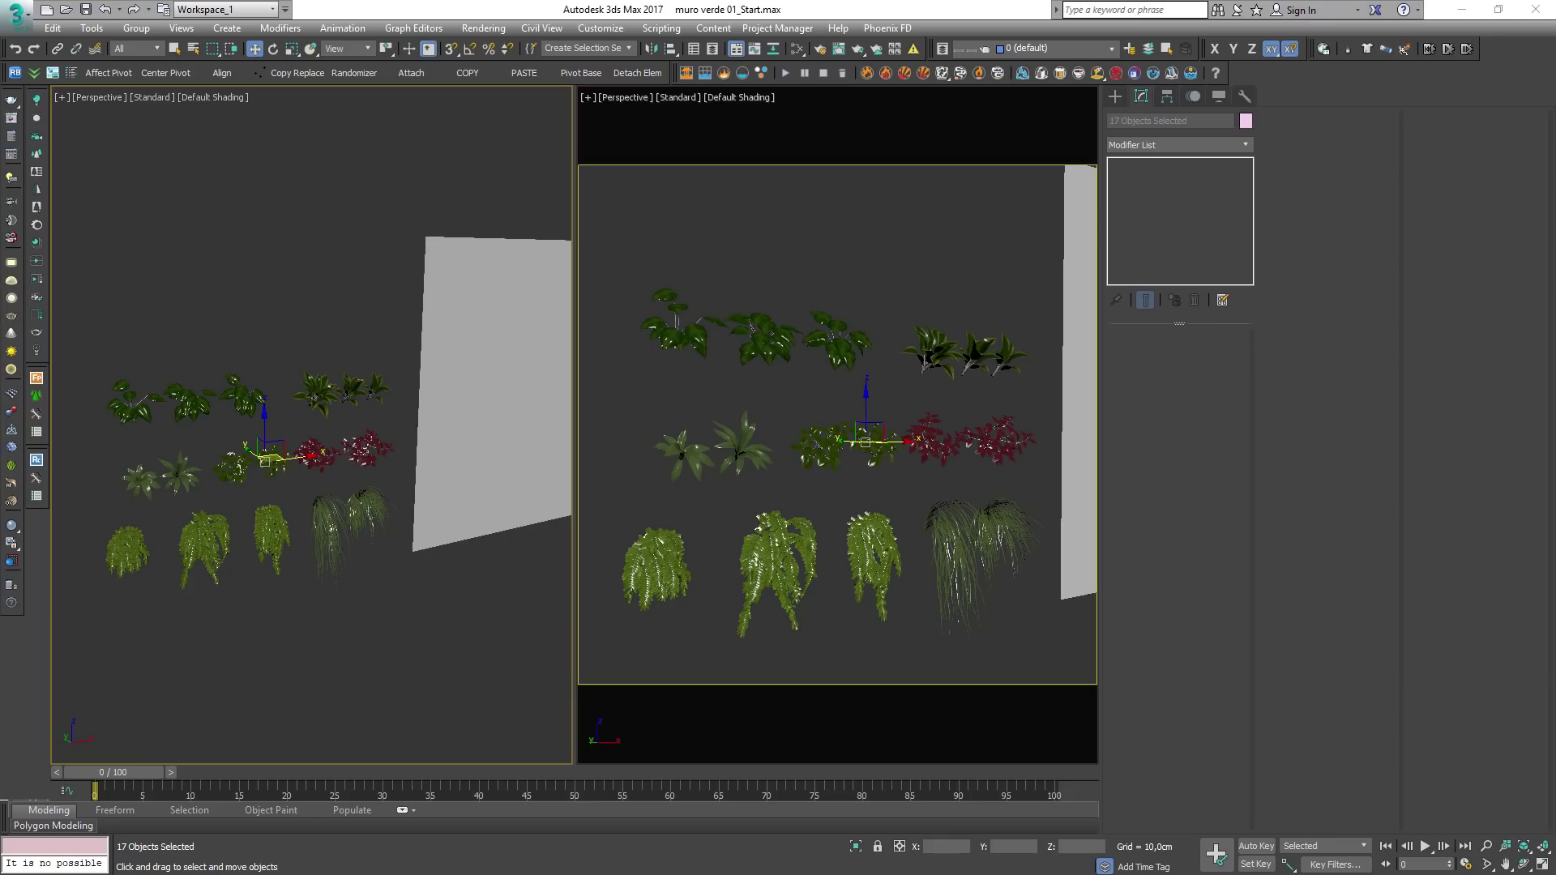
Step: Examine the rows of plant models and the blank wall plane up close and from several angles
mouse_move(218, 556)
middle_mouse_down()
mouse_move(261, 545)
mouse_move(226, 531)
middle_mouse_up()
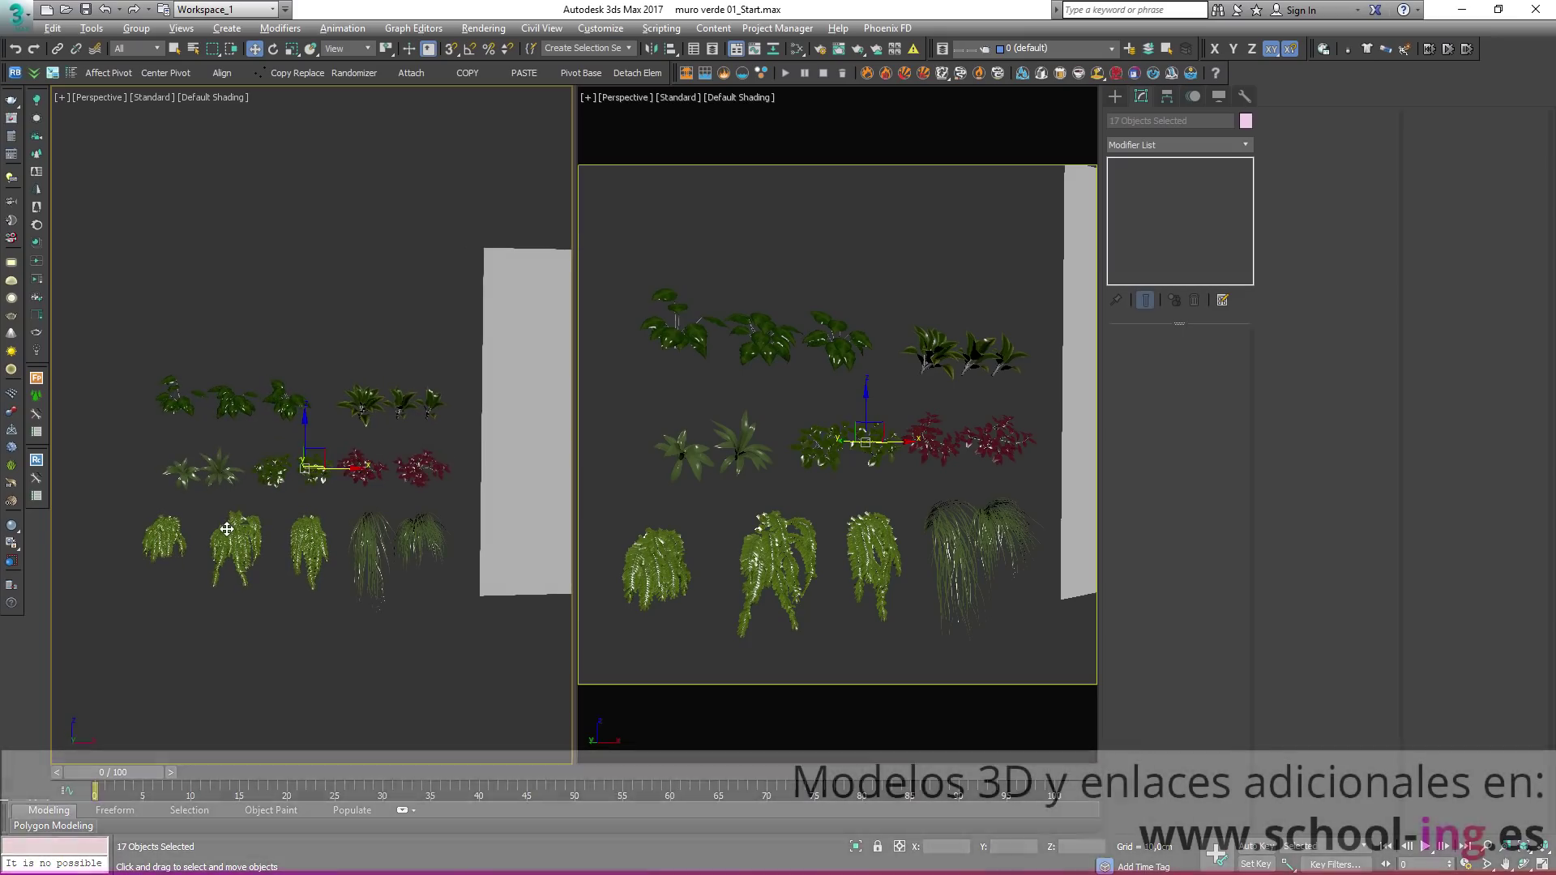
left_click_drag(98, 311, 443, 640)
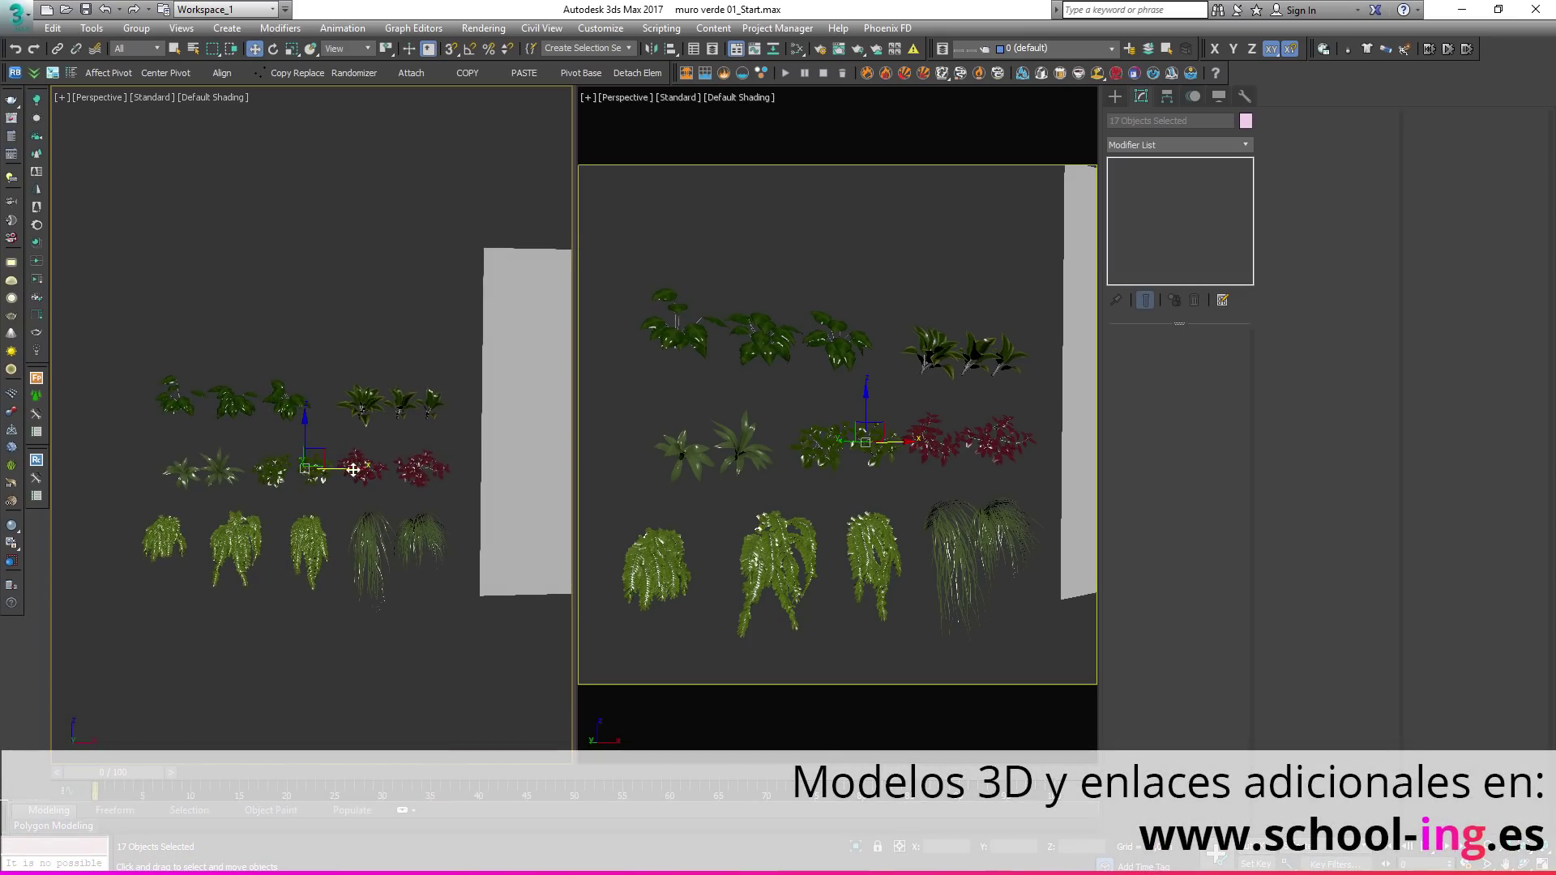
left_click_drag(320, 468, 306, 468)
middle_click_drag(306, 468, 362, 500, "alt")
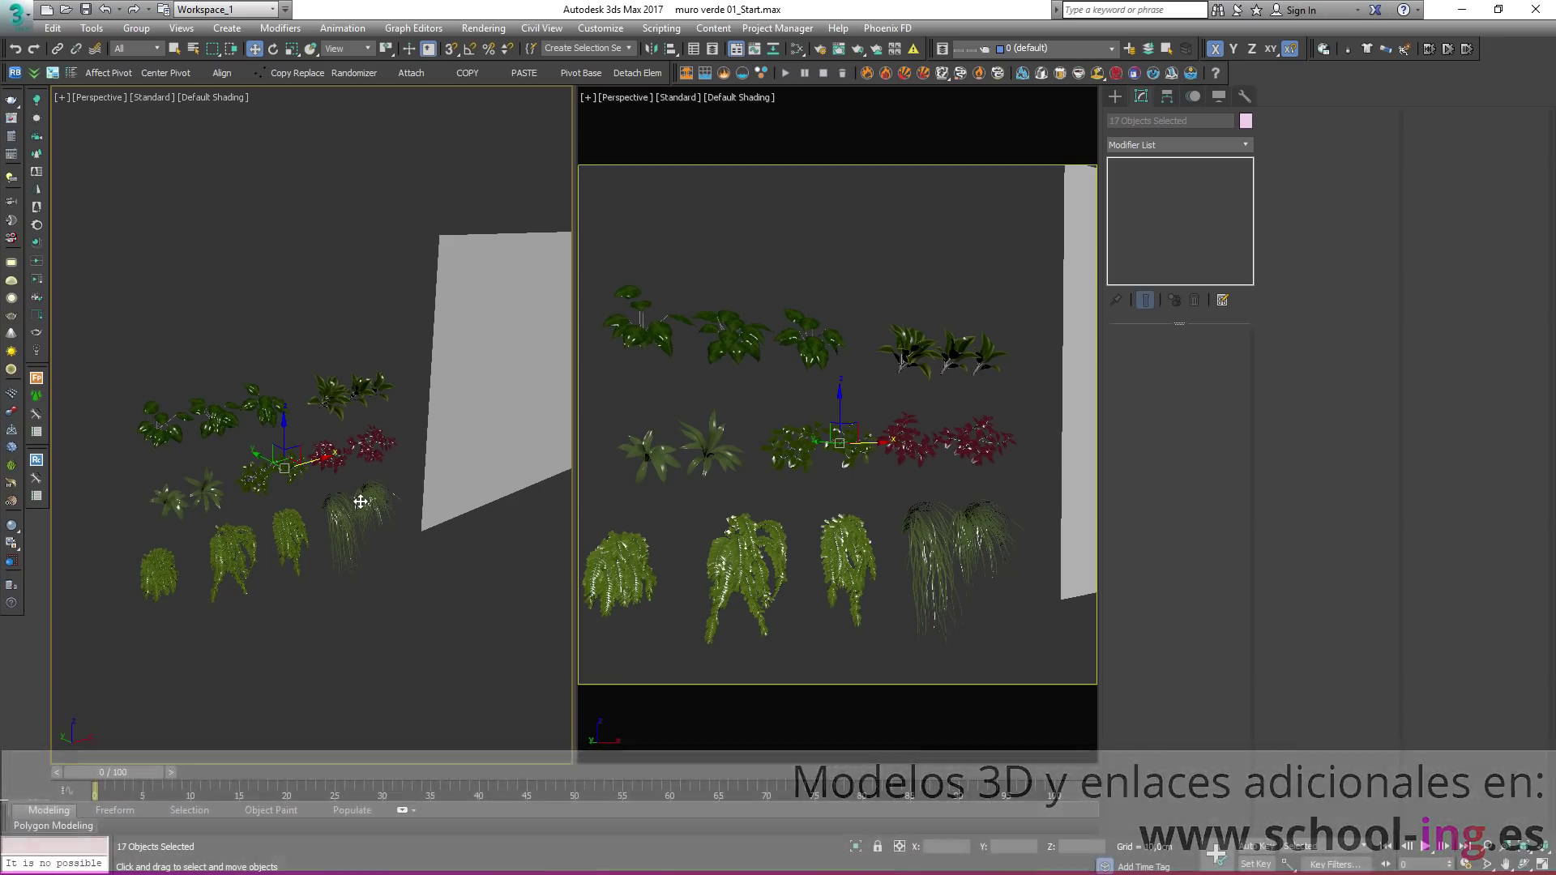
scroll(247, 444, "up", 3)
scroll(253, 452, "down", 3)
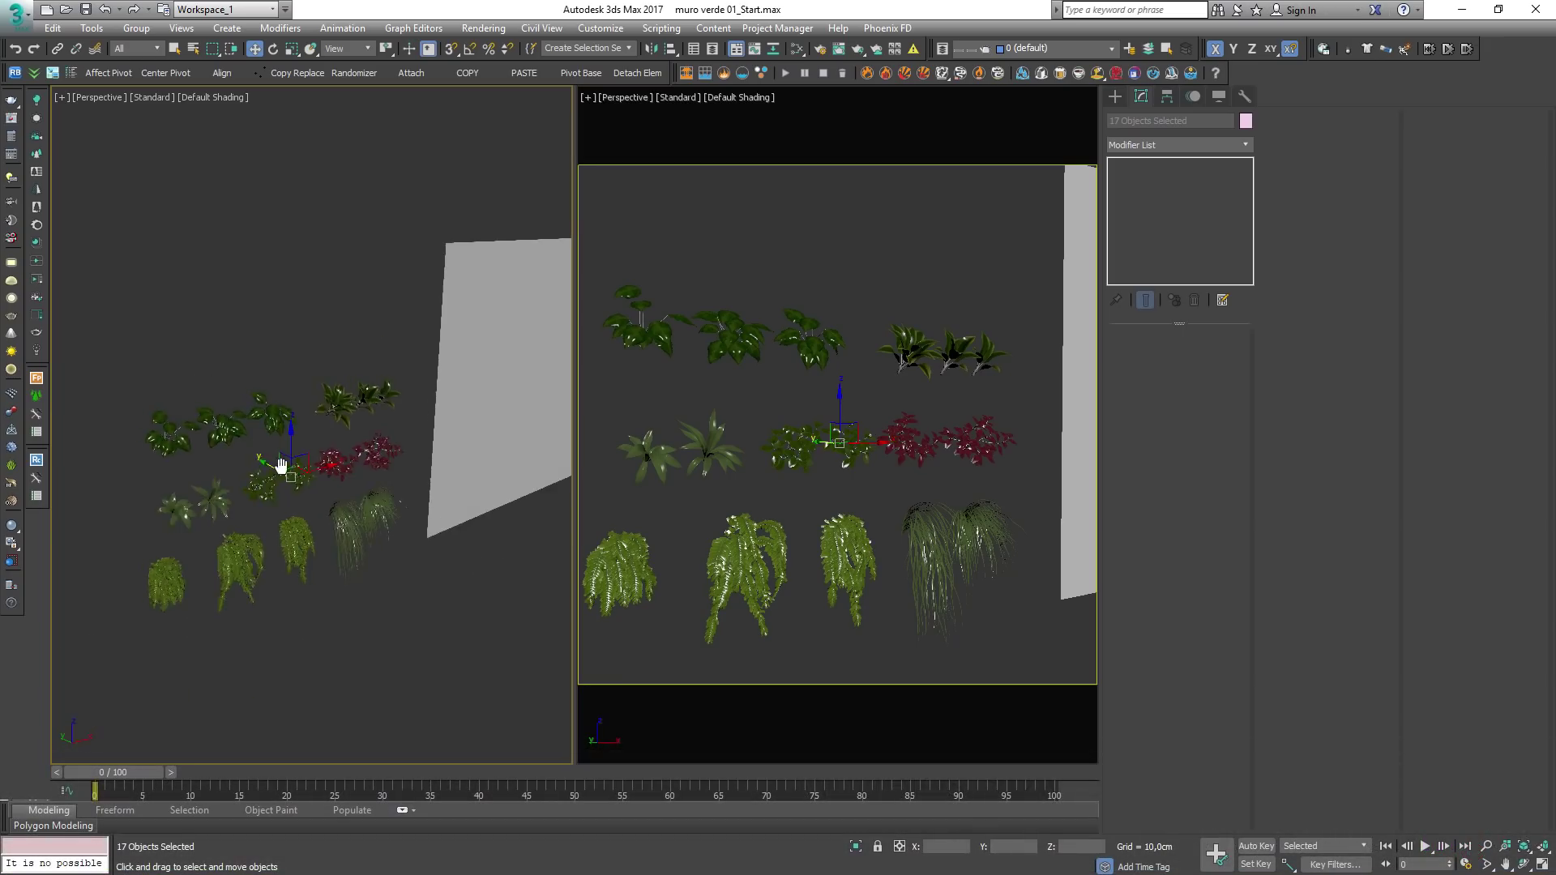
middle_click_drag(259, 458, 297, 465)
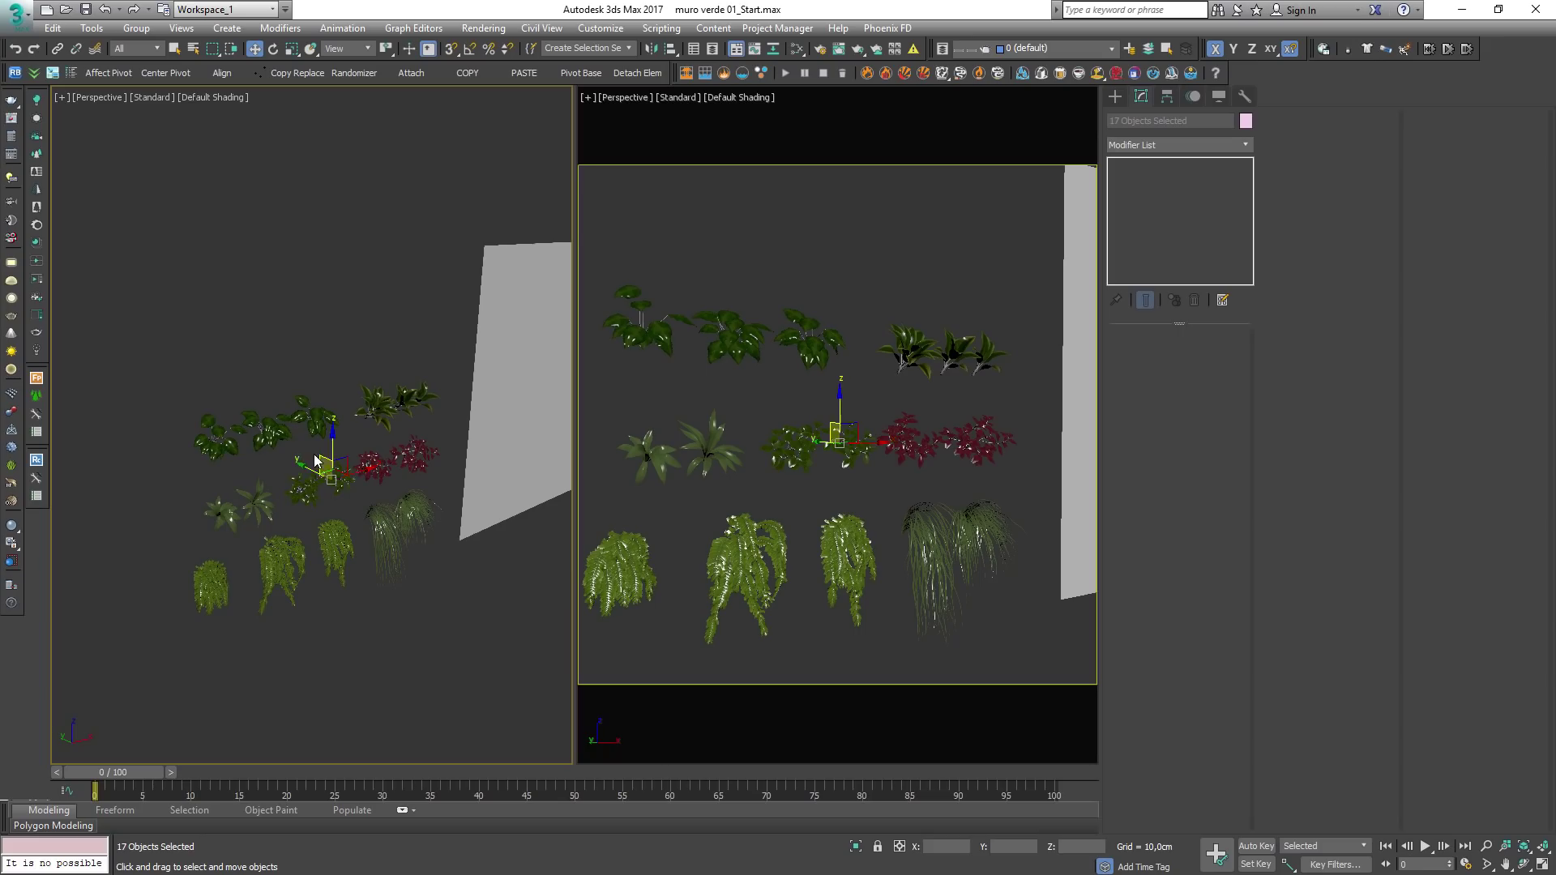
scroll(289, 435, "up", 5)
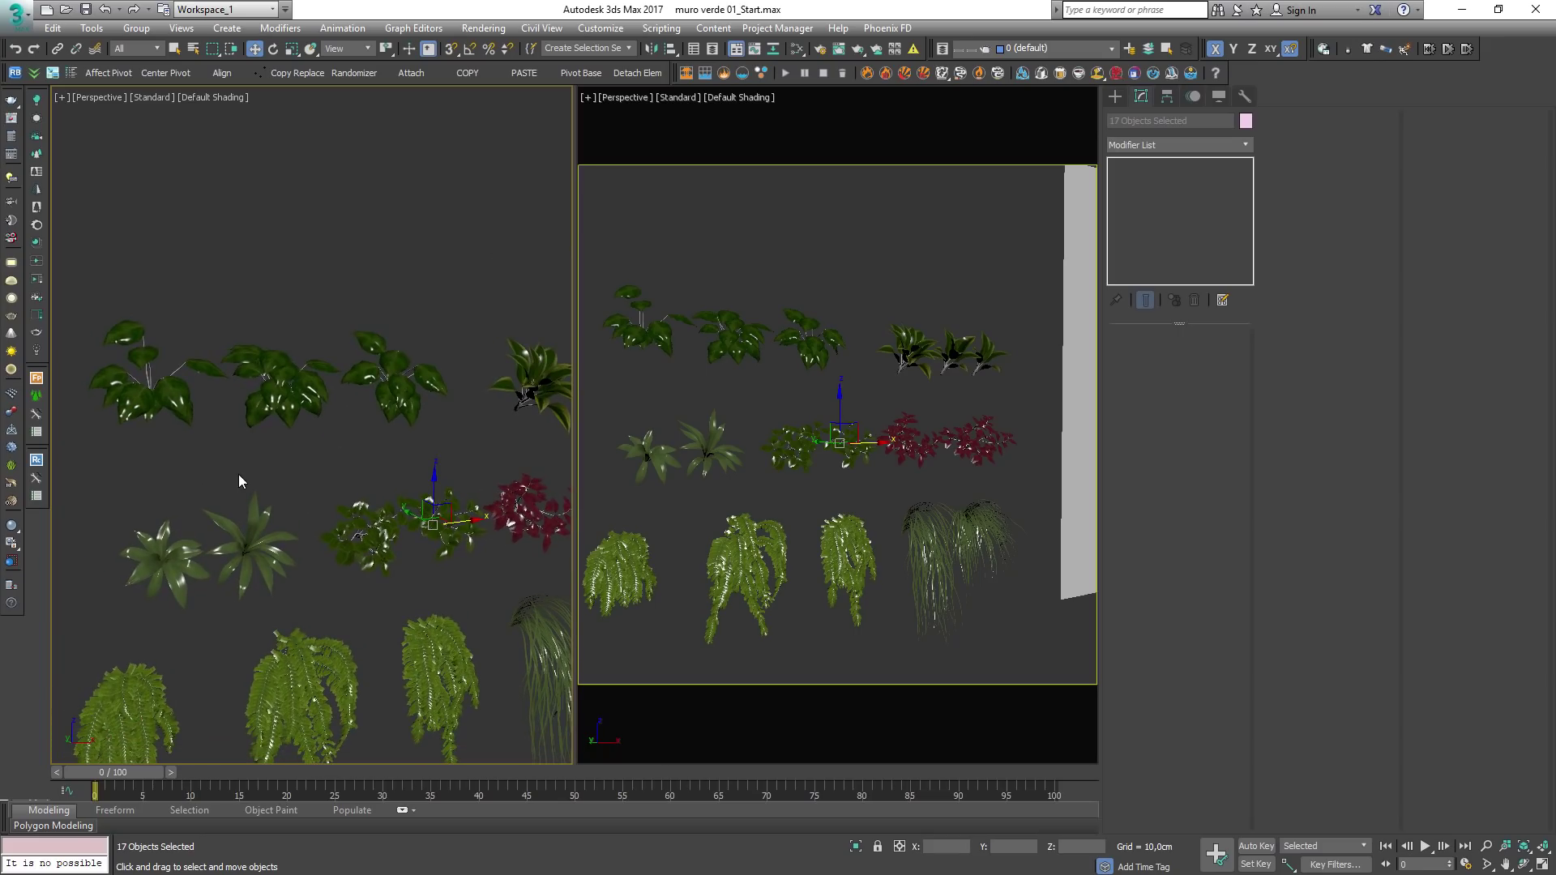
scroll(254, 459, "up", 3)
left_click(344, 468)
mouse_move(344, 470)
middle_mouse_down("alt")
mouse_move(445, 474)
mouse_move(378, 484)
mouse_move(445, 406)
mouse_move(479, 475)
mouse_move(264, 423)
mouse_move(258, 444)
mouse_move(364, 481)
mouse_move(344, 468)
middle_mouse_up("alt")
scroll(369, 474, "up", 5)
scroll(263, 424, "down", 5)
scroll(261, 439, "down", 3)
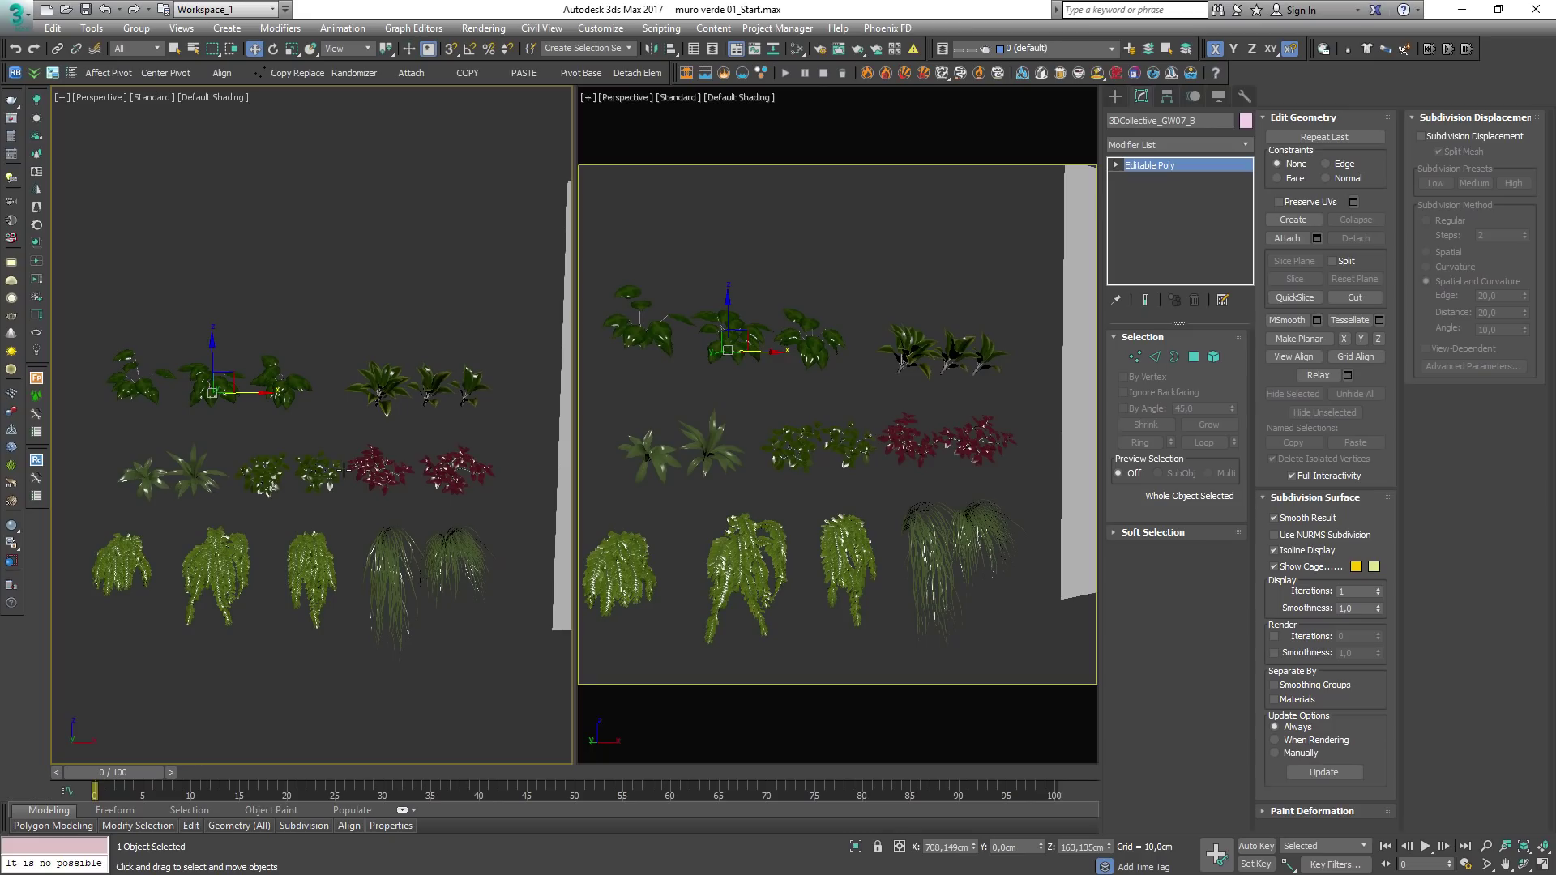
middle_click_drag(298, 464, 154, 541, "alt")
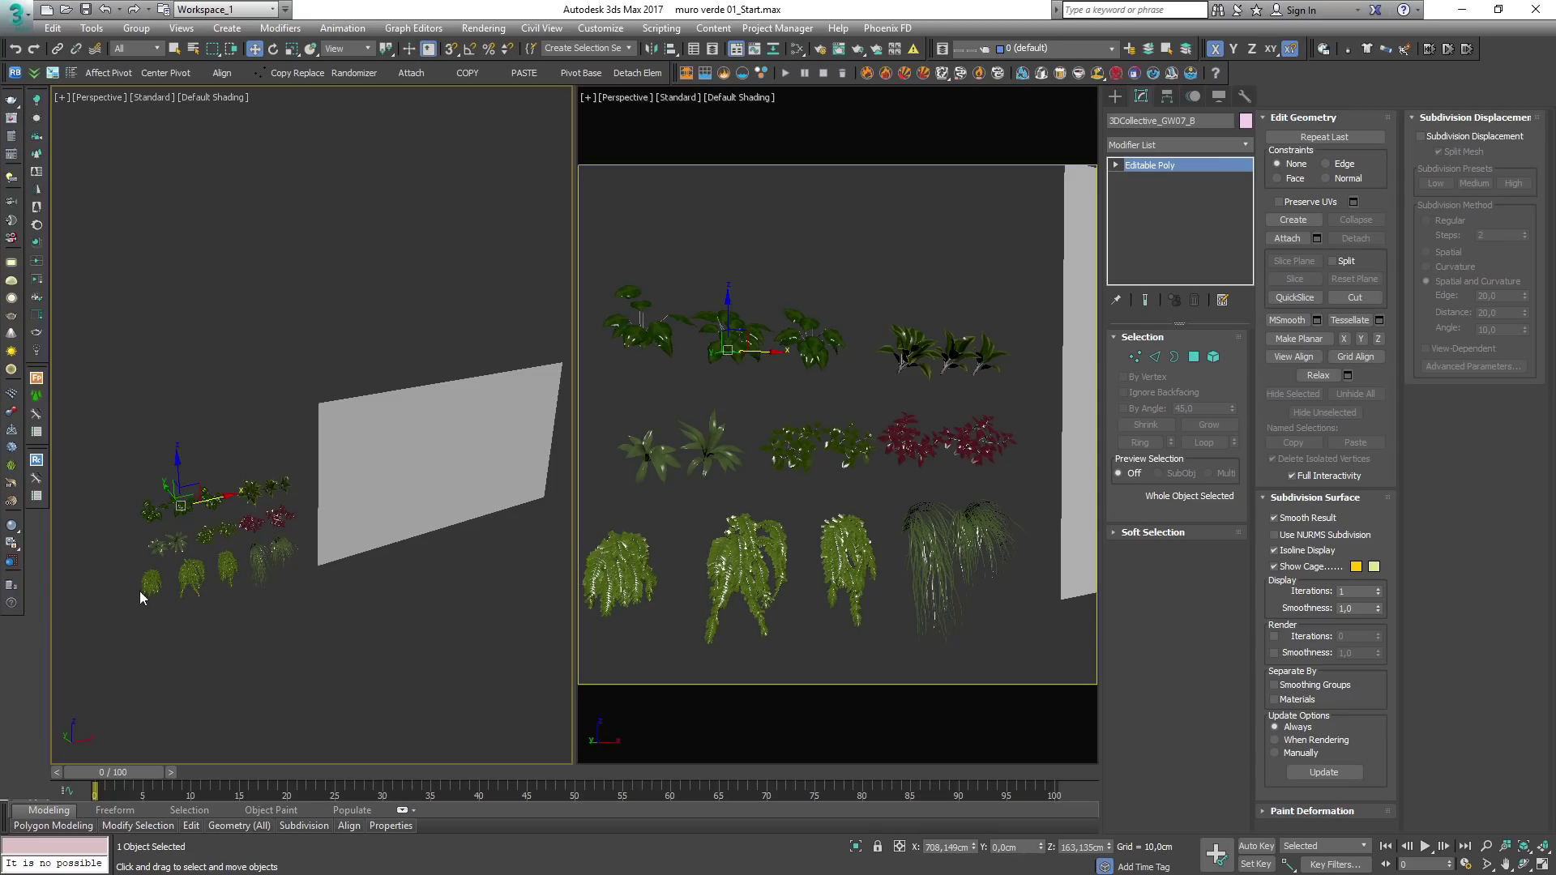
Step: Try placing a Forest Pro object in Icon Mode on the ground in front of the wall and delete it
left_click(449, 461)
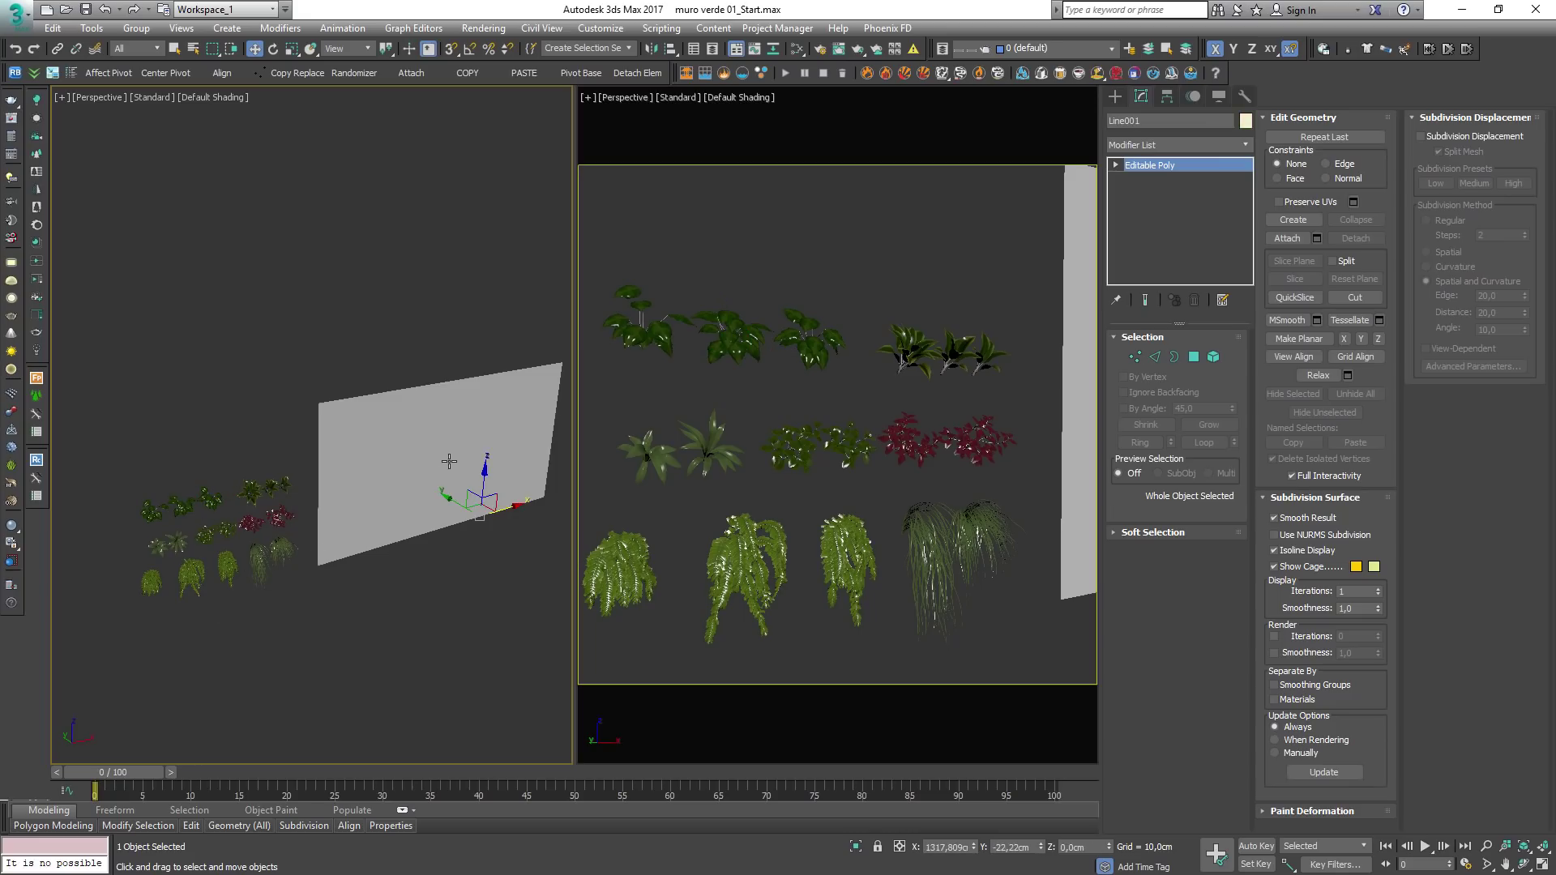
left_click(1116, 96)
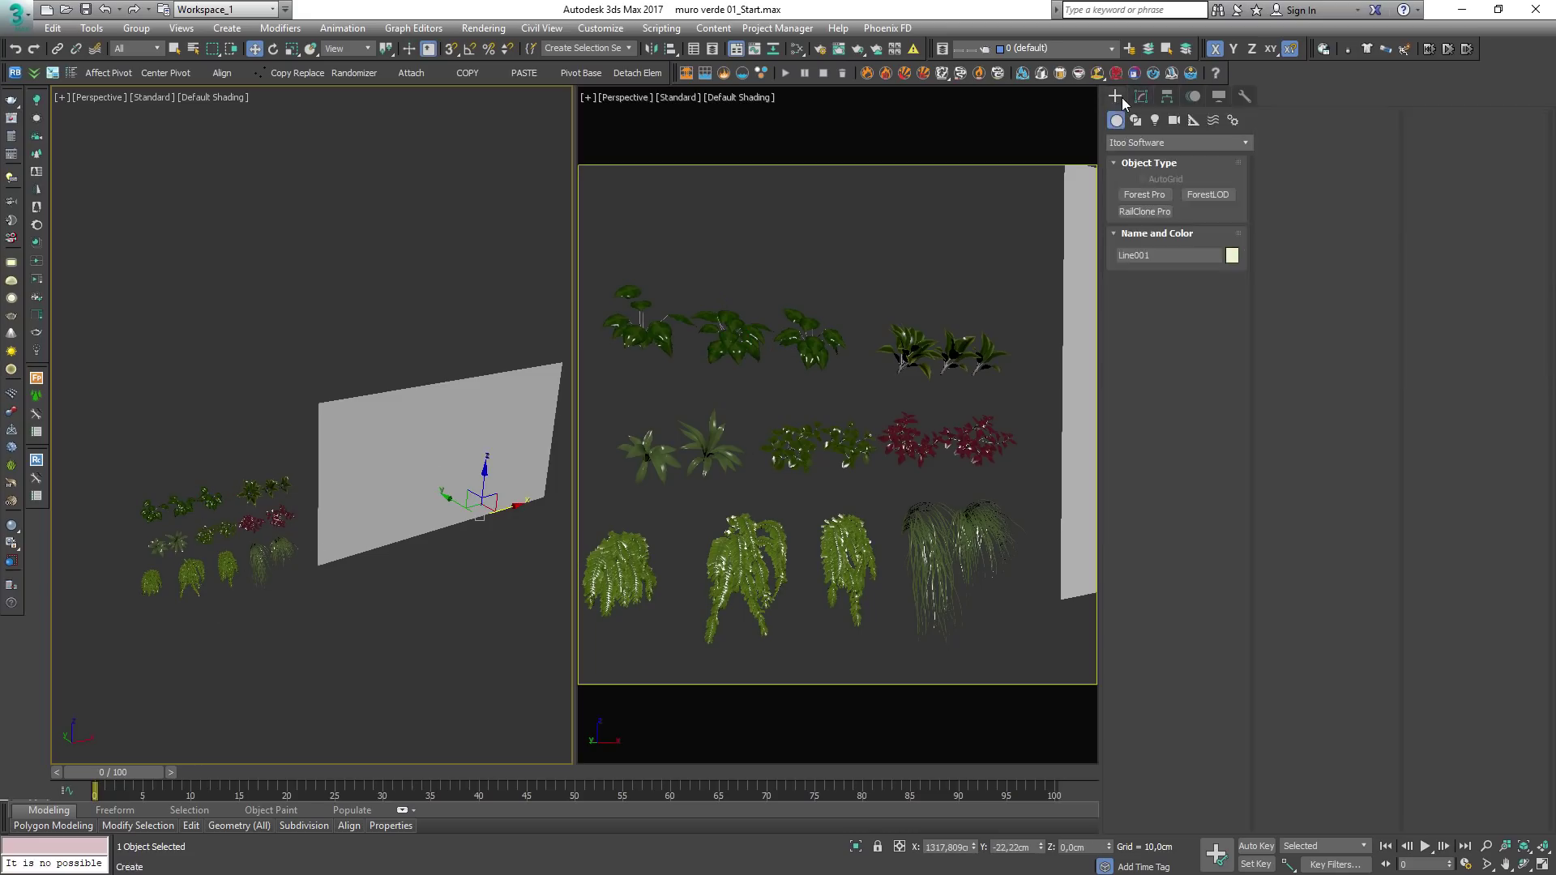
left_click(1159, 194)
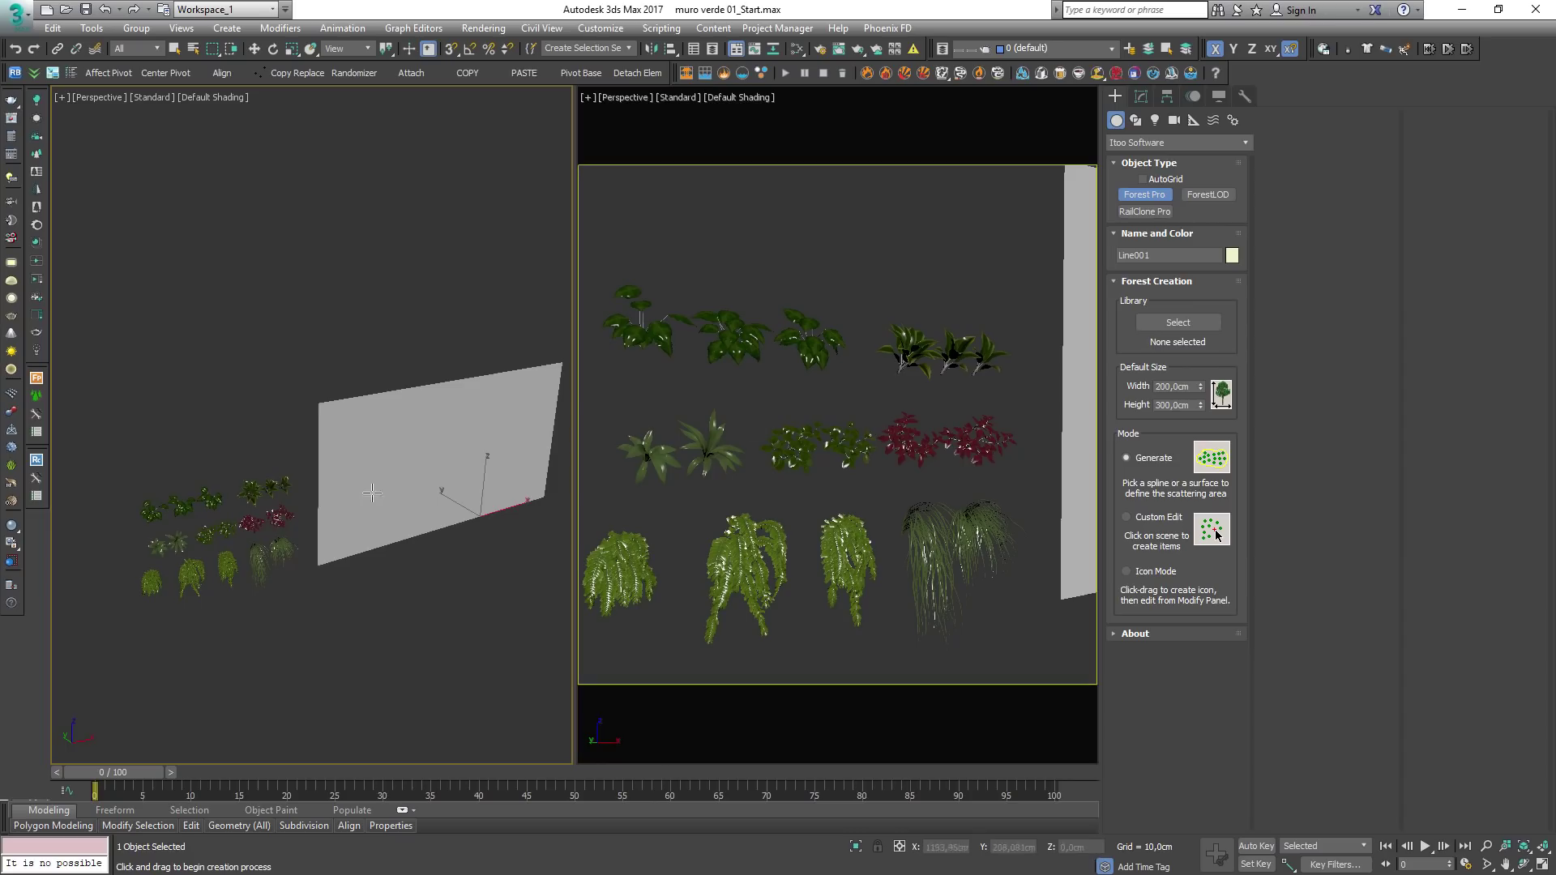
middle_click_drag(380, 492, 326, 506)
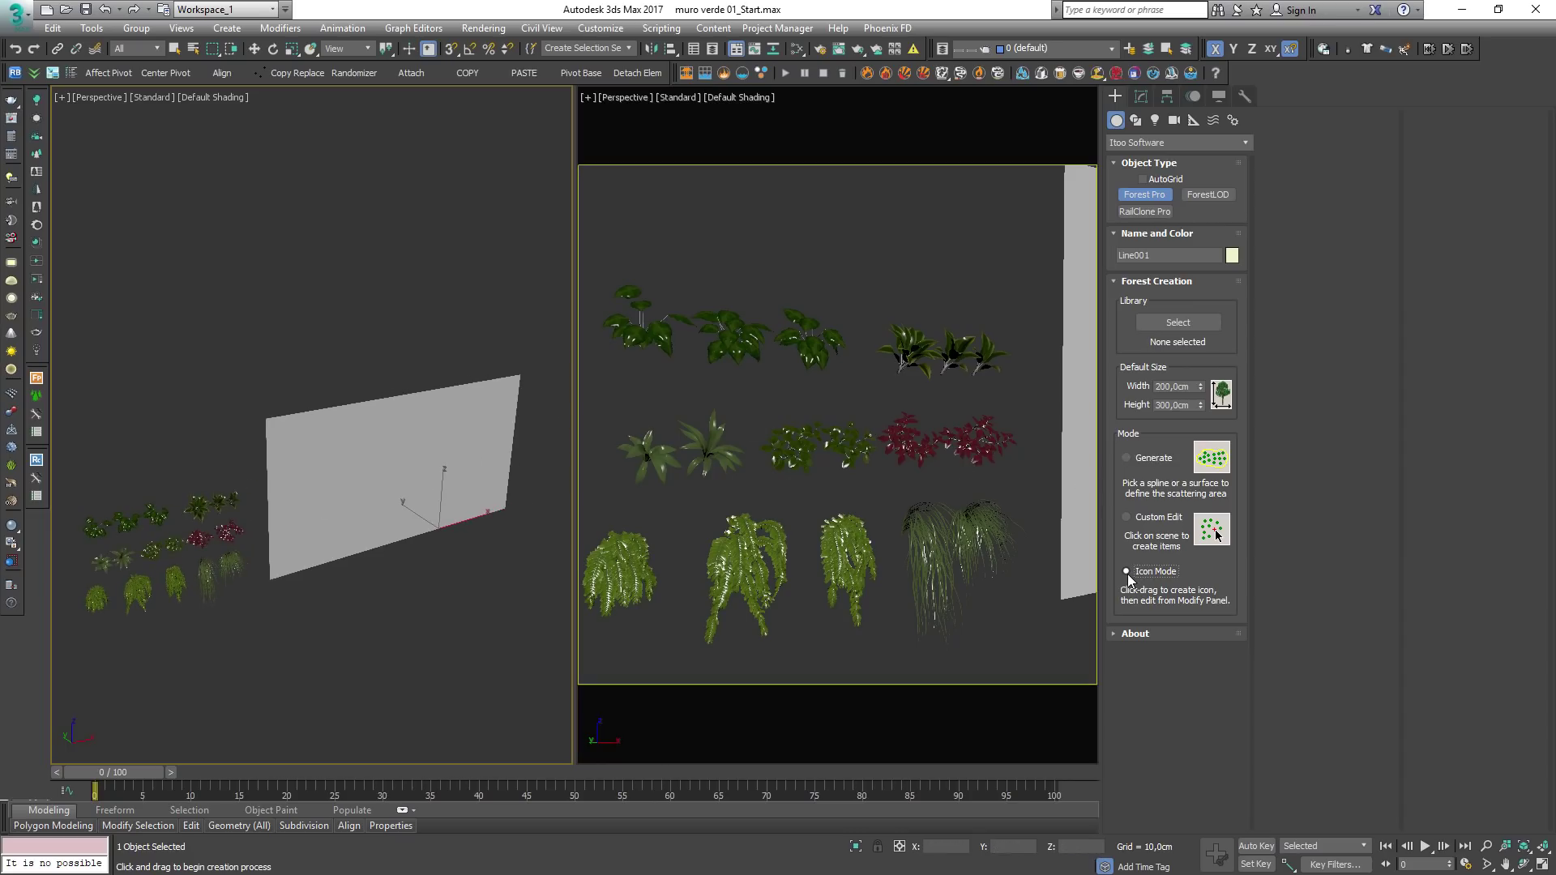
left_click_drag(409, 568, 451, 611)
middle_click_drag(451, 611, 345, 573, "alt")
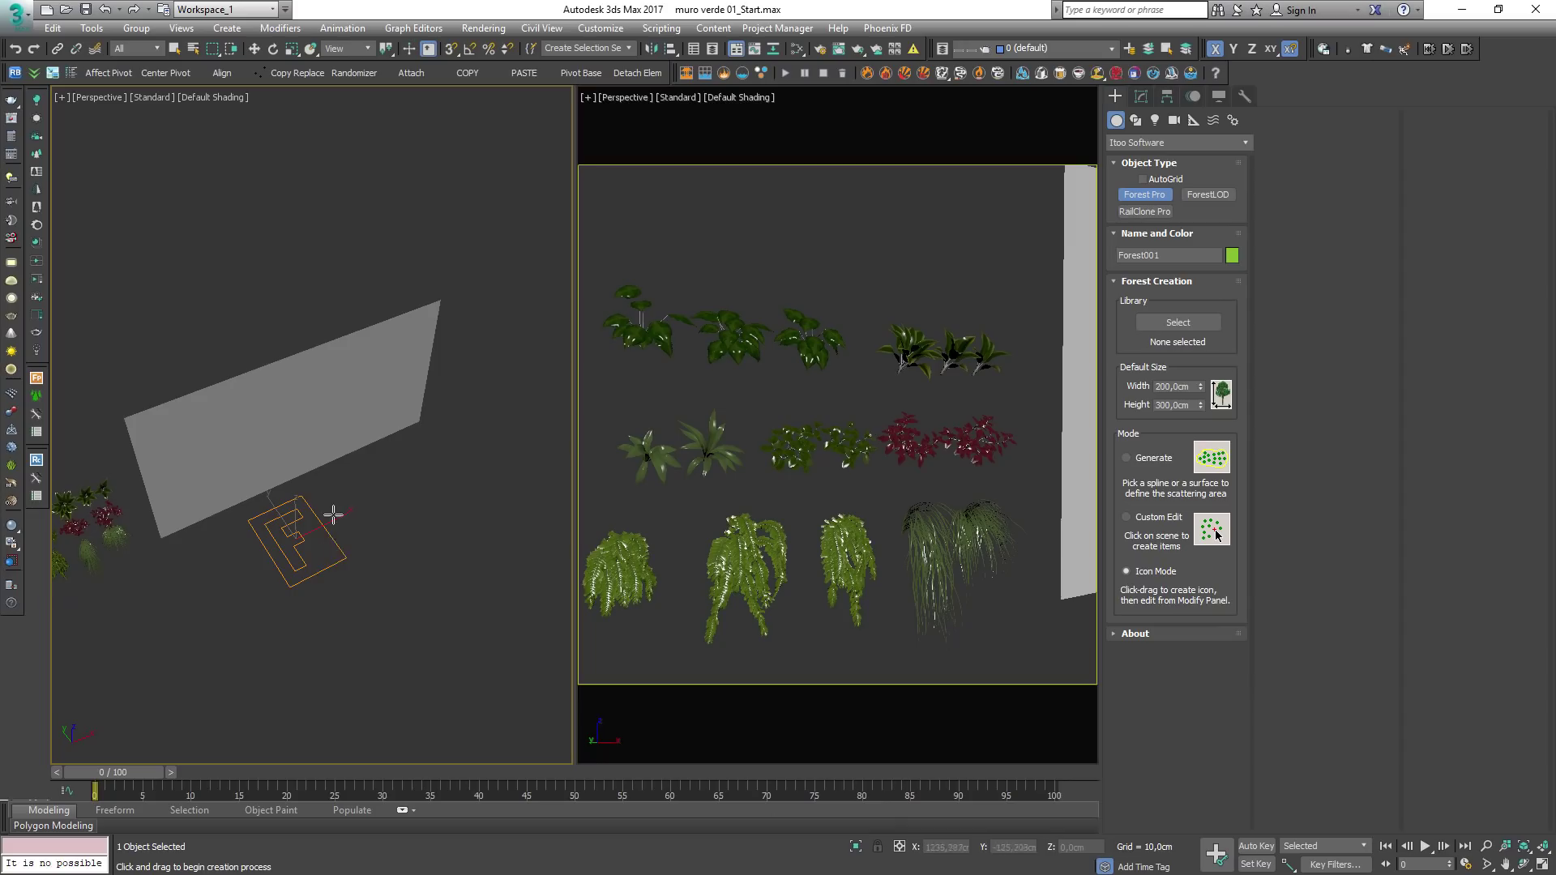
middle_click_drag(336, 512, 346, 513)
key("Delete")
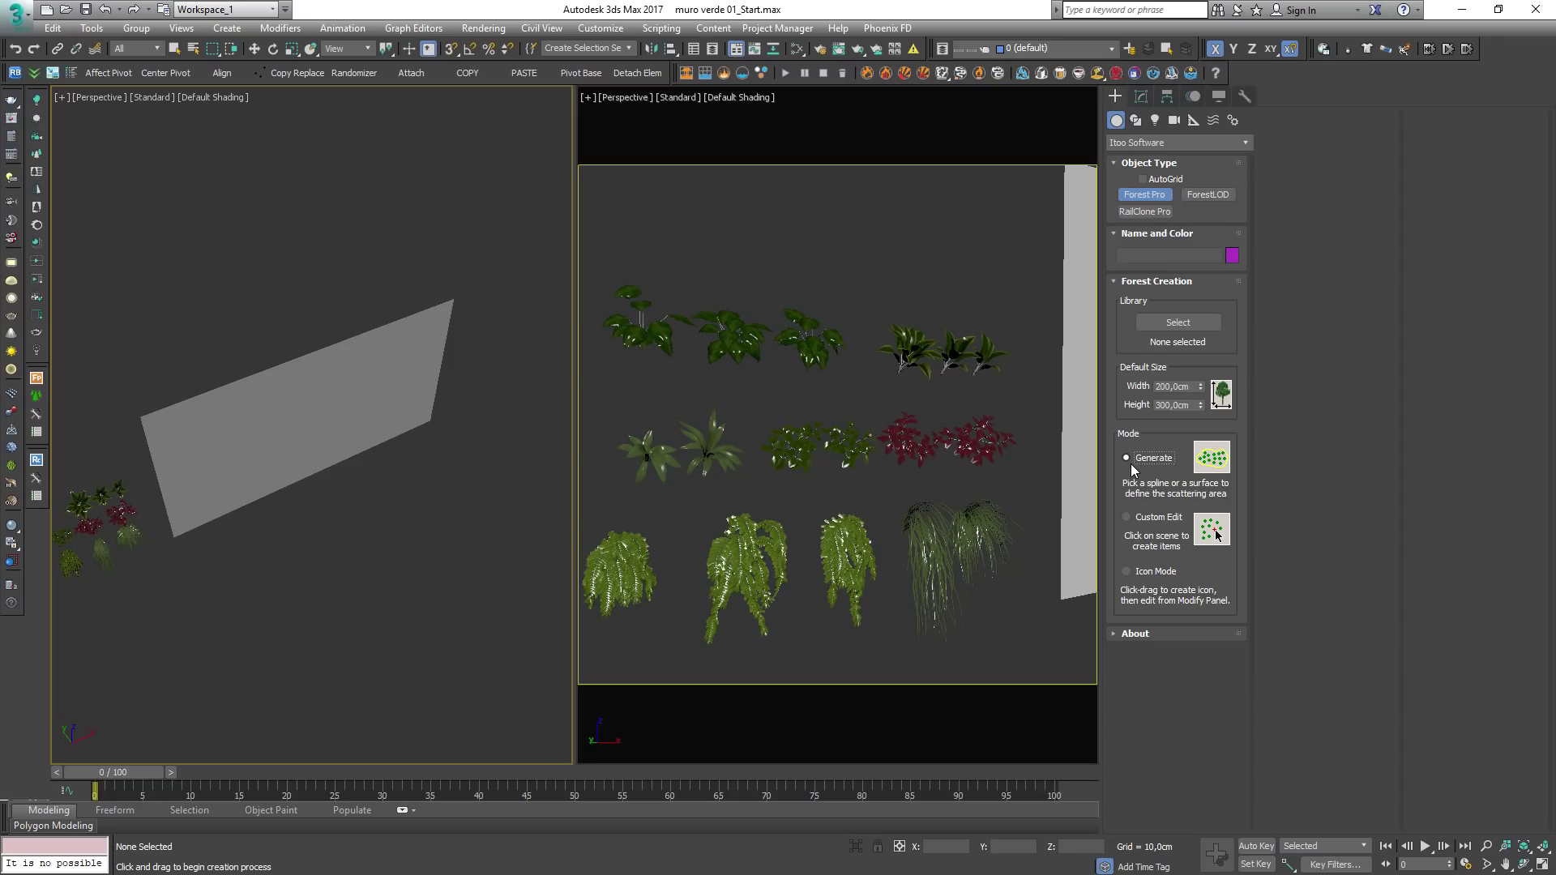
Step: Create a large horizontal standard primitive plane on the ground in front of the wall
left_click(1146, 141)
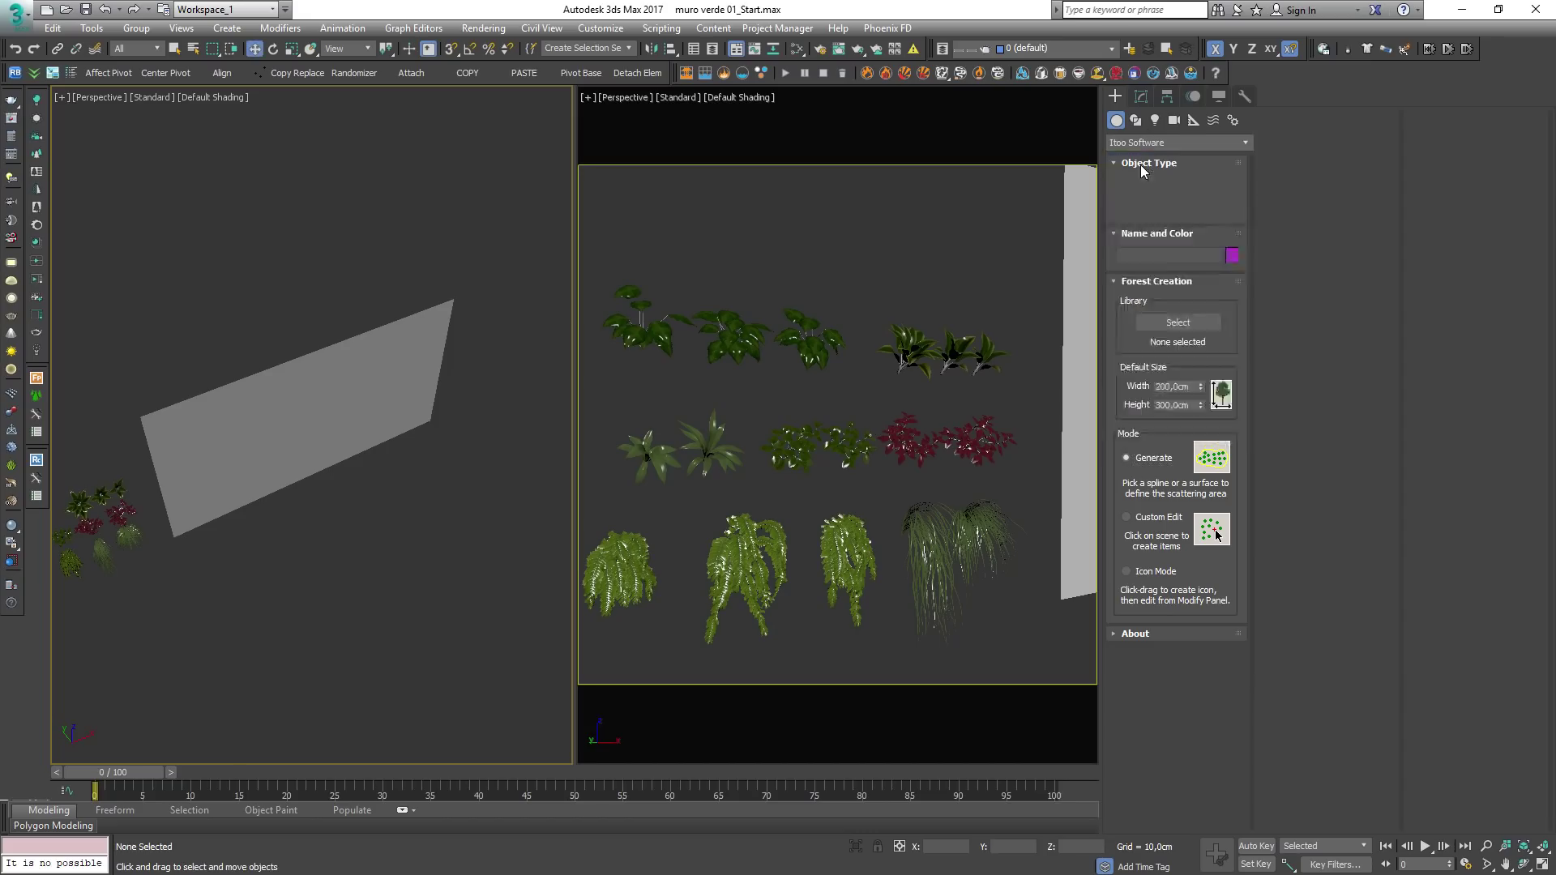
left_click(1144, 161)
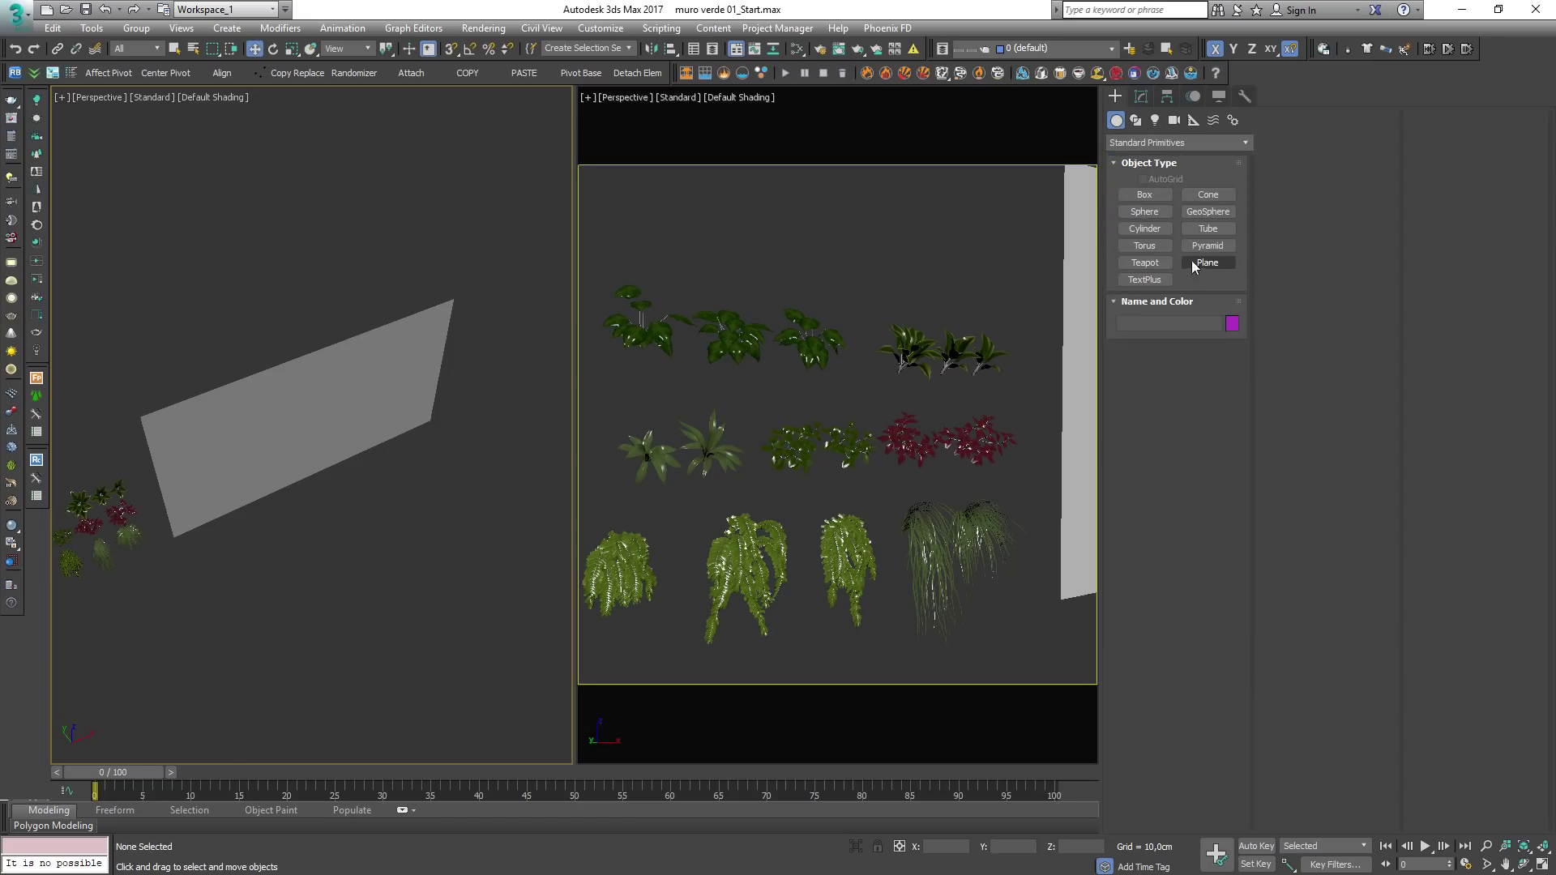
scroll(368, 551, "down", 3)
middle_click_drag(368, 551, 276, 505)
mouse_move(386, 394)
left_mouse_down()
mouse_move(410, 681)
mouse_move(326, 768)
left_mouse_up()
right_click(328, 742)
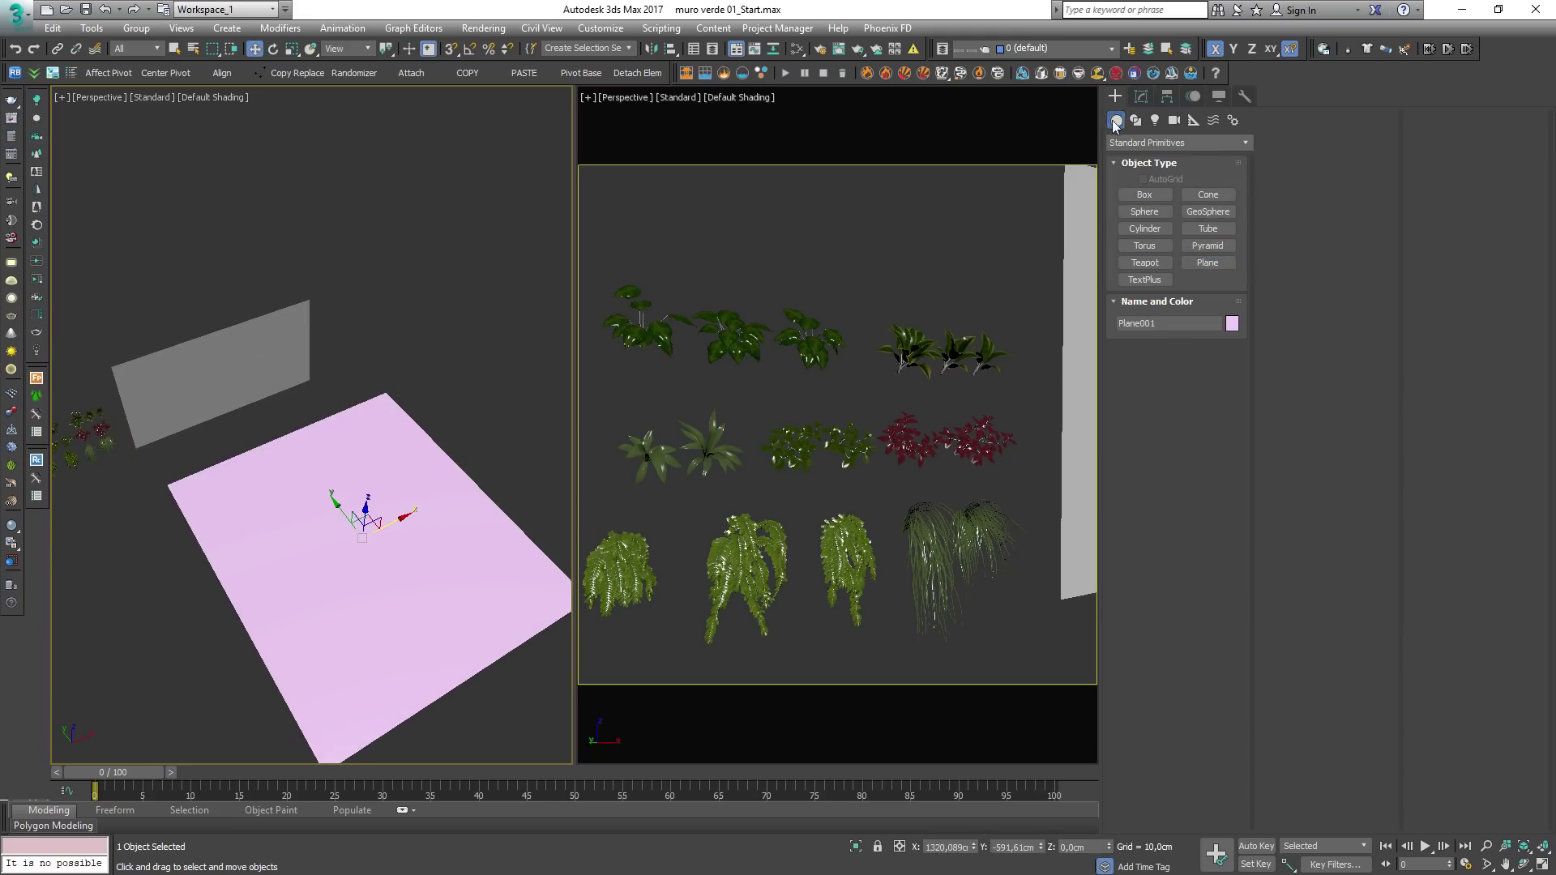
Step: Generate an Itoo Forest Pro scatter using the horizontal ground plane as its surface
left_click(1146, 138)
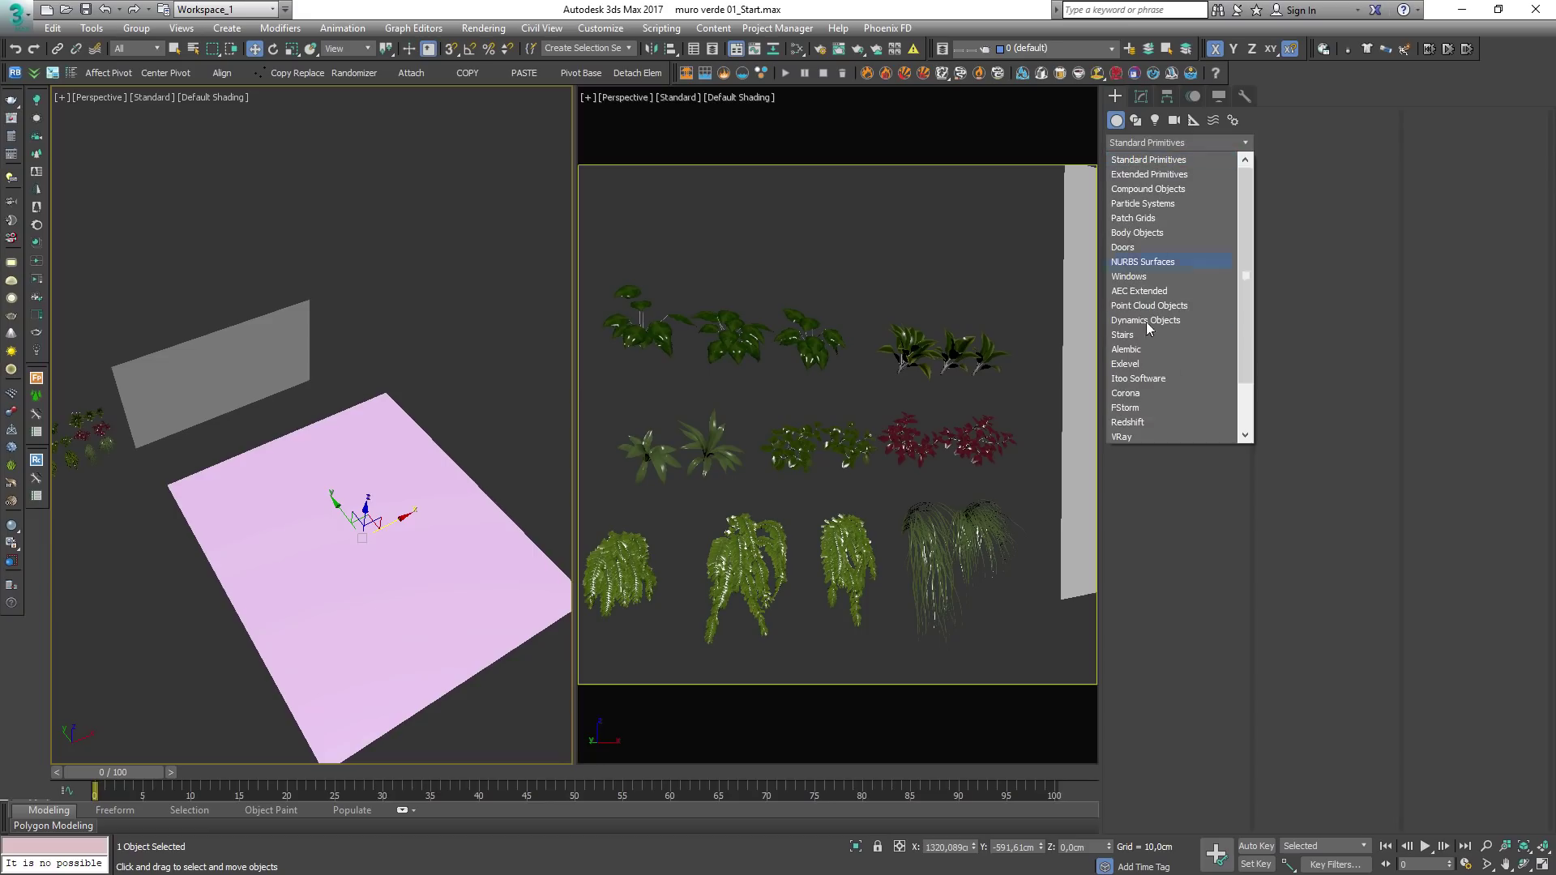
left_click(1136, 378)
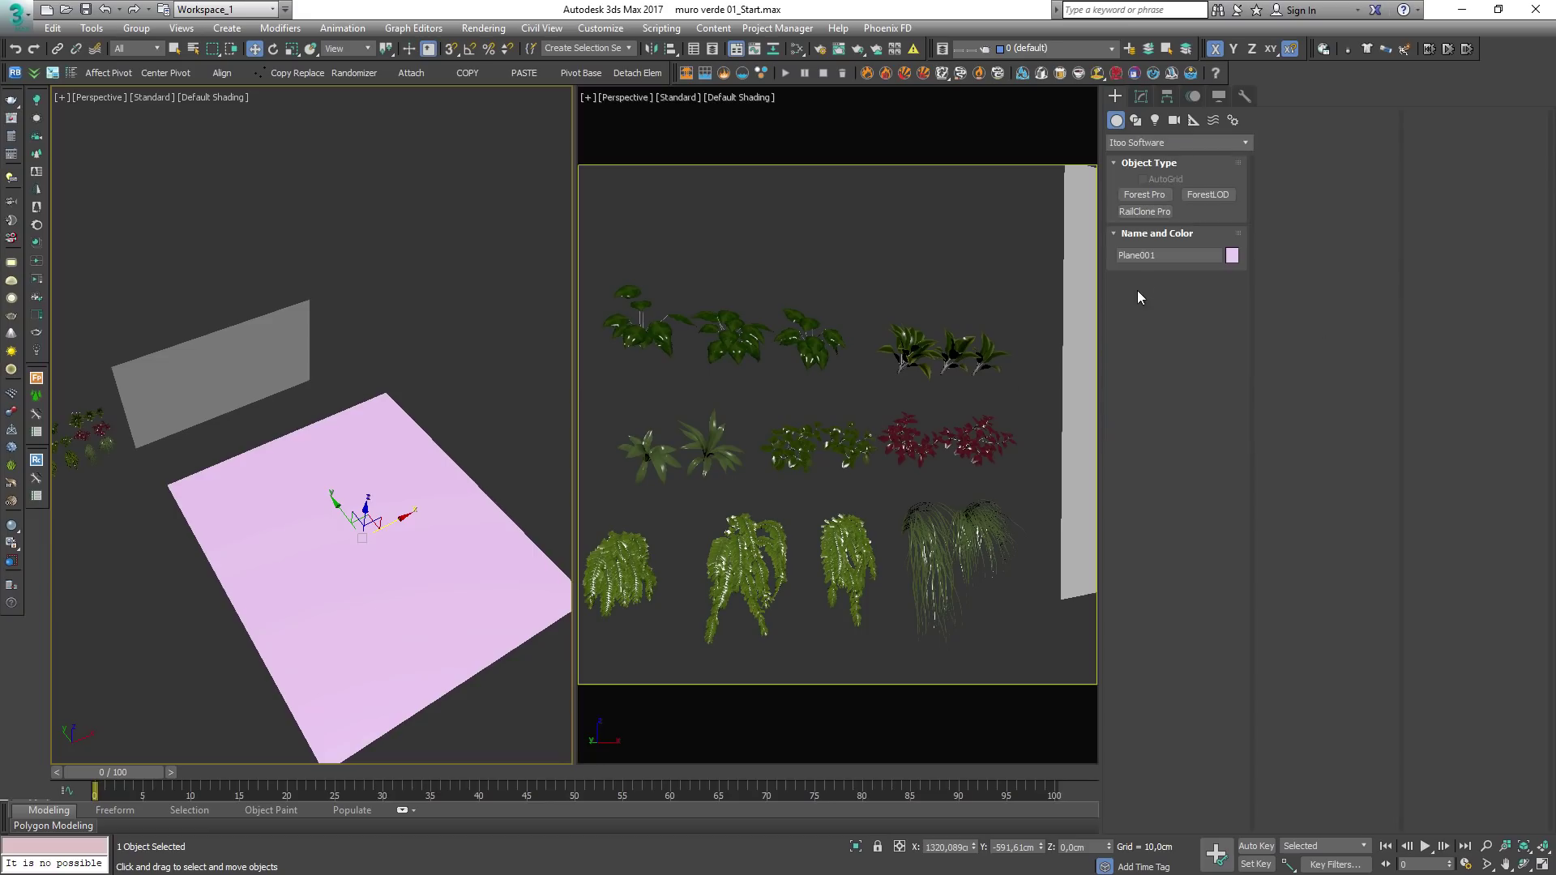
left_click(1142, 195)
left_click(299, 591)
middle_click_drag(330, 594, 335, 525, "alt")
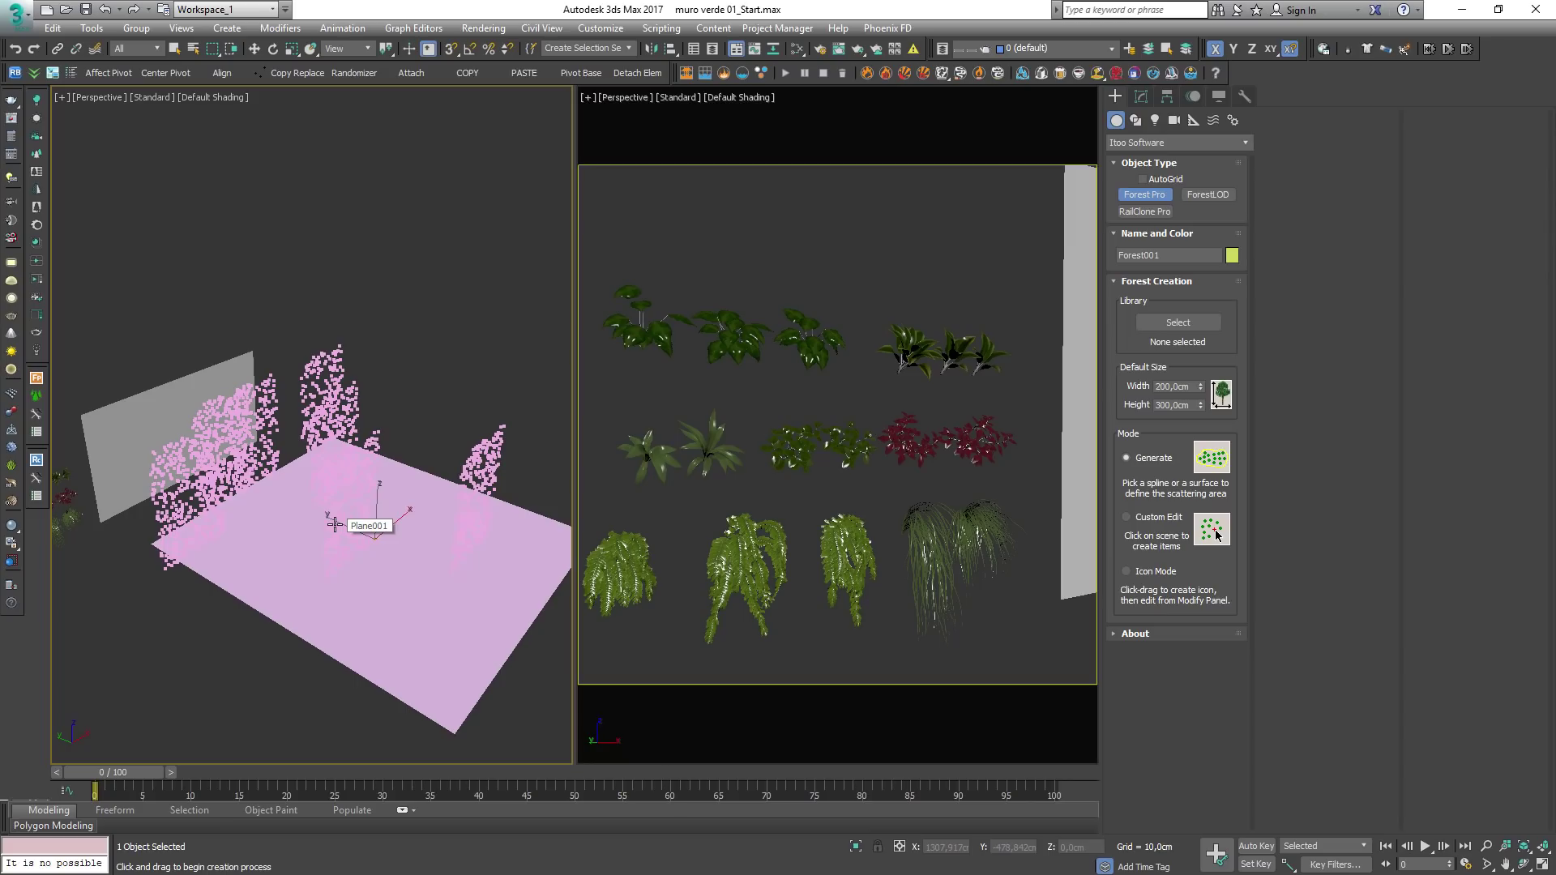
key("w")
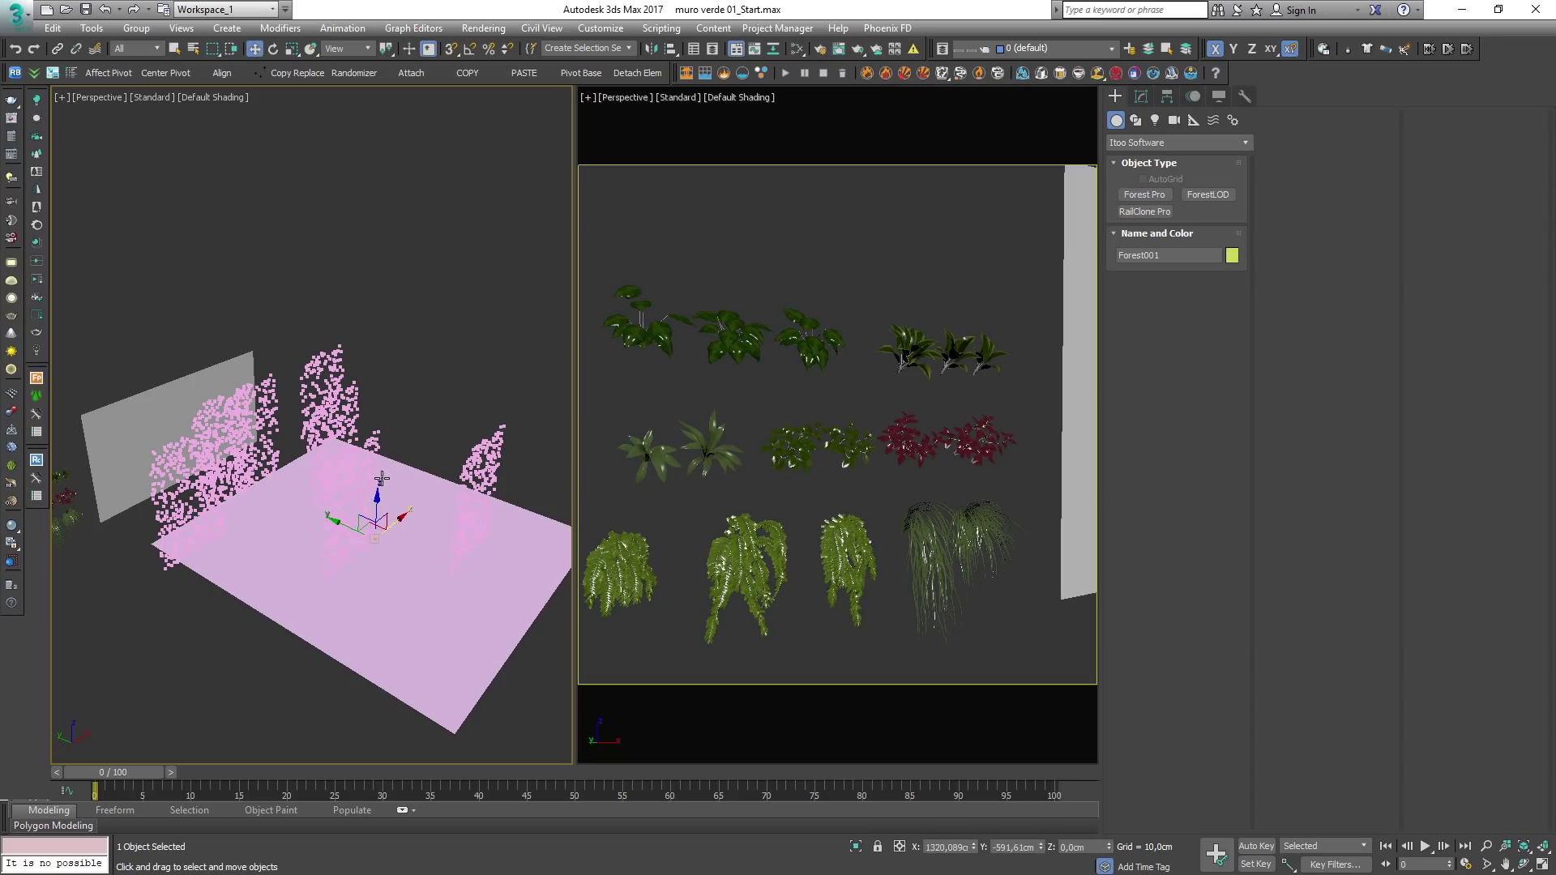
Step: Delete the test forest and the horizontal ground plane
key("Delete")
left_click(380, 524)
key("Delete")
Step: Generate a Forest Pro scatter on the vertical wall surface with camera clipping enabled
left_click(1143, 195)
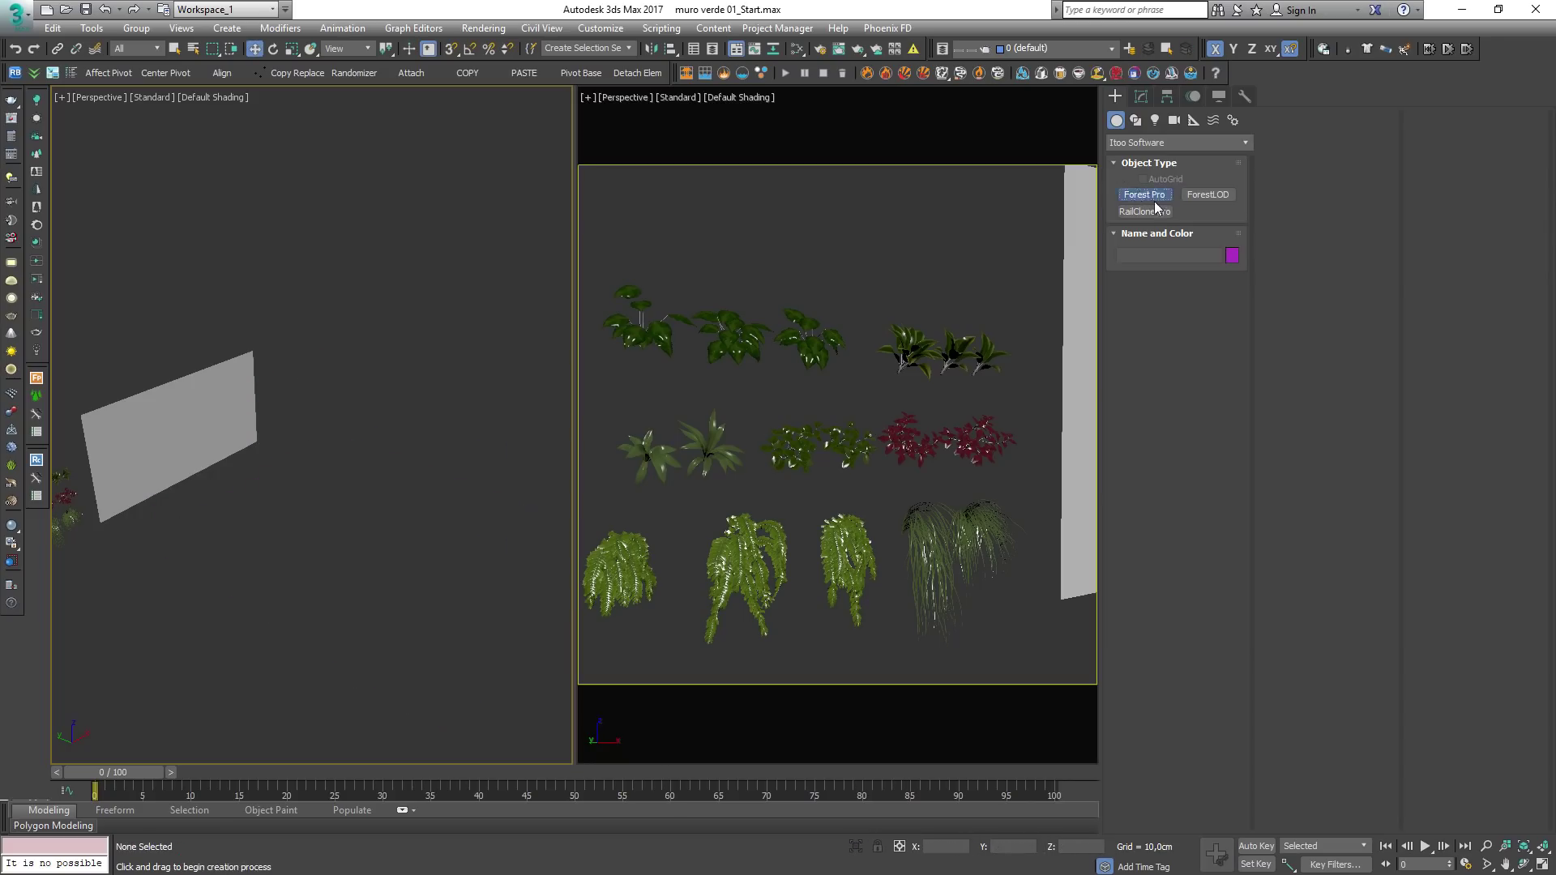
left_click(155, 429)
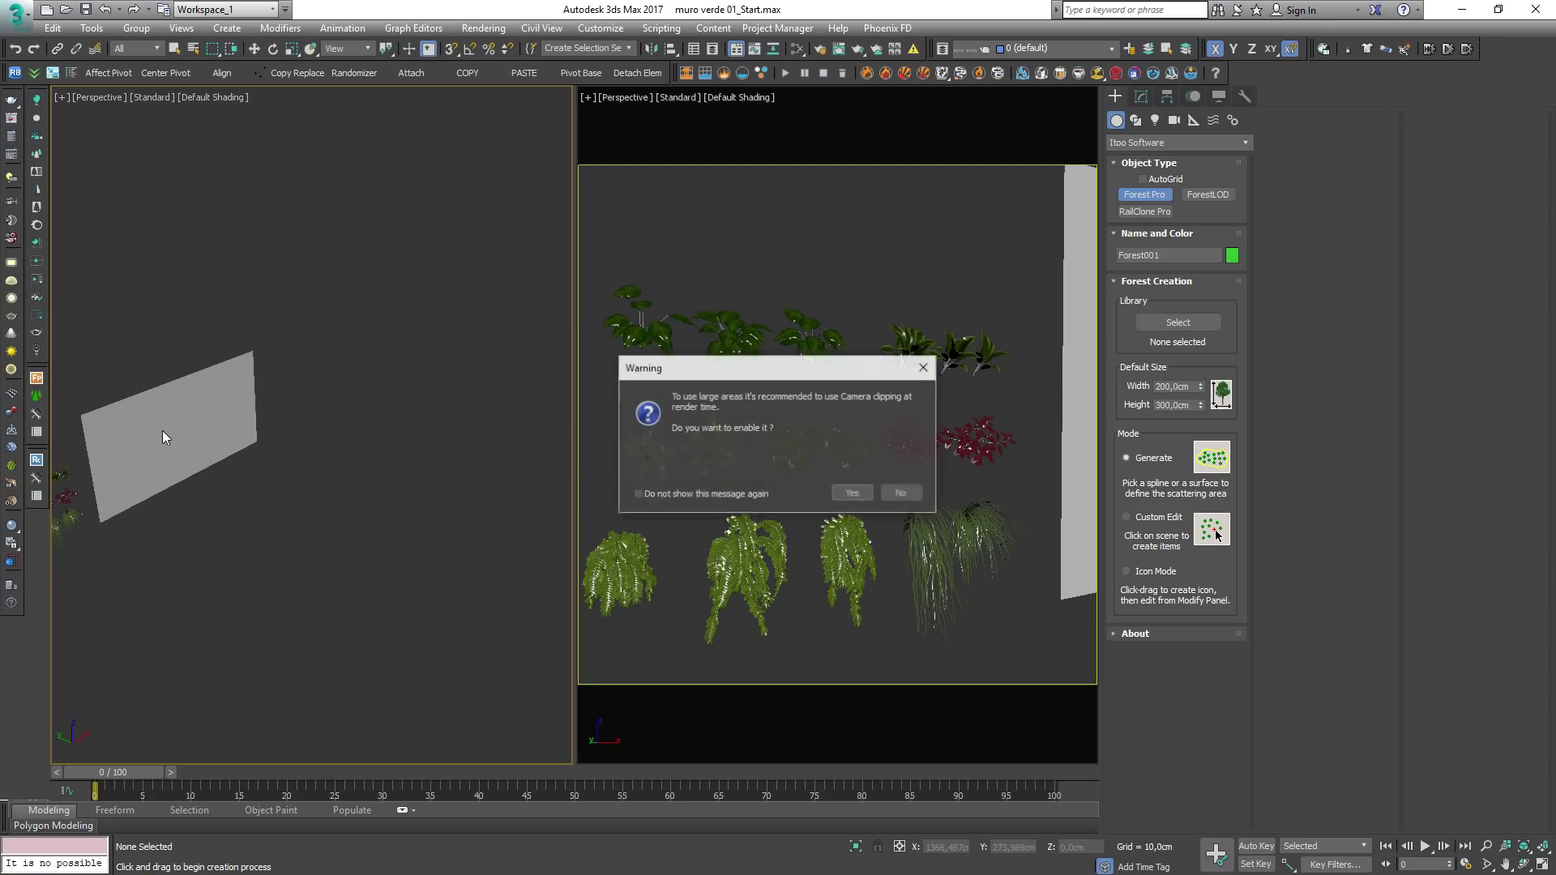
left_click(852, 491)
middle_click_drag(379, 473, 370, 426, "alt")
key("w")
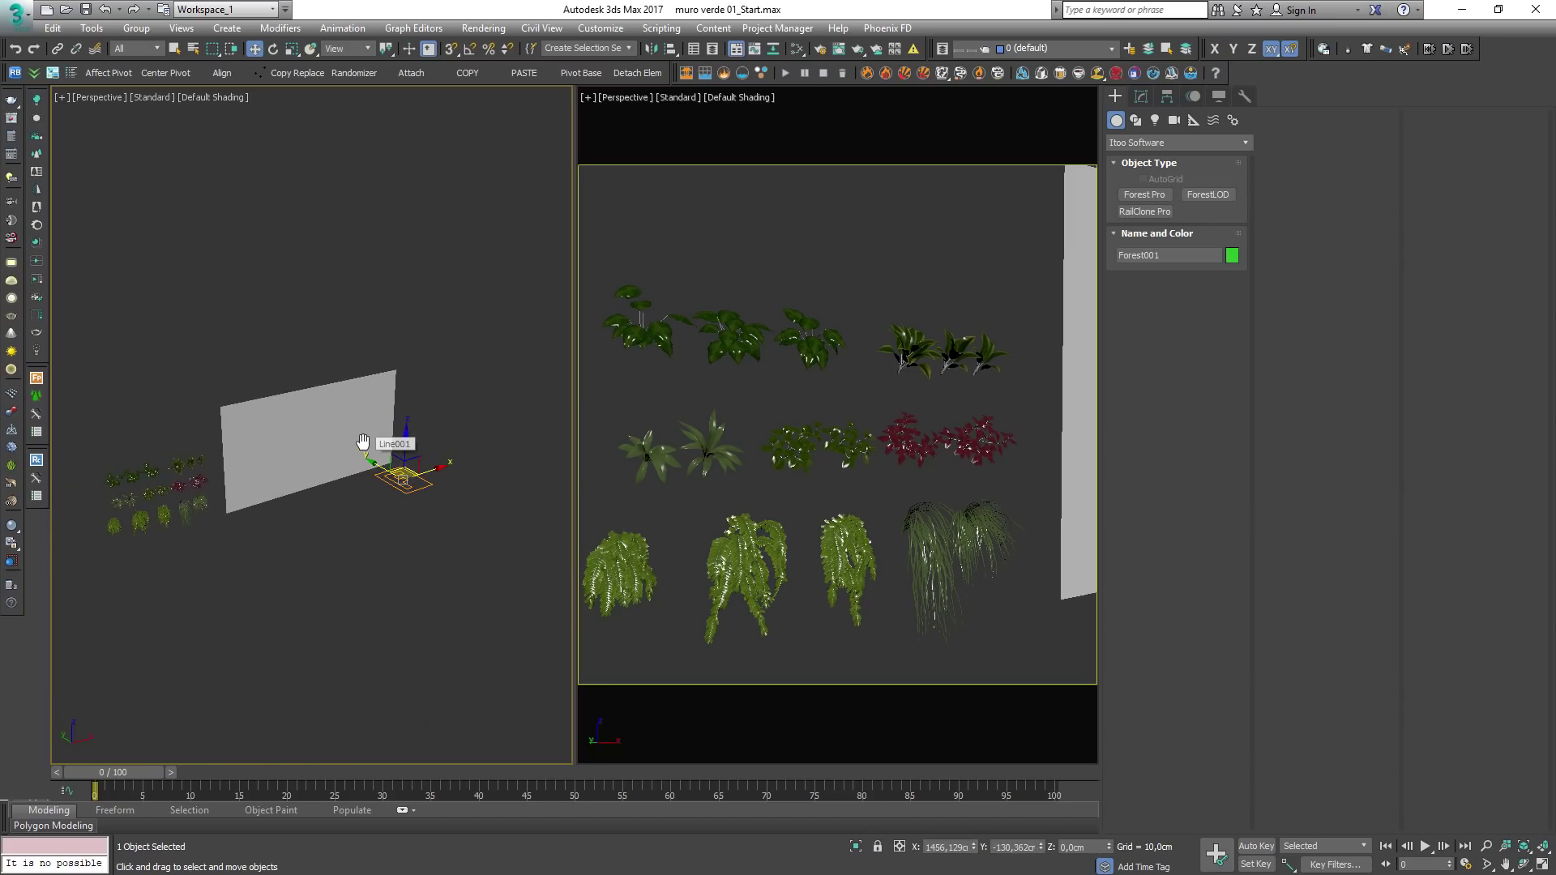
Step: Set the wall forest's surface scattering mode to UV
scroll(247, 450, "up", 5)
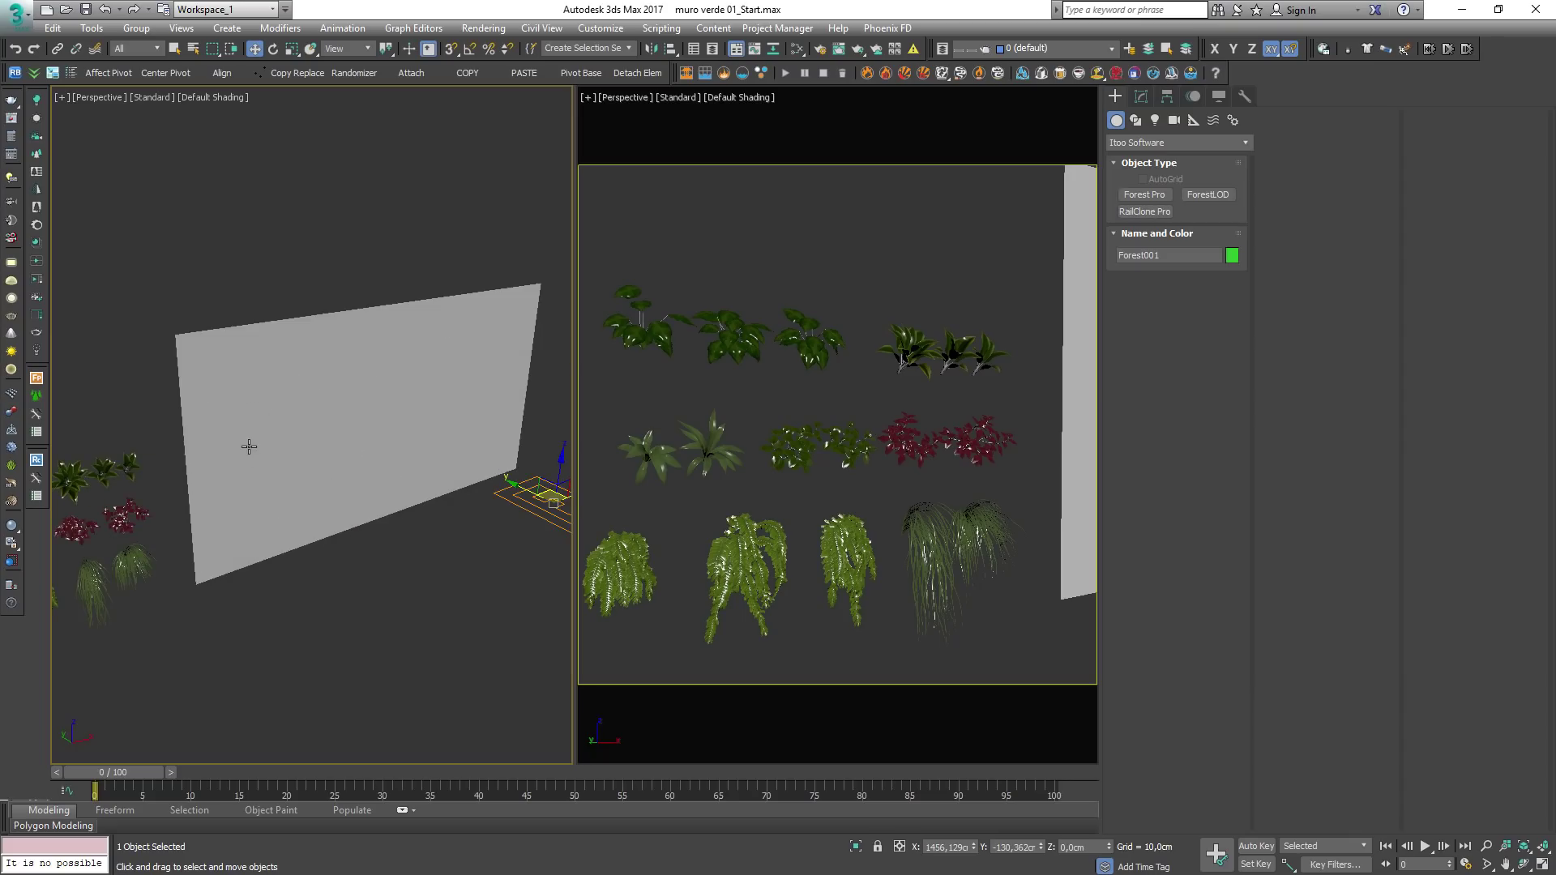
scroll(264, 446, "down", 6)
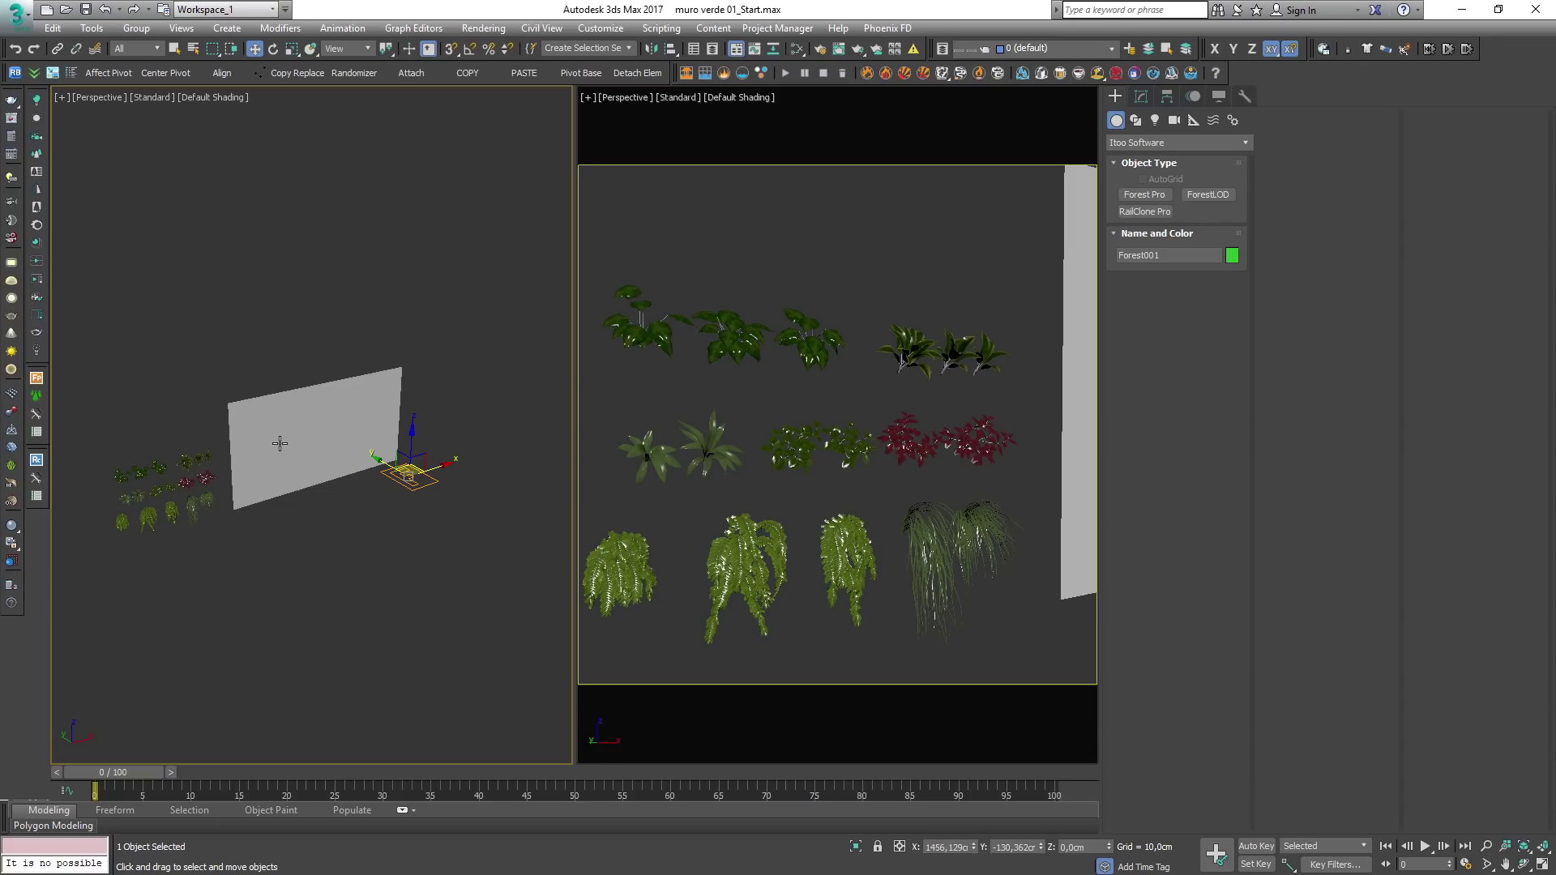
middle_click_drag(315, 475, 320, 486, "alt")
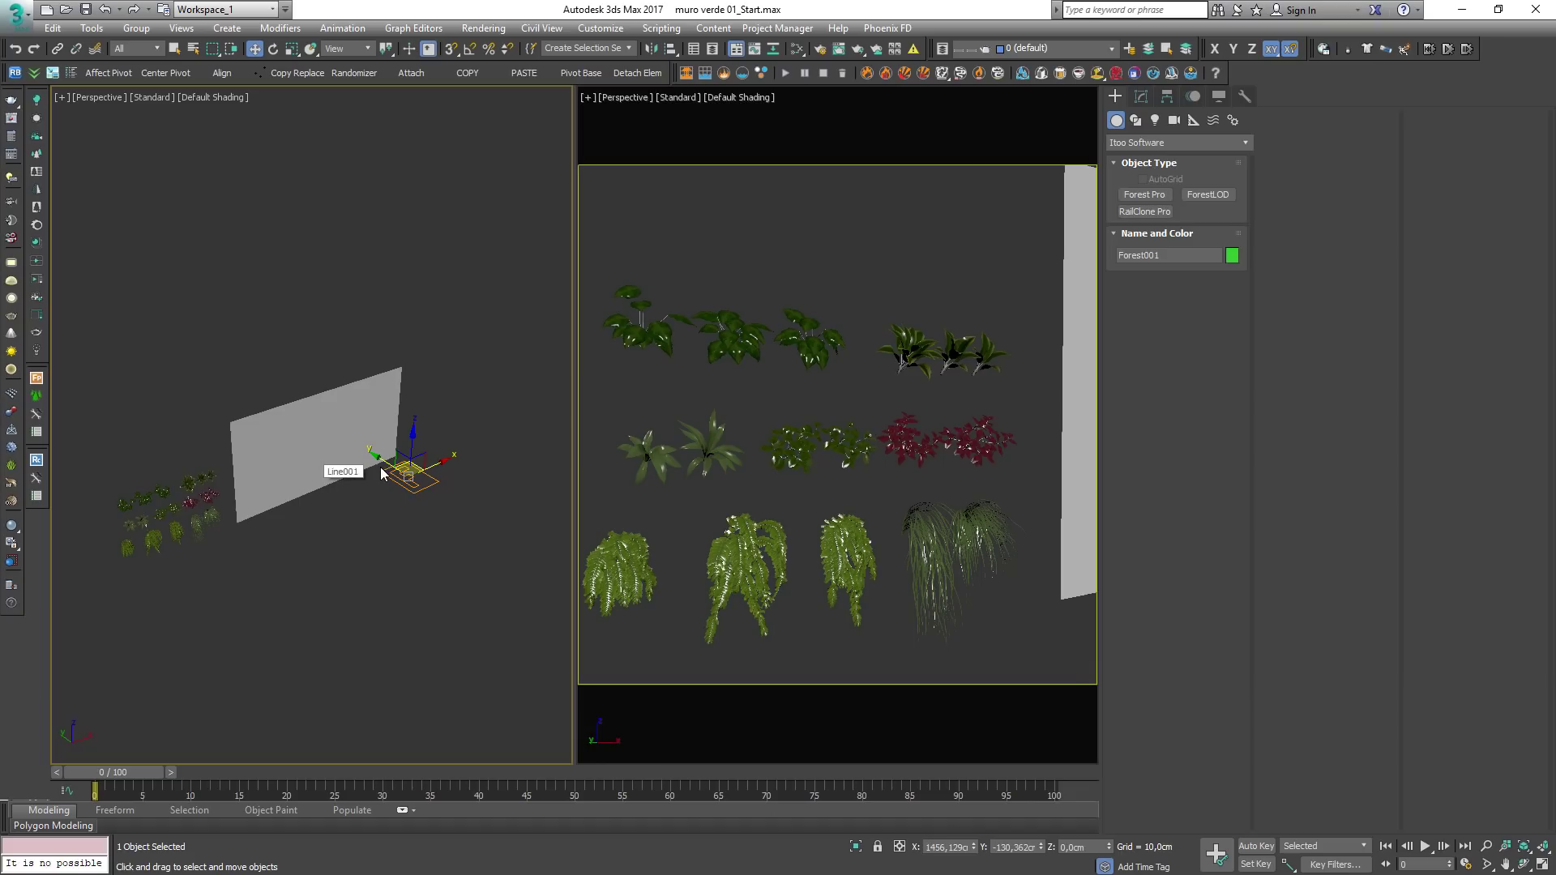
left_click(1141, 96)
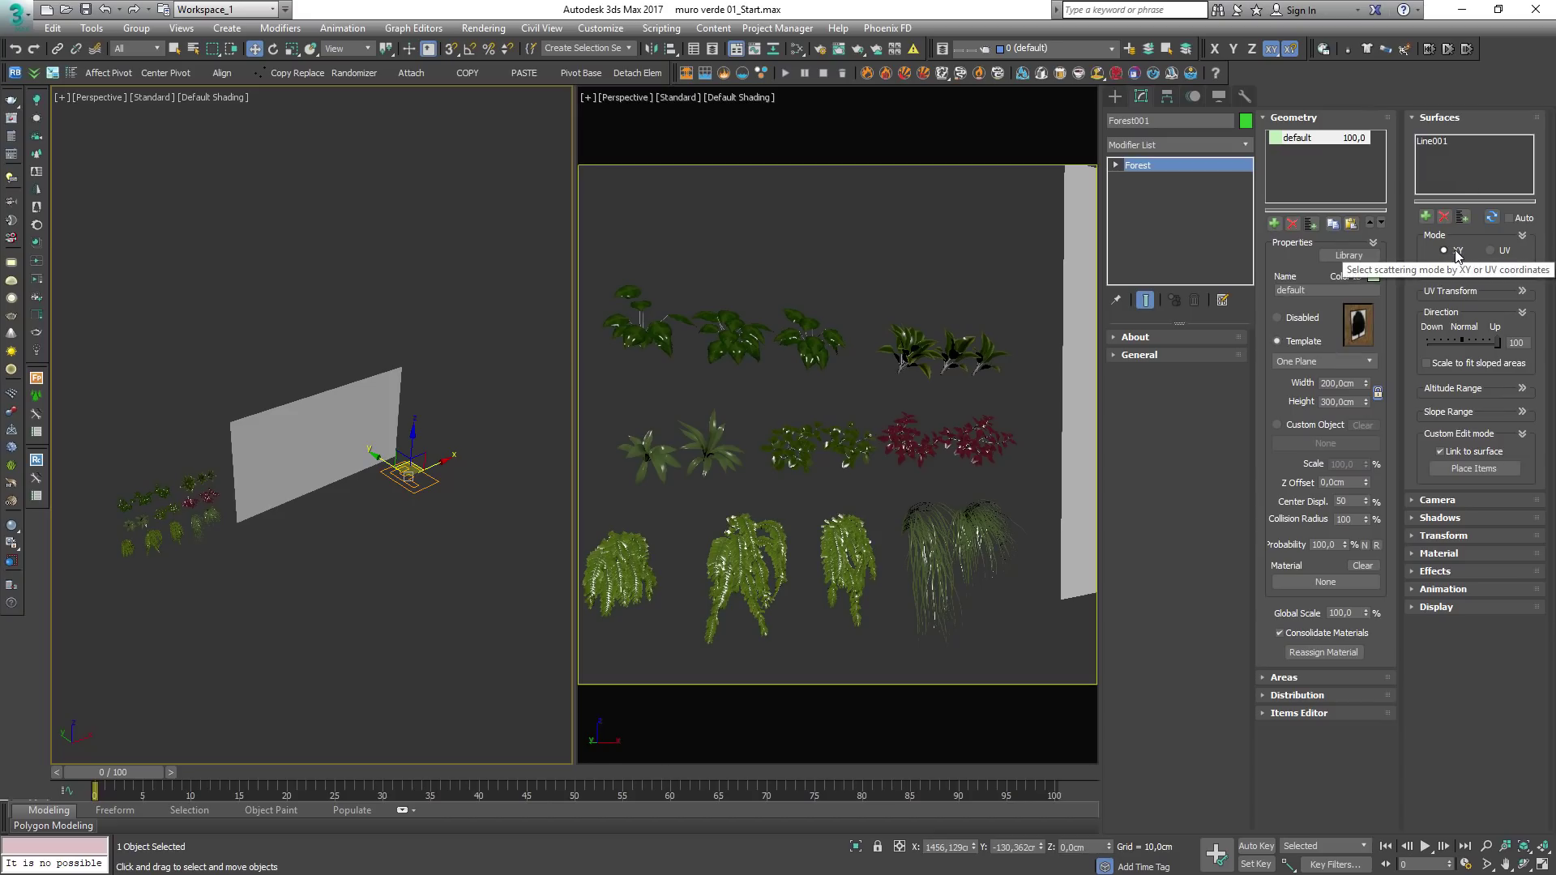
left_click(1490, 250)
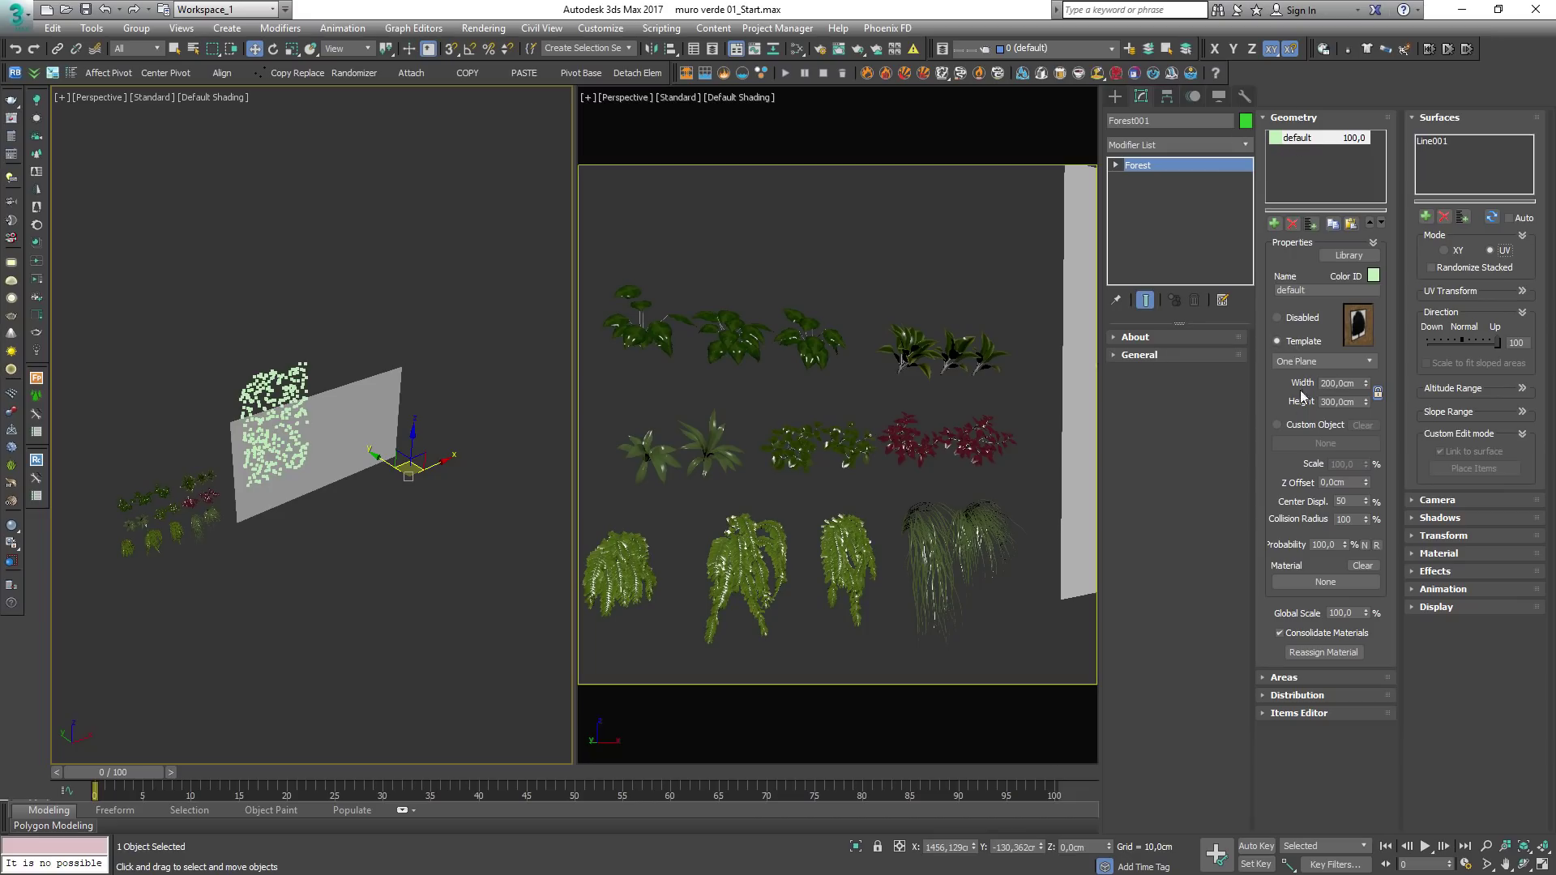
Step: Change the forest's geometry item to a custom object and assign the 3DCollective_GW03_A plant
left_click(1277, 425)
left_click(1303, 443)
scroll(166, 531, "up", 5)
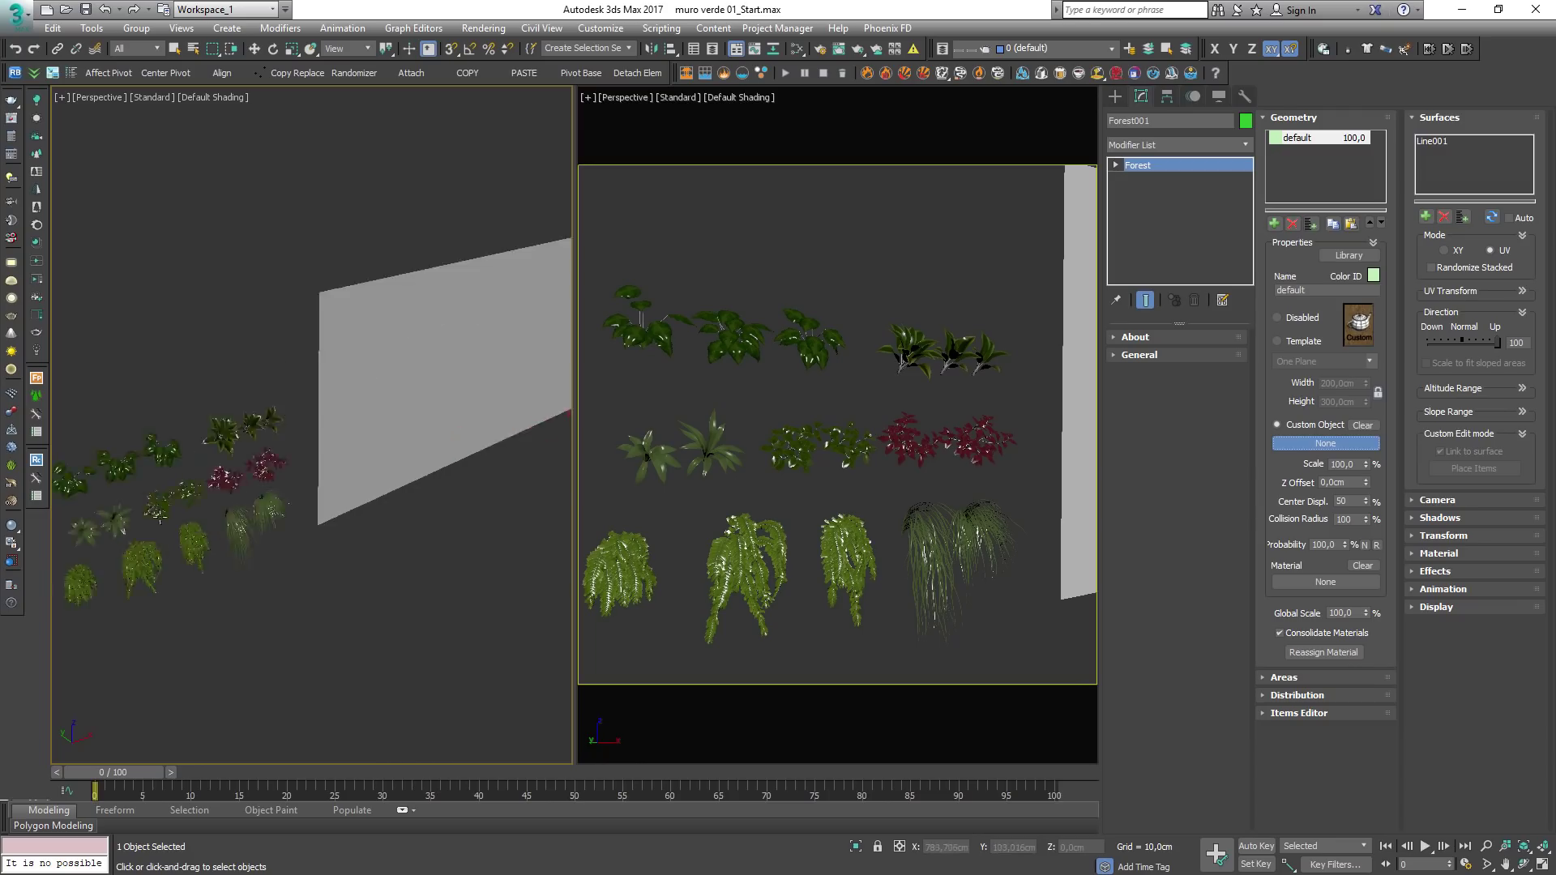
left_click(154, 510)
scroll(306, 464, "down", 5)
scroll(315, 474, "up", 10)
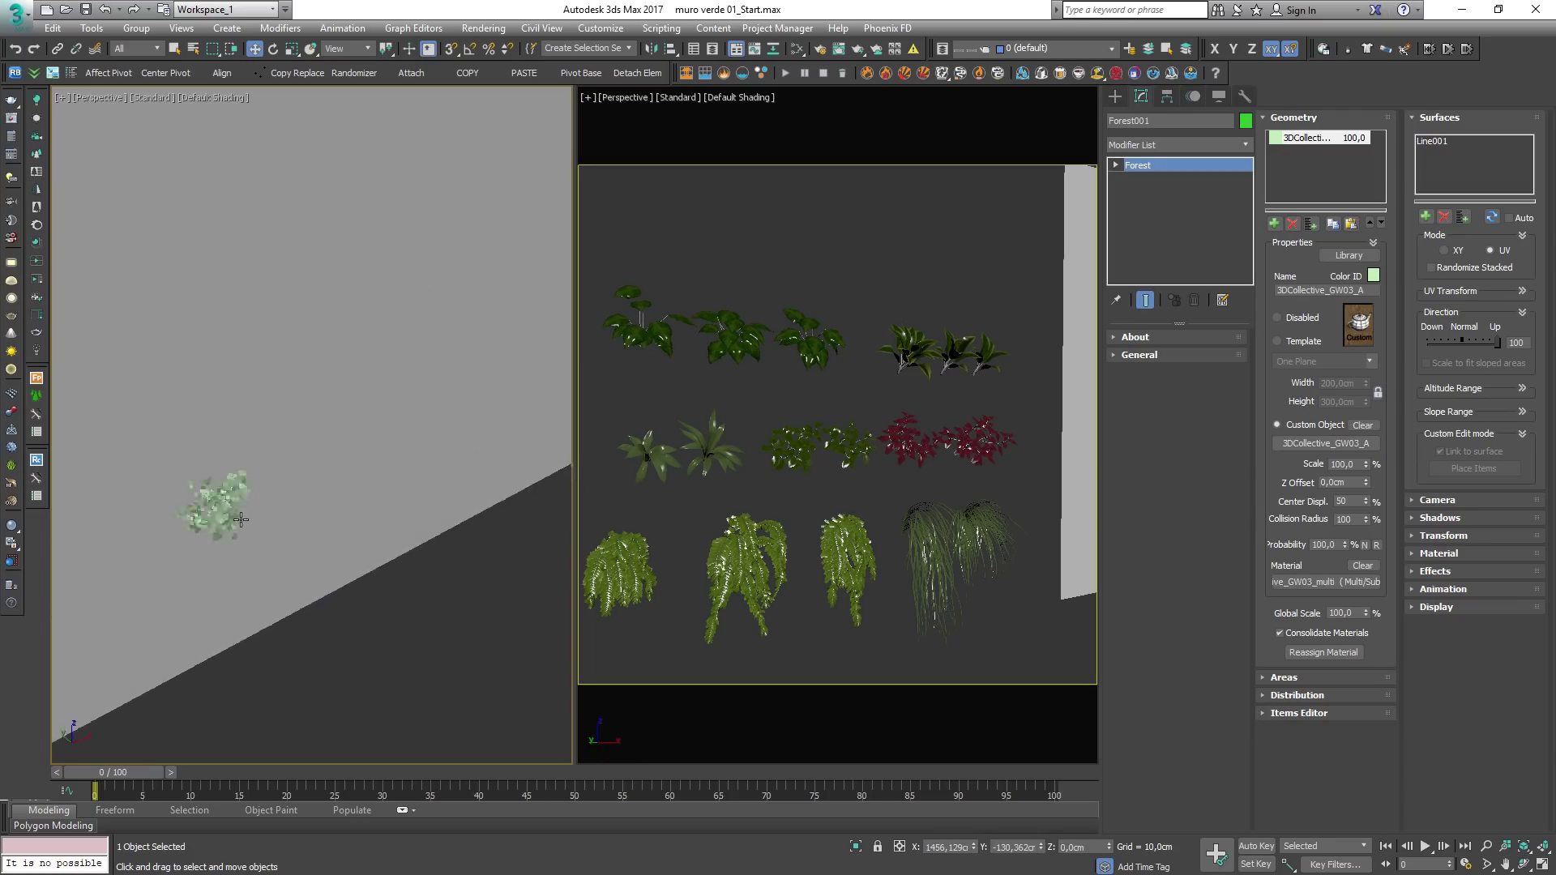
middle_click_drag(315, 474, 247, 493, "alt")
scroll(229, 496, "down", 6)
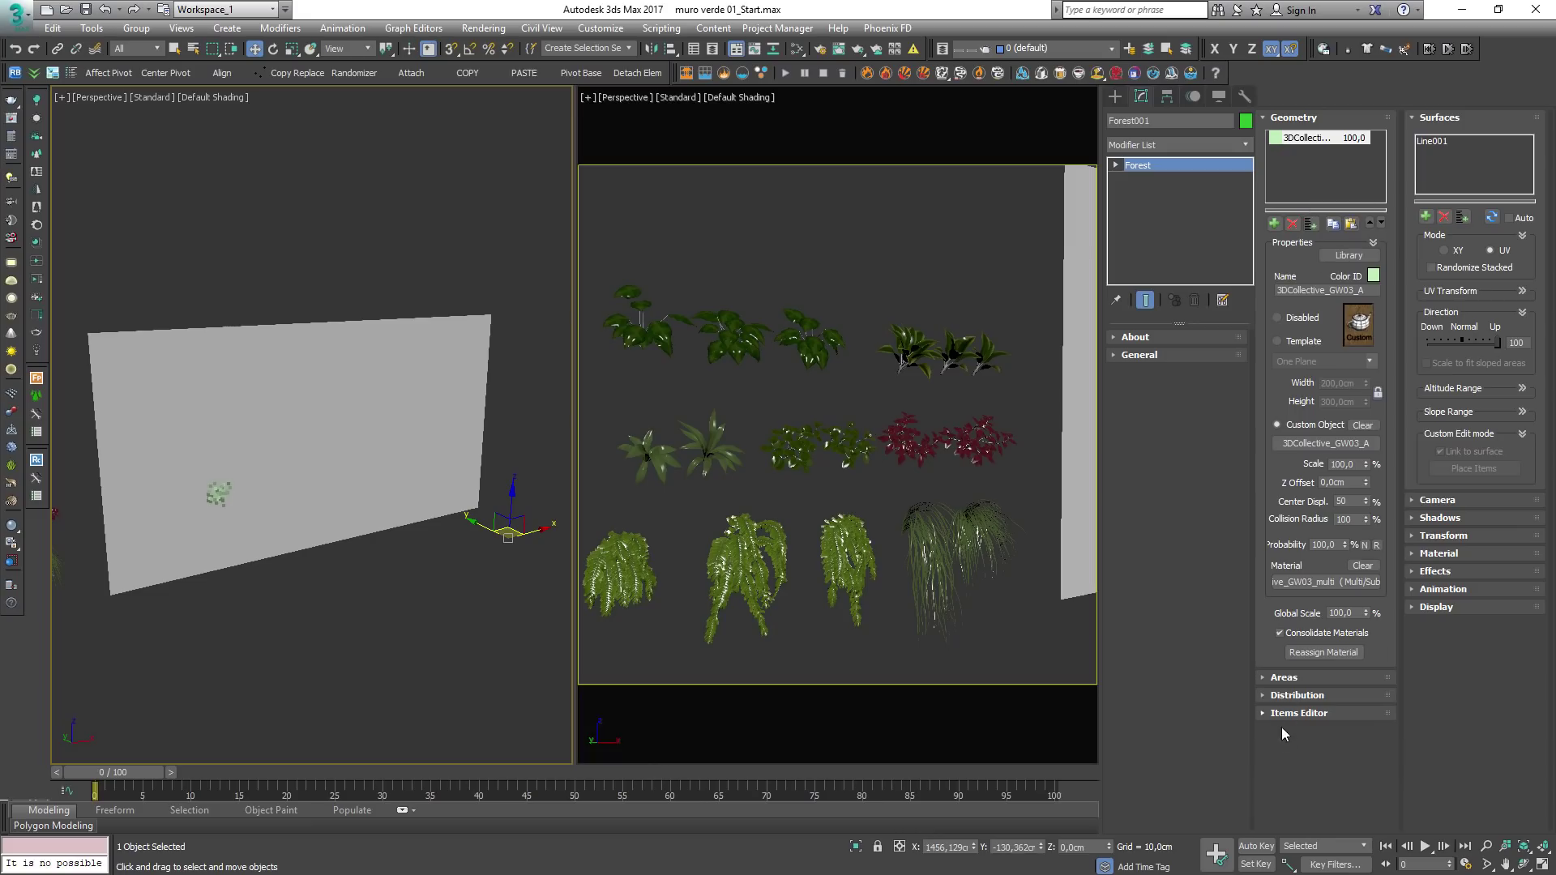
Step: Set the X density of the forest's distribution image to 500 cm
left_click(1293, 696)
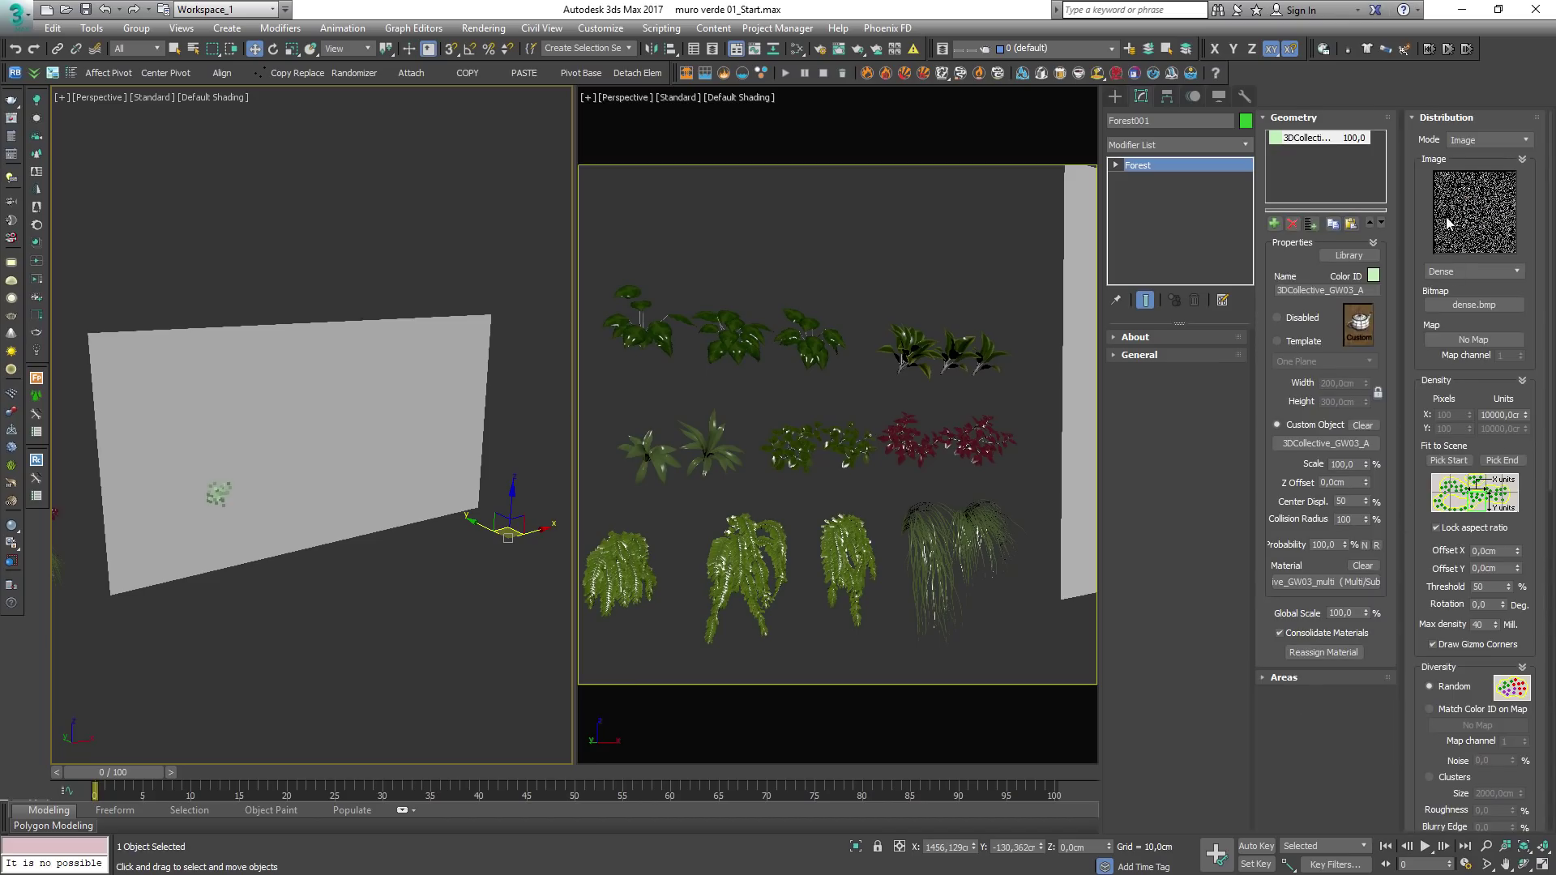
left_click_drag(1525, 415, 1529, 485)
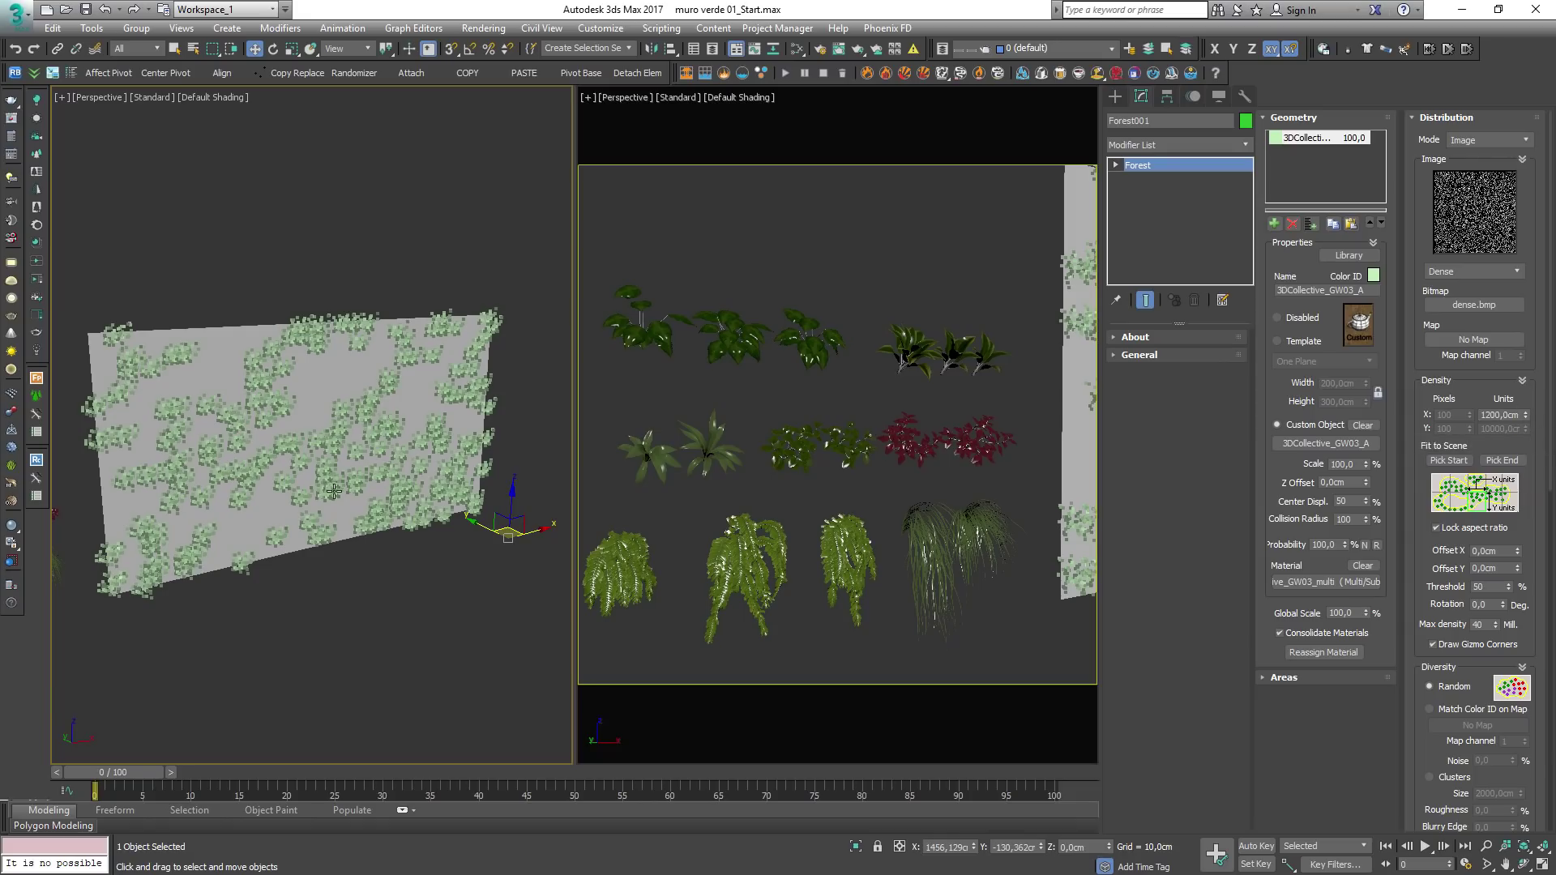
left_click(1483, 415)
type("500")
key("Return")
middle_click_drag(316, 490, 280, 468, "alt")
scroll(280, 469, "up", 8)
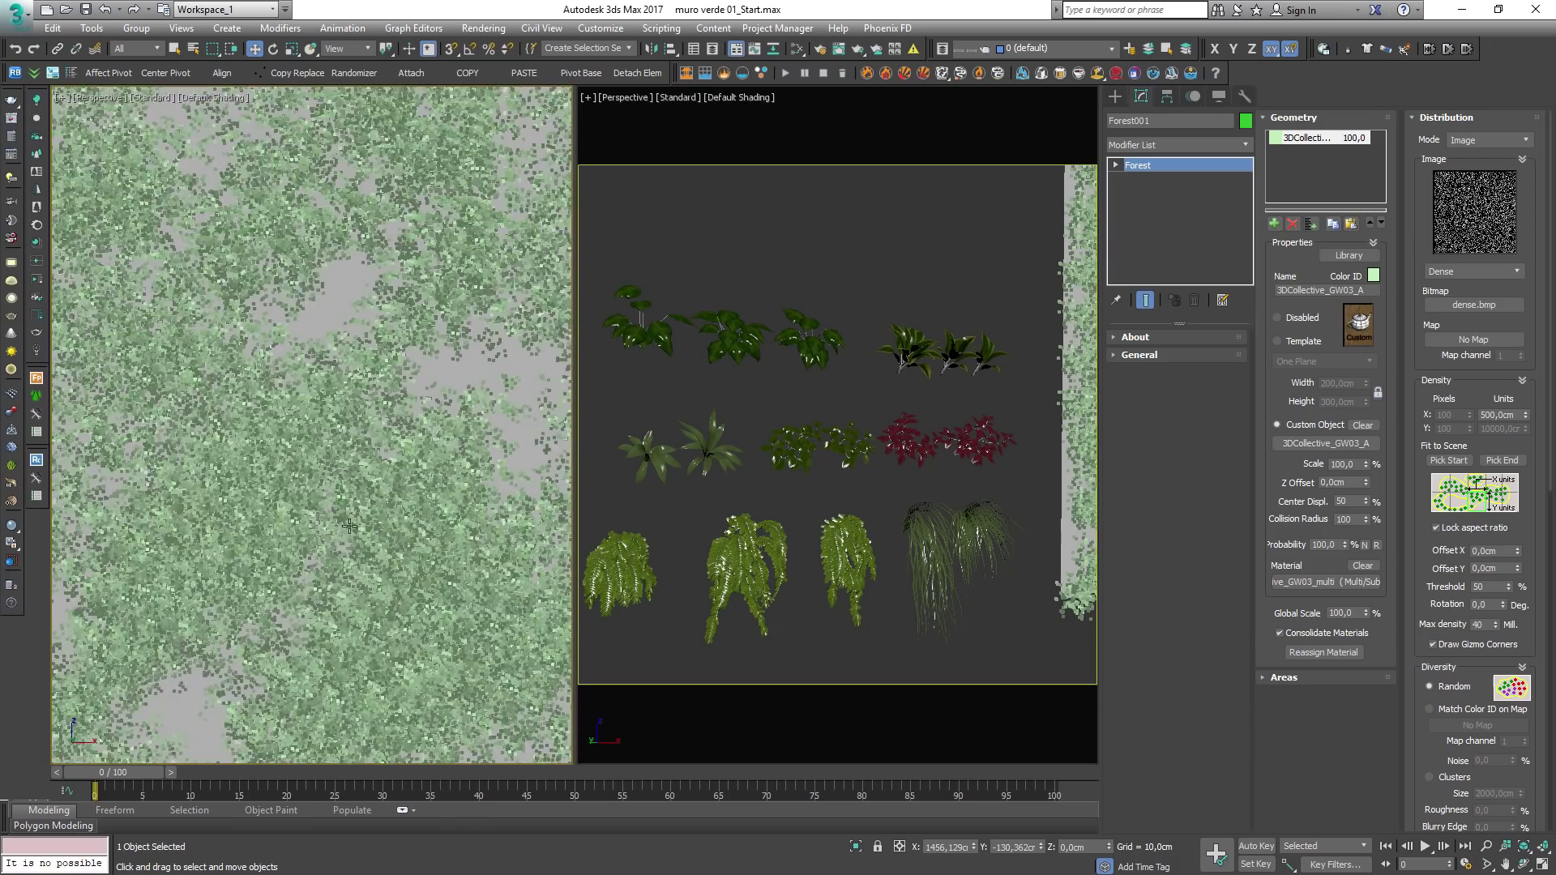
Step: Add a second geometry item to the forest as a custom object and assign the 3DCollective_GW03_B plant
scroll(338, 528, "down", 5)
mouse_move(338, 527)
middle_mouse_down("alt")
mouse_move(316, 549)
mouse_move(319, 528)
mouse_move(351, 532)
middle_mouse_up("alt")
scroll(319, 527, "down", 3)
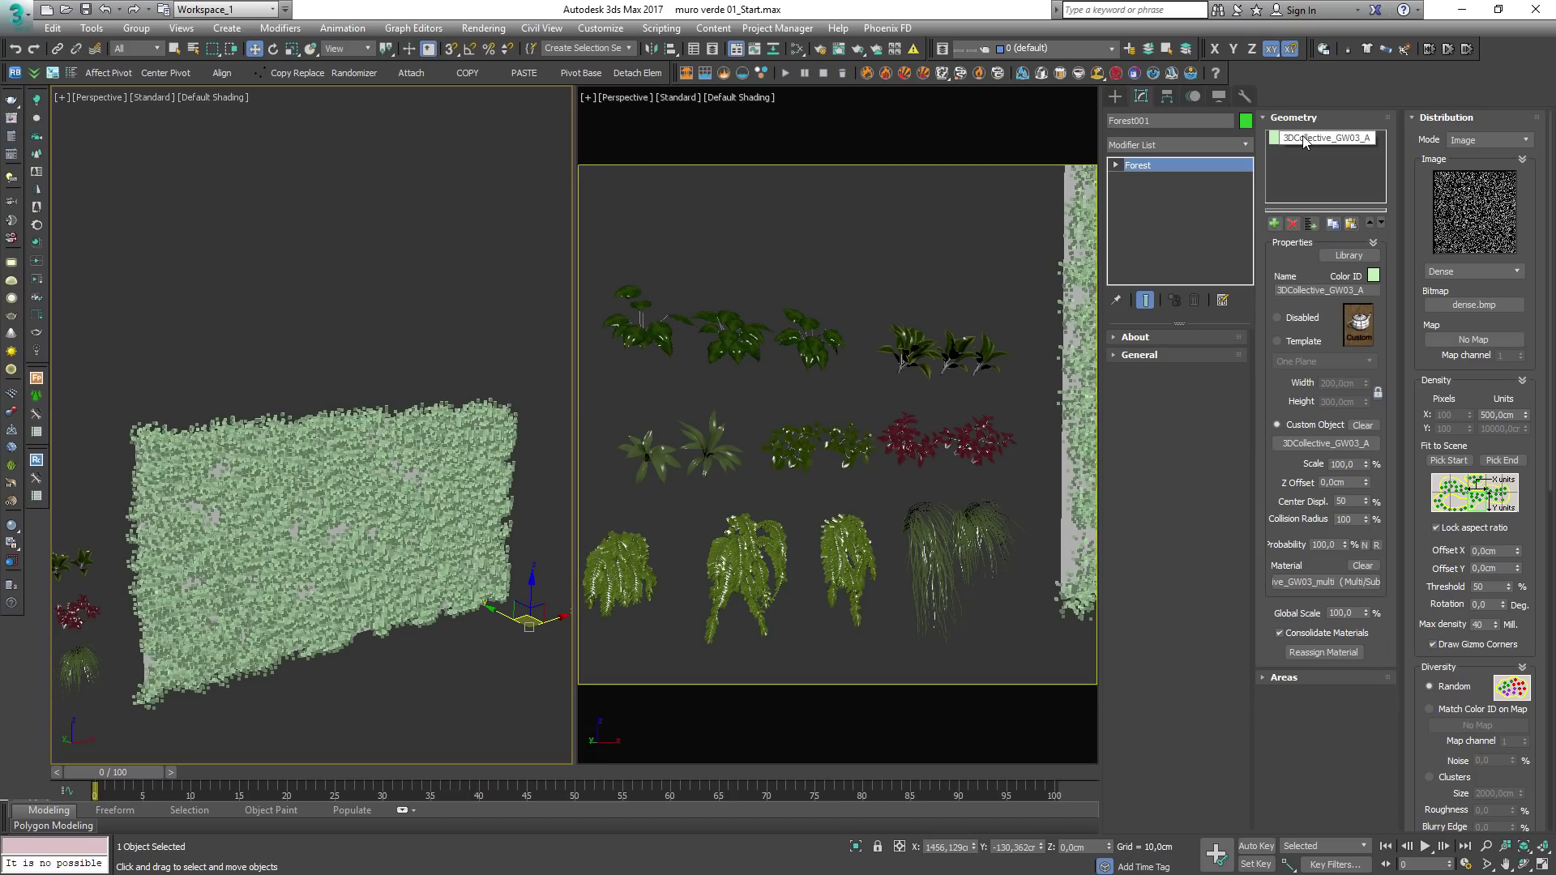
left_click(1274, 224)
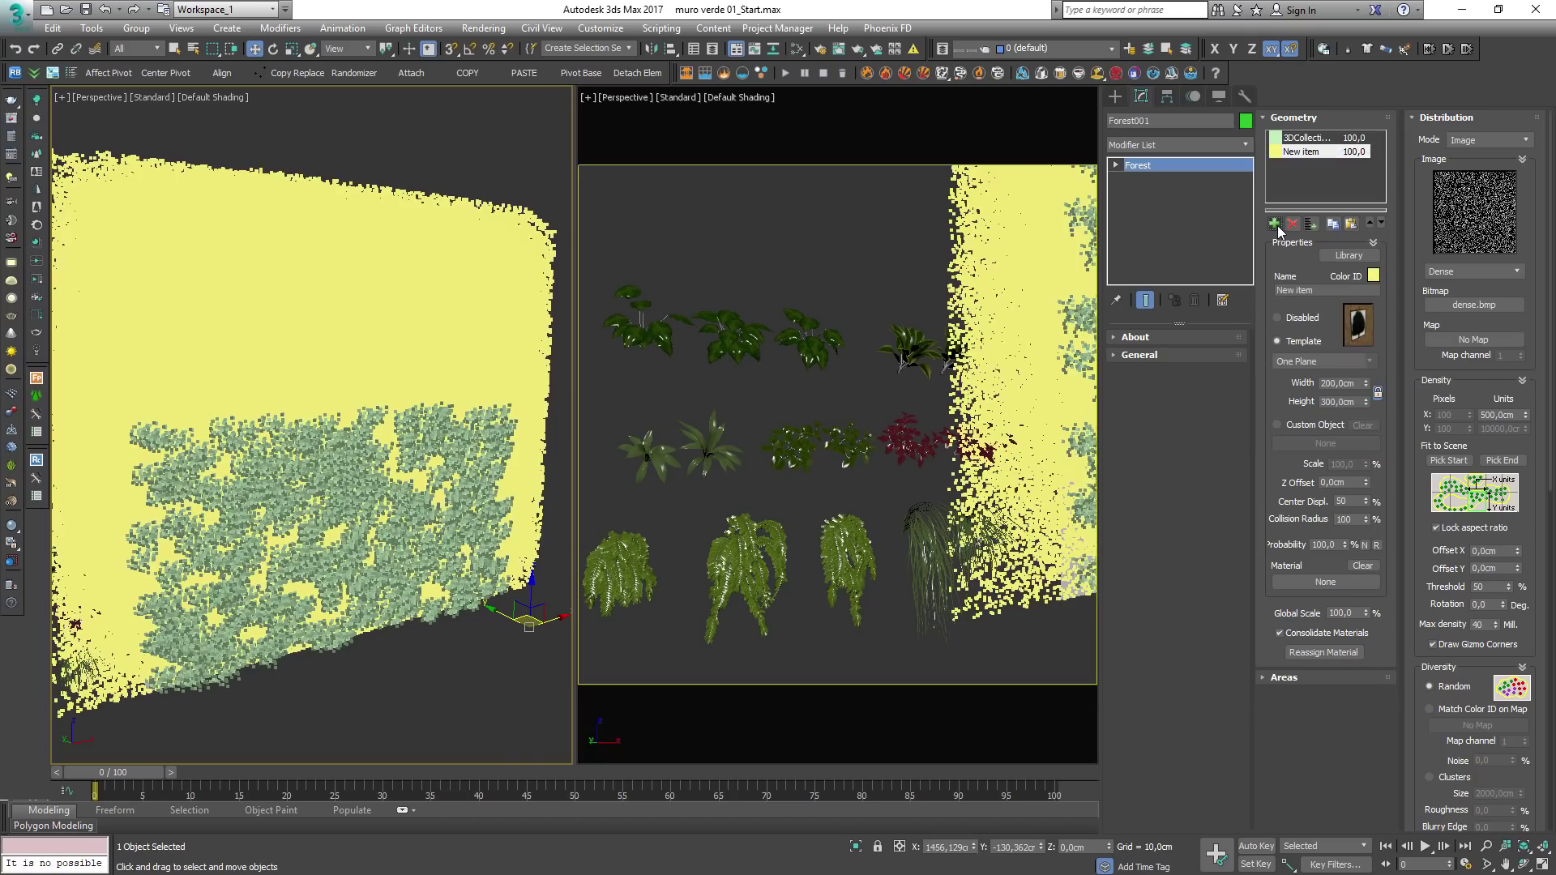
left_click(1295, 425)
left_click(1311, 443)
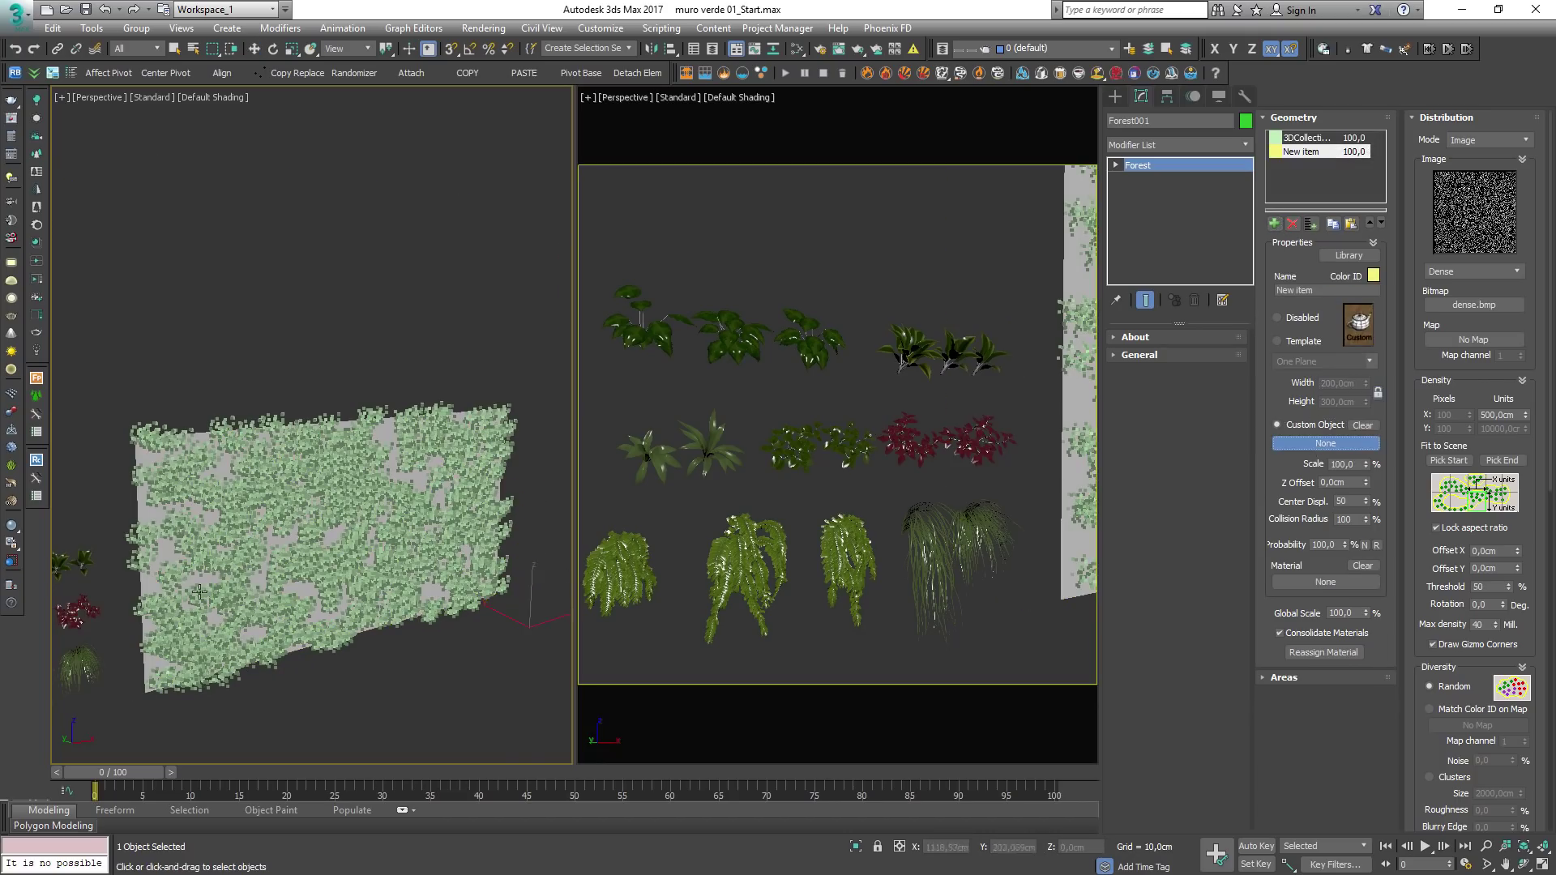
middle_click_drag(154, 600, 377, 528)
scroll(226, 549, "up", 5)
left_click(276, 485)
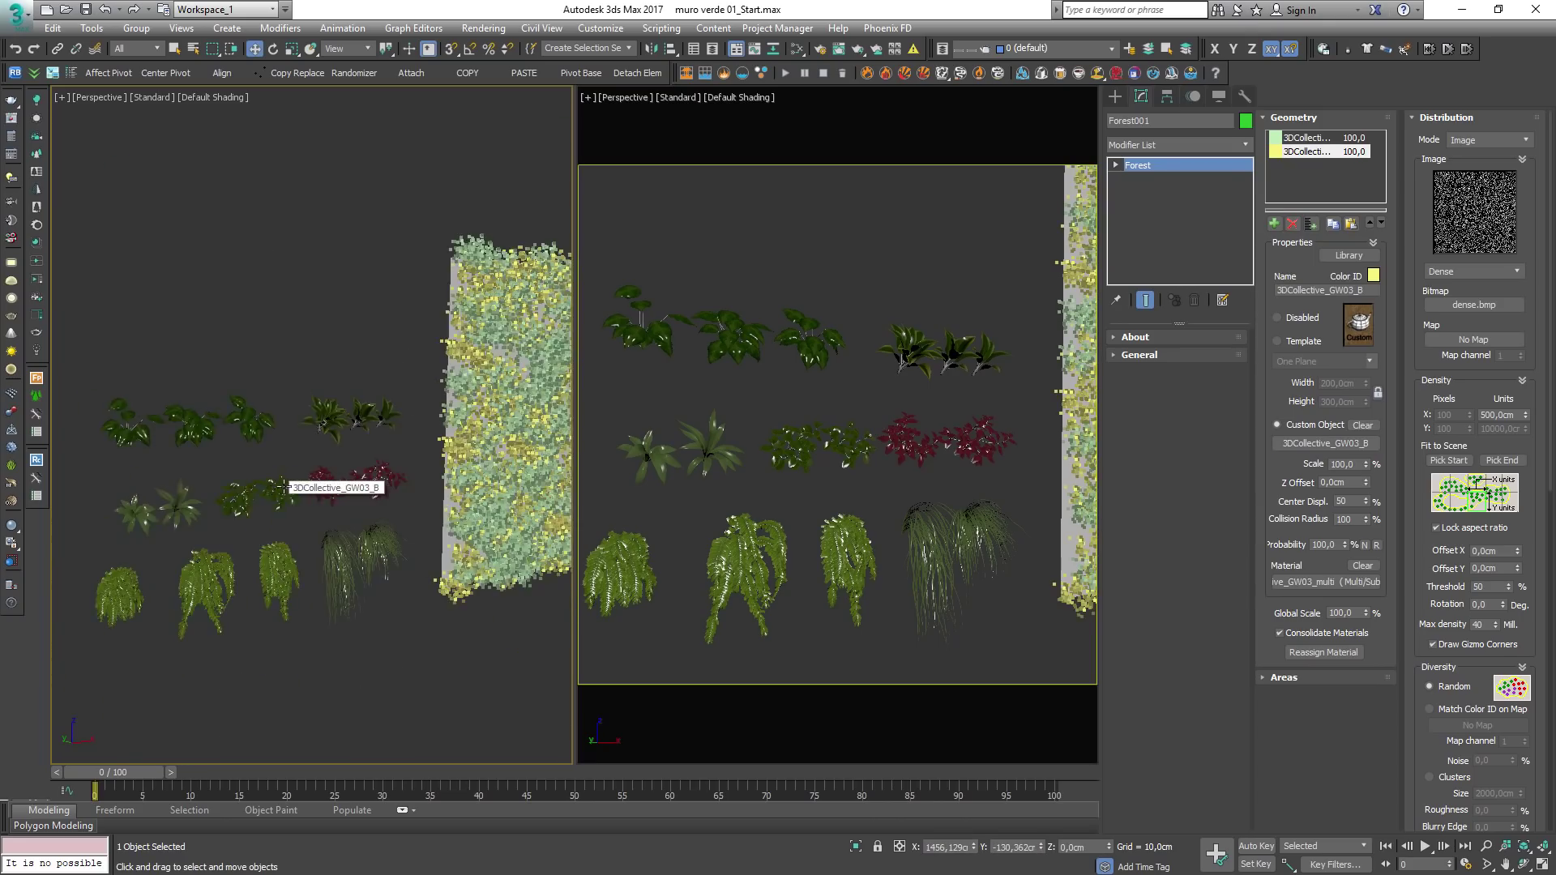
Step: Add a third custom-object geometry item to the forest and assign the 3DCollective_GW05_A plant
scroll(195, 541, "down", 5)
middle_click_drag(194, 540, 333, 523)
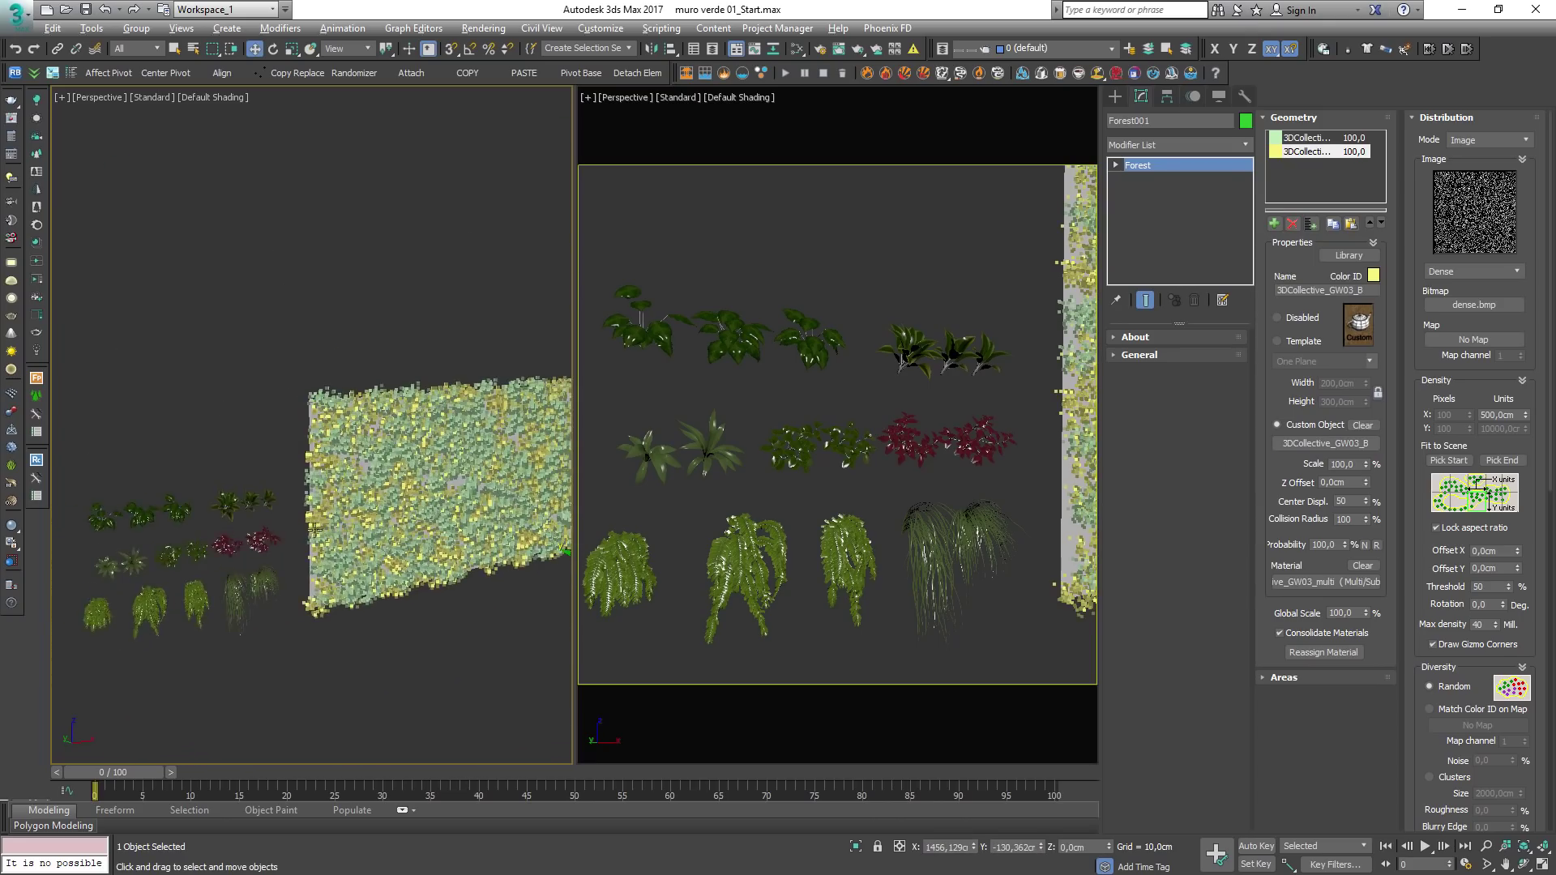
scroll(169, 559, "up", 3)
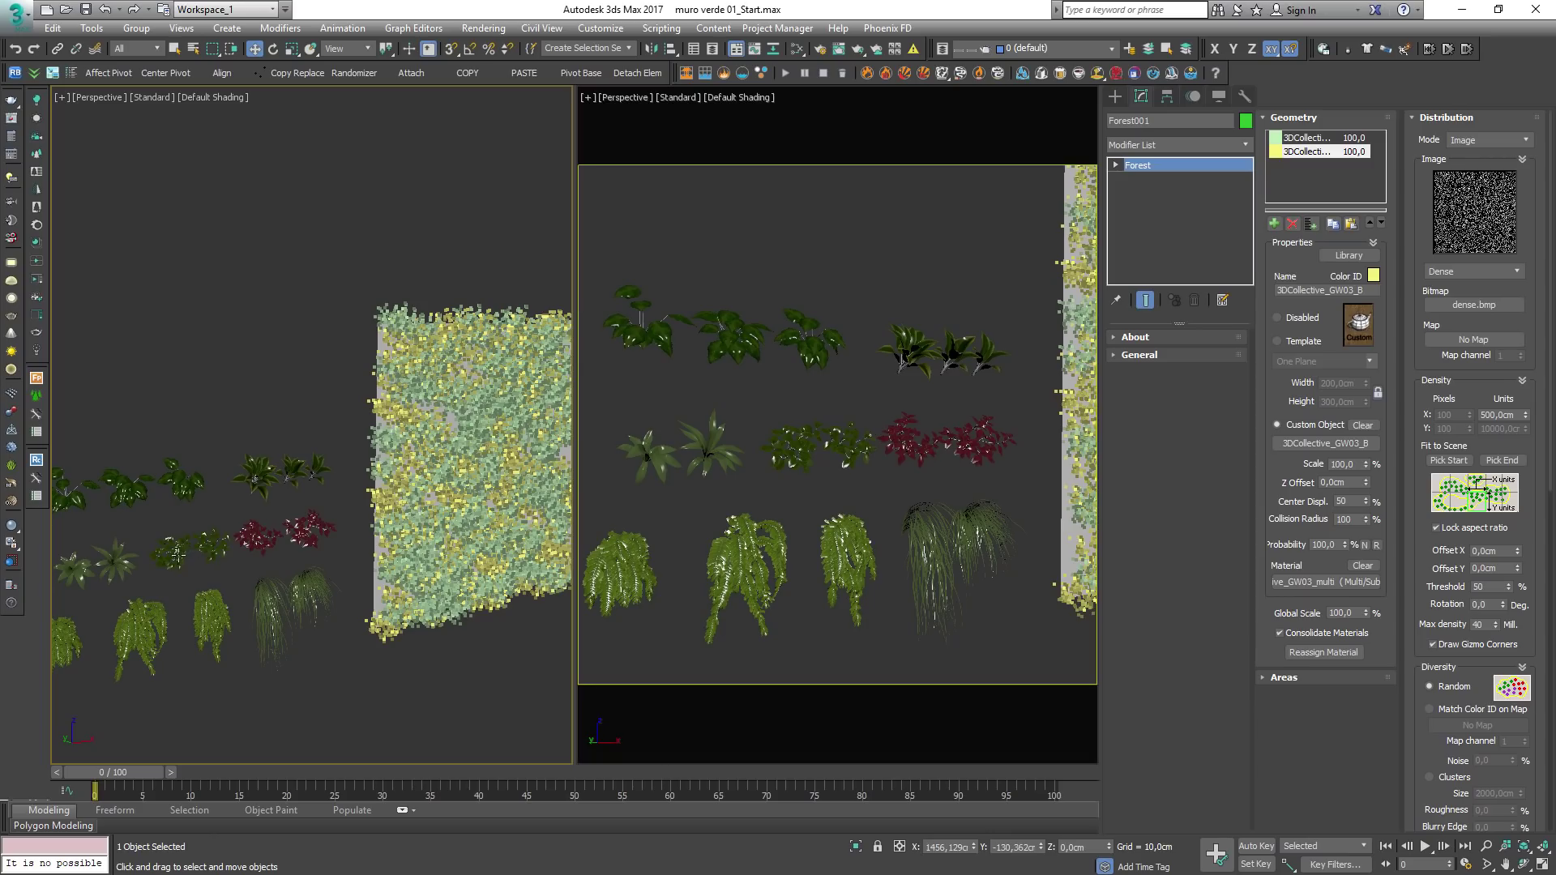
scroll(233, 535, "up", 5)
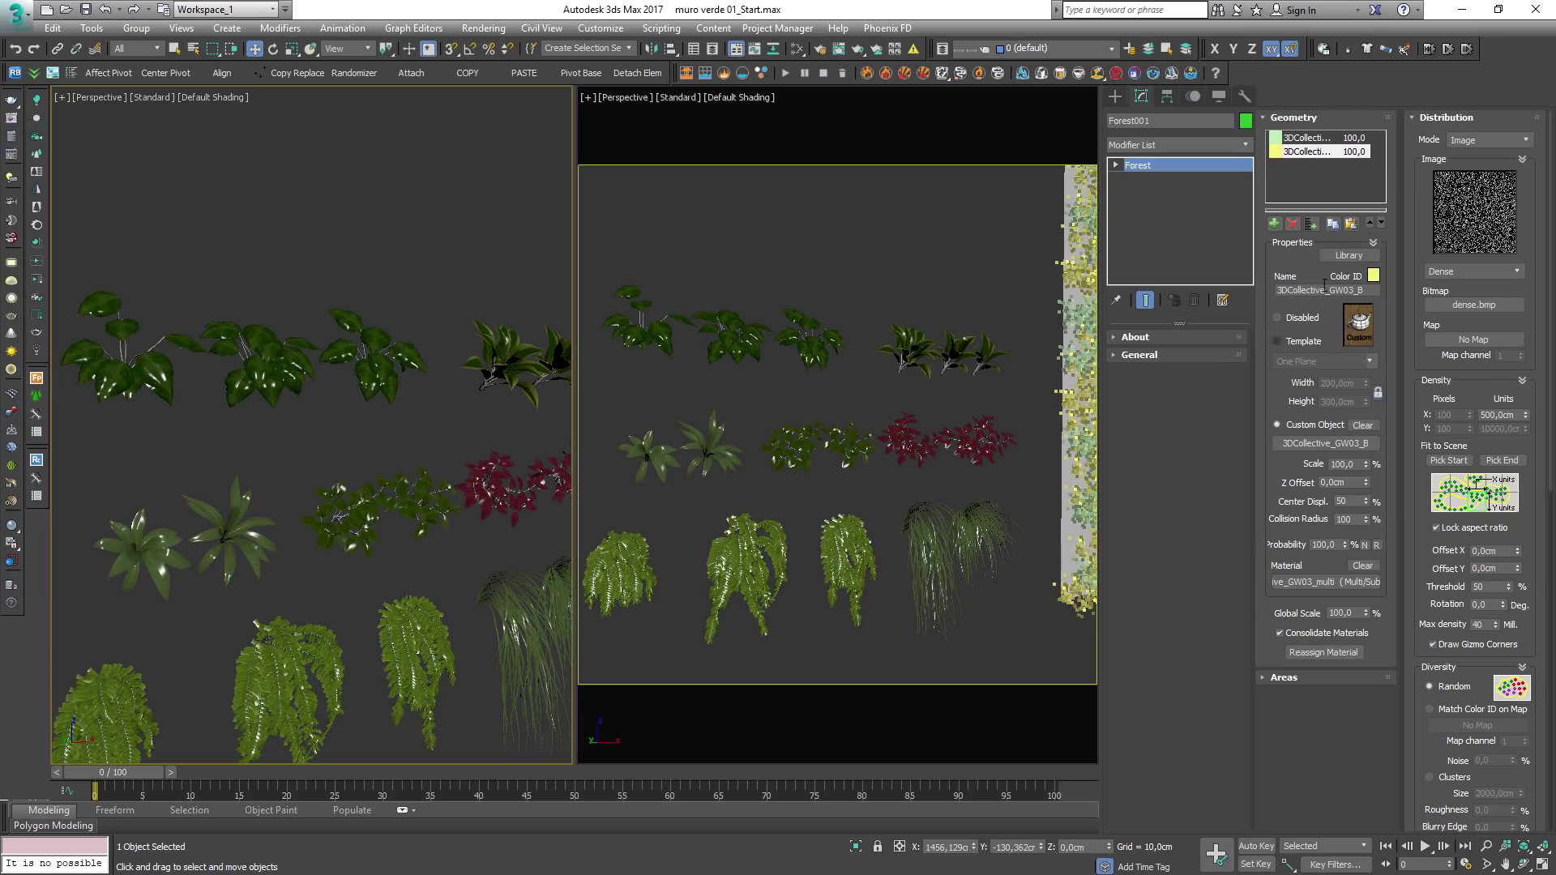
left_click(1281, 221)
left_click(1303, 441)
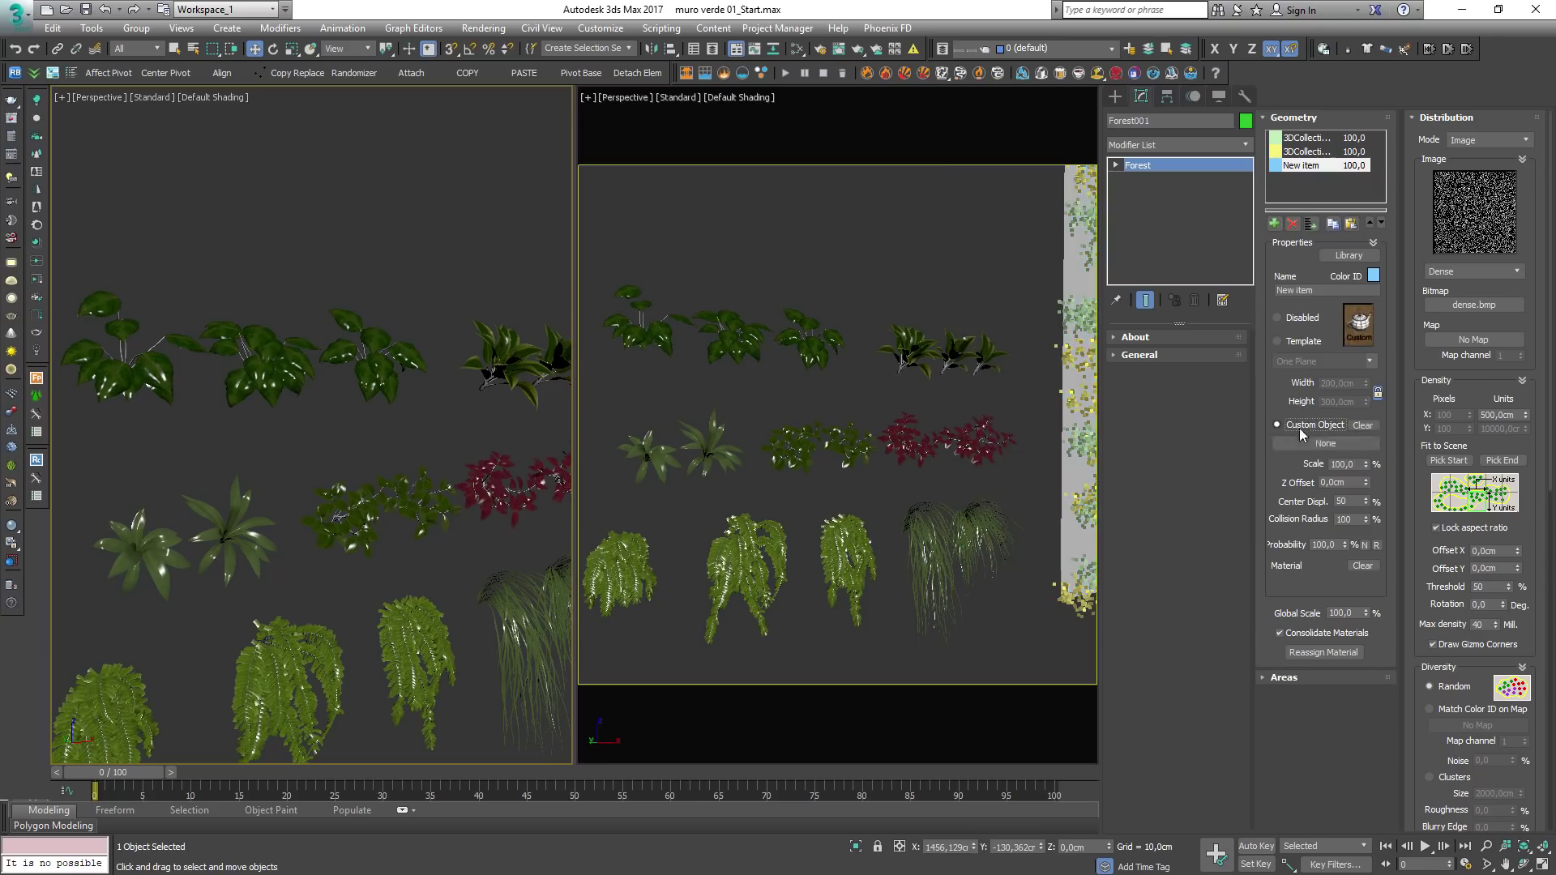
left_click(233, 535)
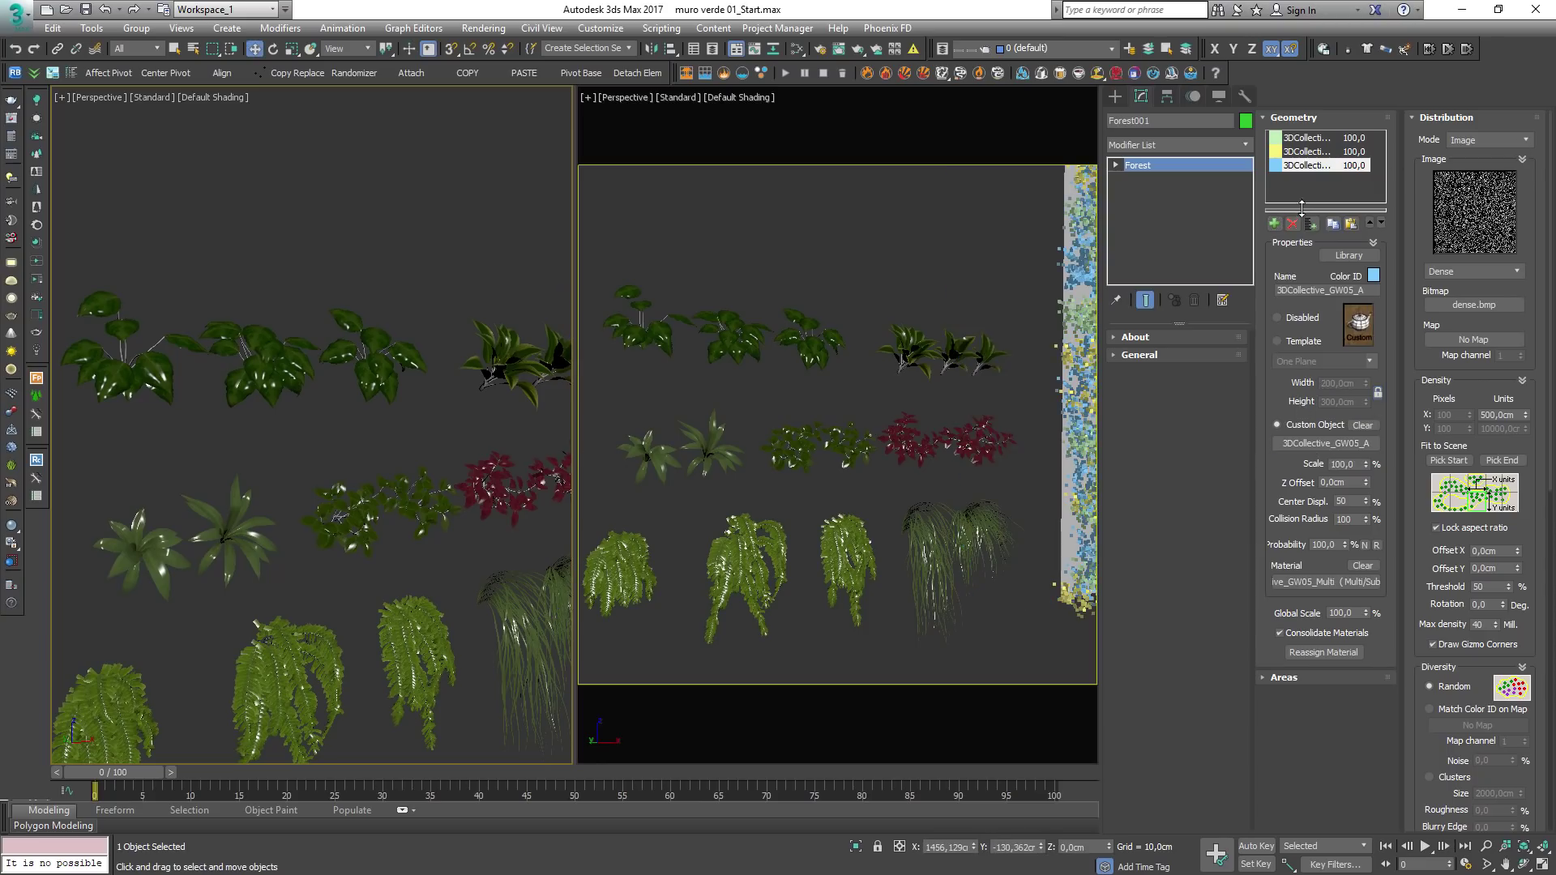
Step: Add a fourth custom-object geometry item to the forest and assign the 3DCollective_GW05_B plant
left_click(1273, 223)
left_click(1305, 443)
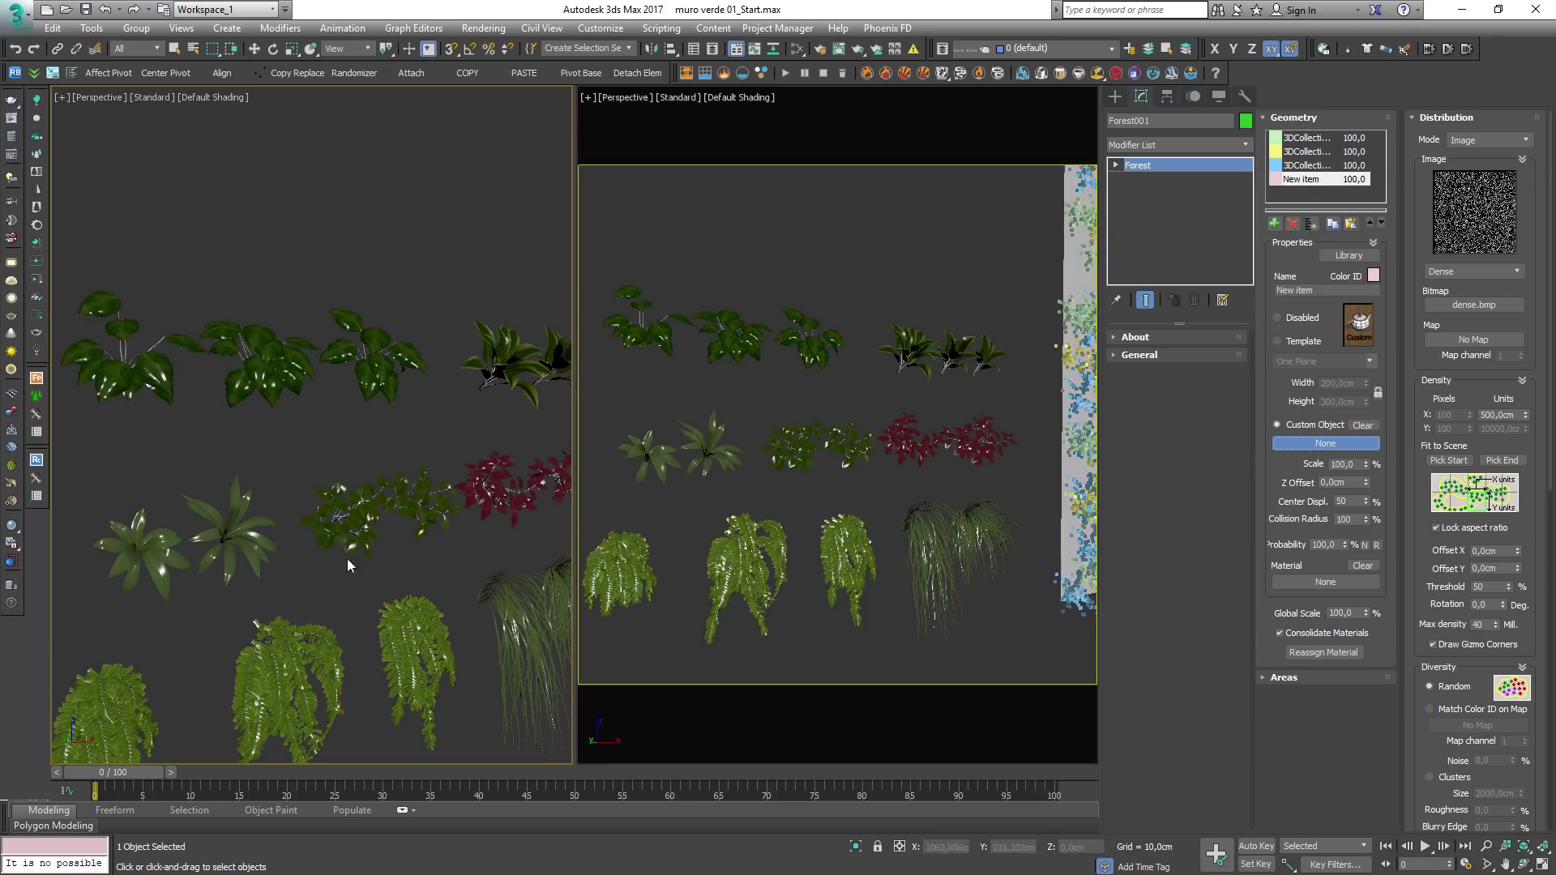
left_click(169, 554)
scroll(245, 549, "down", 4)
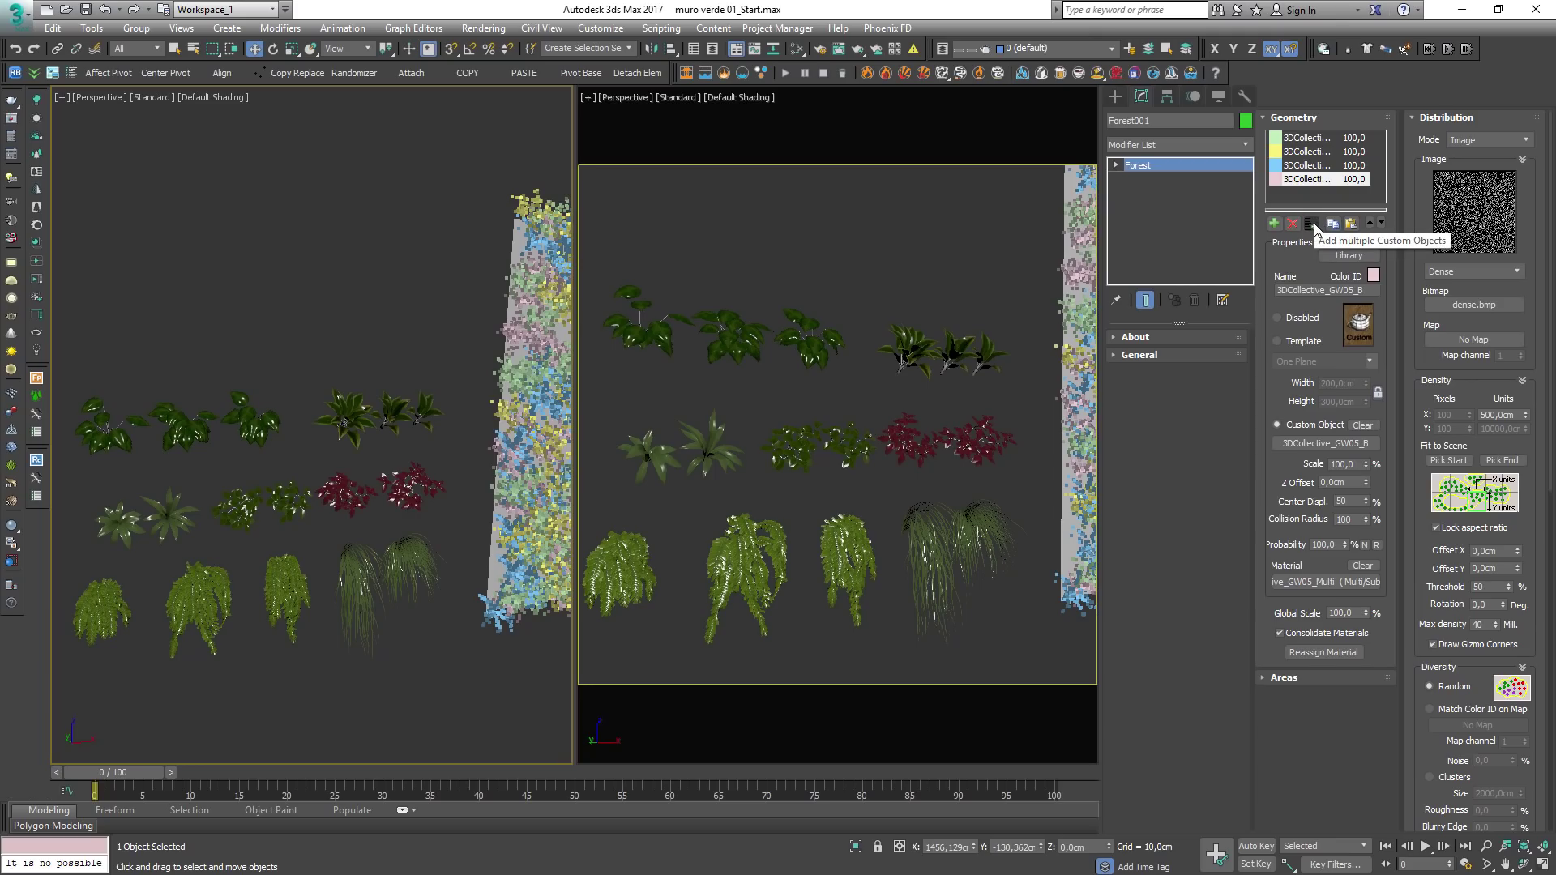
Step: Compare the plants scattered over the wall with the source plant models, and reselect the wall forest
middle_click_drag(474, 386, 355, 478)
scroll(373, 458, "down", 3)
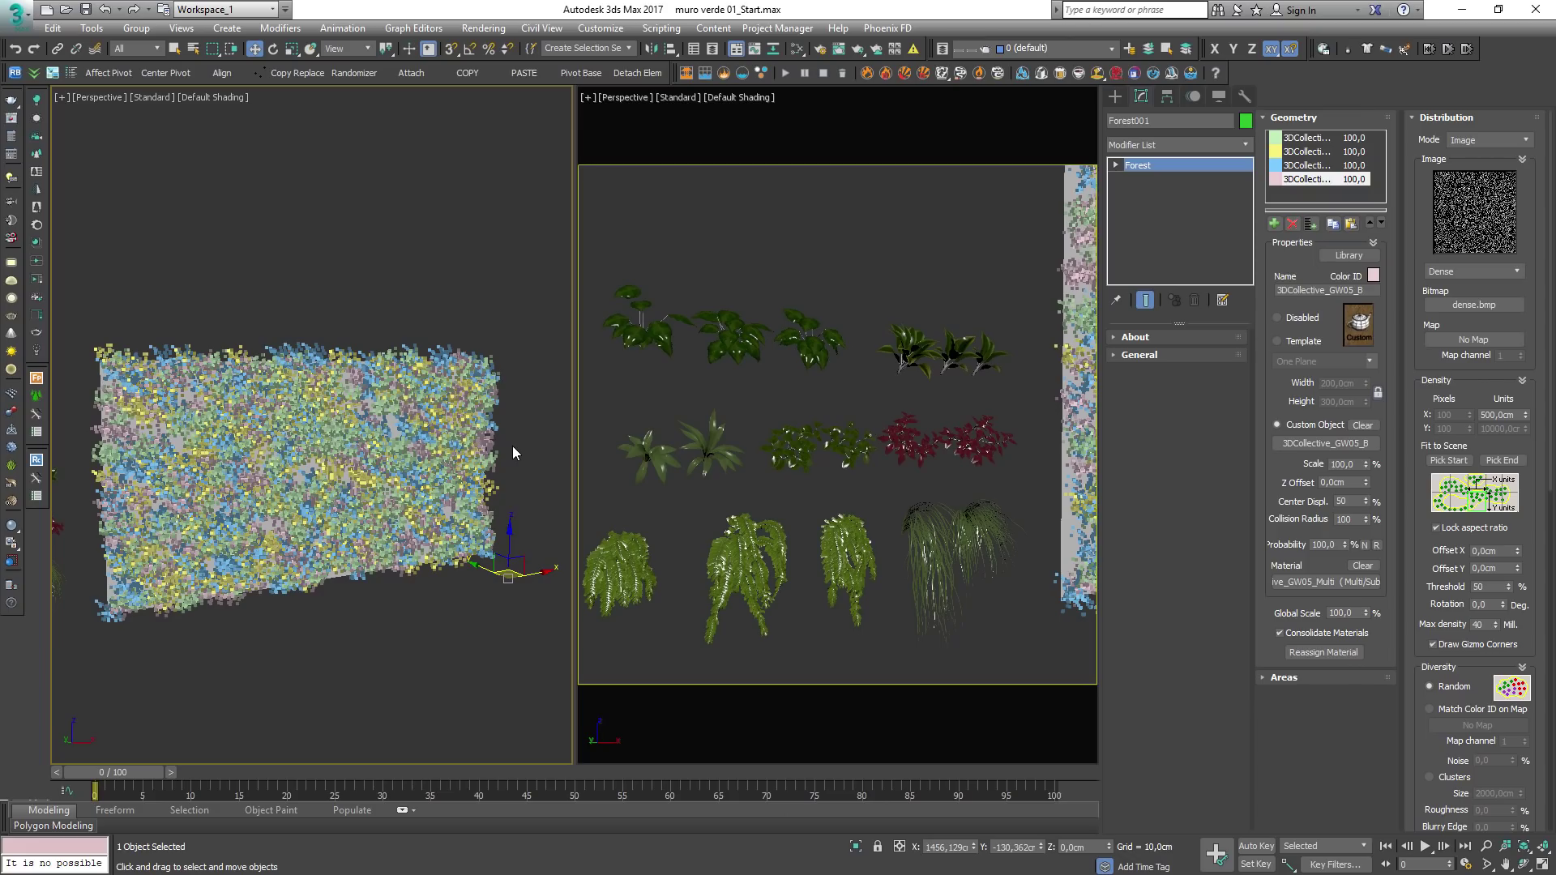
middle_click_drag(226, 496, 393, 495)
scroll(193, 531, "up", 6)
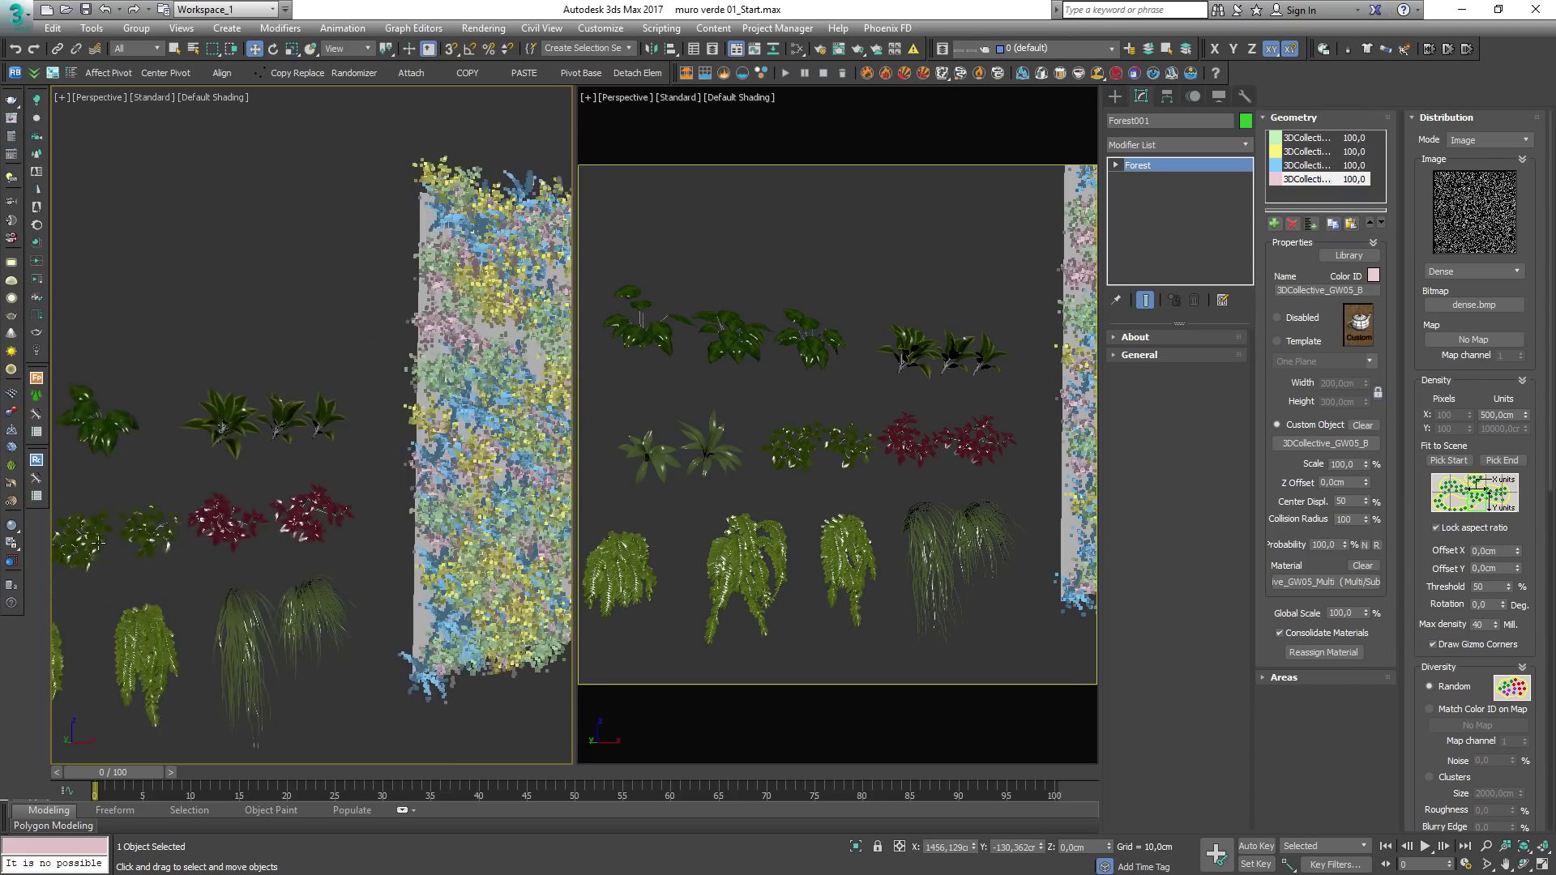
left_click(186, 531)
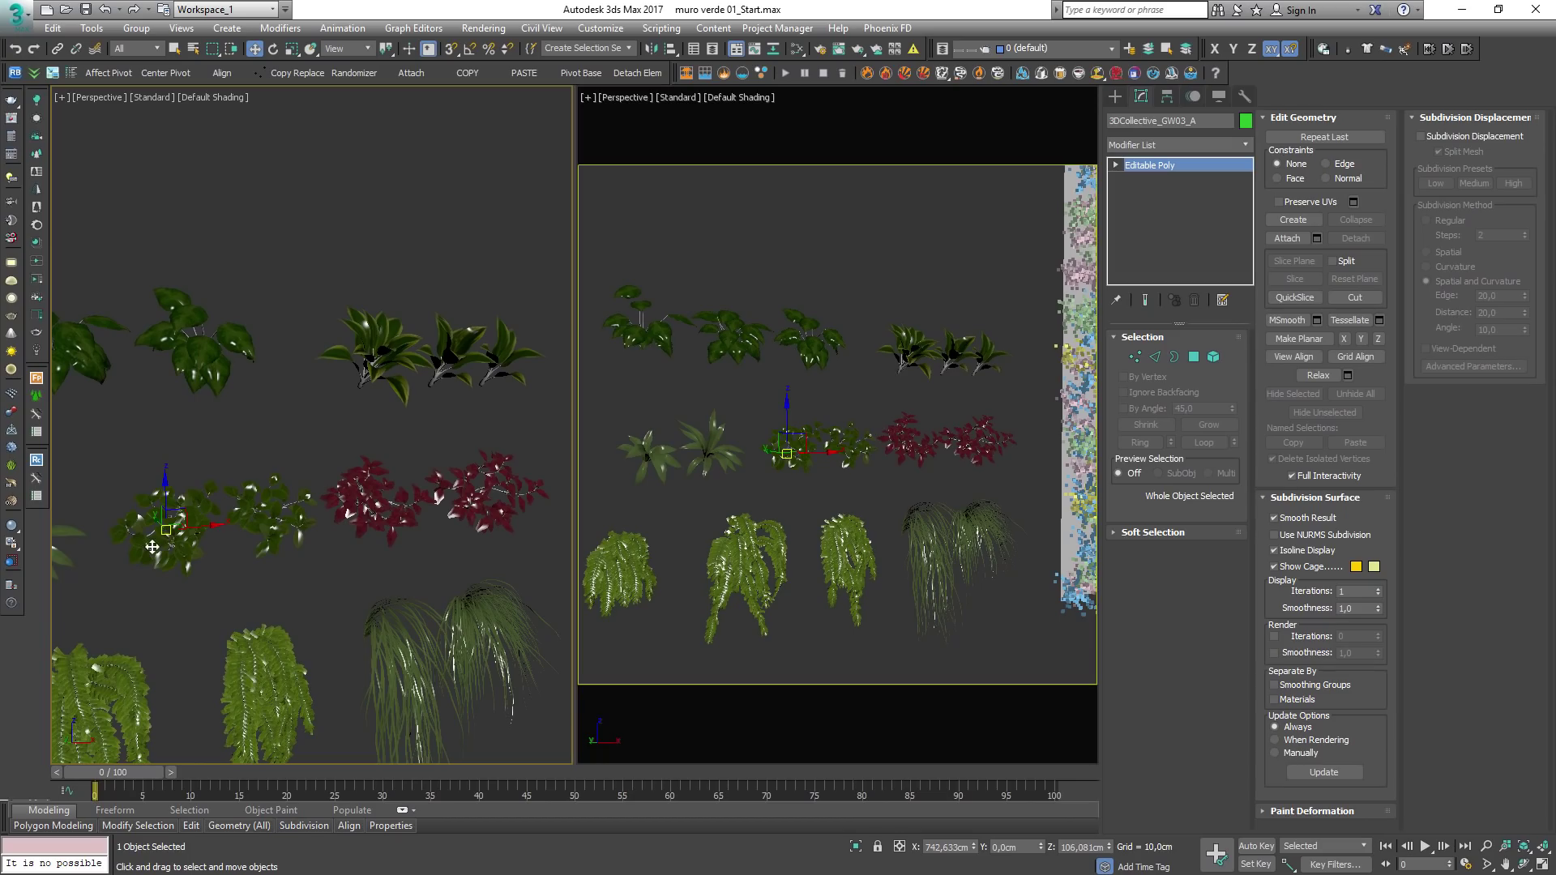
middle_click_drag(403, 512, 1544, 522)
middle_click_drag(427, 476, 358, 492, "alt")
scroll(267, 358, "up", 3)
left_click(287, 322)
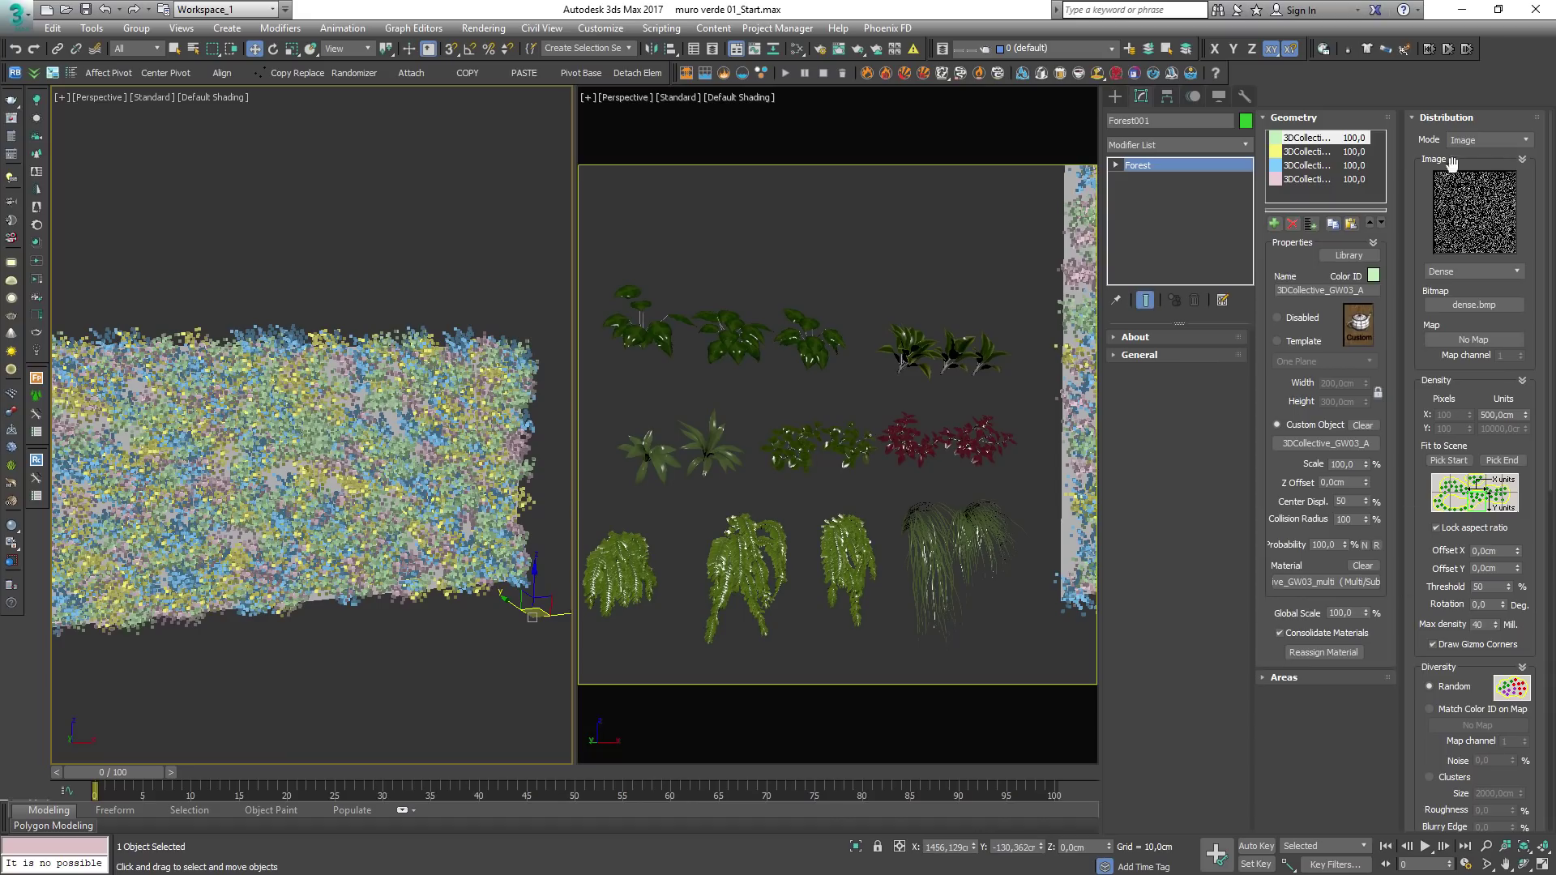
Step: Enable scale variation in the forest's transform settings and set its range to 80–150%
left_click(1414, 120)
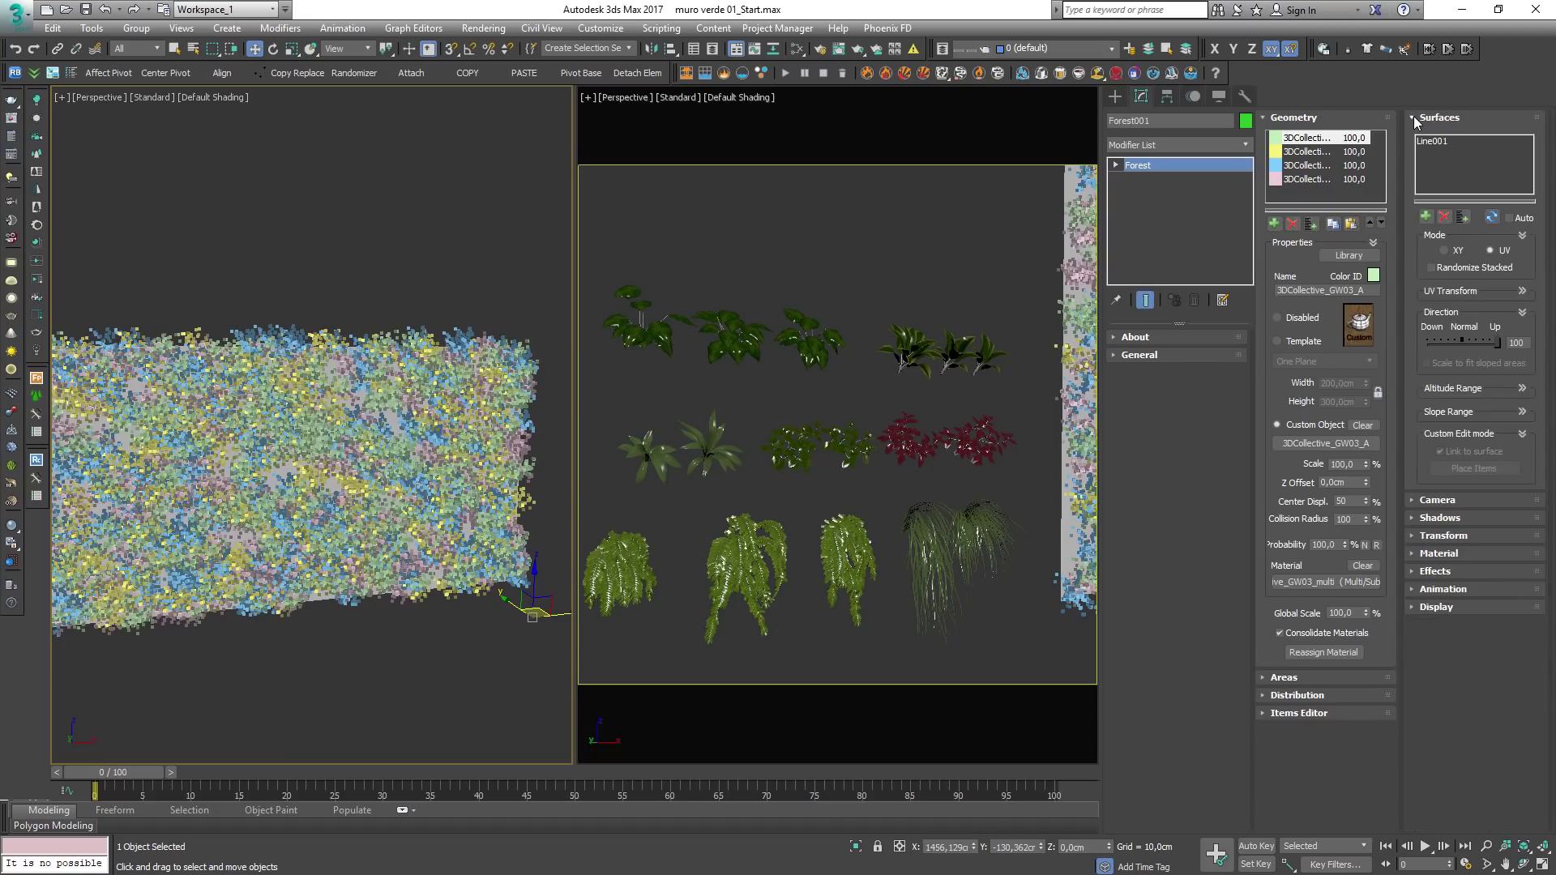
left_click(1428, 538)
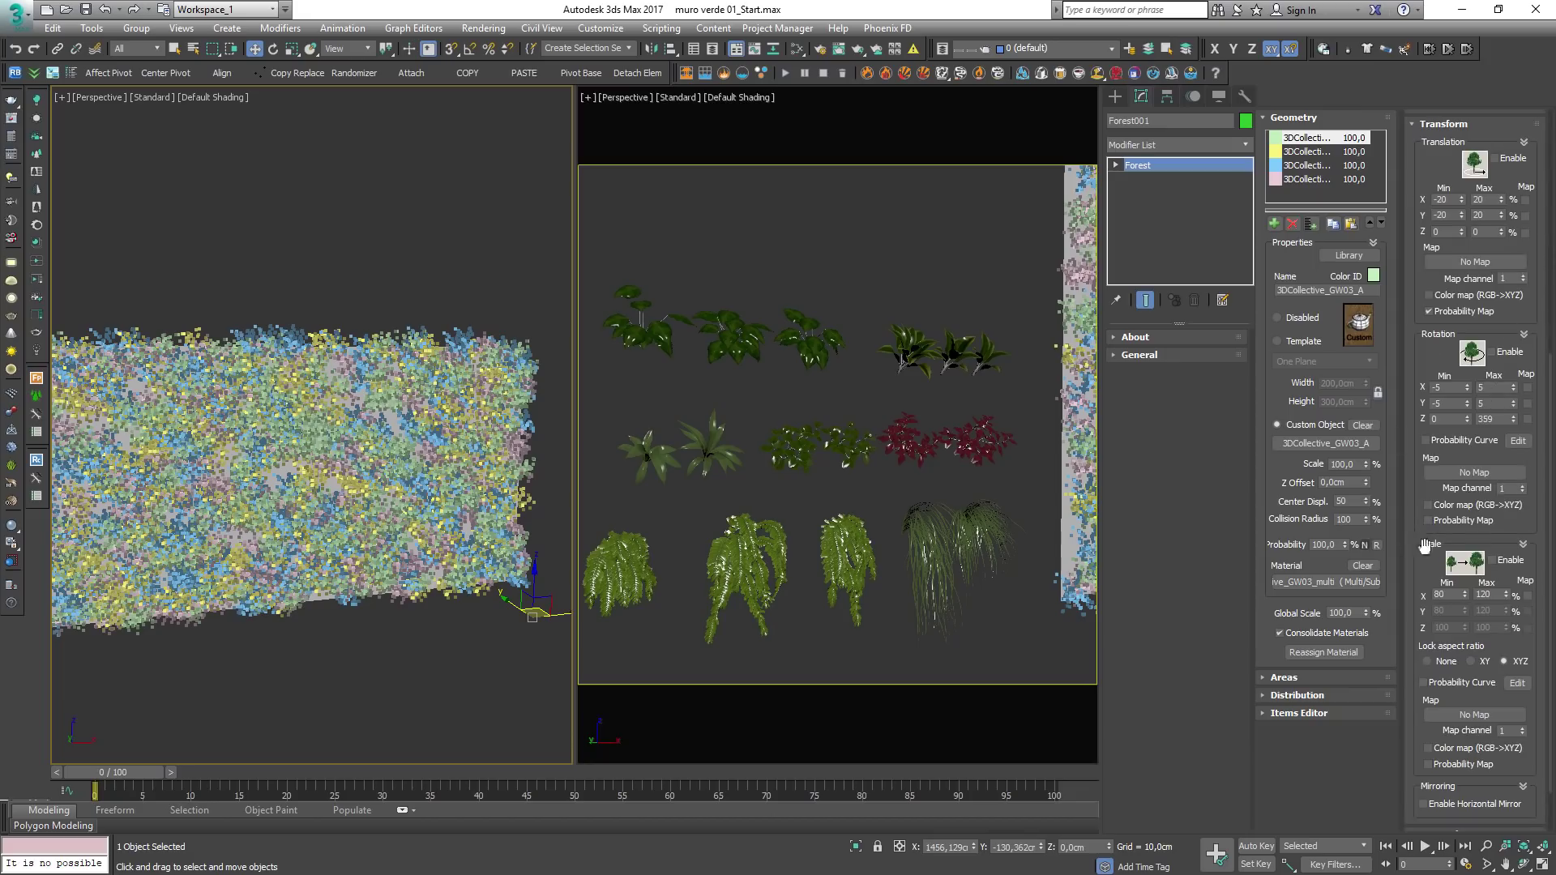
left_click(1505, 561)
left_click(1498, 593)
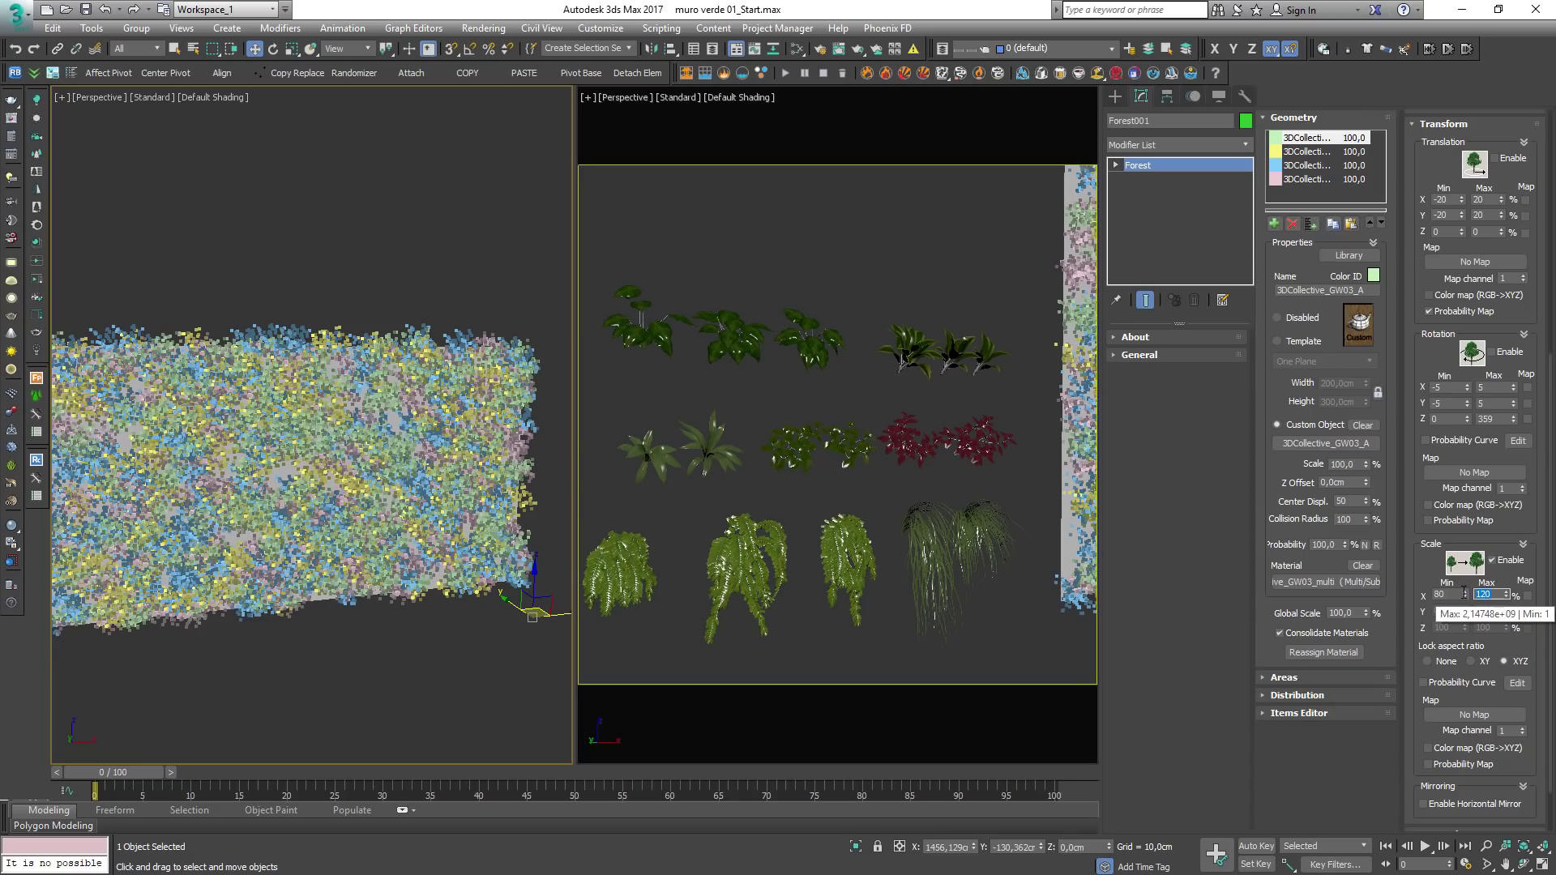
key("Return")
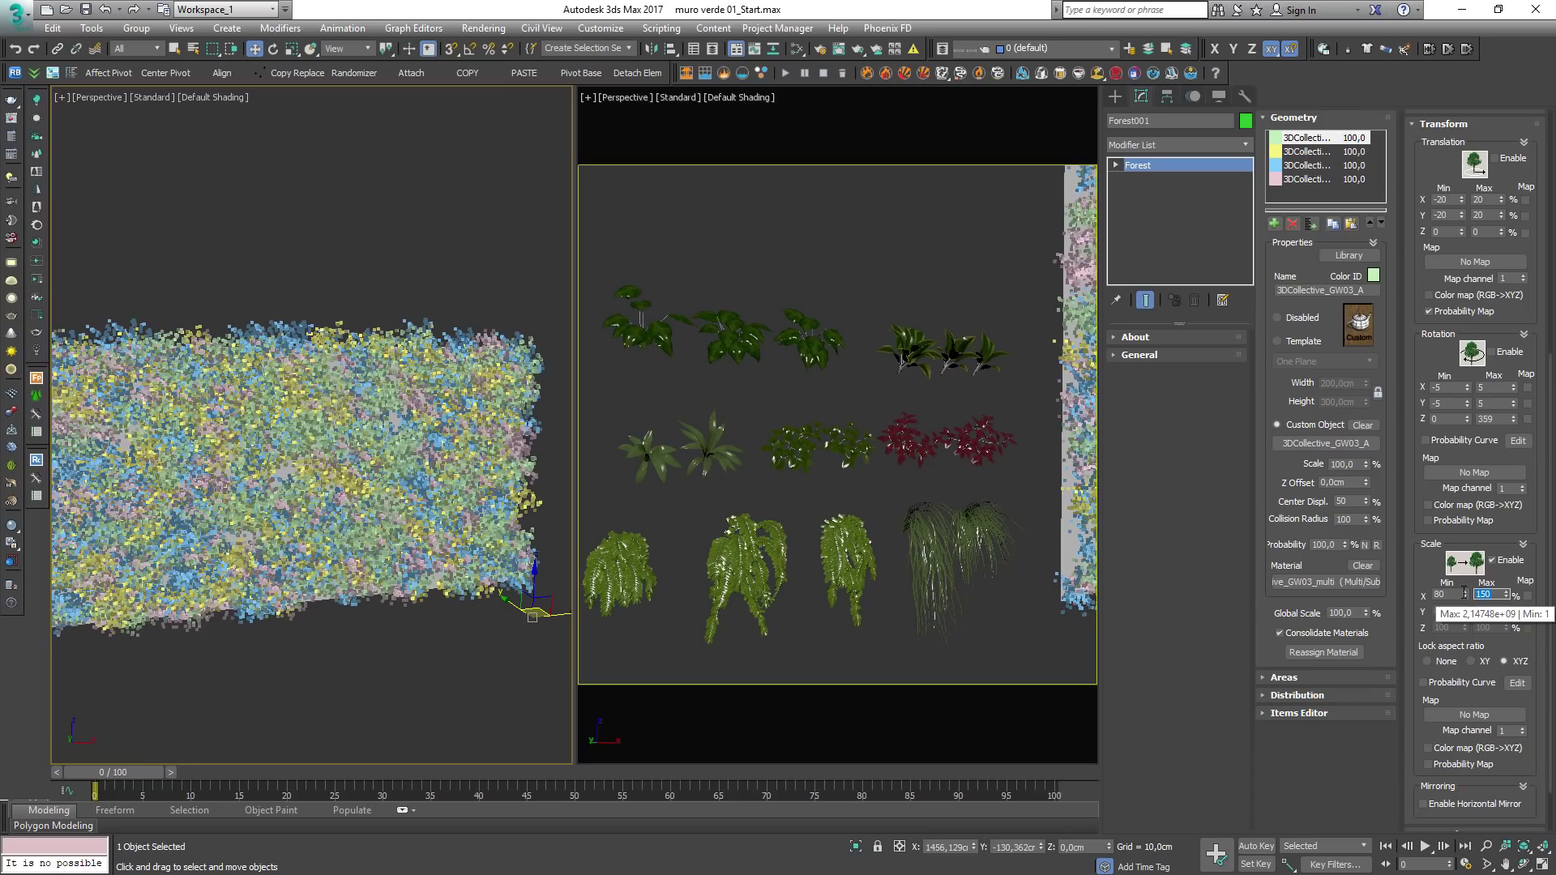
left_click_drag(1459, 594, 1414, 586)
left_click(1493, 594)
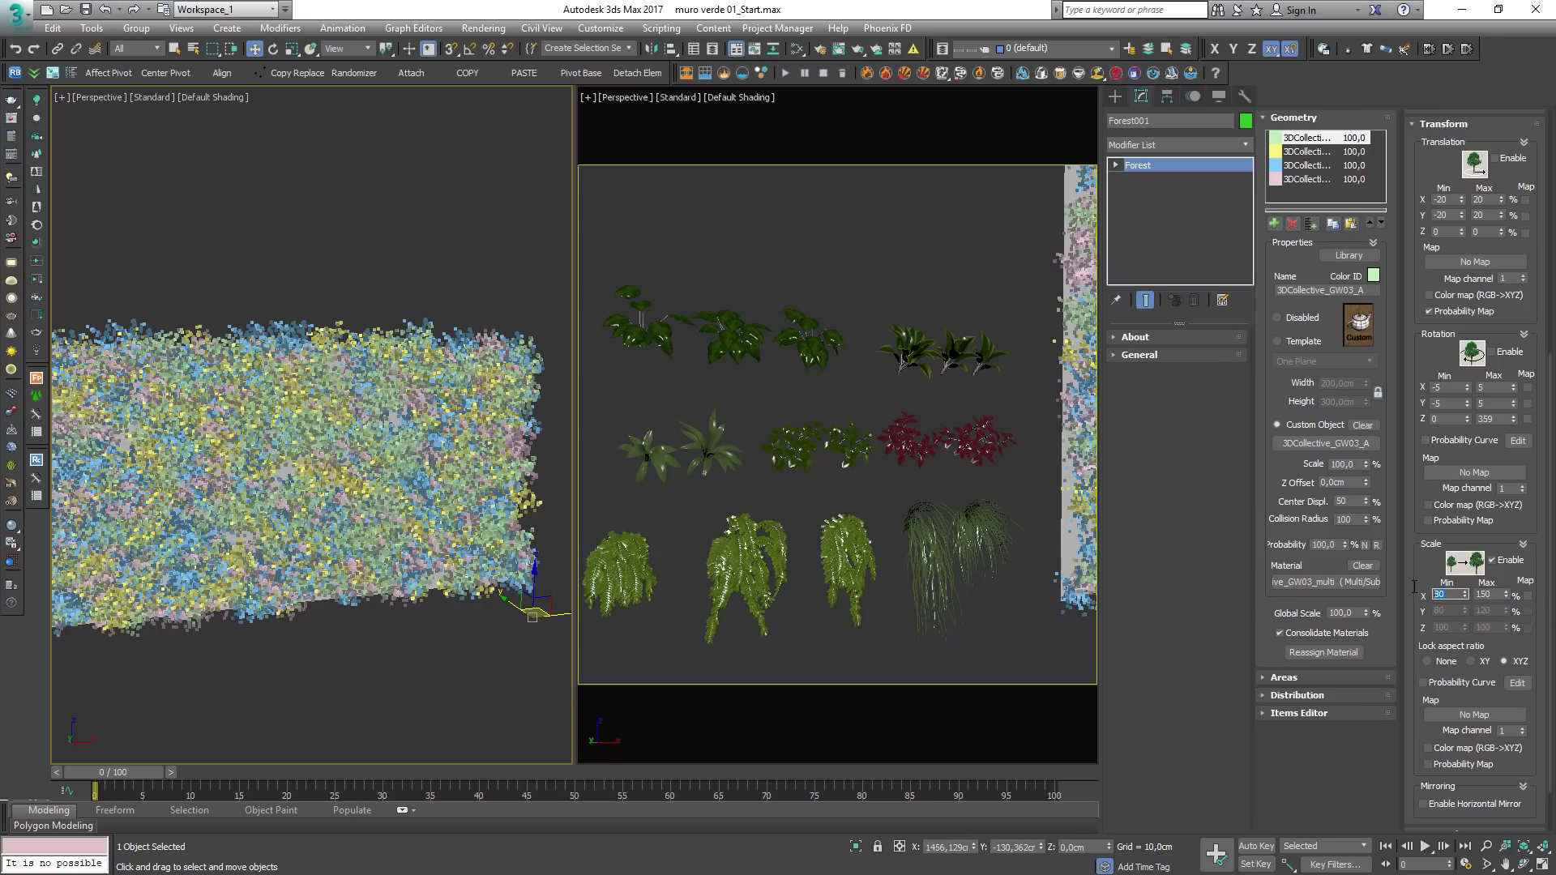
middle_click_drag(448, 496, 403, 527, "alt")
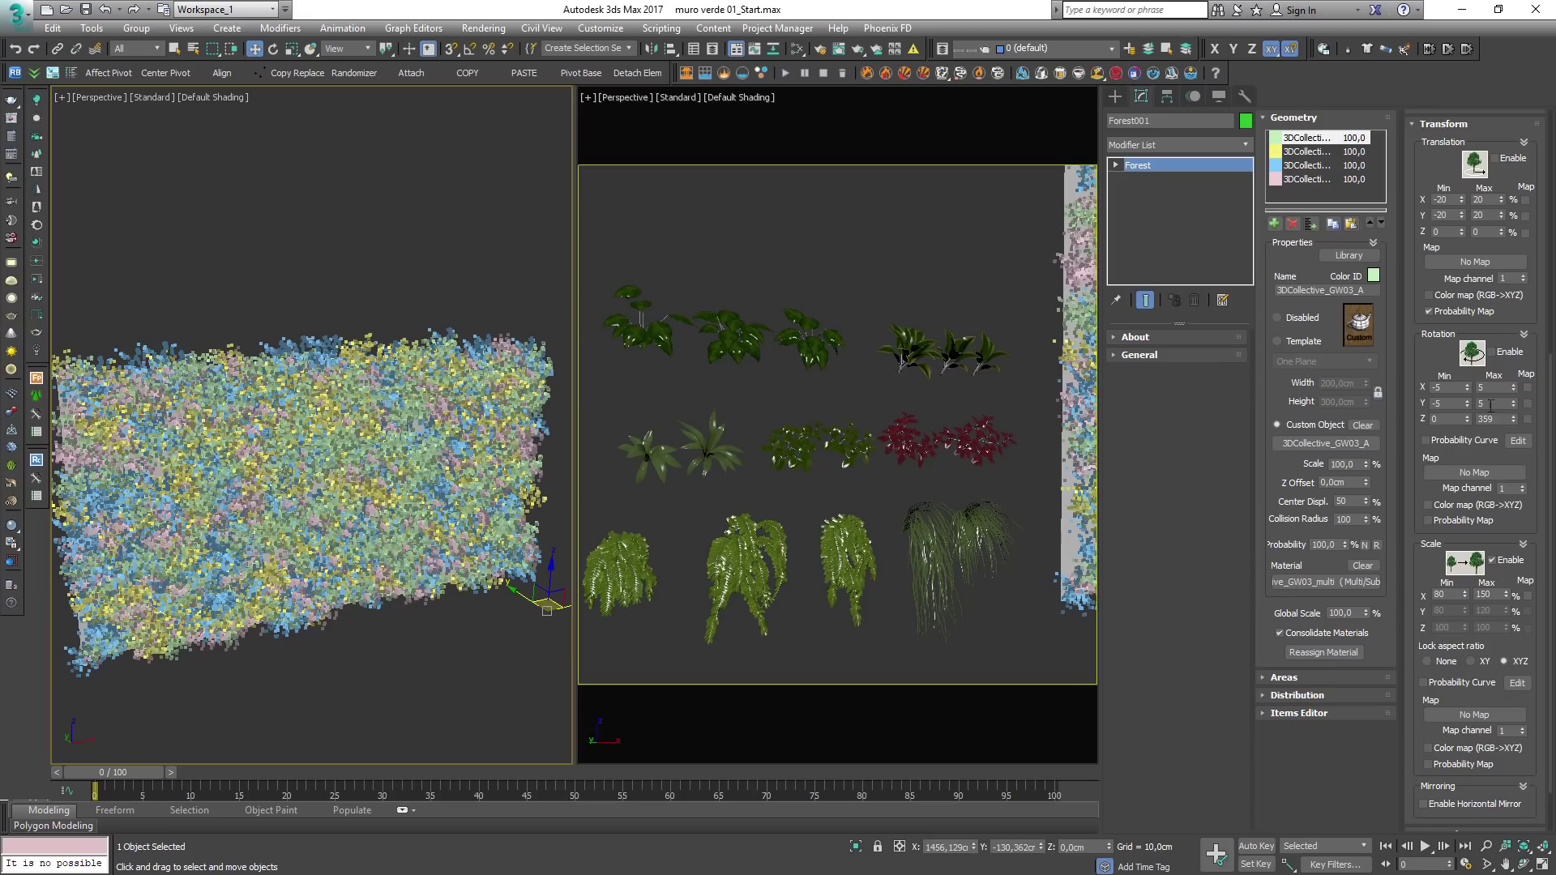
Step: Thin out the scattered plants by raising the distribution's X density to 2045 cm
left_click_drag(1544, 332, 1540, 827)
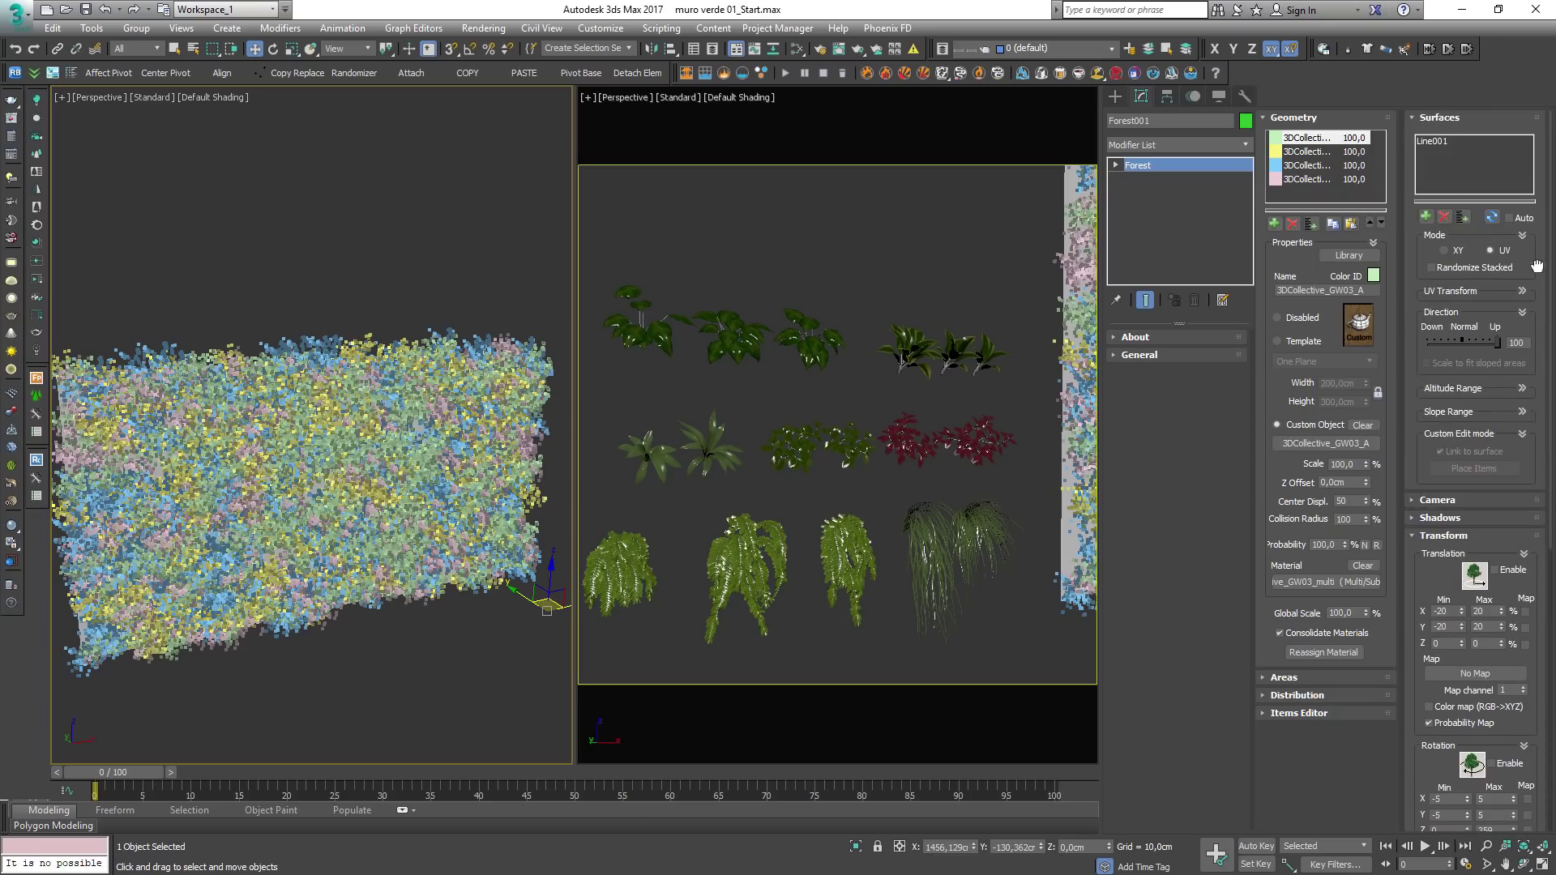
left_click_drag(1542, 261, 1542, 283)
left_click_drag(1525, 414, 1501, 159)
middle_click_drag(340, 454, 450, 422, "alt")
scroll(359, 447, "up", 8)
scroll(359, 446, "down", 6)
scroll(379, 438, "up", 4)
scroll(384, 426, "down", 3)
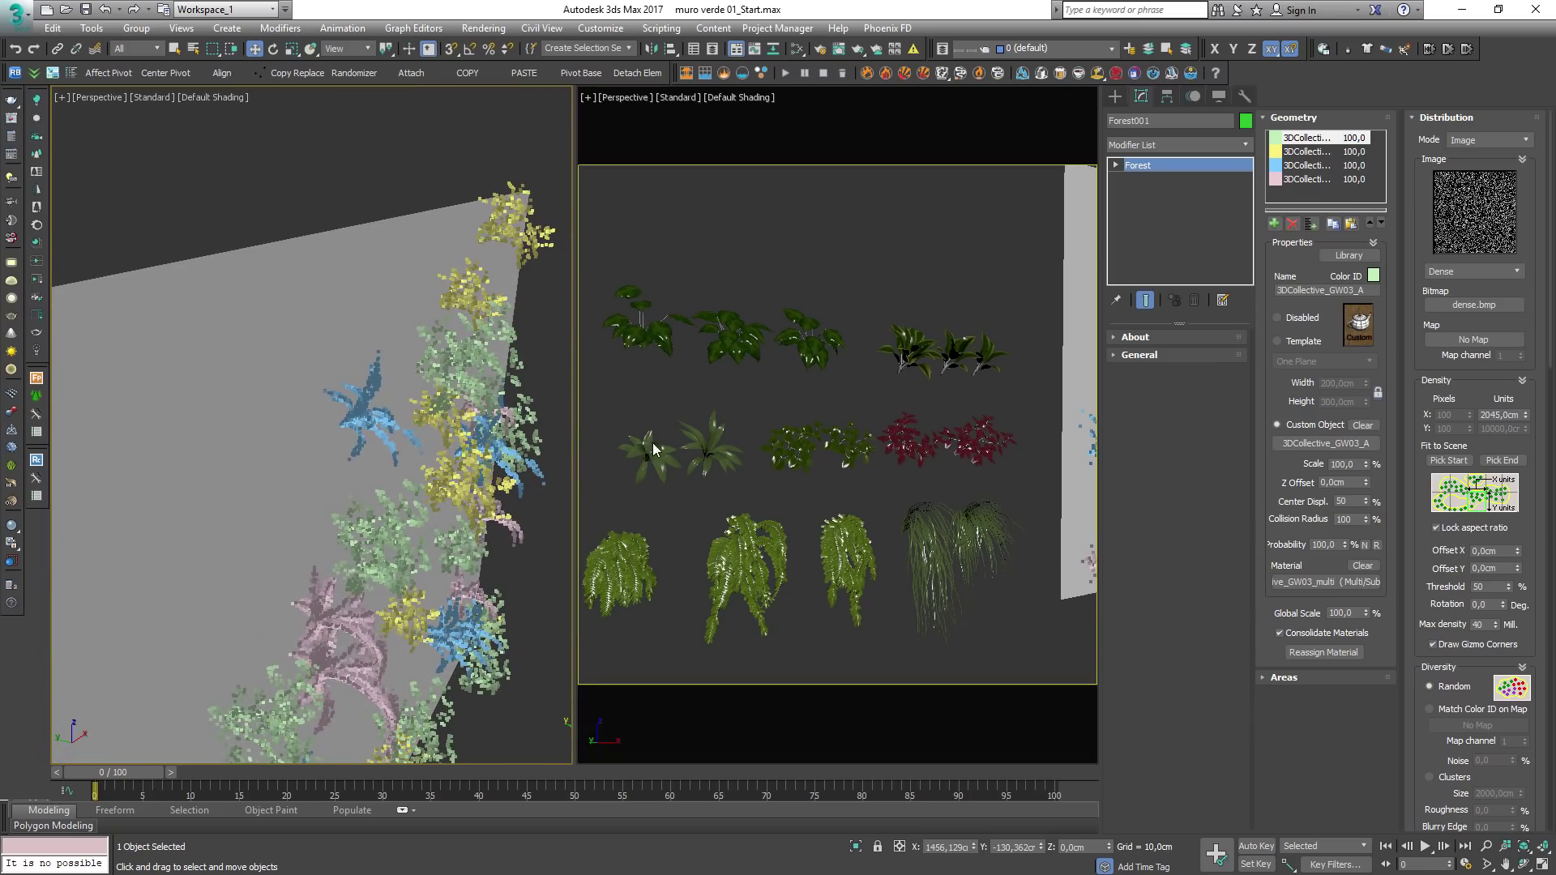
Step: Enable rotation variation in the forest's transform settings
left_click(1436, 119)
left_click(1439, 118)
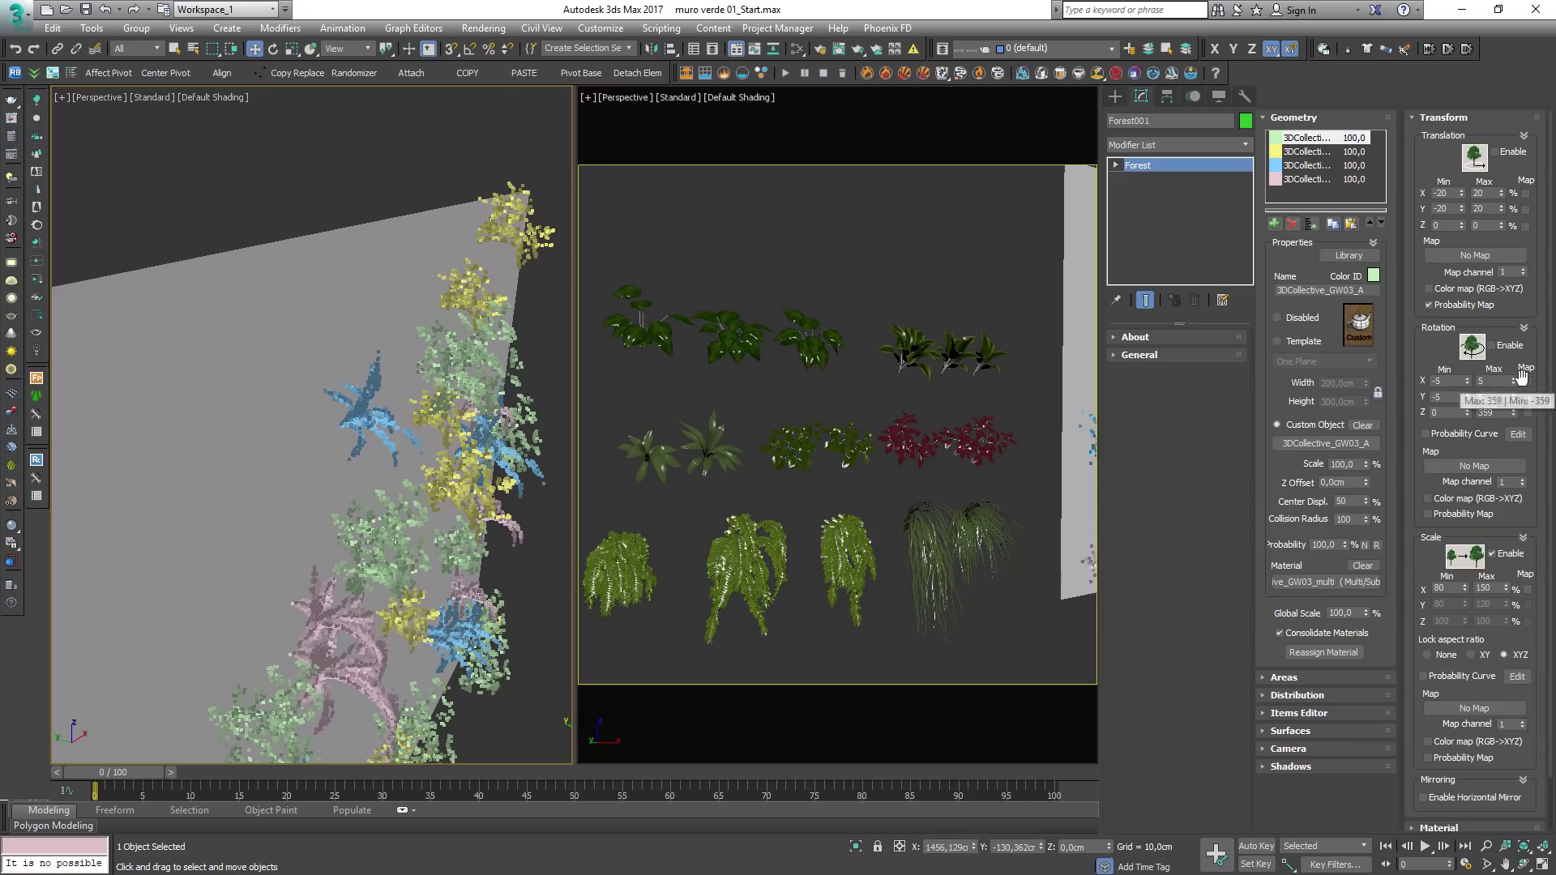
left_click(1492, 346)
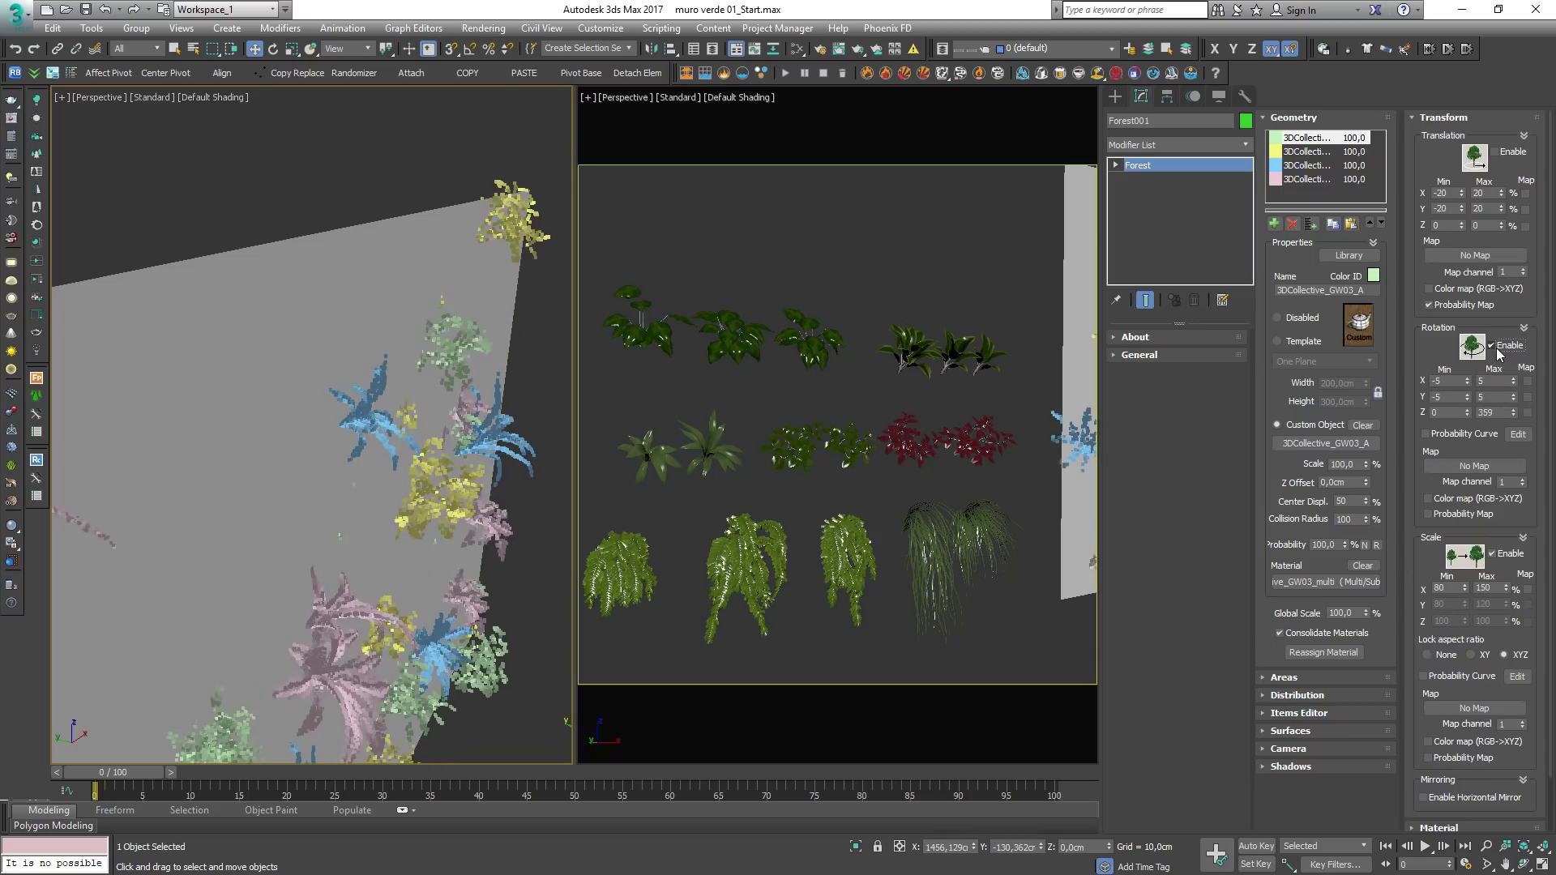
Step: Try out other values for the X rotation limits and the Y rotation minimum
left_click_drag(1464, 384, 1418, 451)
right_click(1418, 452)
left_click_drag(1513, 381, 1481, 356)
right_click(1506, 382)
mouse_move(1466, 395)
left_mouse_down()
mouse_move(1443, 464)
mouse_move(1461, 413)
mouse_move(1516, 363)
mouse_move(1466, 545)
mouse_move(1479, 373)
left_mouse_up()
right_click(1461, 413)
Step: Limit the plants' Z rotation to a range from -3 to 3
middle_click_drag(335, 613, 421, 592, "alt")
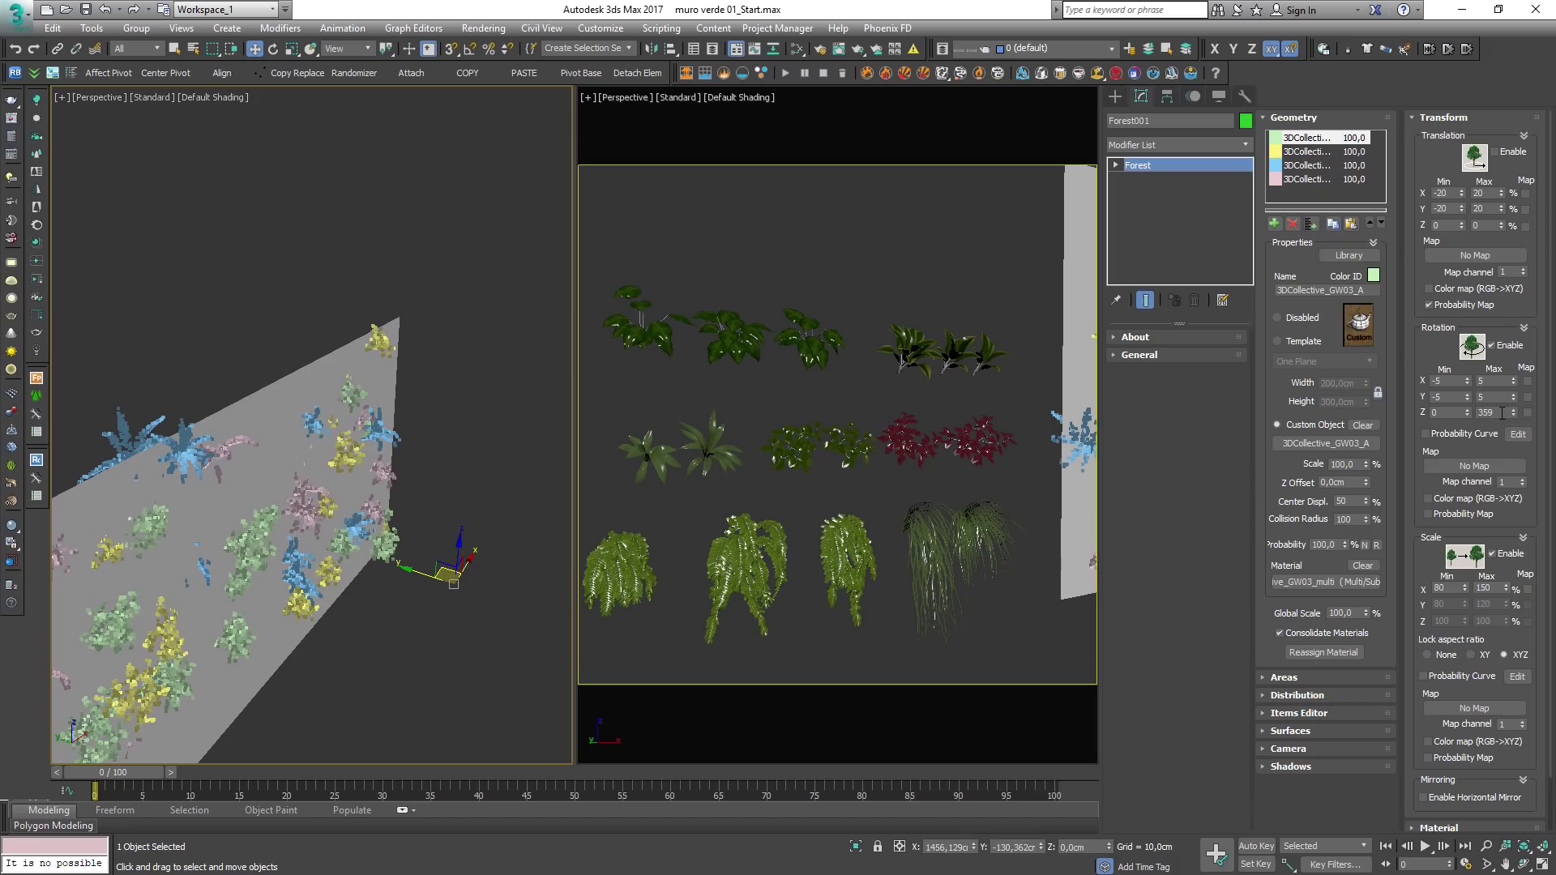
middle_click_drag(324, 535, 1123, 469, "alt")
double_click(1500, 413)
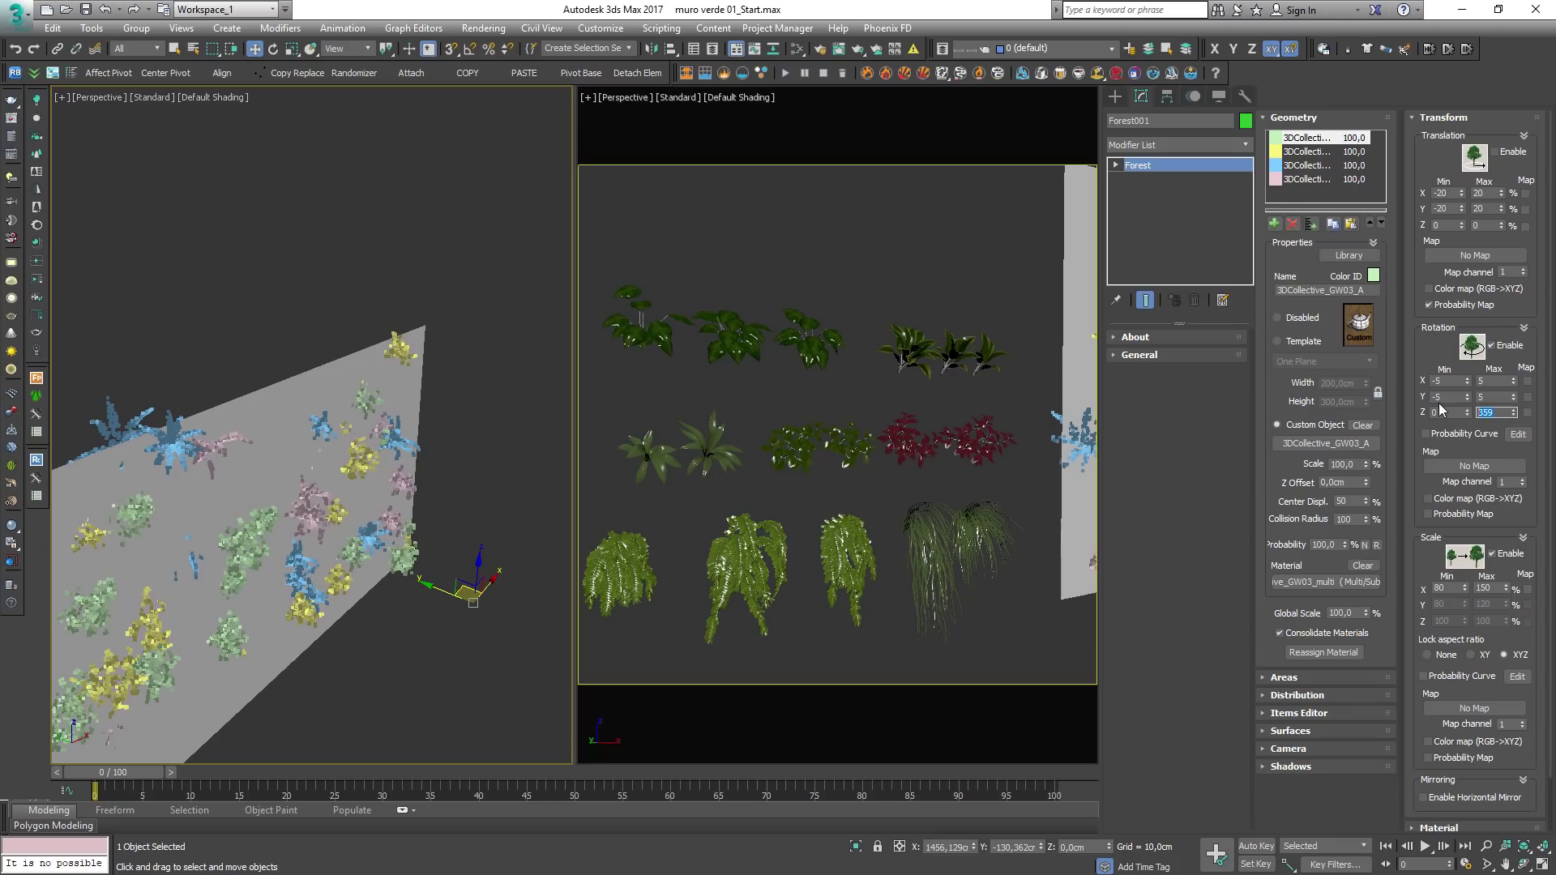
double_click(1437, 412)
type("-3")
key("Tab")
type("3")
middle_click_drag(373, 426, 309, 465, "alt")
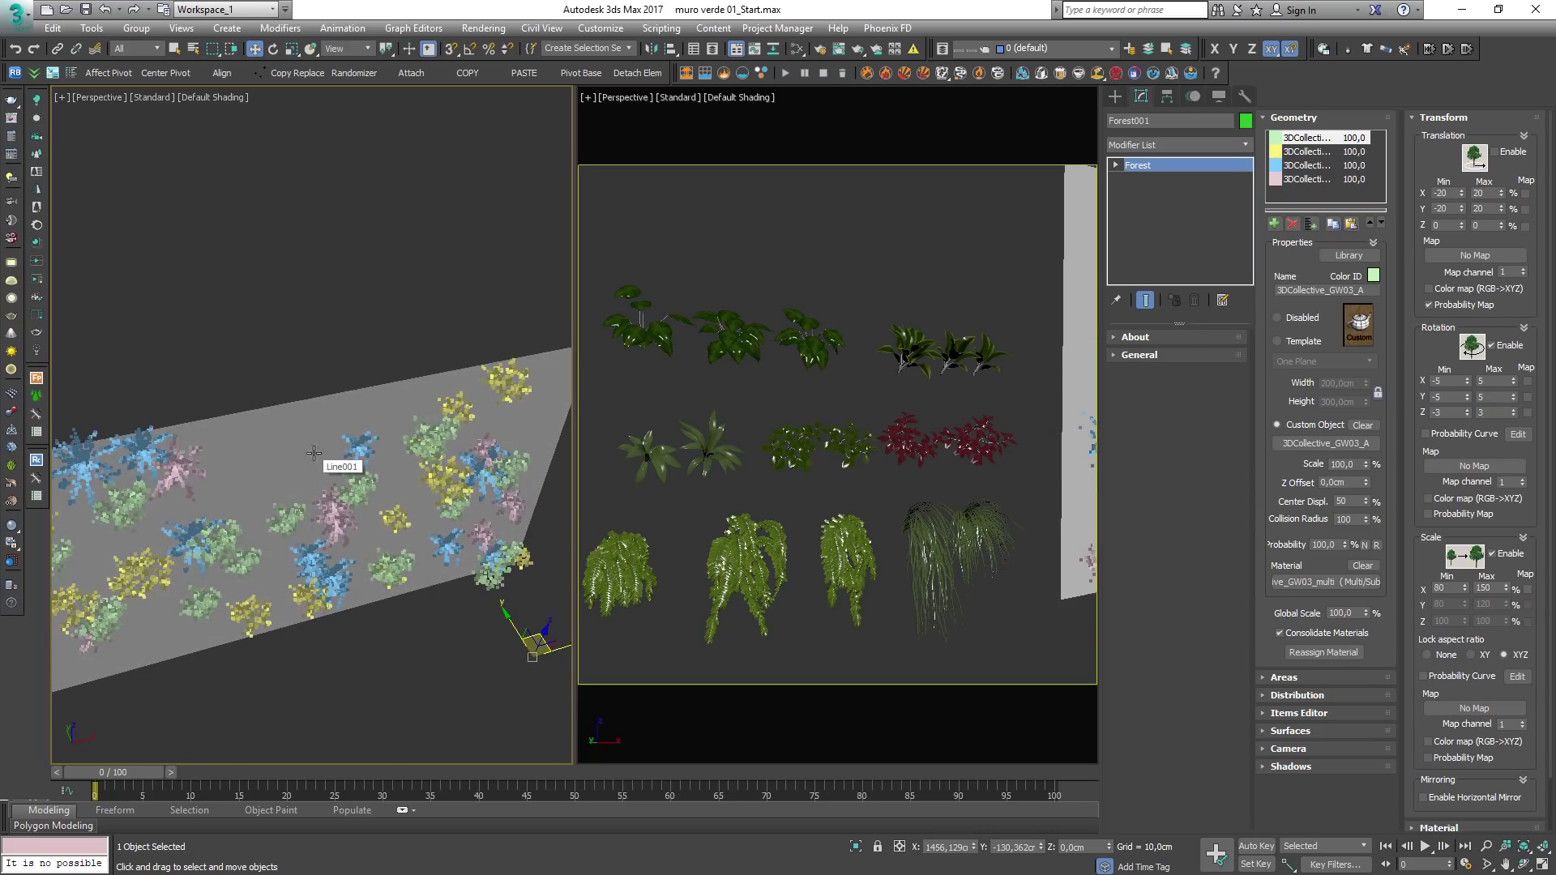
Step: Widen the plants' Y rotation to a range from -26 to 28
scroll(325, 461, "up", 2)
left_click(1465, 400)
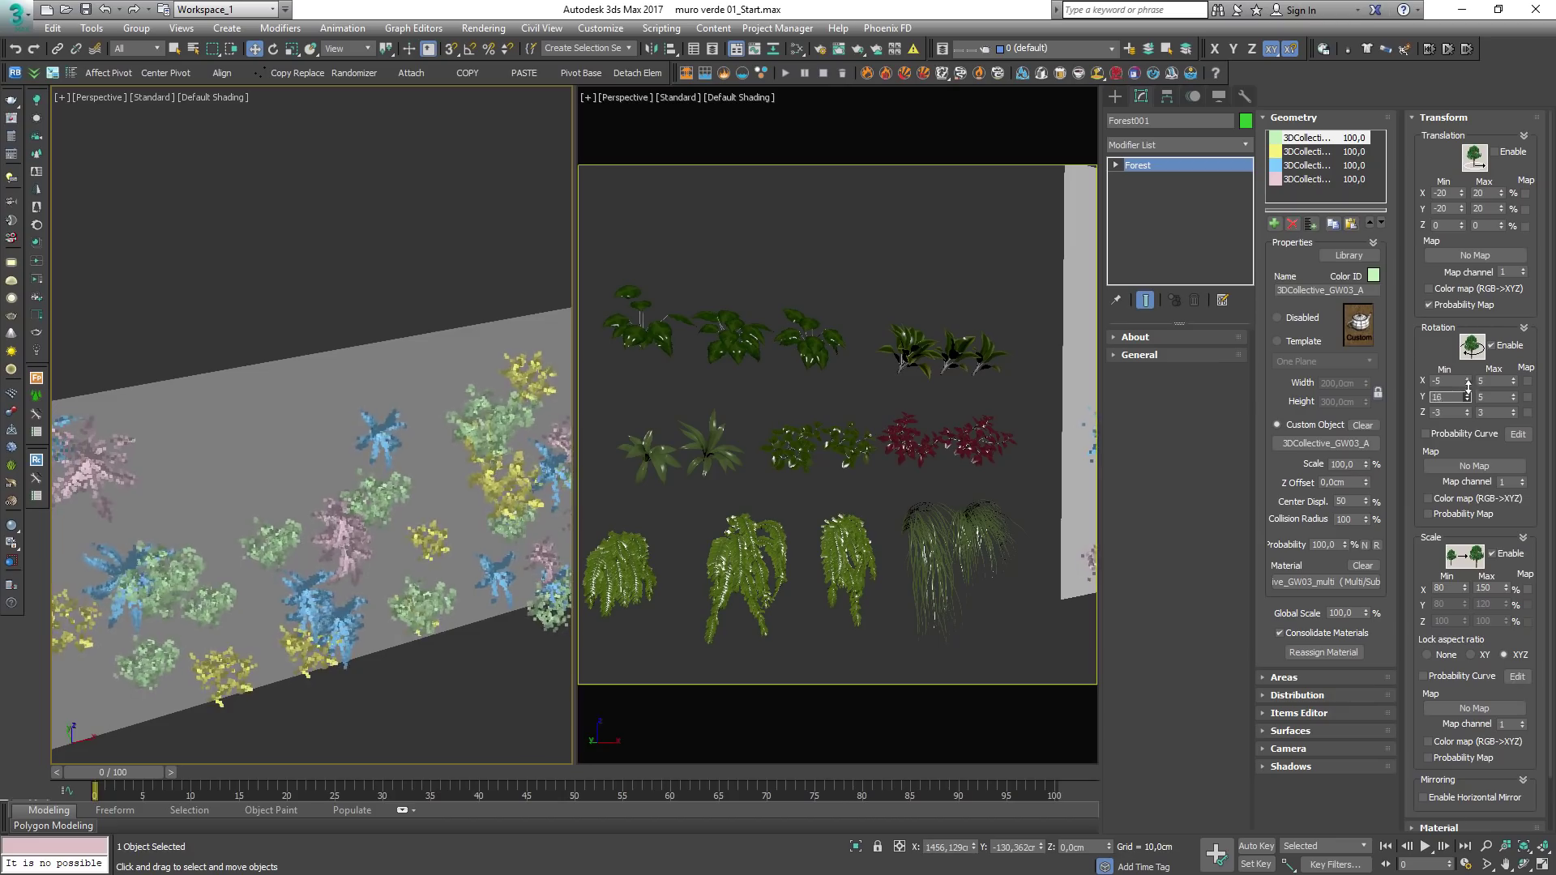
mouse_move(1465, 401)
left_mouse_down()
mouse_move(1512, 395)
mouse_move(1510, 379)
mouse_move(1469, 411)
left_mouse_up()
middle_click_drag(286, 589, 352, 475, "alt")
scroll(300, 535, "down", 5)
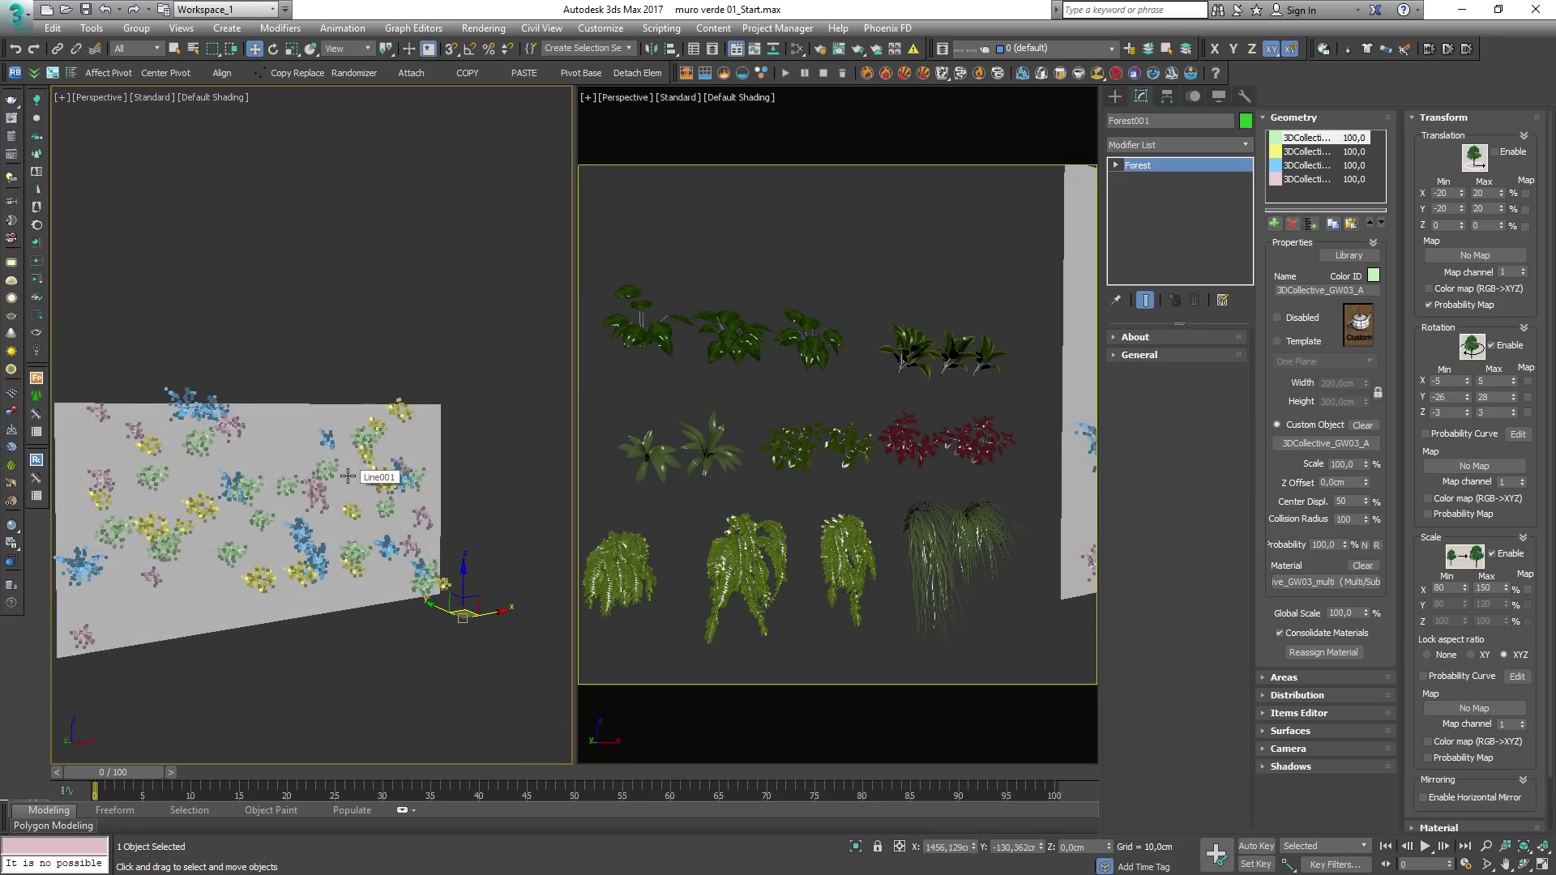
Step: In the top view, select all the source plant models and move them away from the wall along positive X and Y
scroll(271, 555, "down", 4)
middle_click_drag(271, 556, 313, 545, "alt")
key("t")
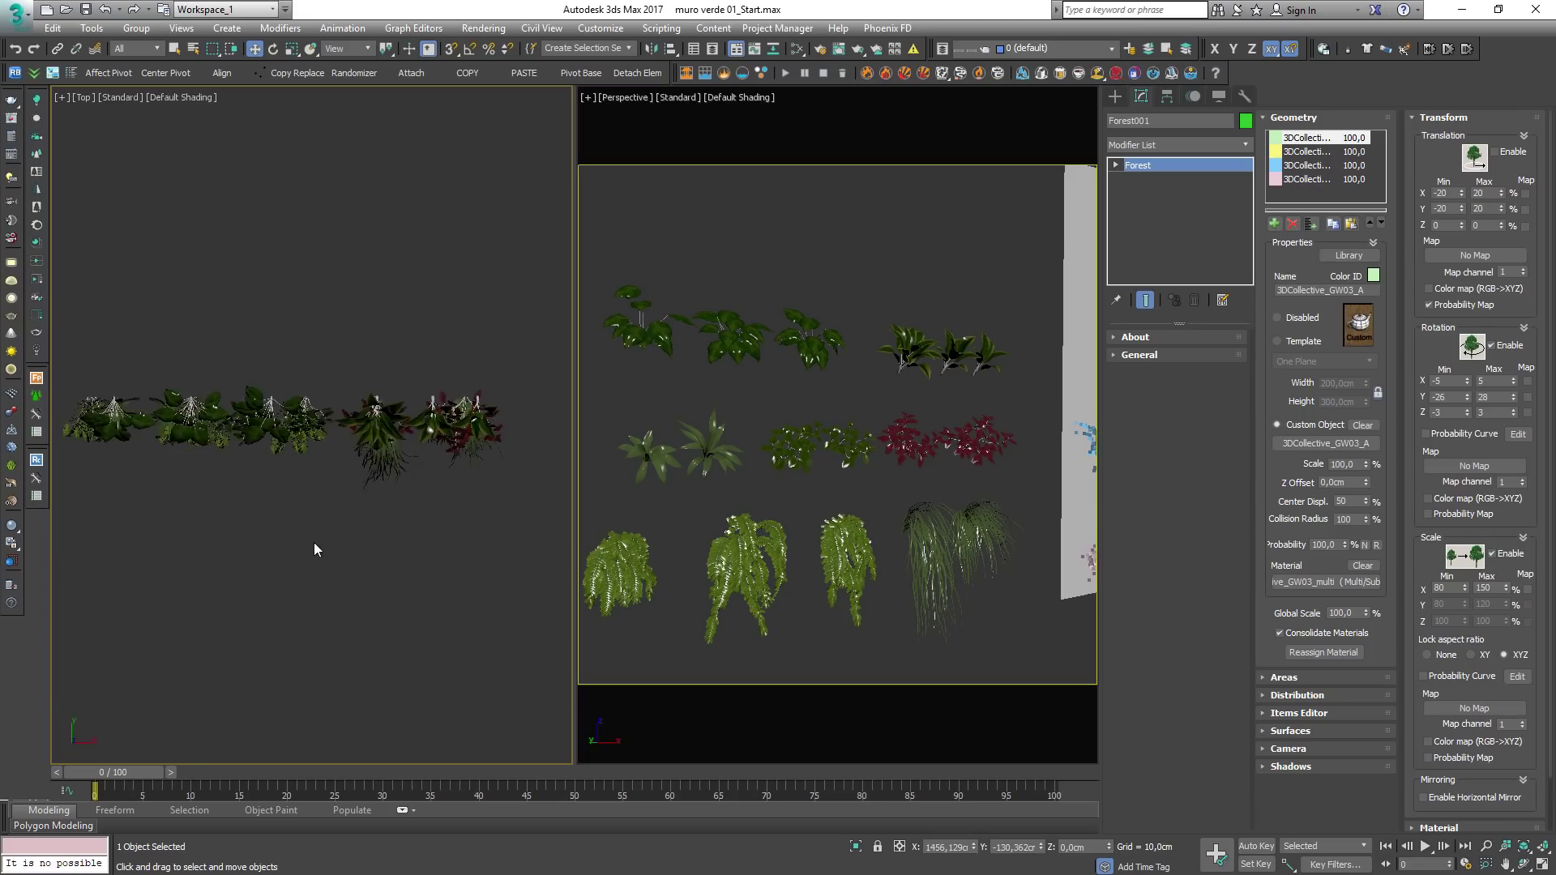
scroll(314, 512, "down", 2)
left_click_drag(202, 506, 198, 496)
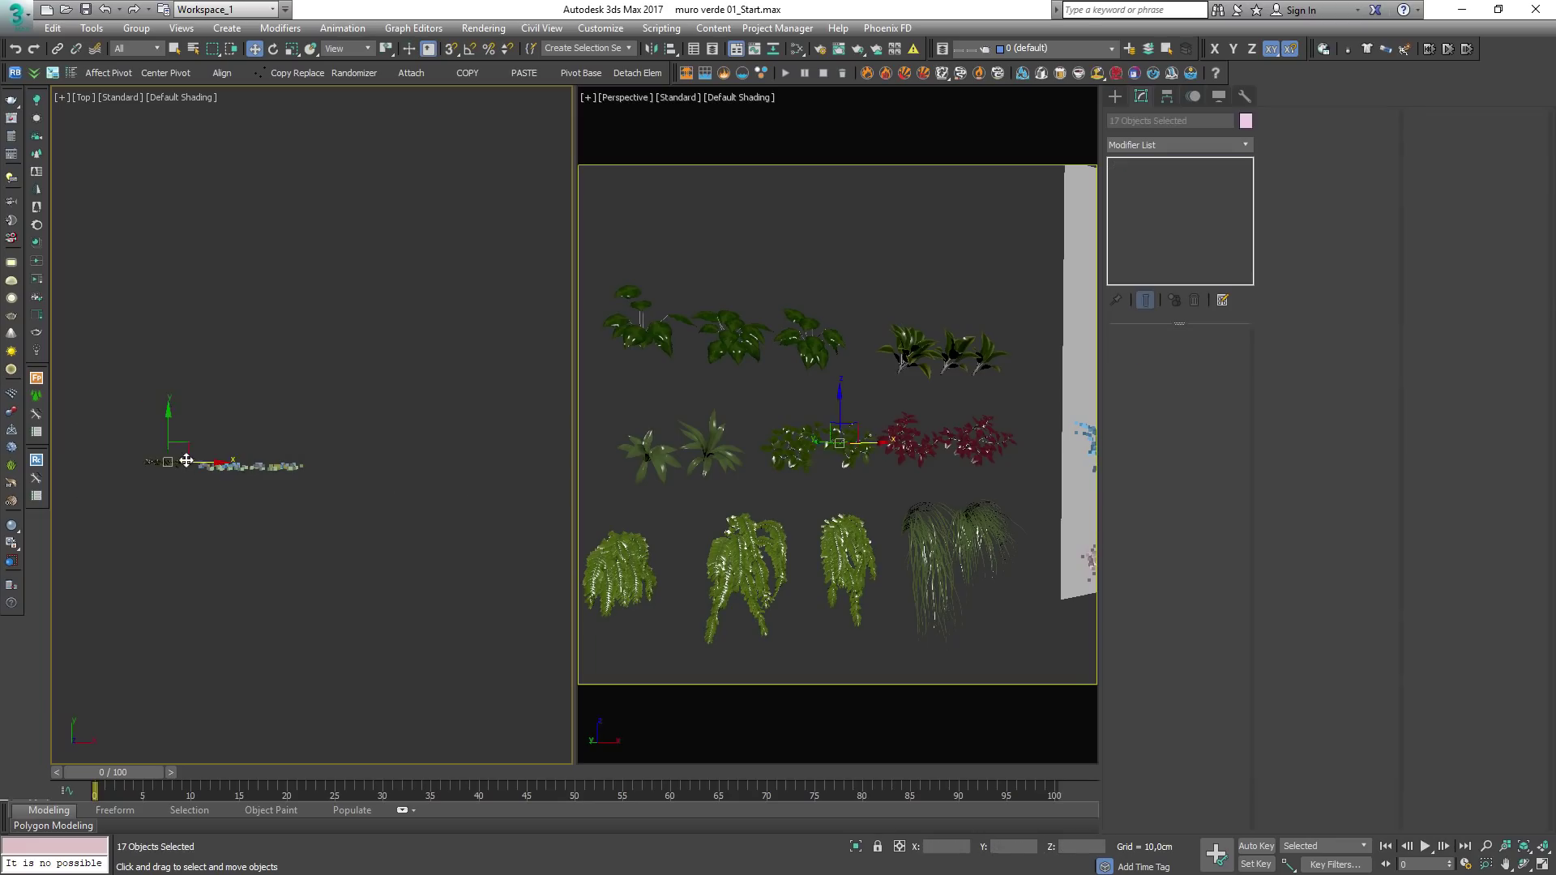
left_click_drag(291, 420, 566, 343)
Step: Create a standard box in the top view, about 2552 cm long and 2715 cm wide, and open its parameters for editing
left_click(1114, 99)
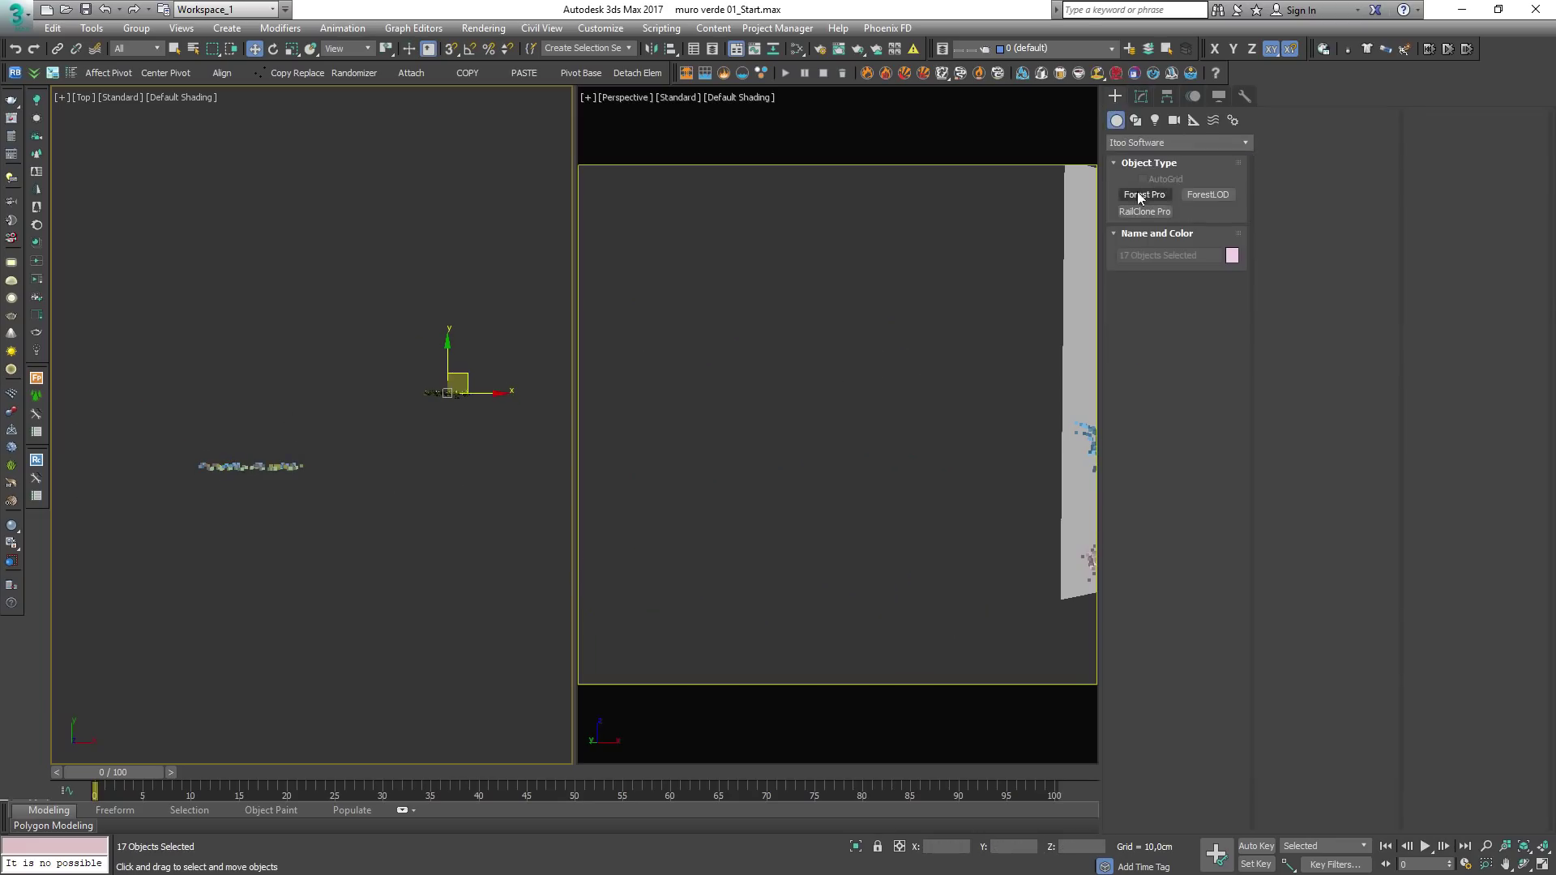
left_click(1143, 143)
left_click(1151, 156)
left_click(1144, 194)
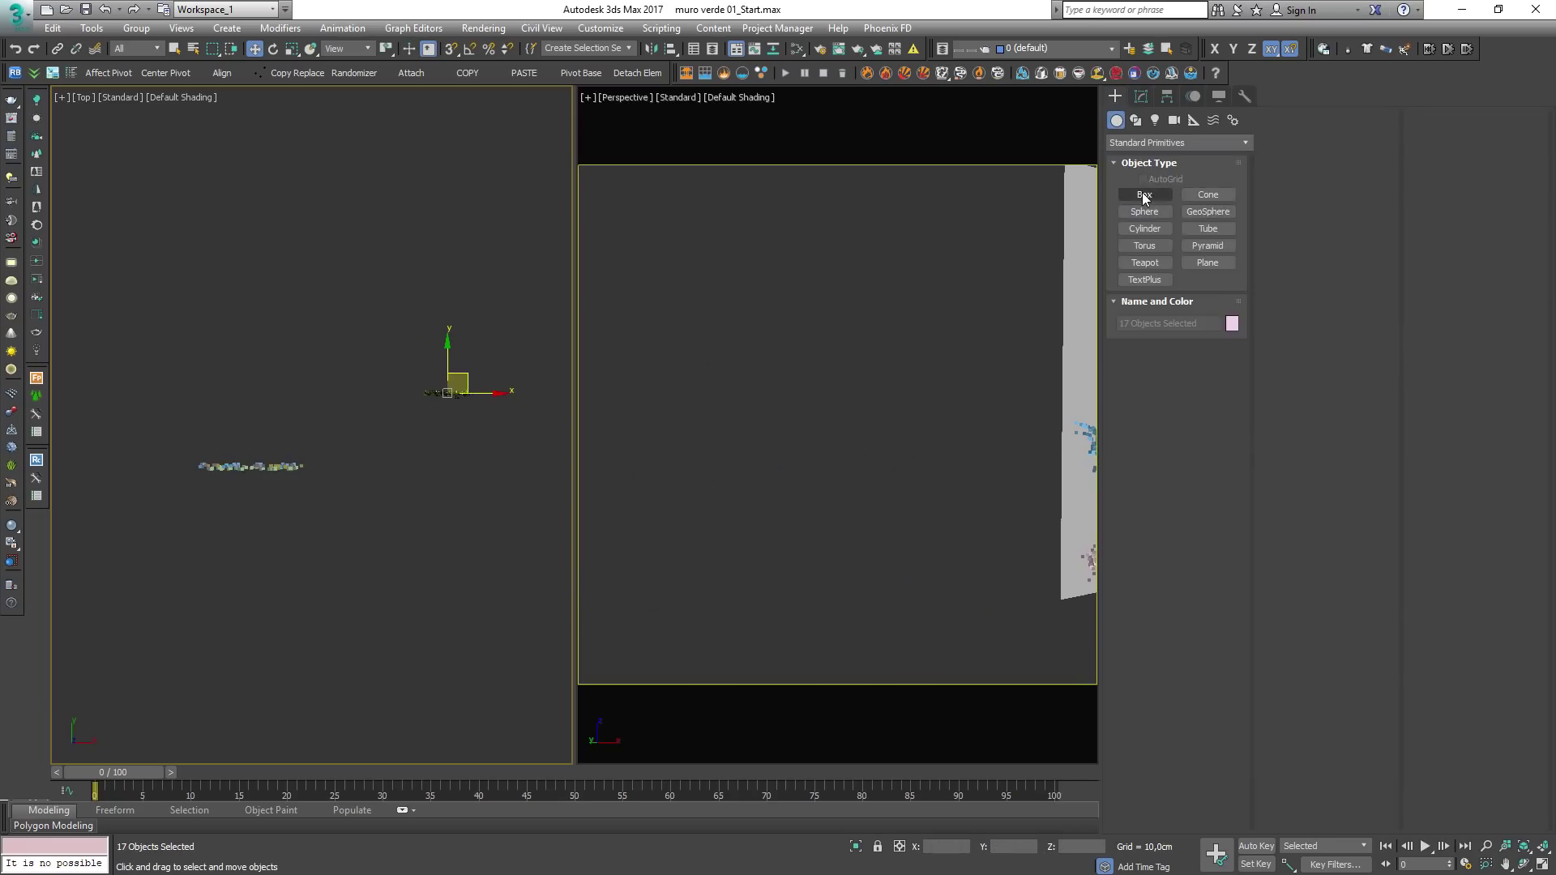
middle_click_drag(340, 494, 476, 324)
left_click_drag(476, 326, 126, 654)
left_click(367, 425)
left_click(1139, 98)
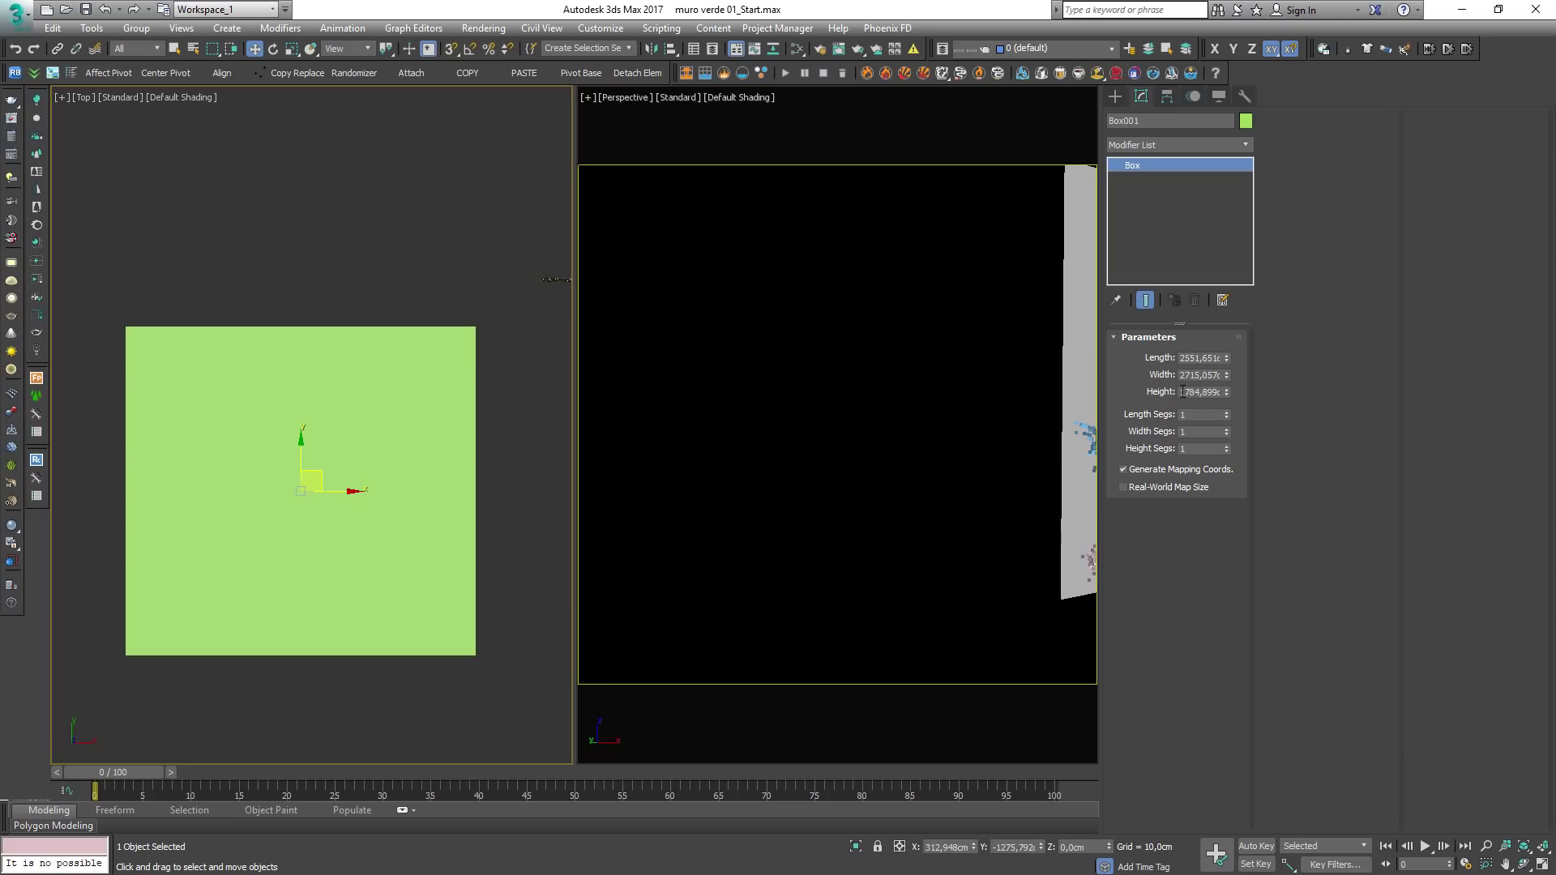
Step: Set the box's height to 300 cm and convert it to an editable poly
middle_click_drag(467, 564, 419, 488, "alt")
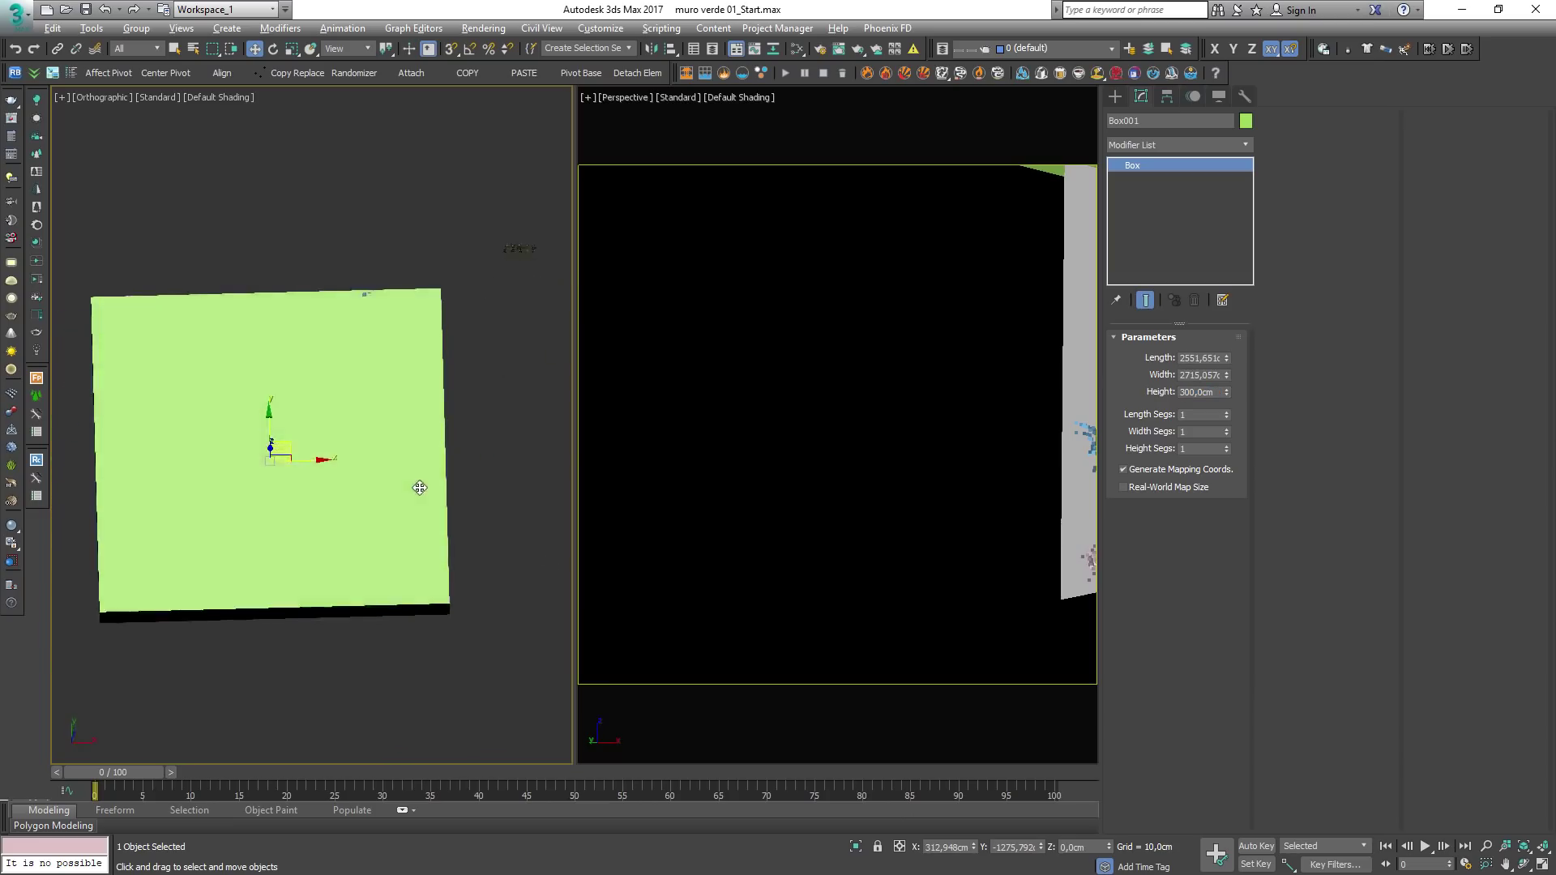
key("t")
scroll(410, 477, "down", 3)
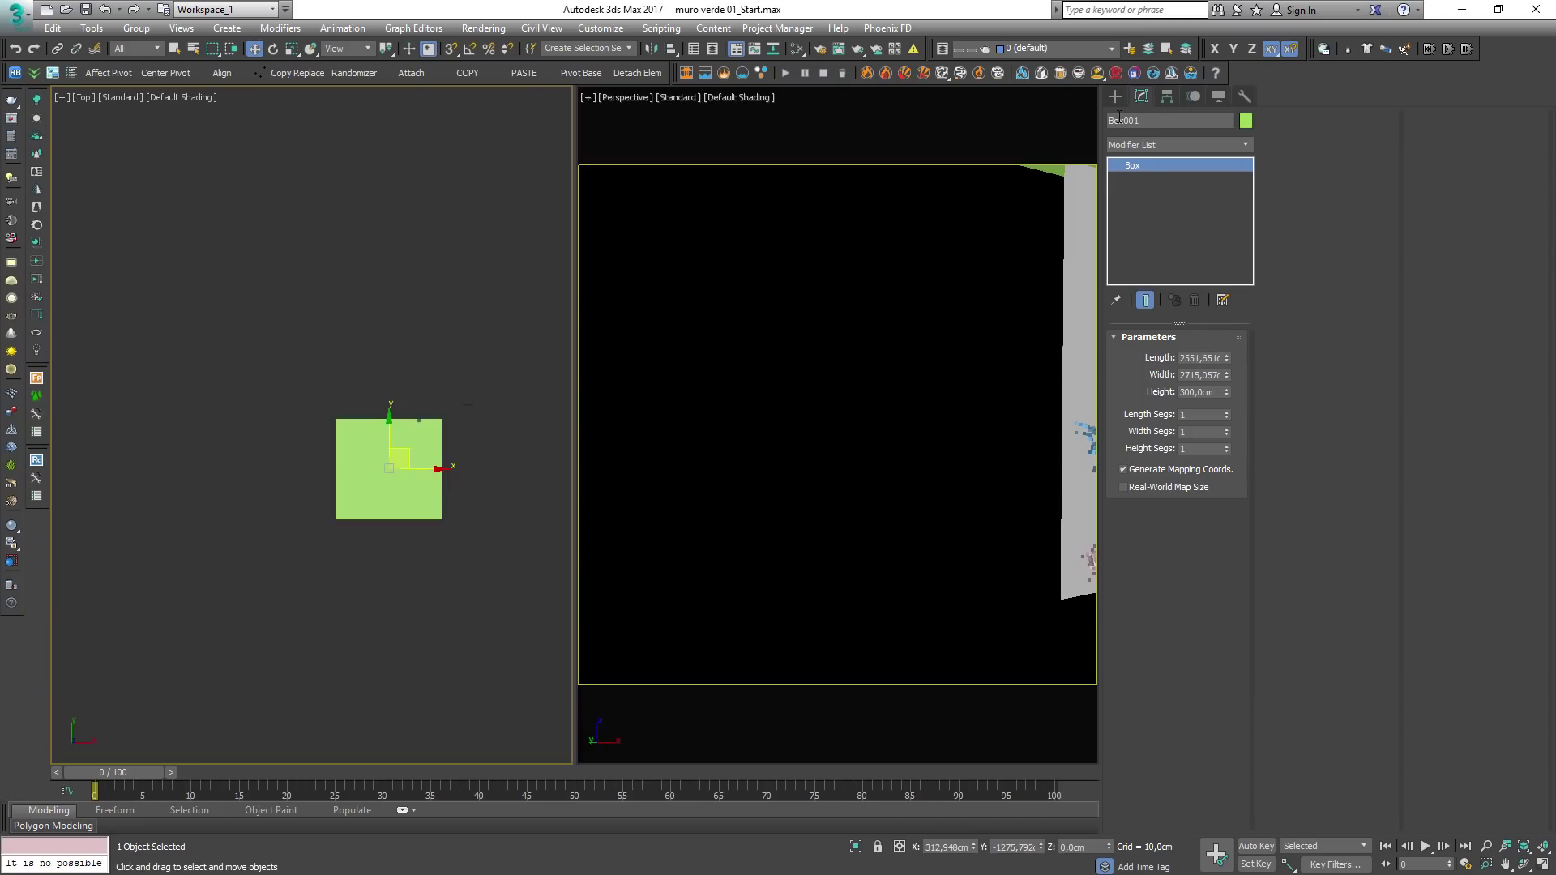
right_click(1147, 170)
left_click(1262, 291)
Step: In the top view, move the box's front and left-side vertices inward to shrink its footprint around the plant wall
key("F3")
scroll(444, 447, "up", 3)
key("1")
left_click_drag(485, 604, 167, 578)
left_click_drag(334, 552, 361, 437)
left_click_drag(189, 281, 316, 593)
left_click_drag(259, 453, 351, 440)
Step: Connect the box's X-direction edges with a new edge loop and place it just past the middle of the plant wall
scroll(421, 402, "up", 4)
key("2")
right_click(316, 489)
left_click(284, 541)
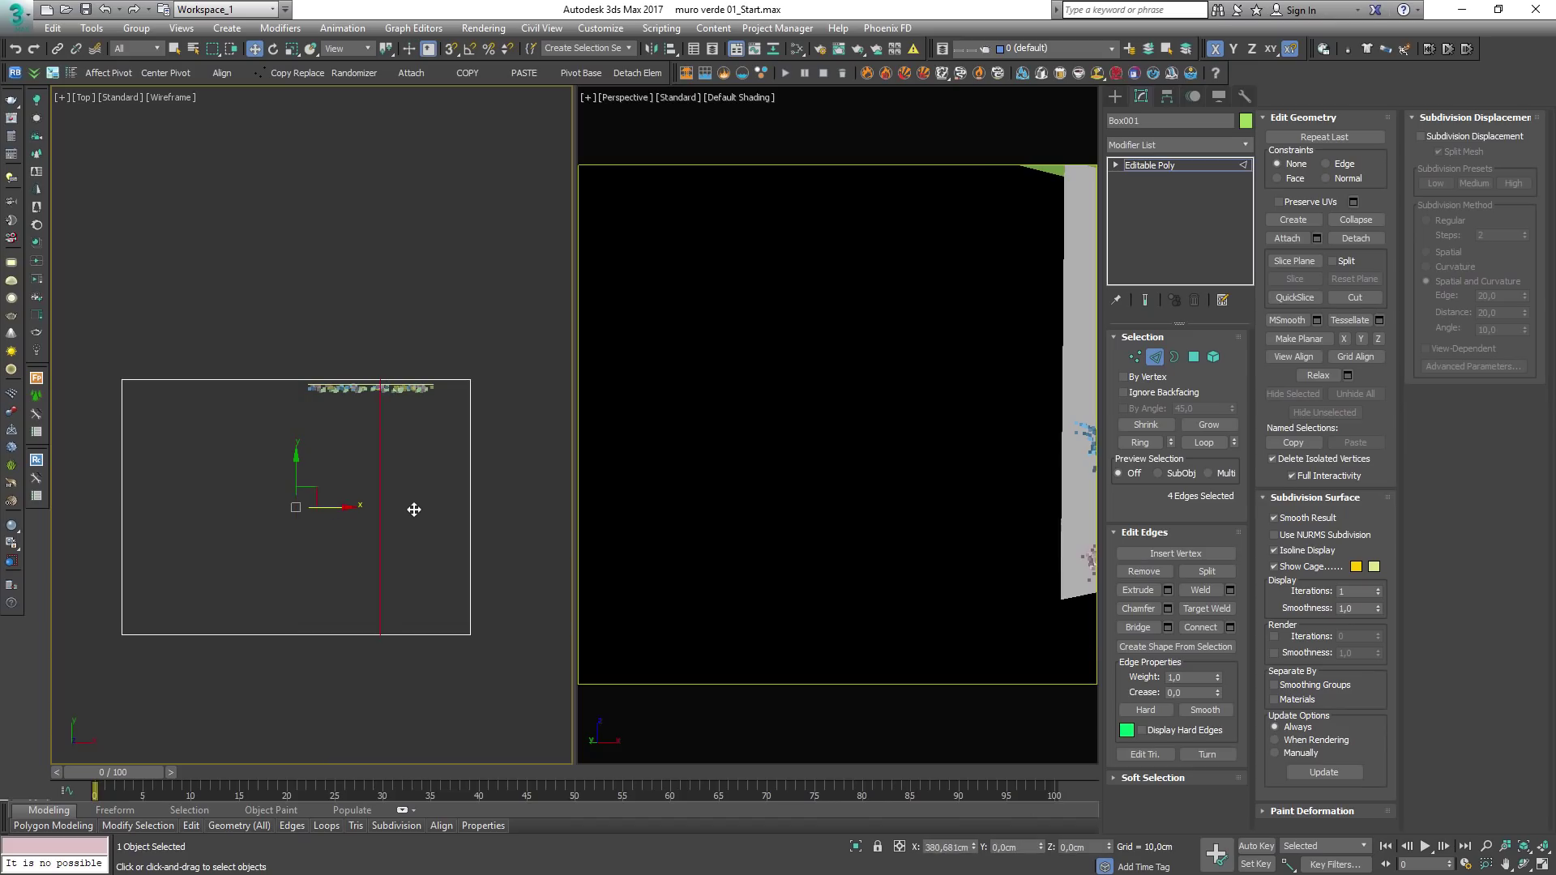
Step: Delete the box's top polygon on the right-hand side of the new edge loop
middle_click_drag(410, 509, 1261, 371, "alt")
left_click(1194, 357)
left_click(426, 500)
key("ctrl+z")
Step: Select the border of the open top section and extend it slightly upward in Z to form a raised rim
mouse_move(427, 497)
middle_mouse_down("alt")
mouse_move(384, 515)
mouse_move(331, 489)
mouse_move(386, 473)
middle_mouse_up("alt")
key("F3")
key("3")
left_click(355, 433)
left_click_drag(385, 424, 386, 414, "shift")
middle_click_drag(386, 414, 390, 493, "alt")
Step: Select all polygons of the room box and flip their normals inward
left_click(1198, 359)
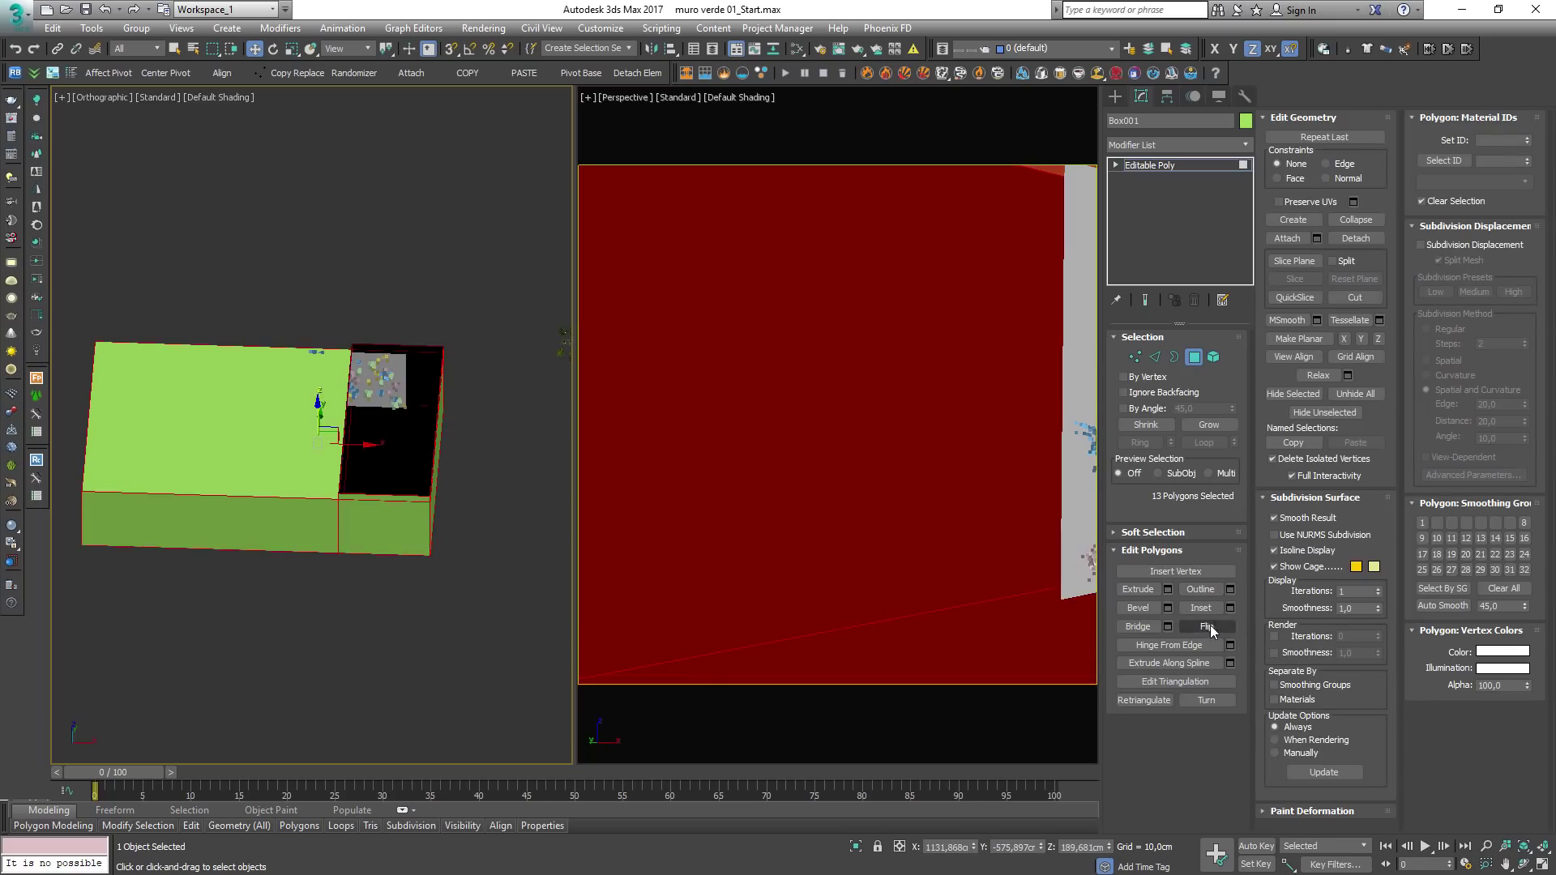
left_click(1209, 626)
middle_click_drag(374, 470, 283, 430, "alt")
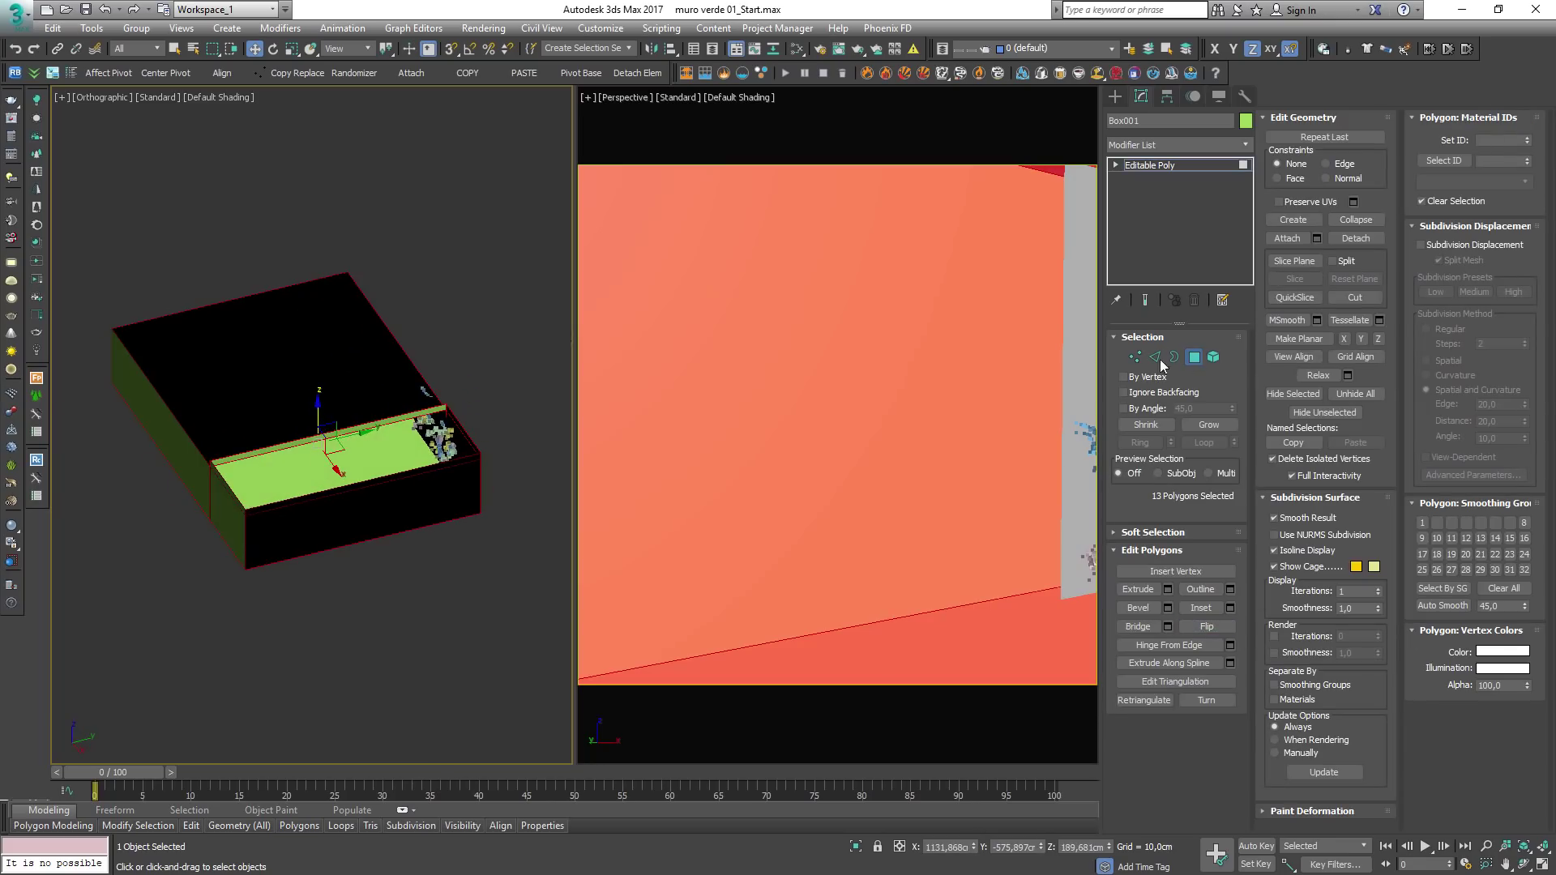
left_click(1194, 362)
Step: Create a box beside the dividing edge in the top view, about 38 cm long, 202 cm wide and 227 cm high
key("t")
scroll(413, 443, "down", 3)
scroll(425, 399, "up", 2)
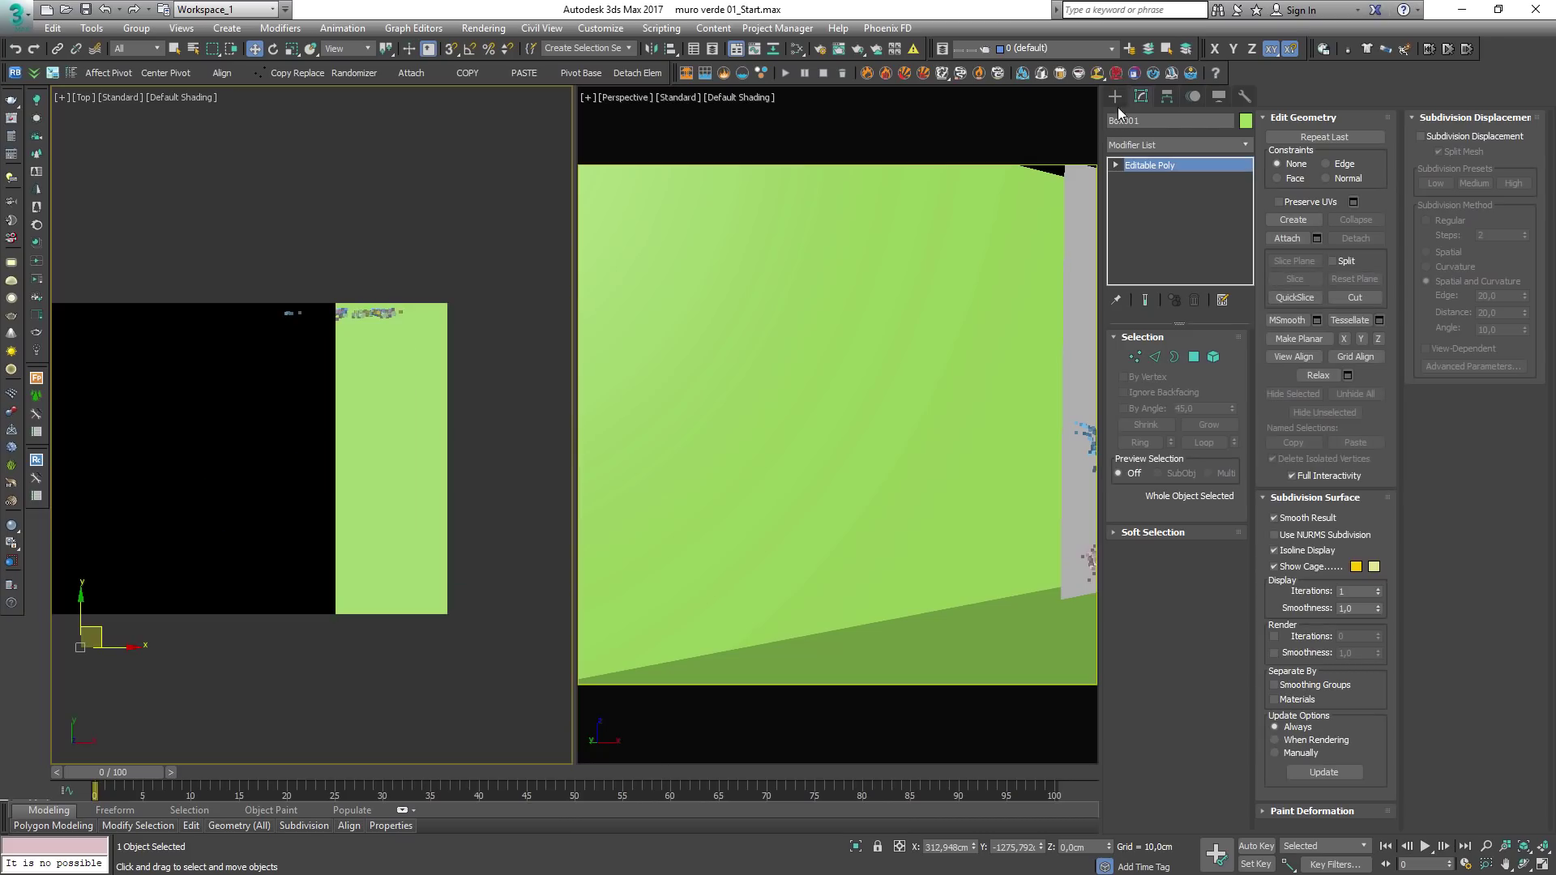
left_click(1115, 95)
left_click(1144, 194)
key("F3")
scroll(332, 408, "up", 2)
left_click_drag(259, 395, 337, 411)
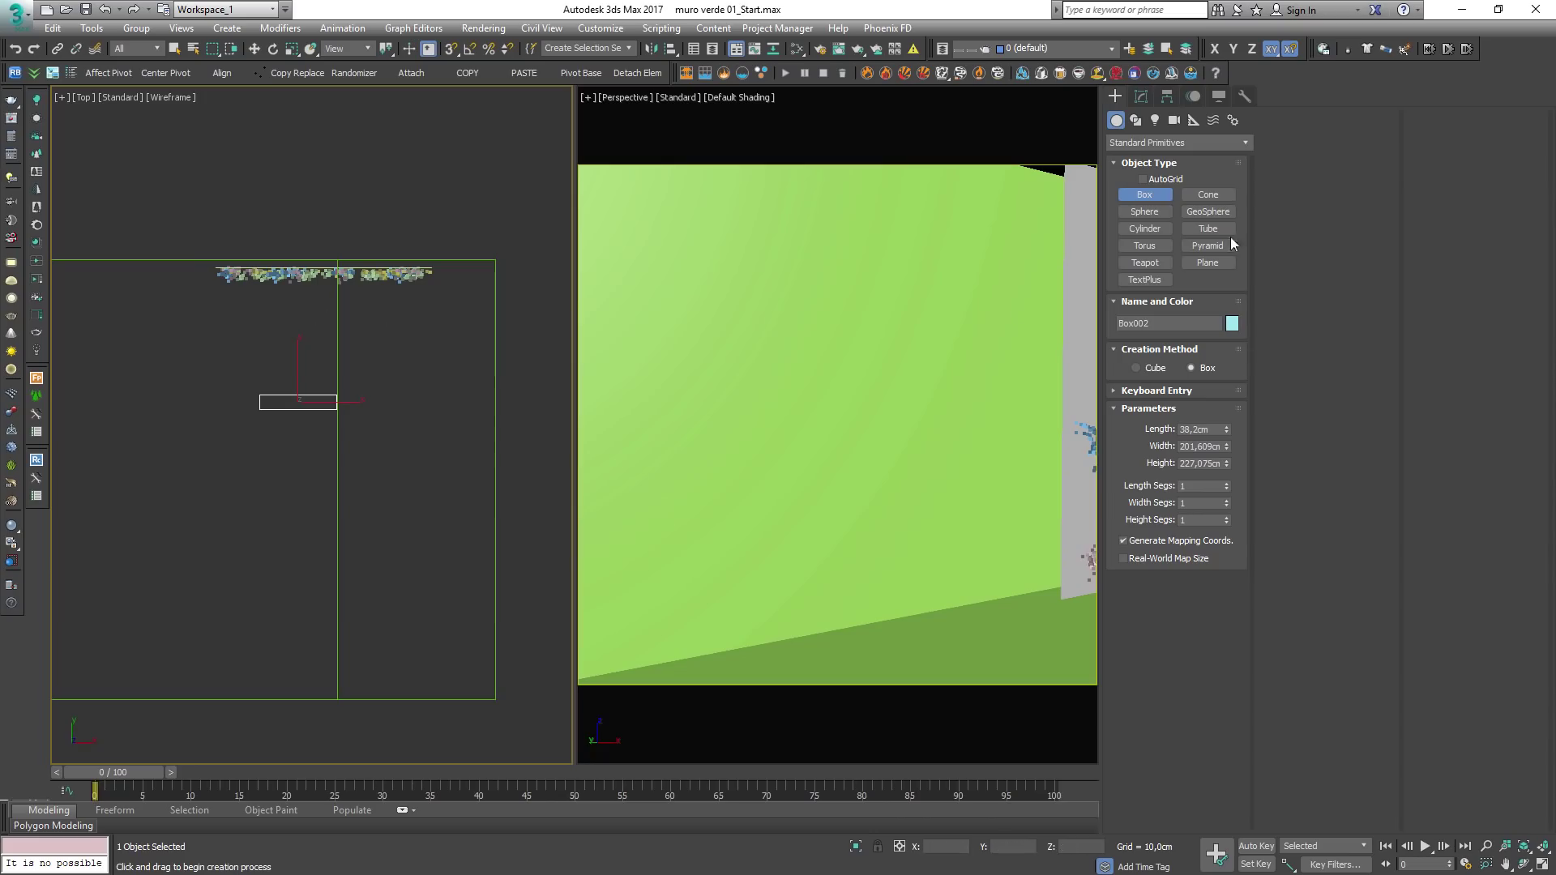
Step: Convert the small box to an editable poly and move its side vertices to narrow it beside the dividing edge
left_click(1140, 96)
right_click(1134, 165)
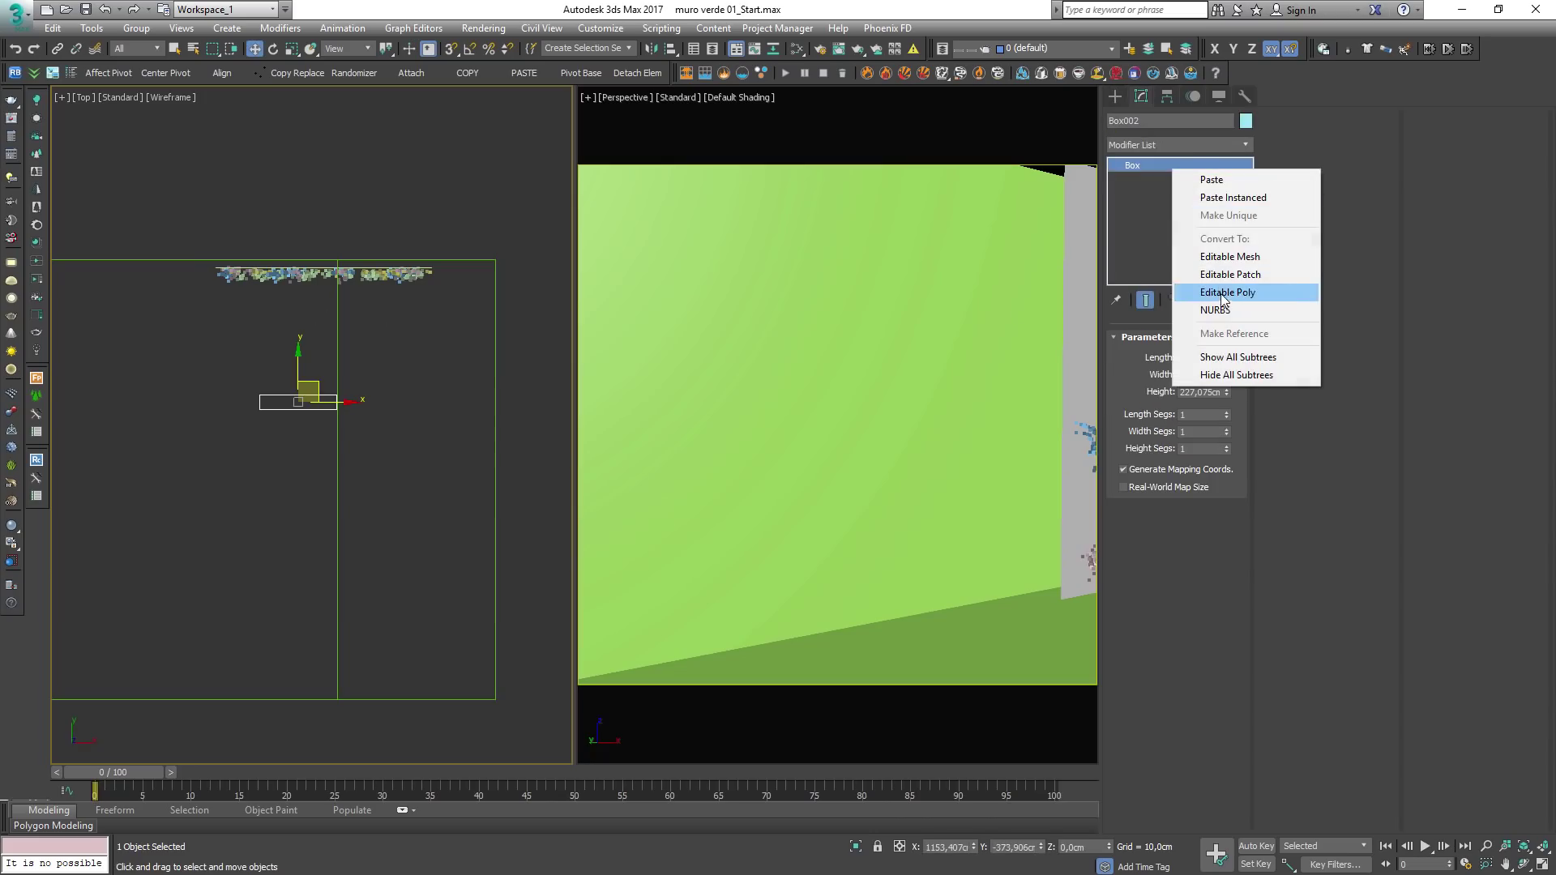
left_click(1225, 293)
scroll(220, 387, "up", 2)
key("1")
left_click_drag(239, 349, 352, 387)
scroll(351, 405, "up", 3)
left_click_drag(268, 351, 329, 476)
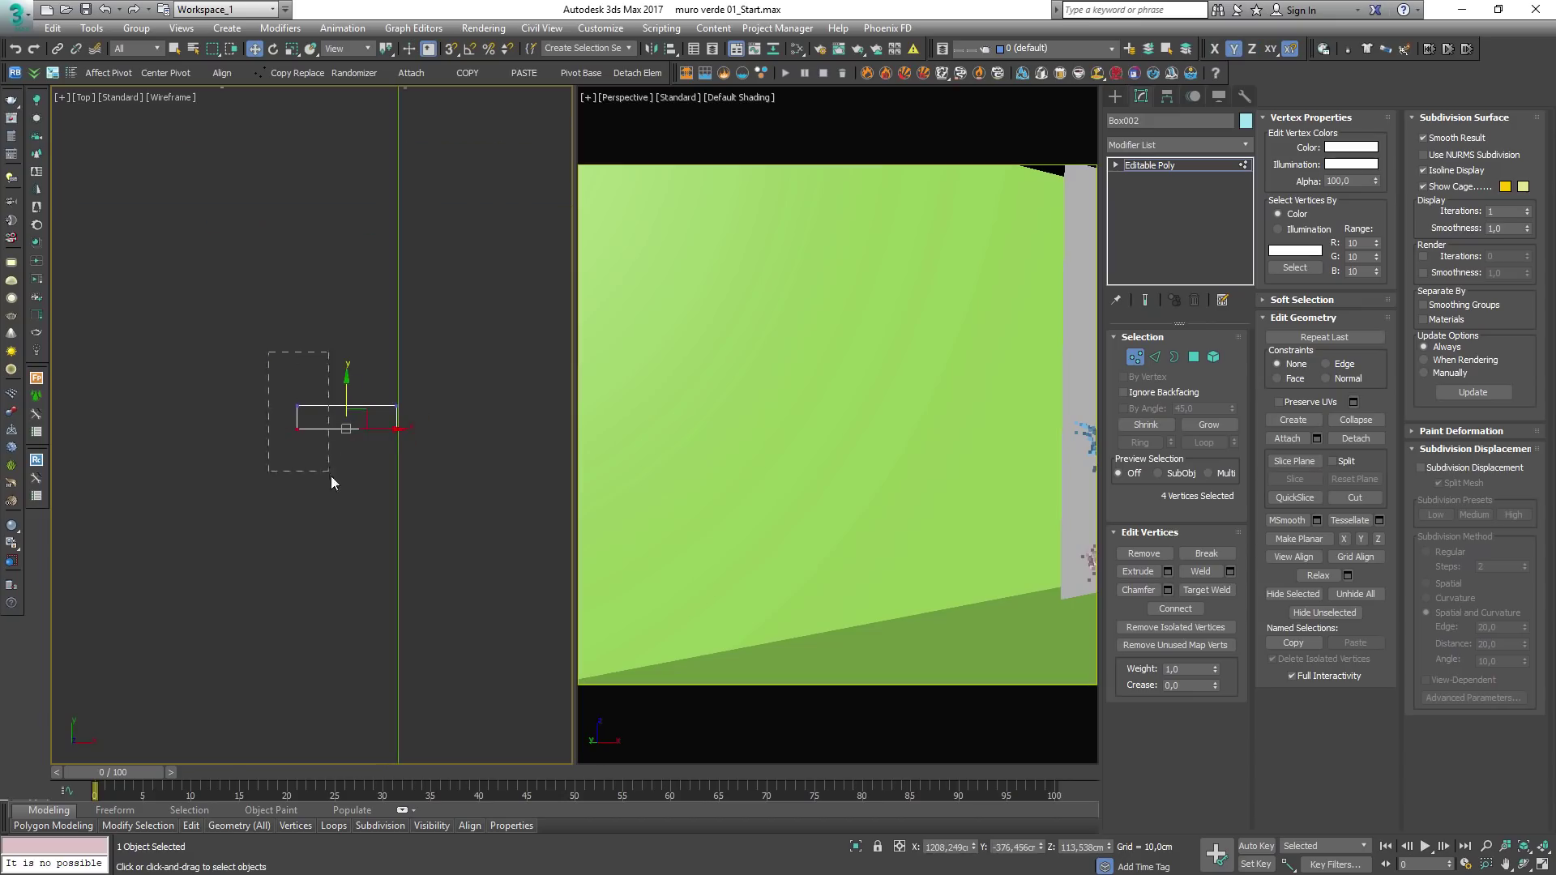
left_click_drag(334, 418, 367, 349)
Step: In the front view, raise the small box's top vertices to the room's ceiling height
key("ctrl+a")
scroll(365, 399, "down", 4)
key("f")
scroll(362, 377, "down", 5)
left_click_drag(477, 529, 294, 415)
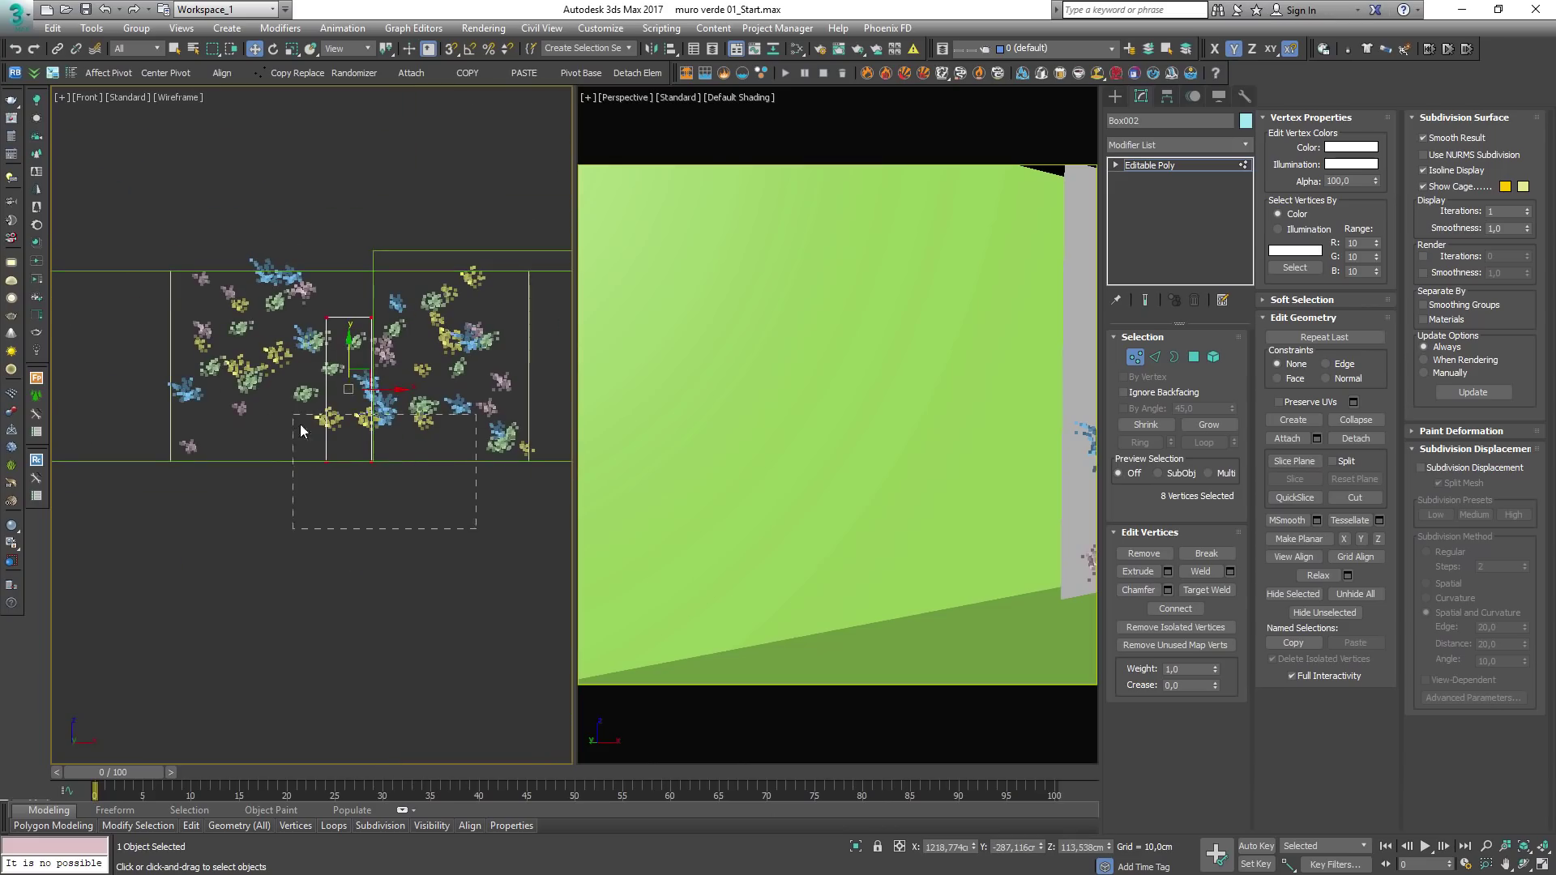
left_click(341, 279)
middle_click_drag(341, 280, 542, 475, "alt")
key("F3")
key("s")
left_click(1135, 356)
Step: Connect the room box's vertical edges in the front view and lower the new loop to about 35 cm above the floor
middle_click_drag(507, 361, 377, 352, "alt")
left_click(377, 352)
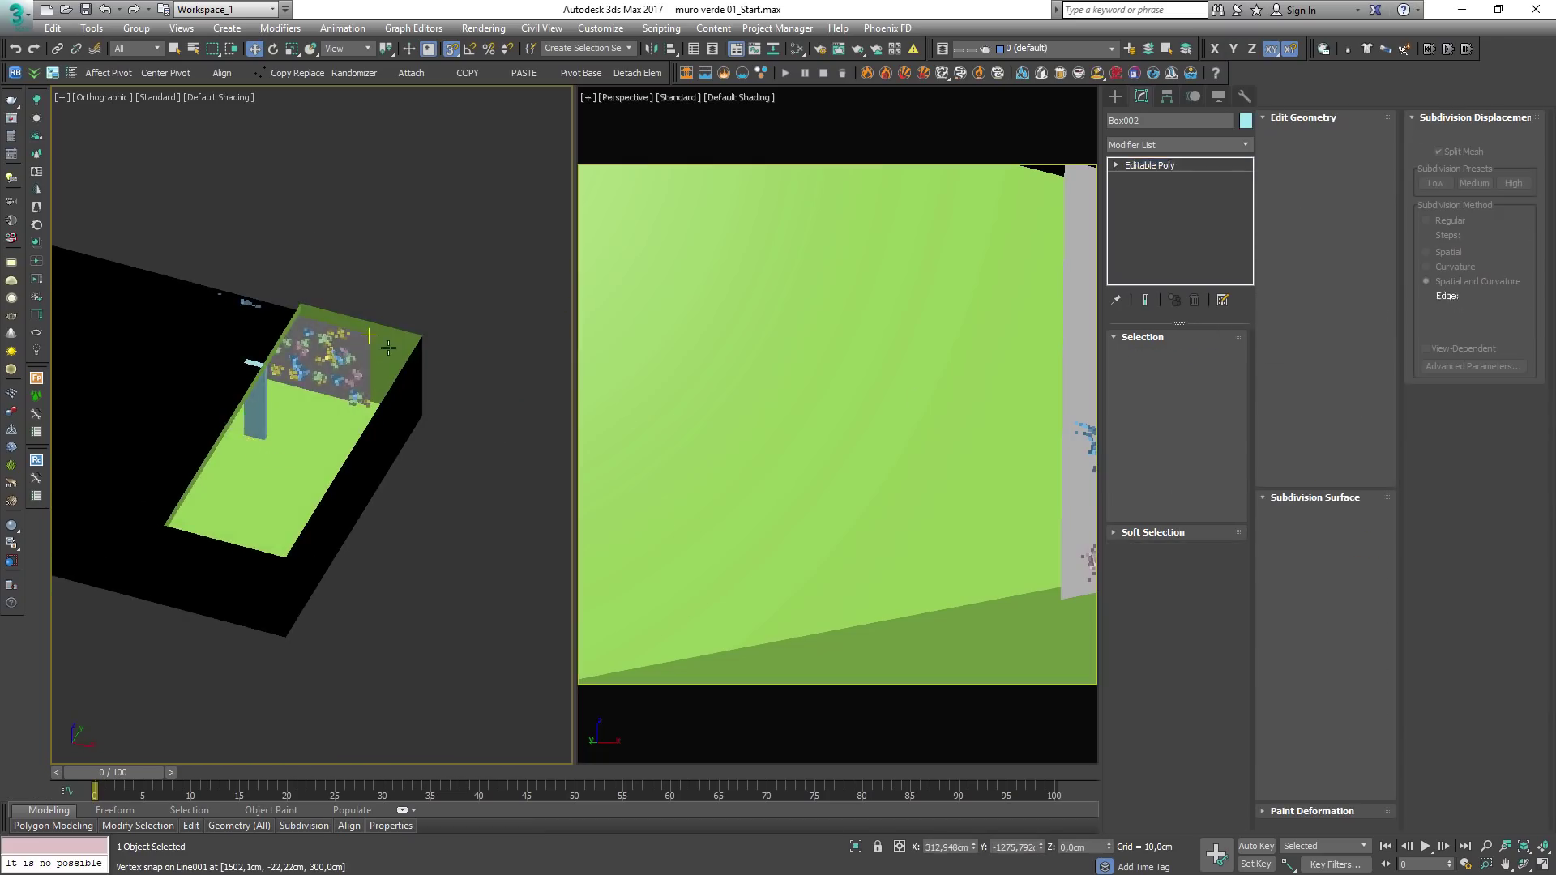
key("f")
key("F3")
key("2")
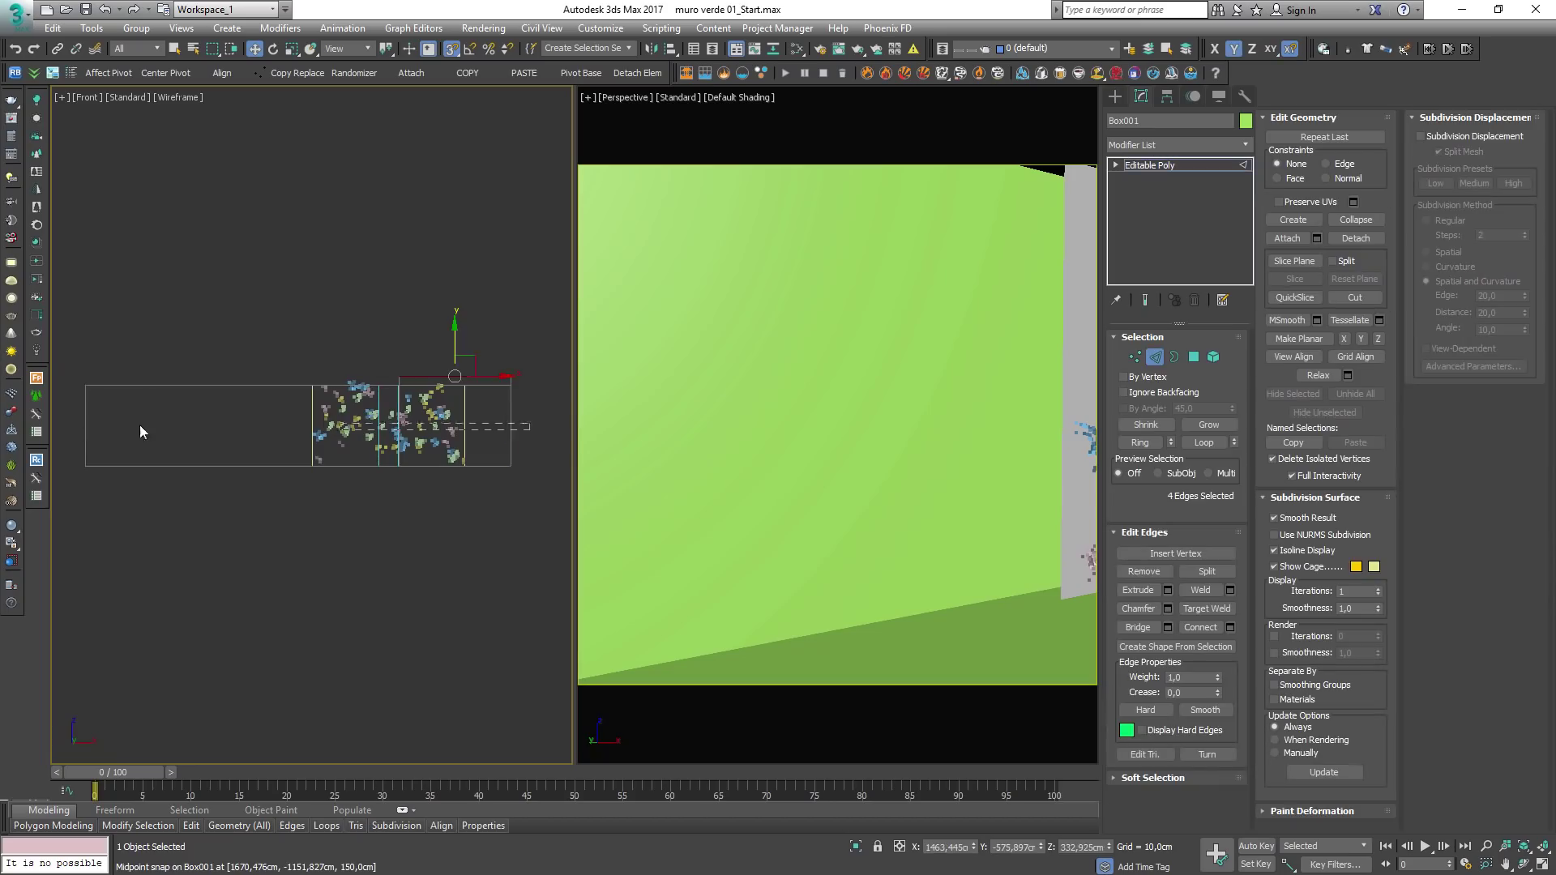
right_click(160, 442)
left_click(138, 466)
scroll(334, 427, "up", 3)
left_click_drag(336, 426, 350, 452)
scroll(349, 452, "down", 3)
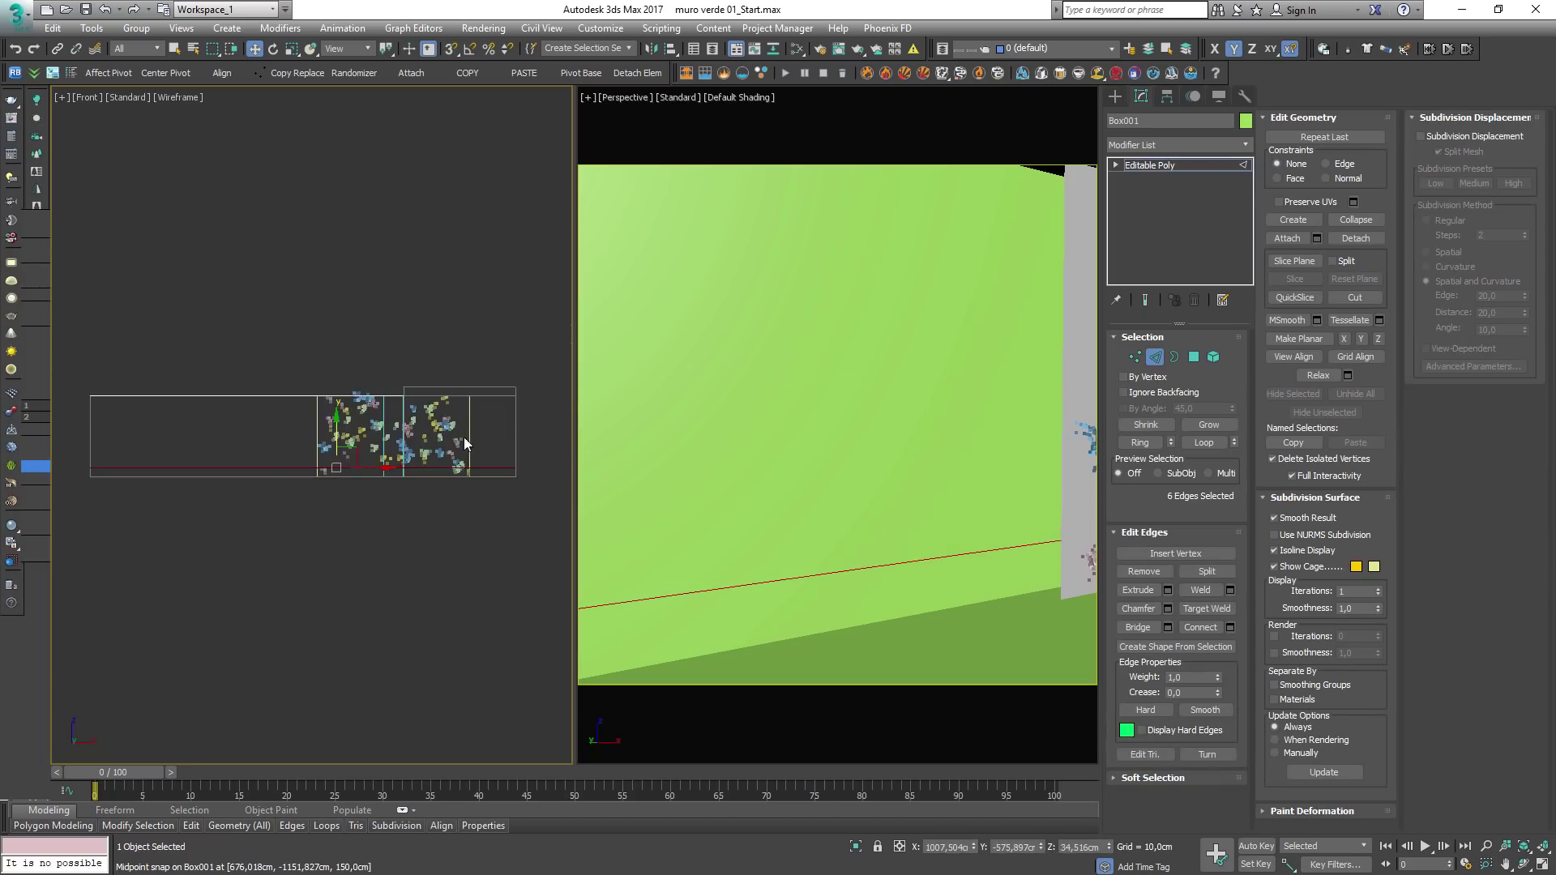
Step: Connect the room's remaining vertical edges and raise the new loop to just below the ceiling
left_click_drag(532, 430, 81, 422)
right_click(175, 403)
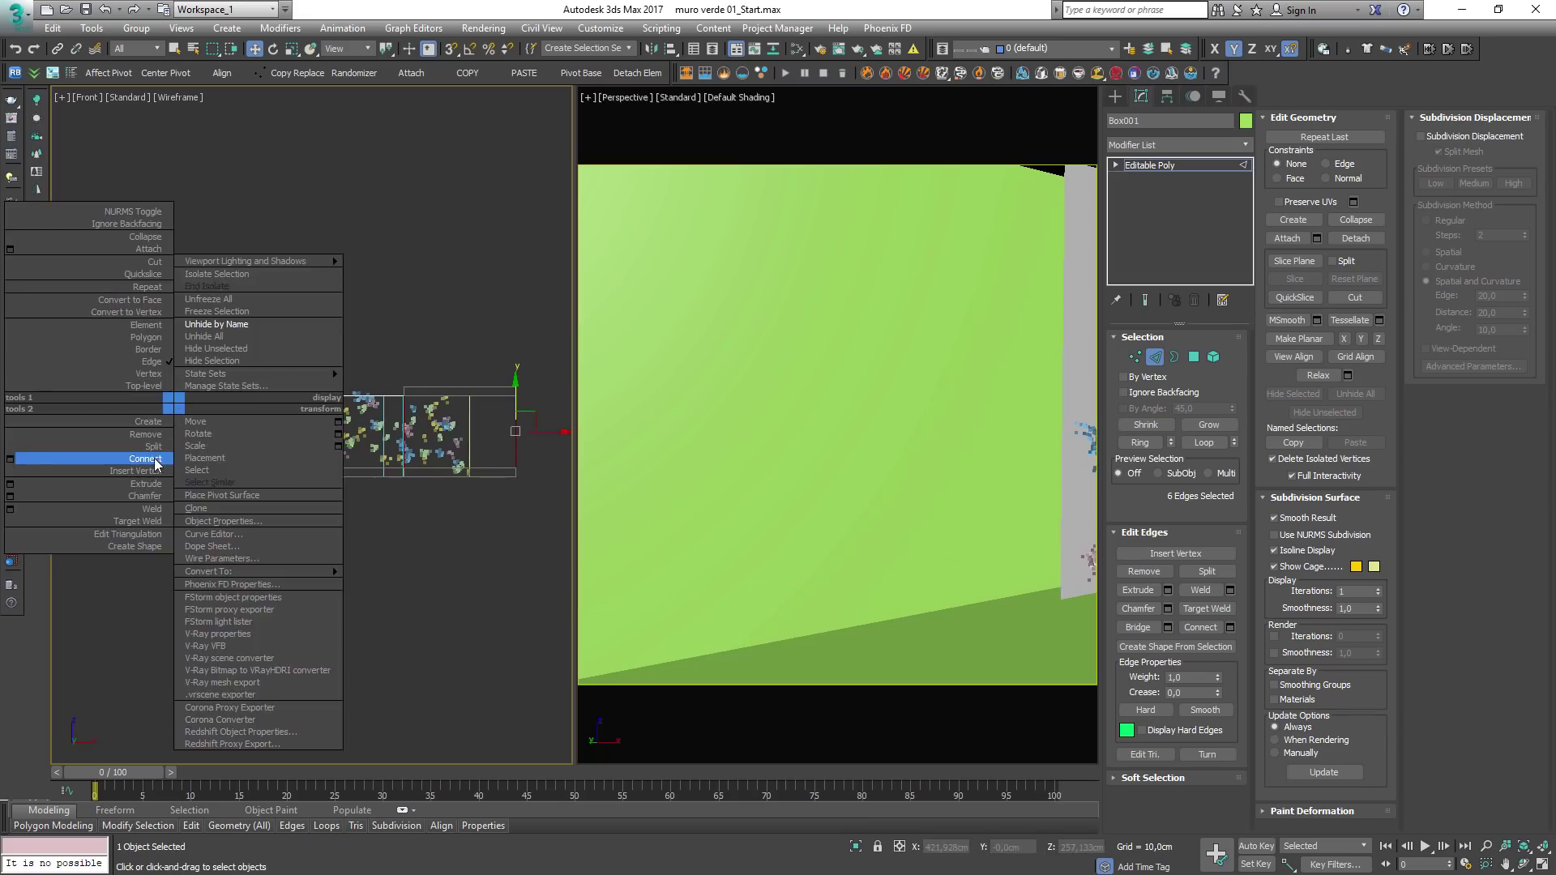
left_click(152, 460)
left_click_drag(335, 400, 337, 370)
Step: Connect the horizontal edges of the room's left section and place the new vertical loop near the left end
left_click_drag(222, 512, 211, 361)
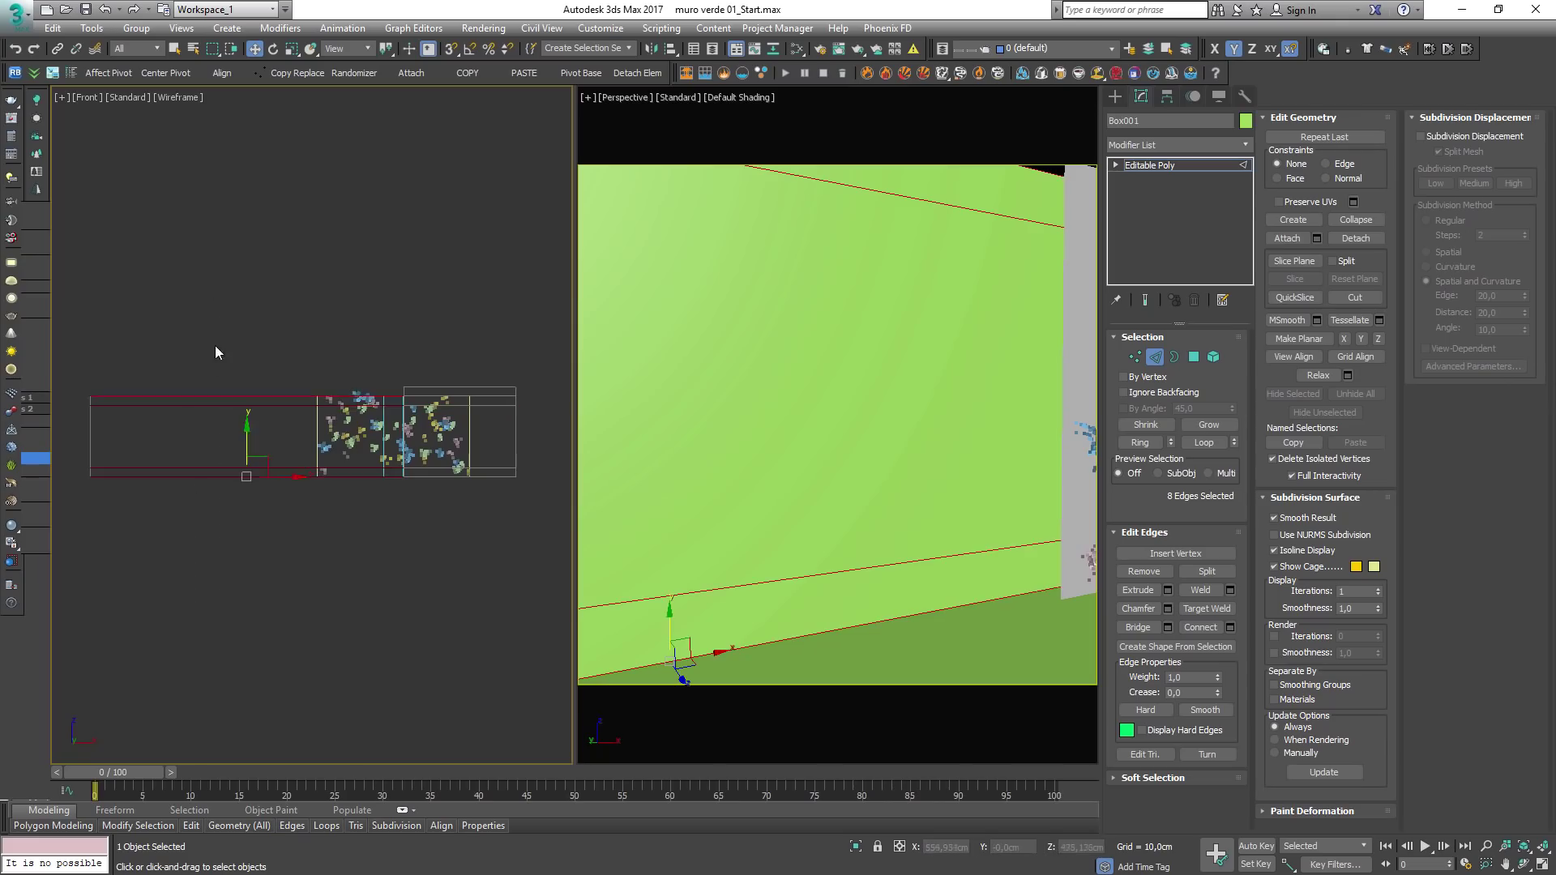
right_click(211, 341)
left_click(184, 396)
middle_click_drag(184, 396, 267, 244, "alt")
Step: Connect the horizontal edges of the room's right section and move the new vertical loop close to the right end
key("1")
key("2")
left_click_drag(301, 580, 301, 585)
right_click(273, 309)
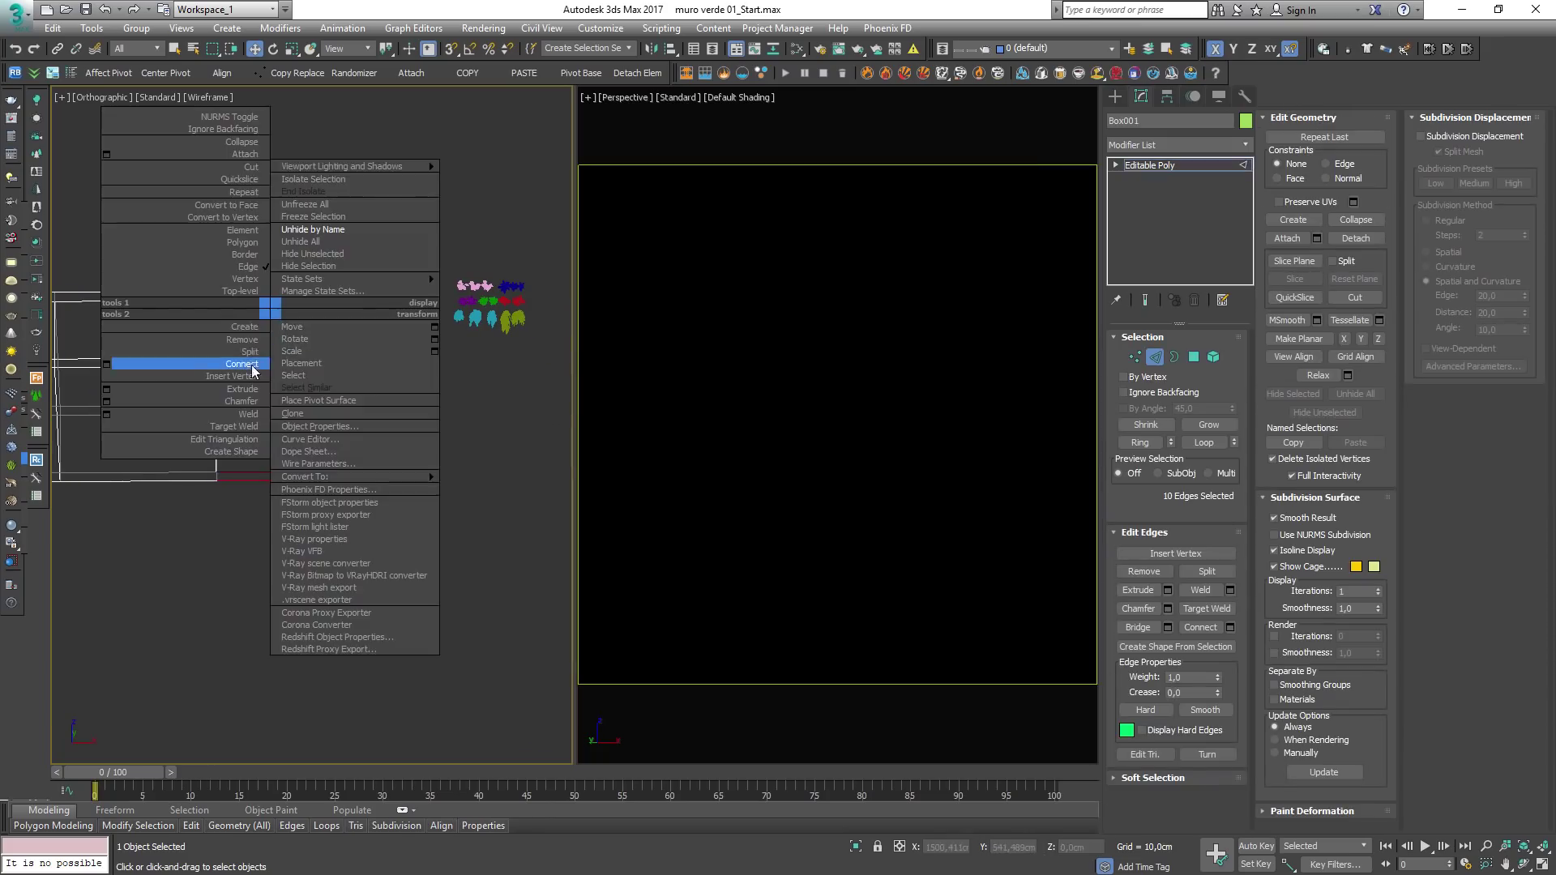
left_click(251, 363)
scroll(311, 362, "up", 3)
left_click_drag(359, 377, 364, 377)
Step: Select the back wall's inner polygons and extrude them outward to form a shallow recess
key("4")
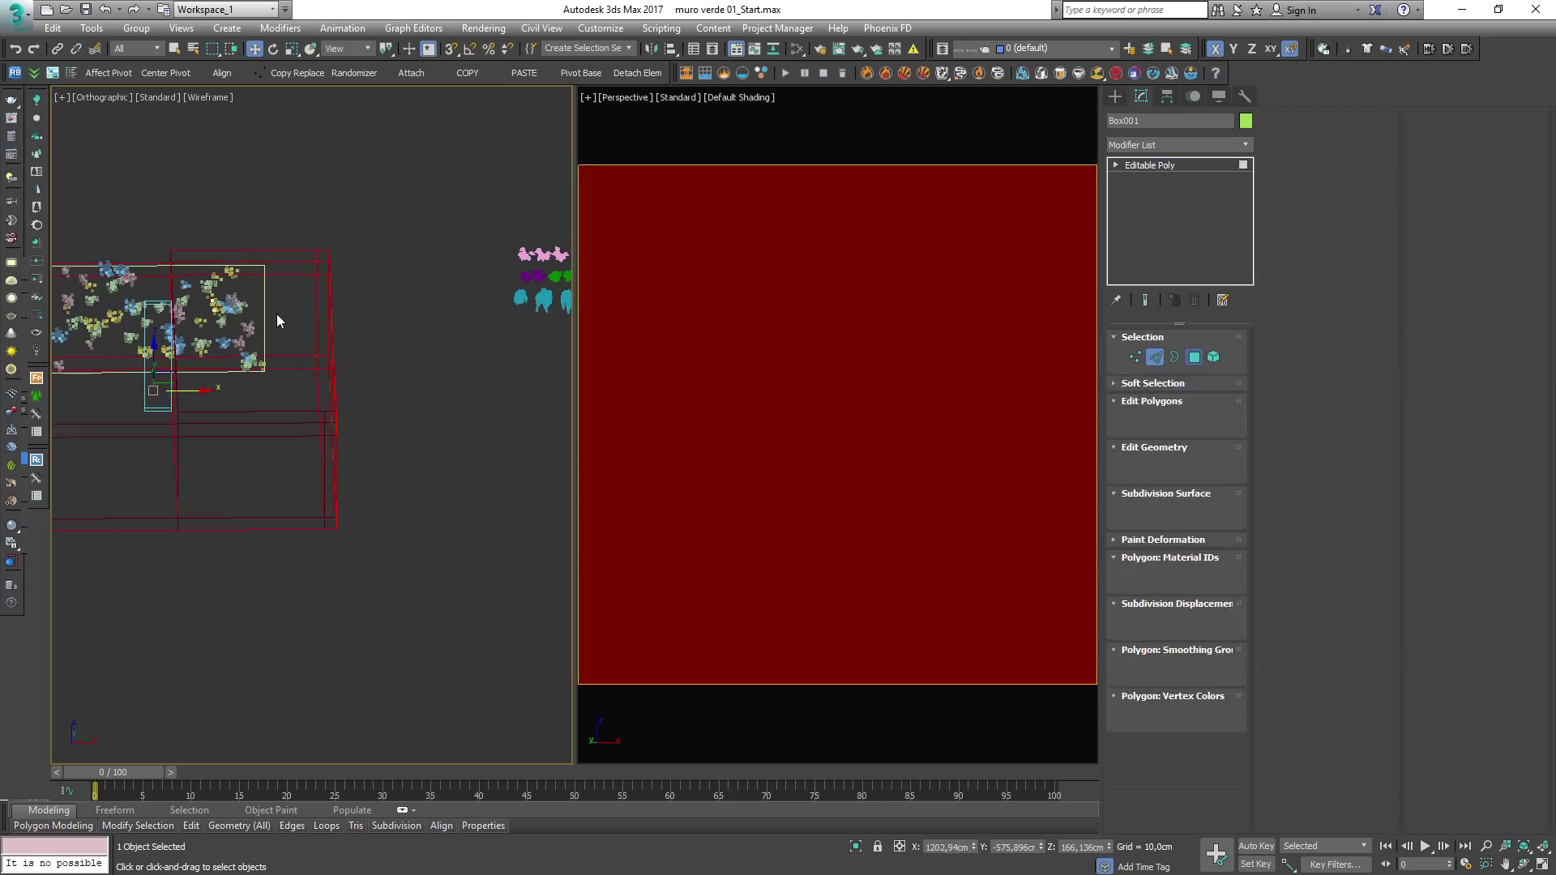
left_click(166, 298)
middle_click_drag(166, 299, 244, 399, "alt")
left_click(227, 362, "ctrl")
right_click(222, 359)
left_click(195, 402)
key("w")
left_click(437, 416)
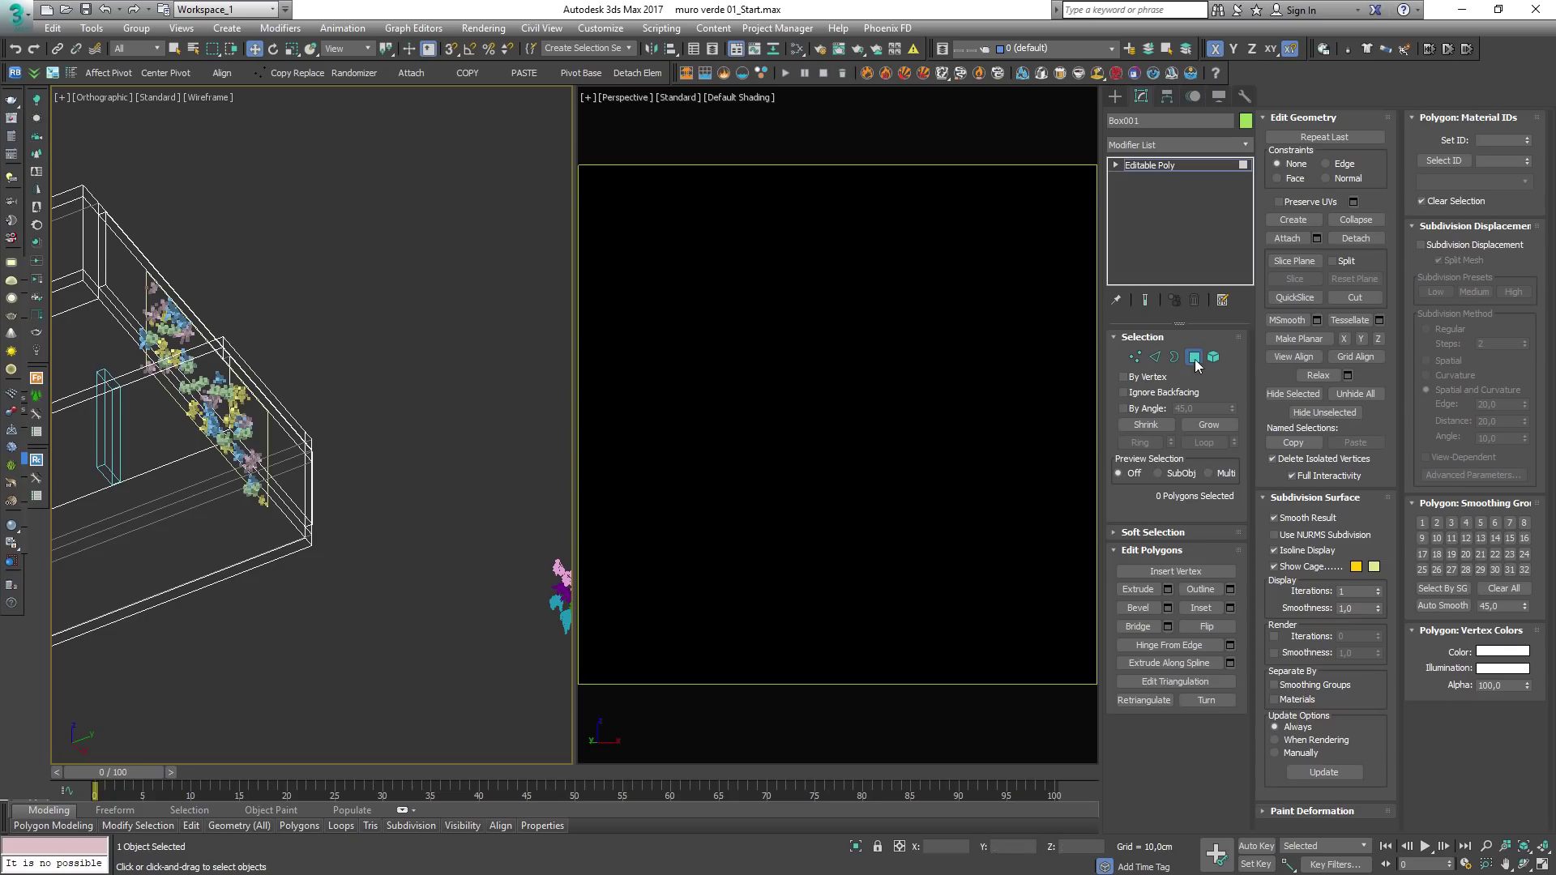
left_click(1195, 365)
Step: Isolate the plant wall plane and the room box in the front view
left_click(330, 410)
left_click(265, 446)
left_click(307, 455, "ctrl")
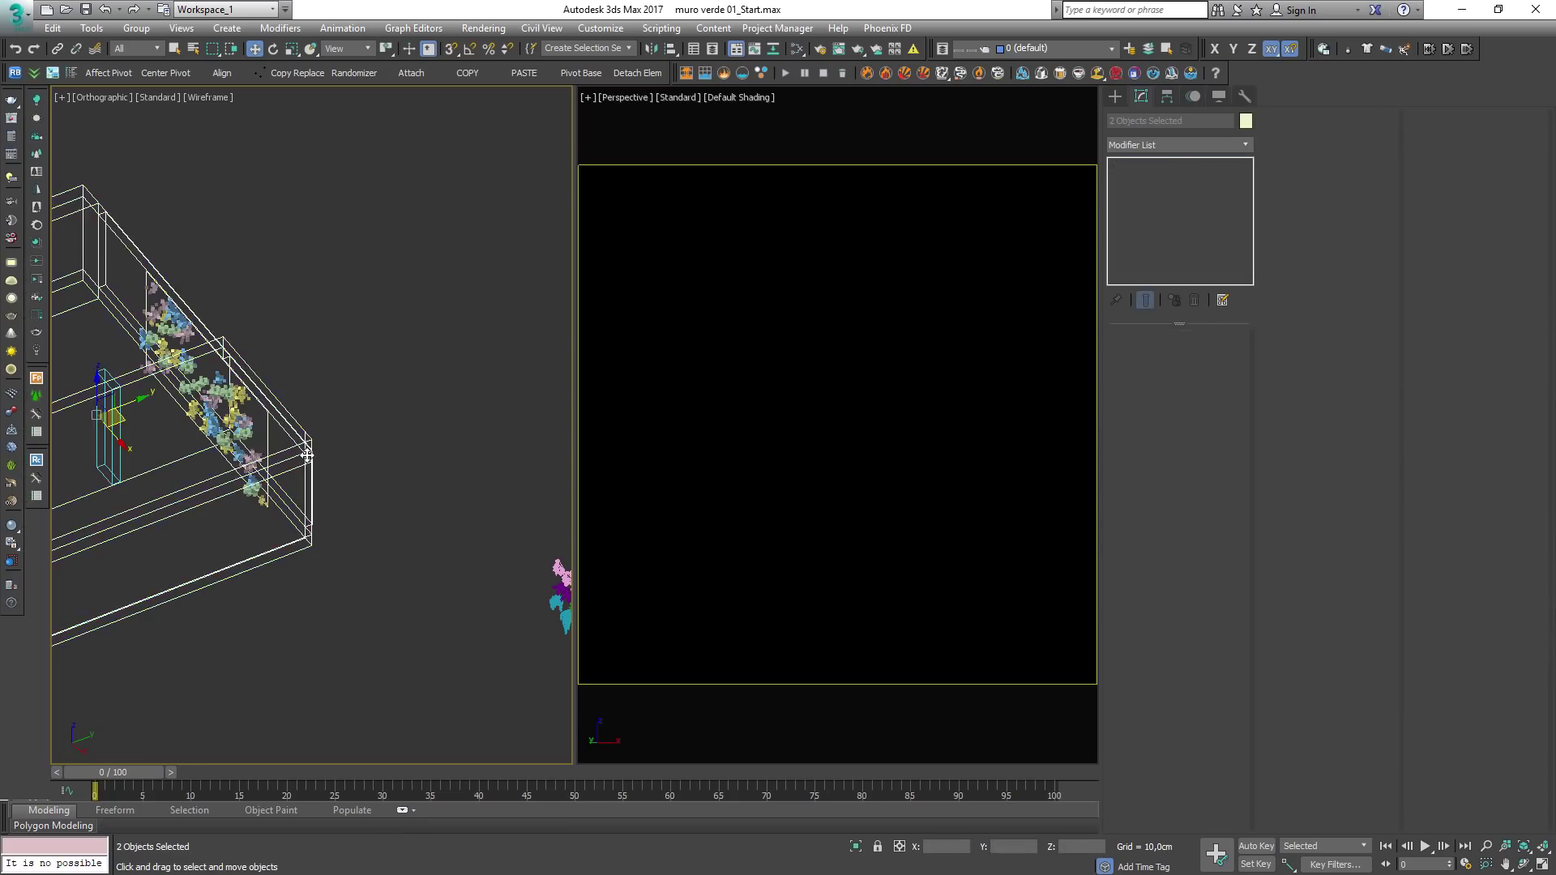
key("f")
key("alt+q")
left_click(466, 600)
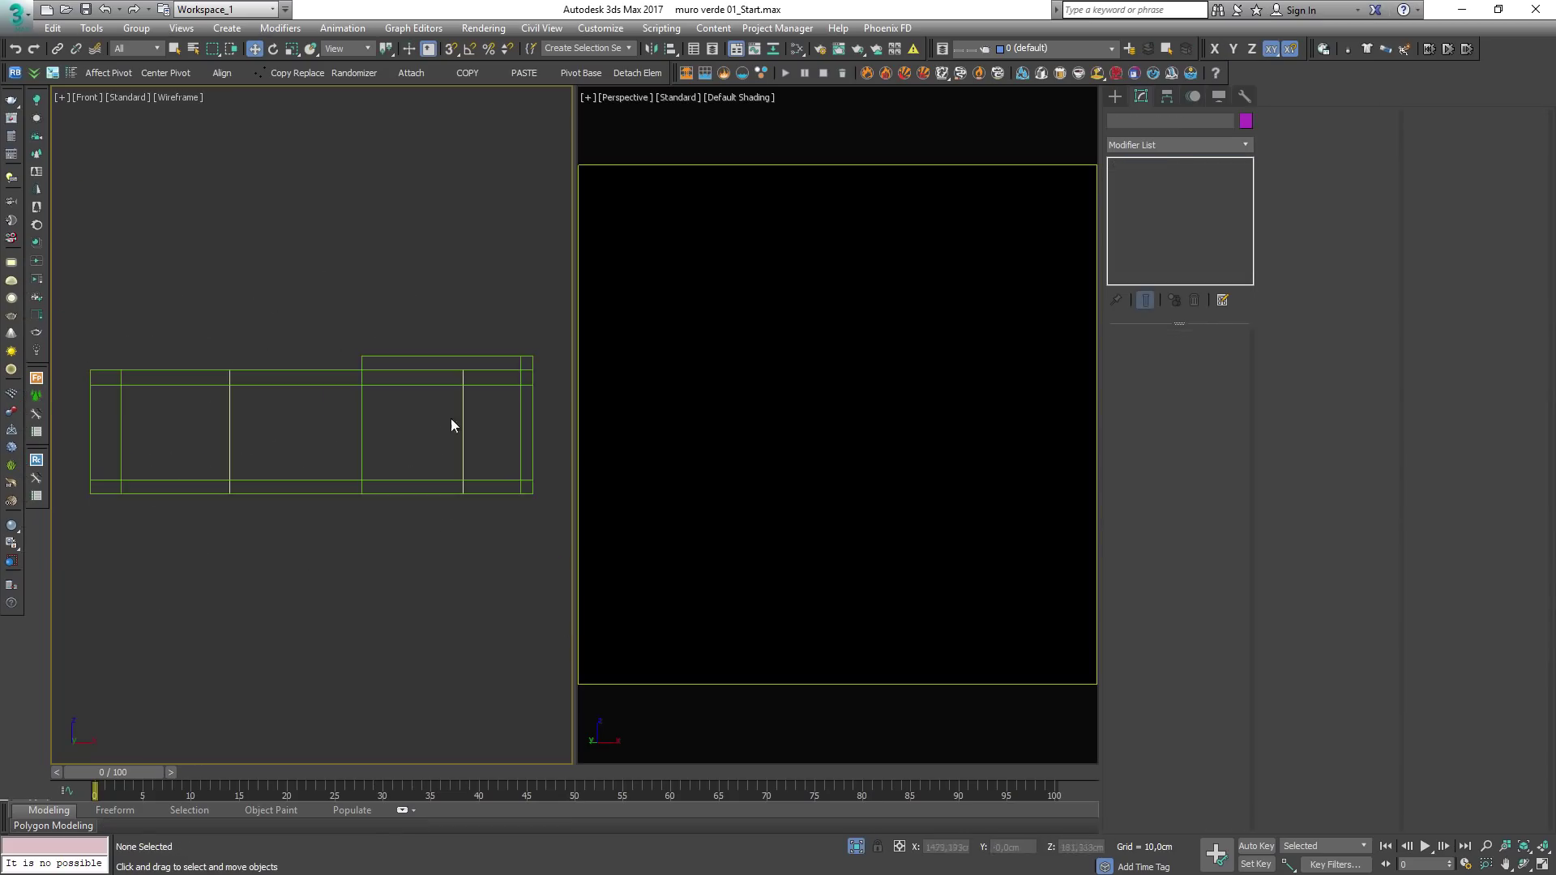
Step: Snap the wall plane's top and bottom vertices to the recess's upper and lower edges
left_click(463, 426)
key("1")
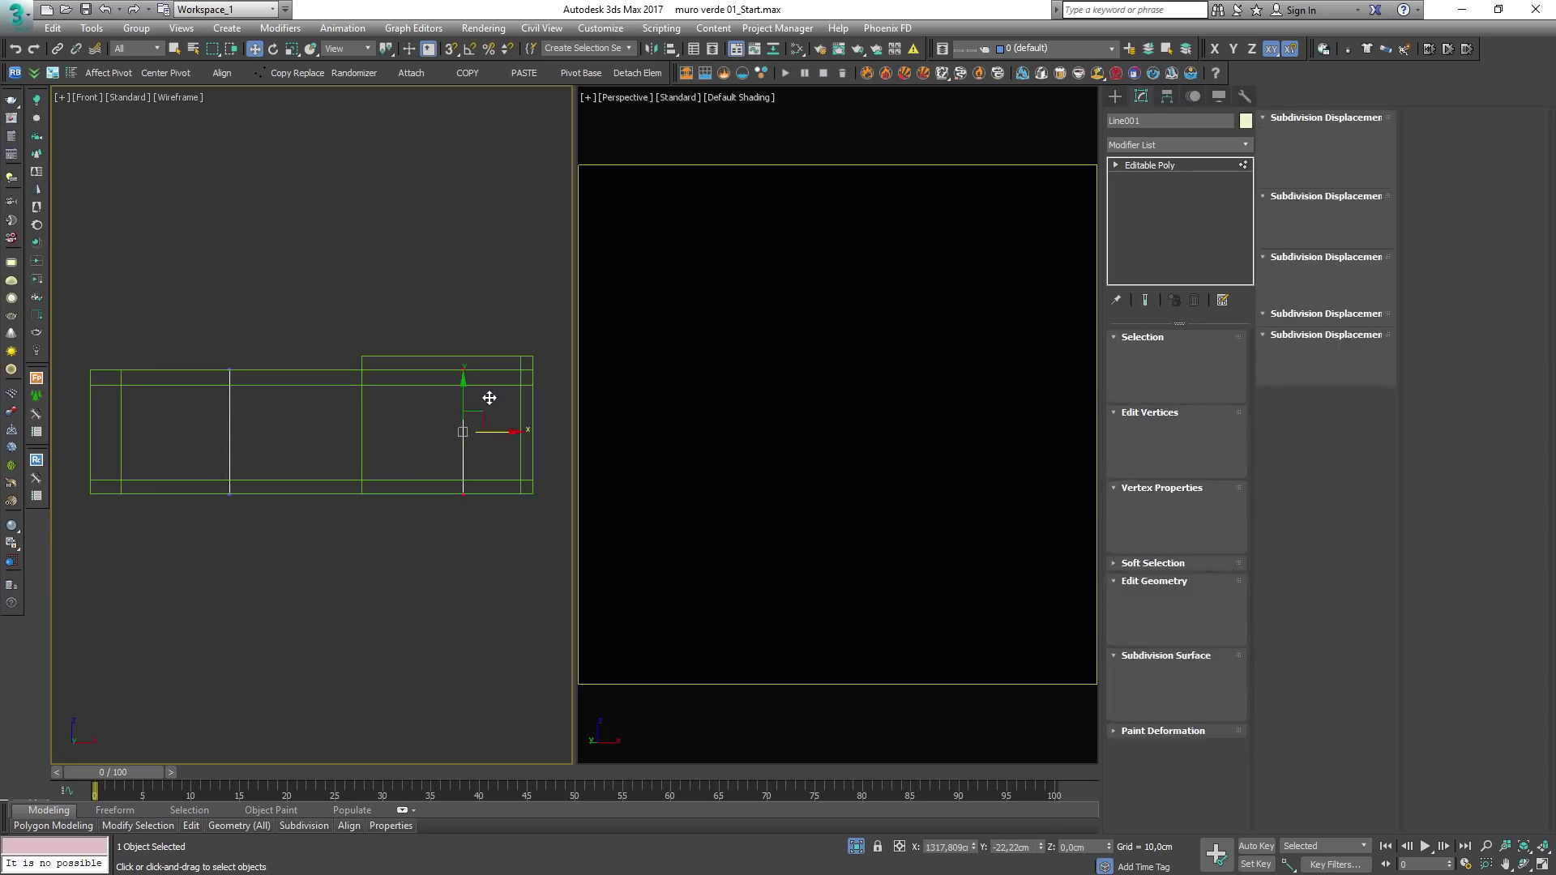
left_click_drag(489, 399, 140, 308)
key("s")
left_click_drag(347, 357, 349, 479)
Step: Snap the wall plane's right and left side vertices to the recess's vertical edges
left_click_drag(495, 503, 429, 298)
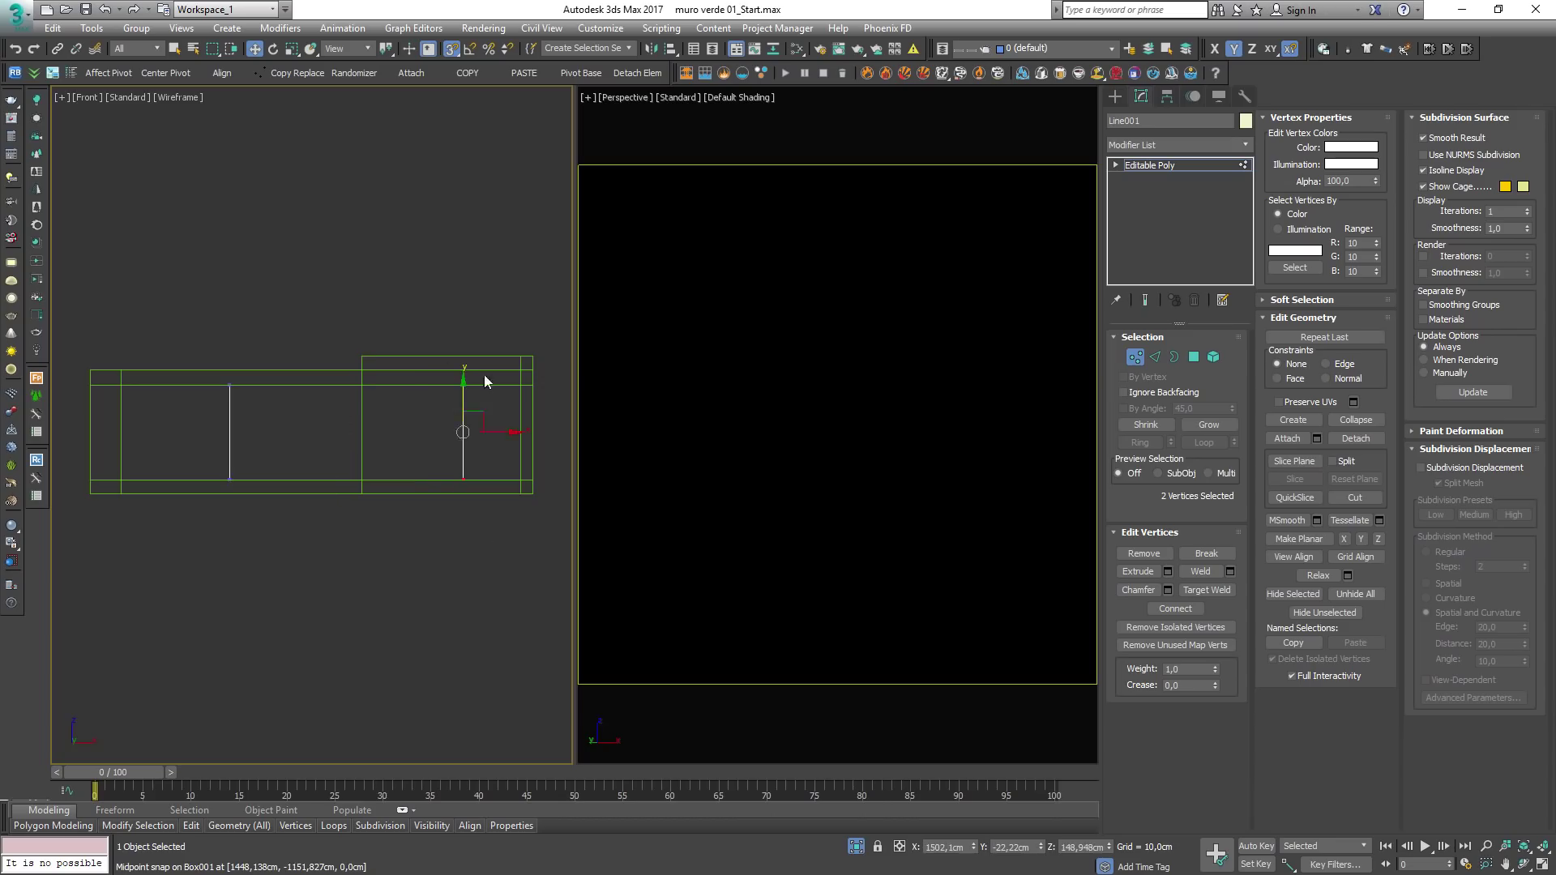
left_click_drag(278, 521, 181, 290)
left_click_drag(269, 431, 130, 471)
middle_click_drag(324, 441, 902, 364, "alt")
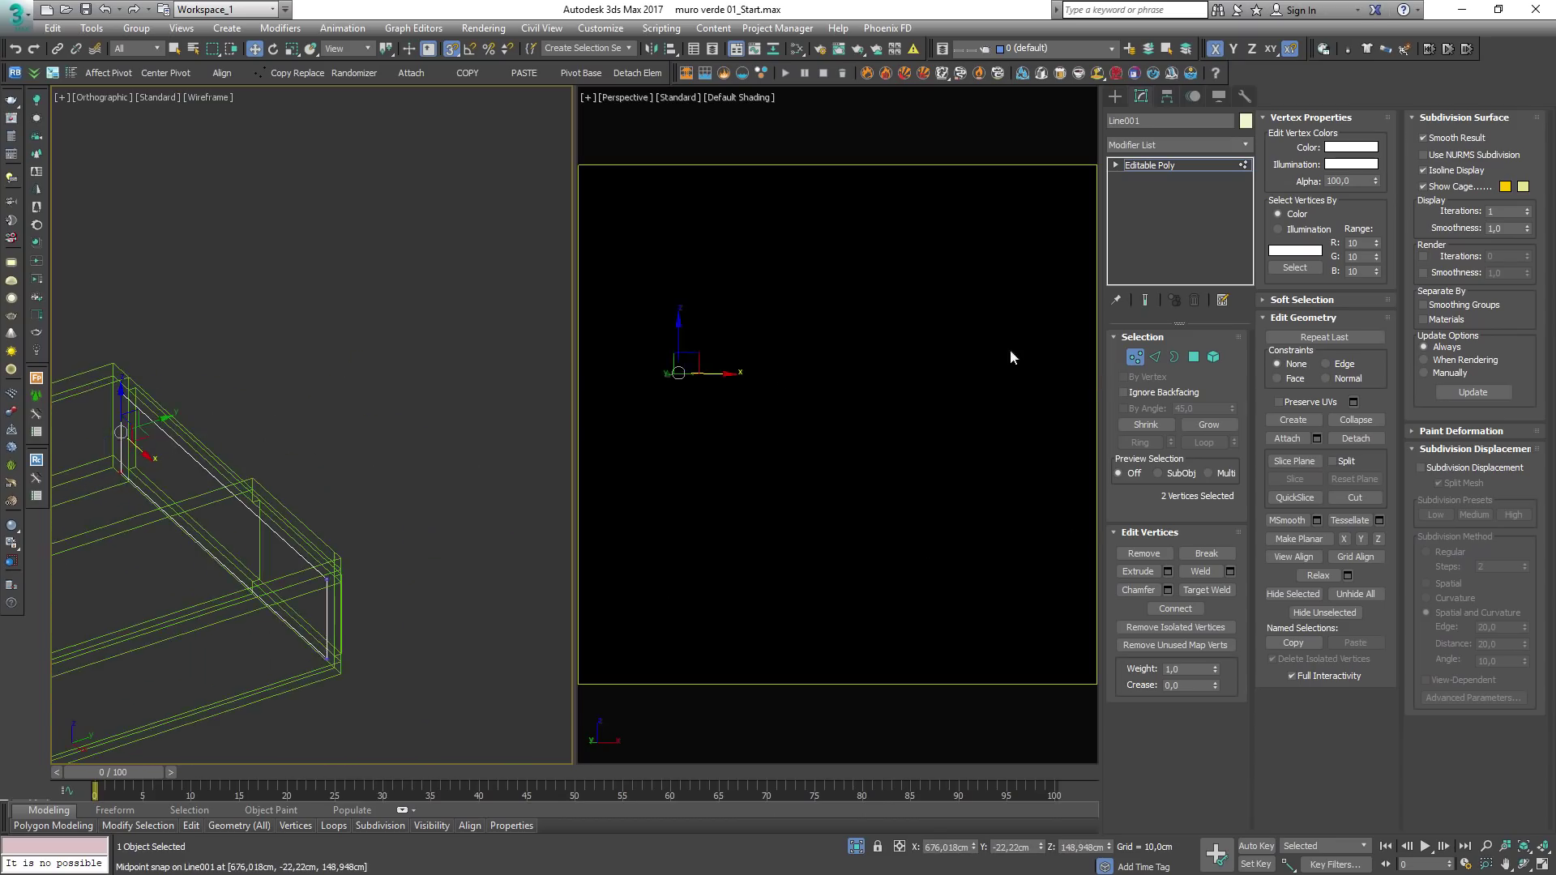
left_click(1136, 357)
Step: Move the wall plane along Y into the recess, to about Y 4 cm
middle_click_drag(337, 469, 337, 532, "alt")
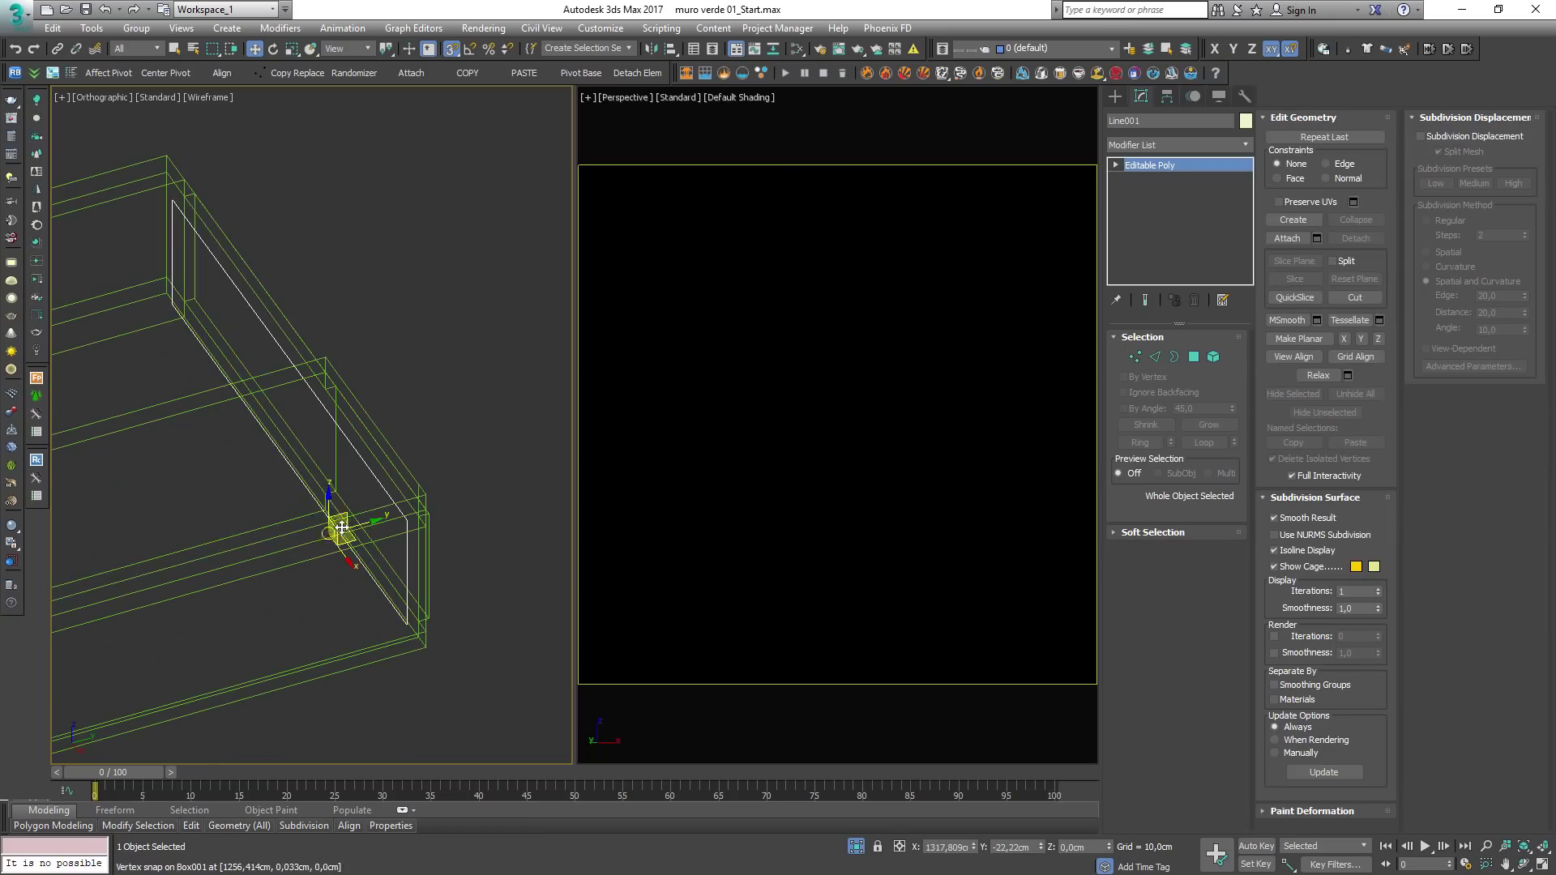
key("s")
mouse_move(361, 528)
left_mouse_down()
mouse_move(333, 493)
mouse_move(377, 517)
mouse_move(347, 528)
mouse_move(365, 523)
left_mouse_up()
key("ctrl+z")
key("s")
key("F3")
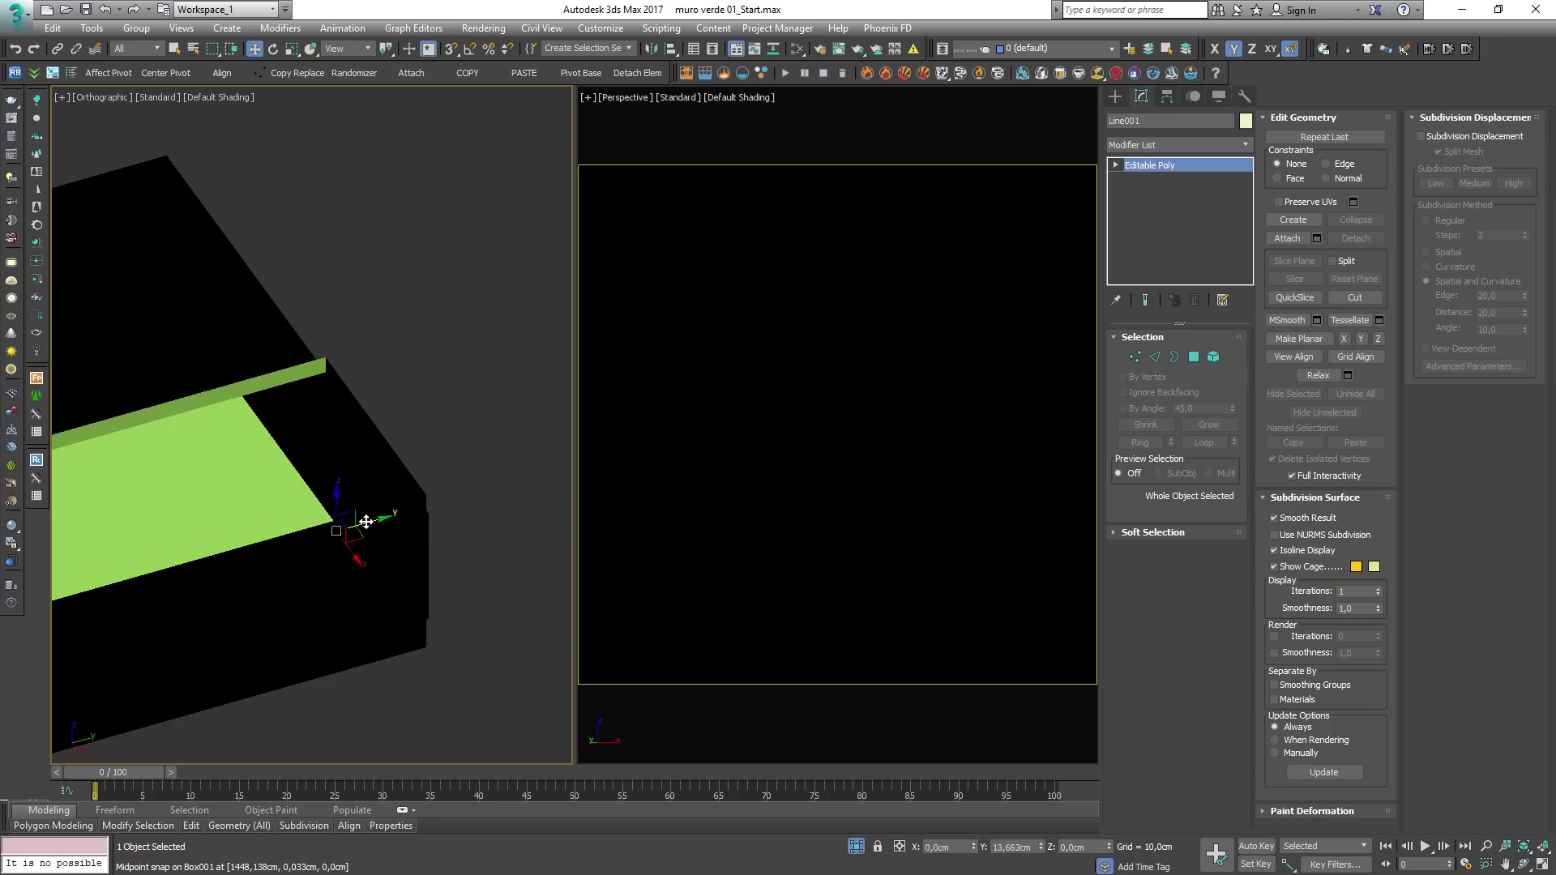
middle_click_drag(365, 519, 316, 368, "alt")
scroll(392, 483, "up", 3)
scroll(305, 533, "down", 4)
scroll(328, 538, "down", 3)
Step: Select the room box and assign a new VRayMtl material to it
key("t")
scroll(316, 368, "down", 3)
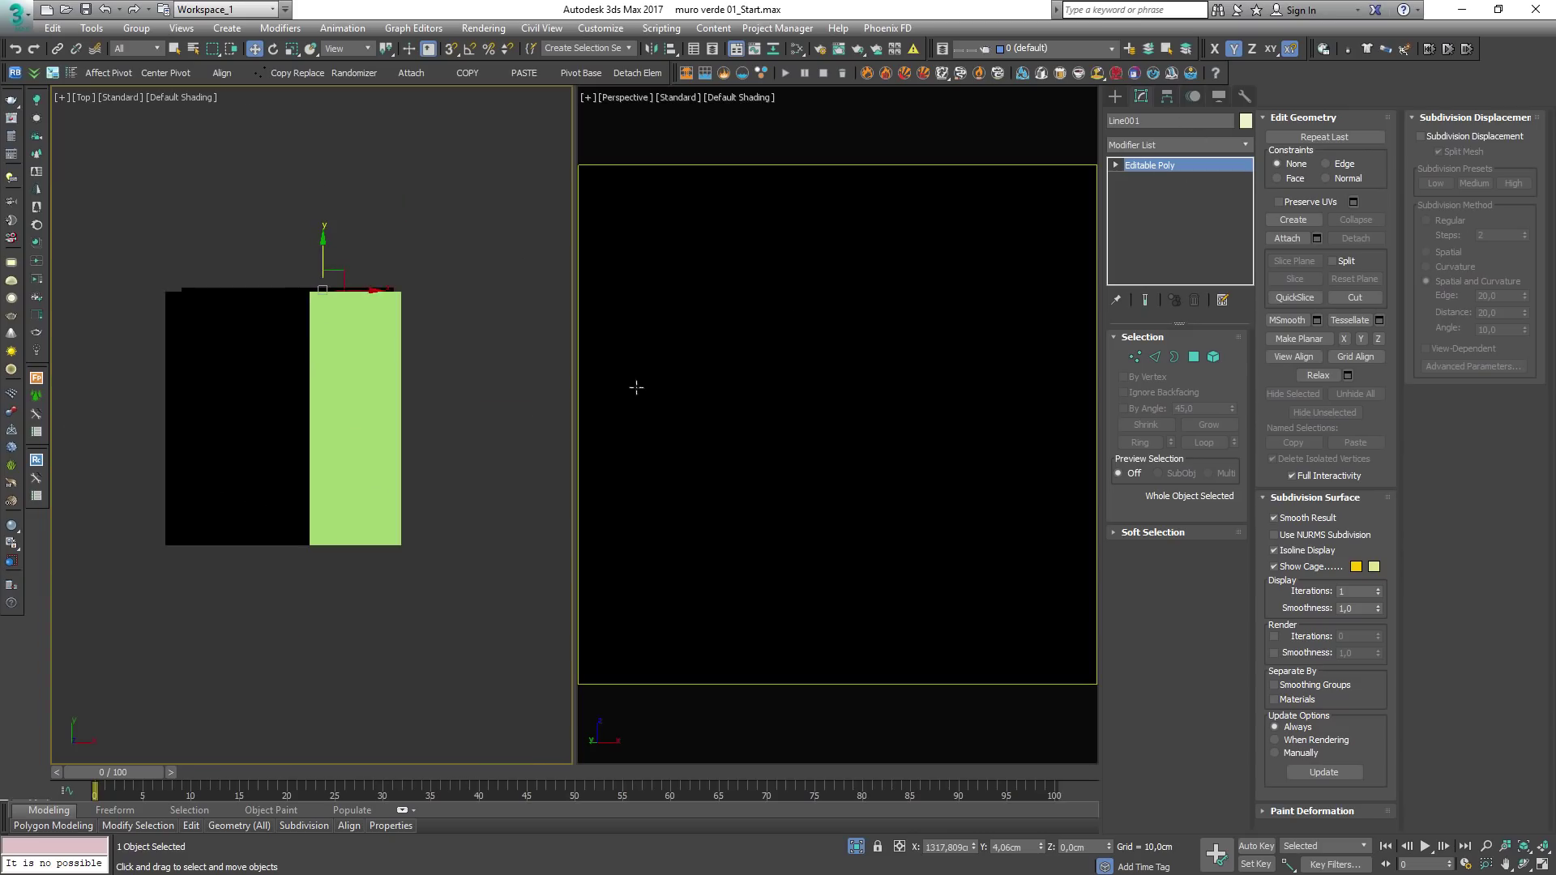
key("1")
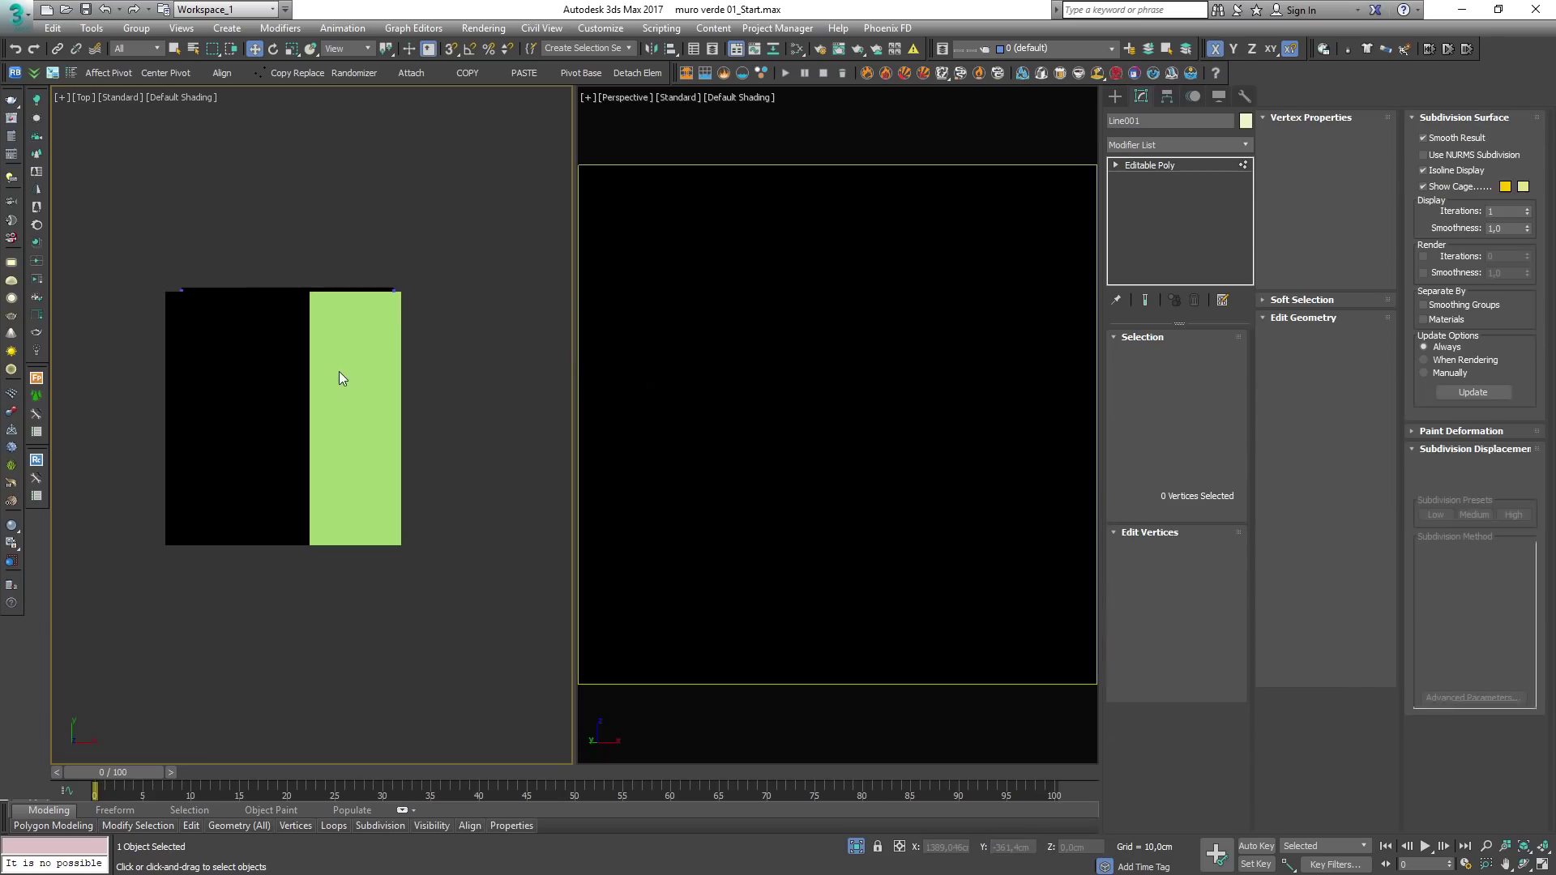
left_click(376, 370)
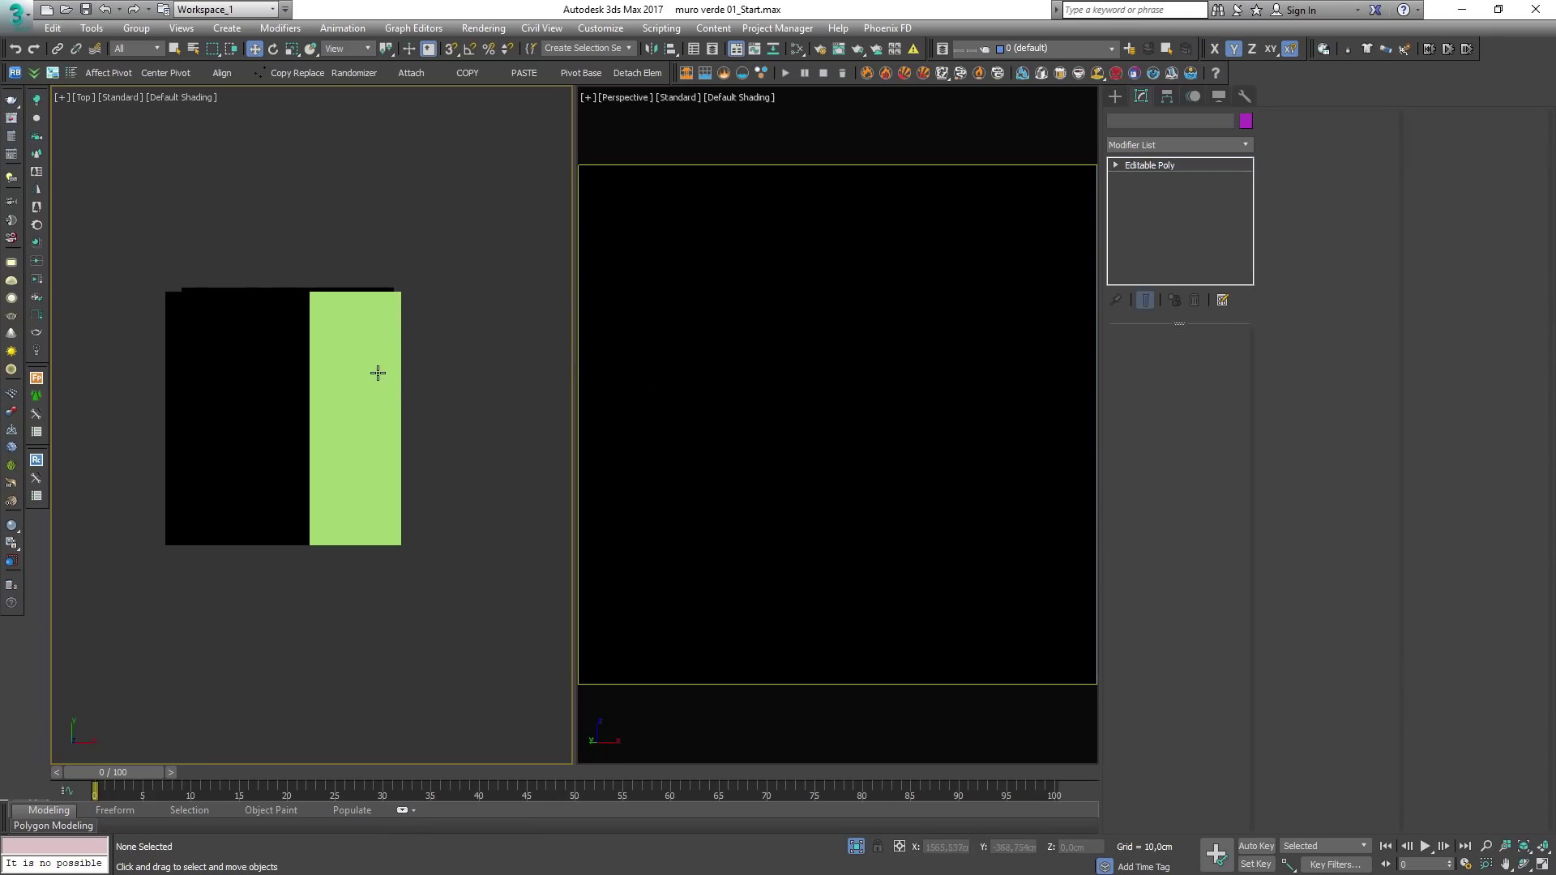
key("F3")
key("F3")
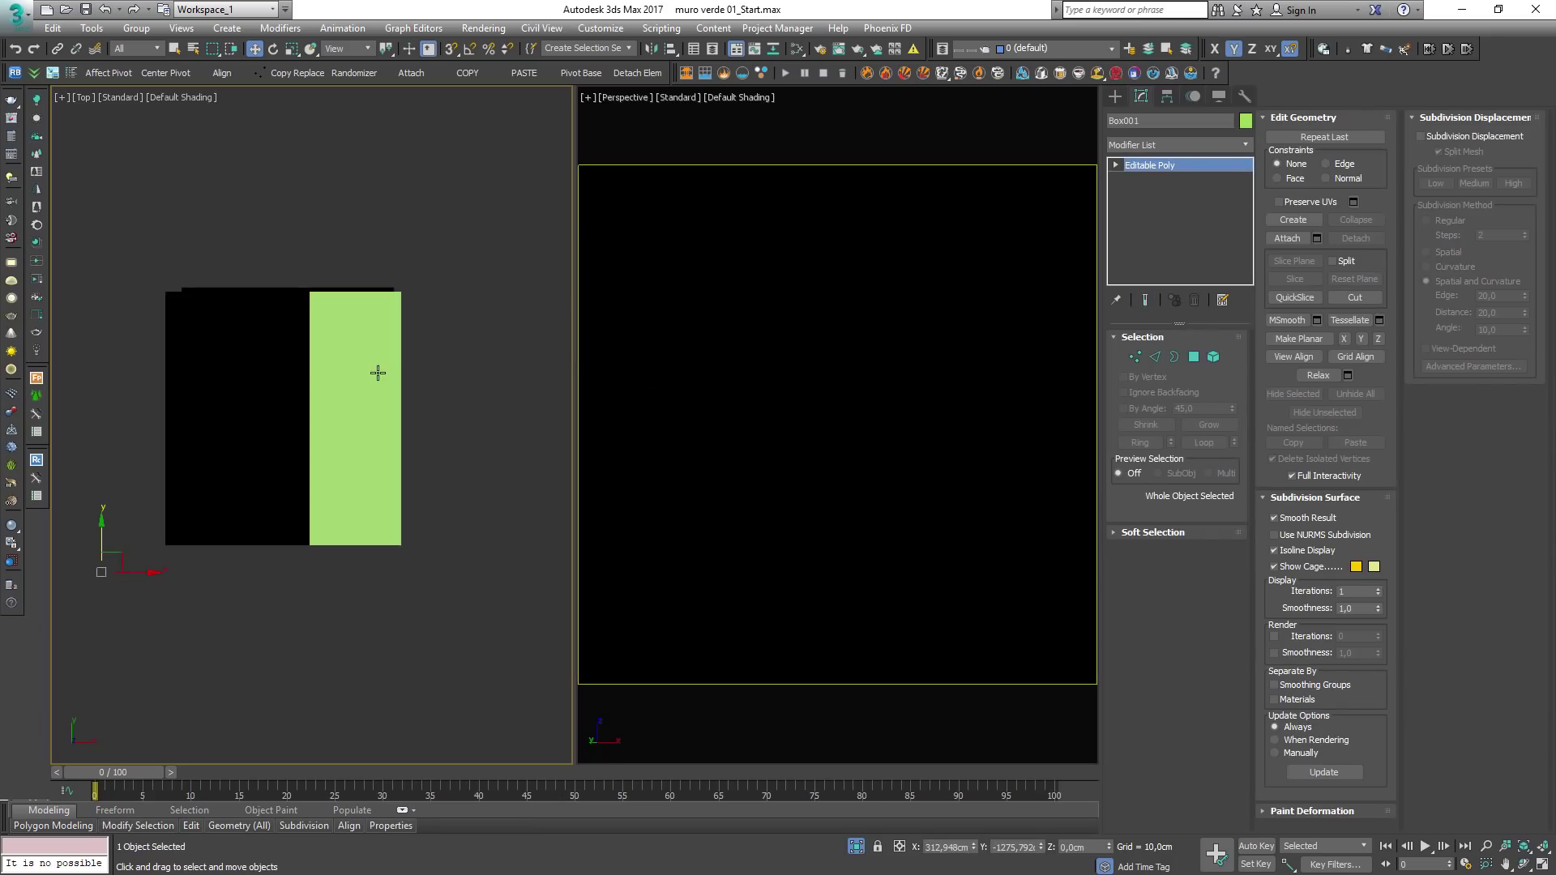
key("m")
right_click(305, 368)
mouse_move(348, 394)
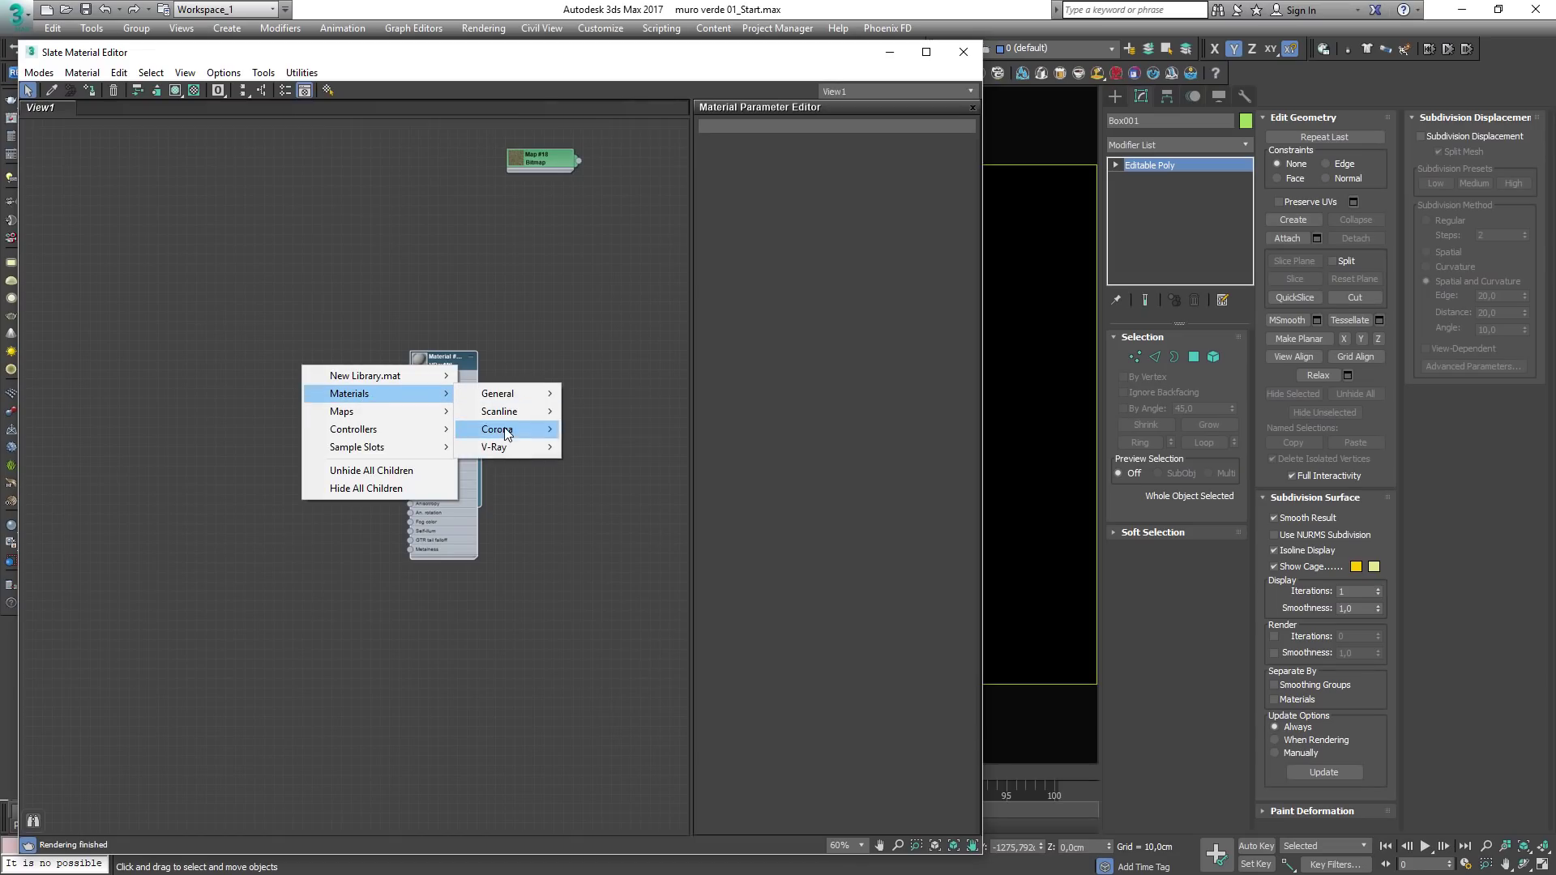
mouse_move(507, 451)
left_click(595, 640)
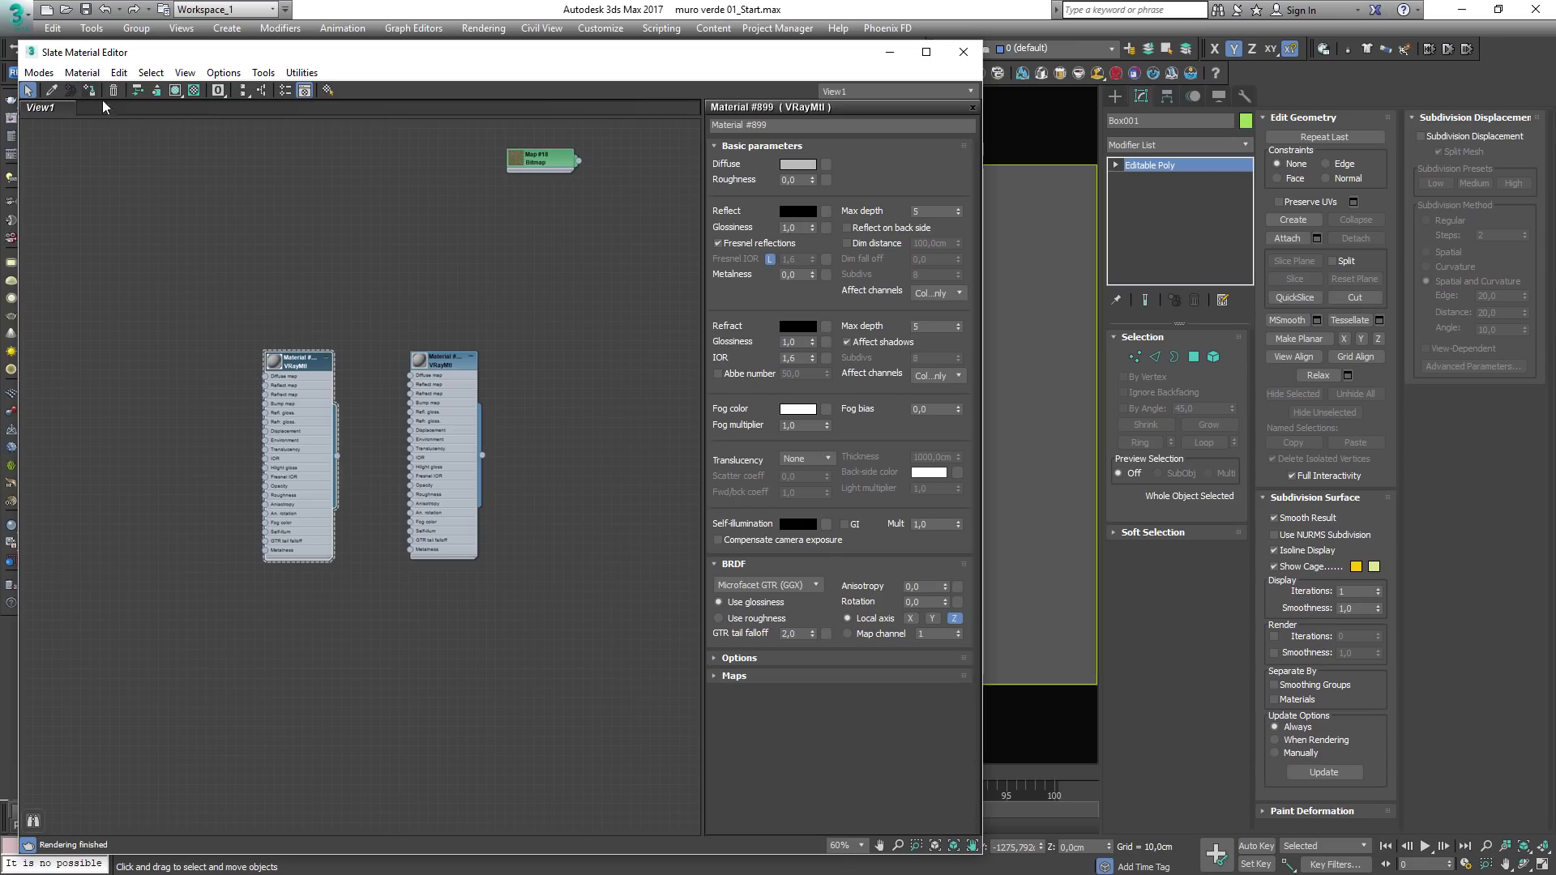
left_click(962, 51)
Step: Create a targeted Physical camera in the top view, aimed from the room's front at the back wall, with a target distance of about 930 cm
middle_click_drag(347, 375, 361, 397)
left_click(1126, 98)
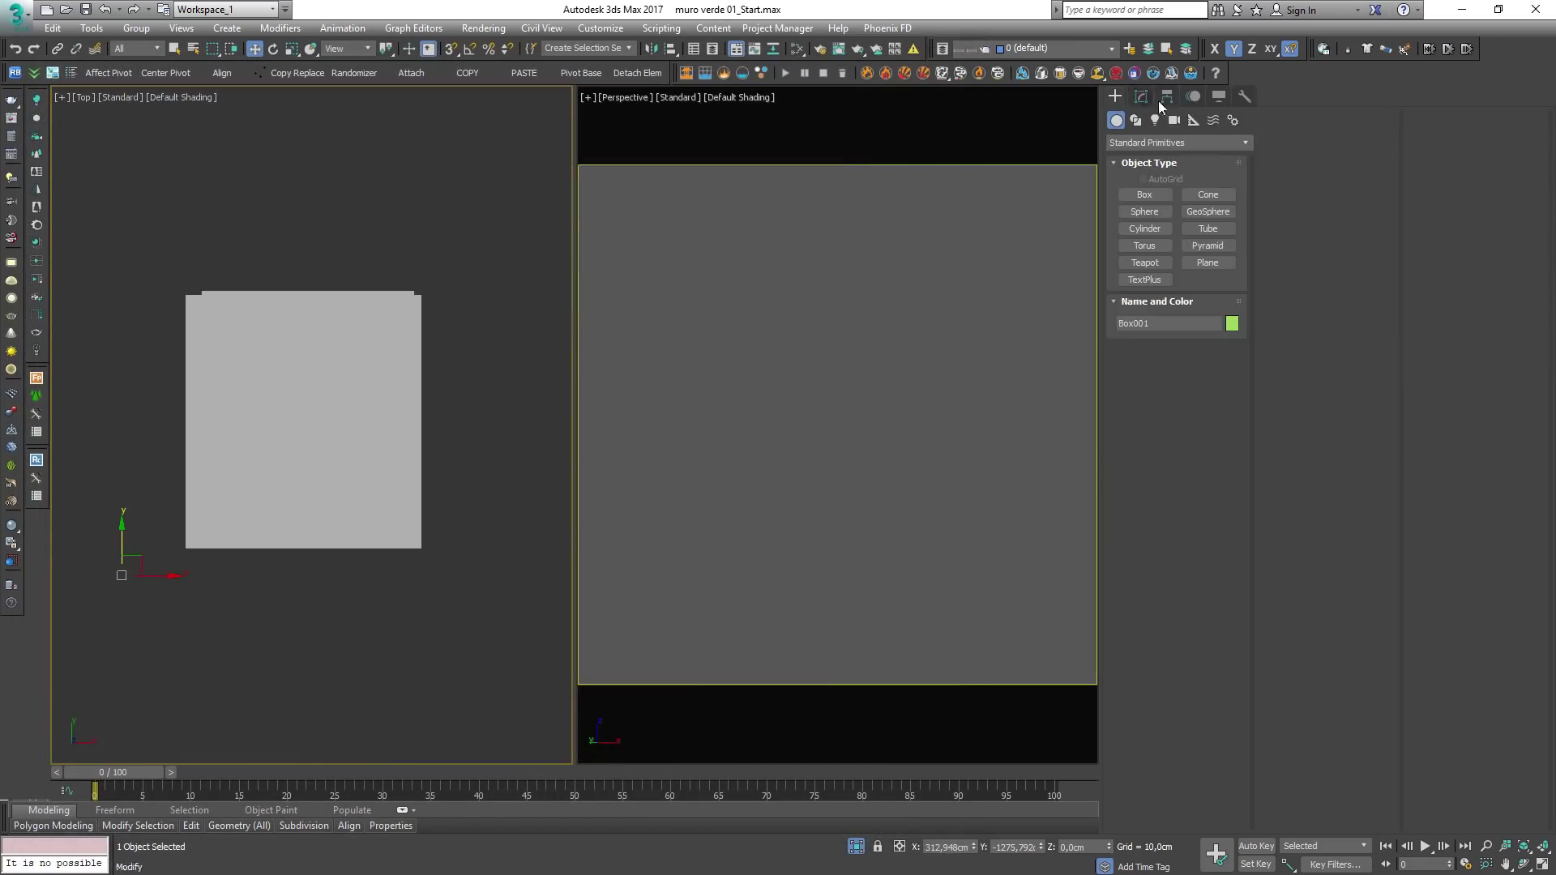
left_click(1173, 120)
left_click(1151, 143)
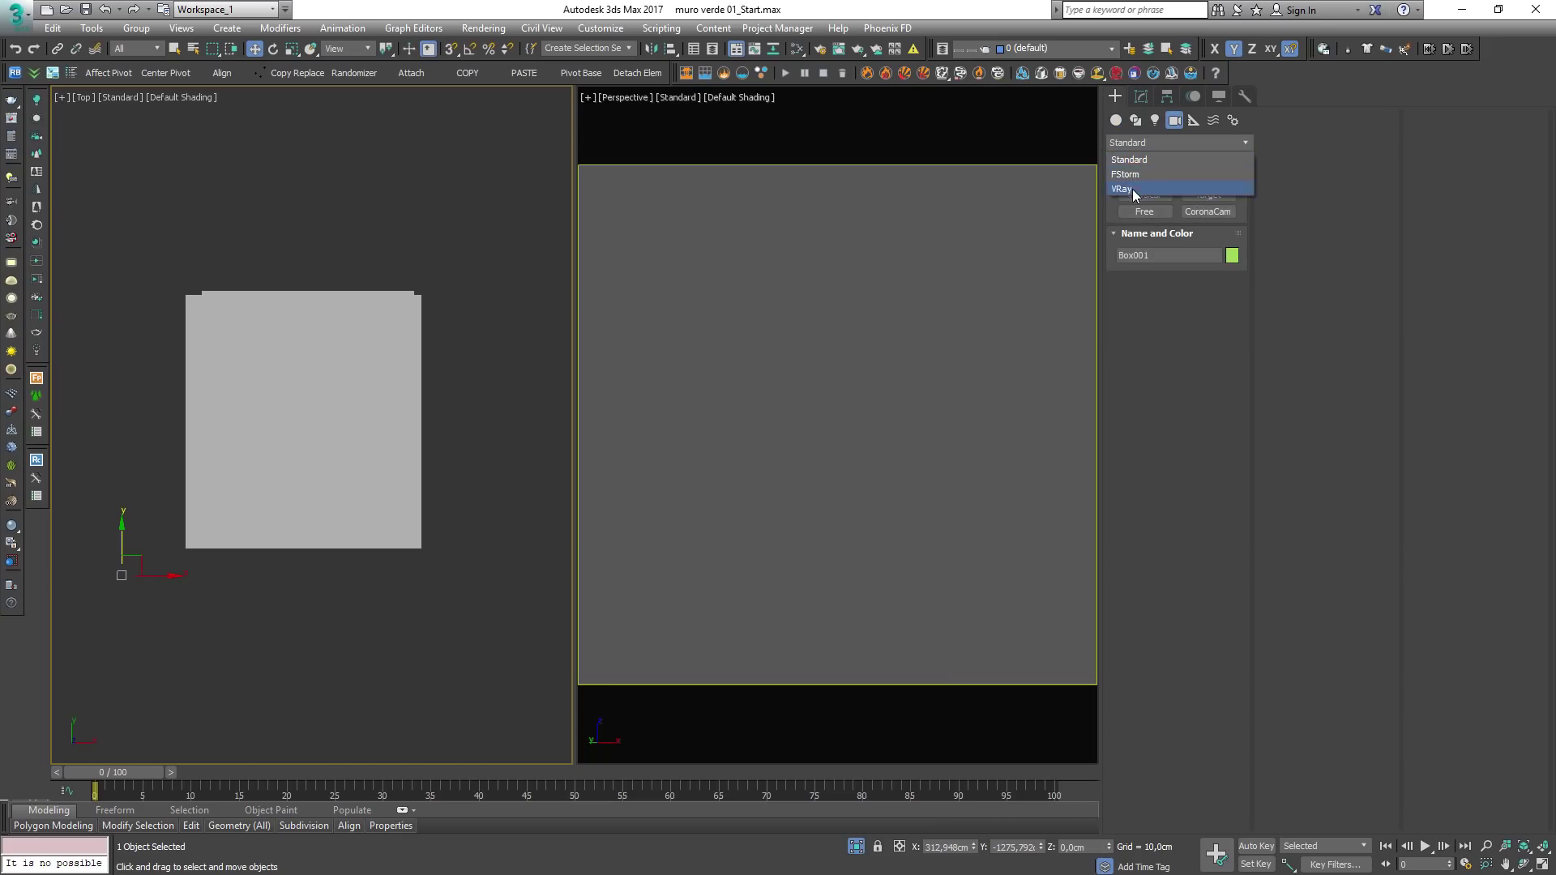
left_click(1131, 188)
left_click(1175, 142)
left_click(1129, 159)
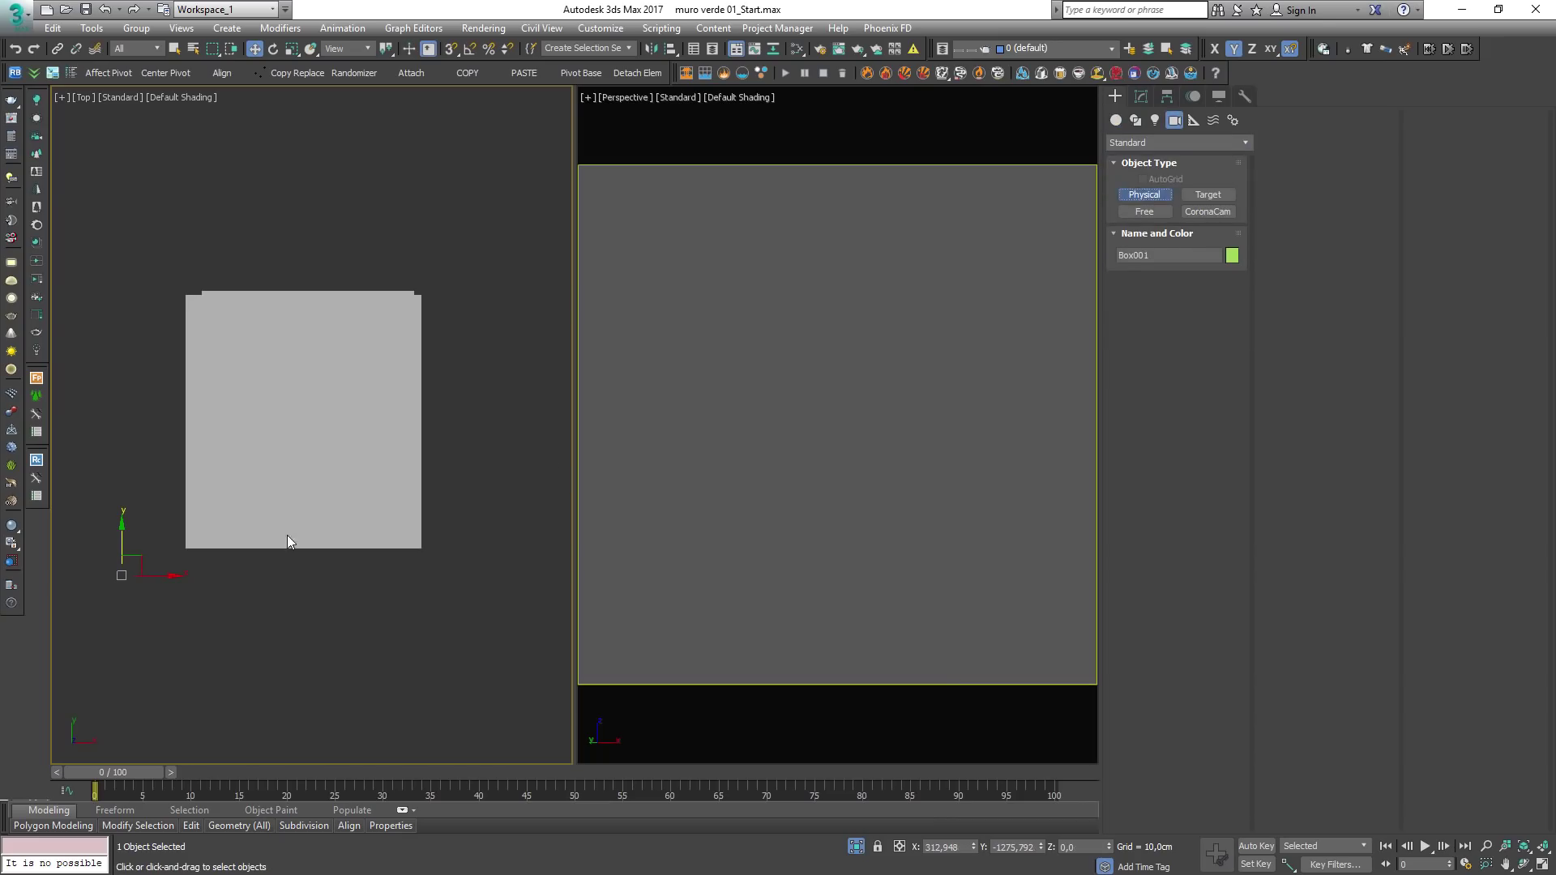
key("F3")
left_click_drag(348, 507, 347, 298)
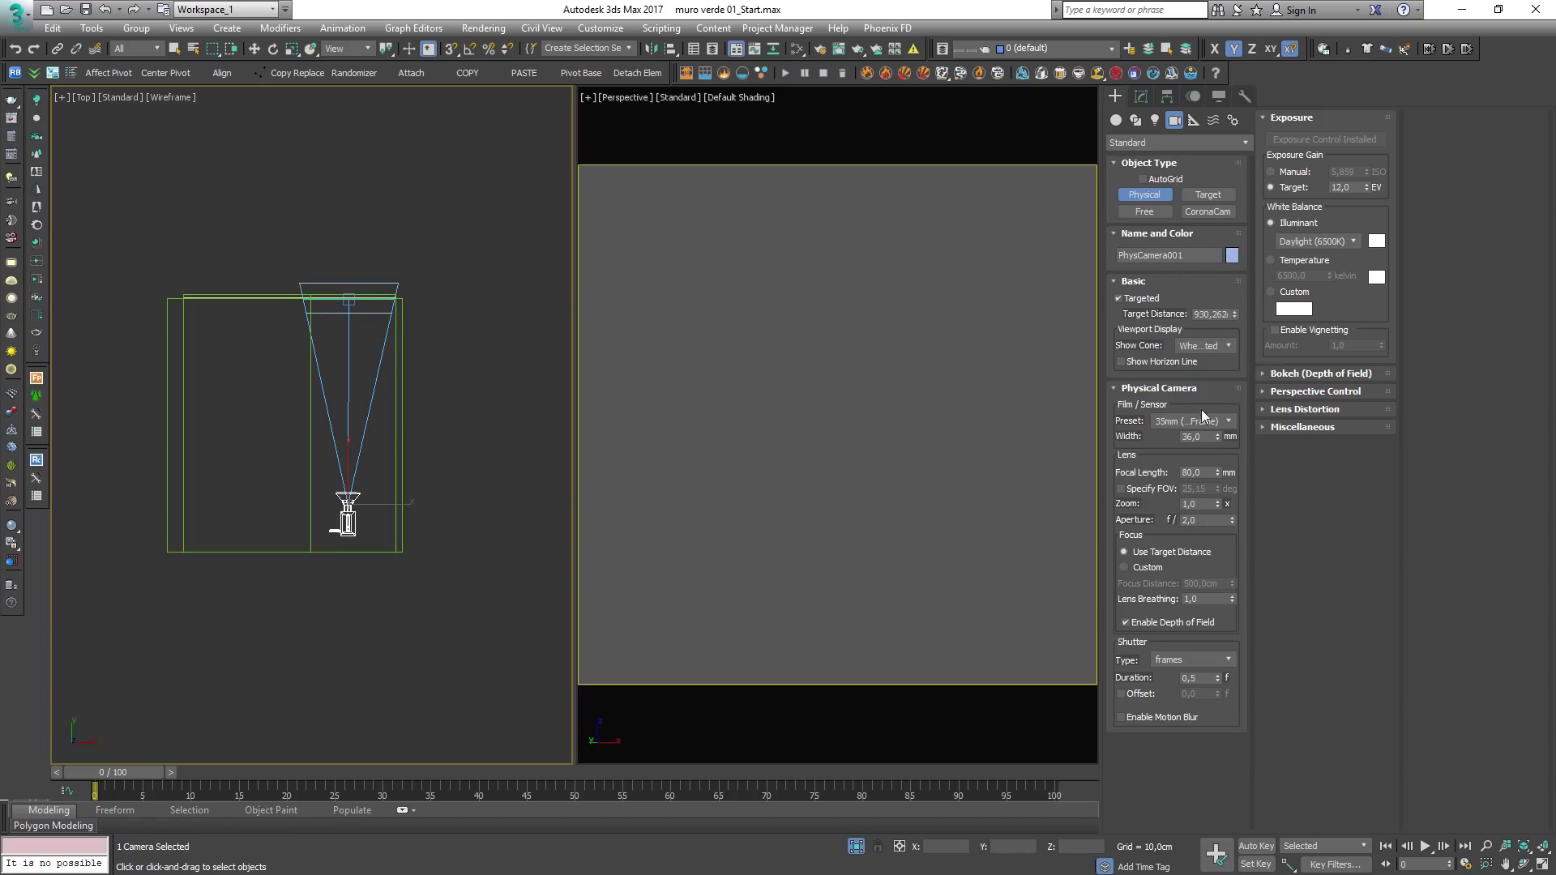
Step: Set the Physical camera's focal length to 35 mm and turn off its Targeted option
type("35")
key("Return")
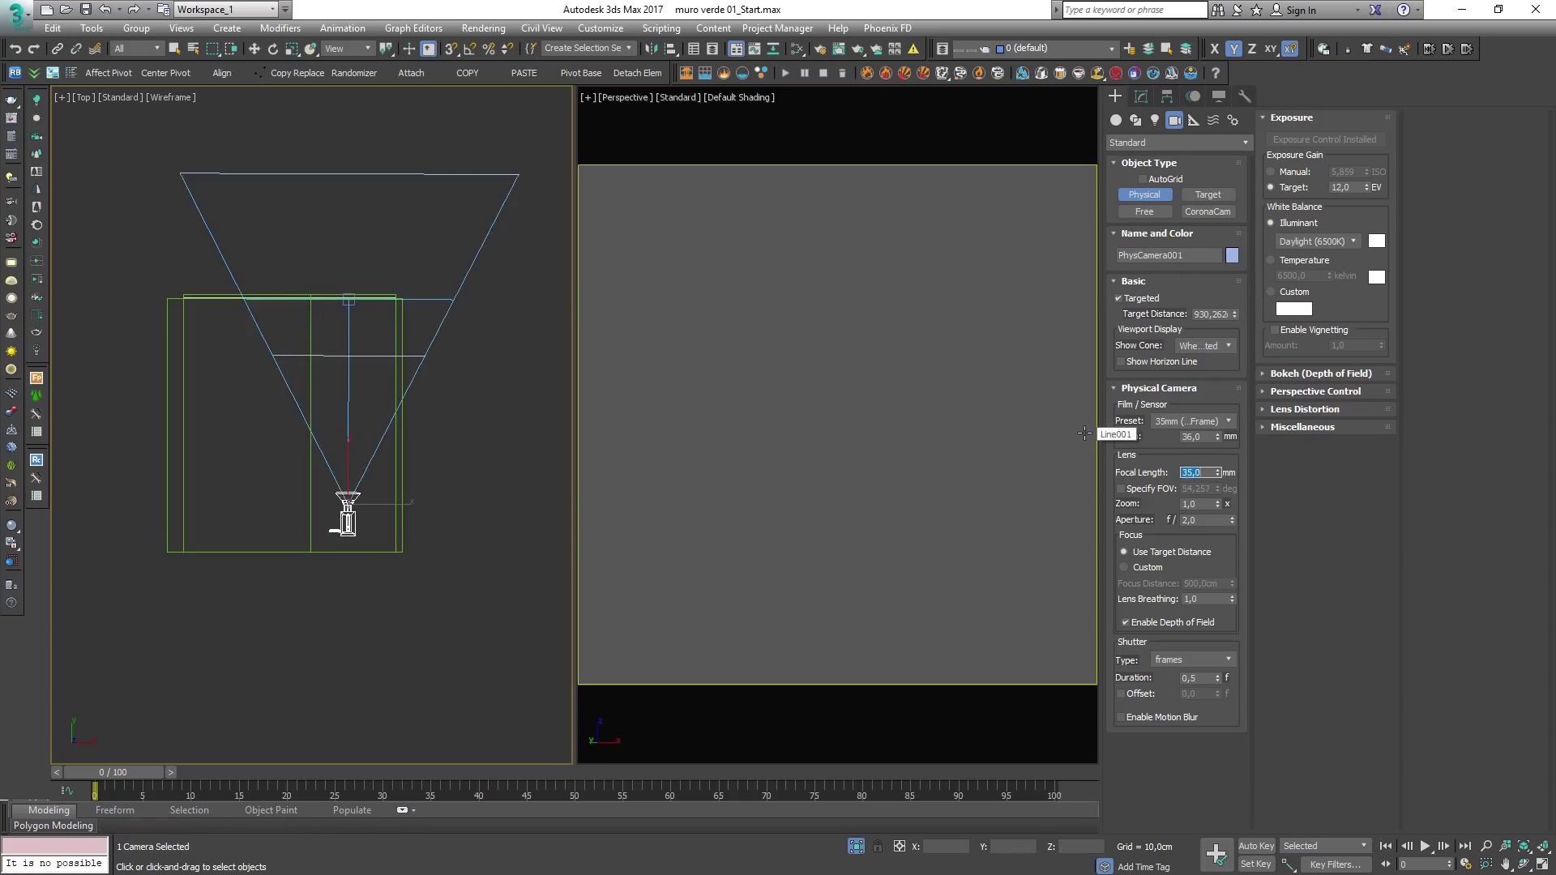
left_click(1140, 95)
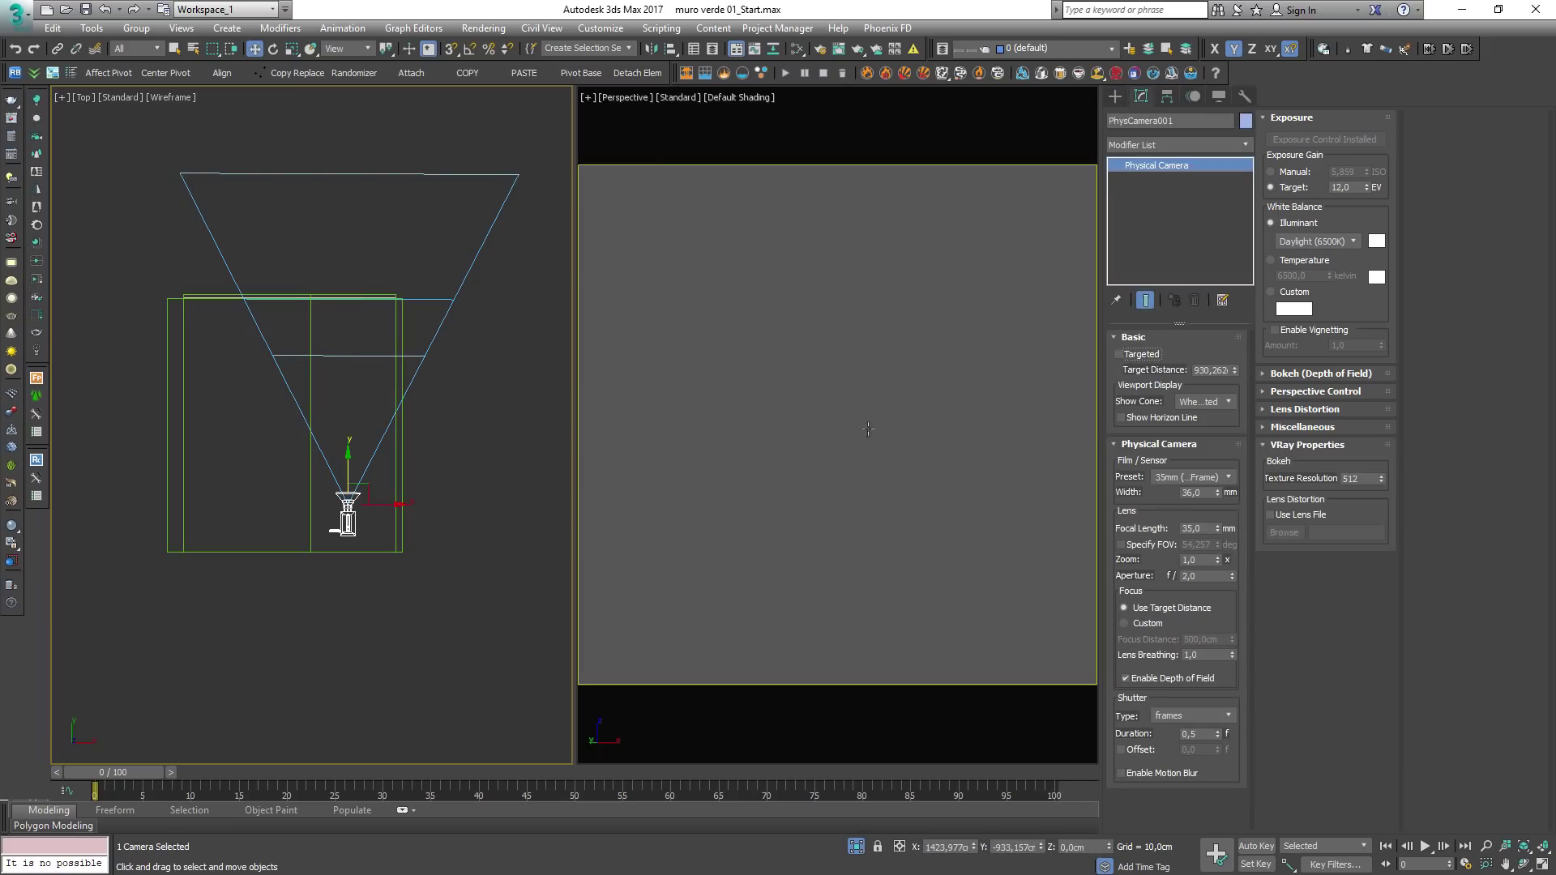
Step: Level the camera's world rotation at X 90, Y 0, Z 0 and reframe the back wall through the camera view
right_click(273, 48)
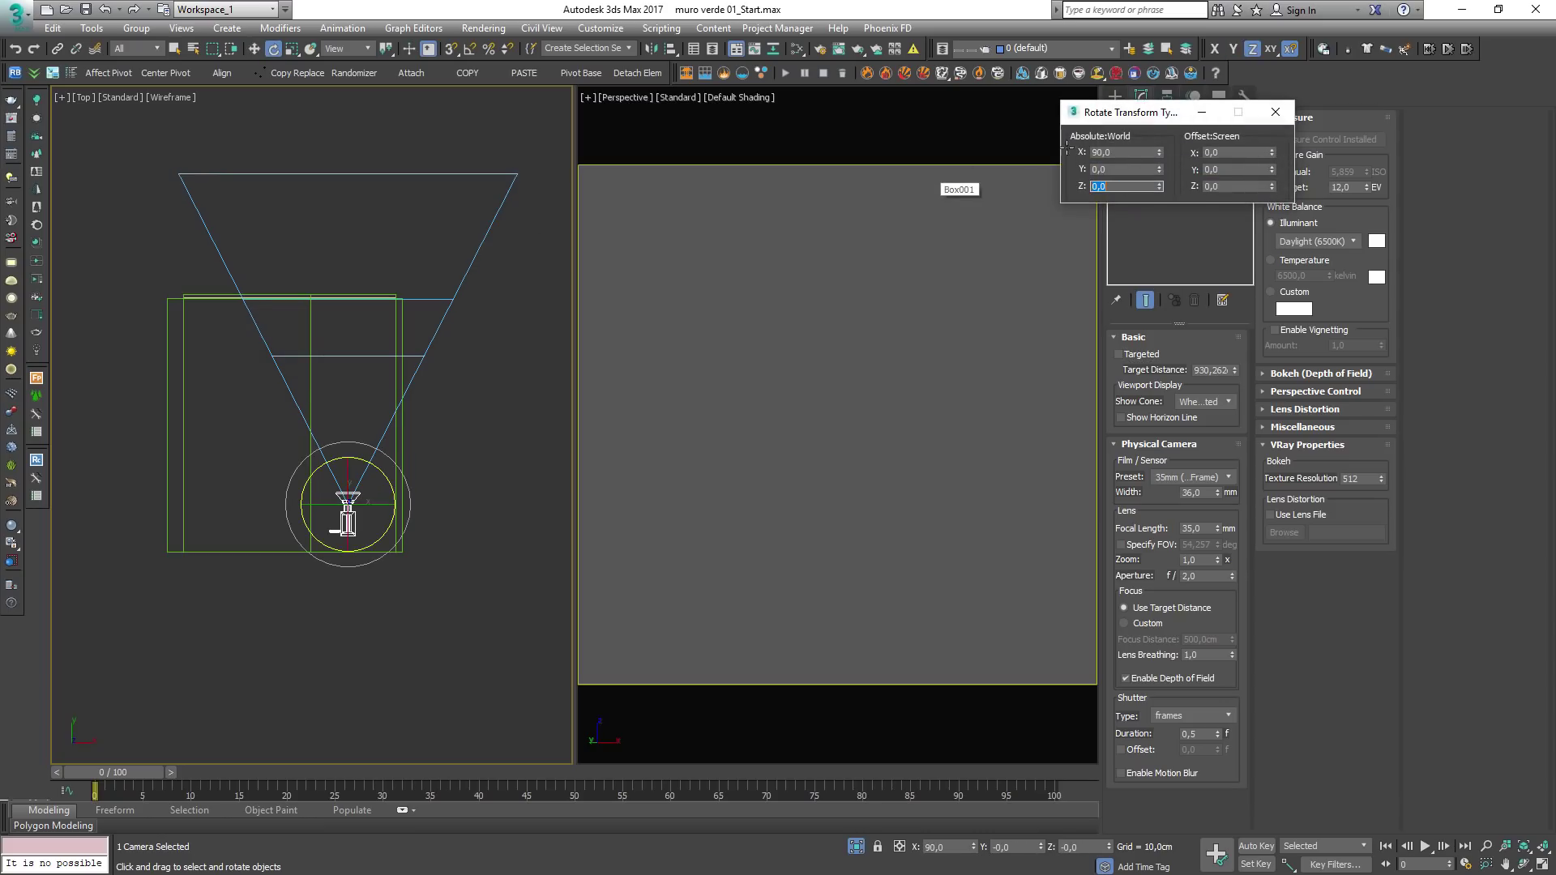
left_click(1274, 113)
key("c")
mouse_move(812, 402)
middle_mouse_down()
mouse_move(824, 347)
mouse_move(836, 389)
mouse_move(815, 419)
middle_mouse_up()
scroll(944, 489, "up", 6)
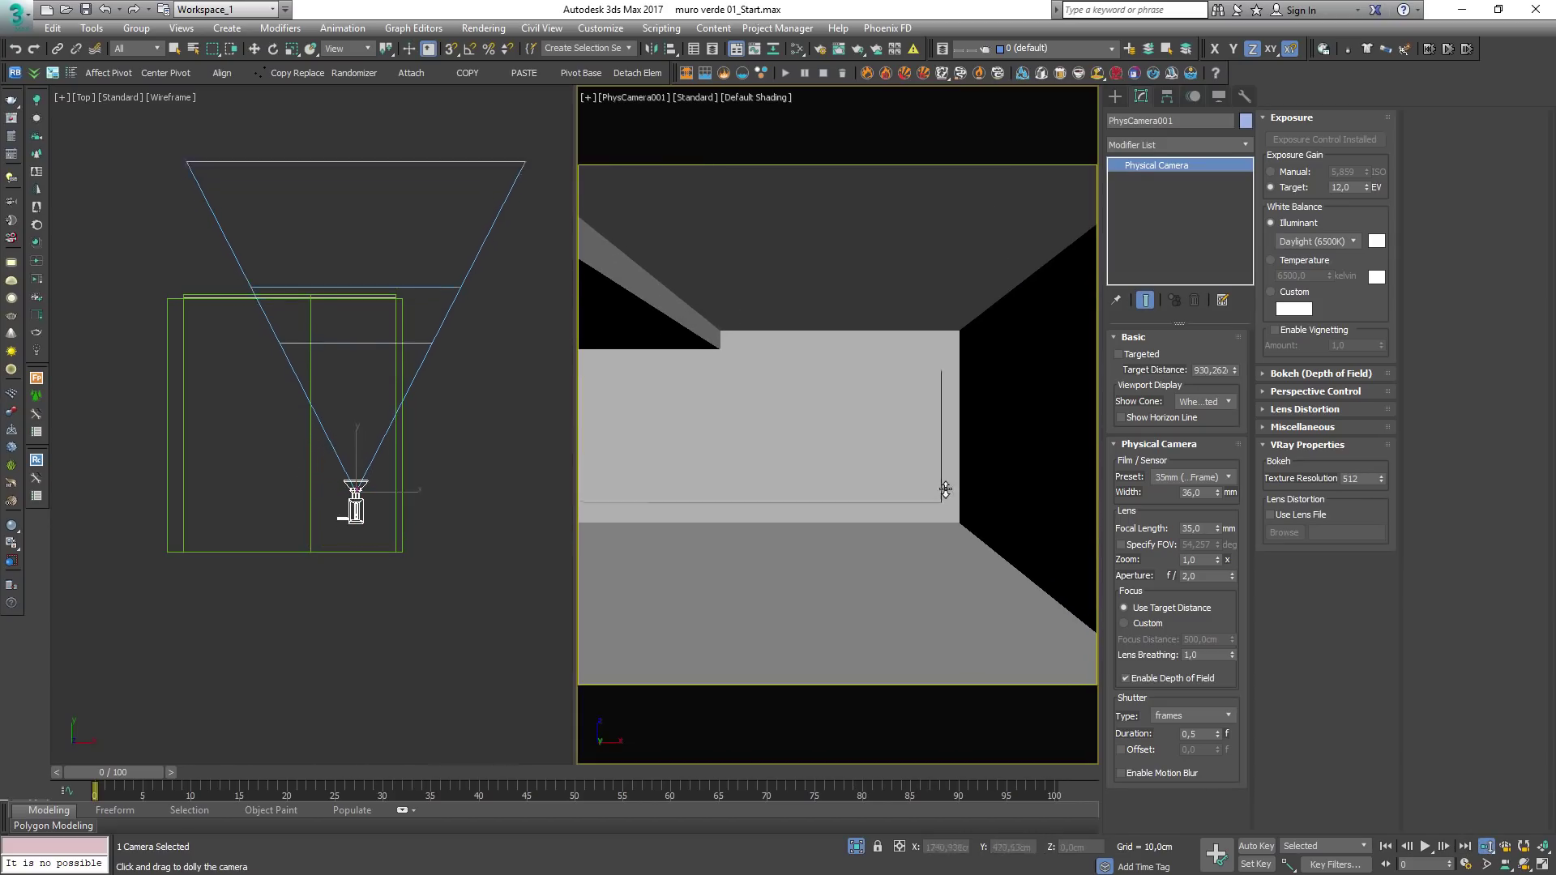
Step: Unhide all hidden scene objects and clear the selection
right_click(501, 377)
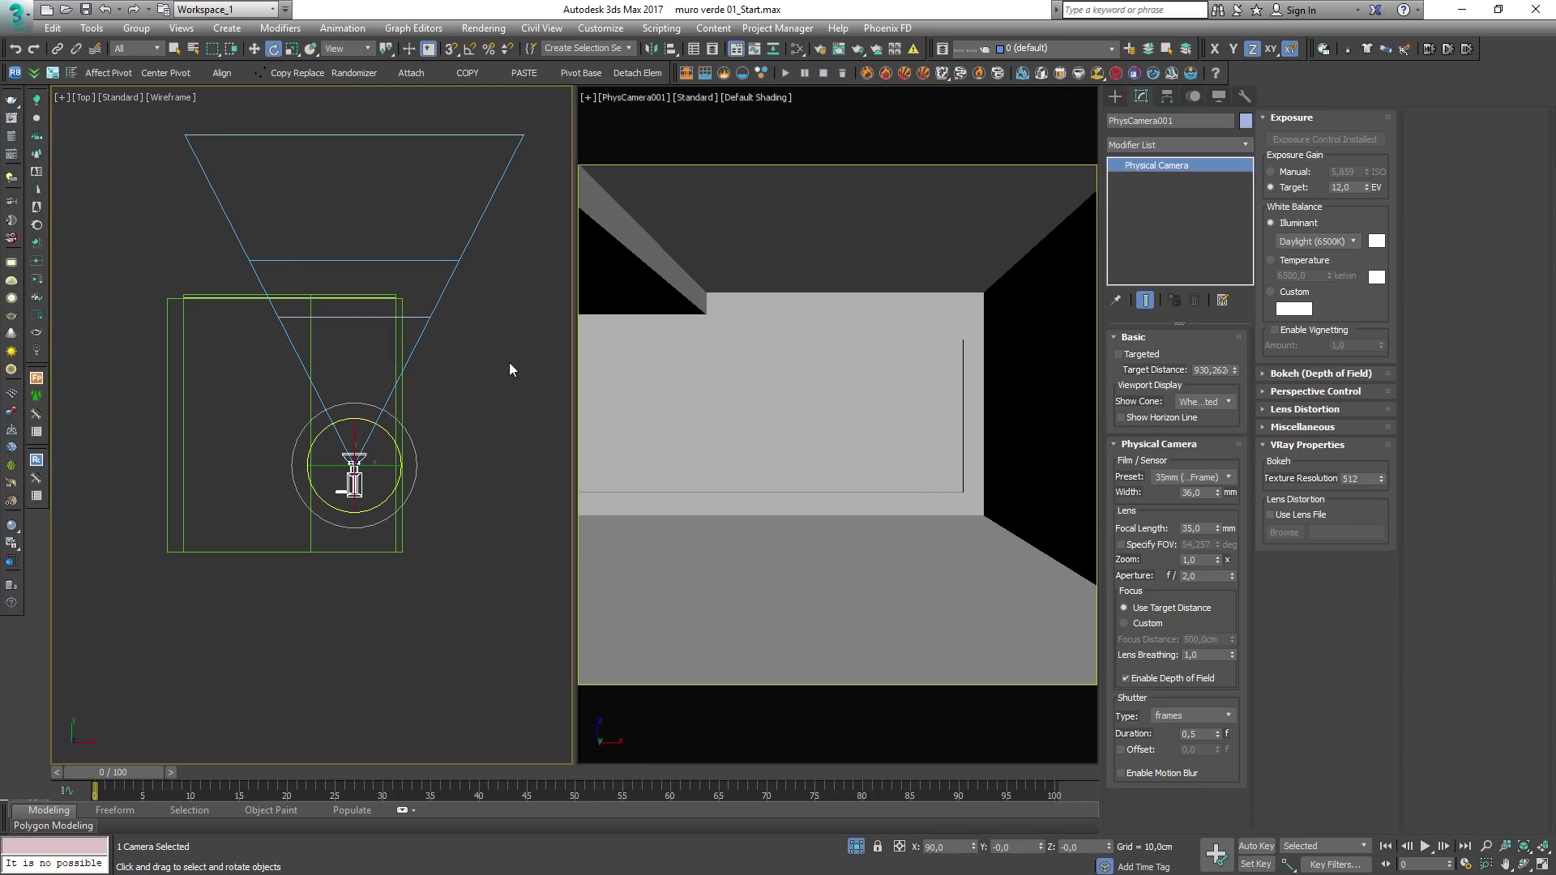
right_click(496, 328)
left_click(535, 261)
left_click(801, 492)
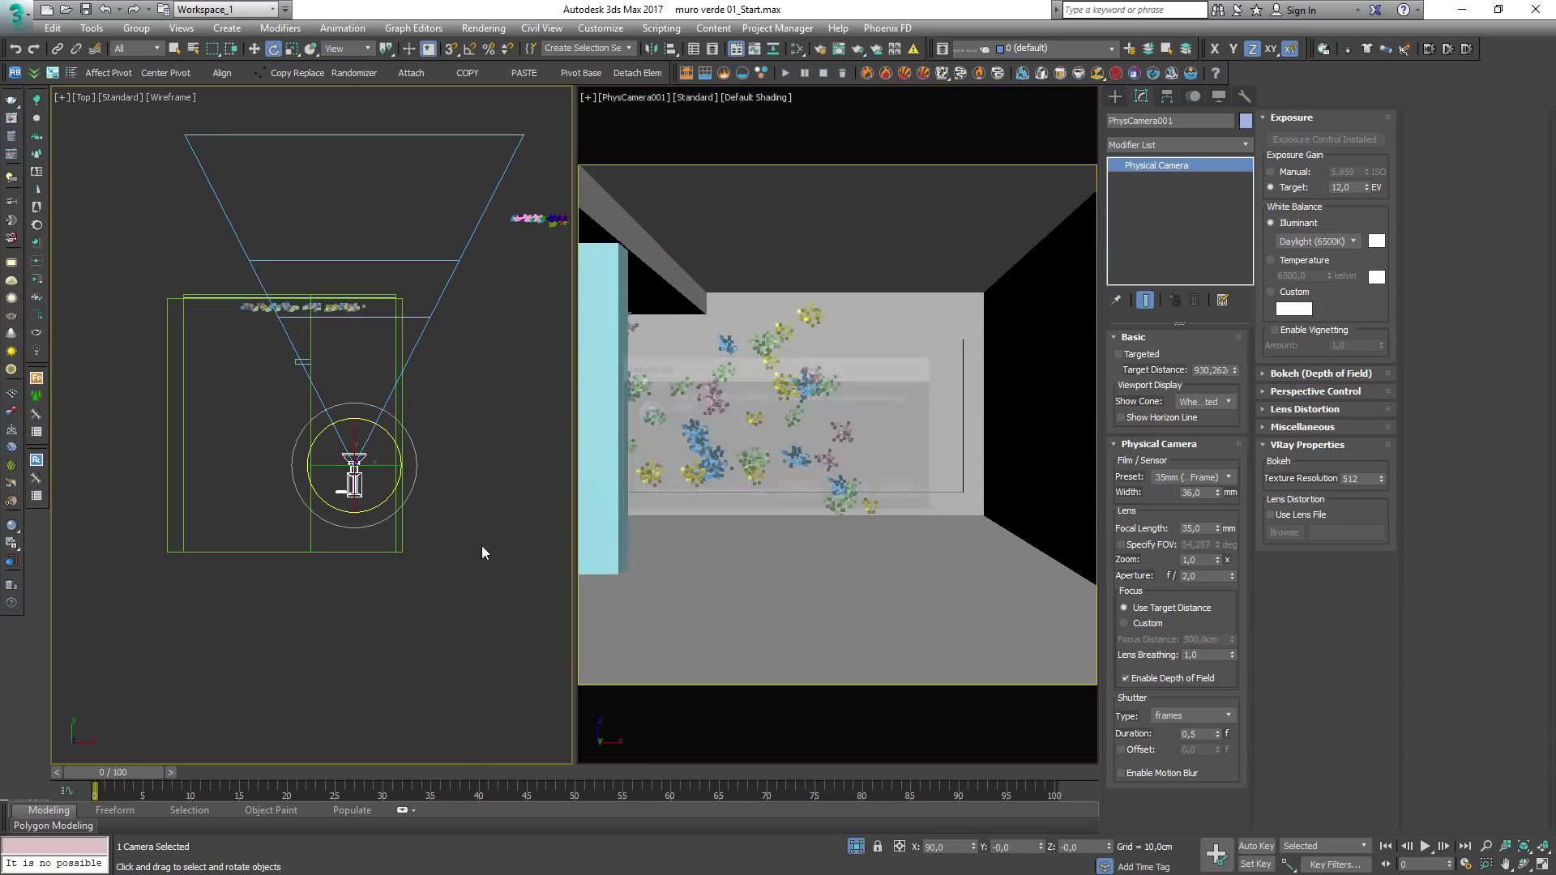
left_click(496, 495)
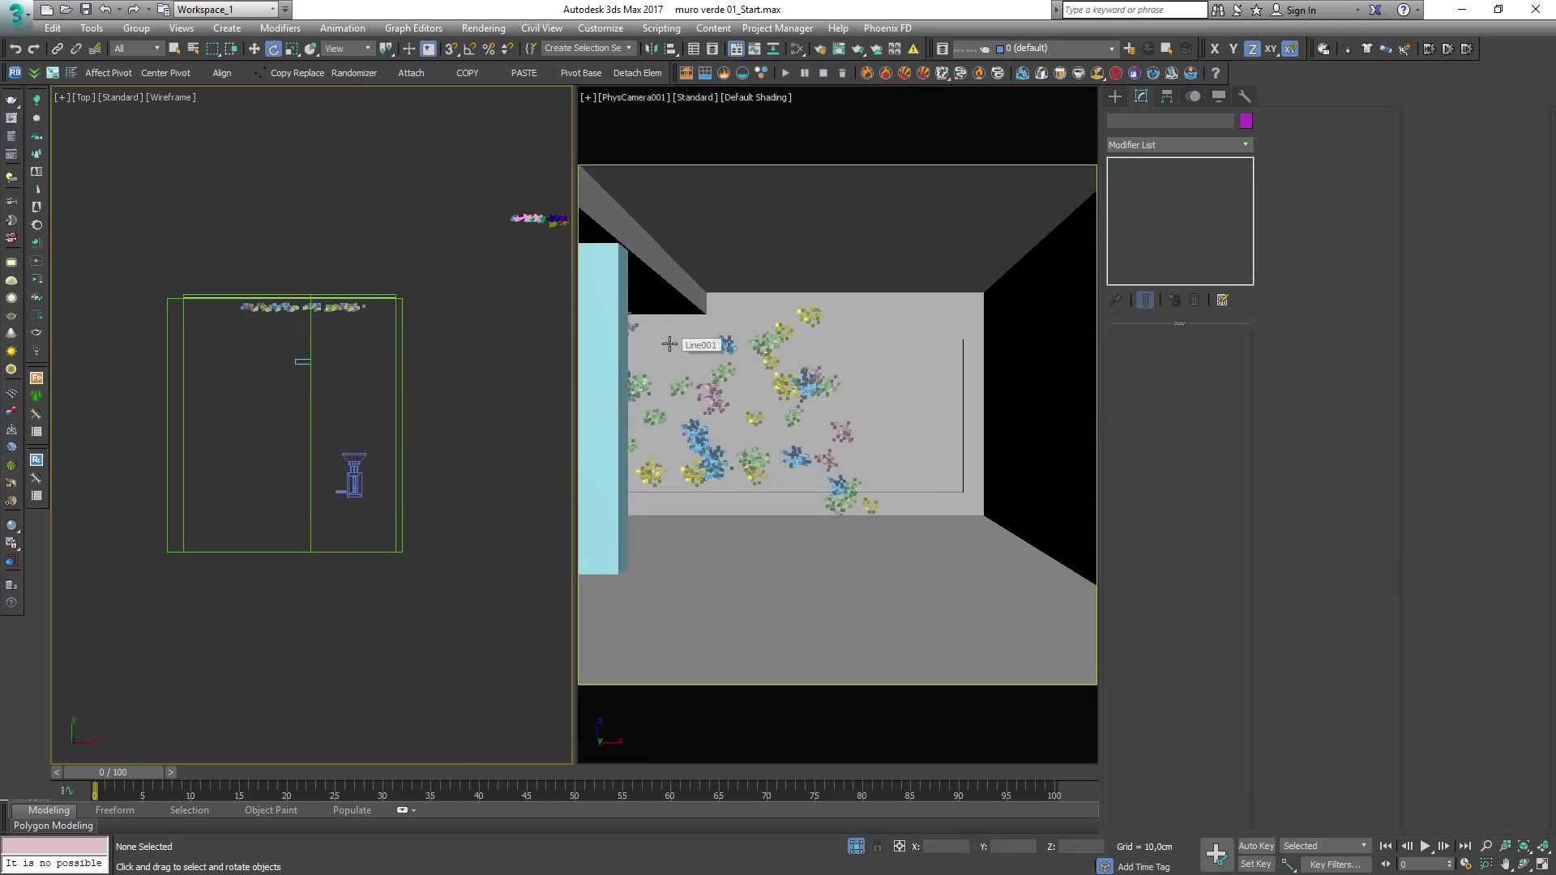
Step: Select the Forest object and turn on Auto in its Surfaces settings, without switching to Custom Edit mode
right_click(851, 239)
key("F3")
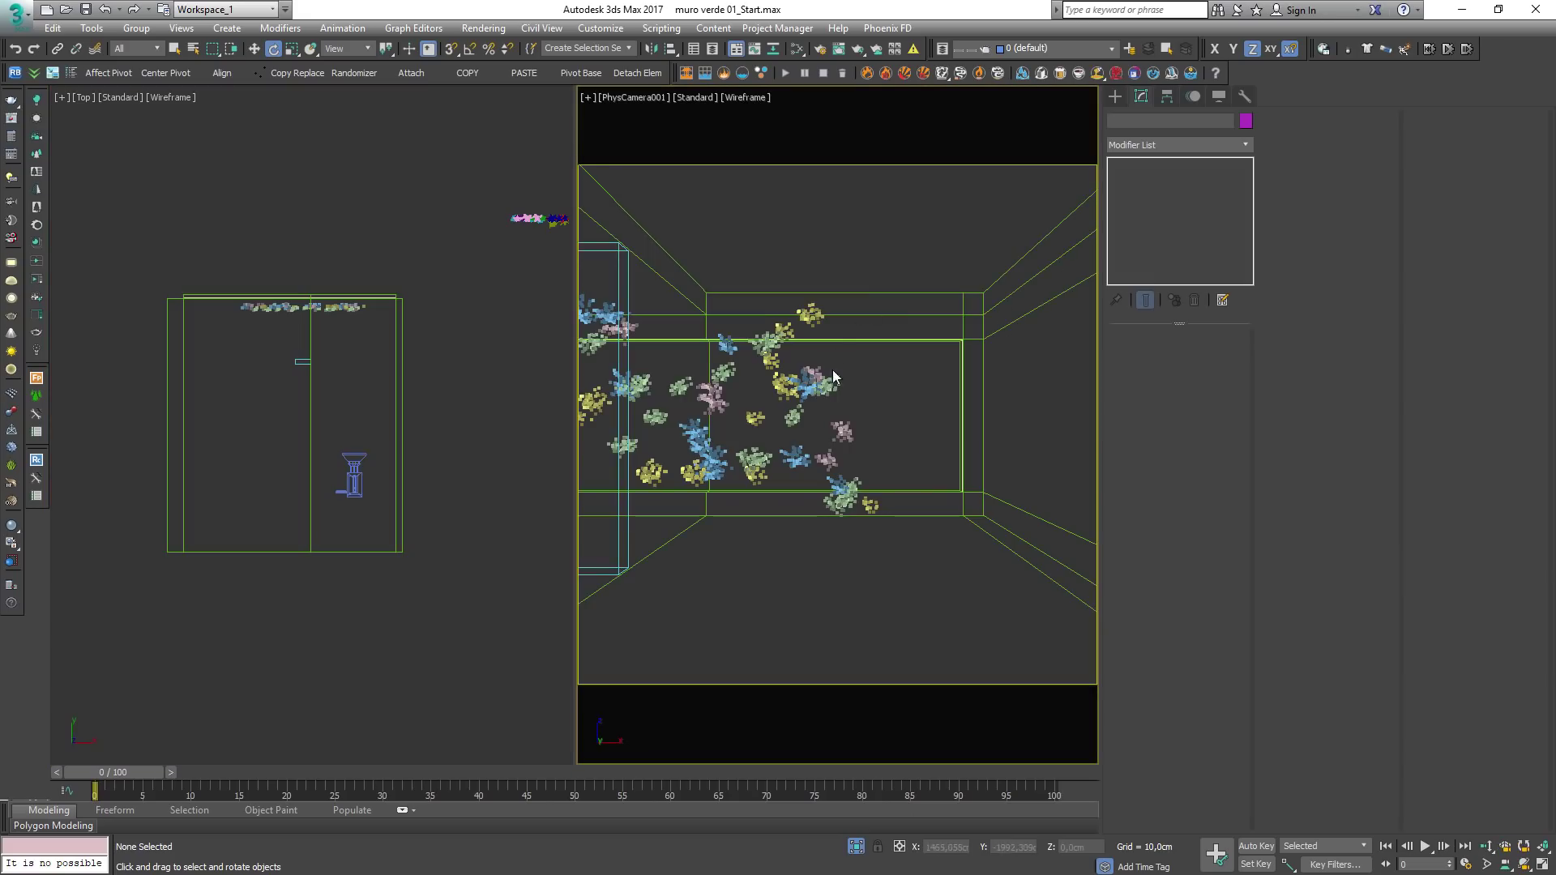
left_click(814, 381)
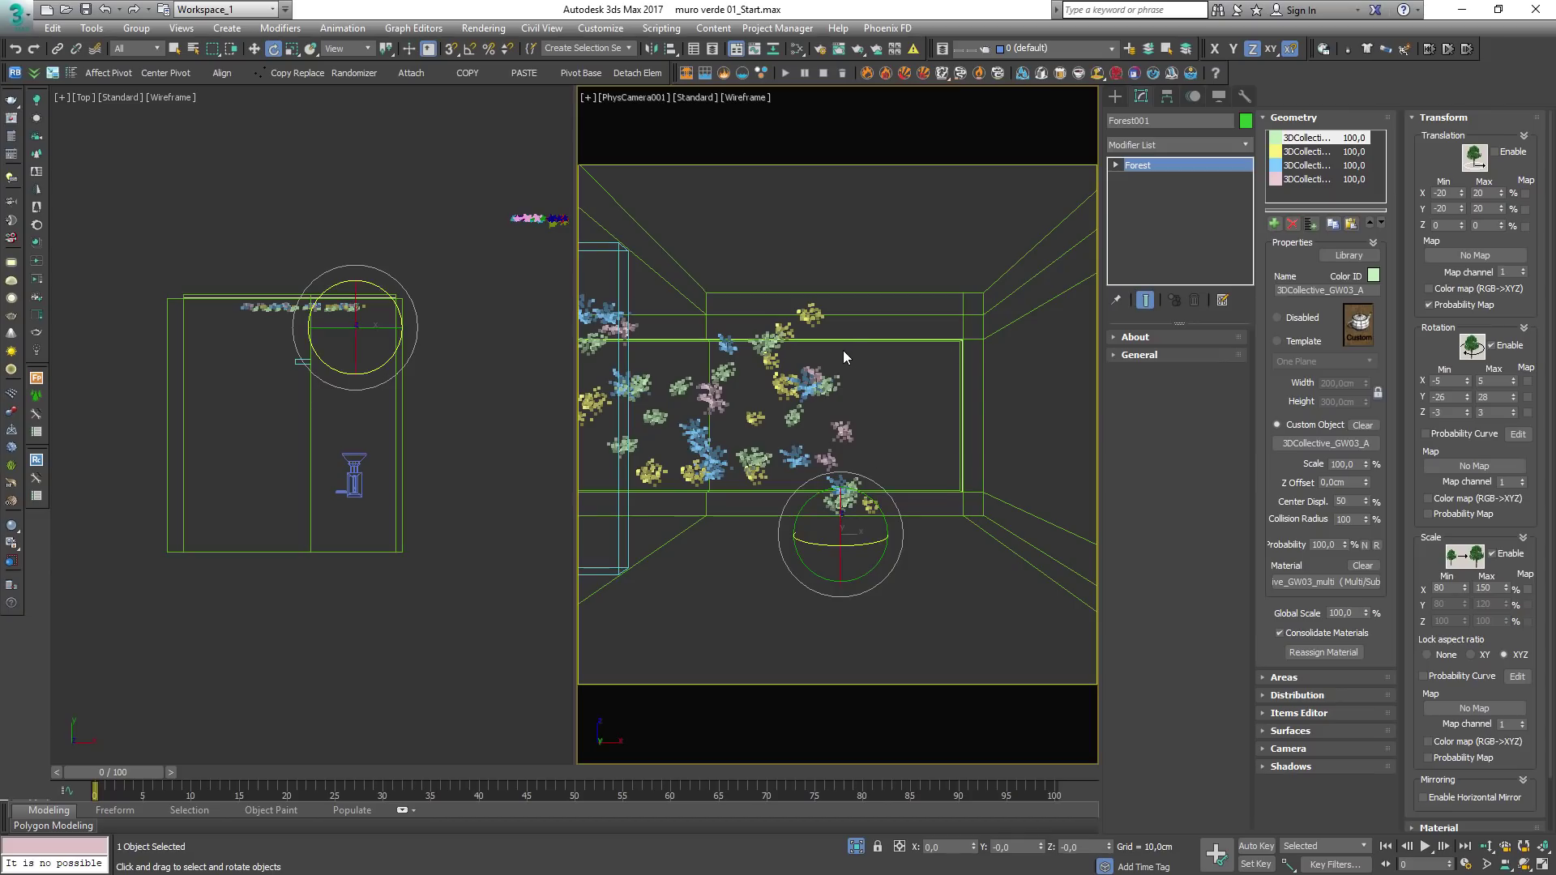
left_click(1293, 117)
left_click(1310, 121)
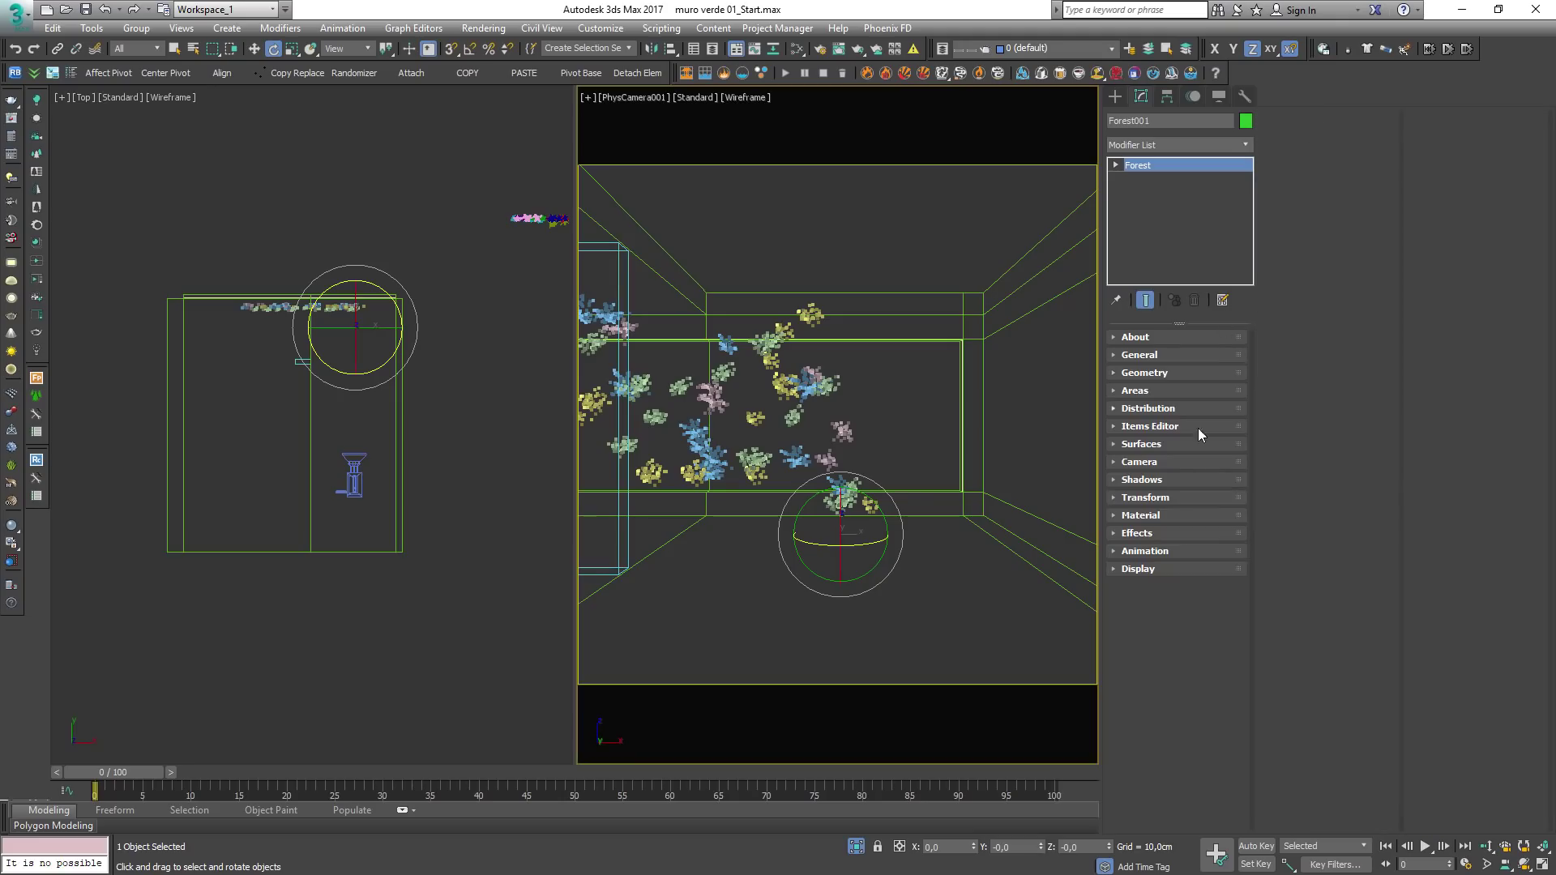
left_click(1139, 444)
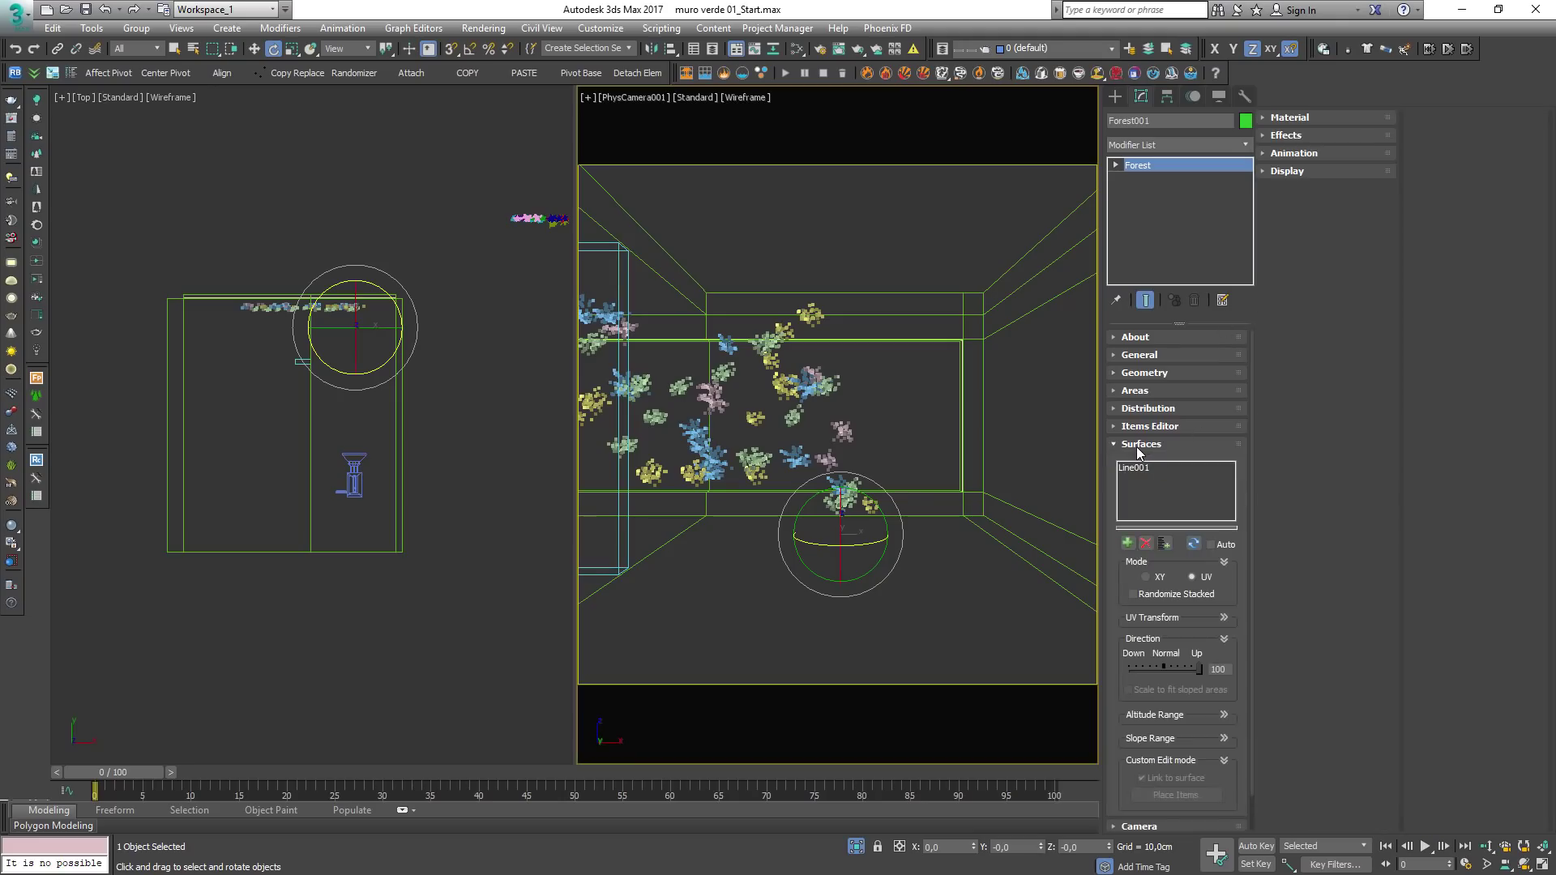
left_click(1211, 544)
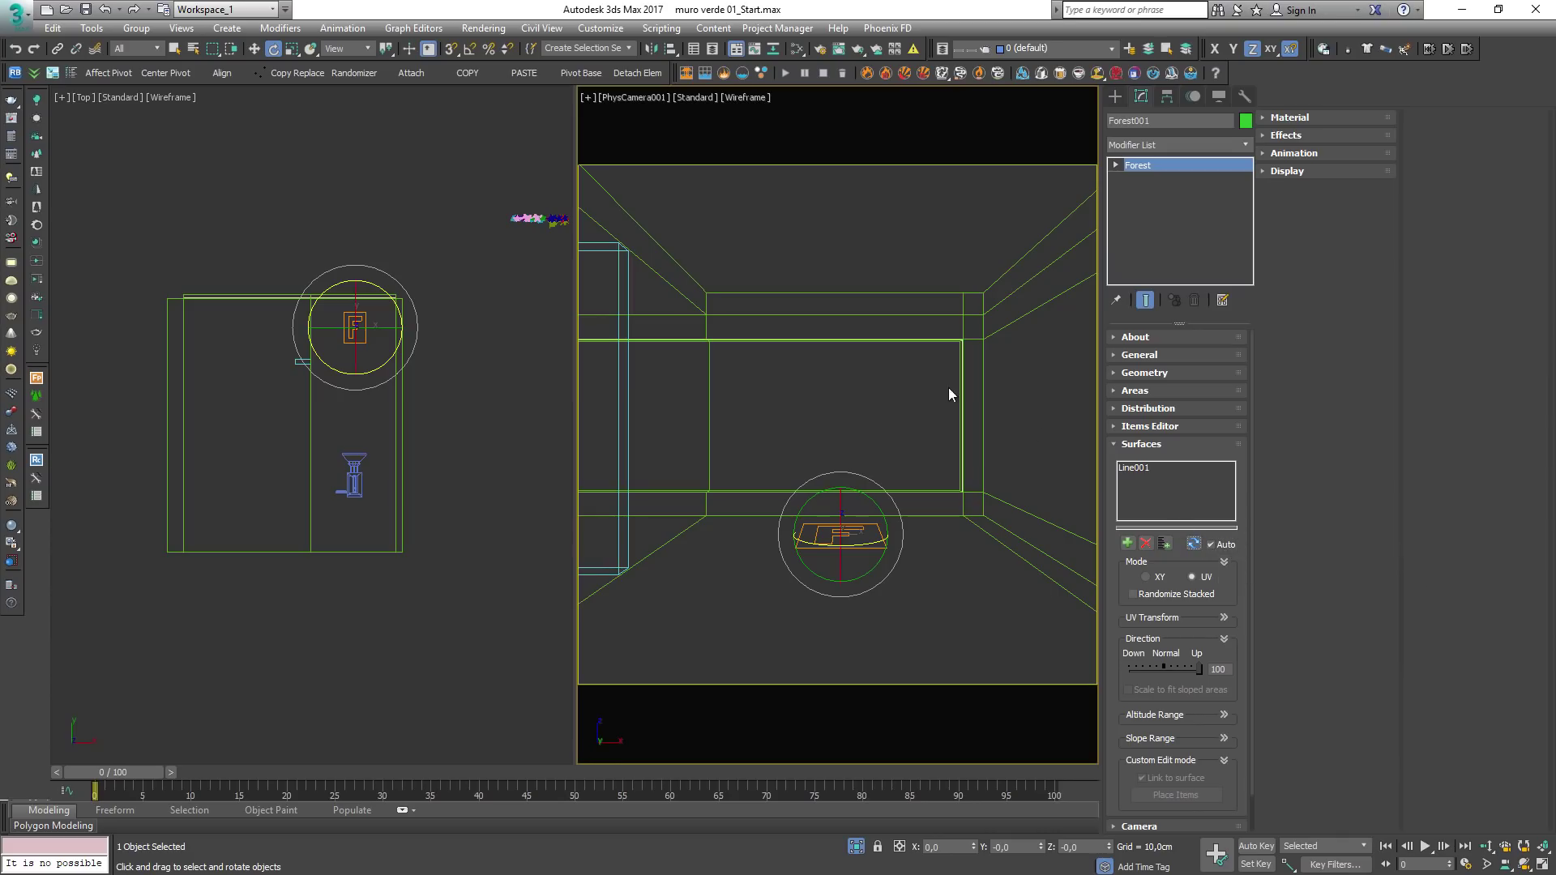
key("w")
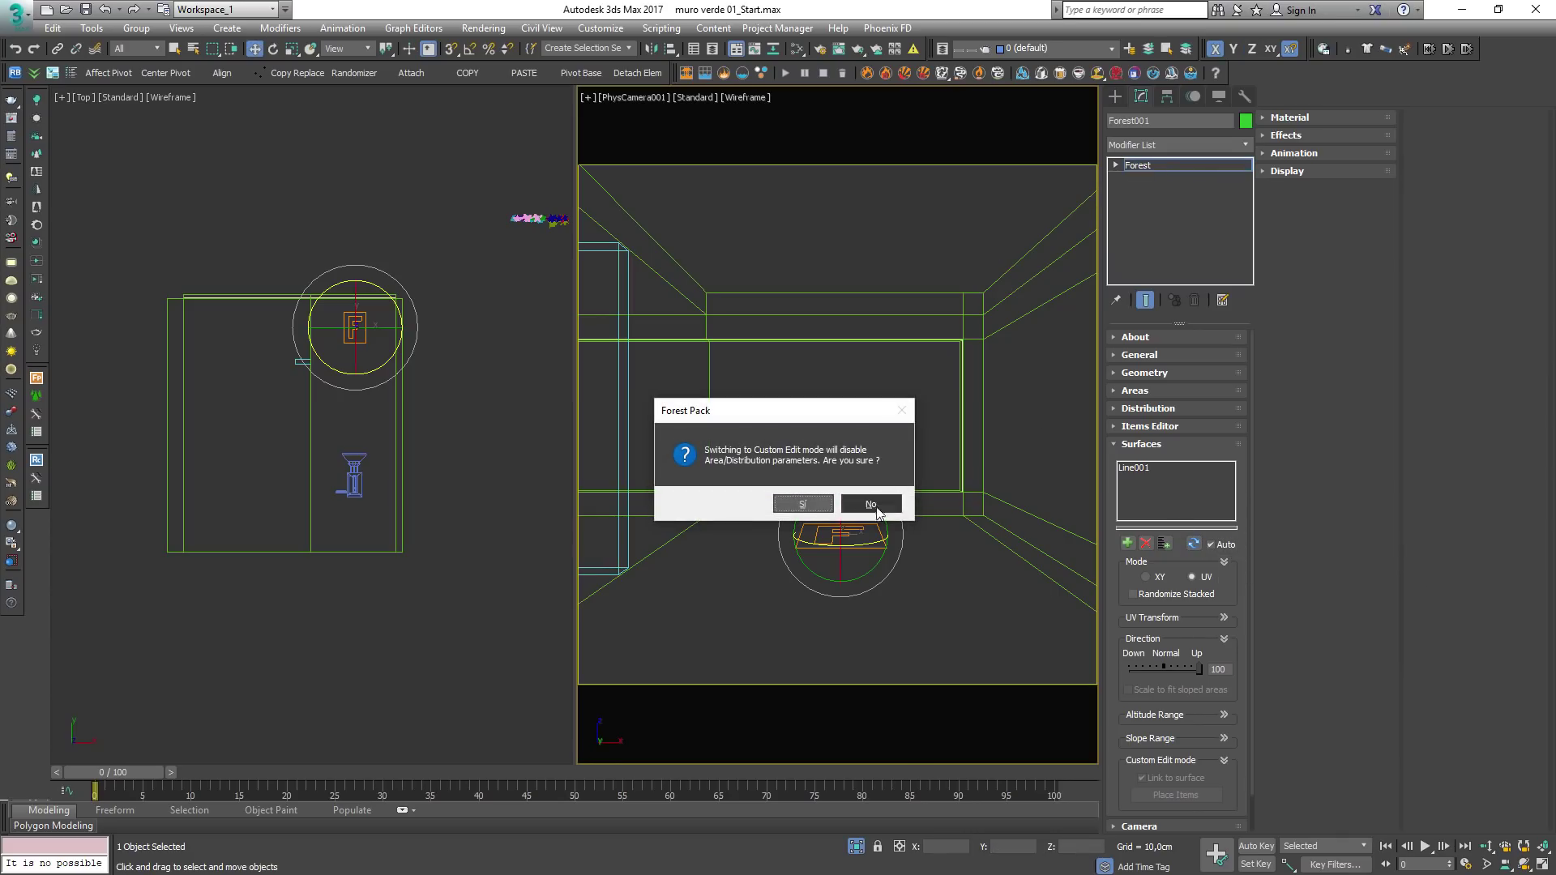
left_click(870, 504)
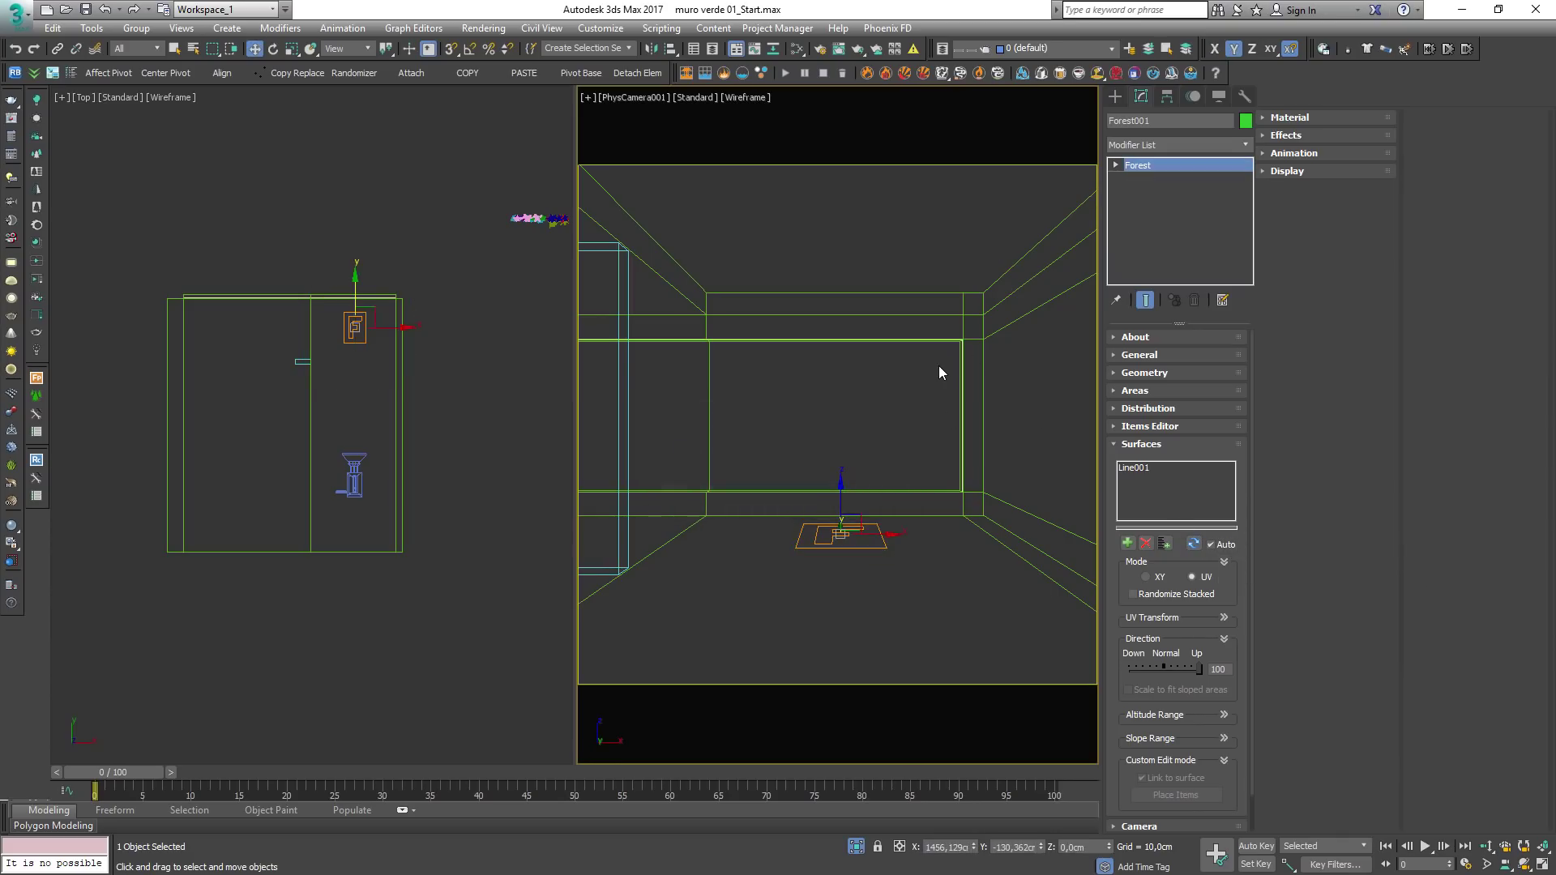
Step: Add a UVW Map modifier to the wall plane in the recess and set its mapping to Box
key("F3")
left_click(914, 386)
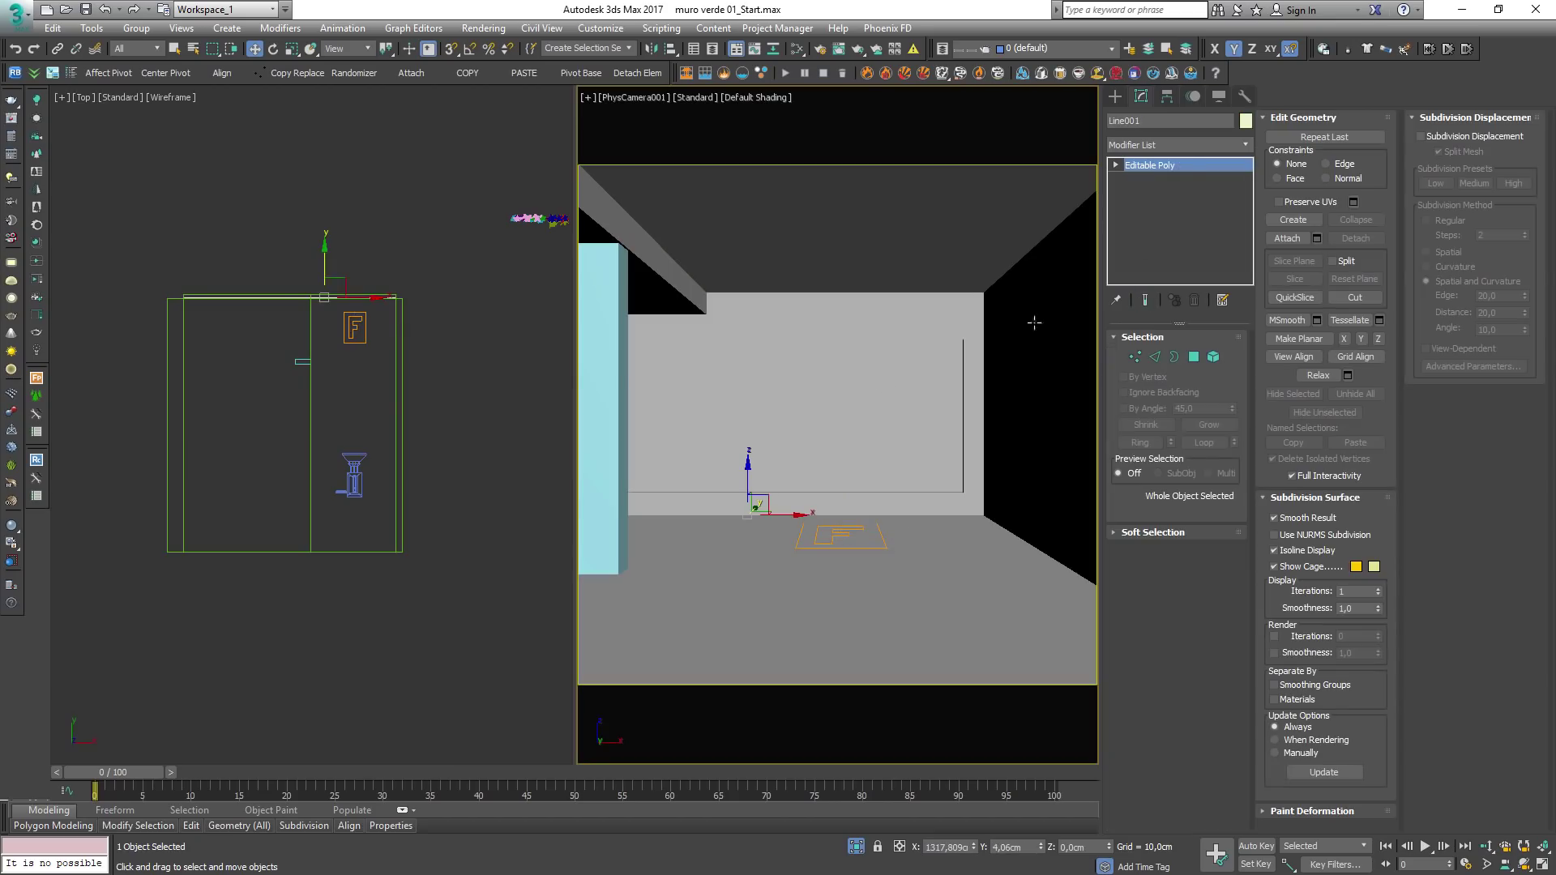
left_click(1185, 144)
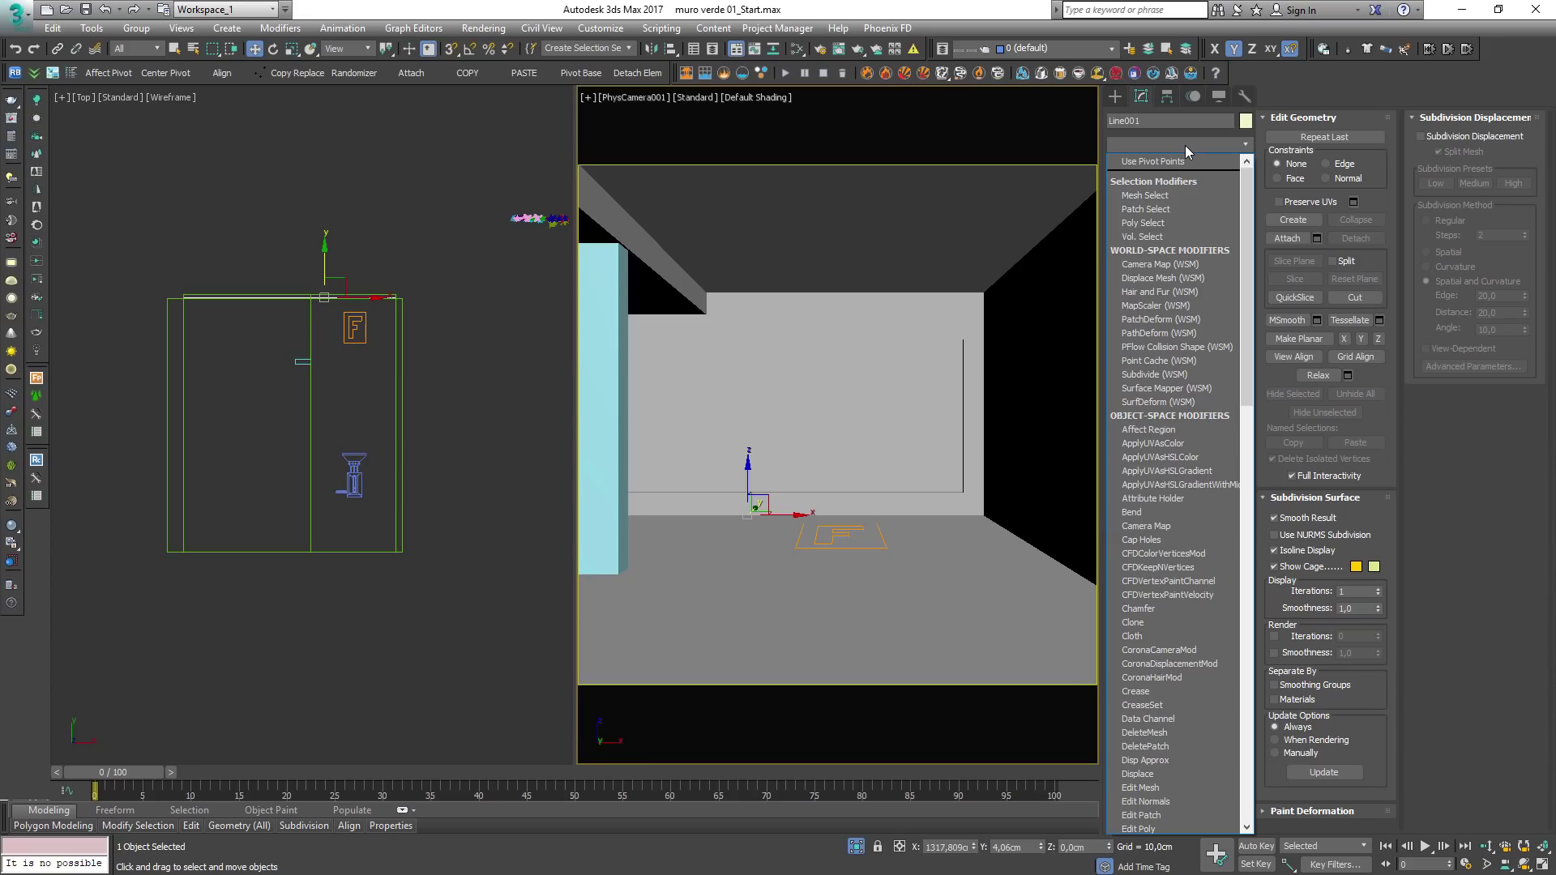
type("uvw")
key("Return")
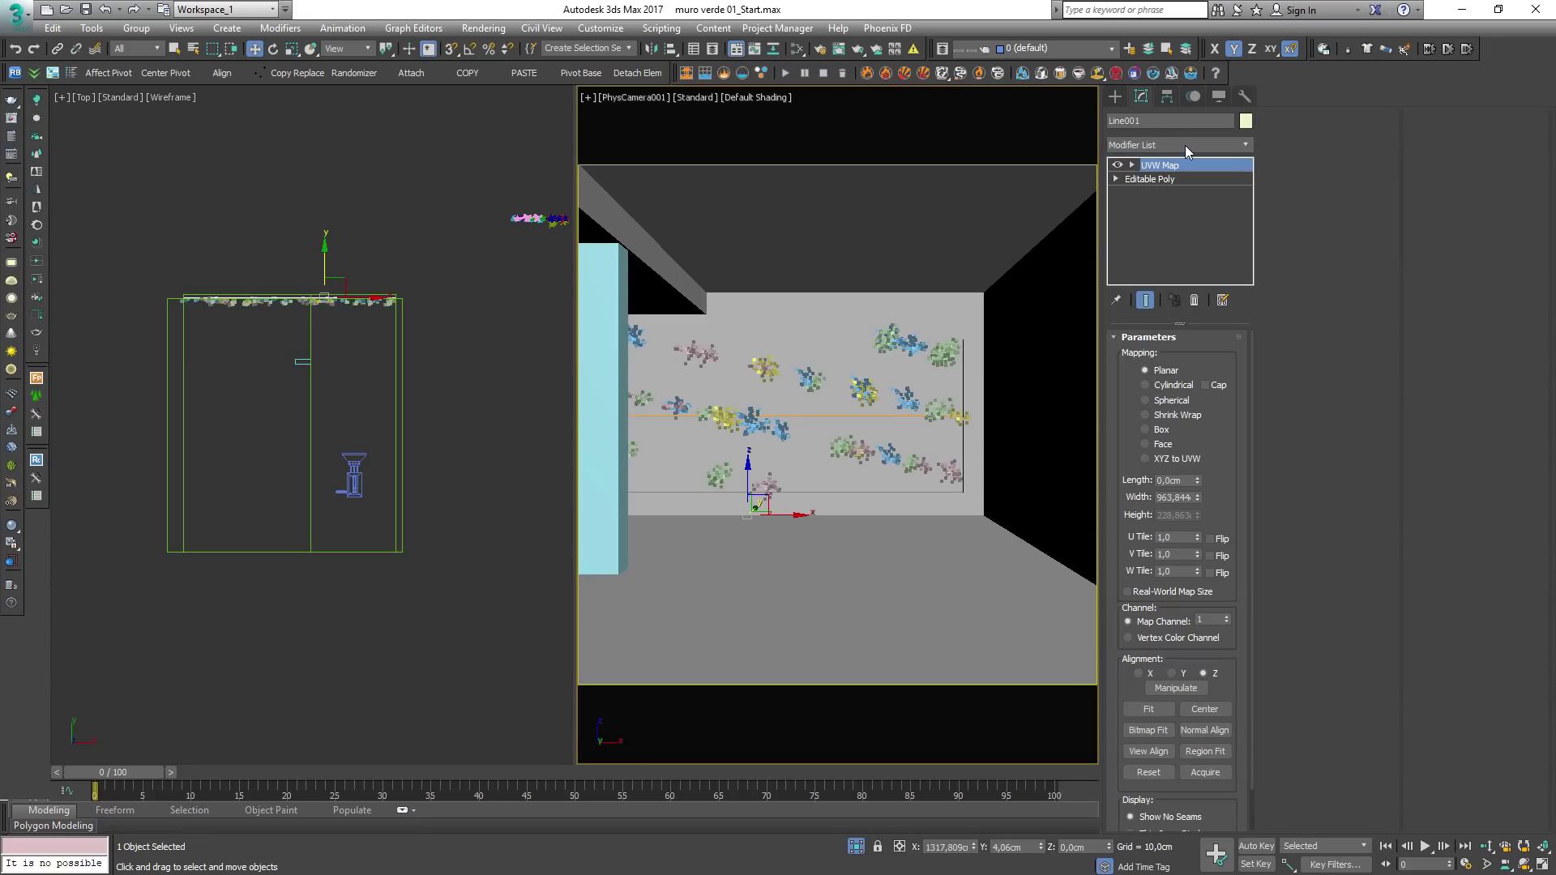
left_click(1159, 430)
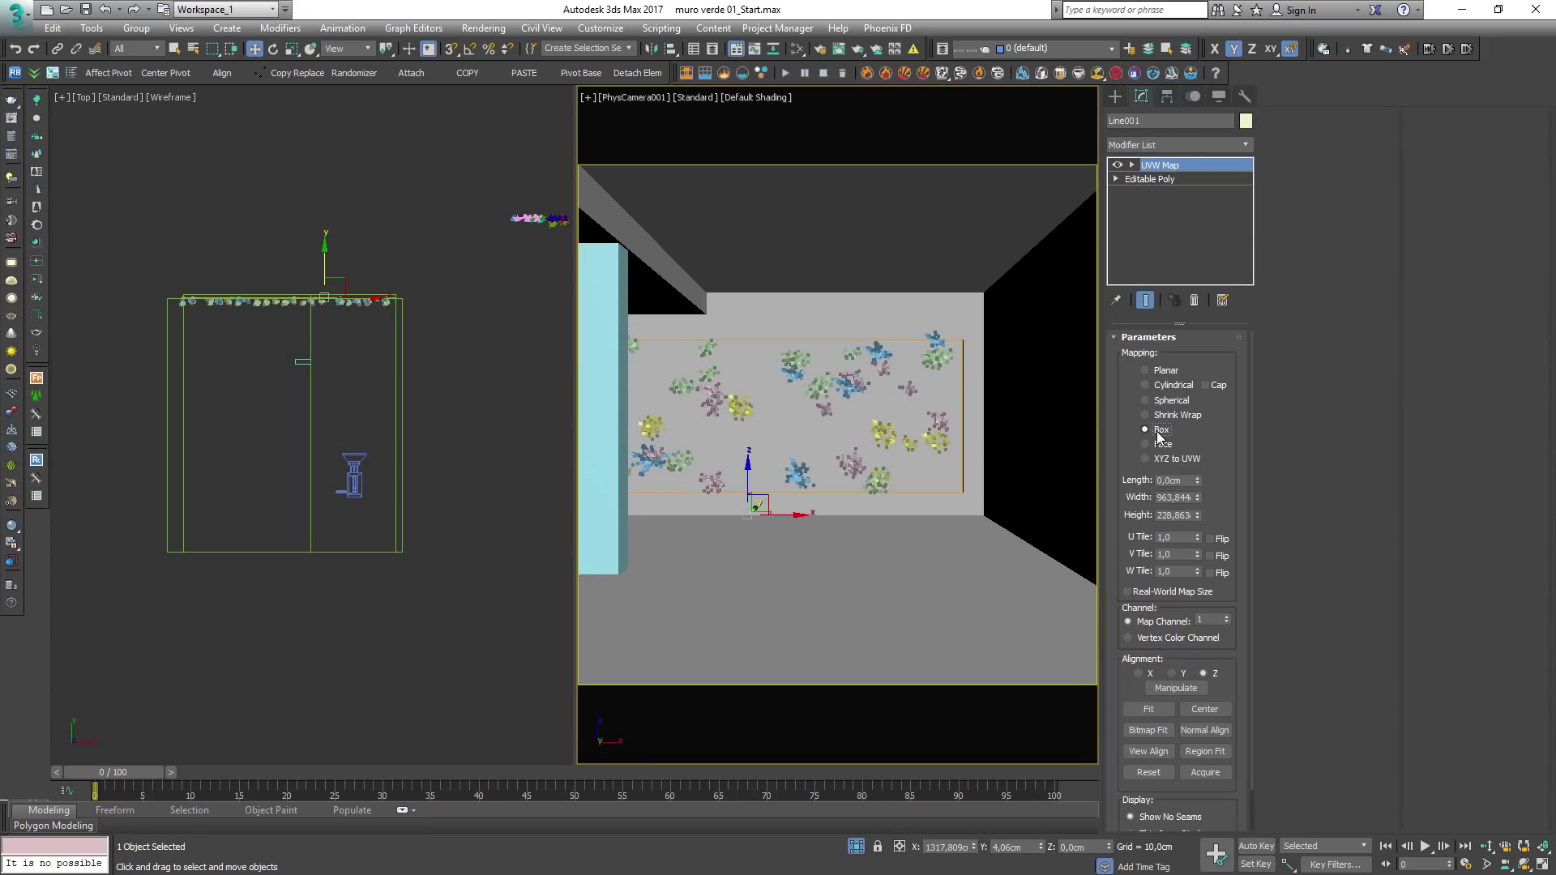
Step: Set the UVW Map box to 300 cm in length, width and height, then deselect the wall plane
left_click(1190, 480)
type("300")
key("Tab")
type("300")
key("Tab")
type("300")
key("Return")
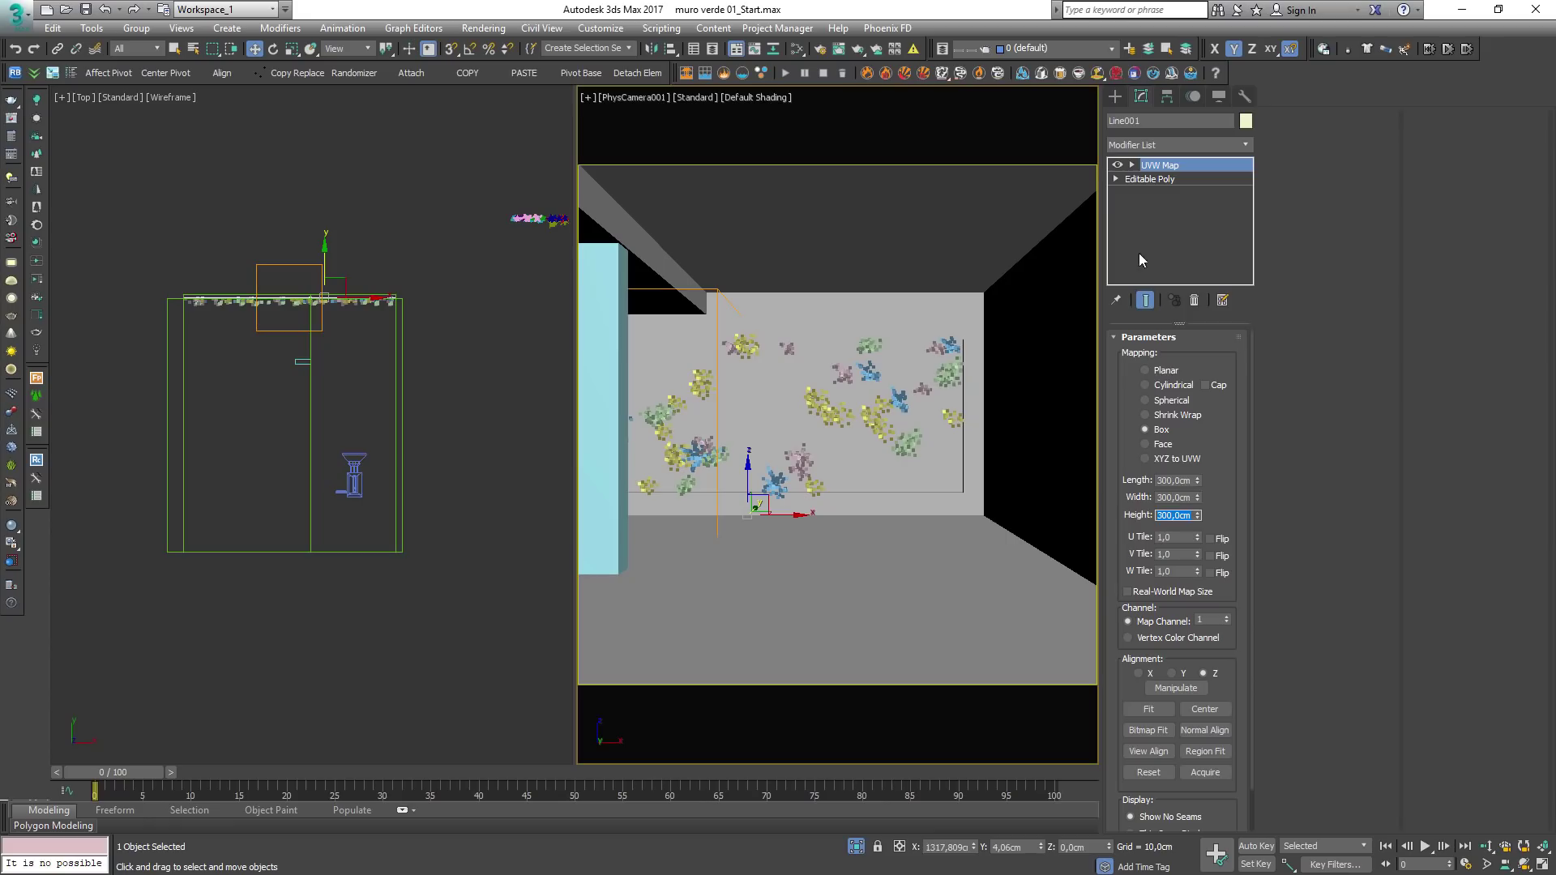
left_click(872, 259)
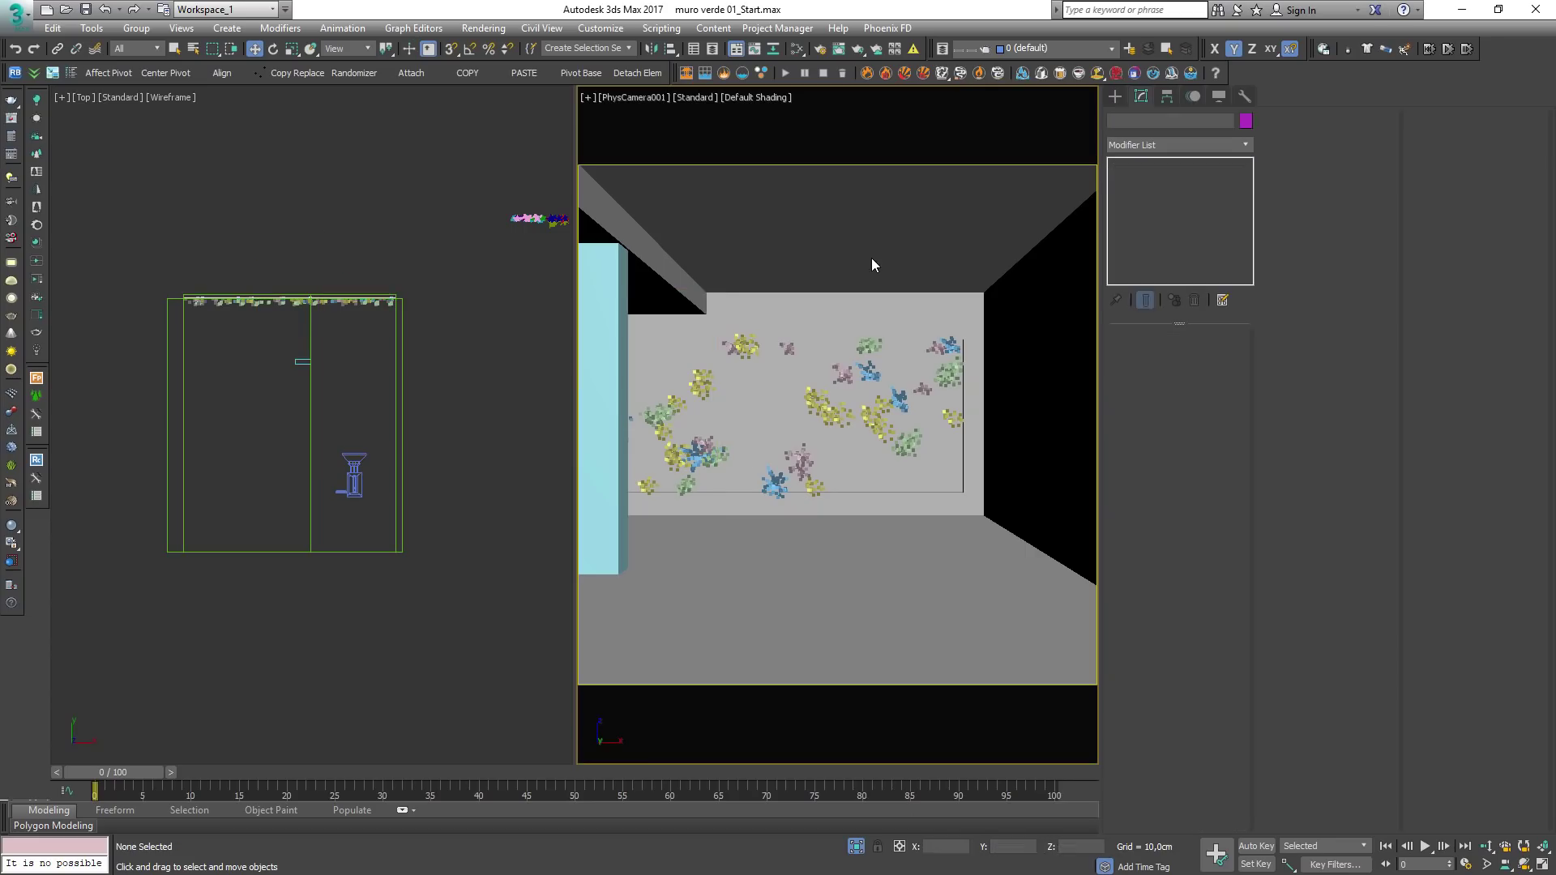
Step: Create a VRaySun in the top view, aimed from outside the room's front-right into the room, with a VRaySky map replacing the environment map
key("F3")
left_click(814, 413)
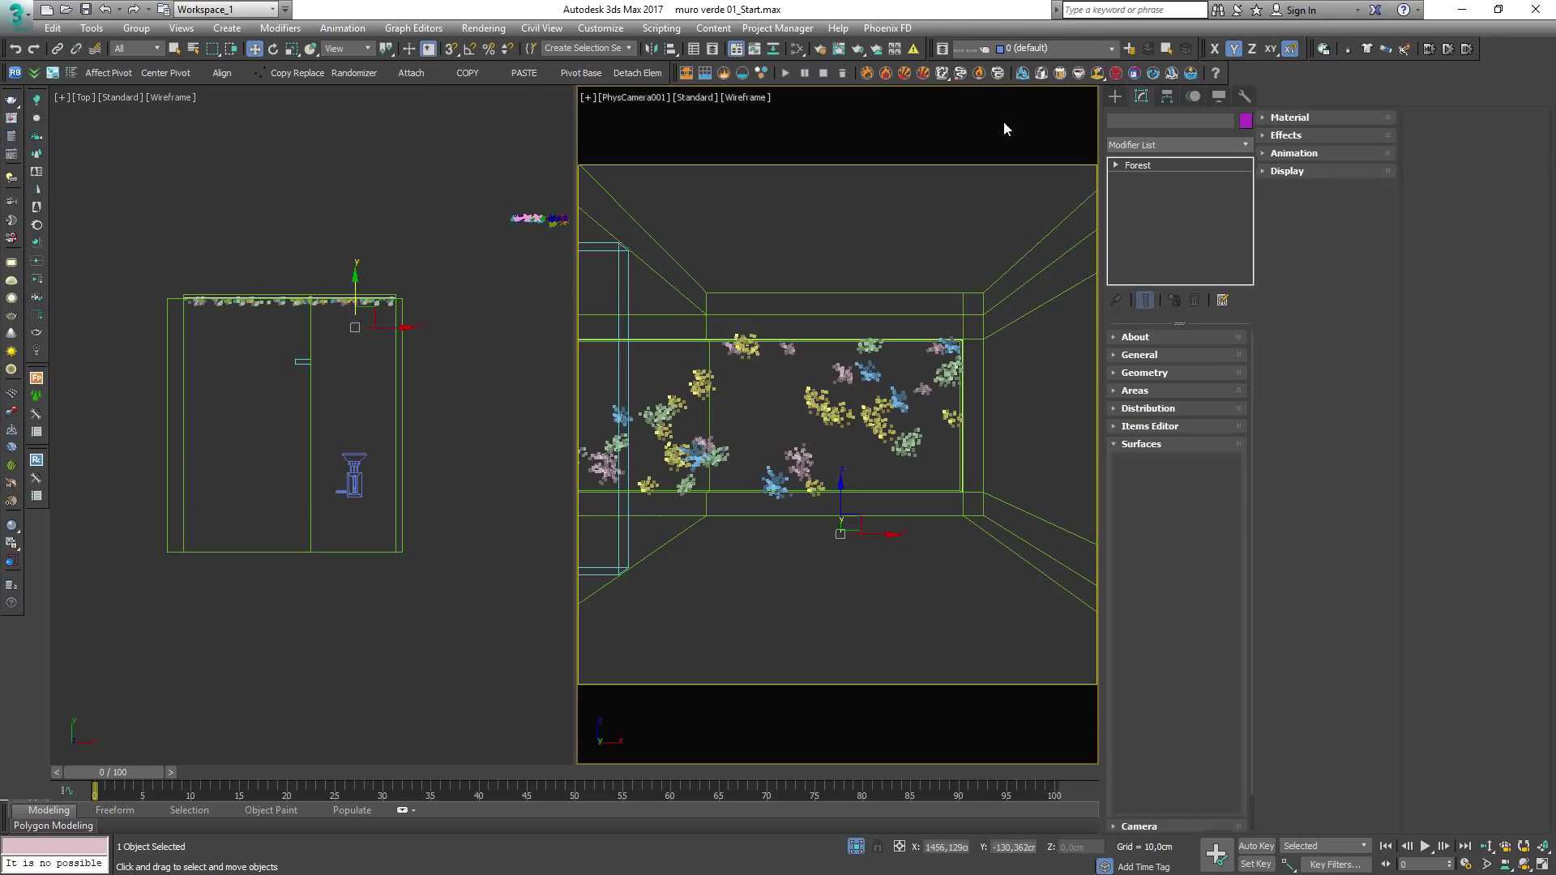
left_click(1115, 95)
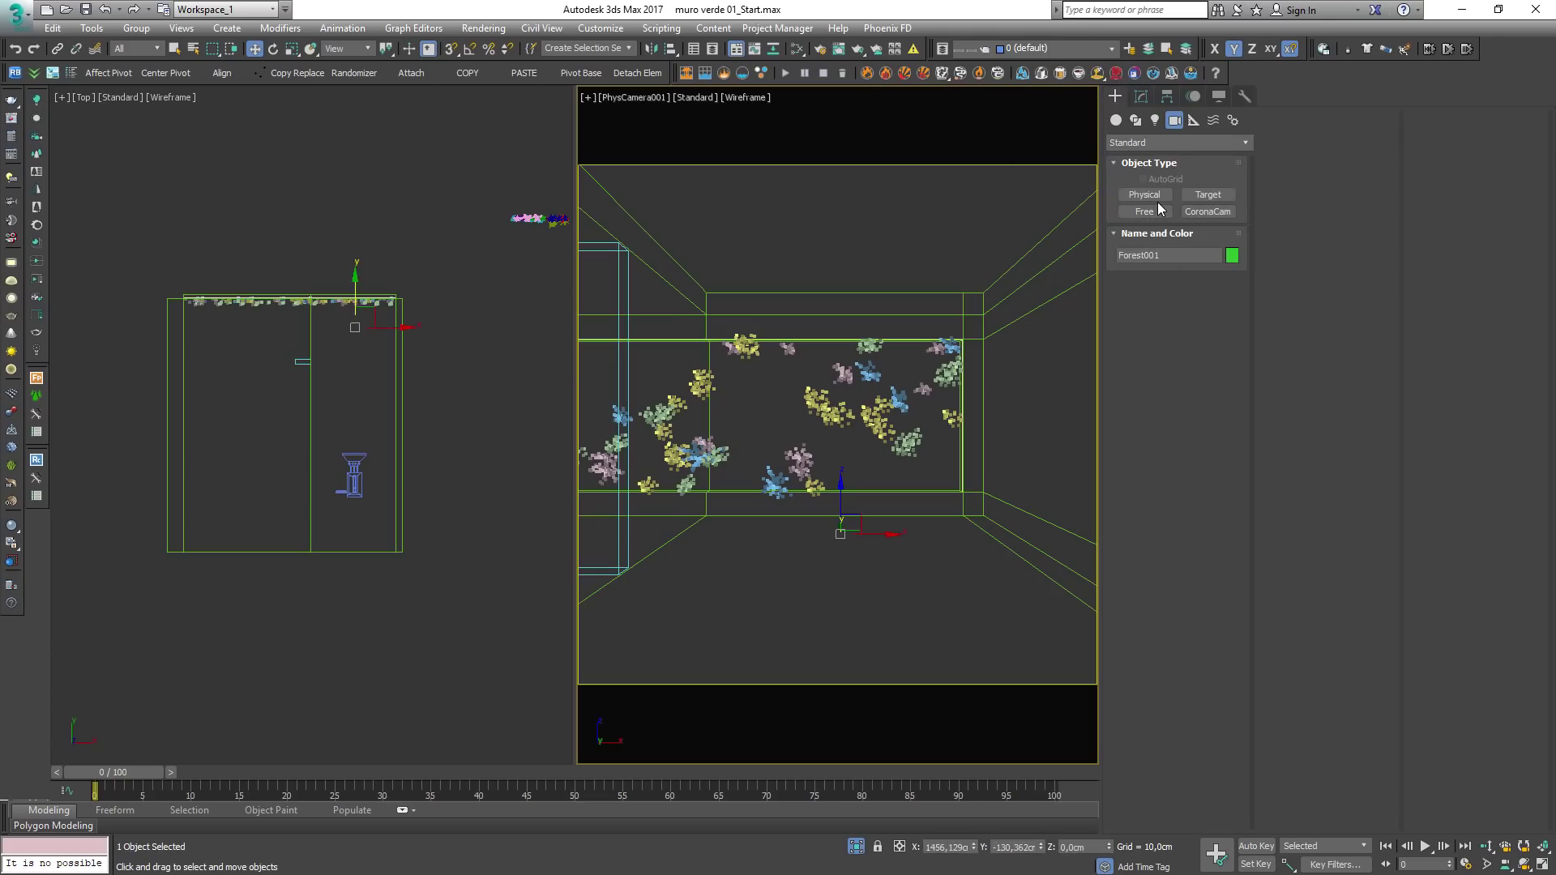
left_click(1154, 120)
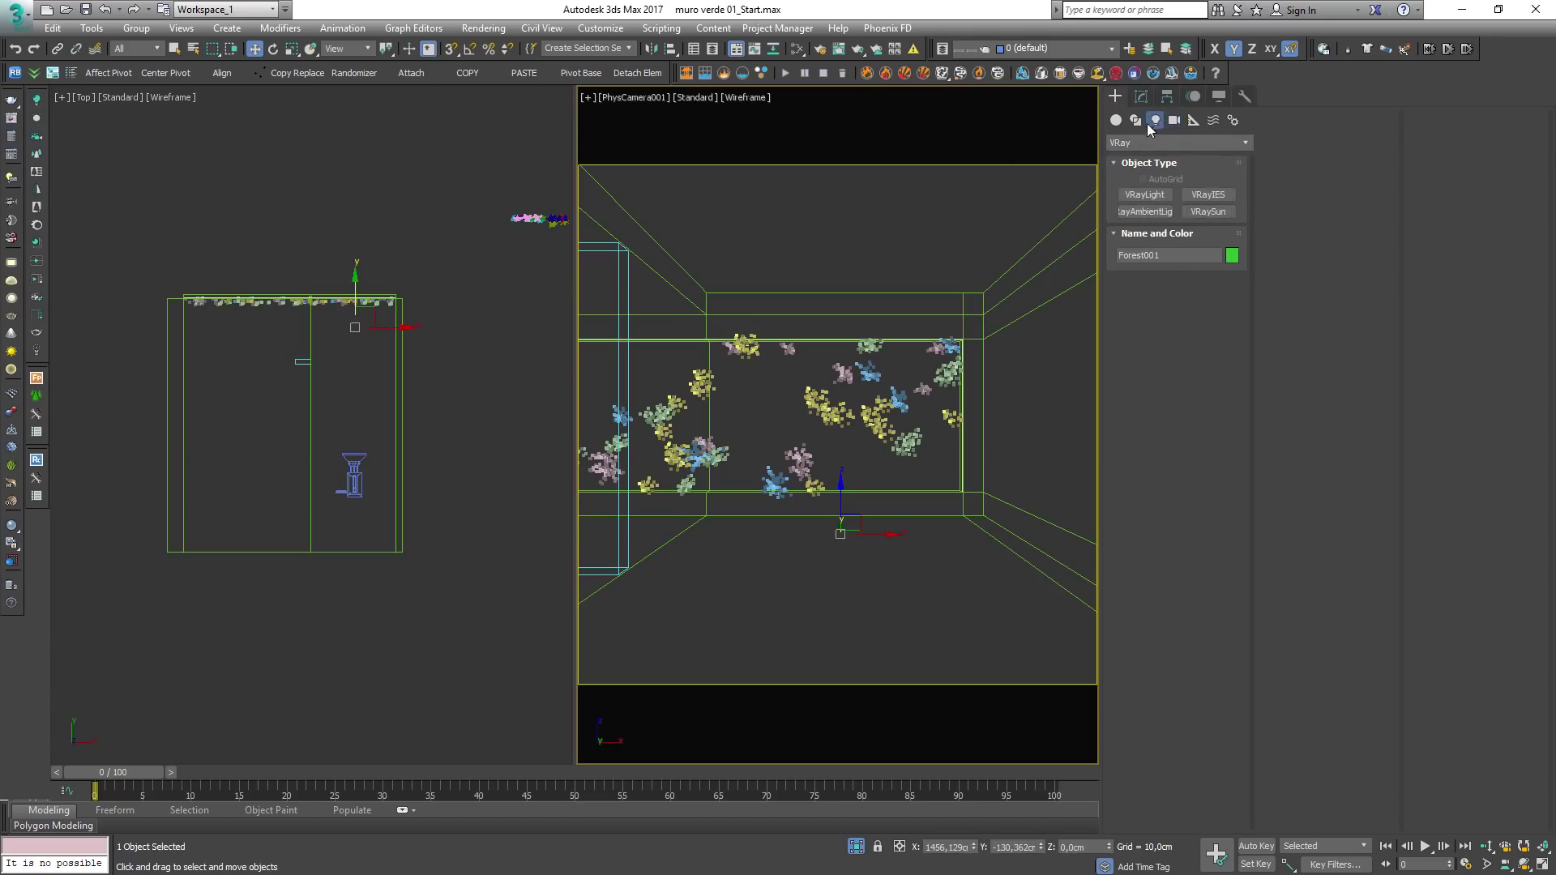
left_click(1128, 142)
left_click(1128, 235)
left_click(1204, 212)
middle_click_drag(440, 500, 303, 450)
scroll(303, 450, "down", 3)
left_click_drag(455, 513, 253, 360)
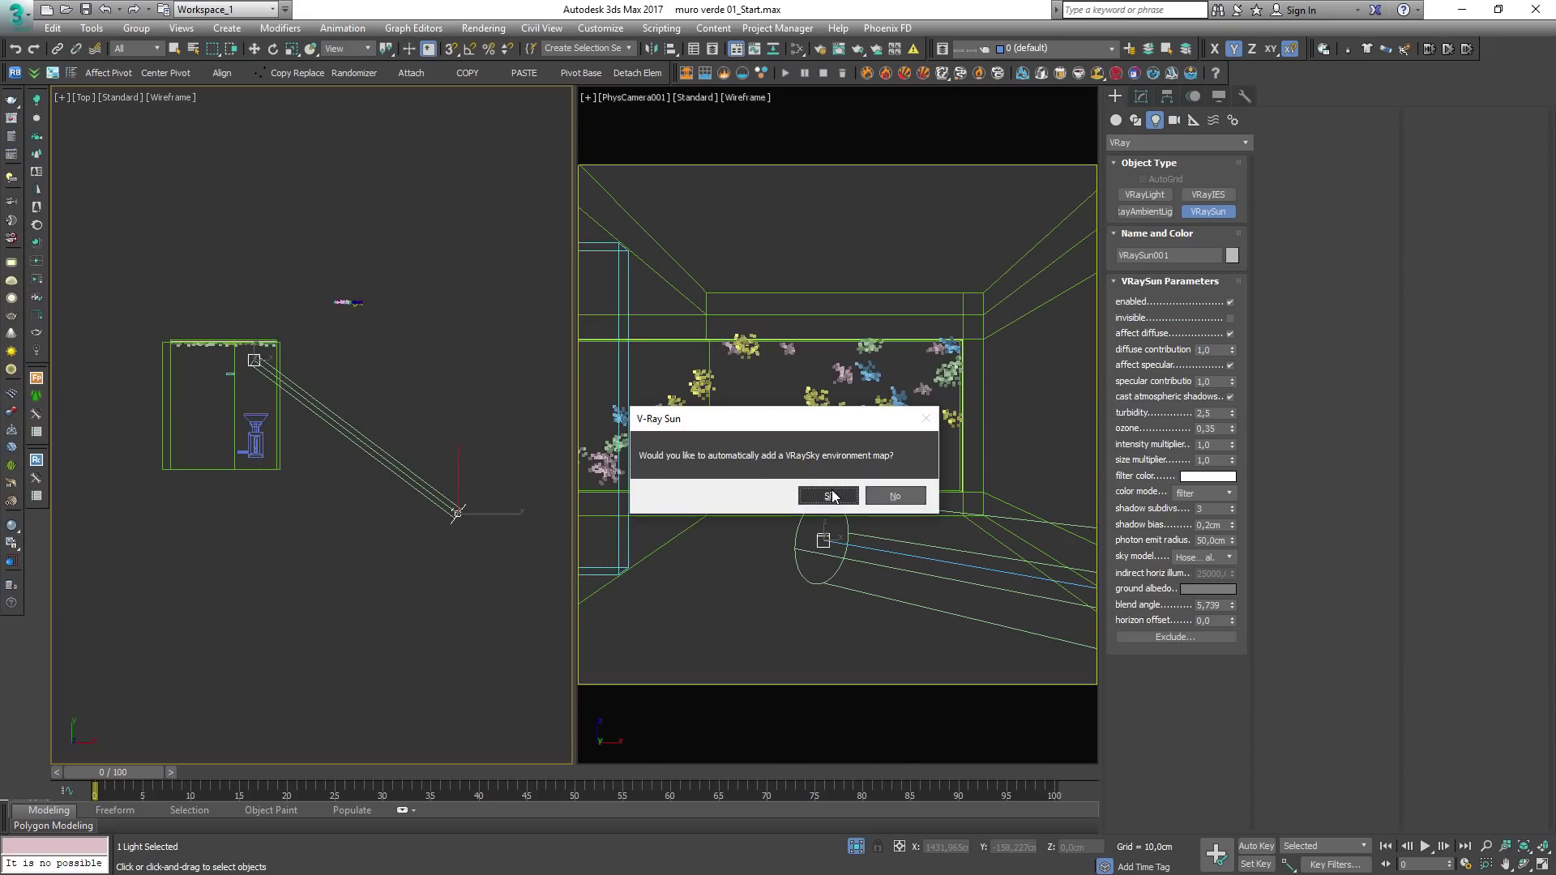
left_click(832, 496)
left_click(827, 495)
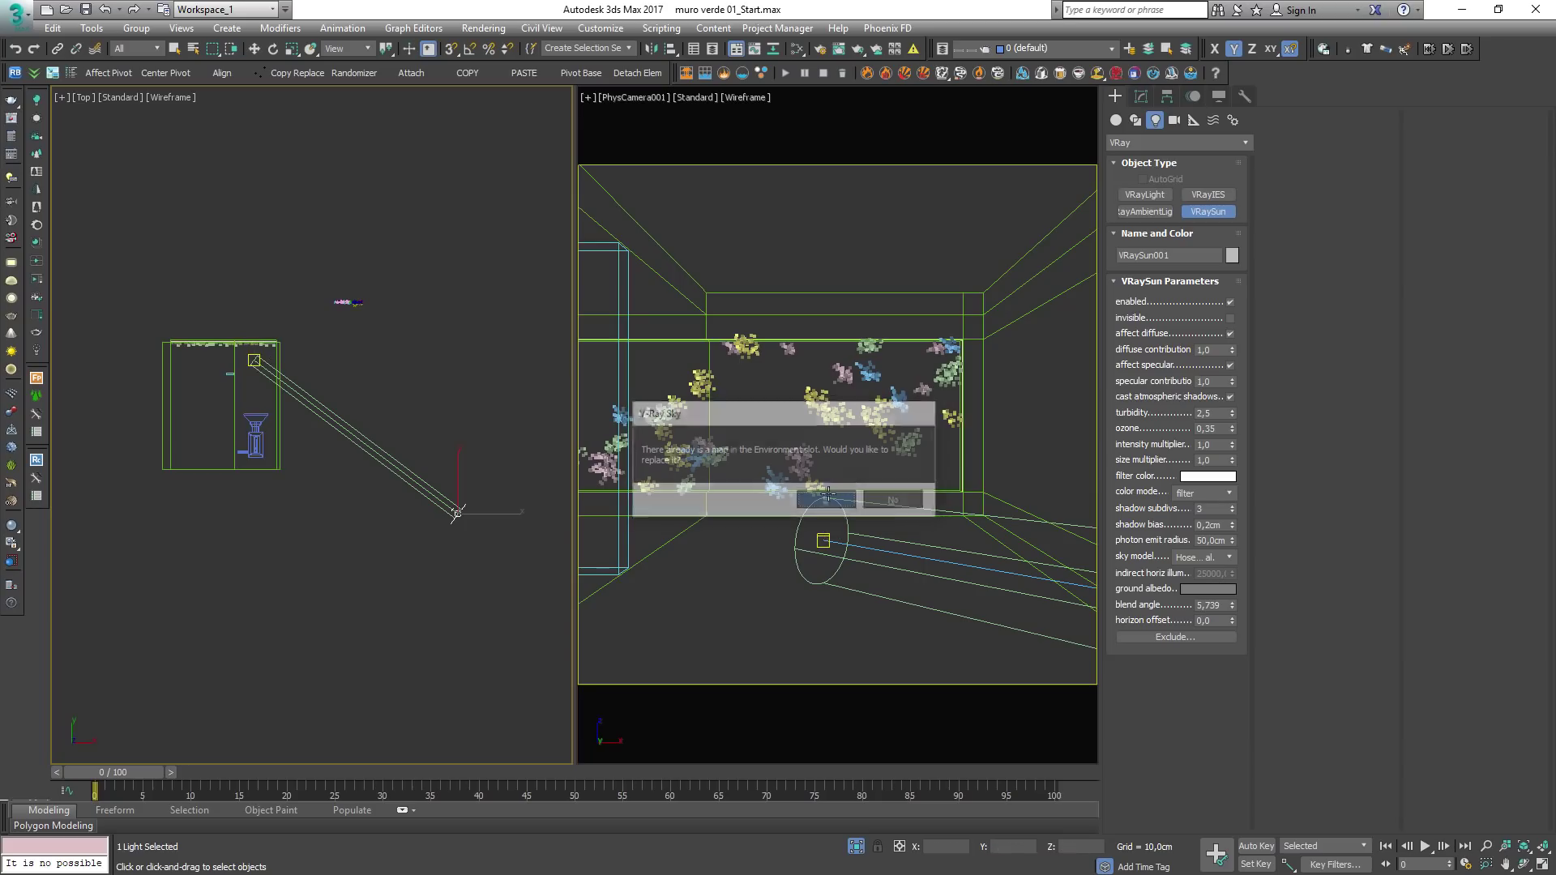
Step: Create a Dome-type VRayLight in the top view, outside the room's right side
left_click(1154, 139)
left_click(1142, 227)
left_click(1147, 197)
left_click(1207, 302)
left_click(1200, 315)
left_click(394, 409)
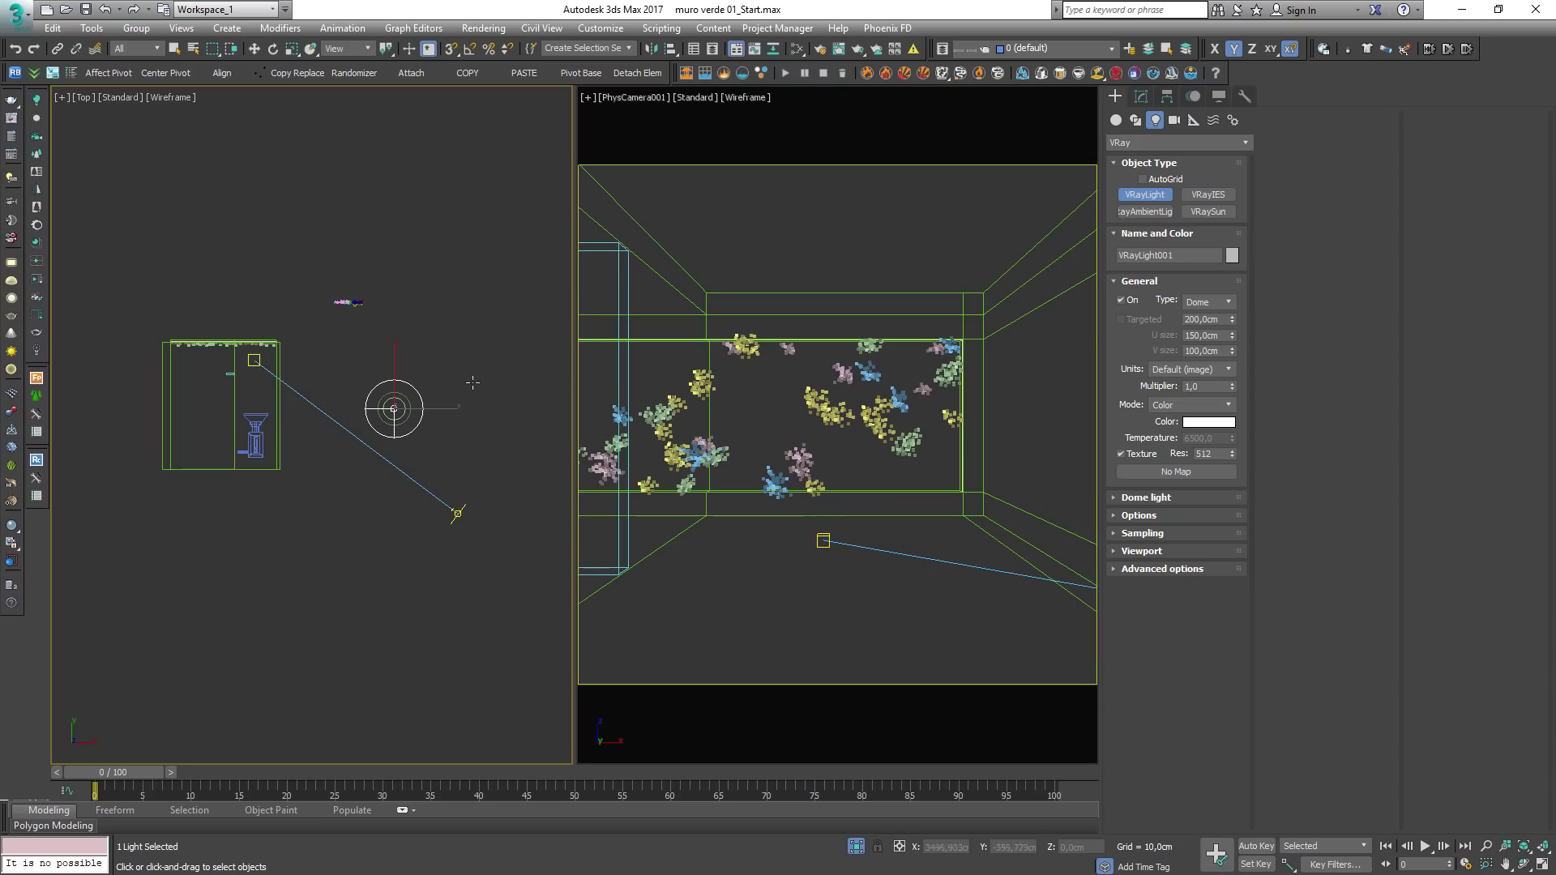
Step: Transfer the VRaySky map from the environment settings to the dome light's texture
middle_click_drag(415, 414, 408, 411)
key("8")
left_click_drag(1054, 99, 824, 104)
key("w")
left_click_drag(824, 206, 1177, 534)
left_click(738, 494)
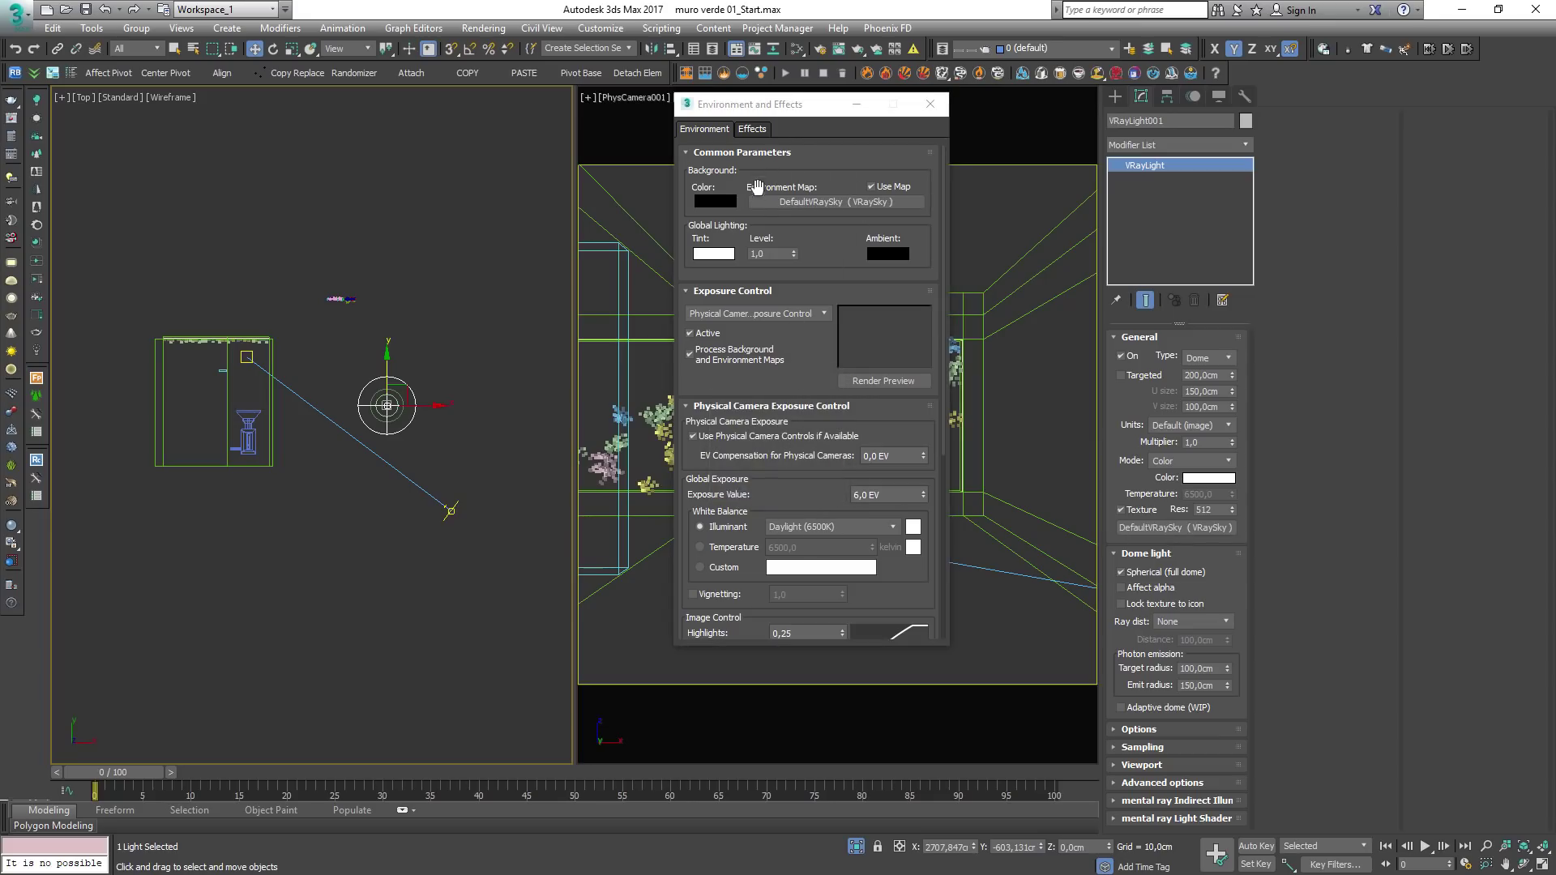
left_click(930, 105)
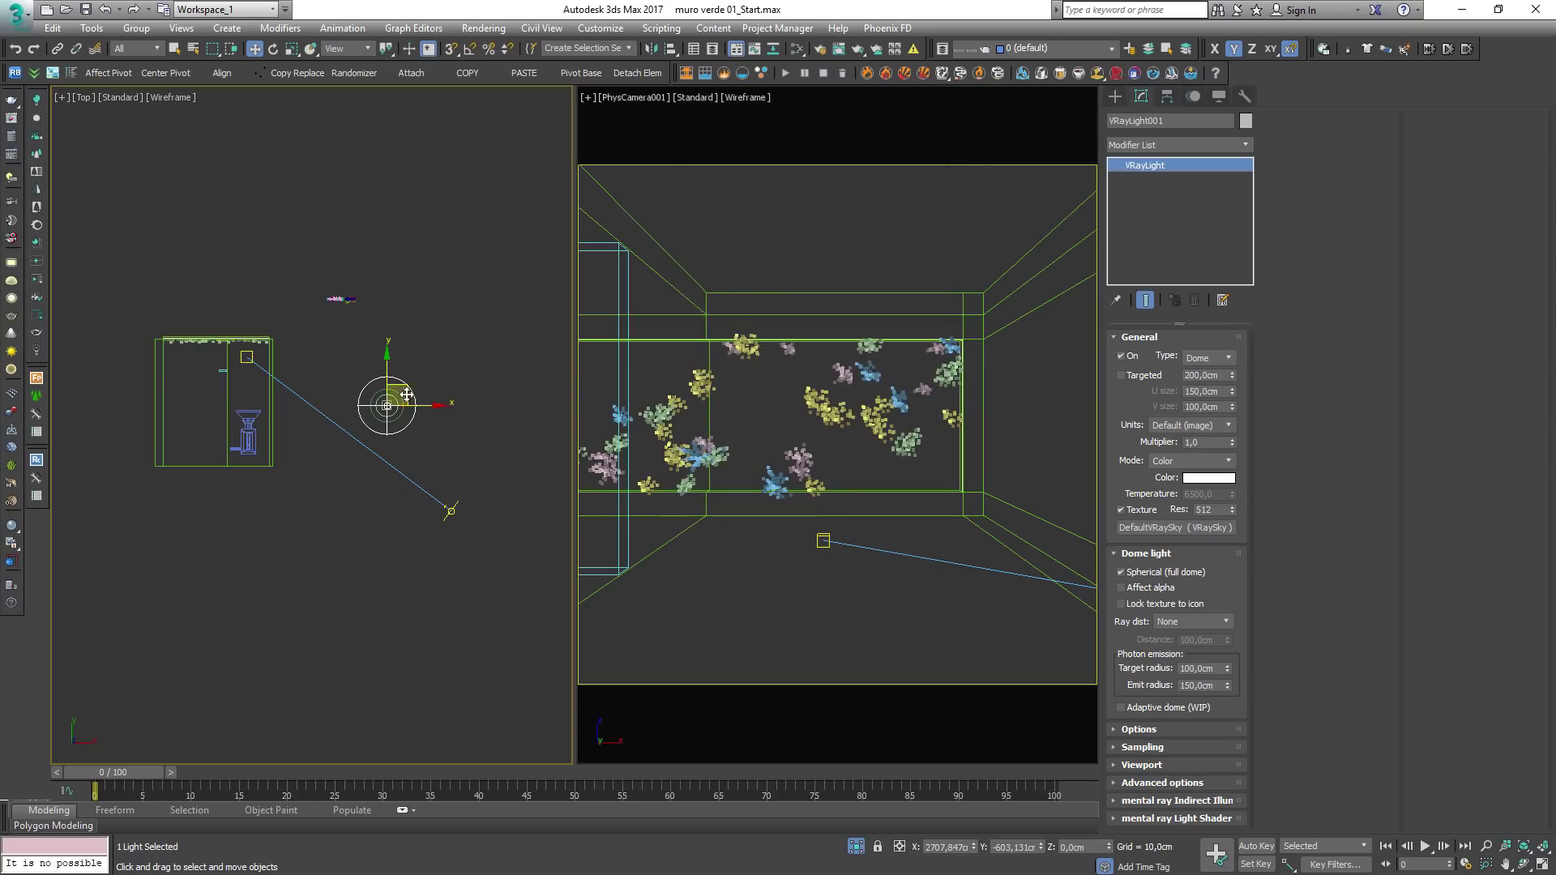
Step: Move the dome light closer to the room's right wall and enable Adaptive dome
left_click_drag(396, 397, 331, 365)
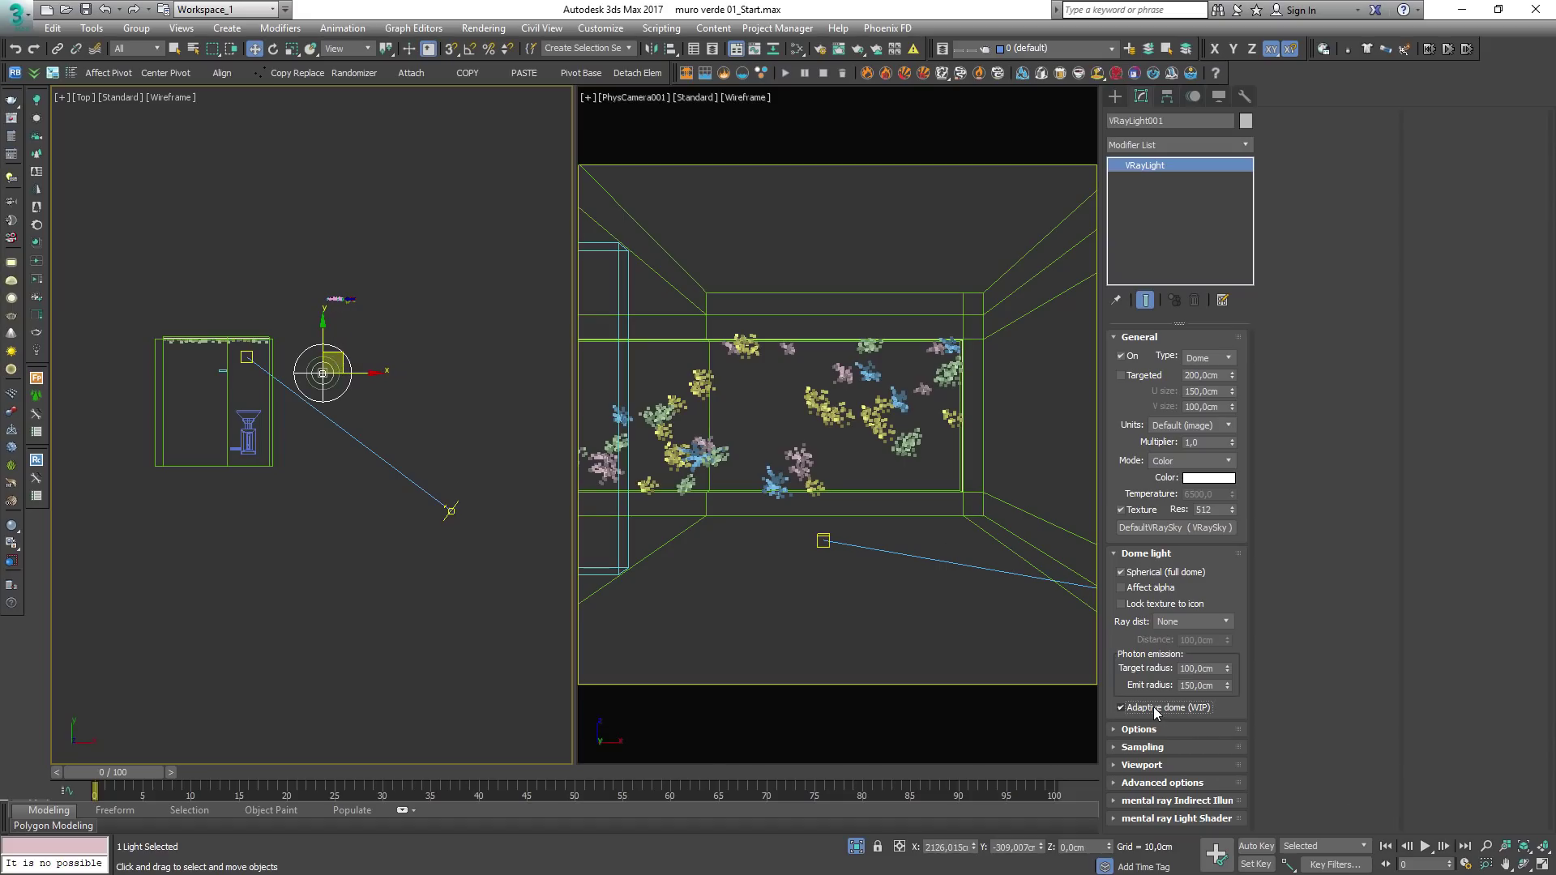
scroll(292, 405, "up", 2)
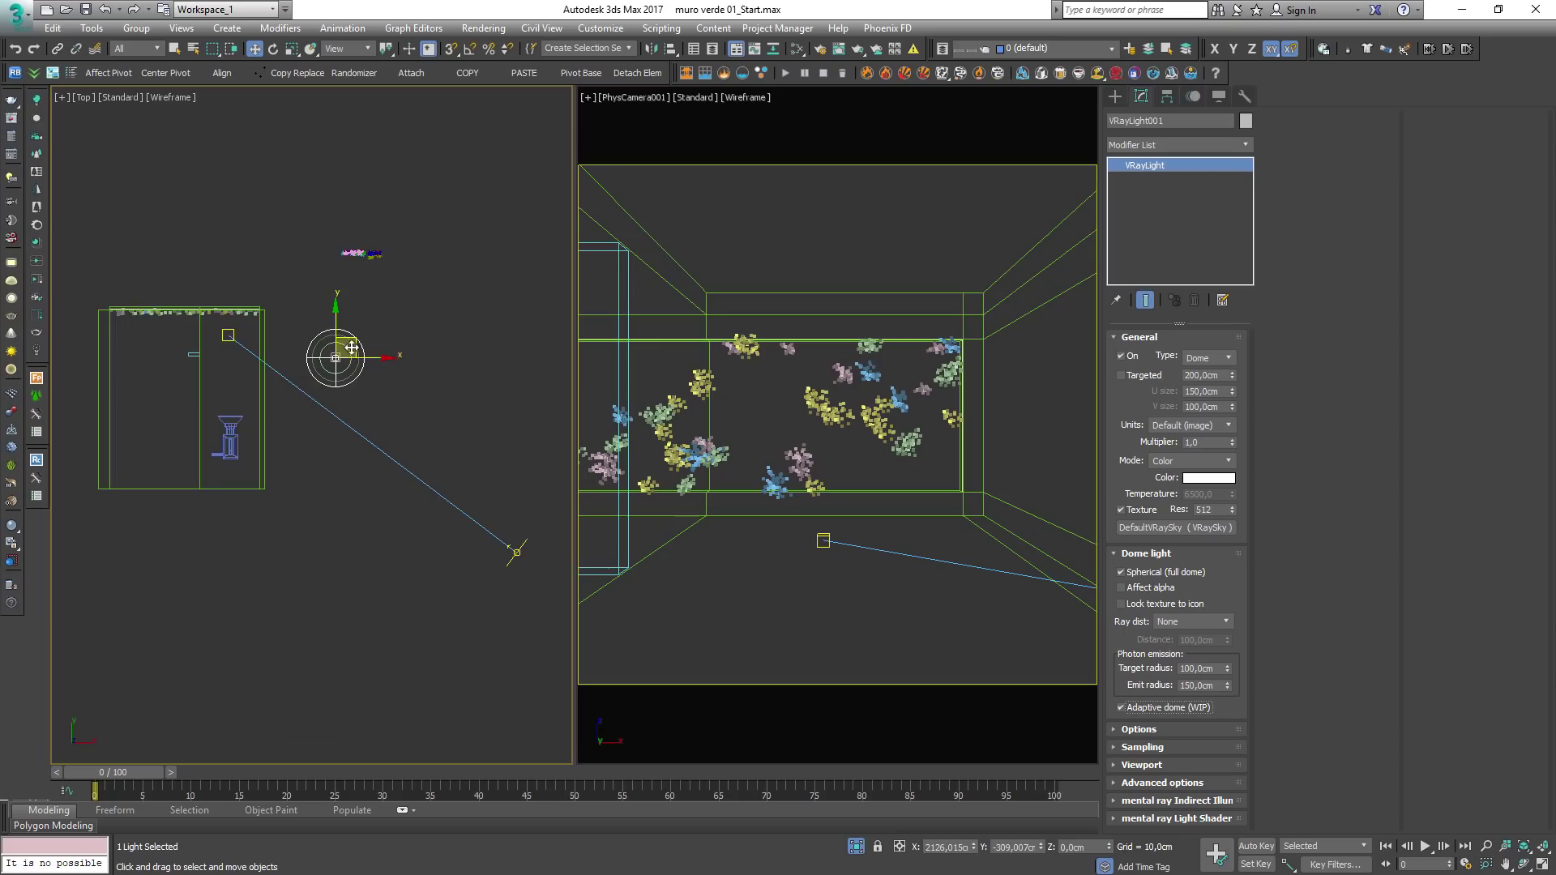
left_click_drag(333, 340, 322, 338)
middle_click_drag(194, 414, 257, 495)
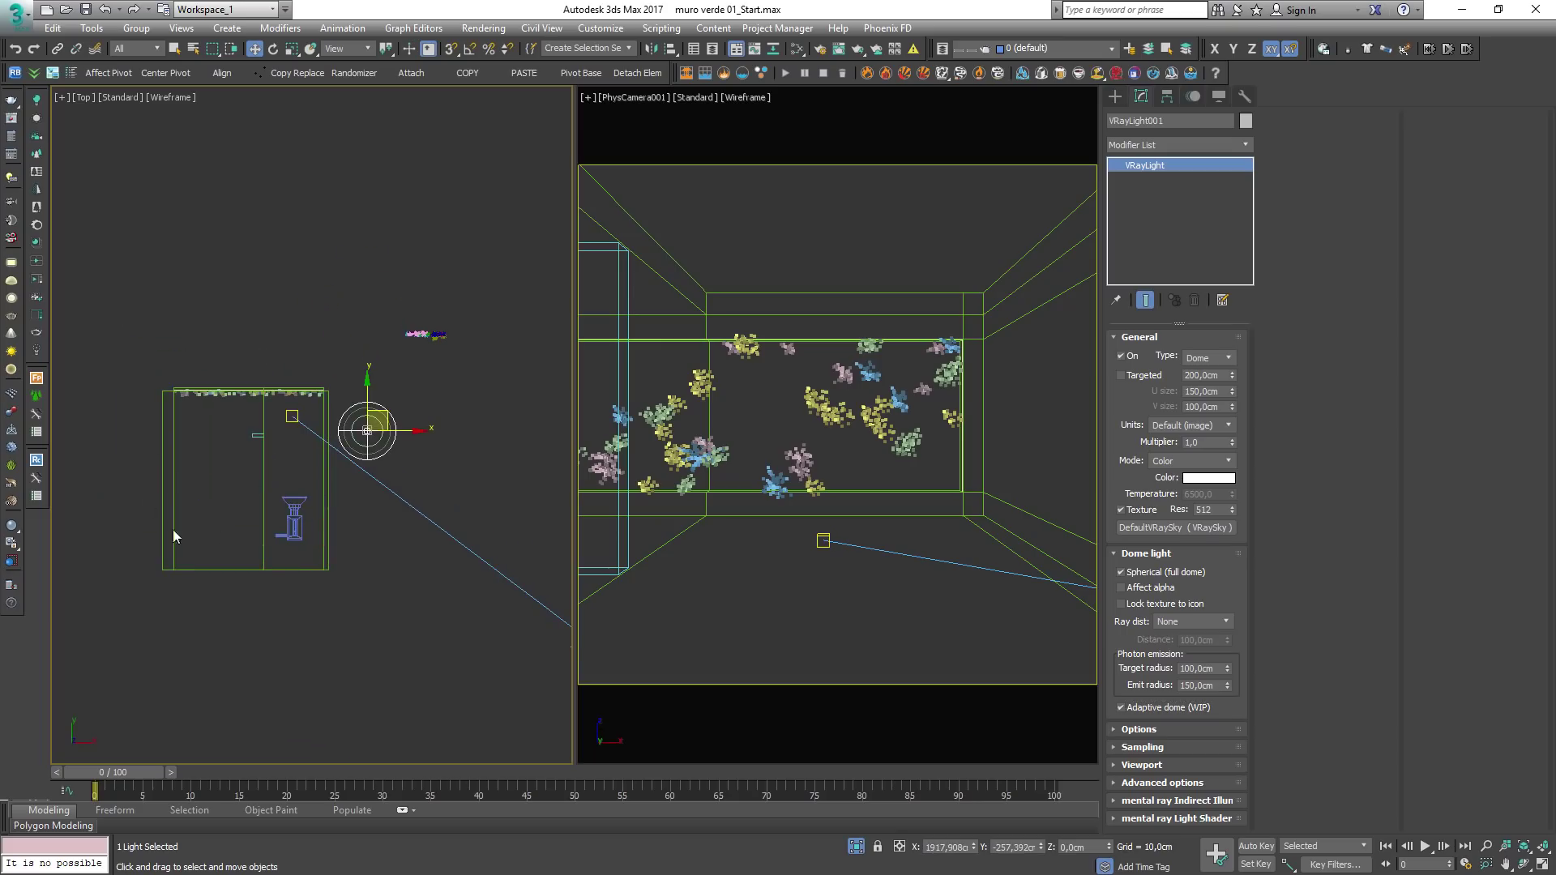
Step: Switch the top view to shaded display and start a V-Ray render of the camera view
left_click(844, 252)
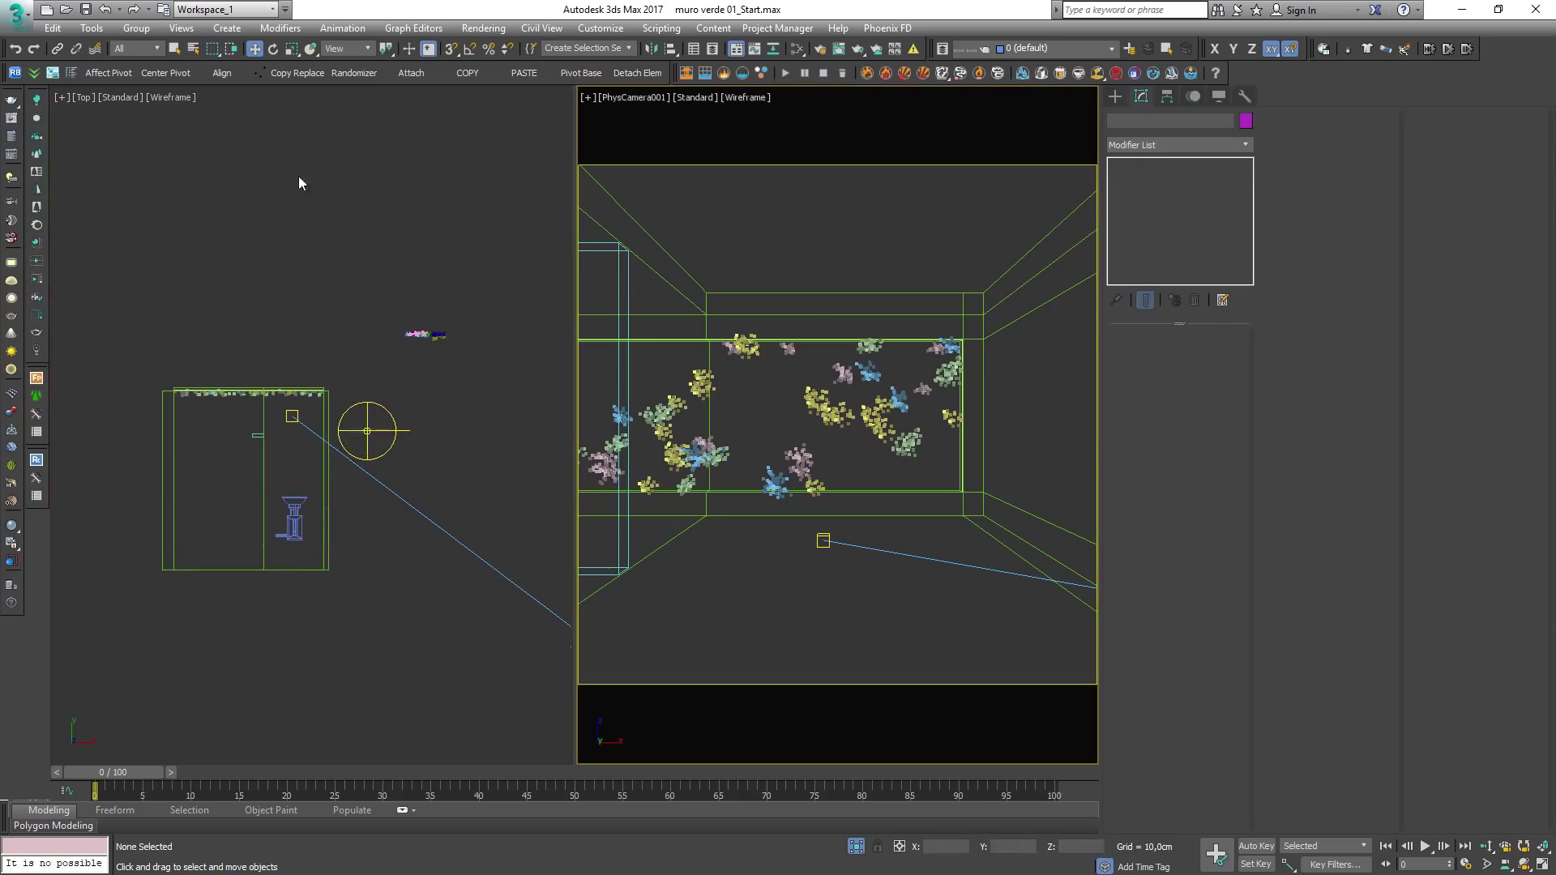
left_click(191, 171)
key("F3")
left_click(887, 223)
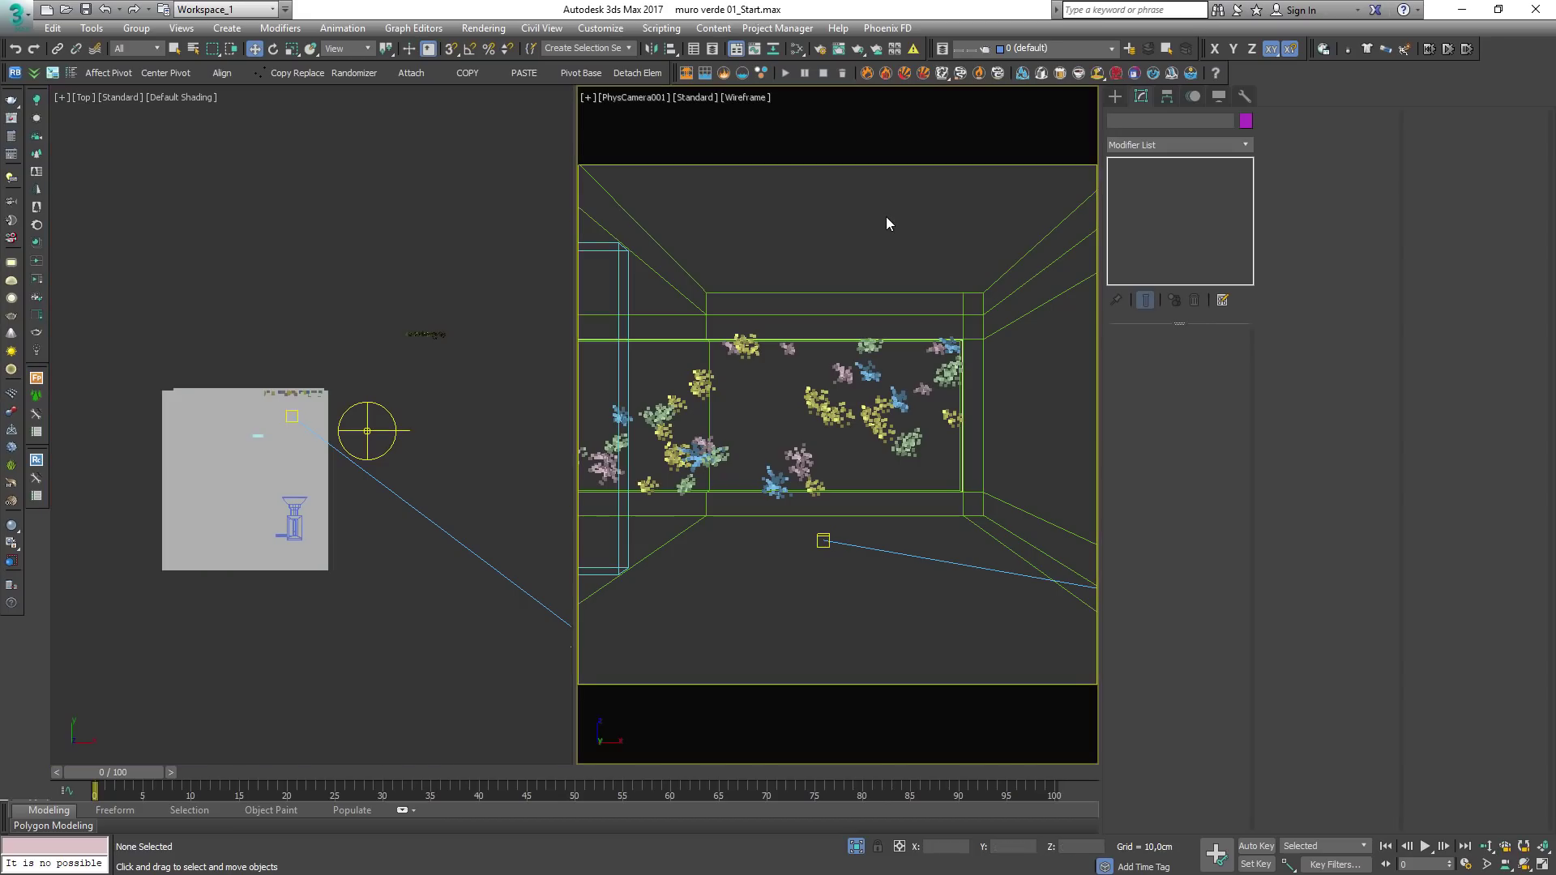
left_click(11, 118)
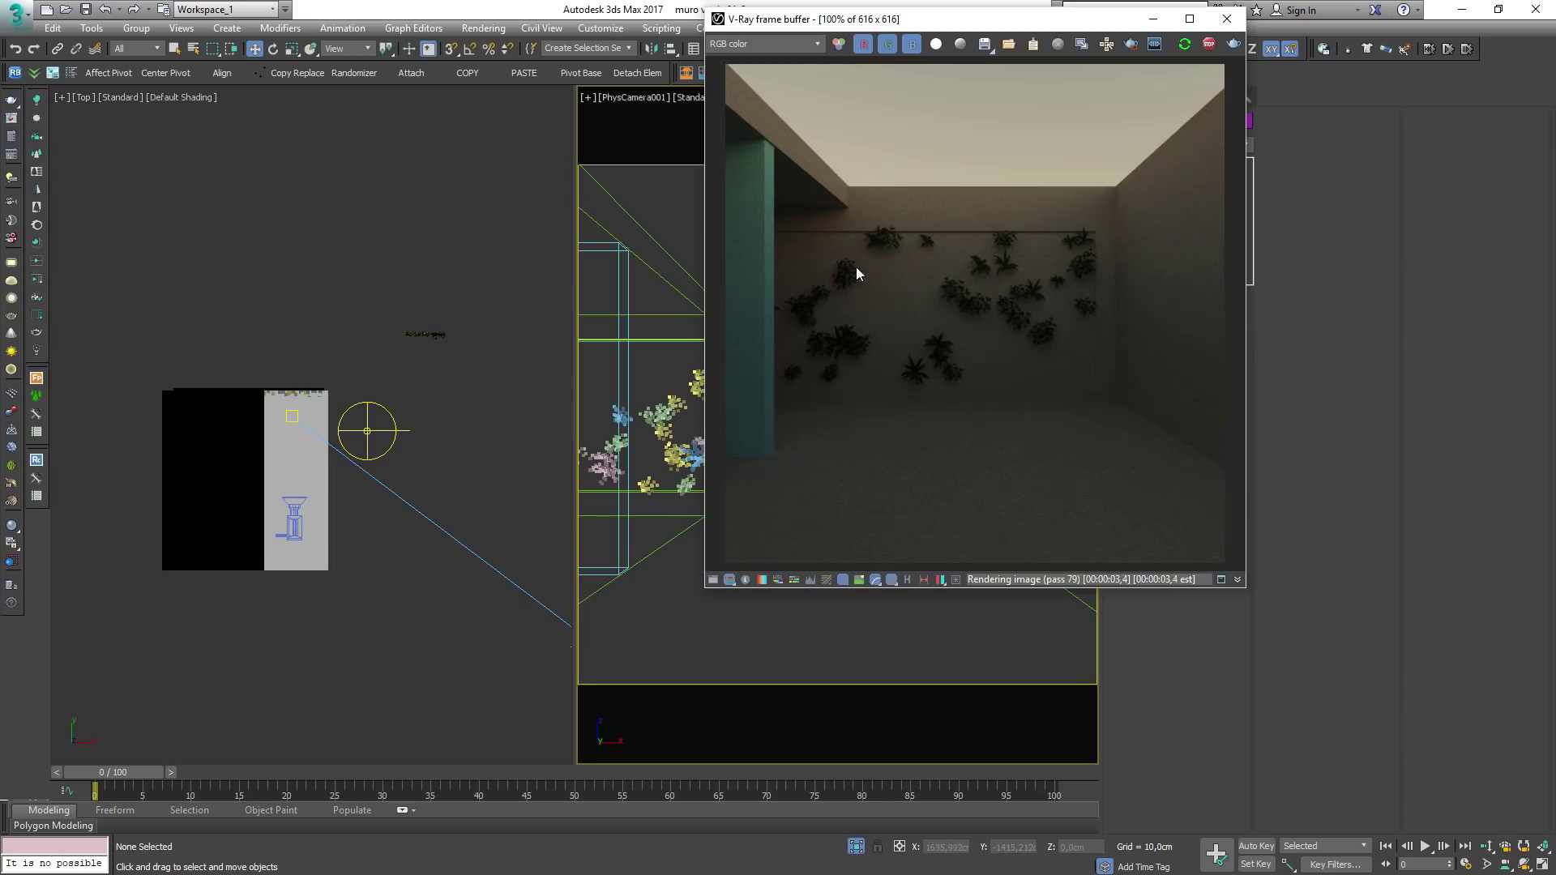
Step: Select the room box and assign the plain VRayMtl (Material #899) to it, closing the material editor
middle_click_drag(400, 455, 318, 397, "alt")
scroll(313, 391, "up", 5)
left_click(291, 413)
key("m")
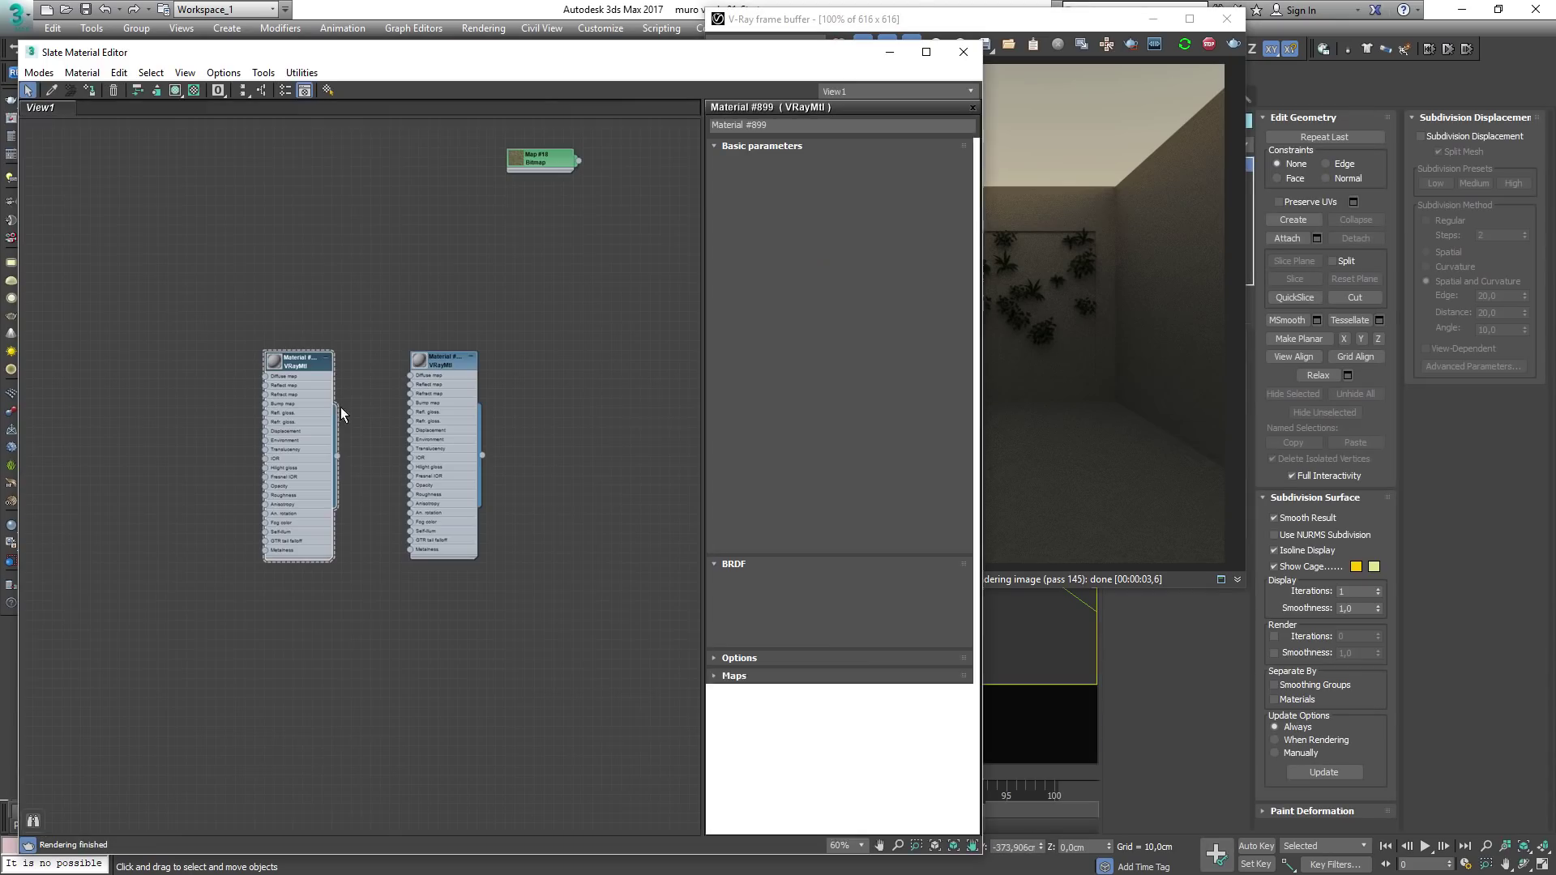
left_click(96, 95)
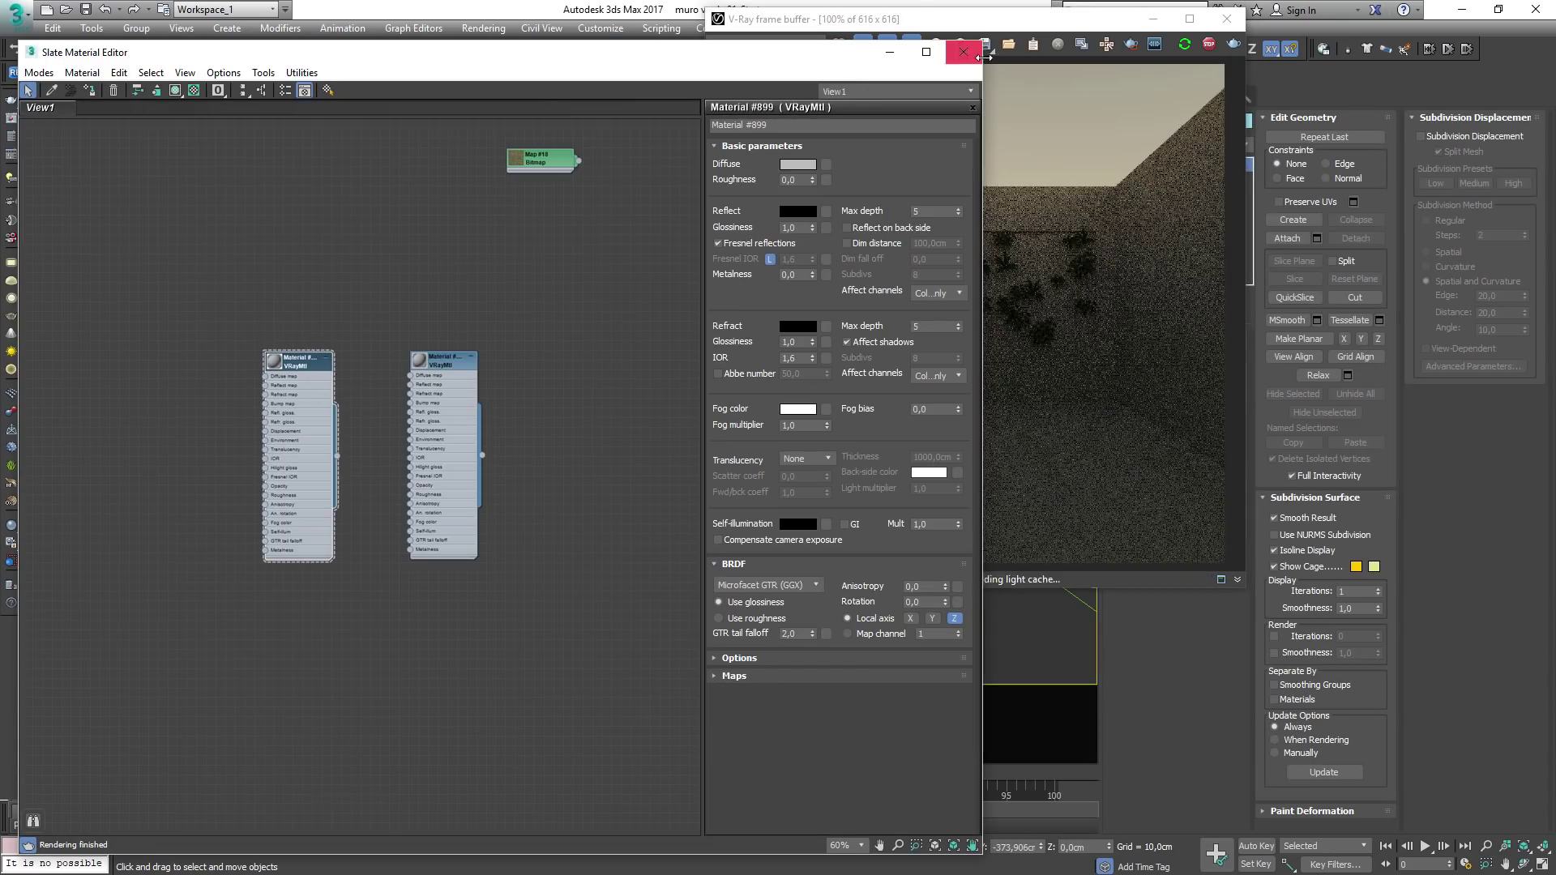
left_click(963, 53)
Step: Raise the VRaySun high above the room so sunlight falls through the roof opening onto the plant wall
scroll(337, 451, "down", 5)
left_click_drag(453, 652, 456, 384)
middle_click_drag(420, 449, 251, 510, "alt")
middle_click_drag(296, 423, 463, 367)
scroll(272, 384, "up", 4)
Step: Show the view in wireframe and shift the room box's middle row of vertices along X to narrow the roof opening
key("F3")
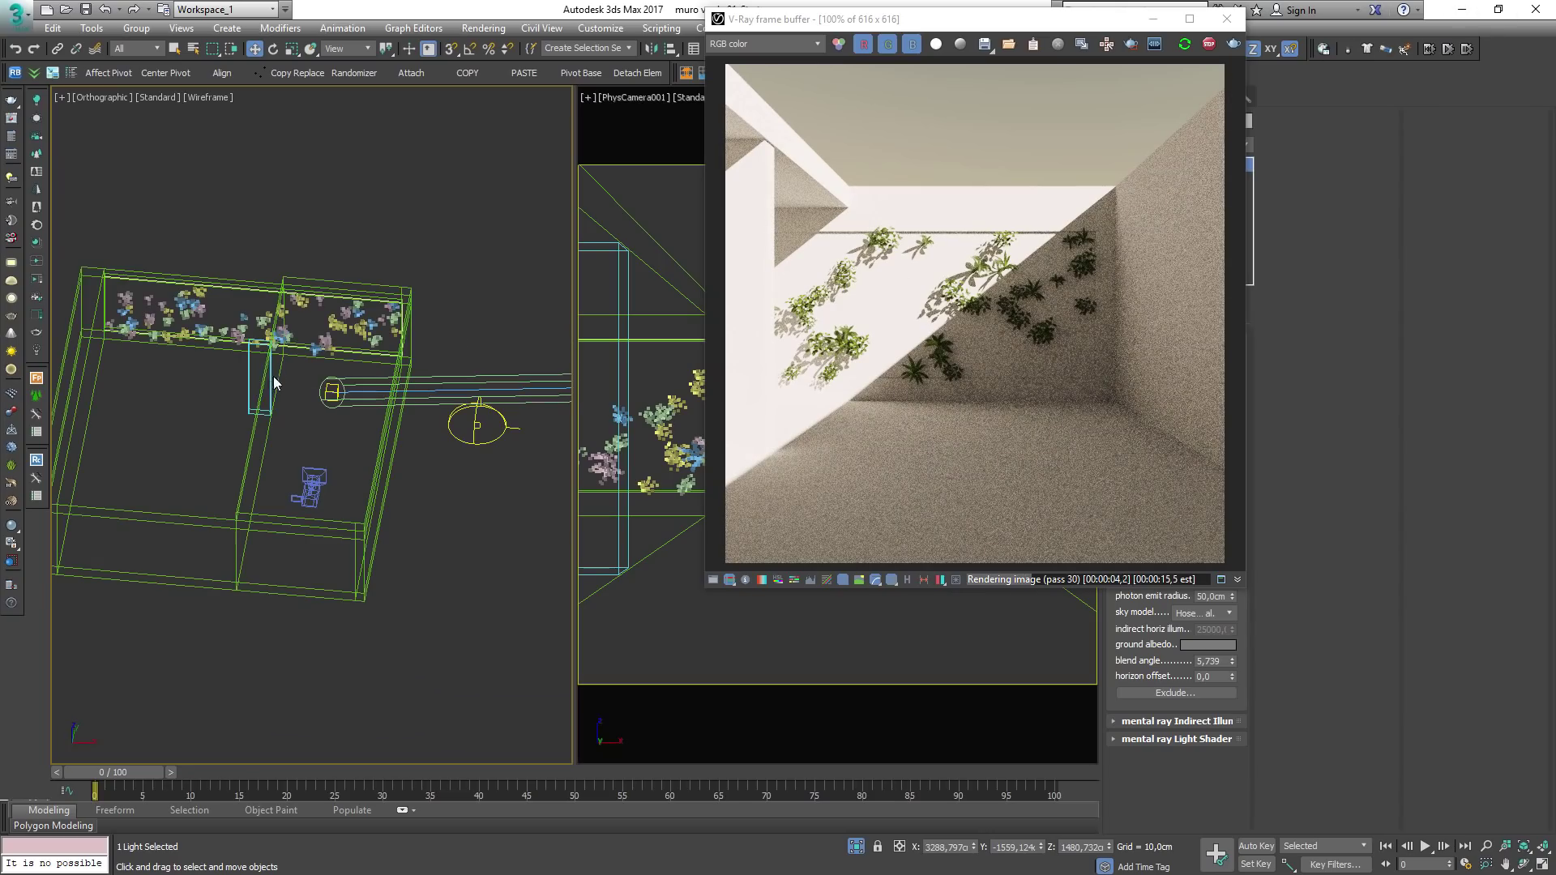
left_click(252, 409)
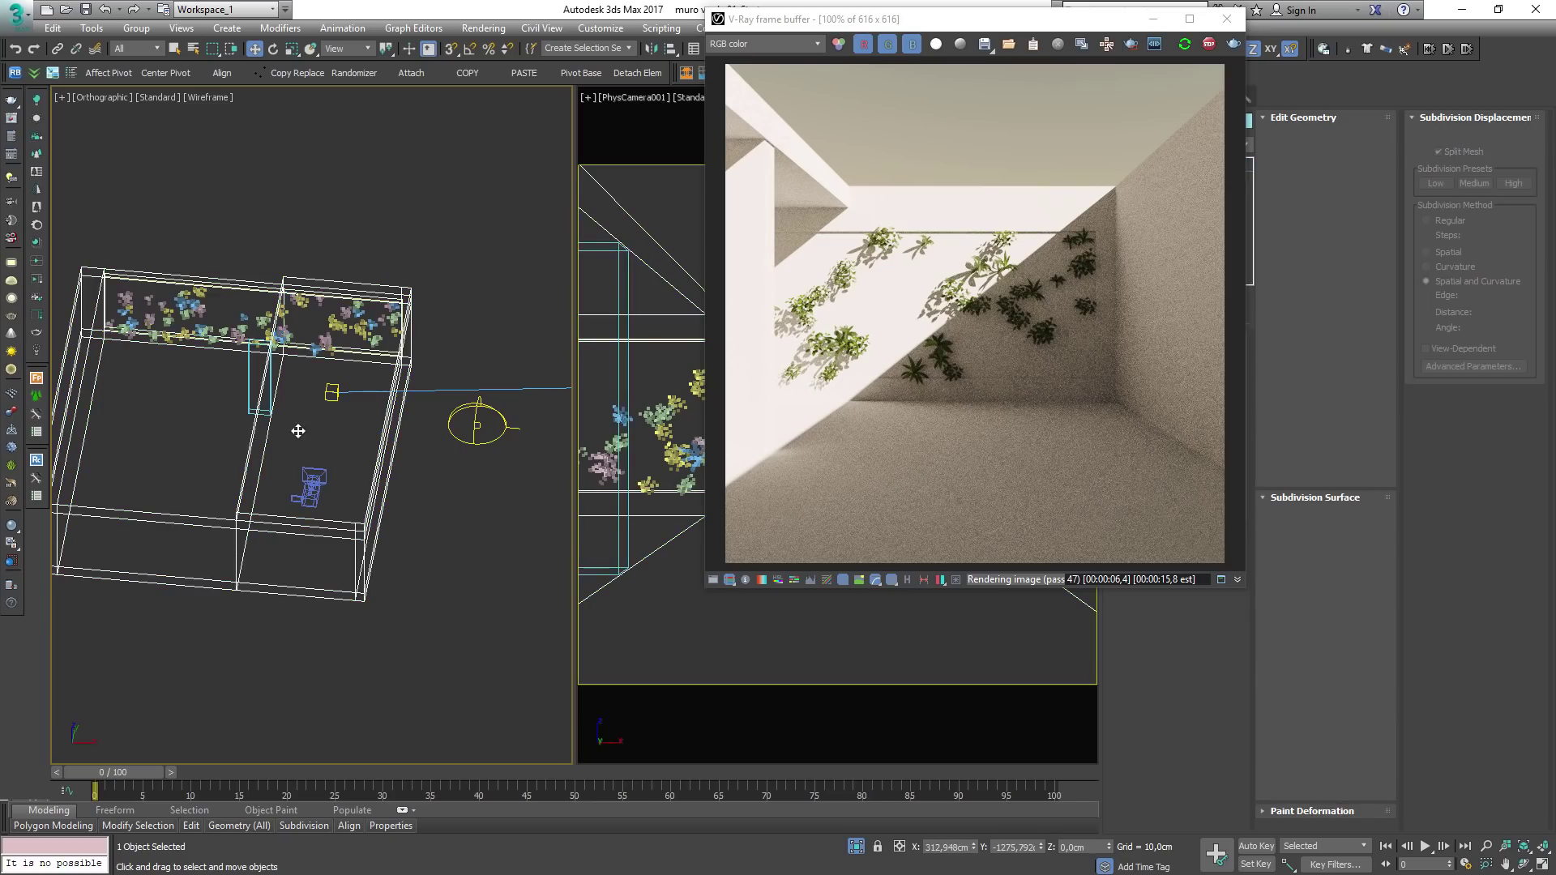
key("1")
left_click_drag(215, 227, 331, 641)
left_click_drag(309, 408, 336, 408)
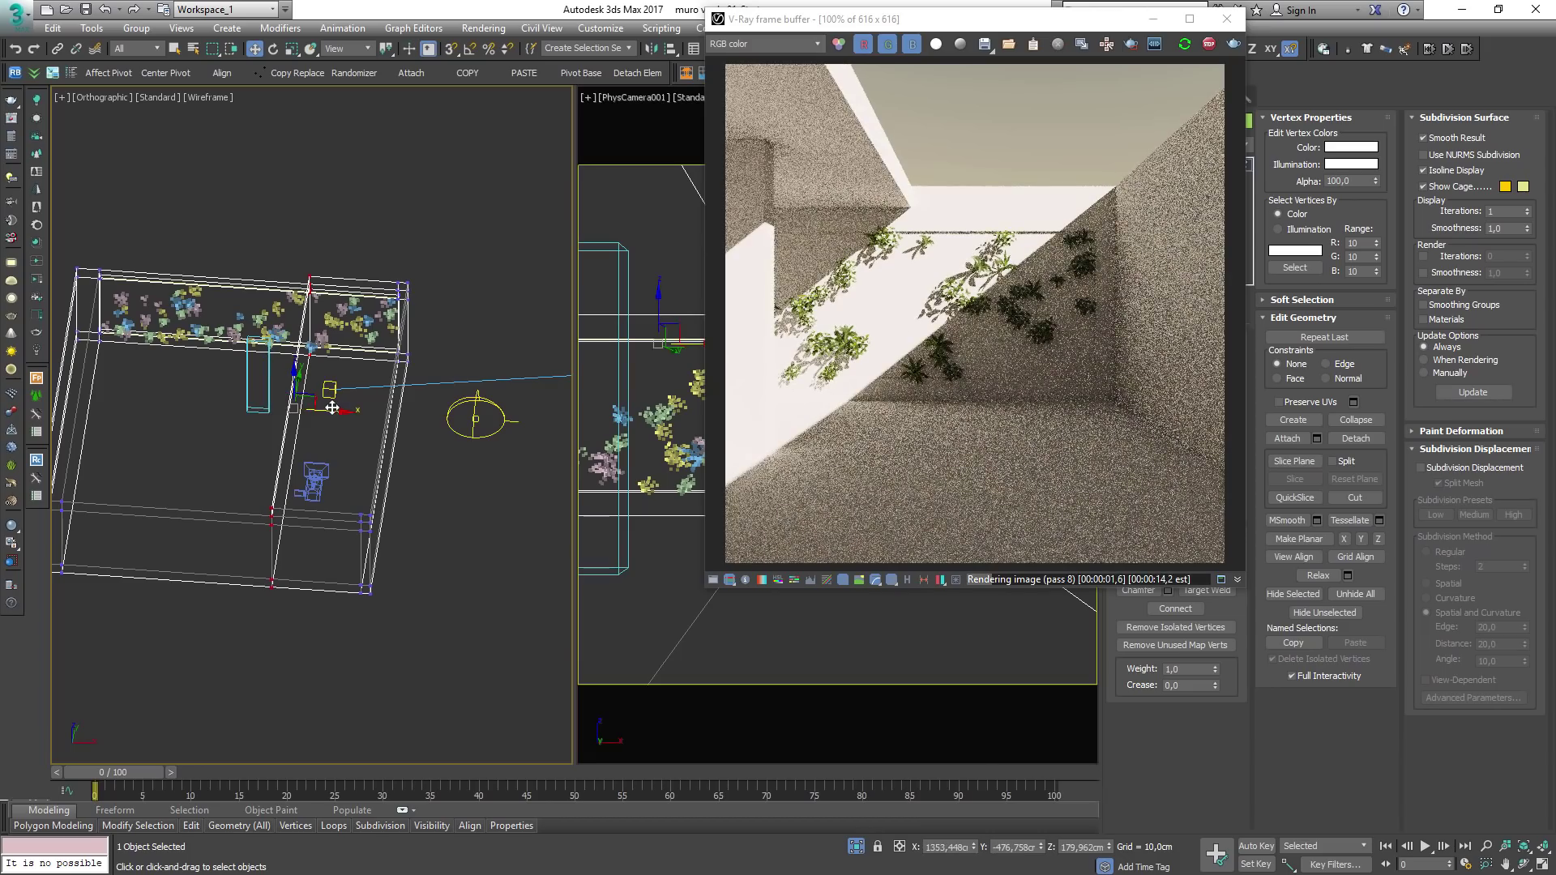
left_click_drag(336, 409, 327, 409)
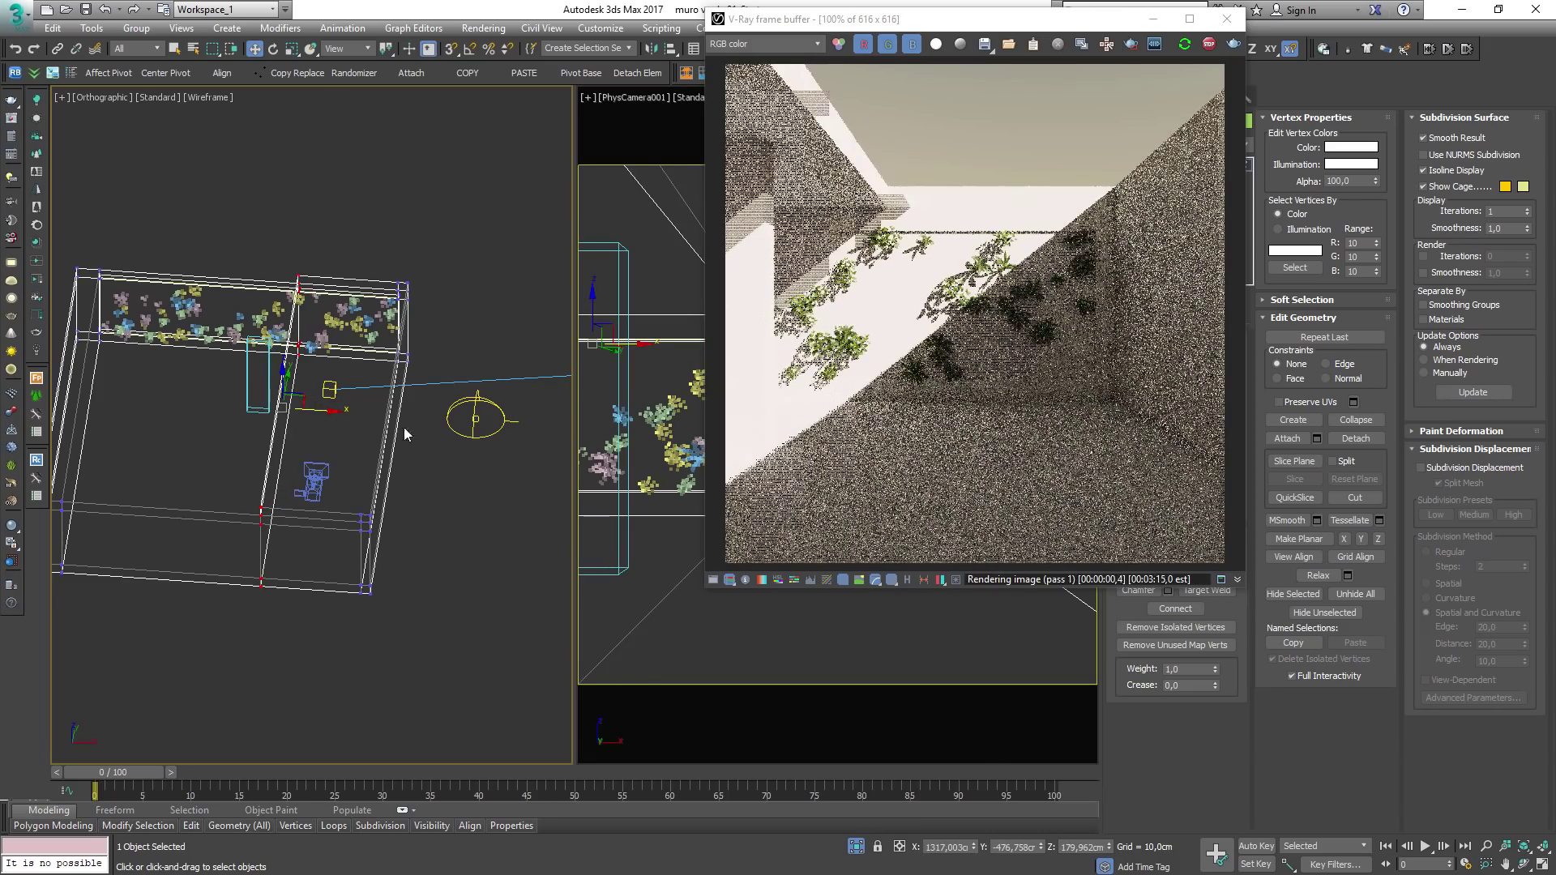
left_click(452, 508)
scroll(382, 476, "down", 3)
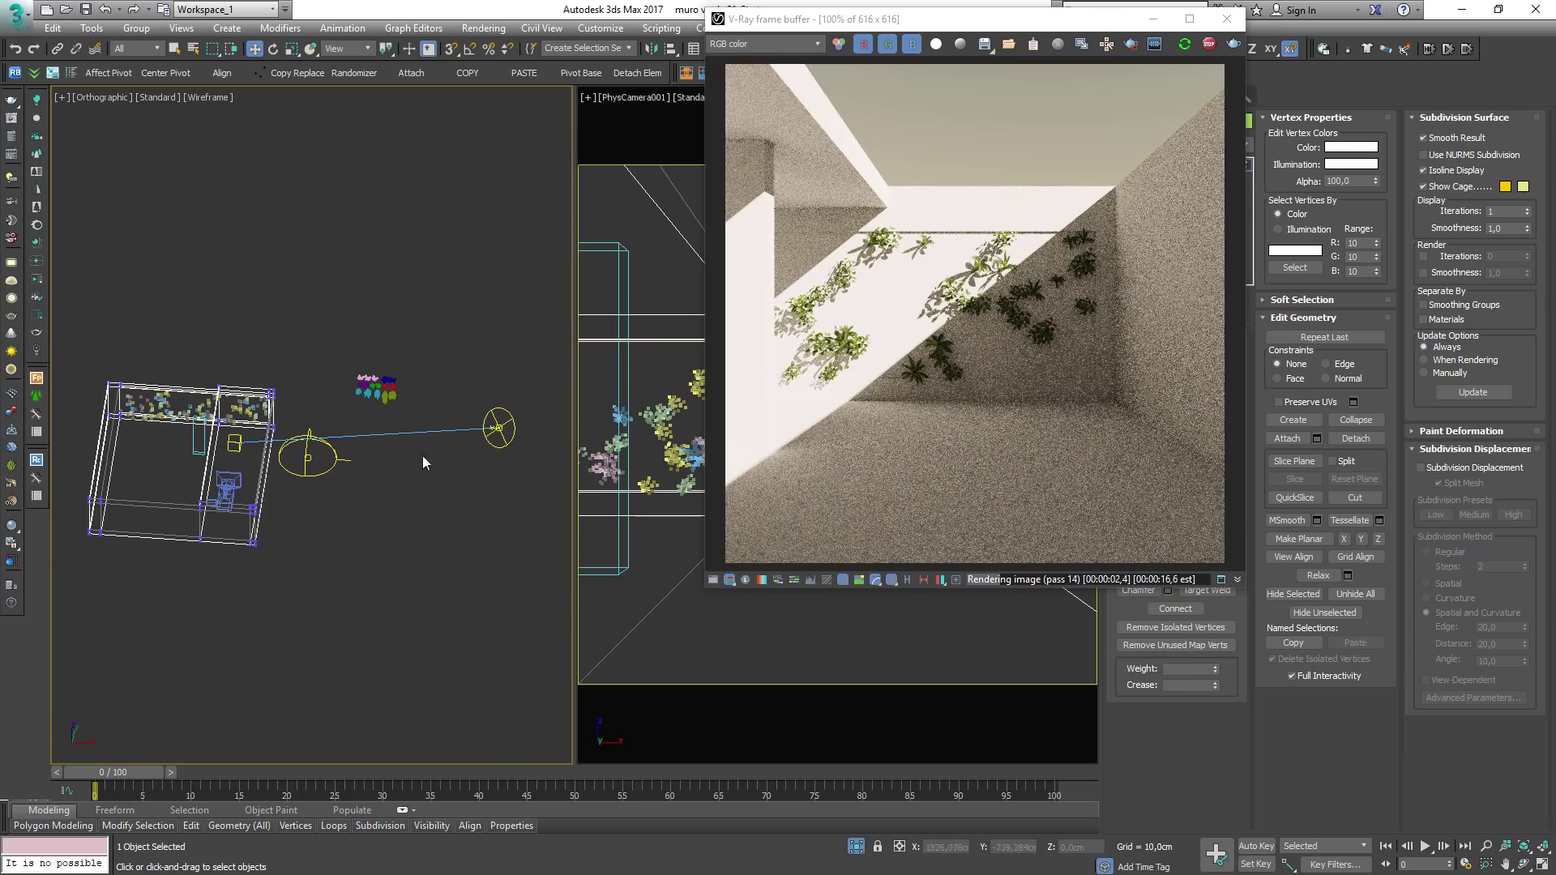
Step: Try size multipliers of 10 and 15 on the VRaySun and set it to 12
left_click_drag(1086, 20, 900, 55)
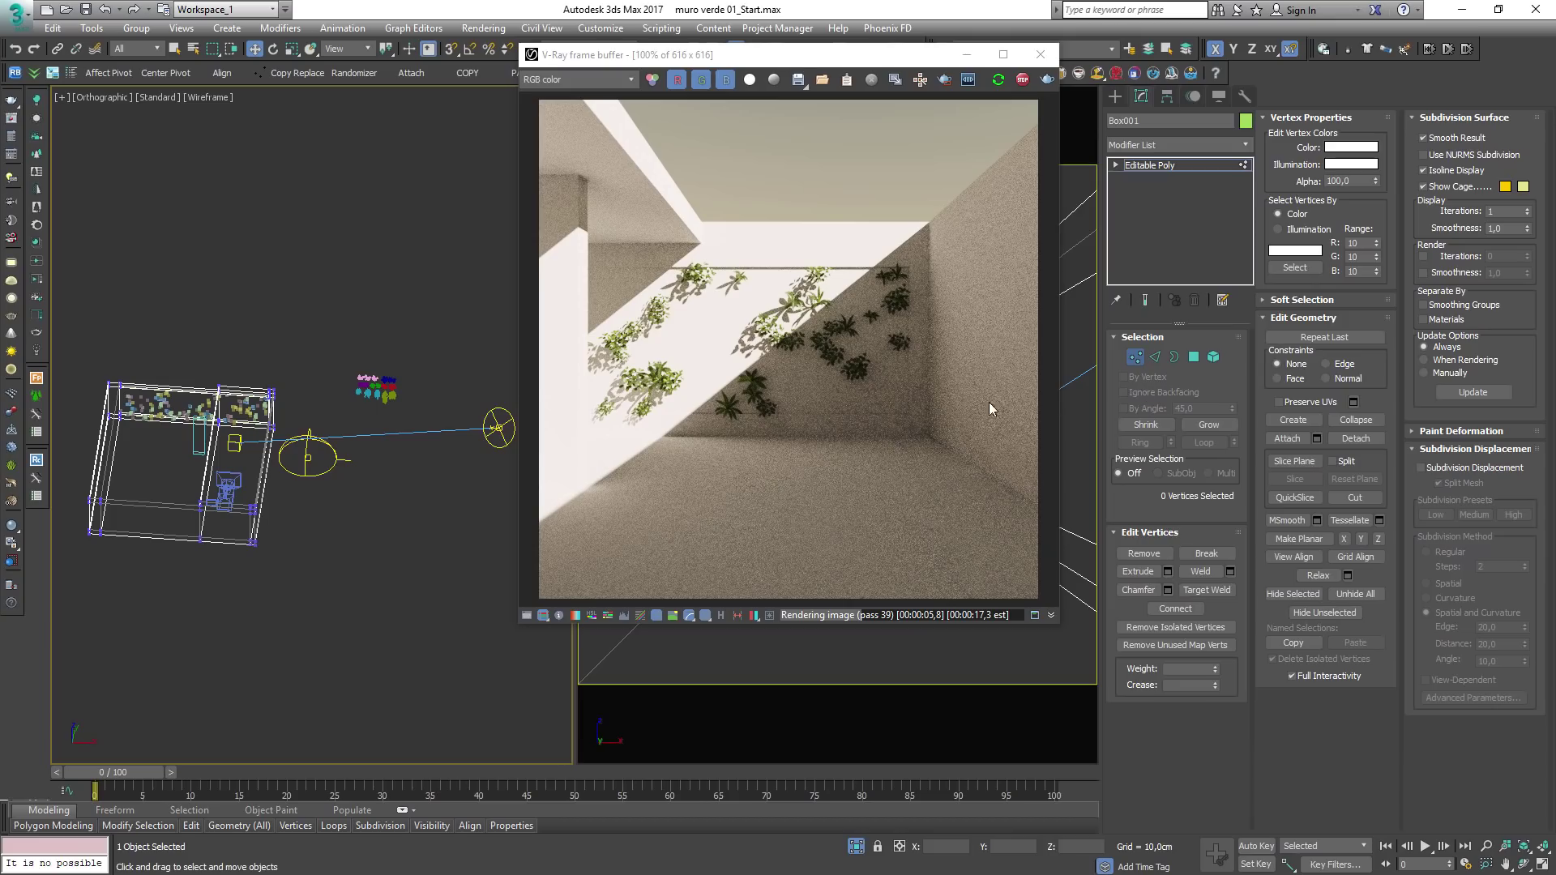
left_click(496, 427)
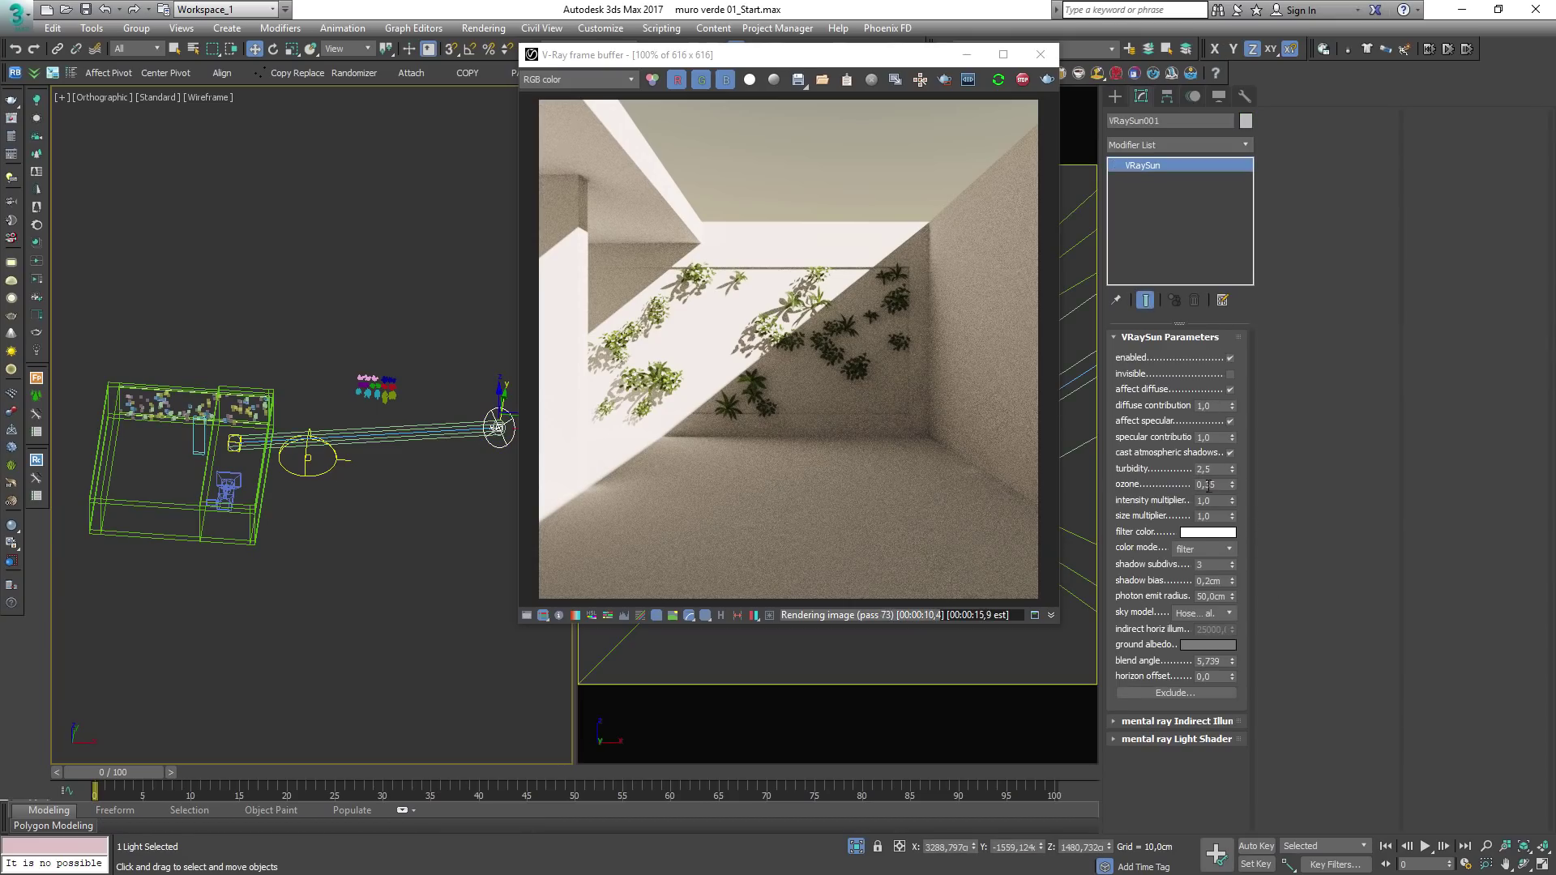
left_click(1208, 516)
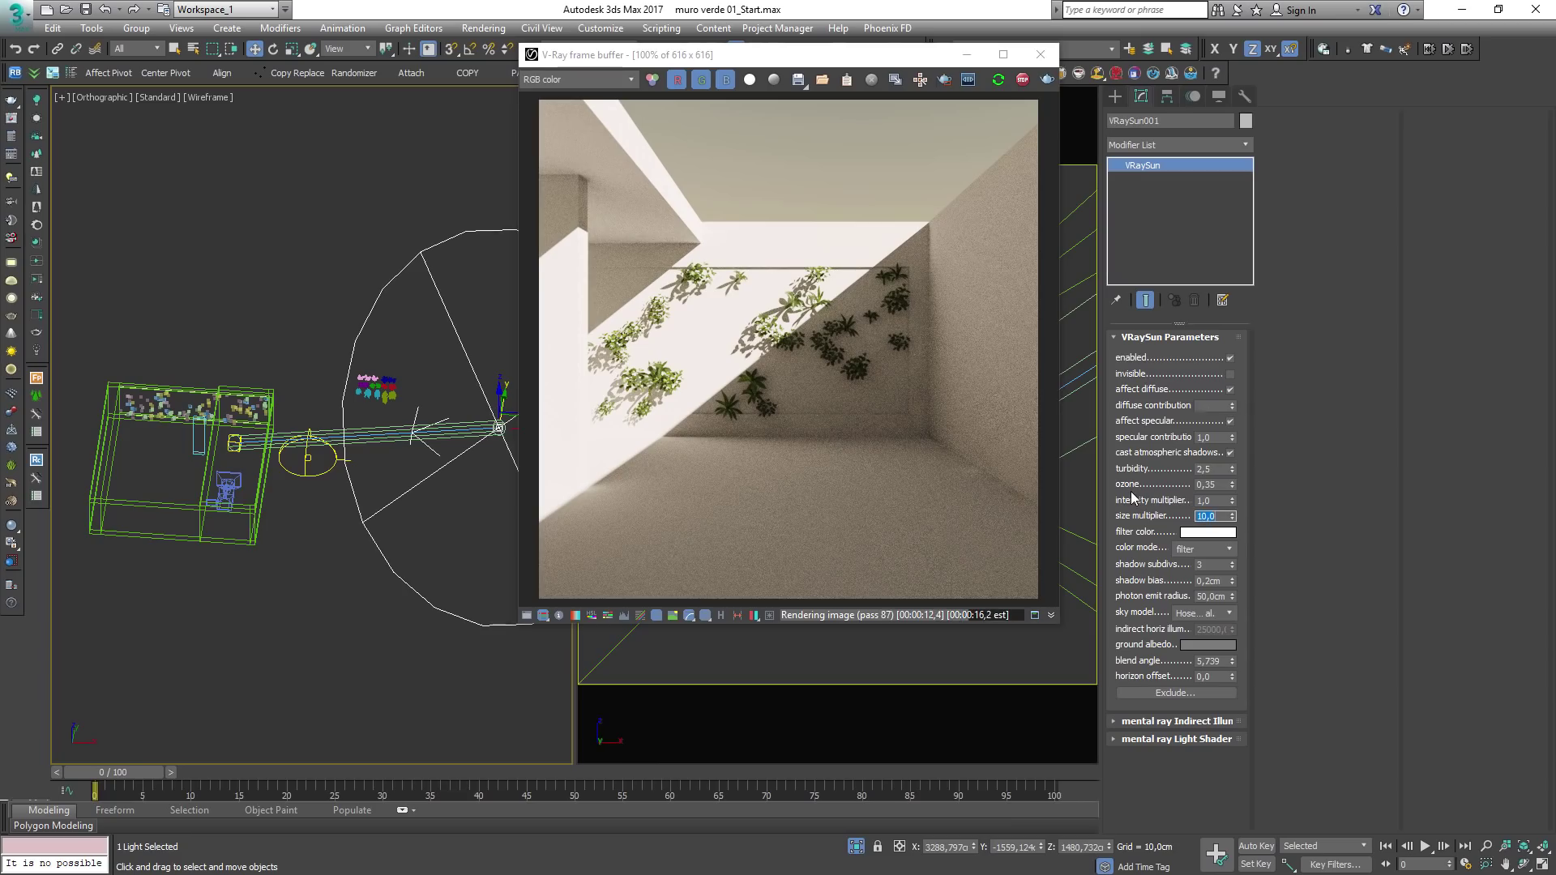
type("10")
key("Return")
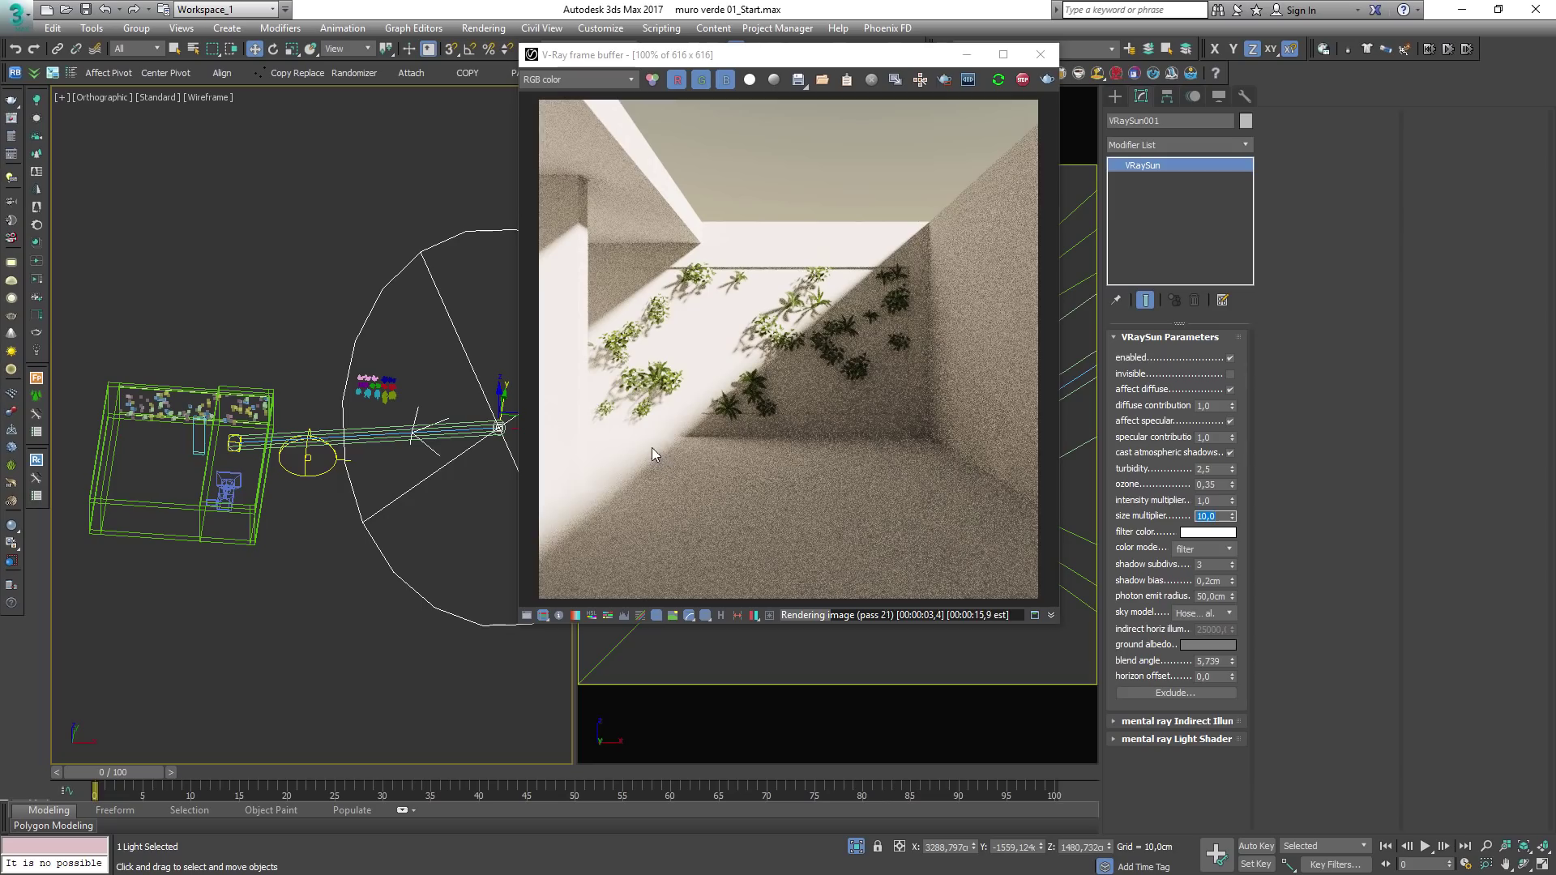
type("15")
key("Return")
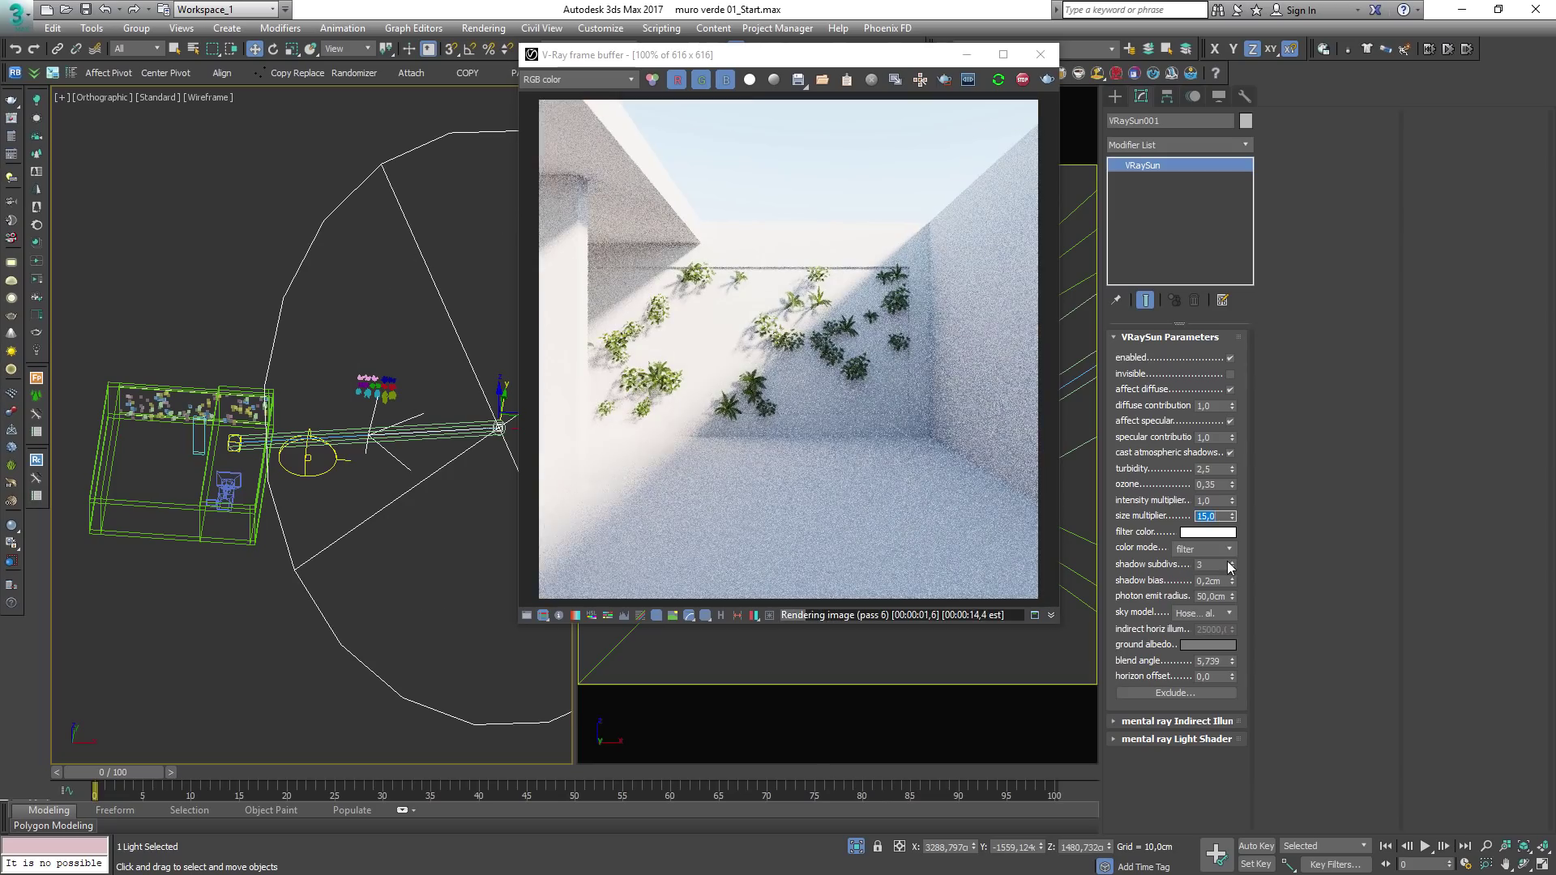
type("10")
key("Return")
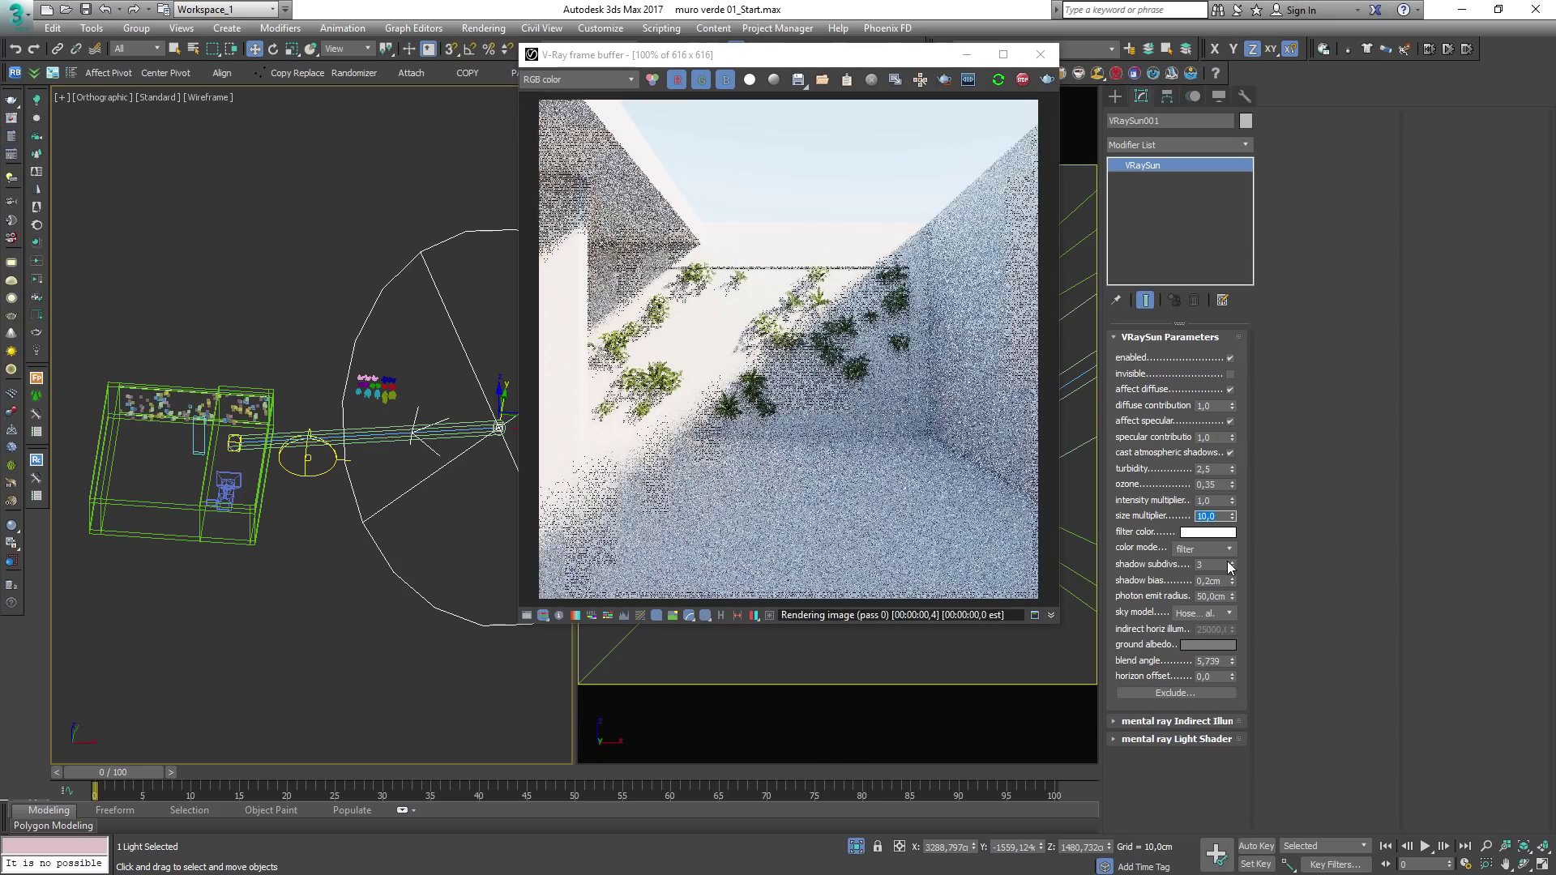
type("12")
key("Return")
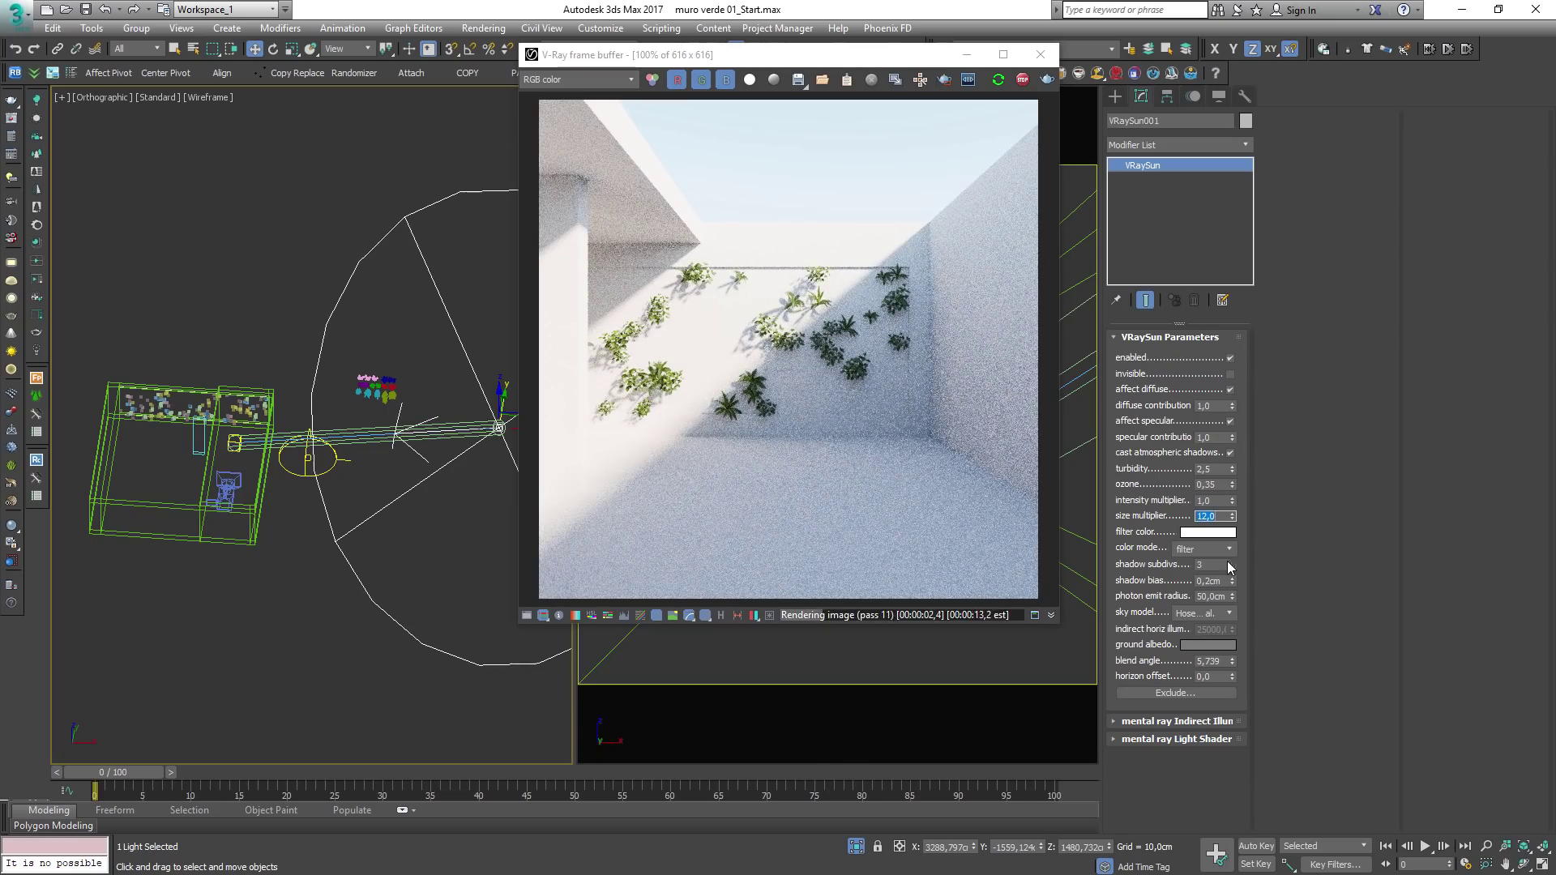
Step: Try a turbidity of 10 on the VRaySun and set it to 5
double_click(1207, 469)
type("10")
key("Return")
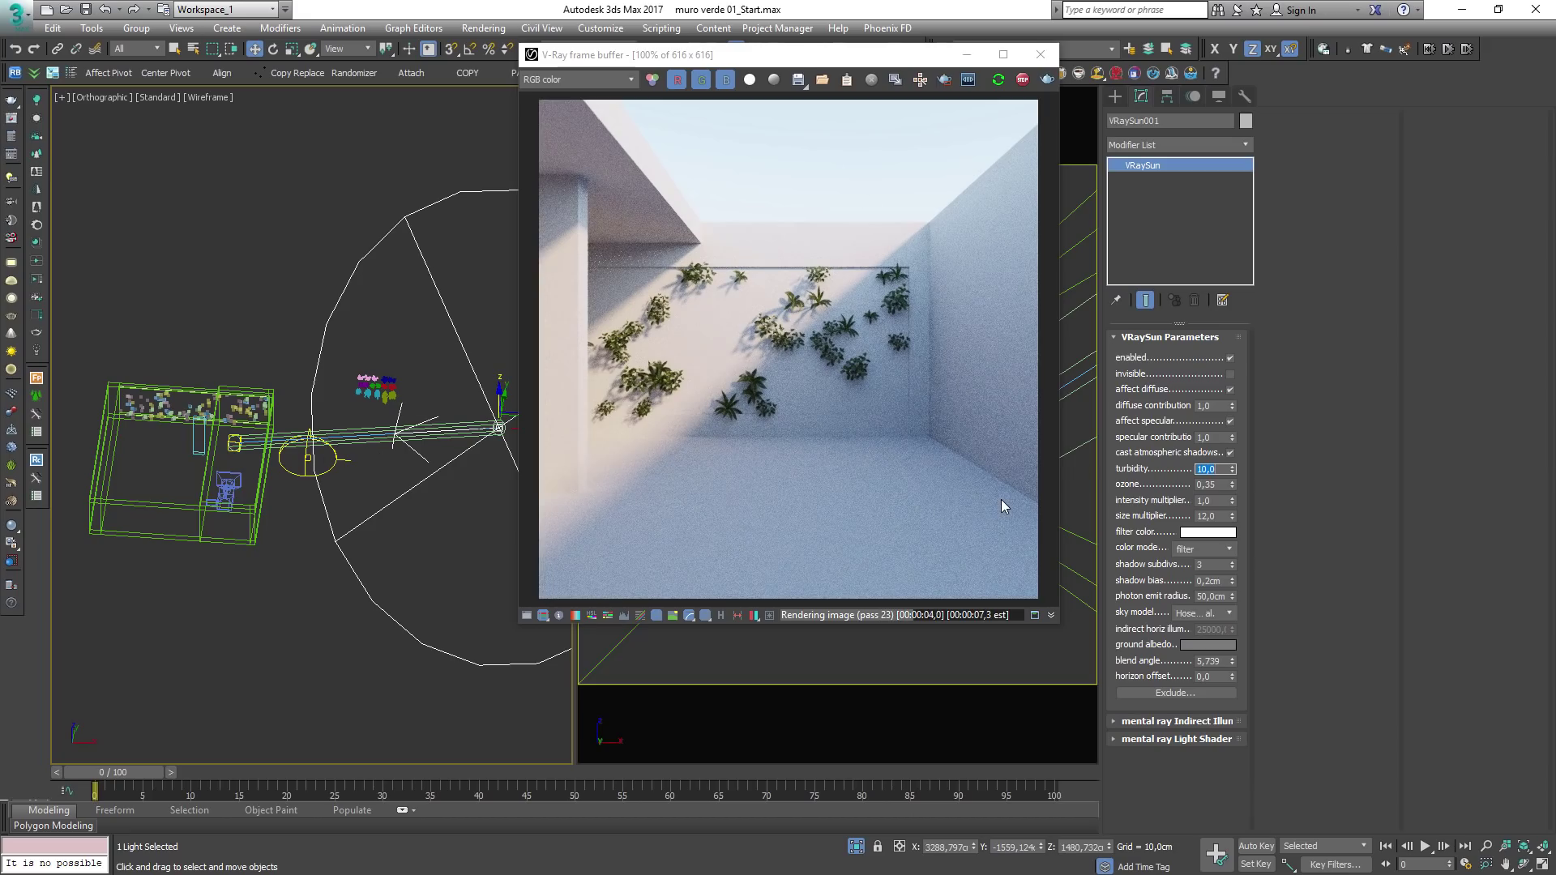
type("5")
key("Return")
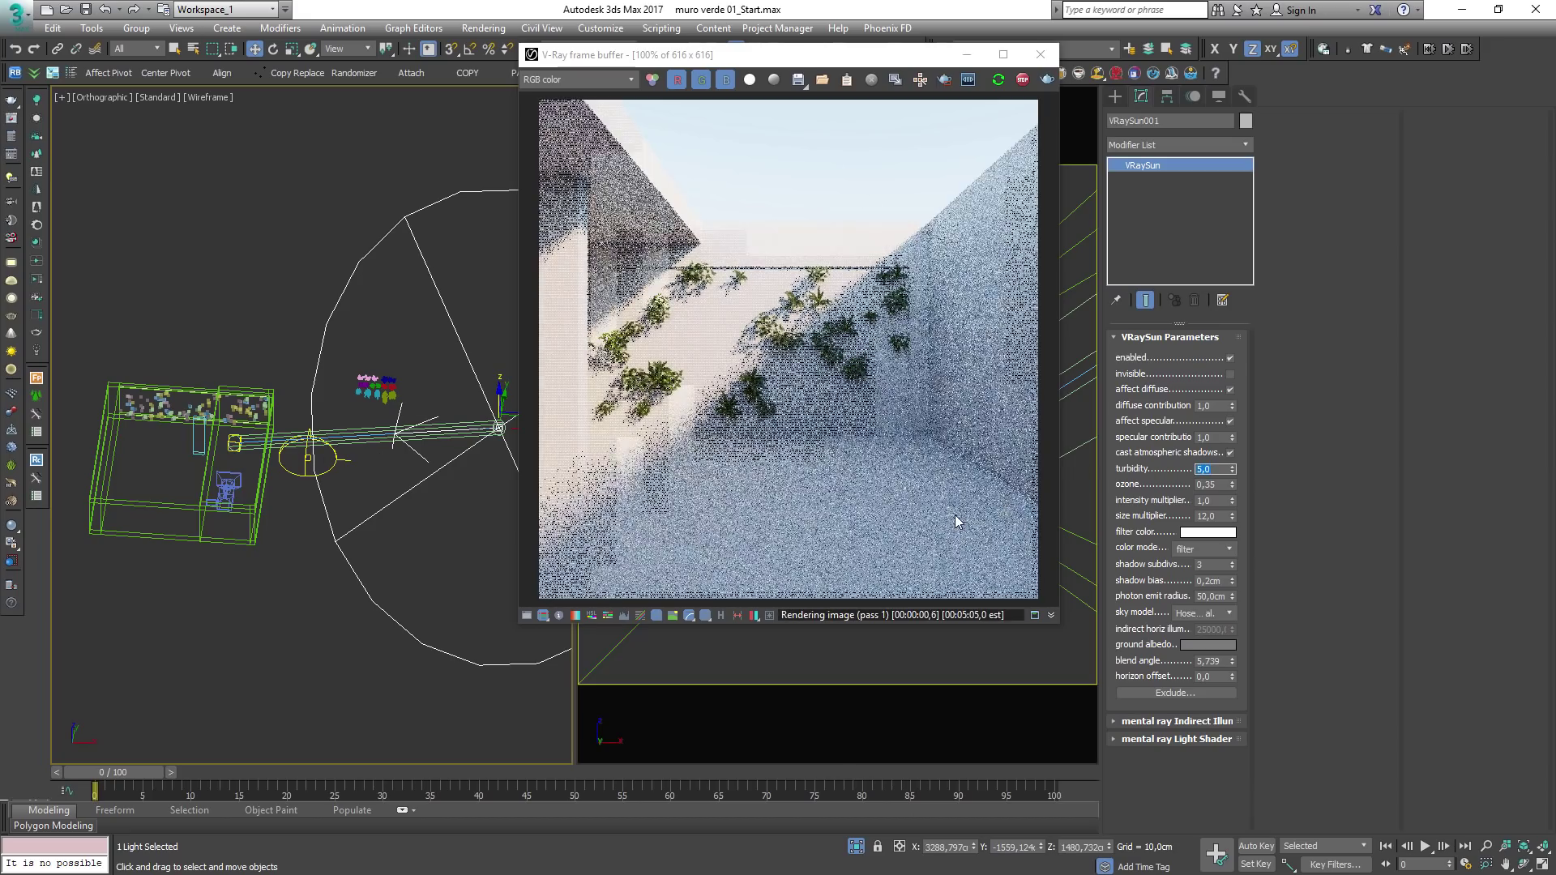
Step: Nudge the VRaySun's plan position and height slightly to fine-tune the sunlight angle, and deselect it
middle_click_drag(276, 479, 273, 534, "alt")
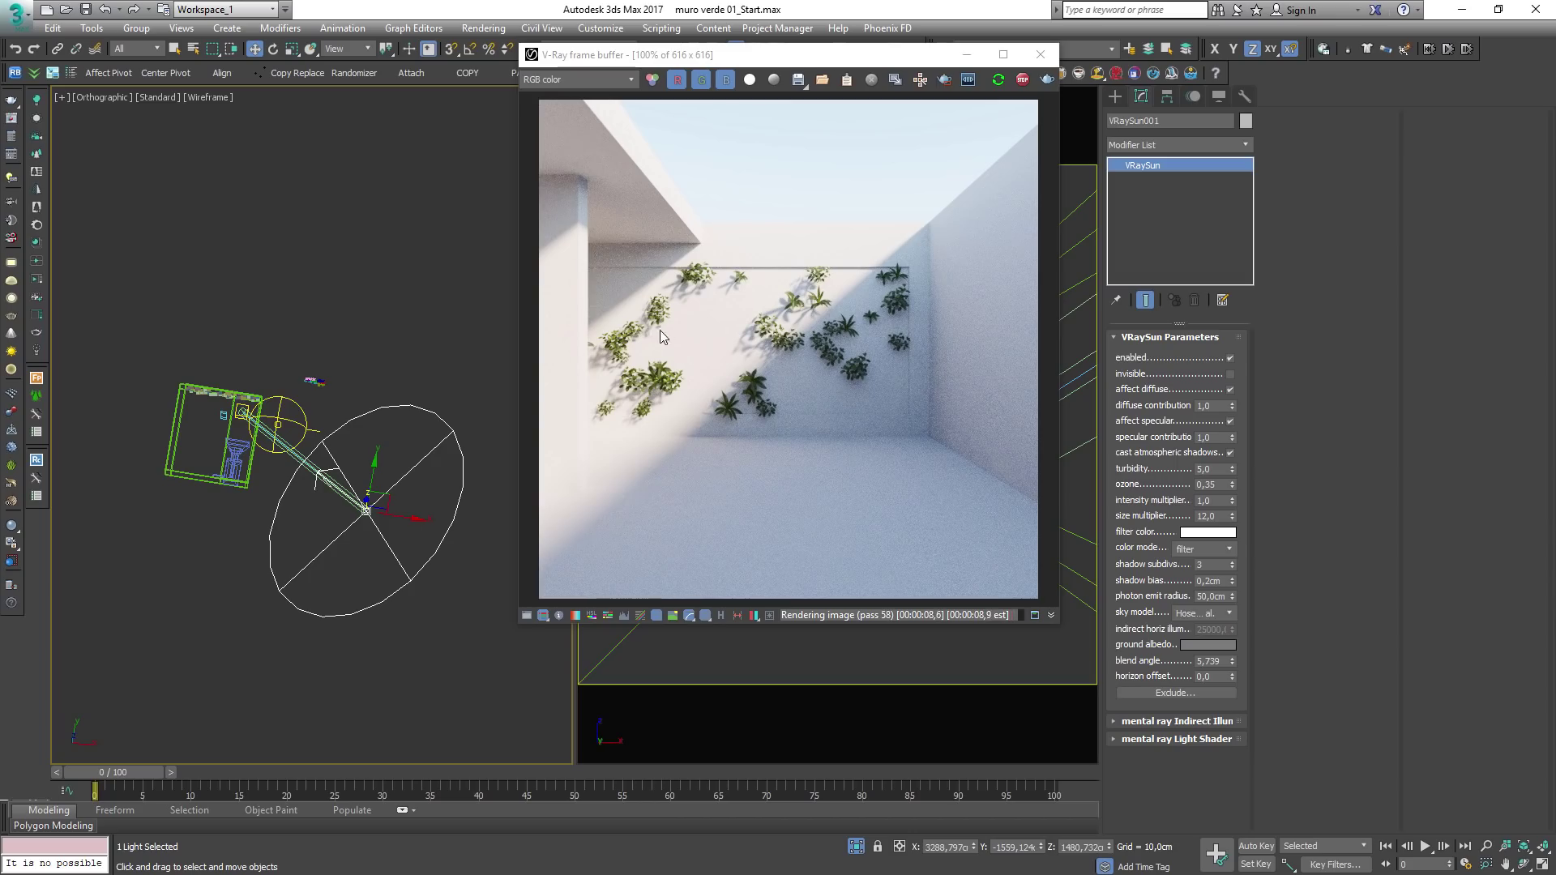
left_click_drag(380, 499, 383, 502)
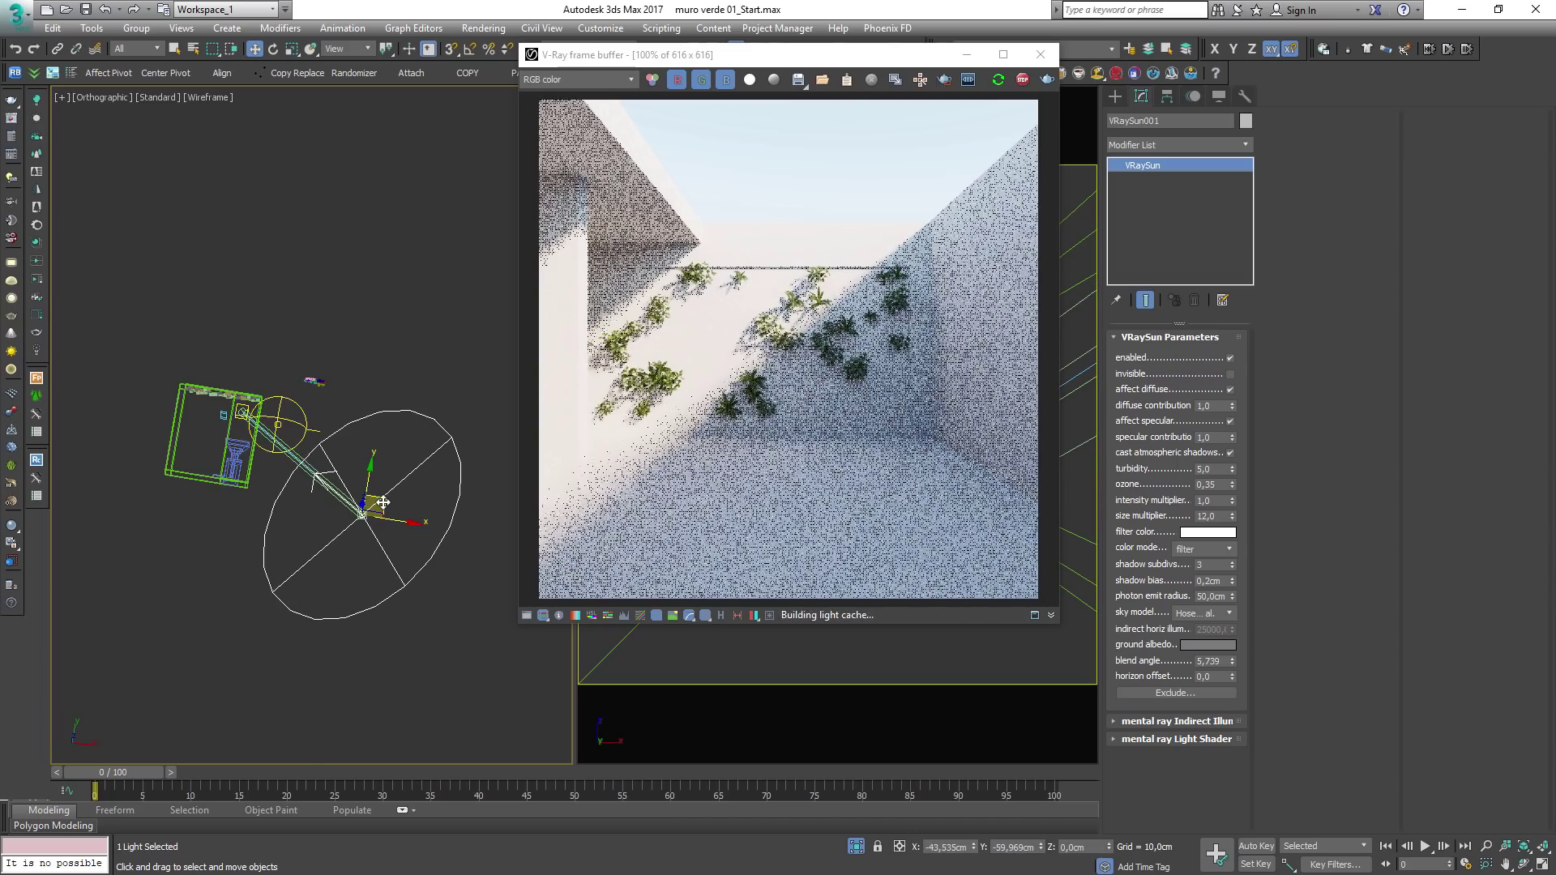
middle_click_drag(373, 519, 372, 405, "alt")
left_click_drag(373, 391, 374, 388)
left_click(281, 625)
Step: Select the Forest Pro plant wall and set its distribution density to 500 cm units
scroll(305, 453, "up", 10)
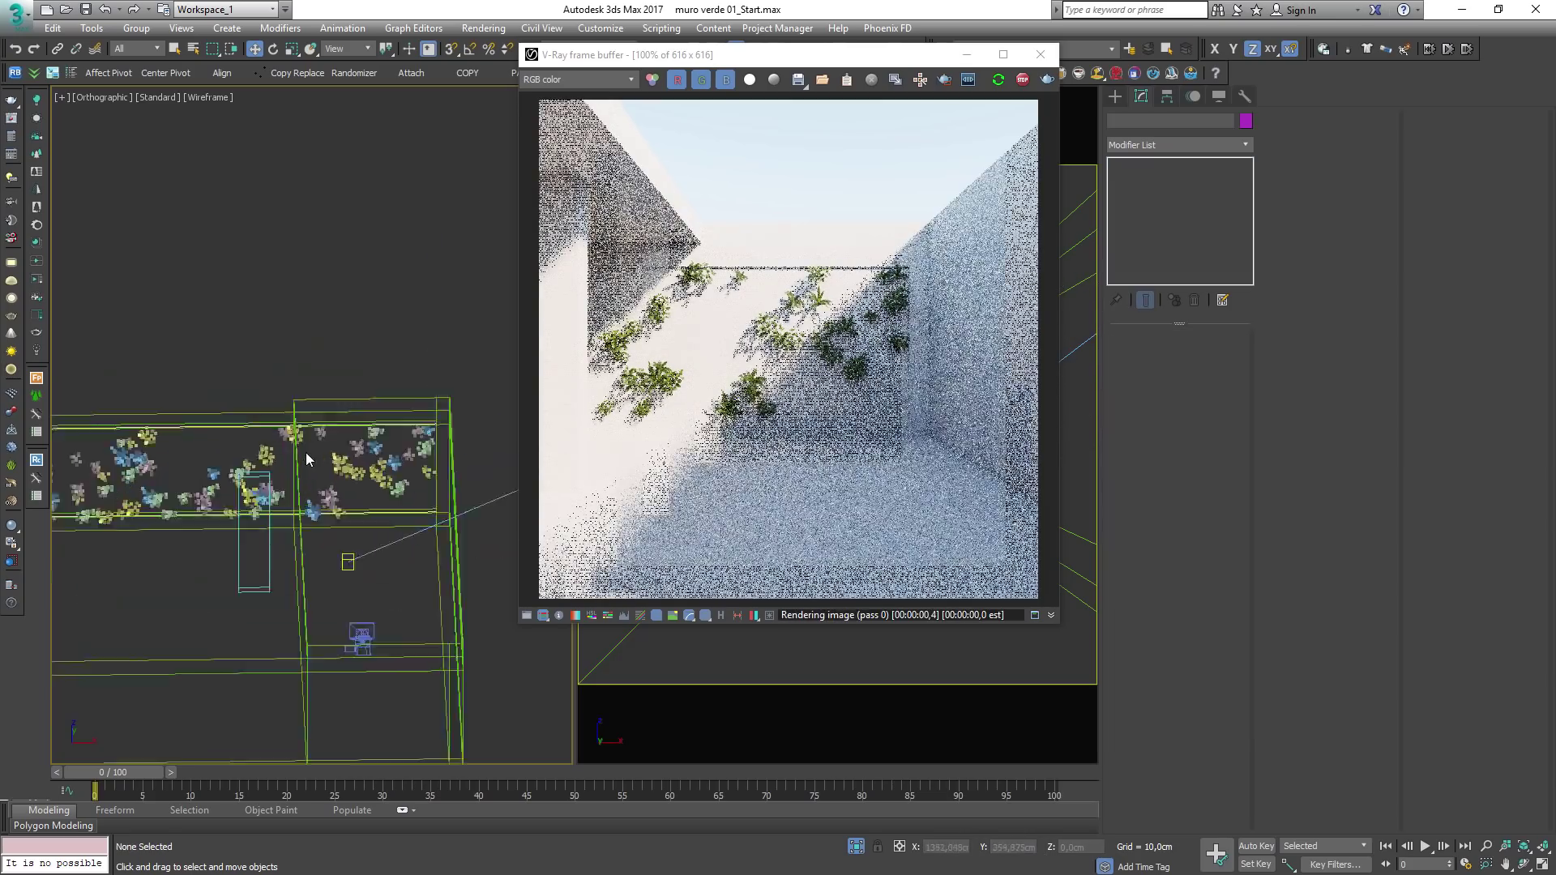
key("F3")
key("F3")
left_click(409, 482)
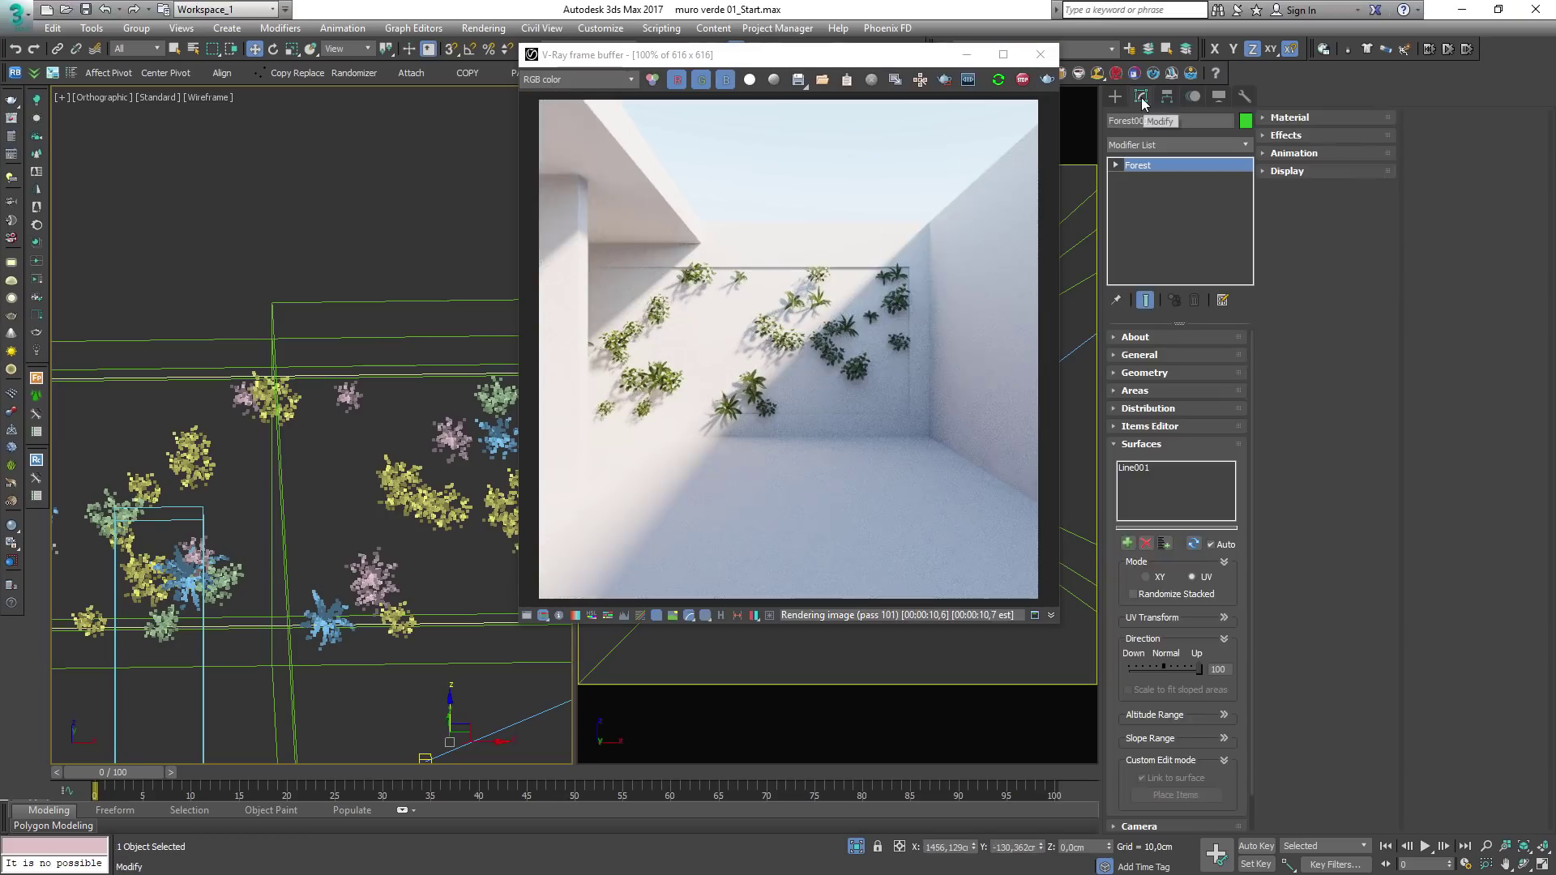
left_click(1144, 444)
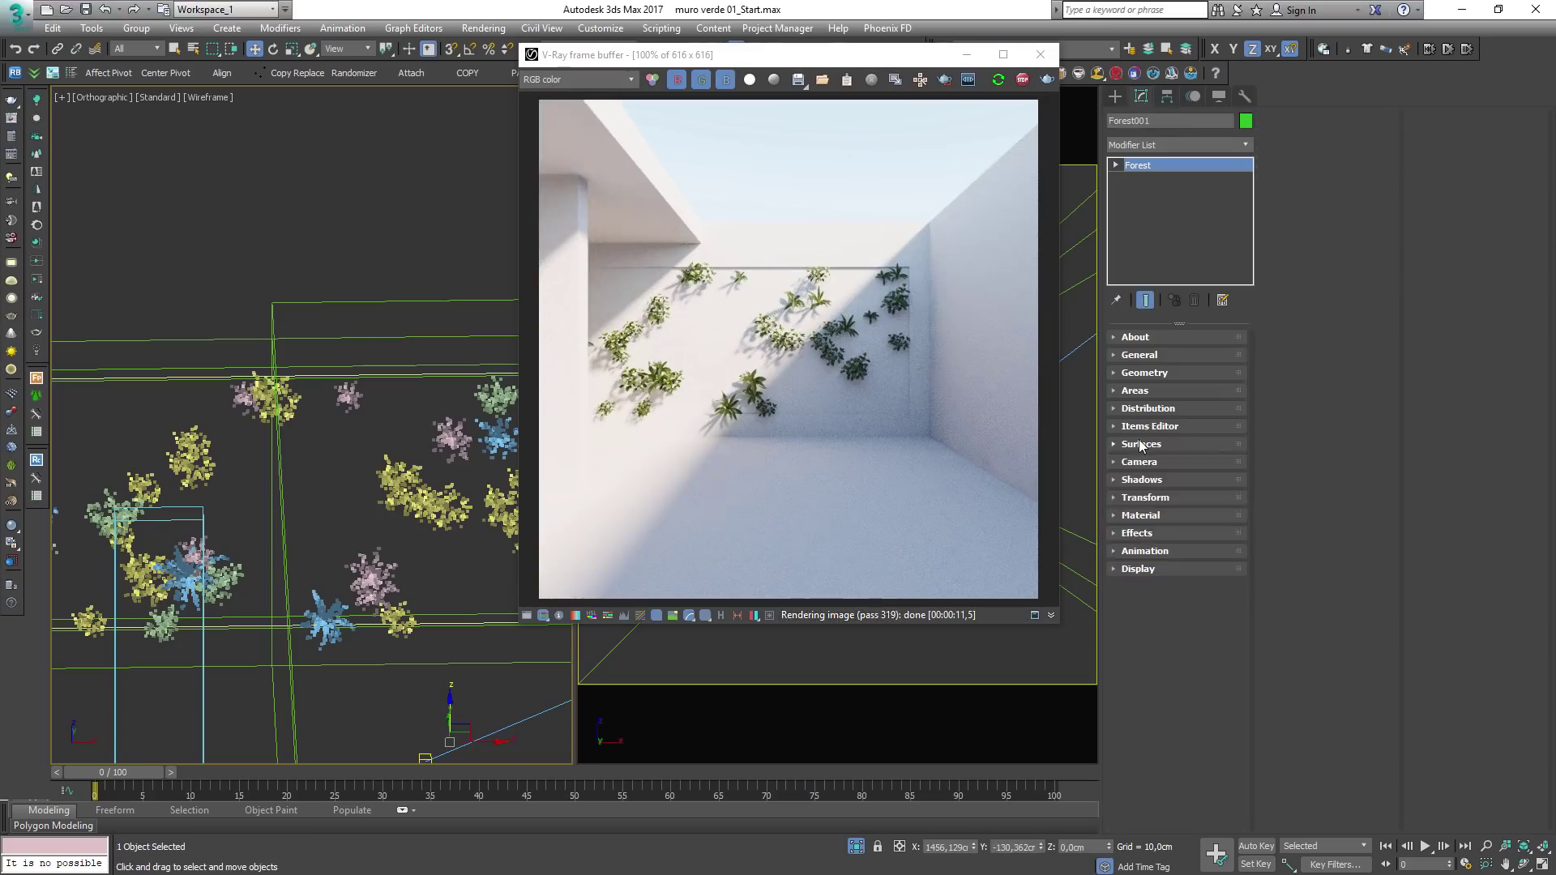
left_click(1143, 409)
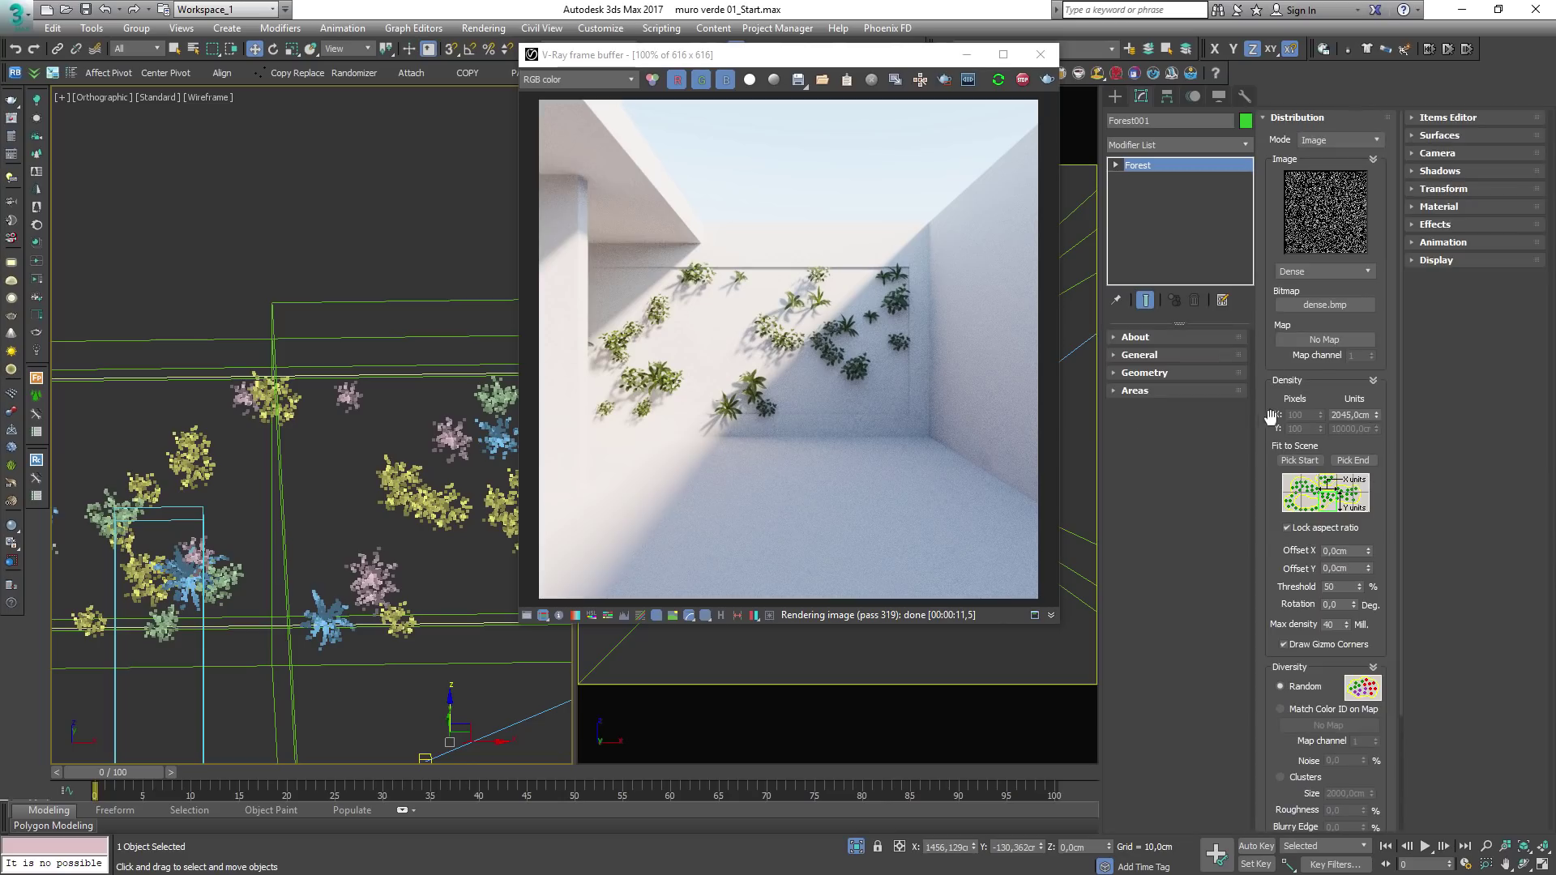
double_click(1347, 414)
type("500")
key("Return")
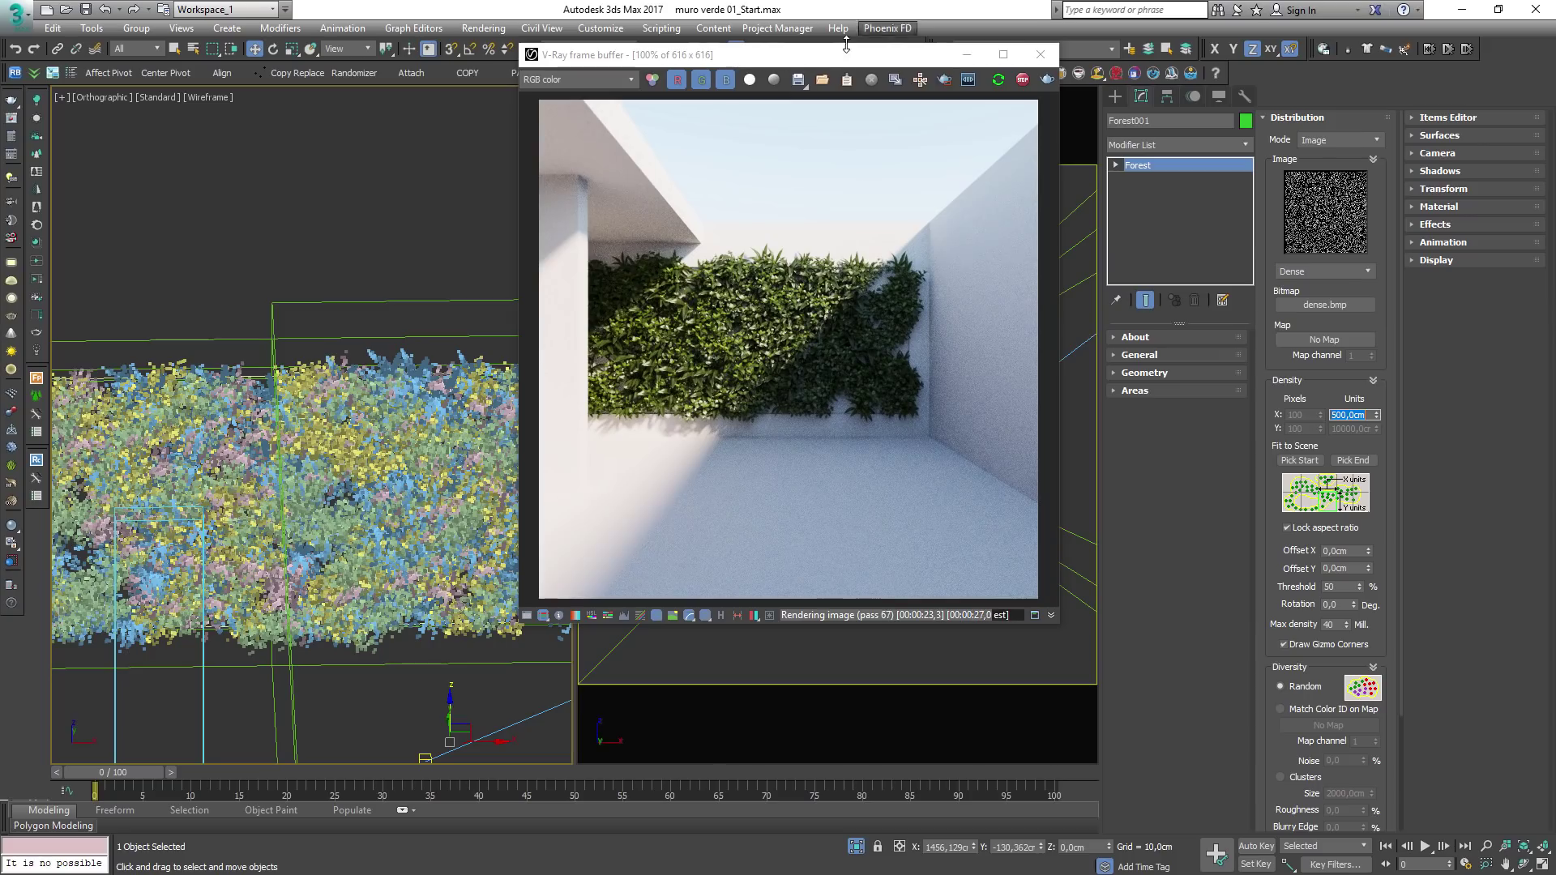
Step: Change the Forest distribution's diversity to Clusters and inspect the plant groupings in the render
left_click_drag(839, 55, 898, 60)
middle_click_drag(451, 489, 285, 399, "alt")
scroll(376, 462, "up", 3)
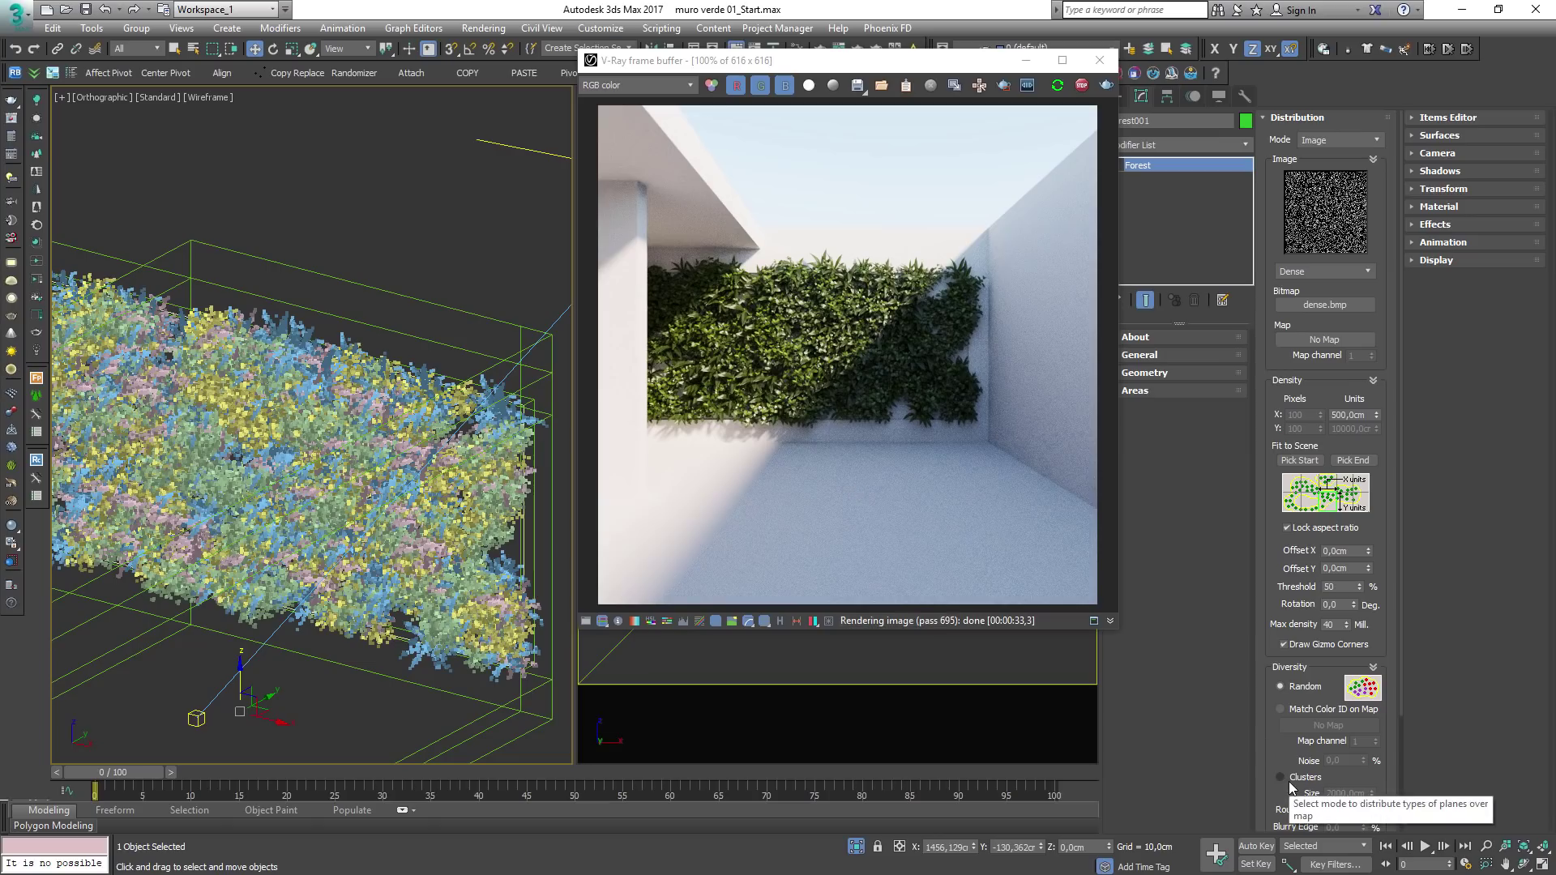
left_click(1291, 783)
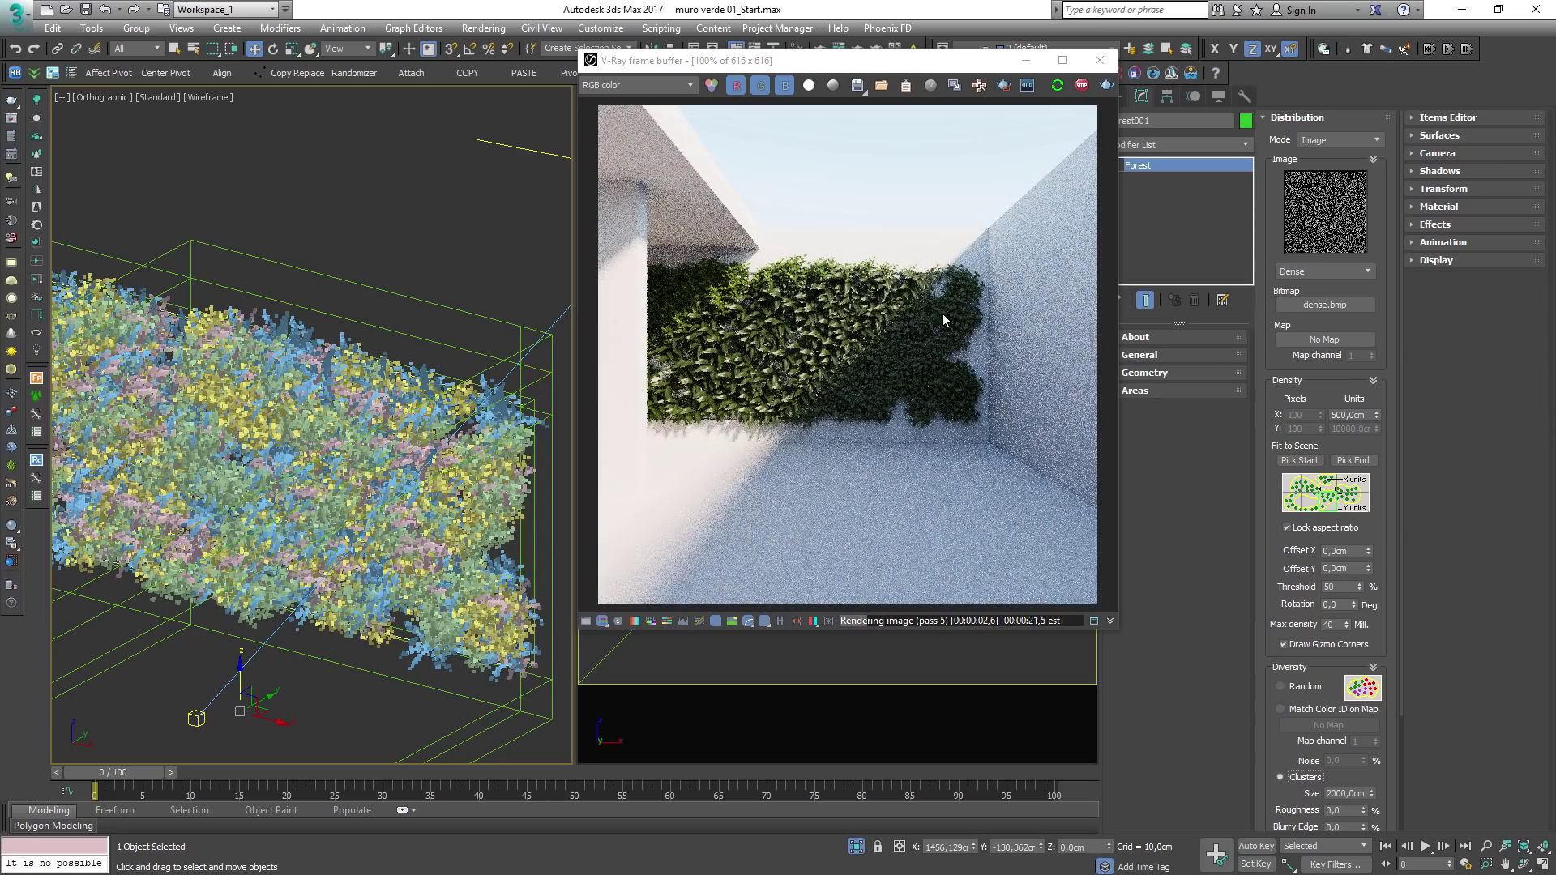
scroll(704, 287, "up", 1)
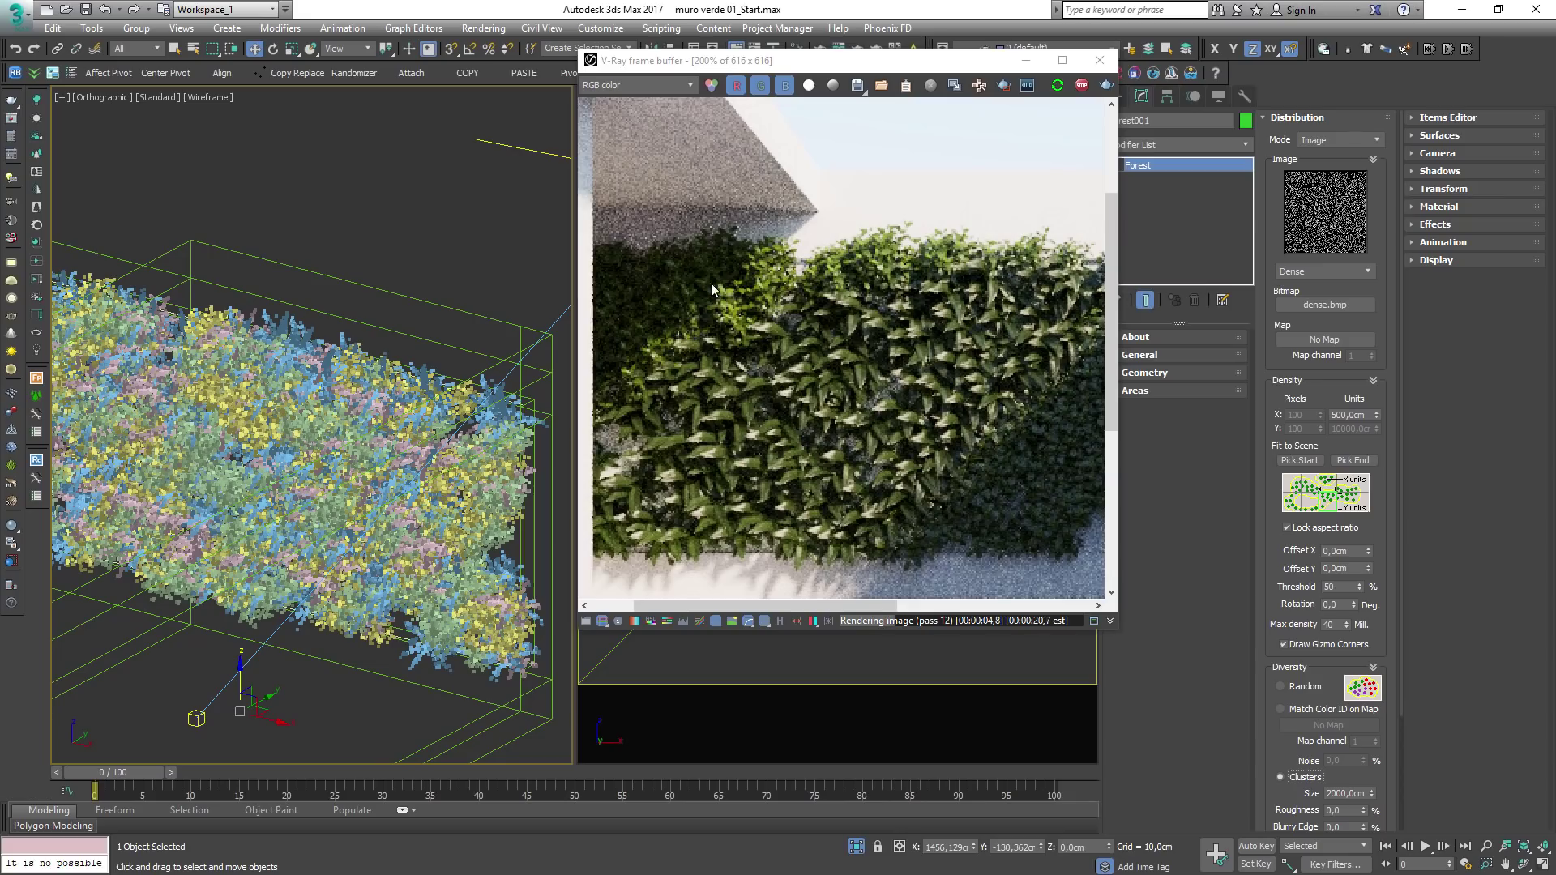
middle_click_drag(844, 329, 783, 295)
scroll(783, 295, "down", 1)
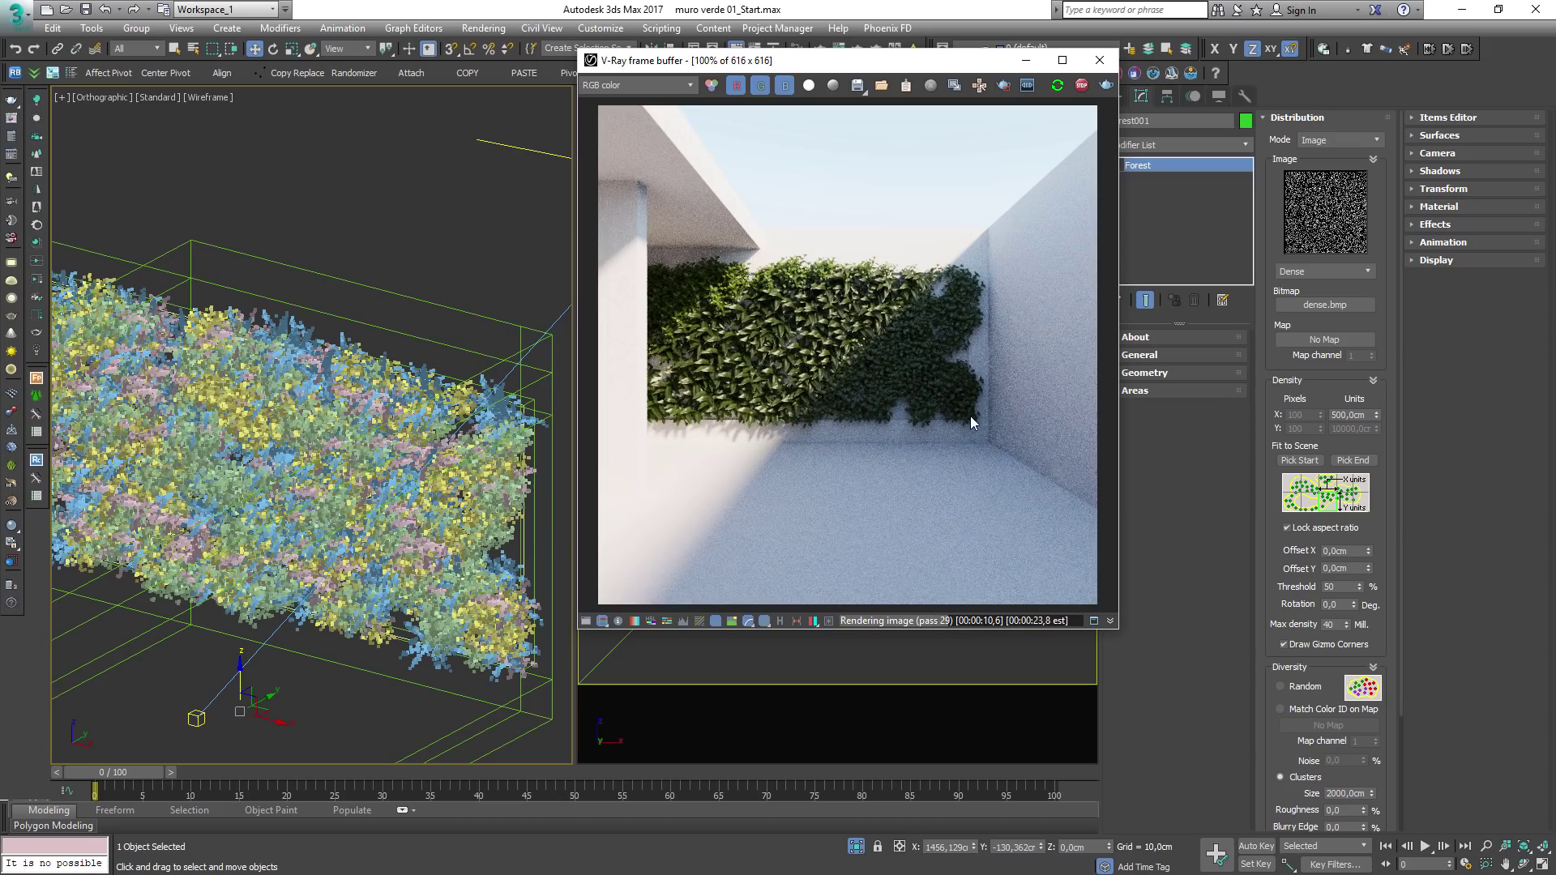
Step: Stop the interactive render and close the V-Ray frame buffer
left_click_drag(811, 60, 240, 98)
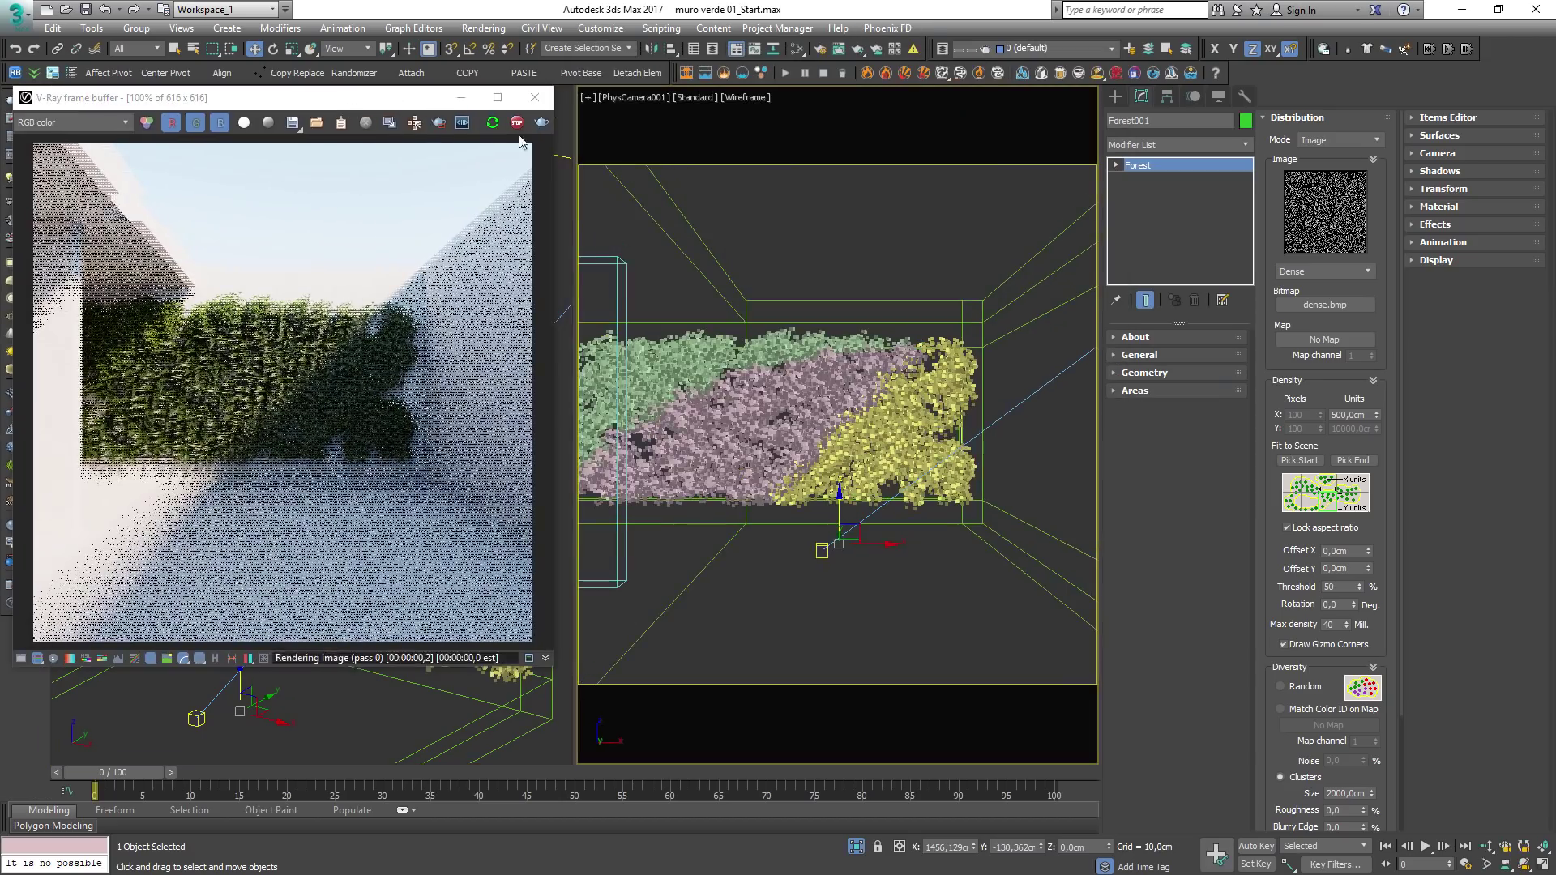
left_click(517, 121)
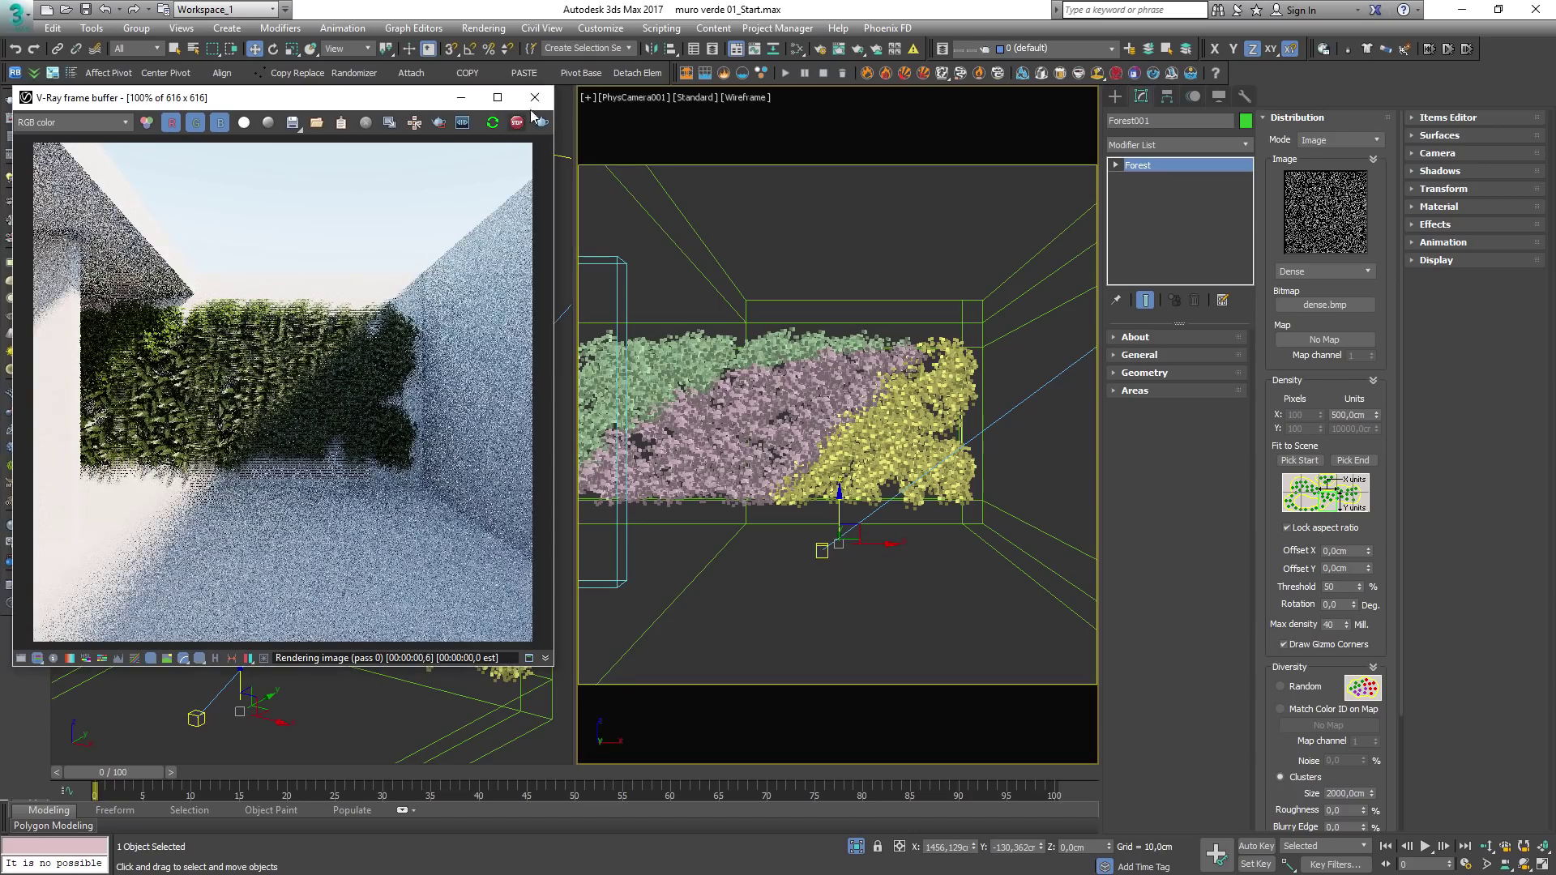
left_click(535, 102)
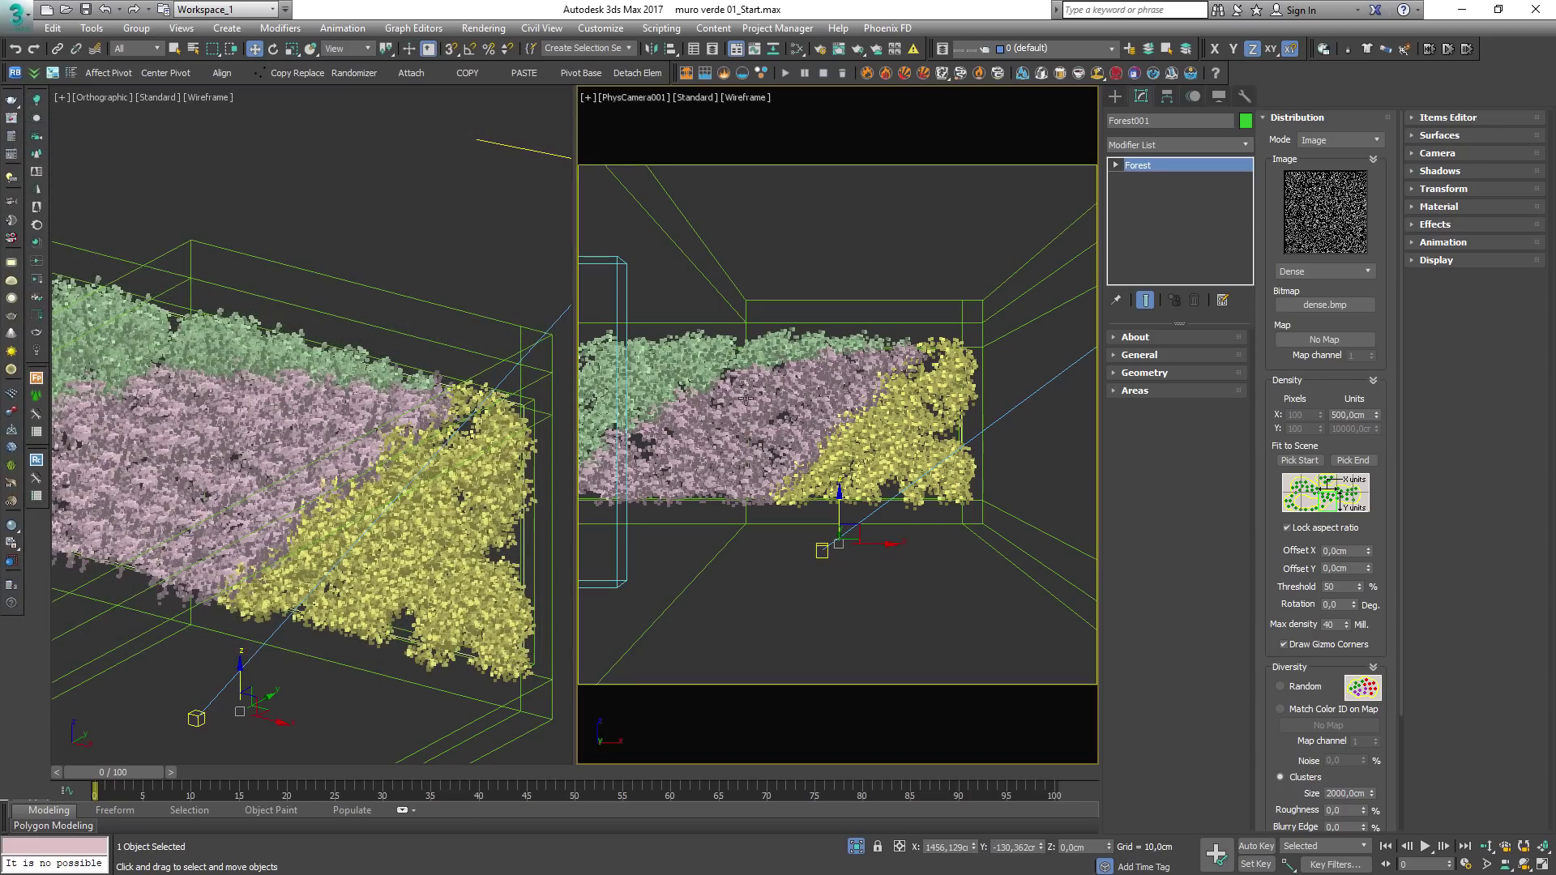
Step: Compare the plant clusters on the wall with the four colour-coded items in the Forest geometry list
scroll(364, 405, "down", 10)
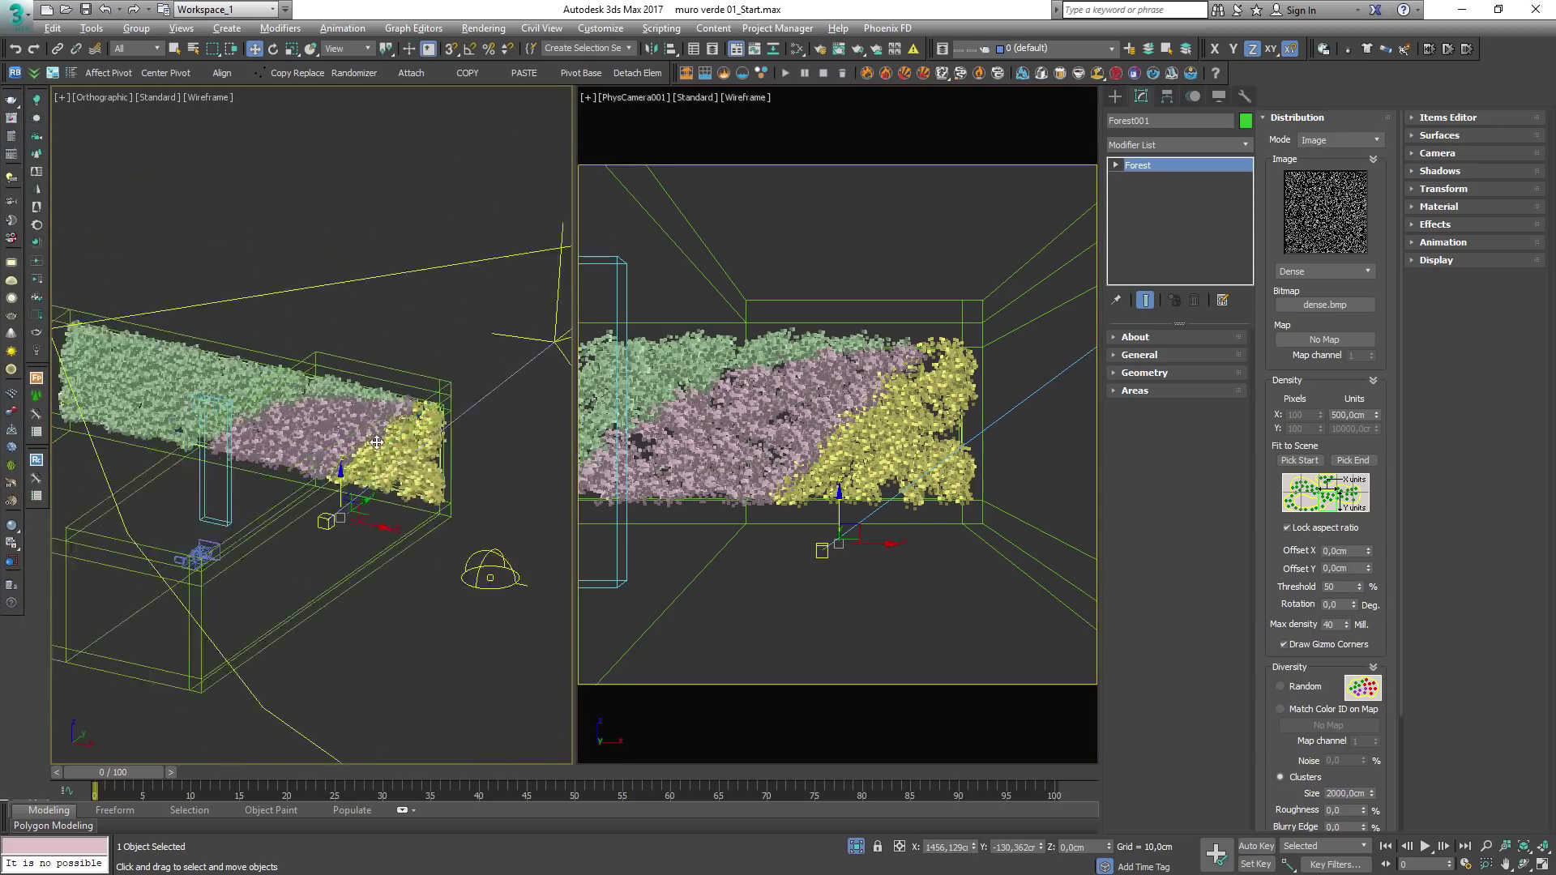
middle_click_drag(408, 359, 383, 442, "alt")
scroll(385, 406, "up", 5)
middle_click_drag(405, 348, 484, 304, "alt")
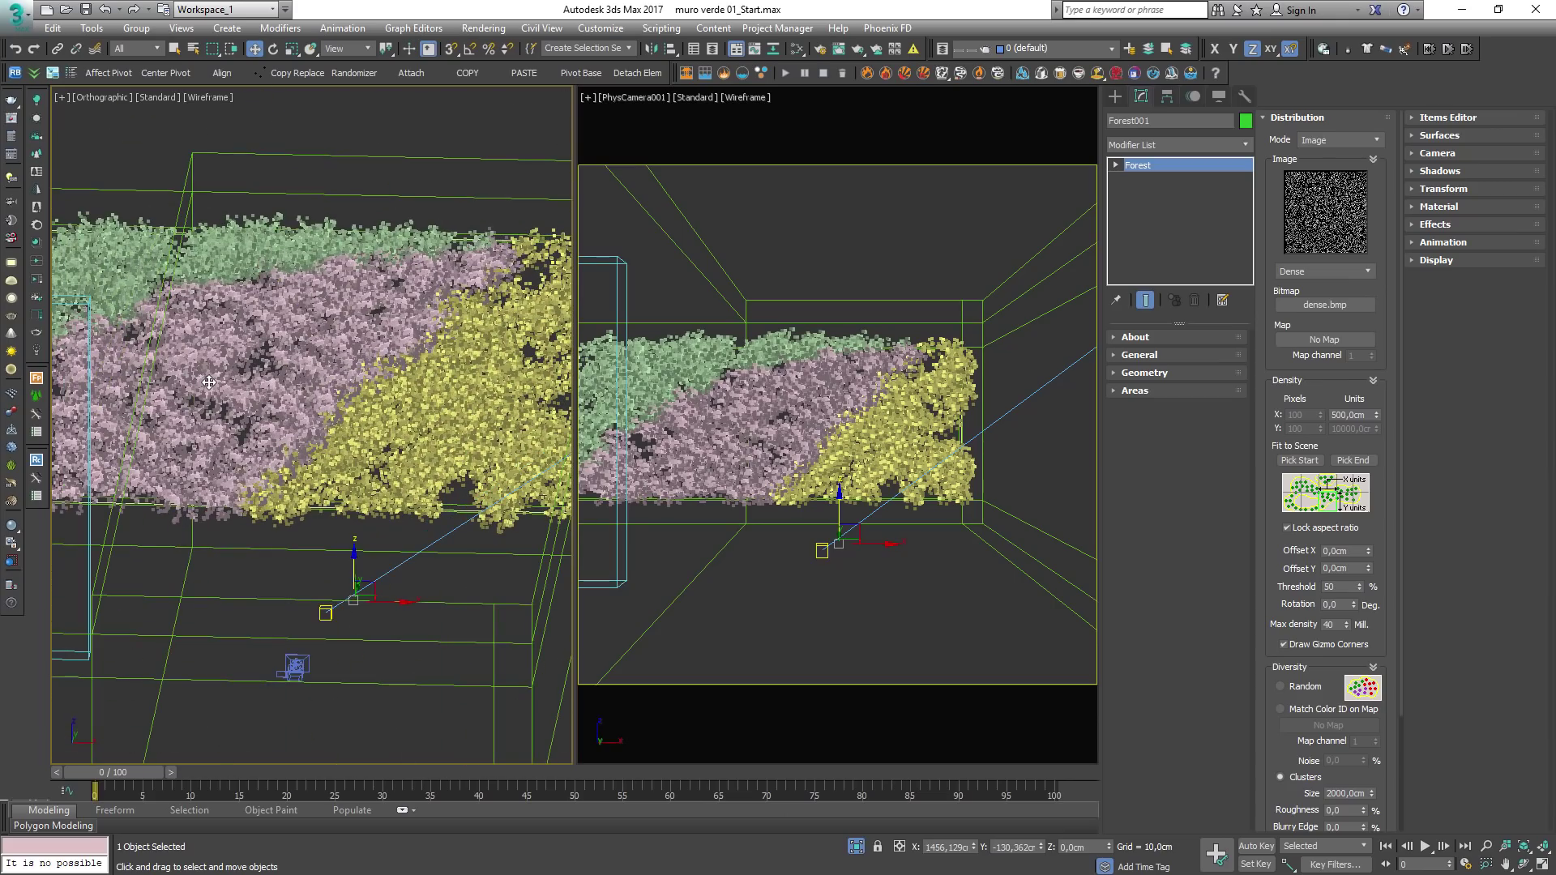
left_click(1143, 374)
left_click(1303, 152)
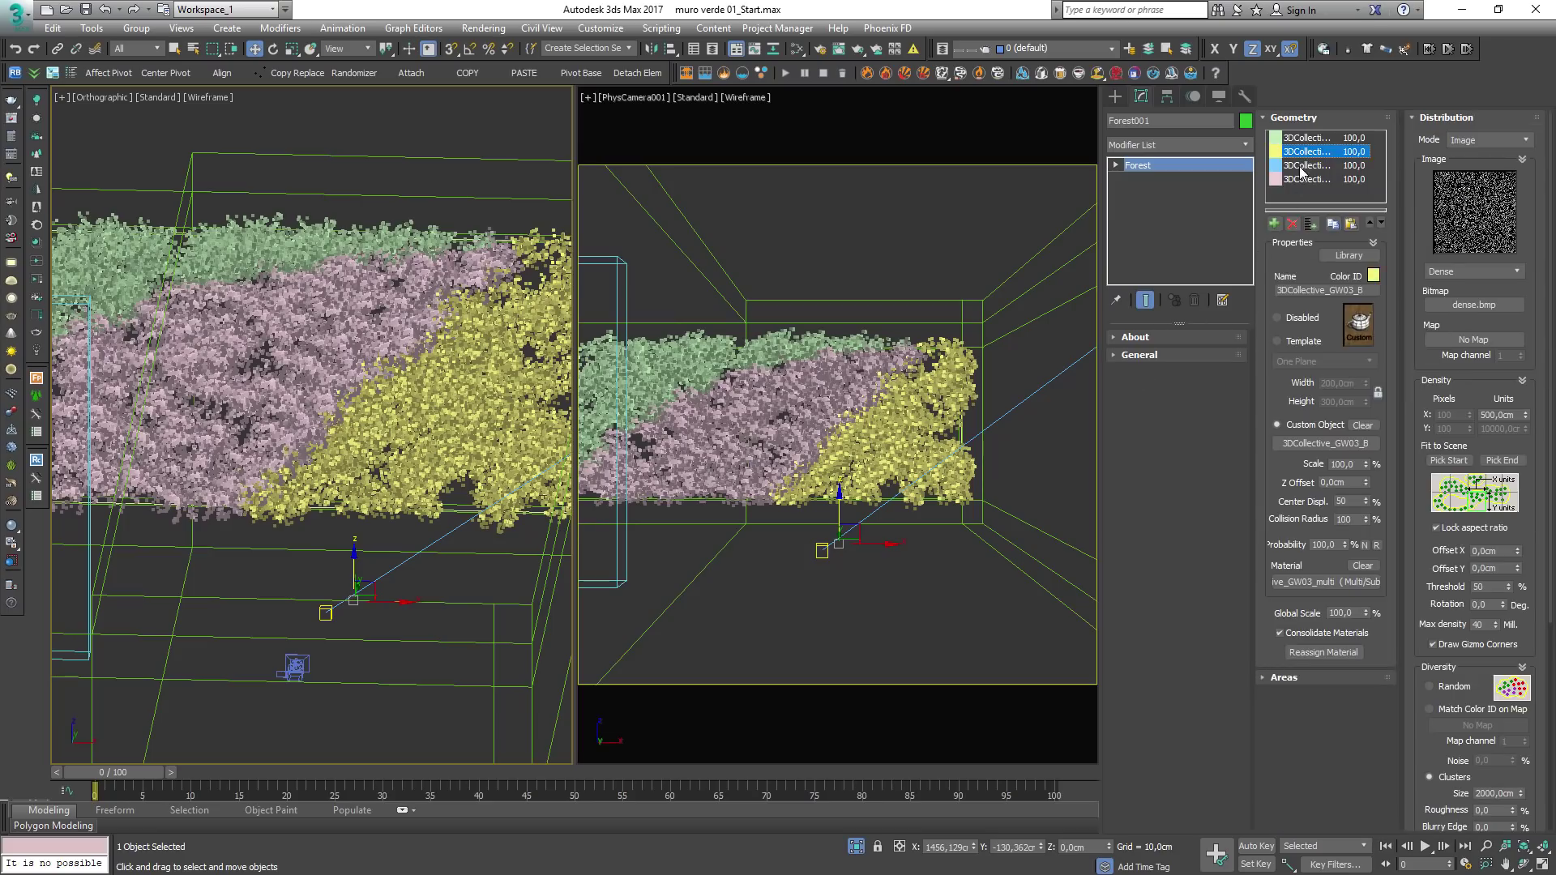
left_click(1302, 167)
left_click(1302, 180)
left_click(1302, 167)
left_click(1301, 152)
left_click(1301, 140)
scroll(243, 381, "down", 6)
middle_click_drag(244, 381, 474, 389)
middle_click_drag(351, 378, 311, 415, "alt")
scroll(310, 416, "up", 1)
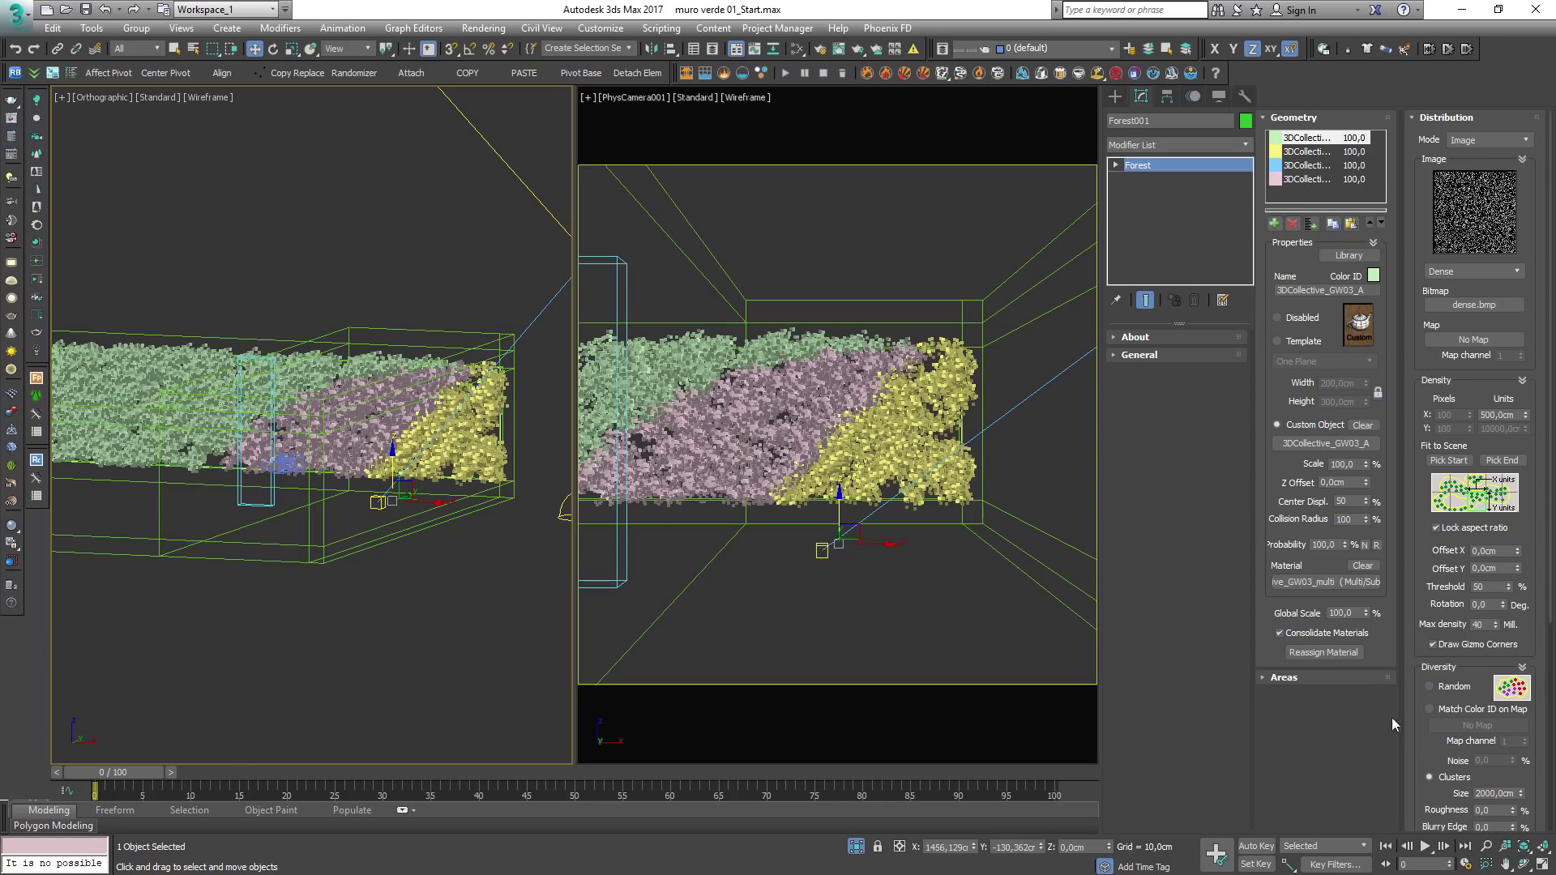
Step: Reduce the Forest diversity cluster size to 120 cm
left_click_drag(1424, 748, 1441, 608)
left_click_drag(1520, 642, 1521, 718)
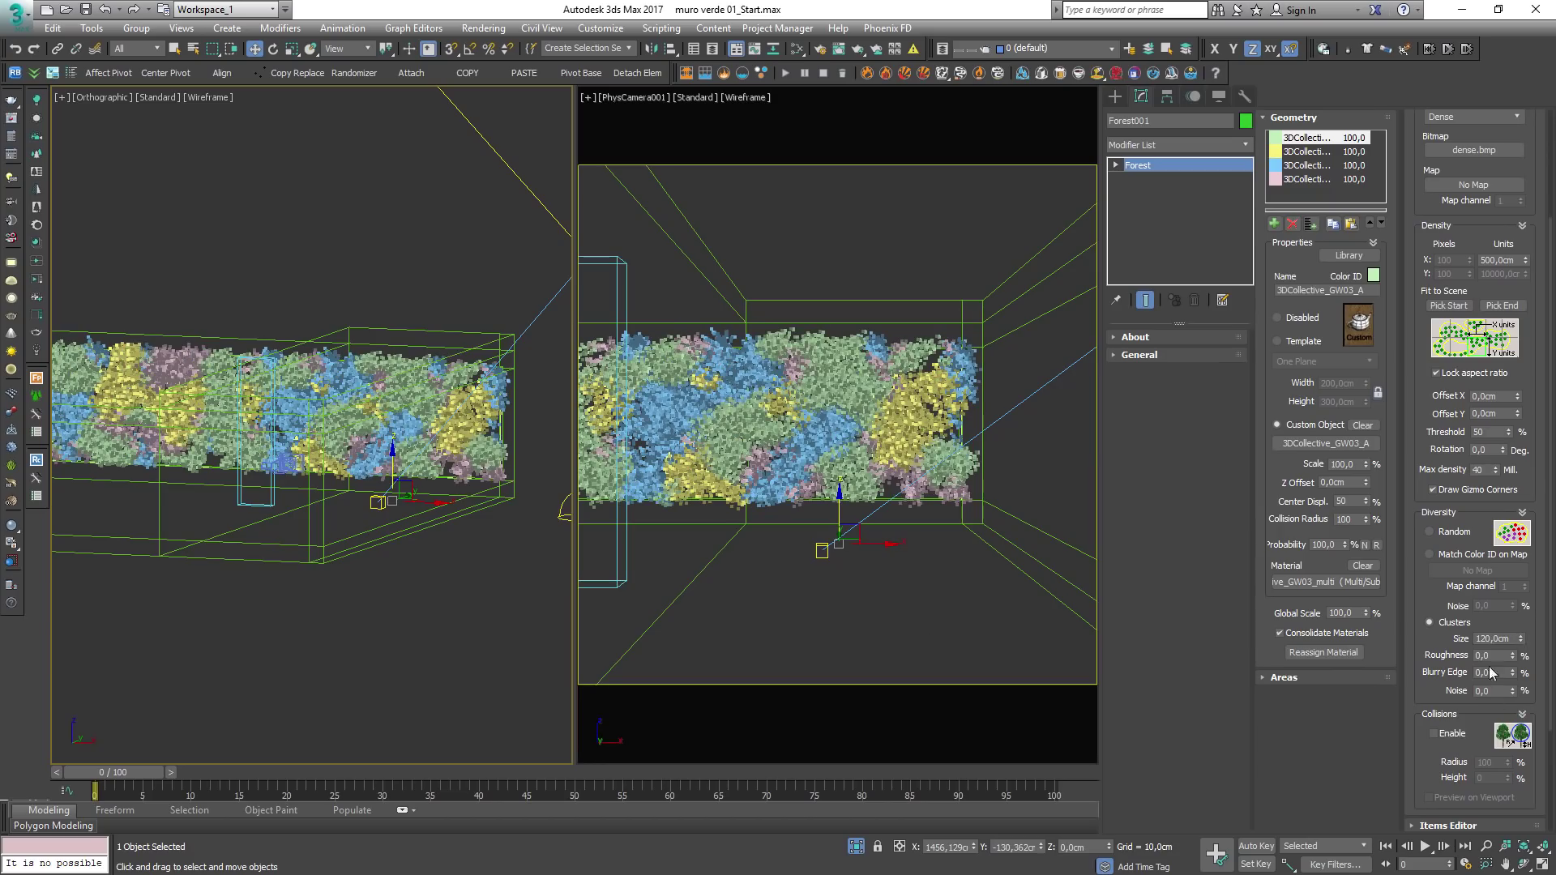
Step: Switch the orthographic view to shaded, select the two red plants and store them as the selection set "plantas rojas"
mouse_move(357, 438)
middle_mouse_down()
mouse_move(466, 464)
mouse_move(381, 456)
middle_mouse_up()
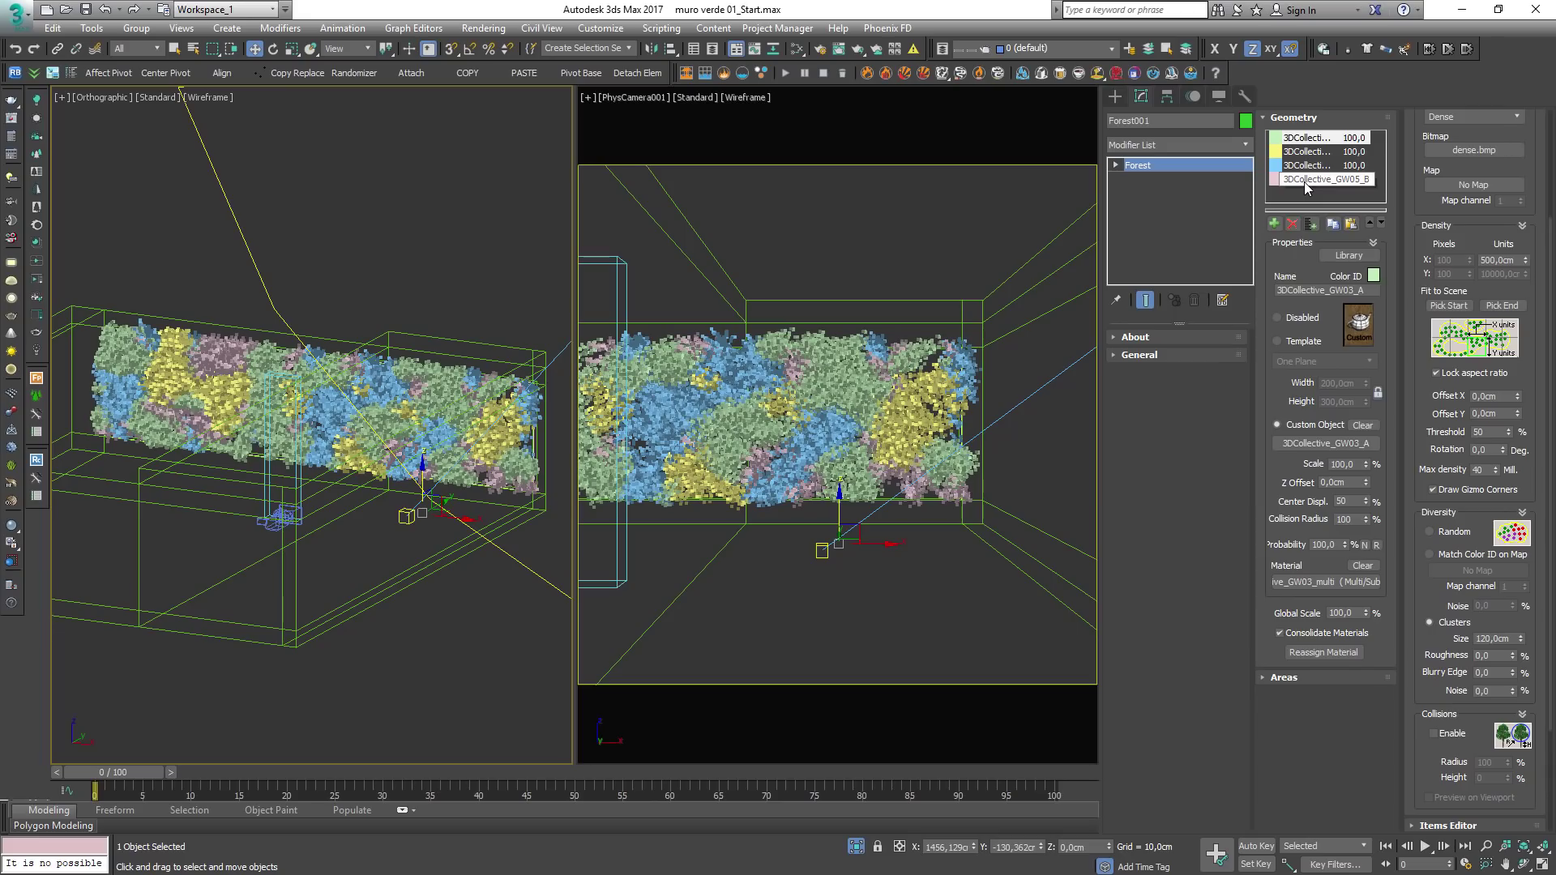
scroll(280, 366, "down", 4)
middle_click_drag(561, 413, 427, 427)
scroll(432, 426, "up", 2)
key("F3")
scroll(431, 423, "up", 6)
mouse_move(308, 353)
middle_mouse_down()
mouse_move(304, 368)
mouse_move(322, 321)
mouse_move(298, 385)
middle_mouse_up()
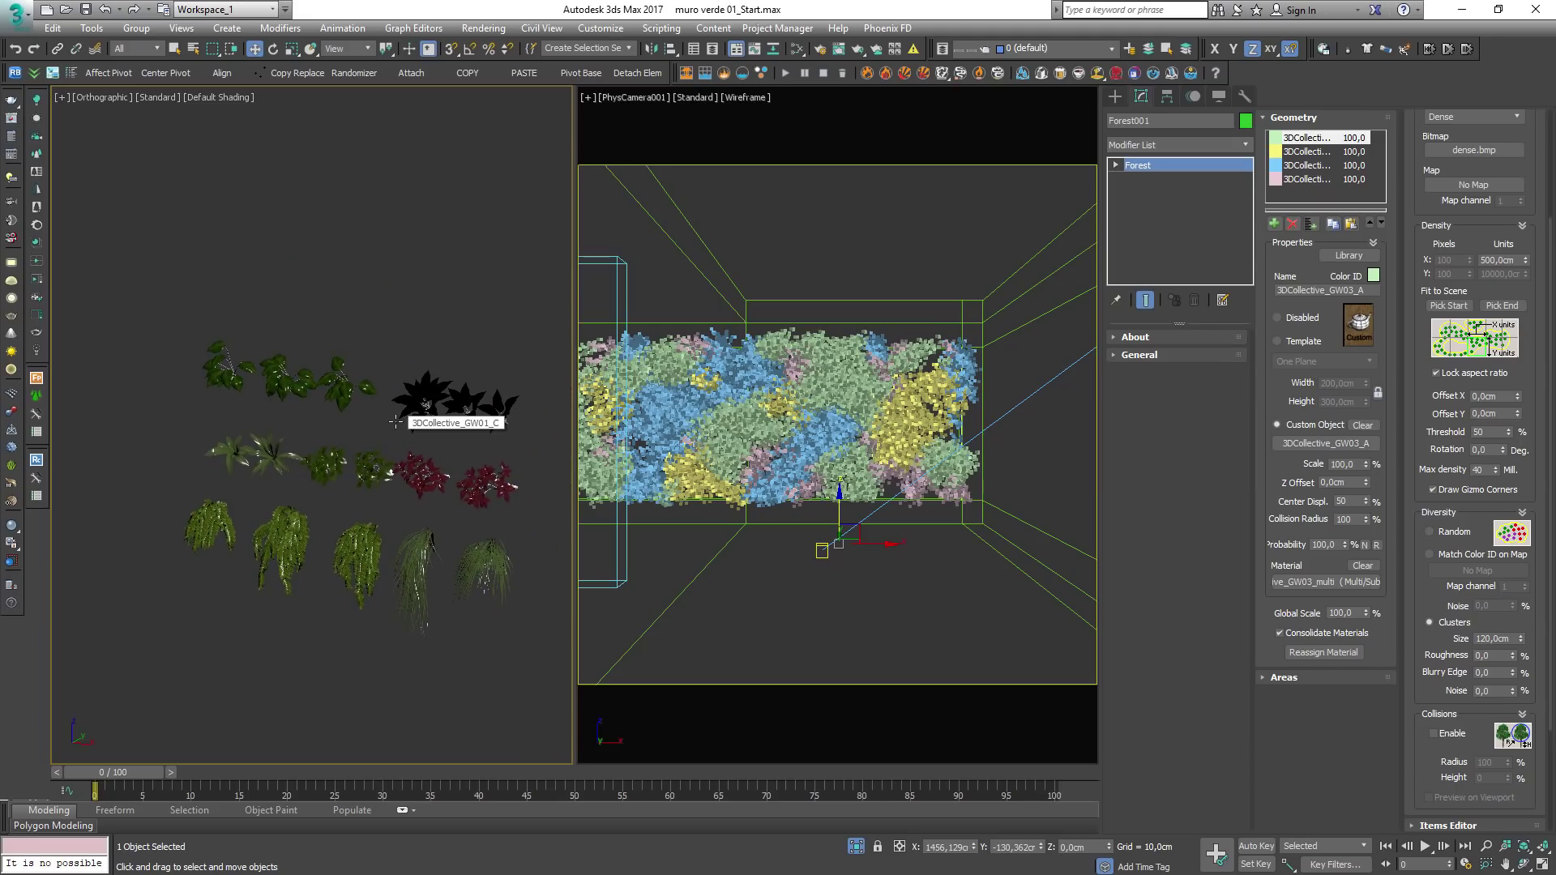
scroll(400, 447, "up", 6)
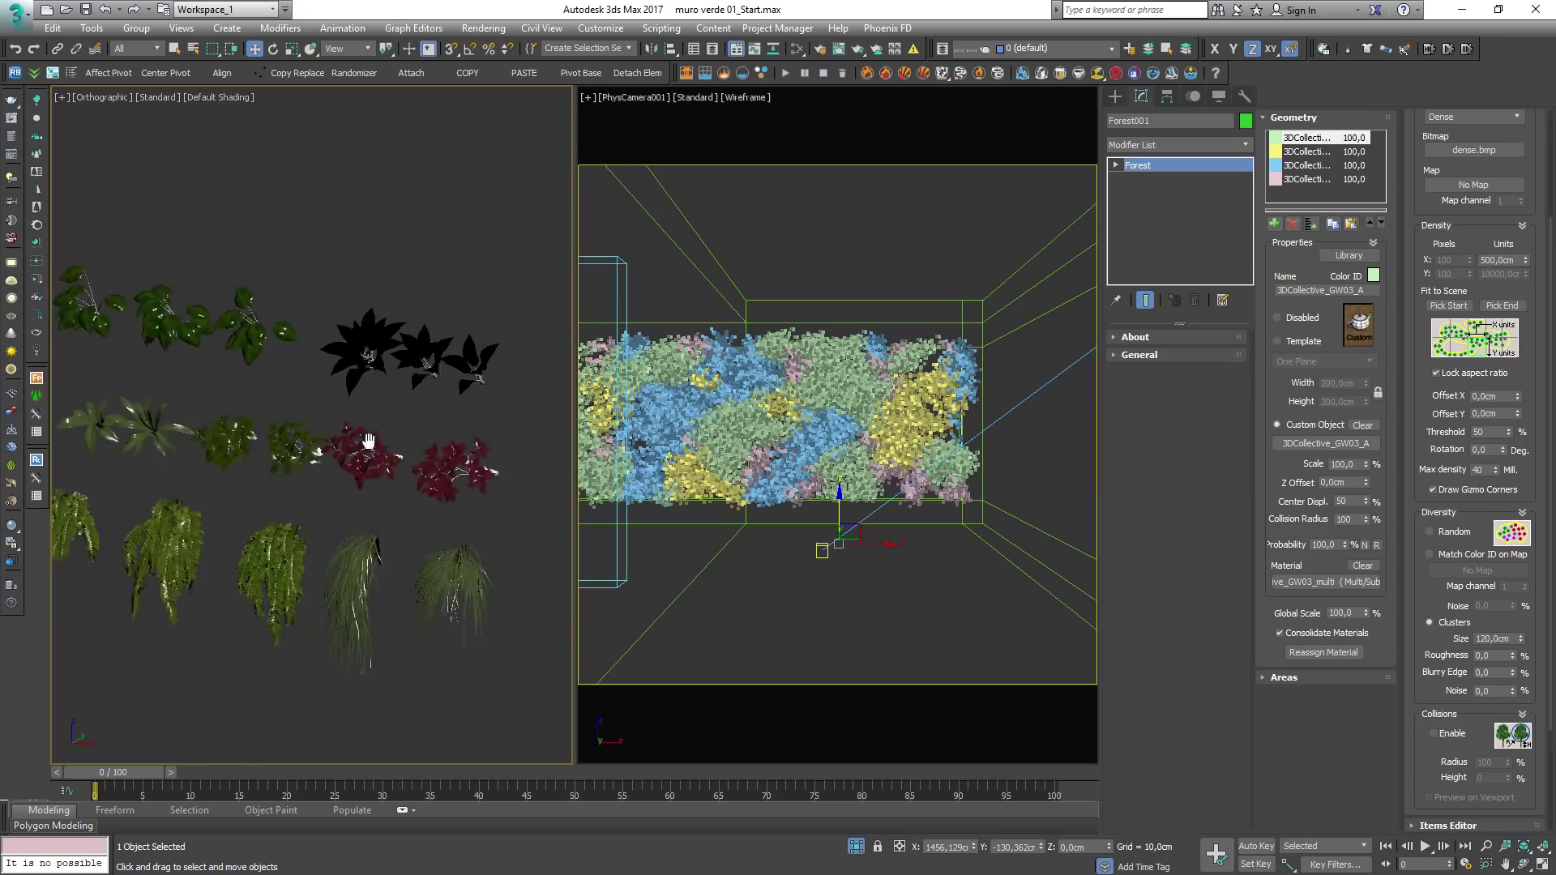
left_click_drag(291, 366, 286, 367)
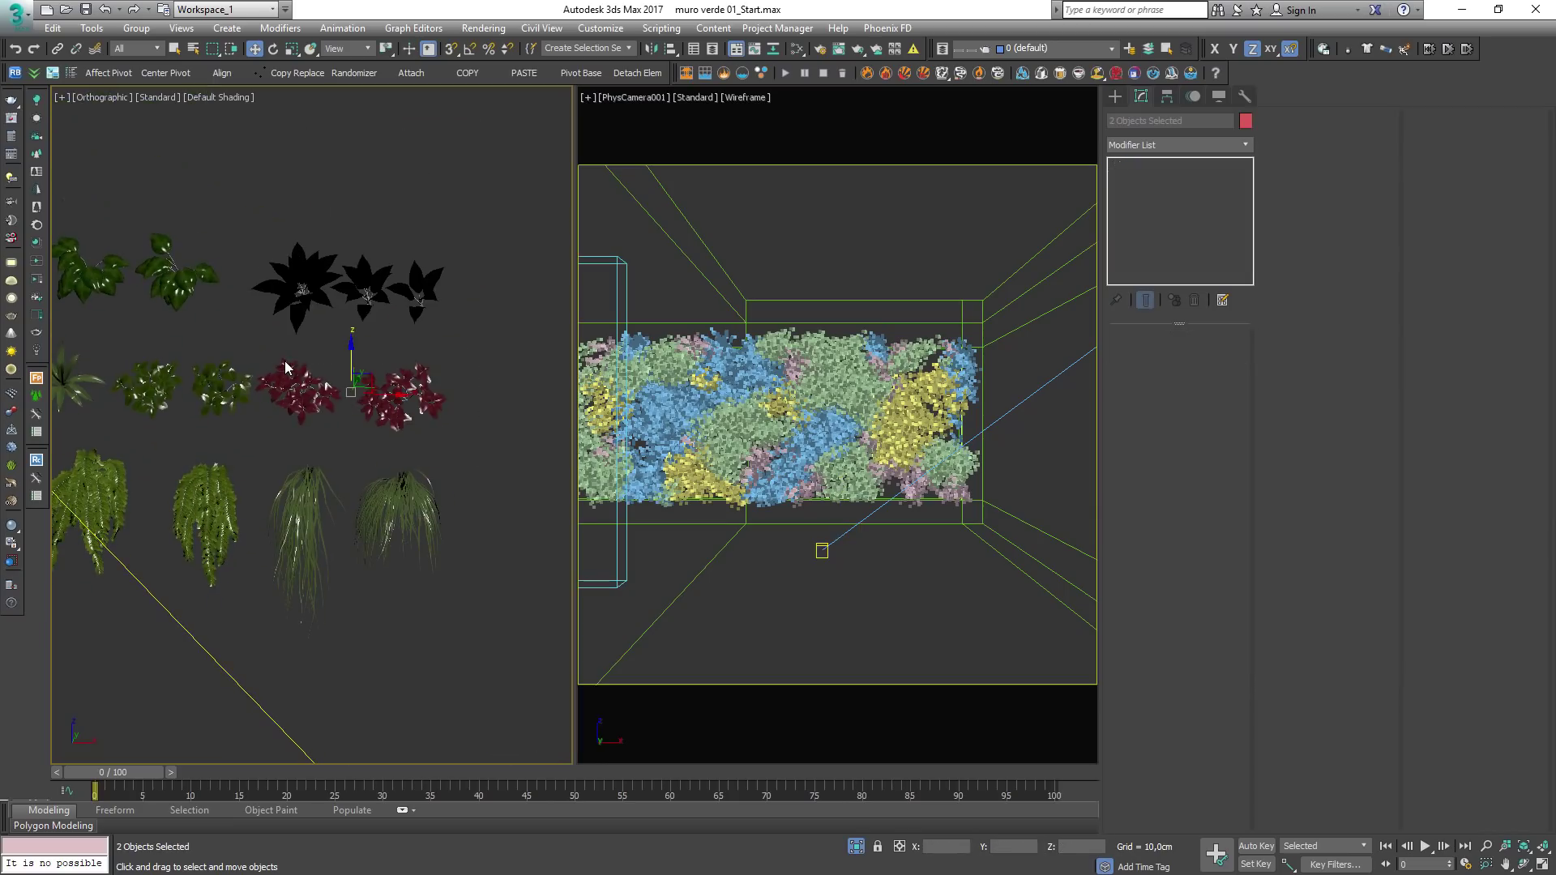
left_click(583, 46)
key("Return")
Step: Add the two plants of the "plantas rojas" selection set to the Forest object's geometry list
left_click(793, 362)
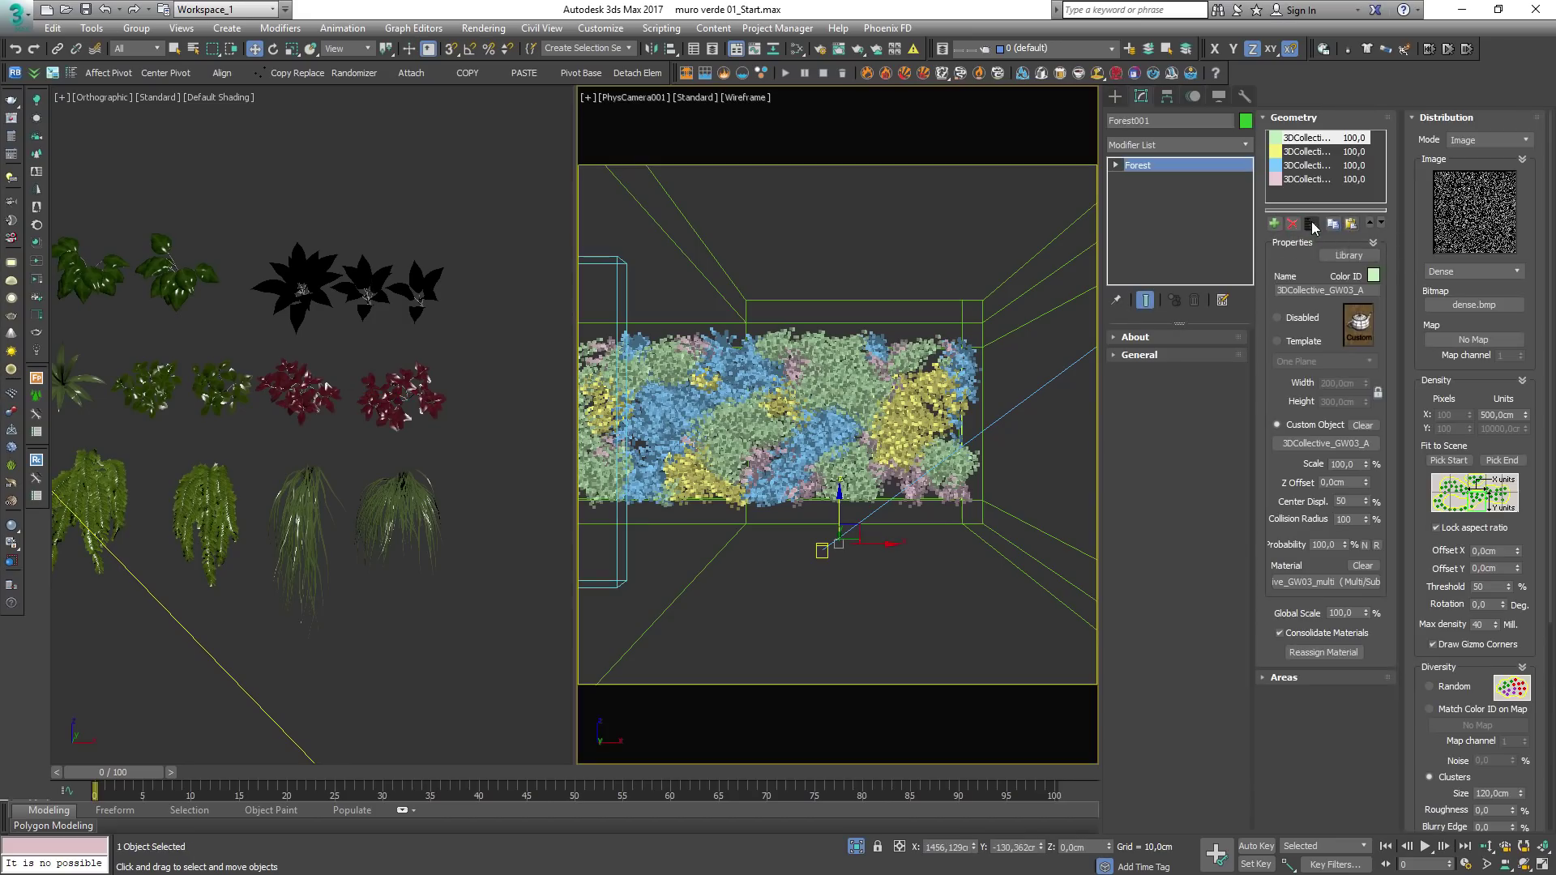
left_click(1311, 225)
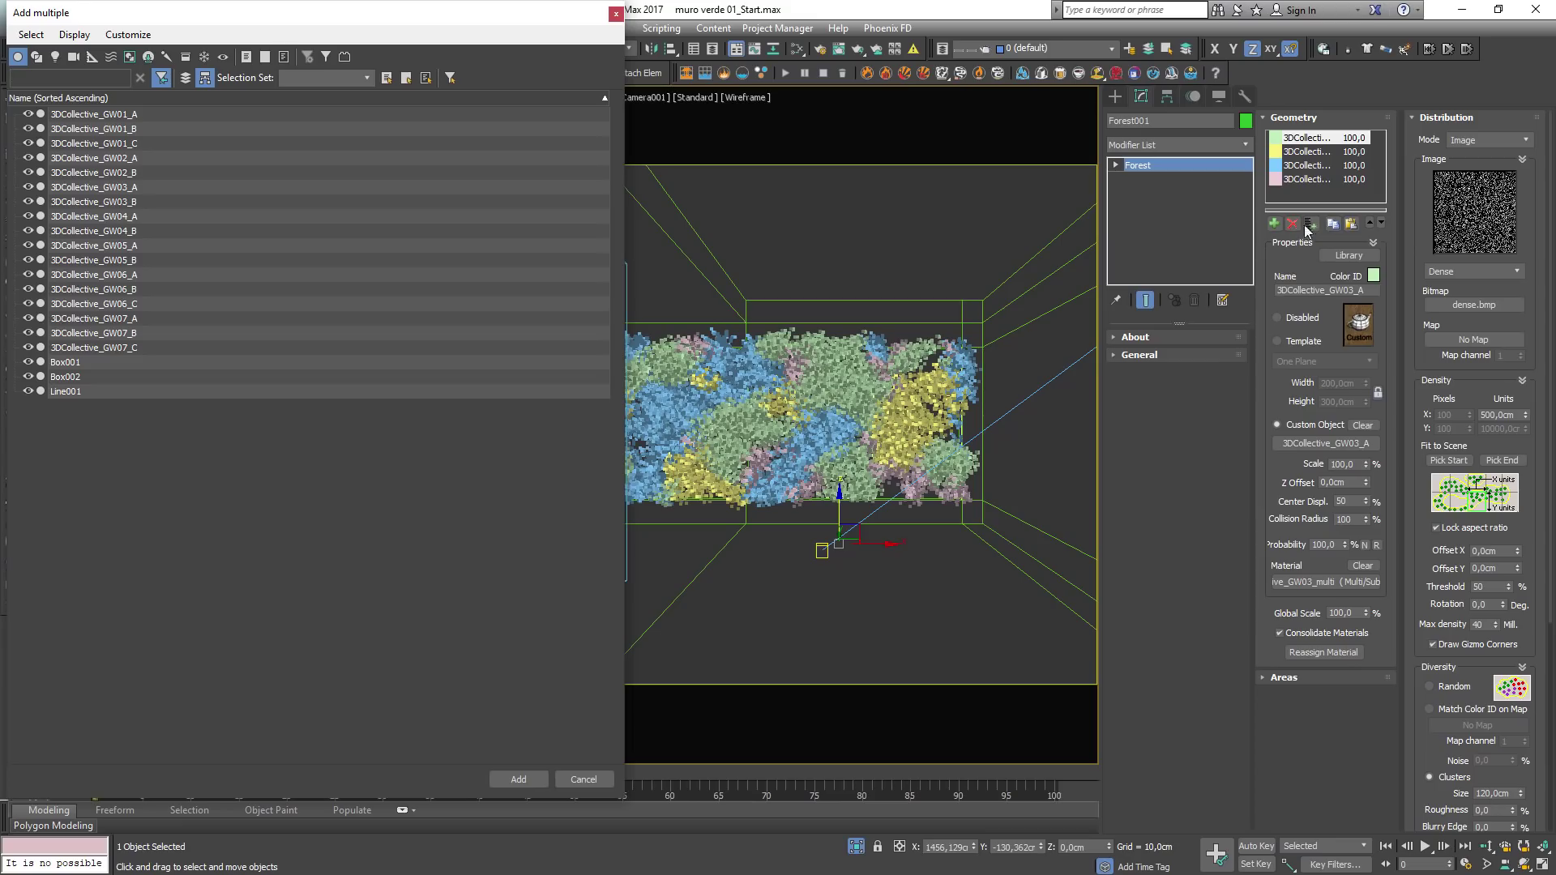
left_click(368, 78)
left_click(323, 95)
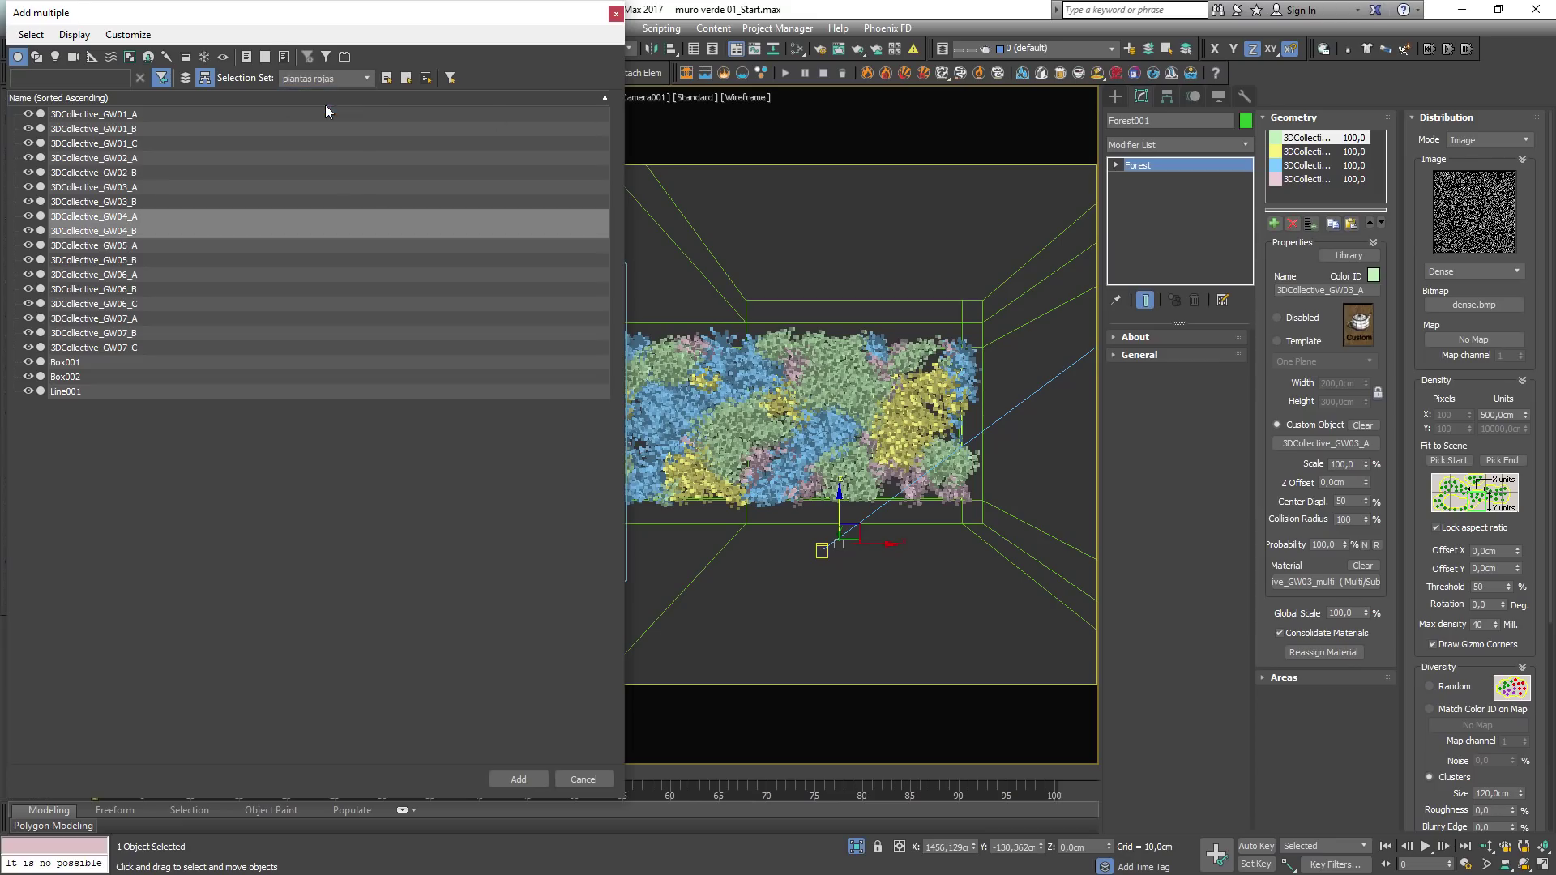
left_click(519, 779)
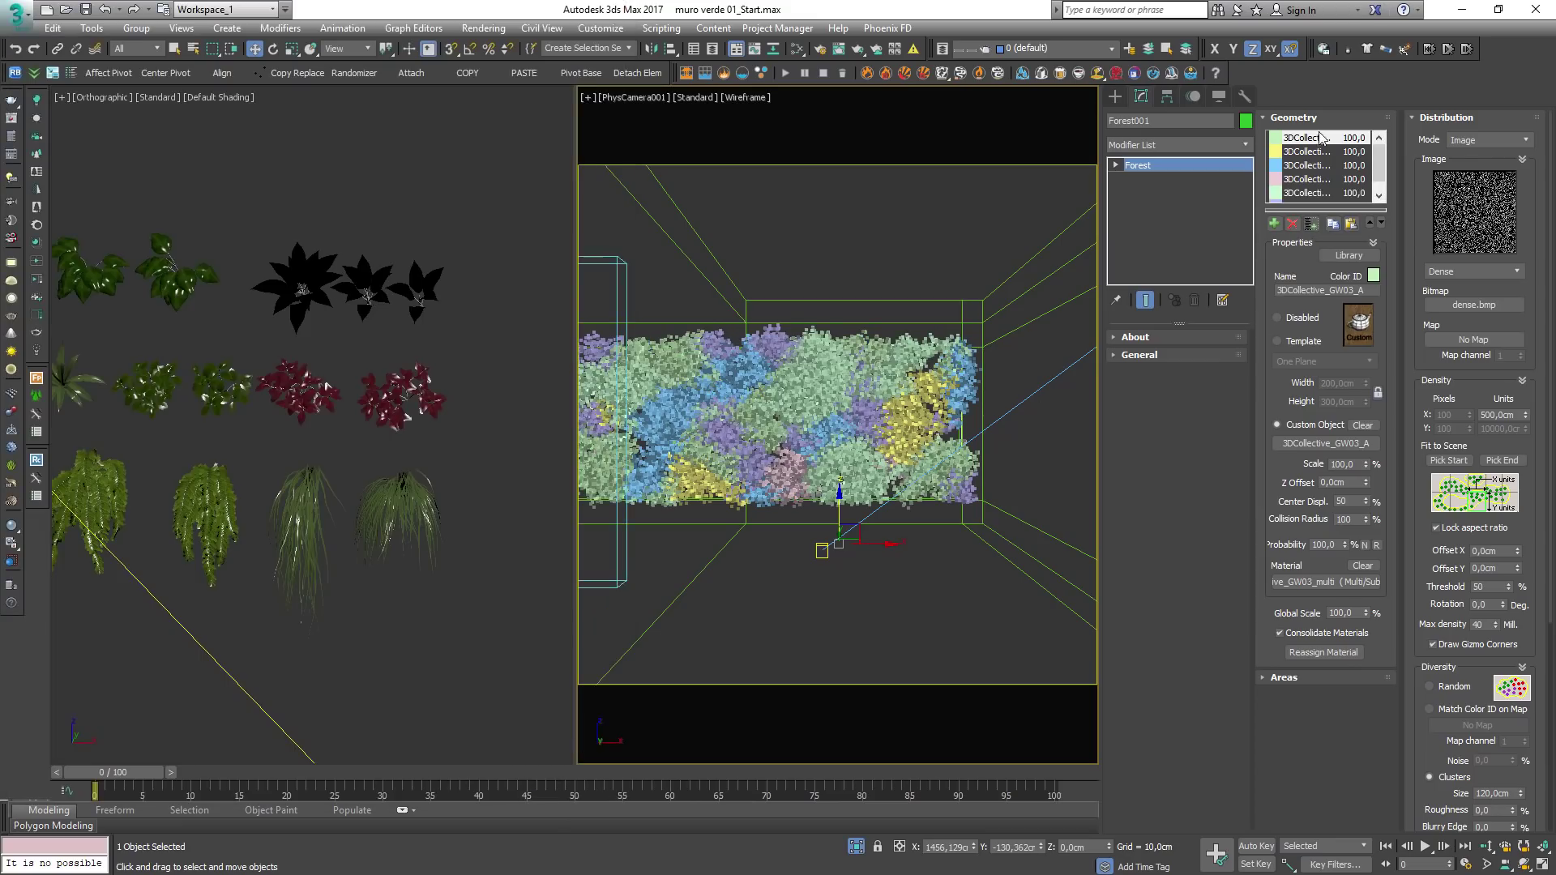
Step: Give the two added GW04 plants in the geometry list the same bright red Color ID
scroll(1345, 182, "down", 1)
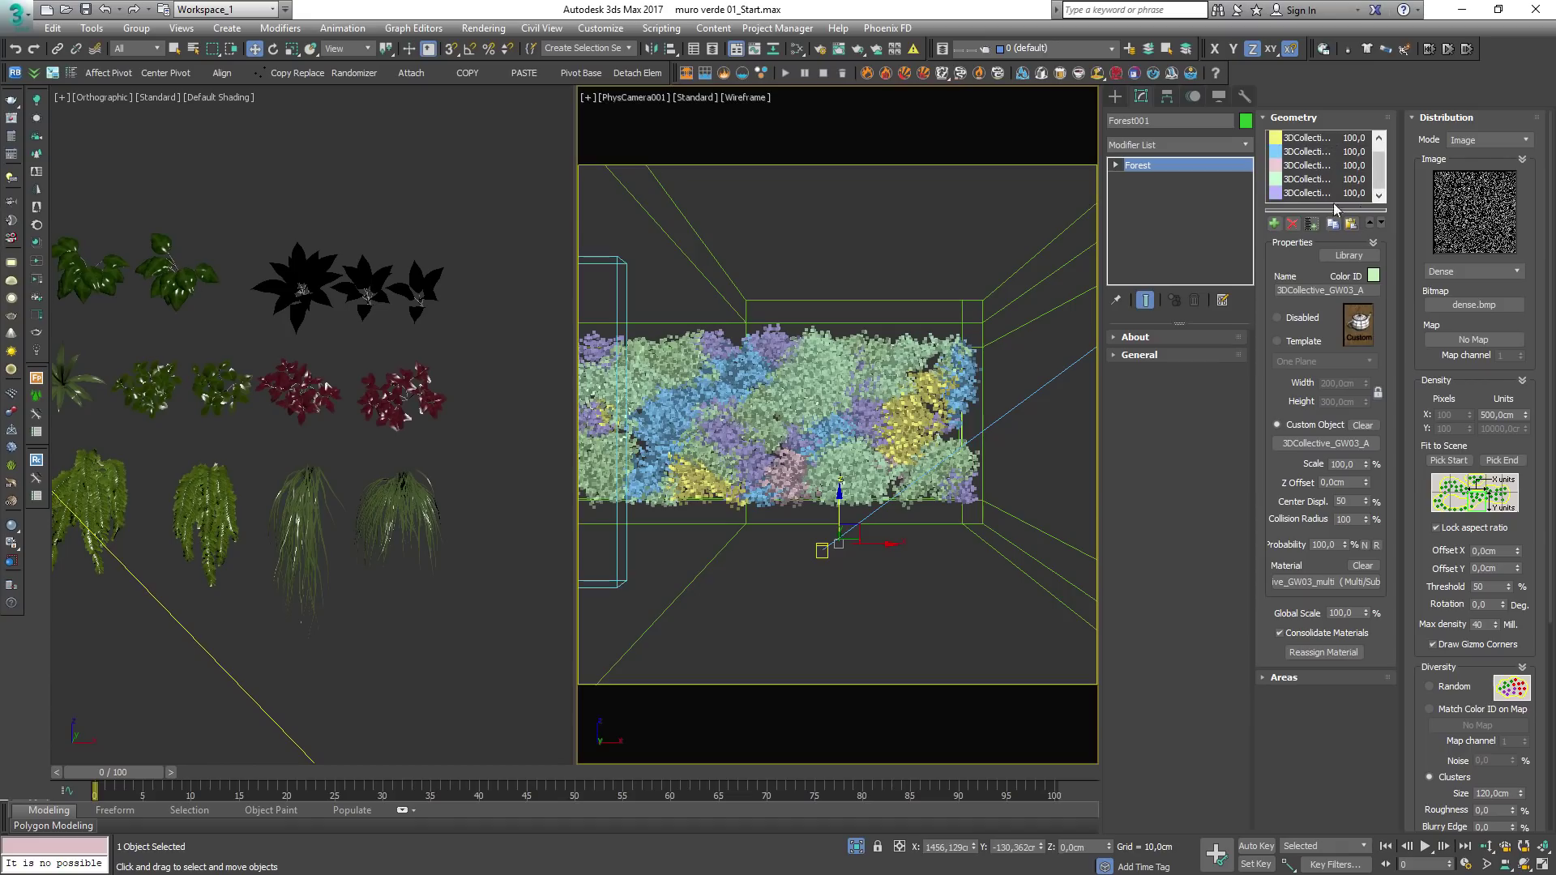
left_click(1309, 195)
left_click(1312, 181)
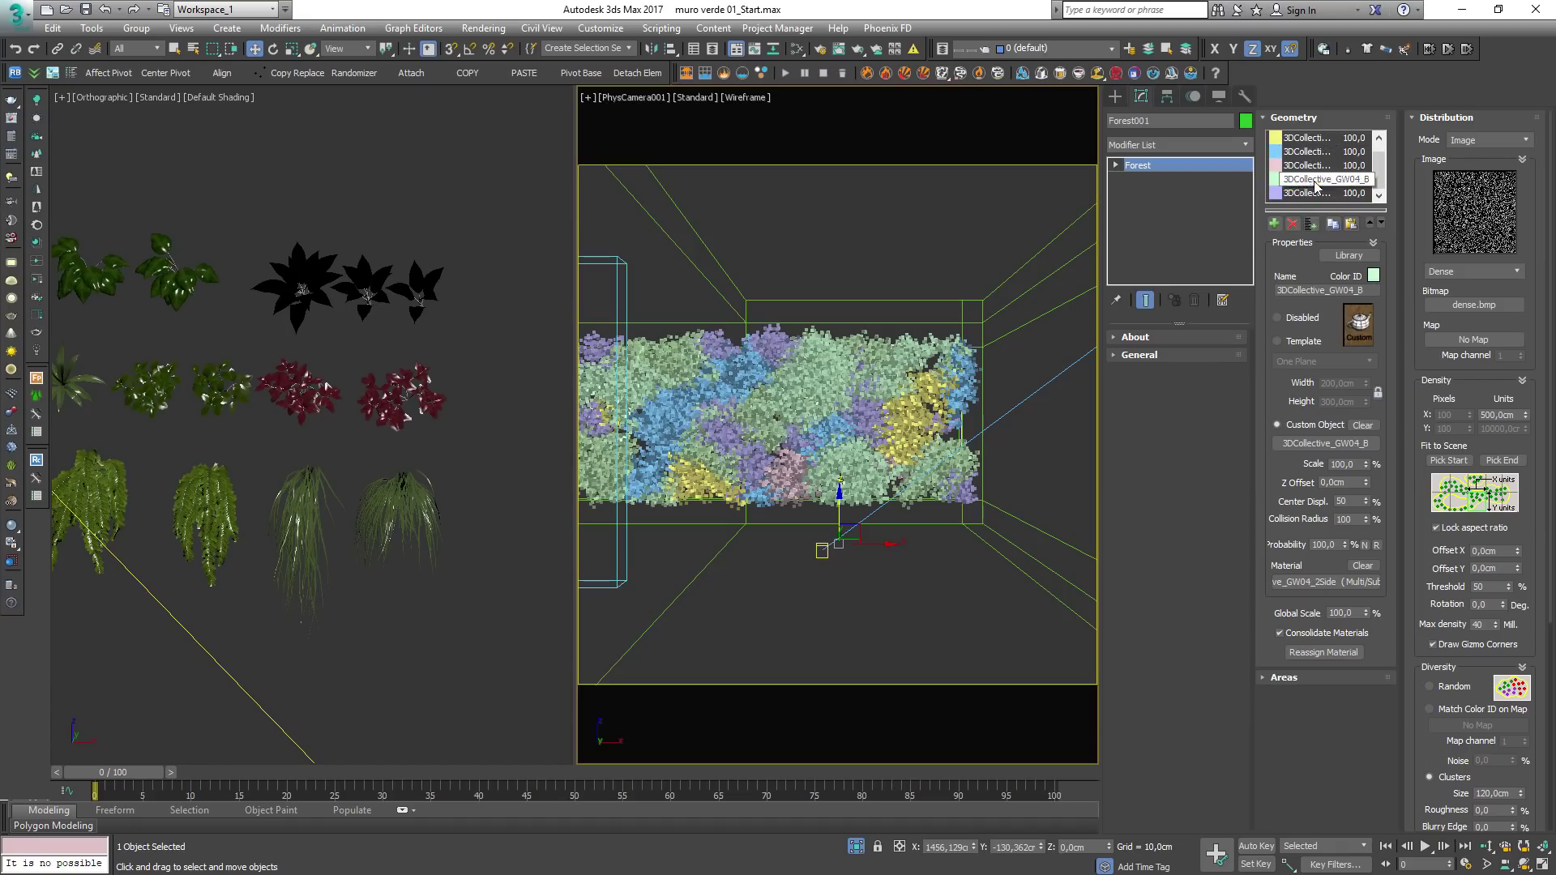
left_click(1315, 194)
left_click(1309, 180)
left_click(1316, 194, "shift")
left_click(1372, 276)
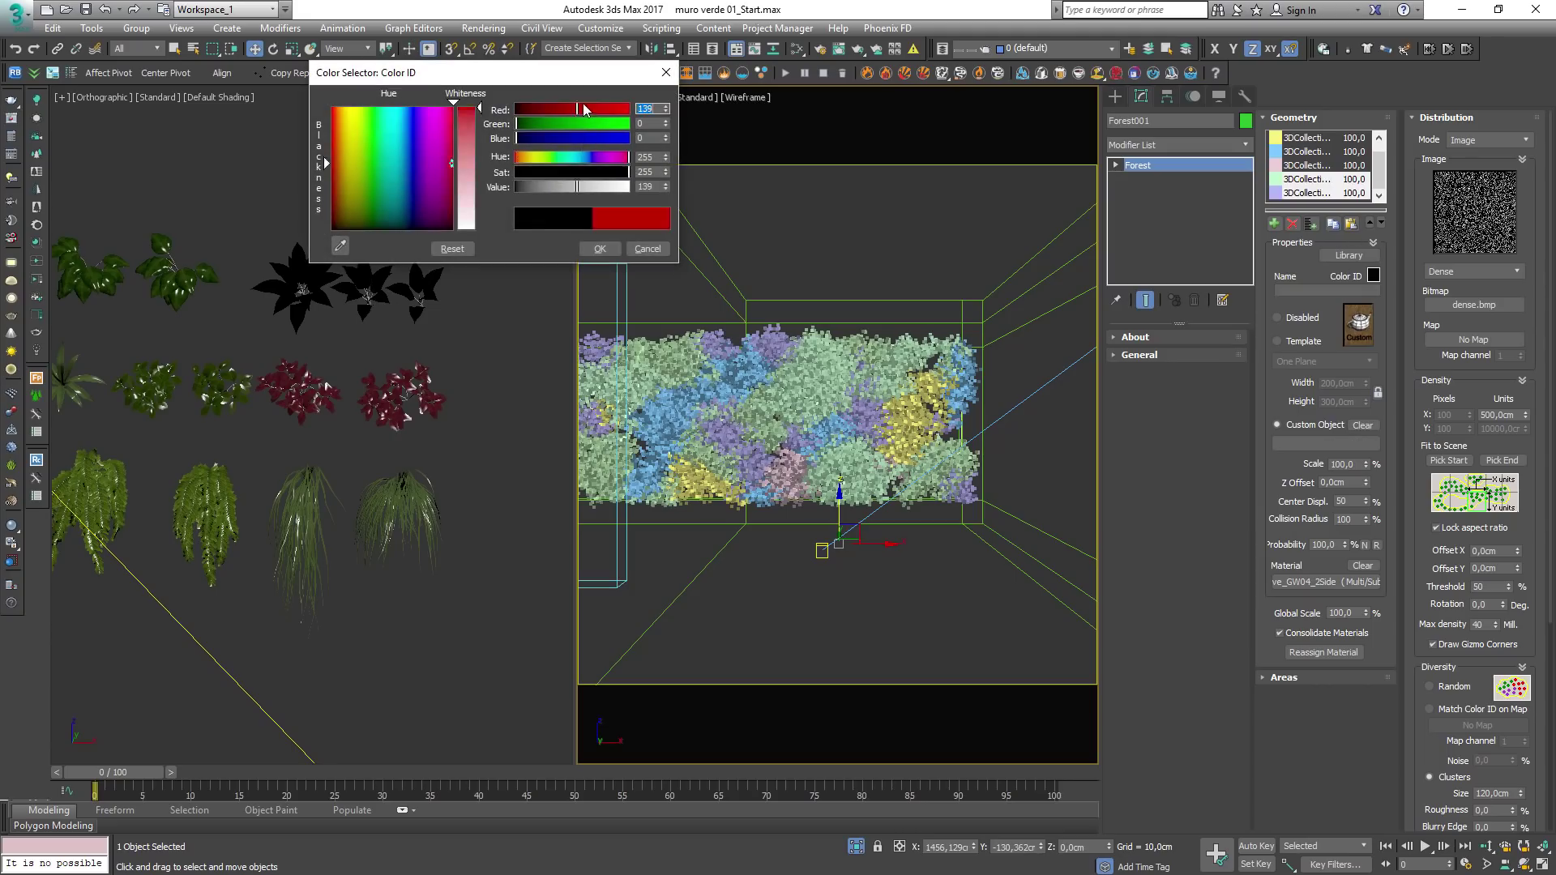
left_click_drag(578, 111, 629, 109)
left_click(600, 249)
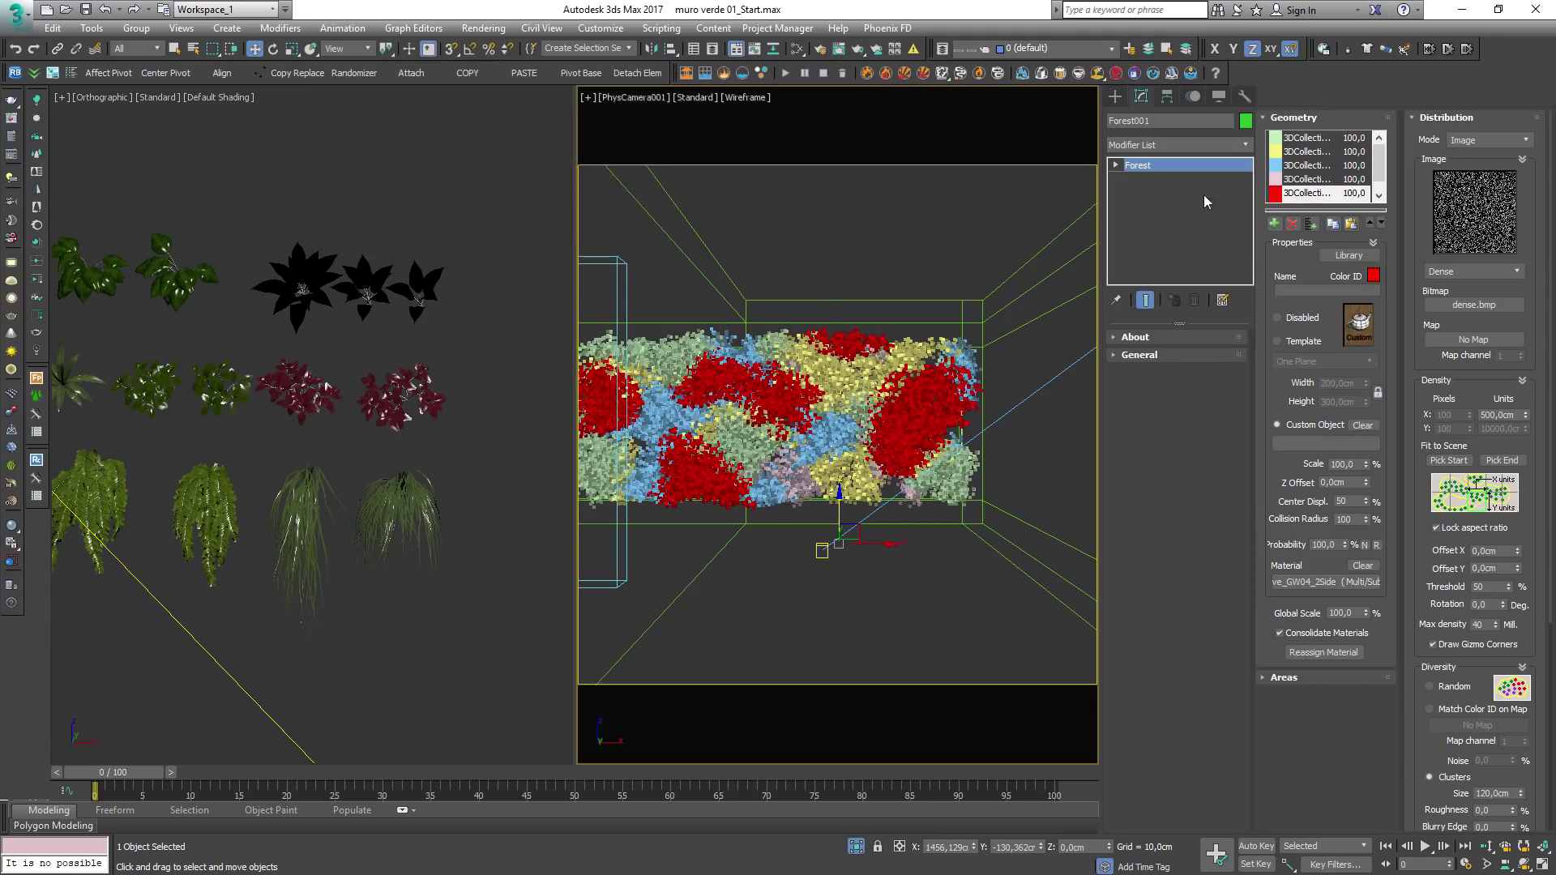
Step: Give the four original plants in the geometry list a shared bright green Color ID
left_click(1294, 186)
left_click(1308, 139, "shift")
left_click(1372, 276)
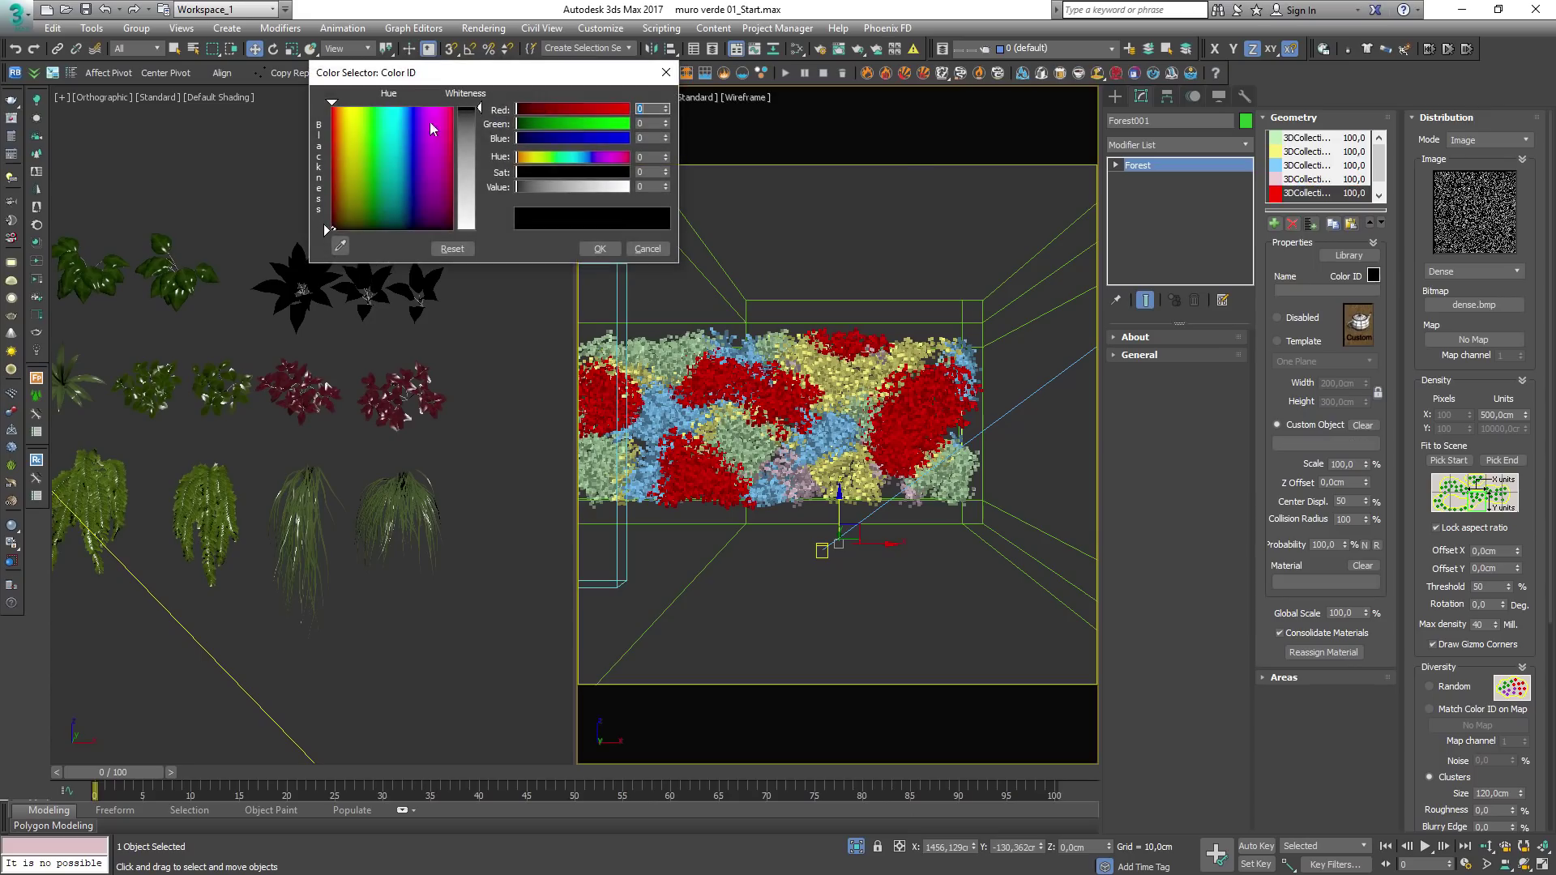
left_click_drag(597, 131, 632, 124)
left_click(600, 248)
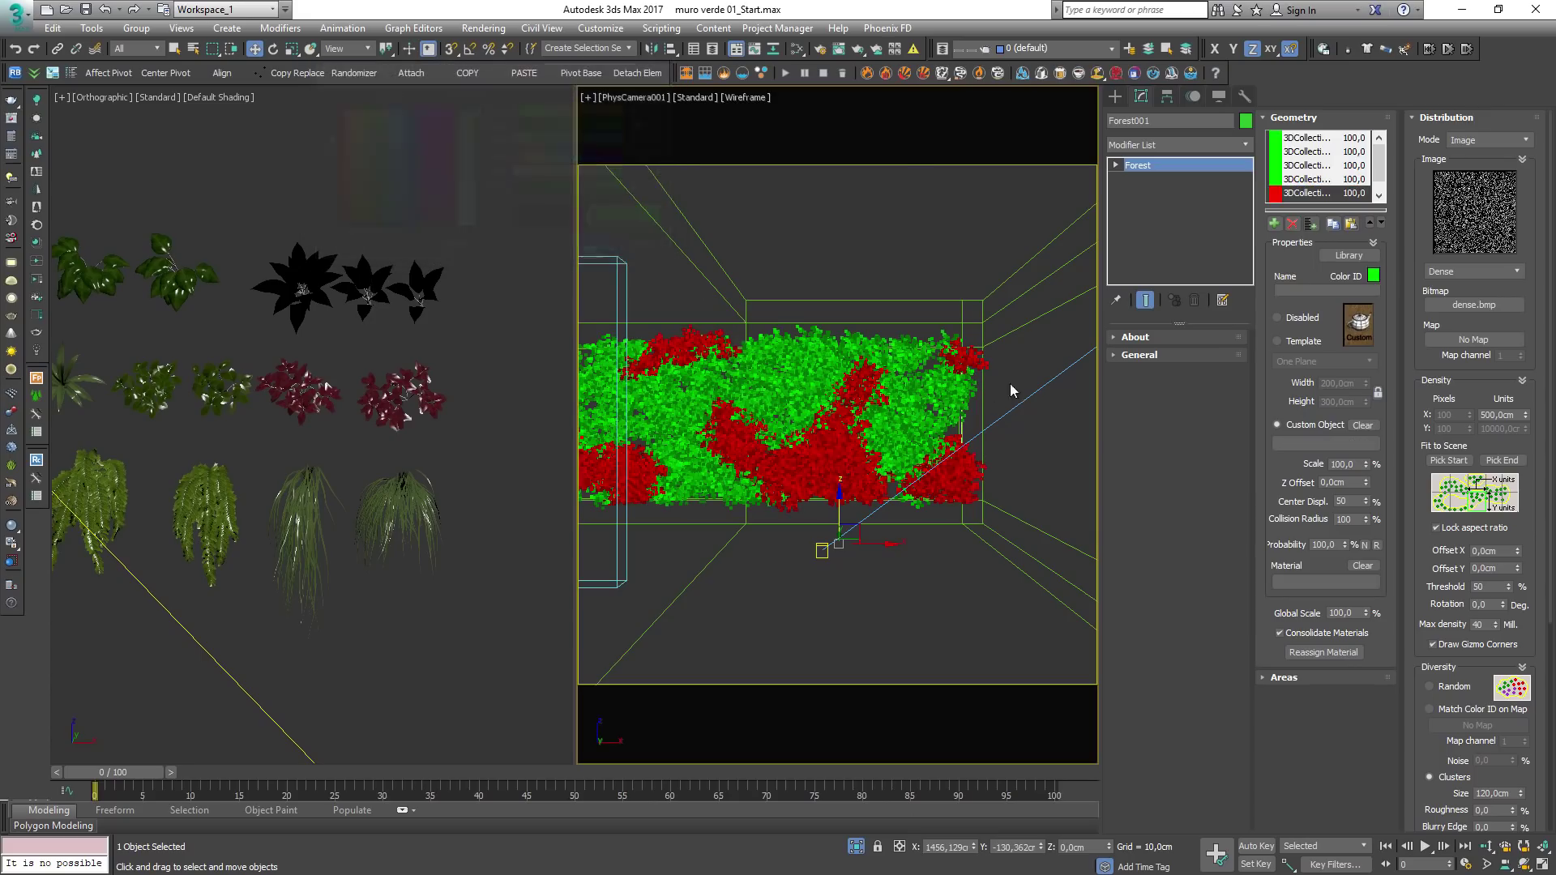
left_click(856, 371)
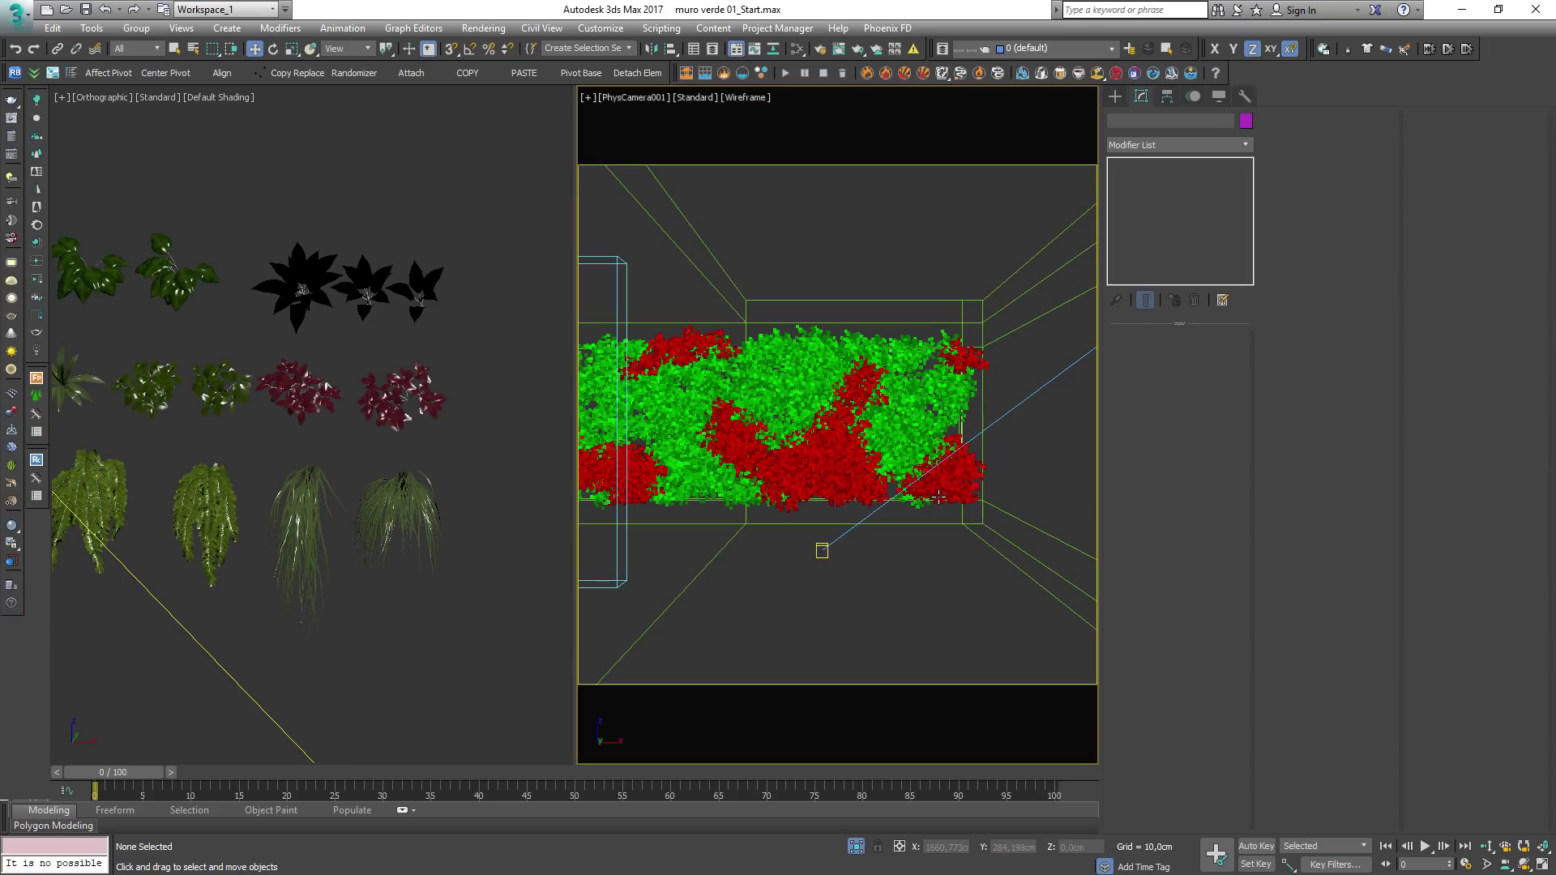
left_click(812, 390)
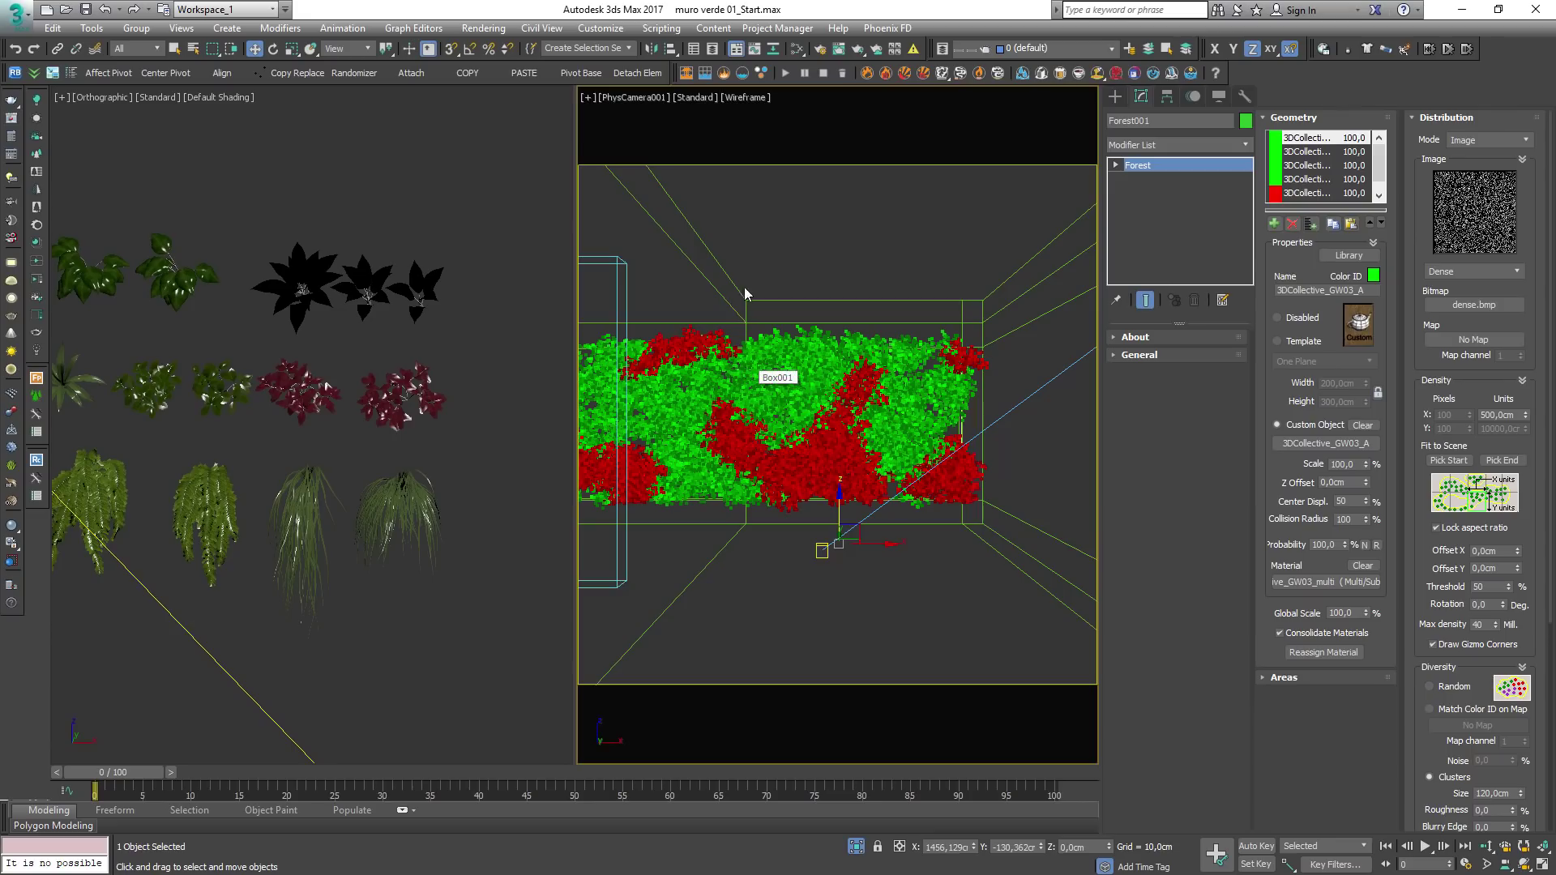
scroll(1299, 169, "down", 1)
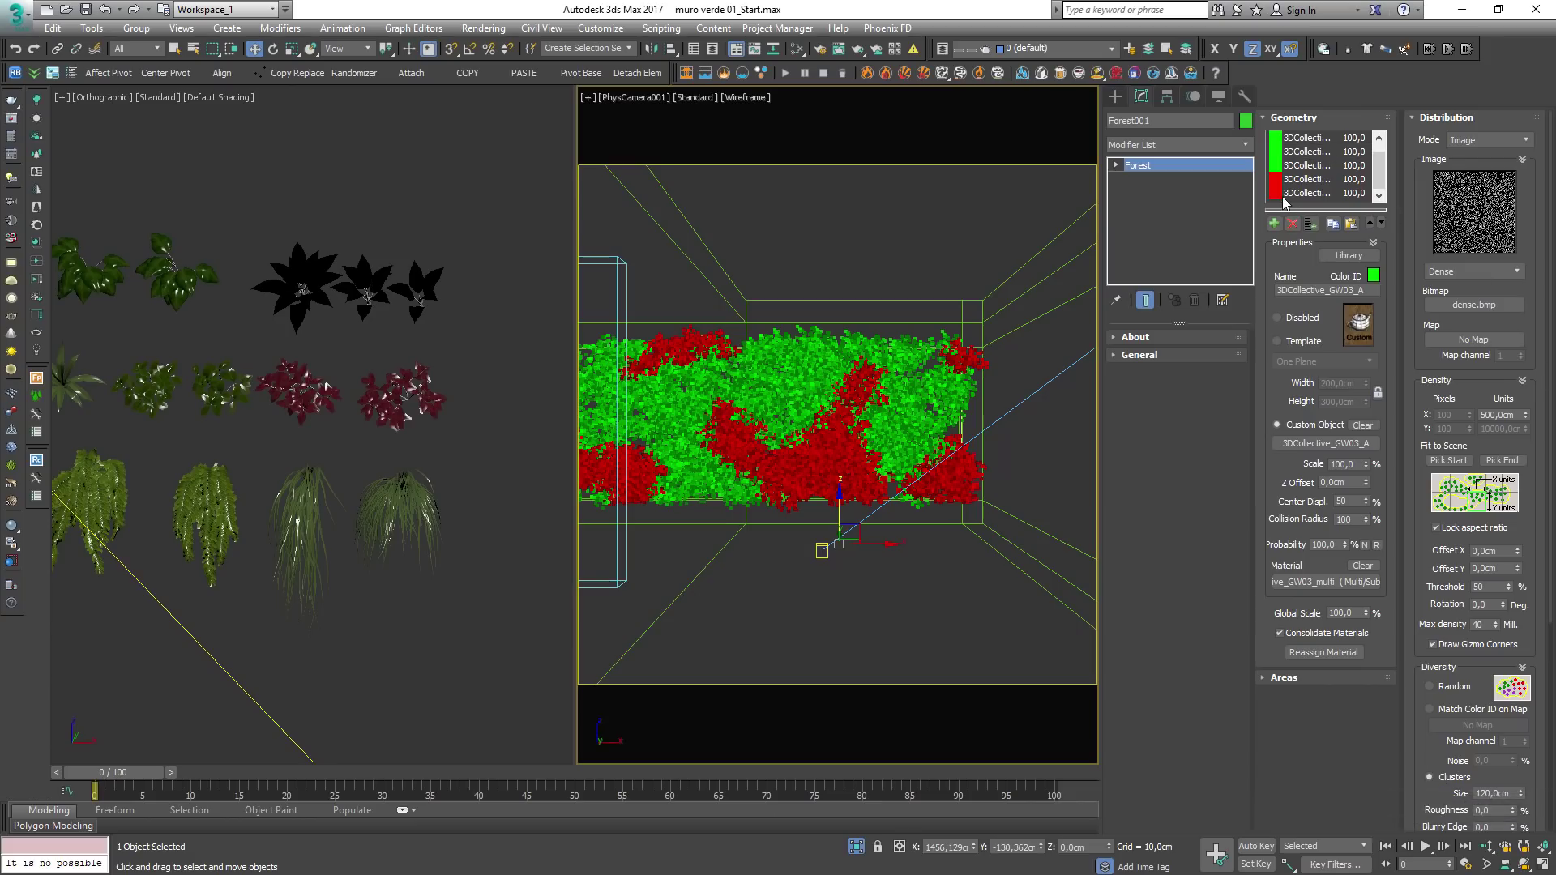
left_click_drag(1545, 596, 1547, 393)
Step: Run an interactive V-Ray render to inspect the red and green plant clusters, and close the frame buffer
left_click(817, 225)
key("ctrl+i")
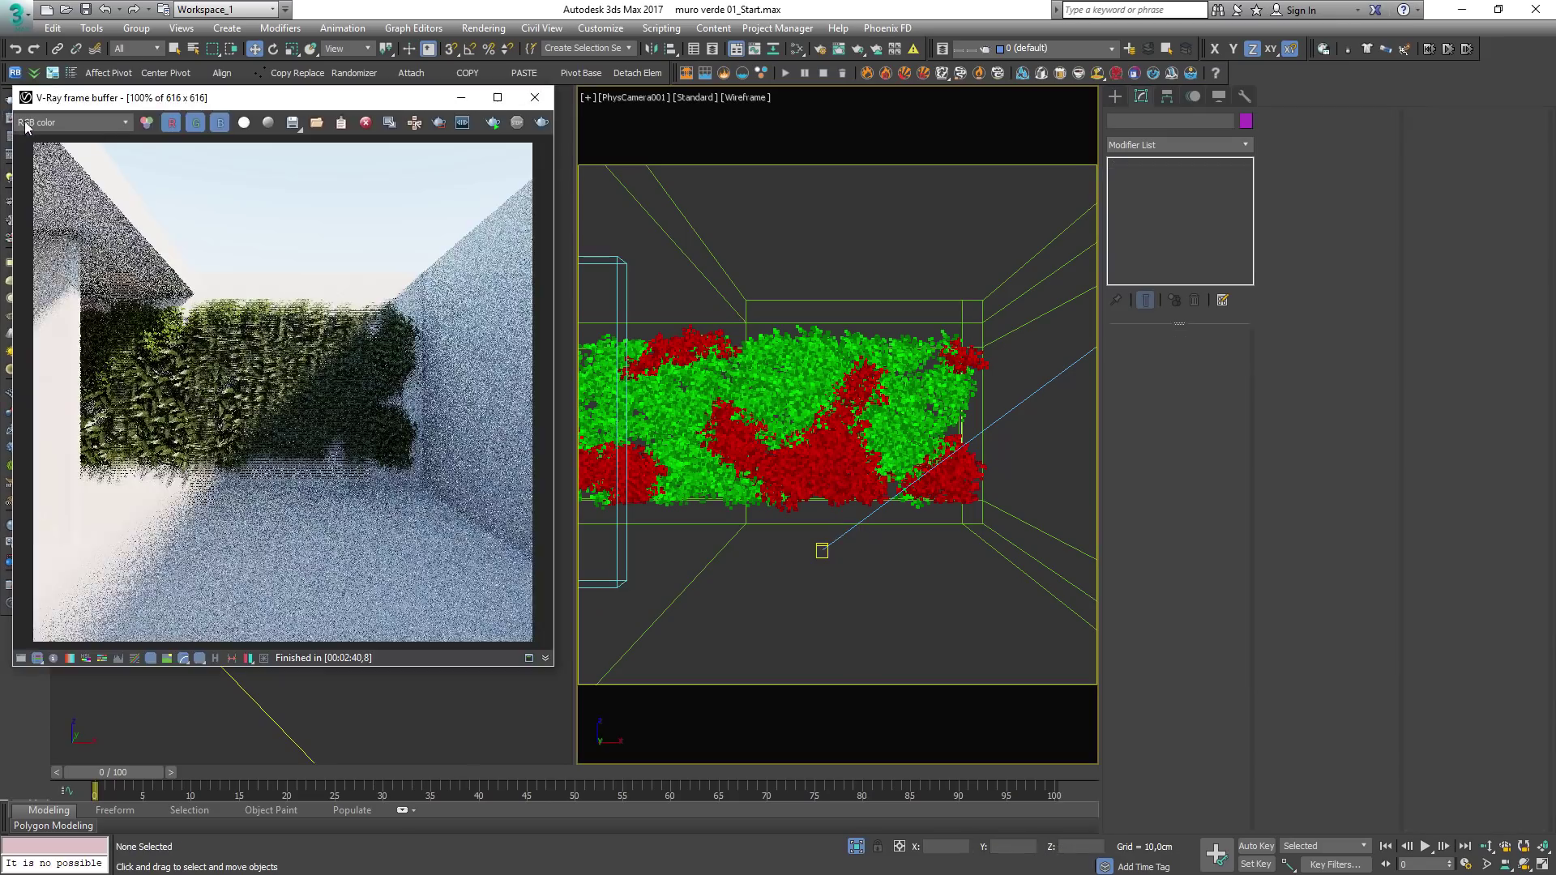
left_click(493, 123)
left_click_drag(370, 104, 823, 101)
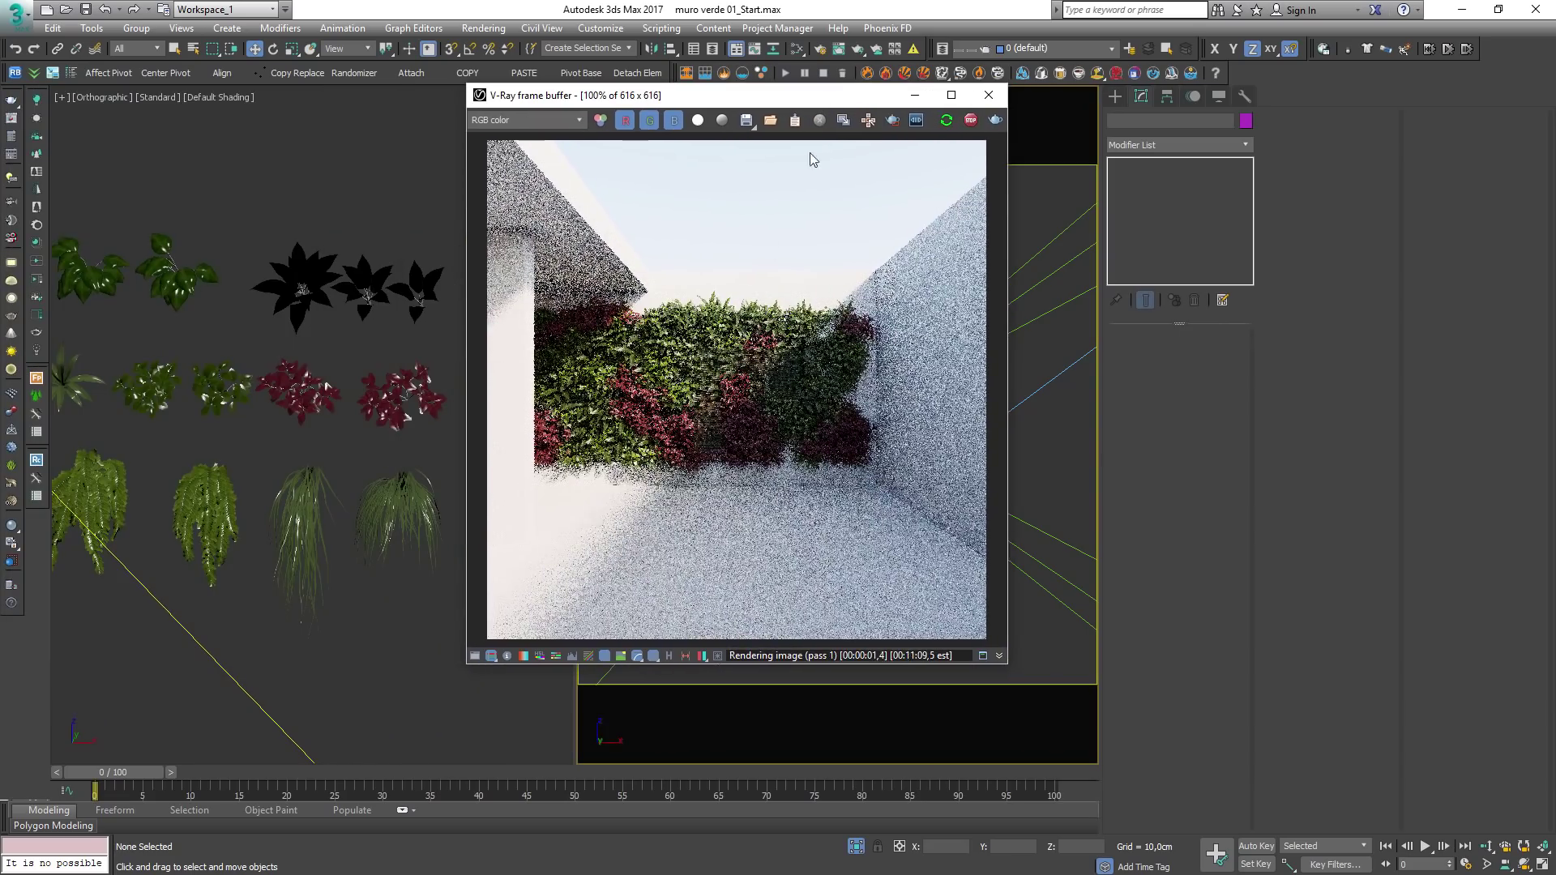
scroll(730, 393, "up", 3)
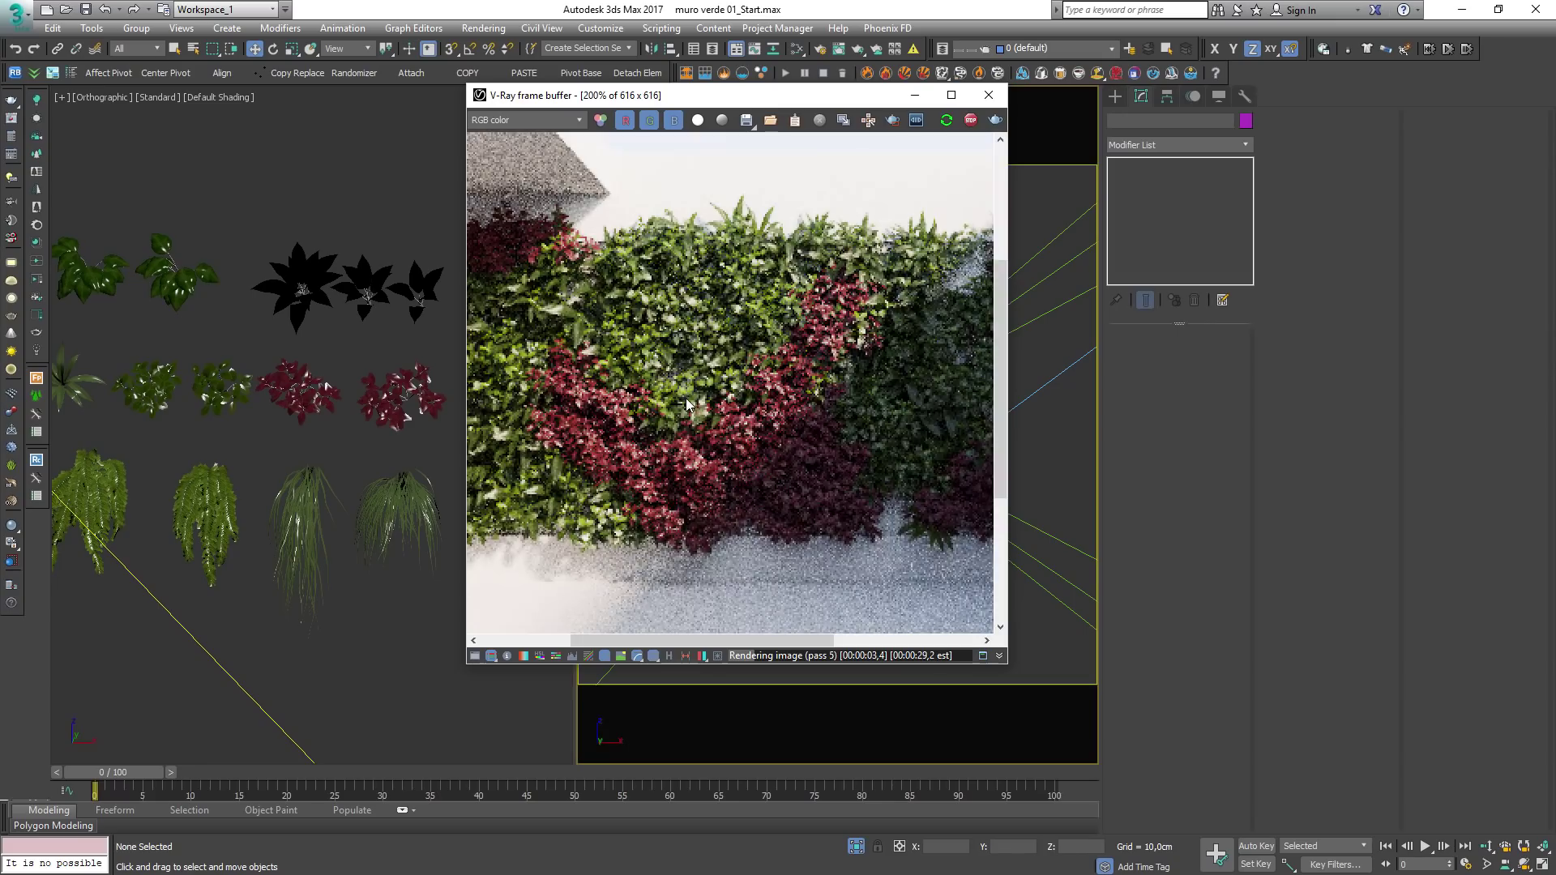
scroll(690, 401, "down", 3)
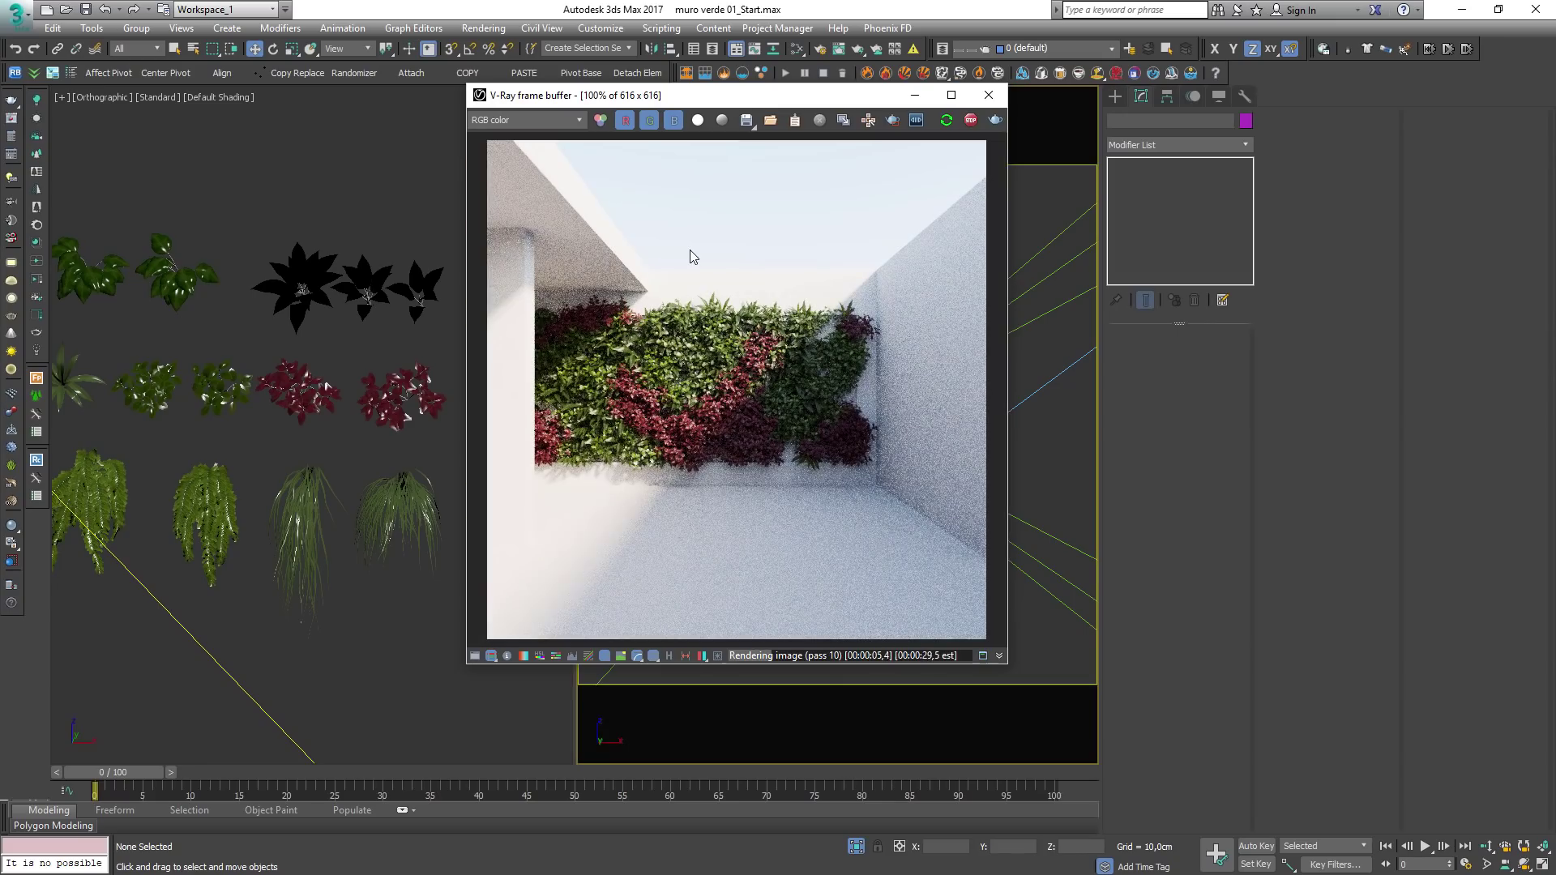
left_click(970, 121)
left_click(988, 95)
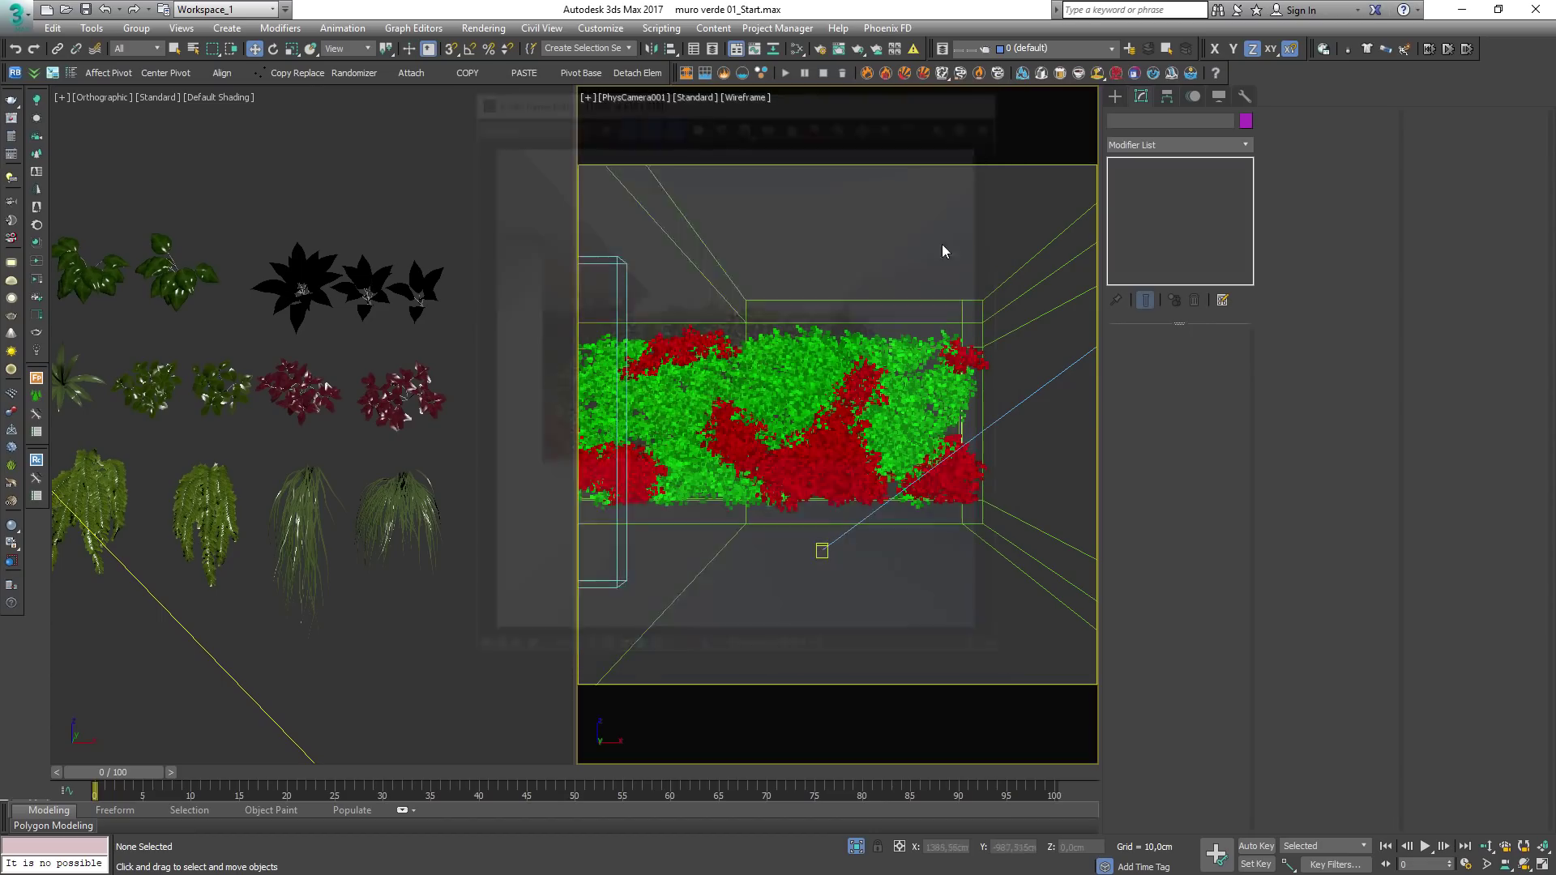
Step: Select the Forest object on the wall and set its distribution density X units to 400 cm
left_click(843, 378)
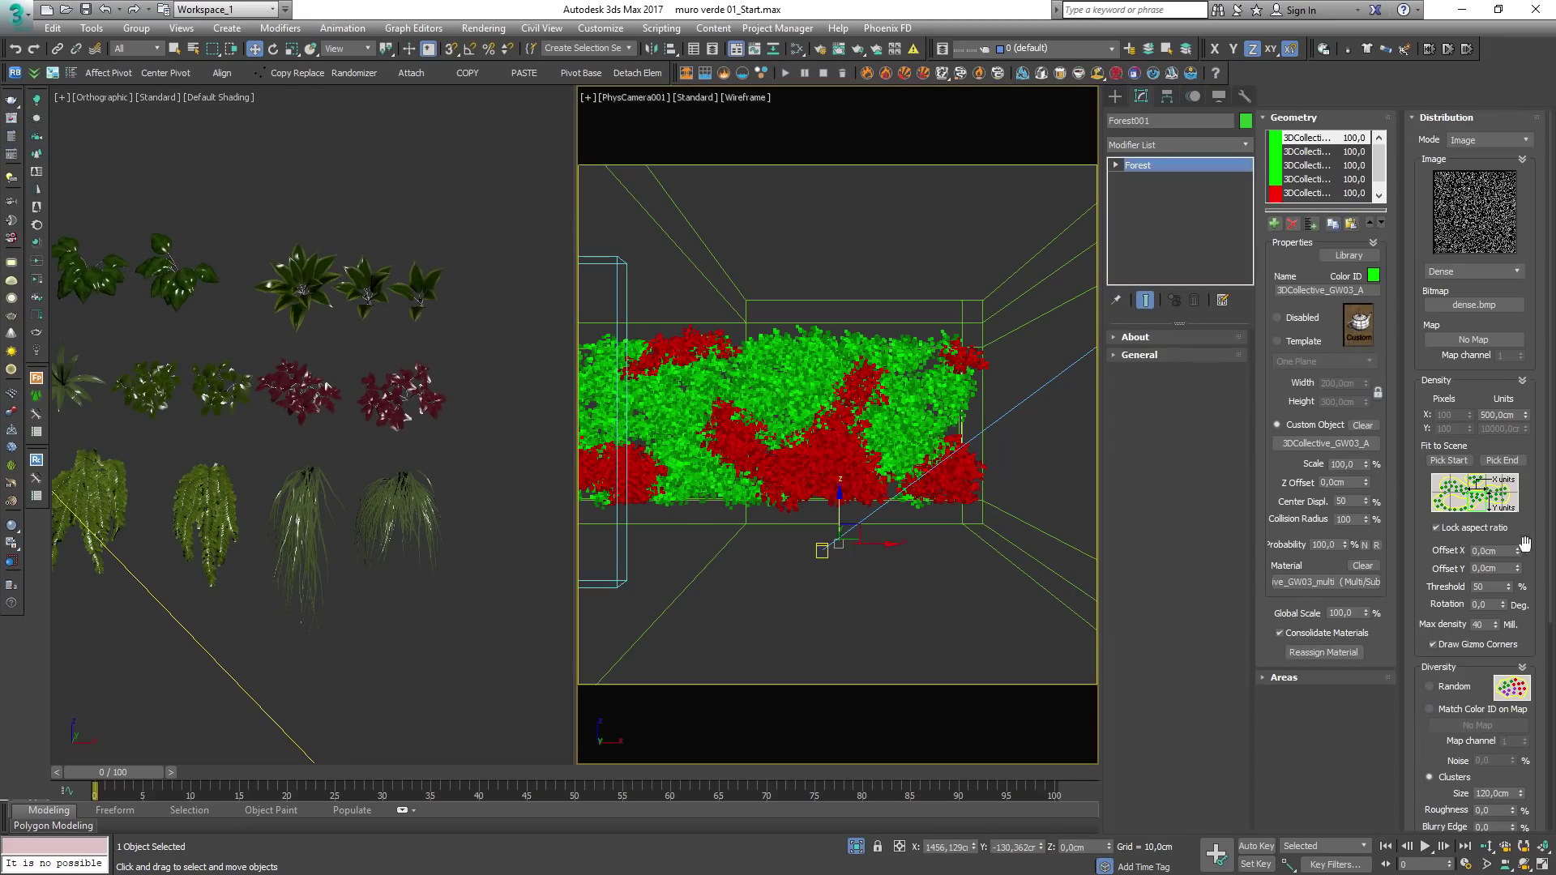
left_click_drag(1536, 533, 1552, 205)
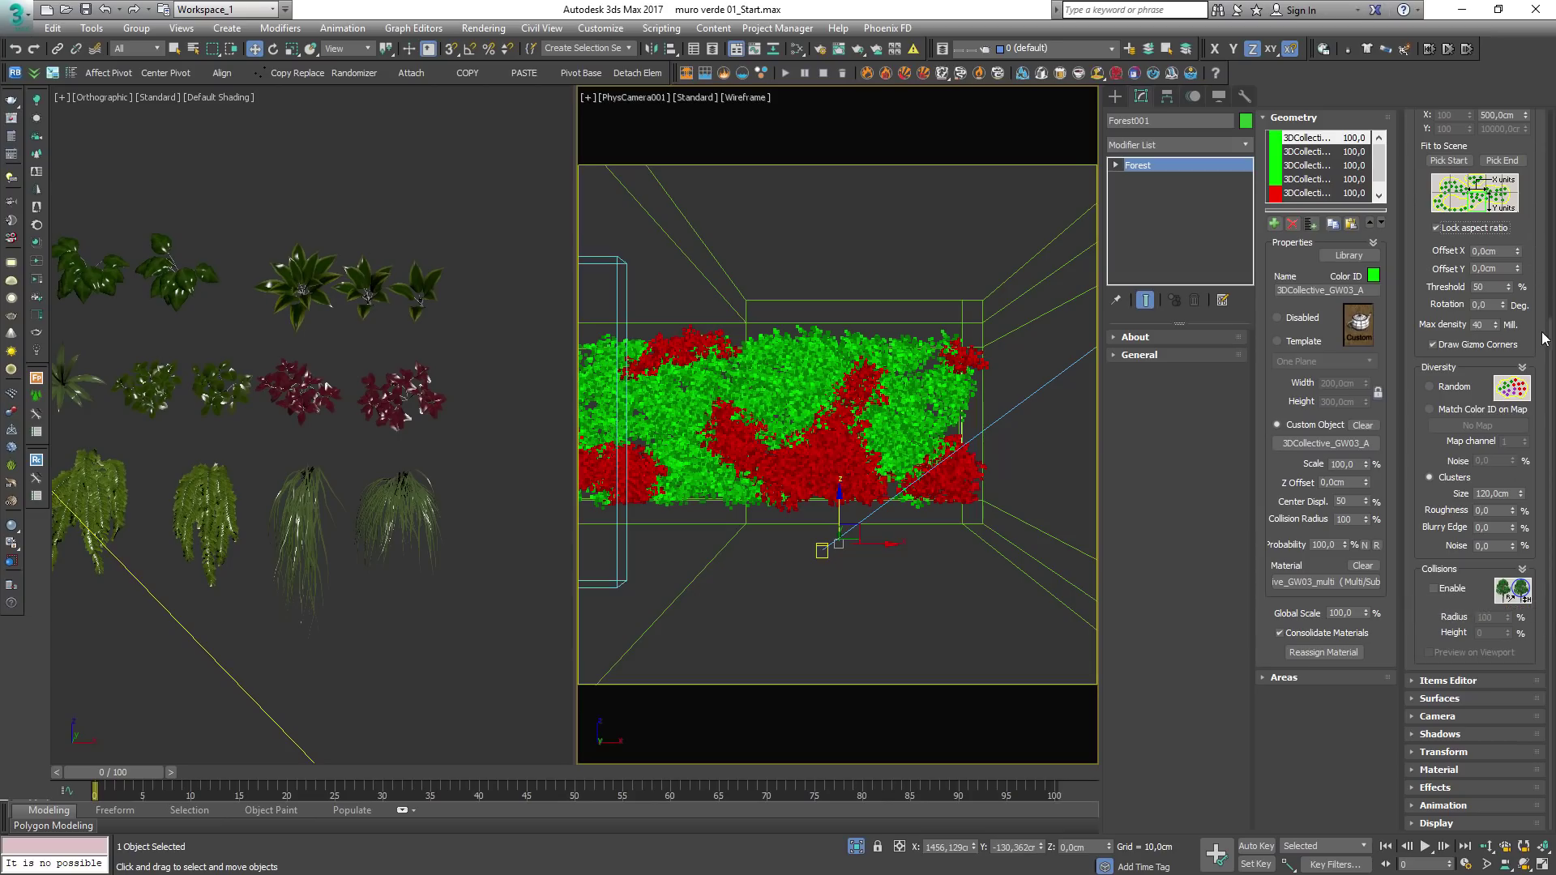
left_click_drag(1533, 200, 1529, 450)
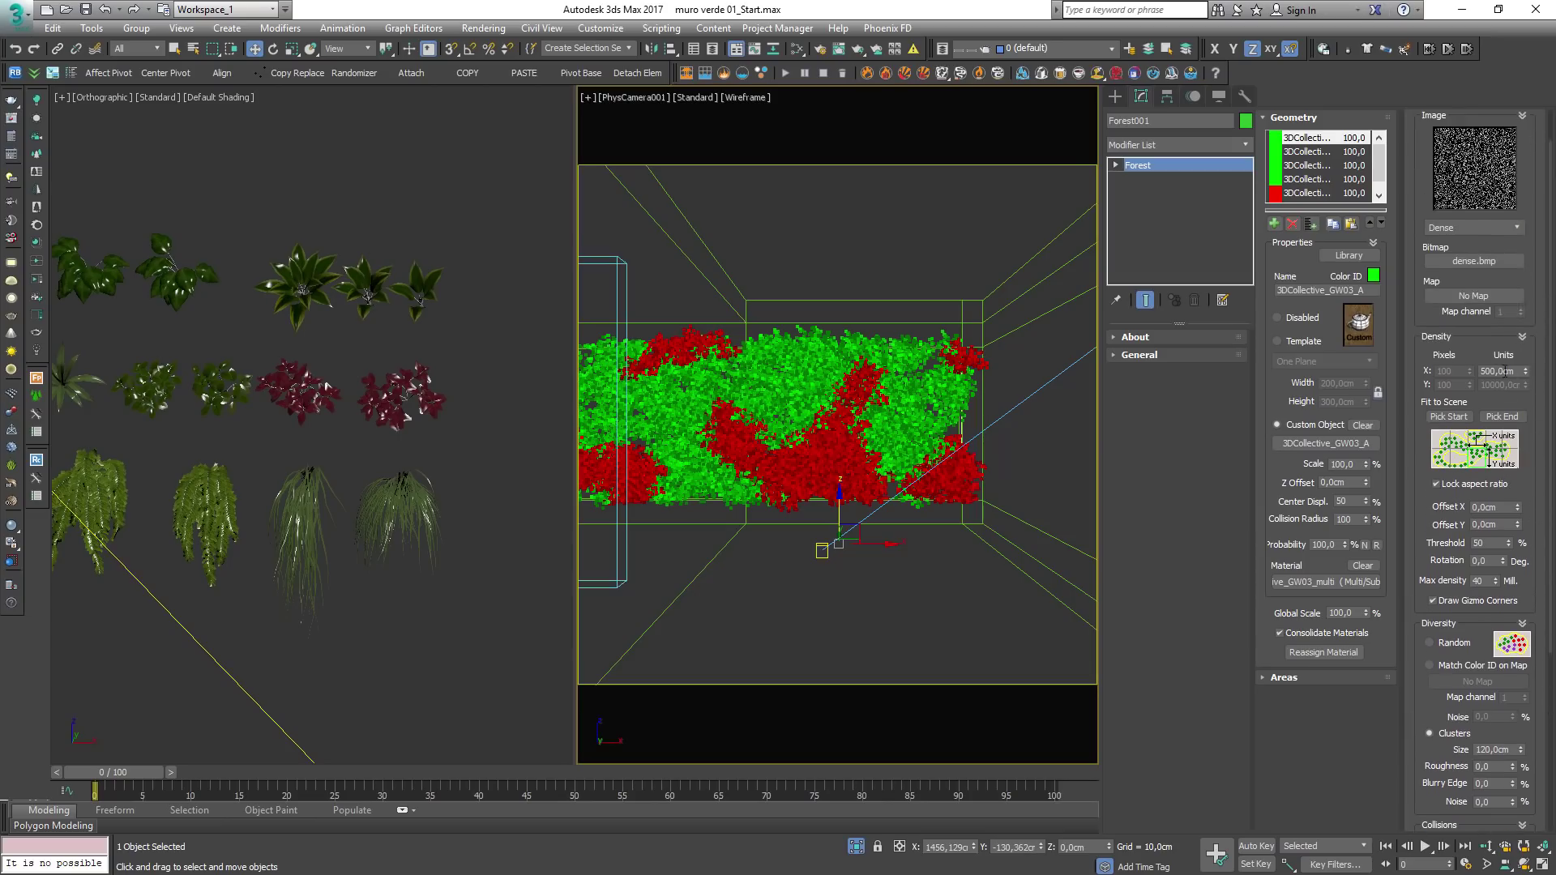
left_click_drag(1525, 371, 1529, 386)
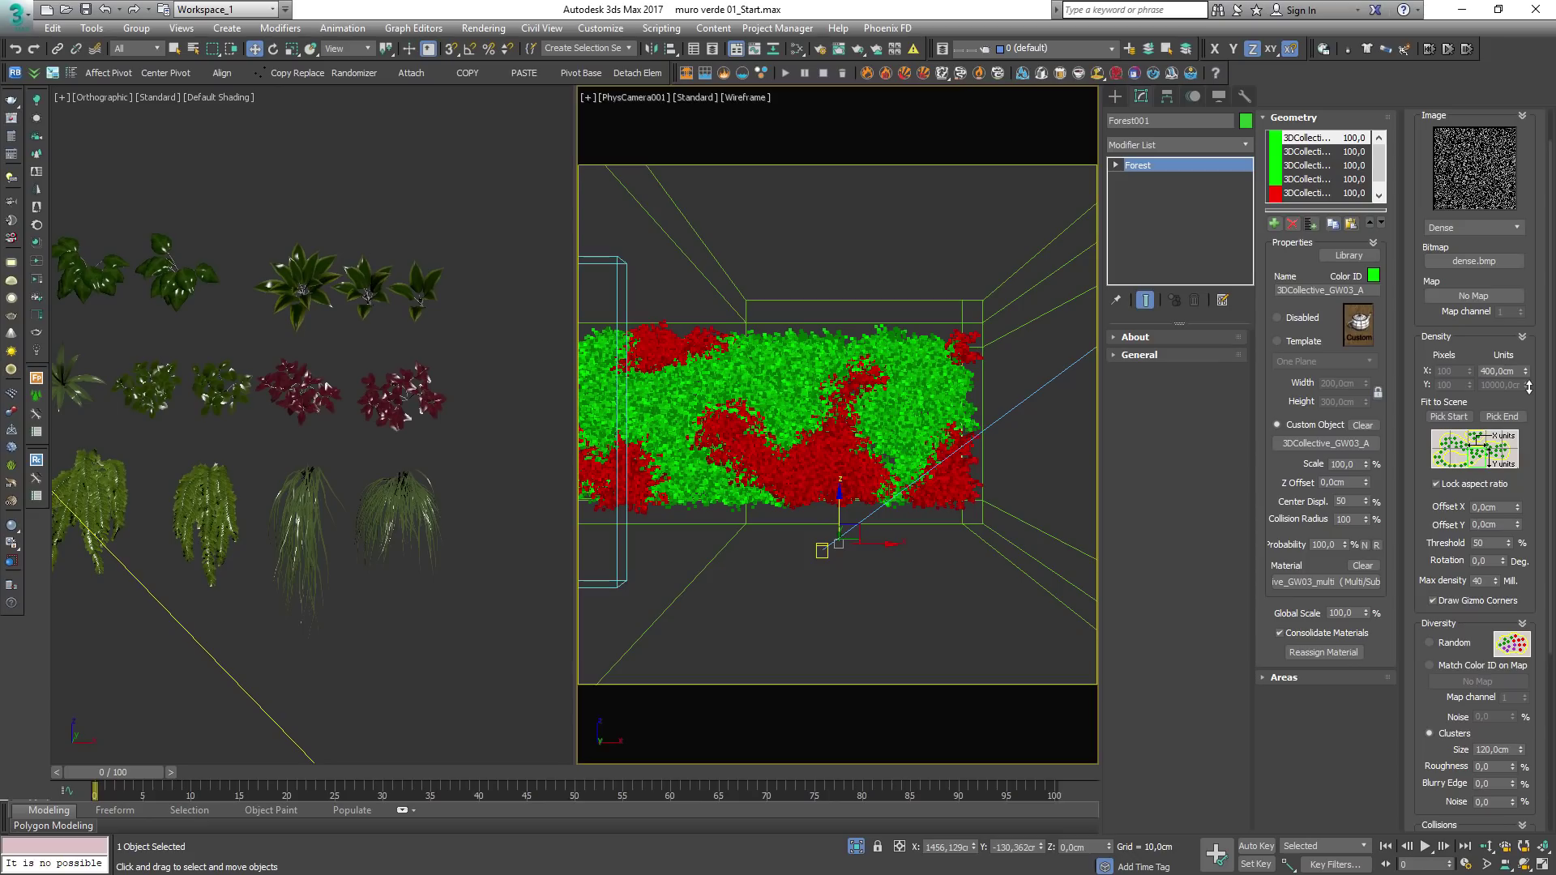
Step: Set the Forest distribution density X units to about 440.84 cm
left_click_drag(1549, 484, 1533, 440)
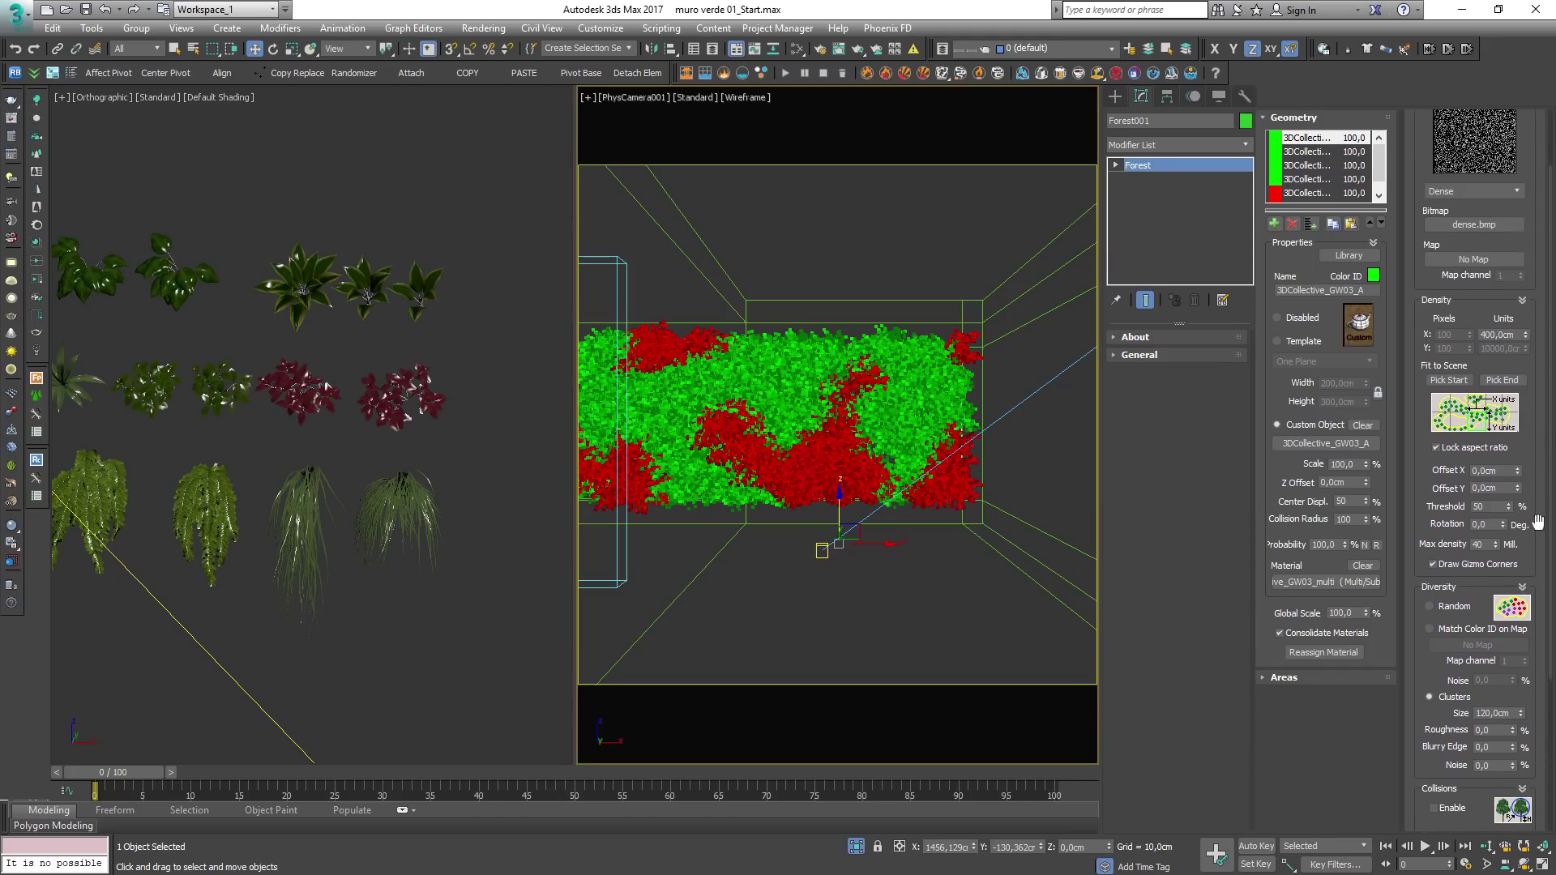
scroll(1536, 567, "down", 4)
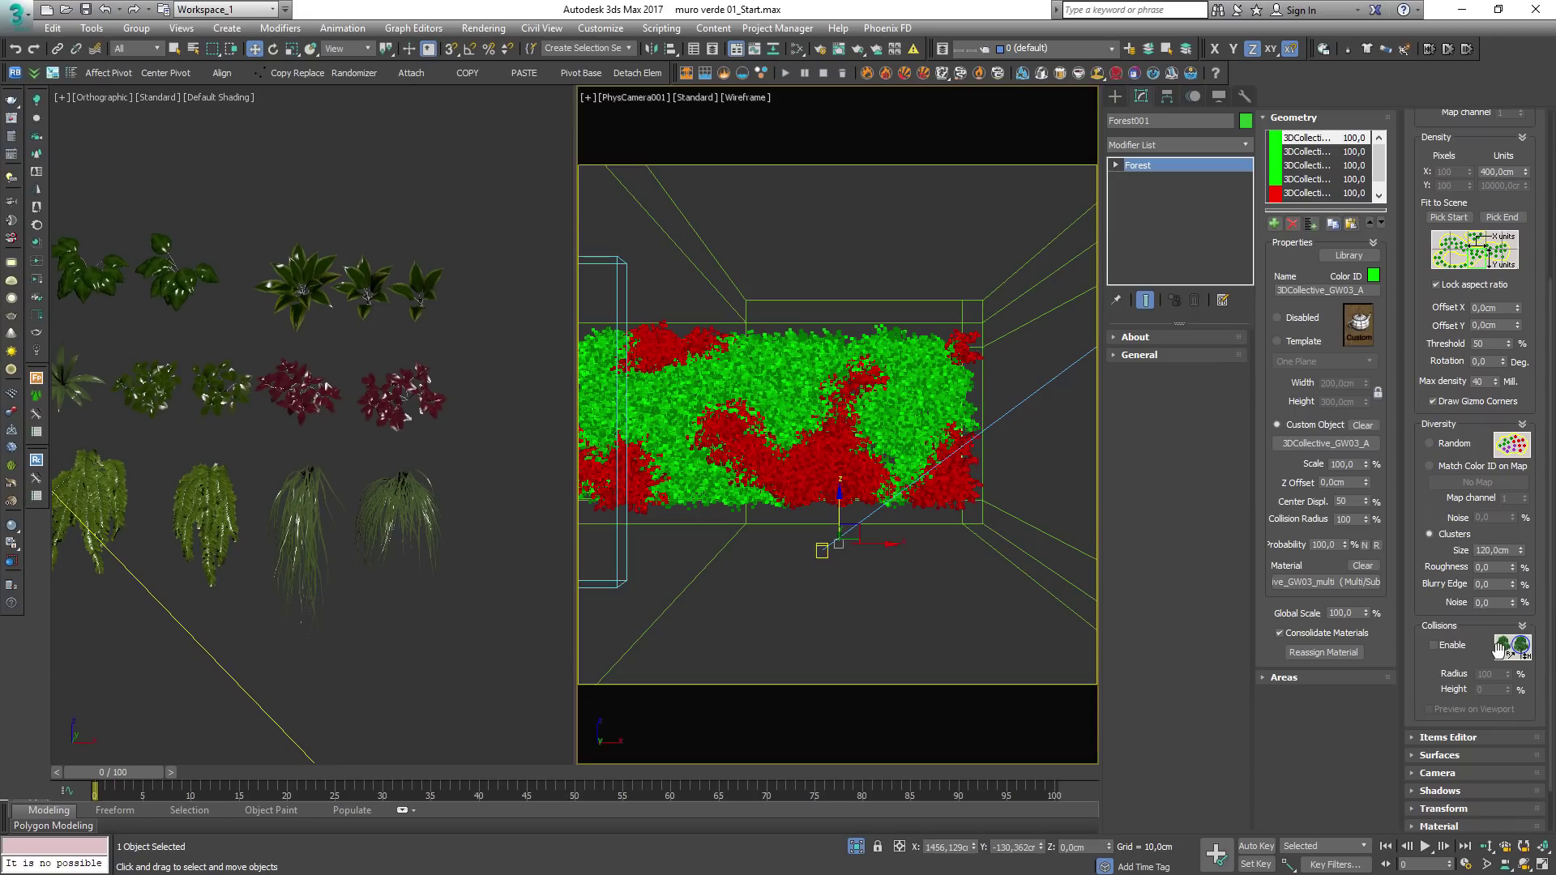
scroll(1553, 403, "up", 3)
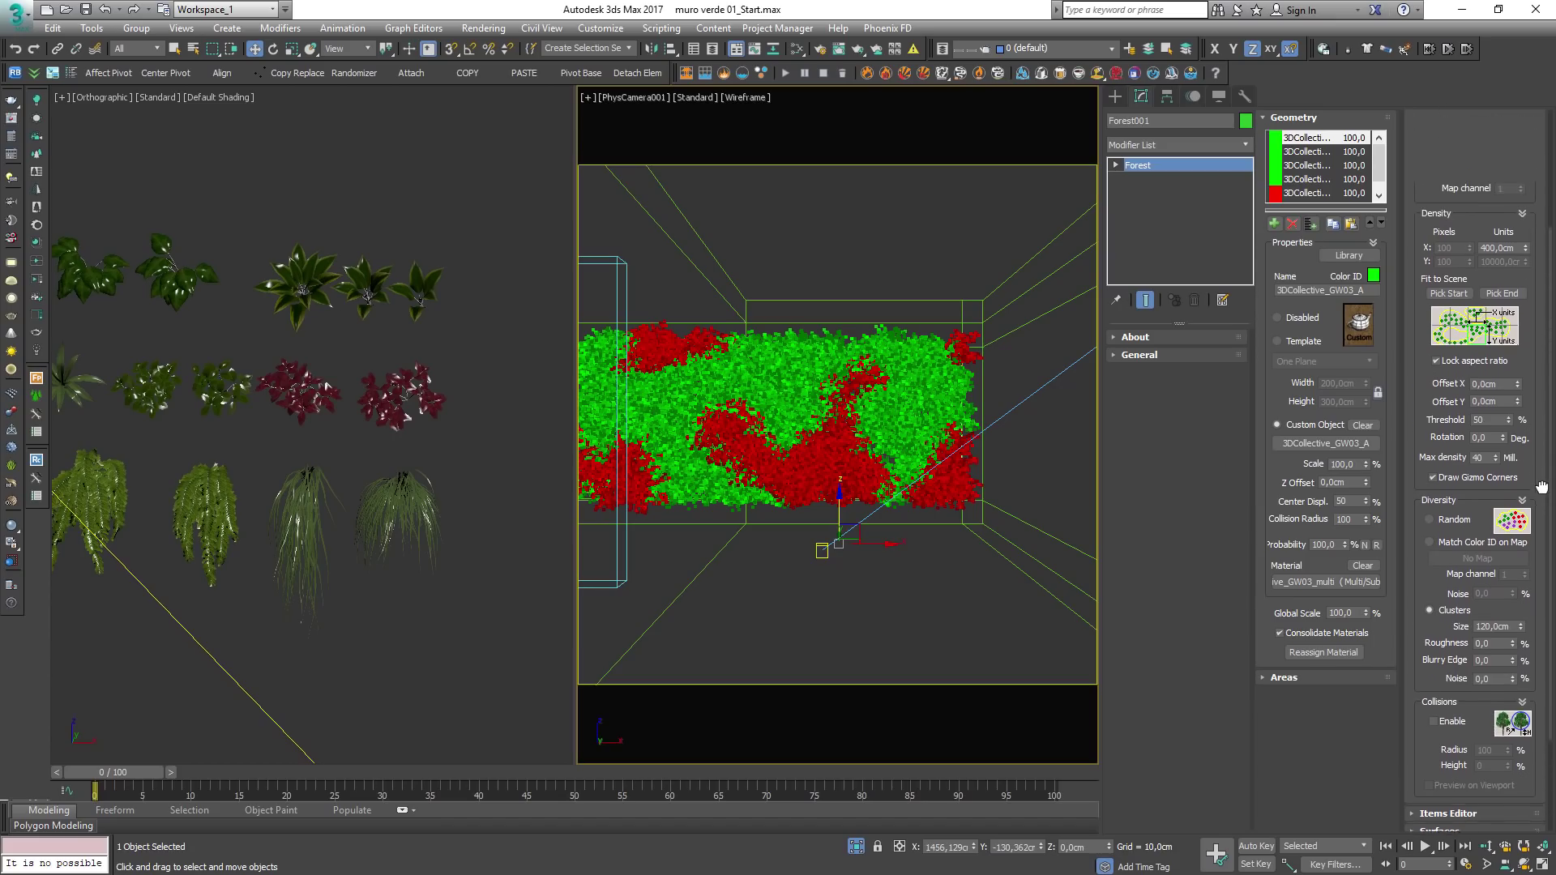
left_click_drag(1527, 297, 1455, 261)
left_click_drag(1526, 301, 1525, 295)
Step: Enable collisions for the Forest distribution and turn on their preview in the viewport
left_click_drag(1549, 422, 1551, 243)
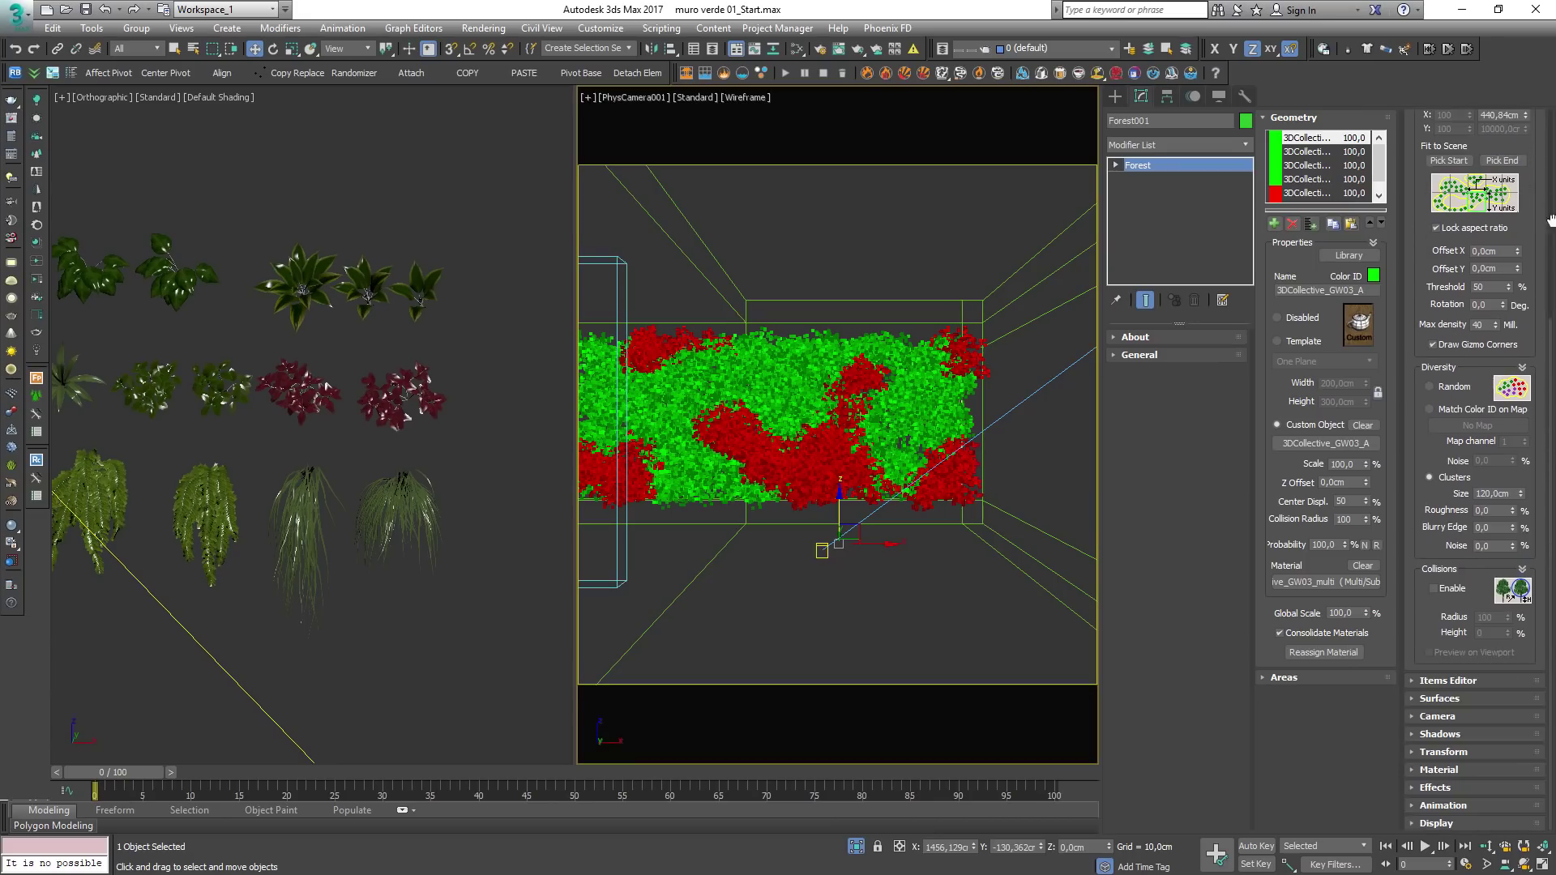
left_click(1452, 590)
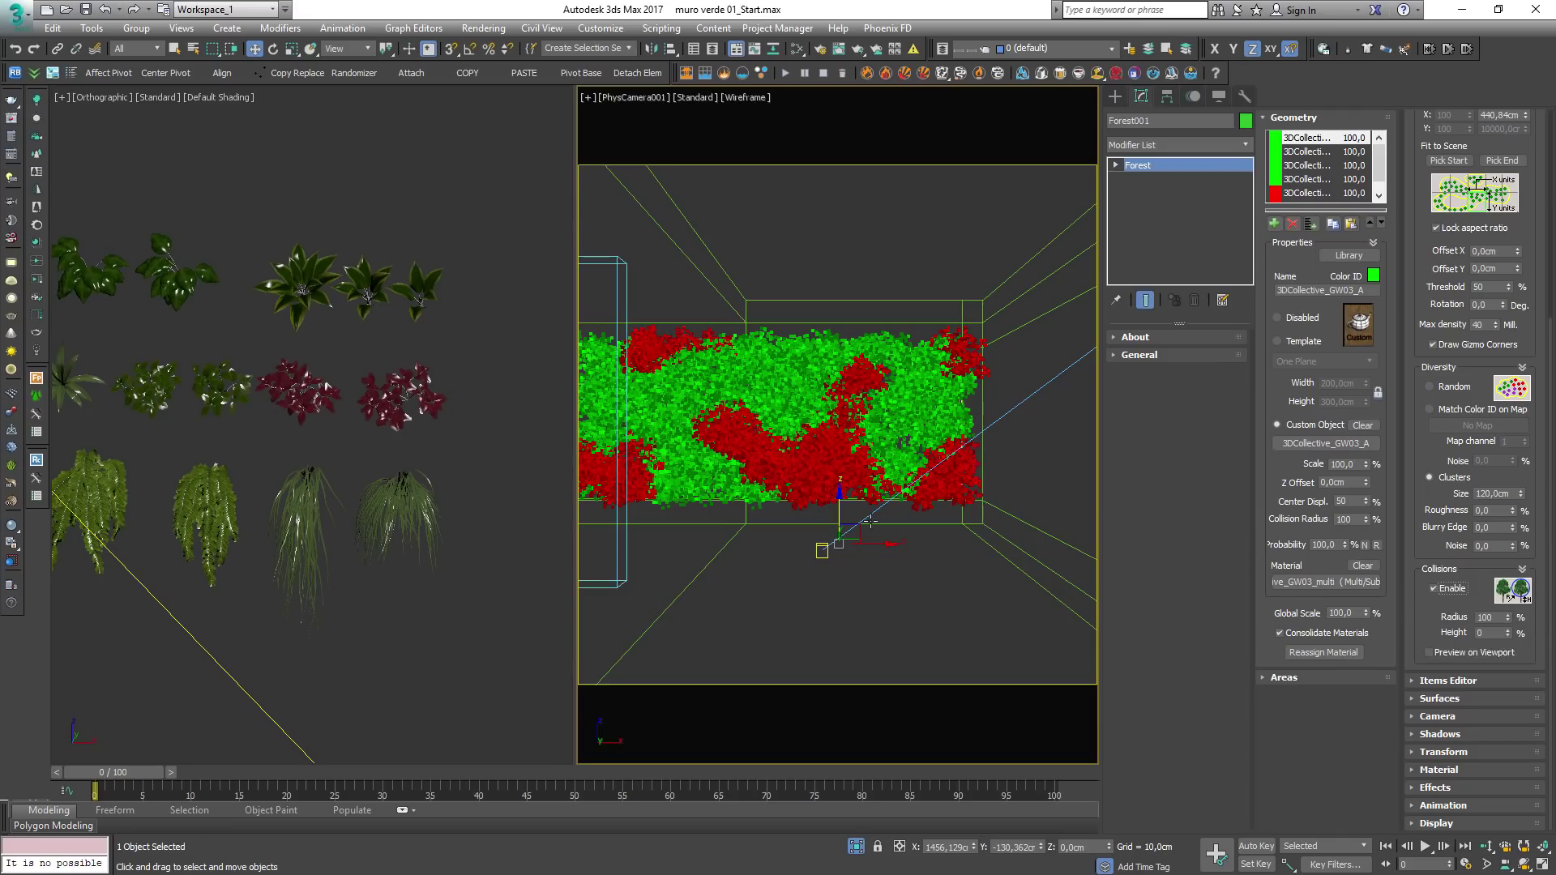
left_click(1429, 653)
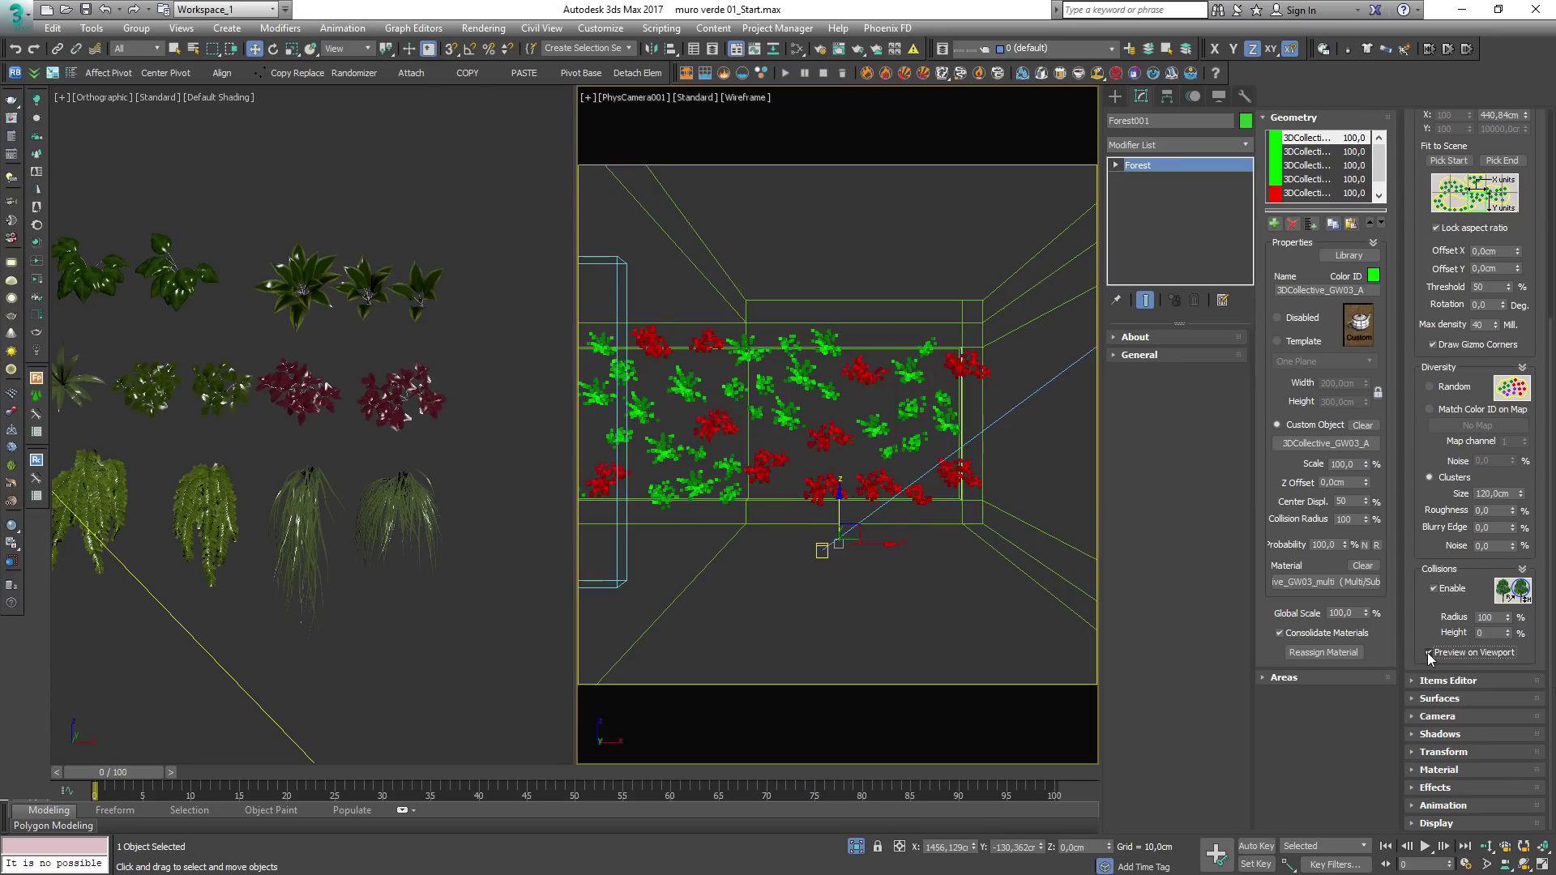
Step: Try a collision radius of 50 %, reduce it to 25 %, and deselect the Forest object
double_click(1489, 617)
key("Return")
type("50")
key("Return")
type("25")
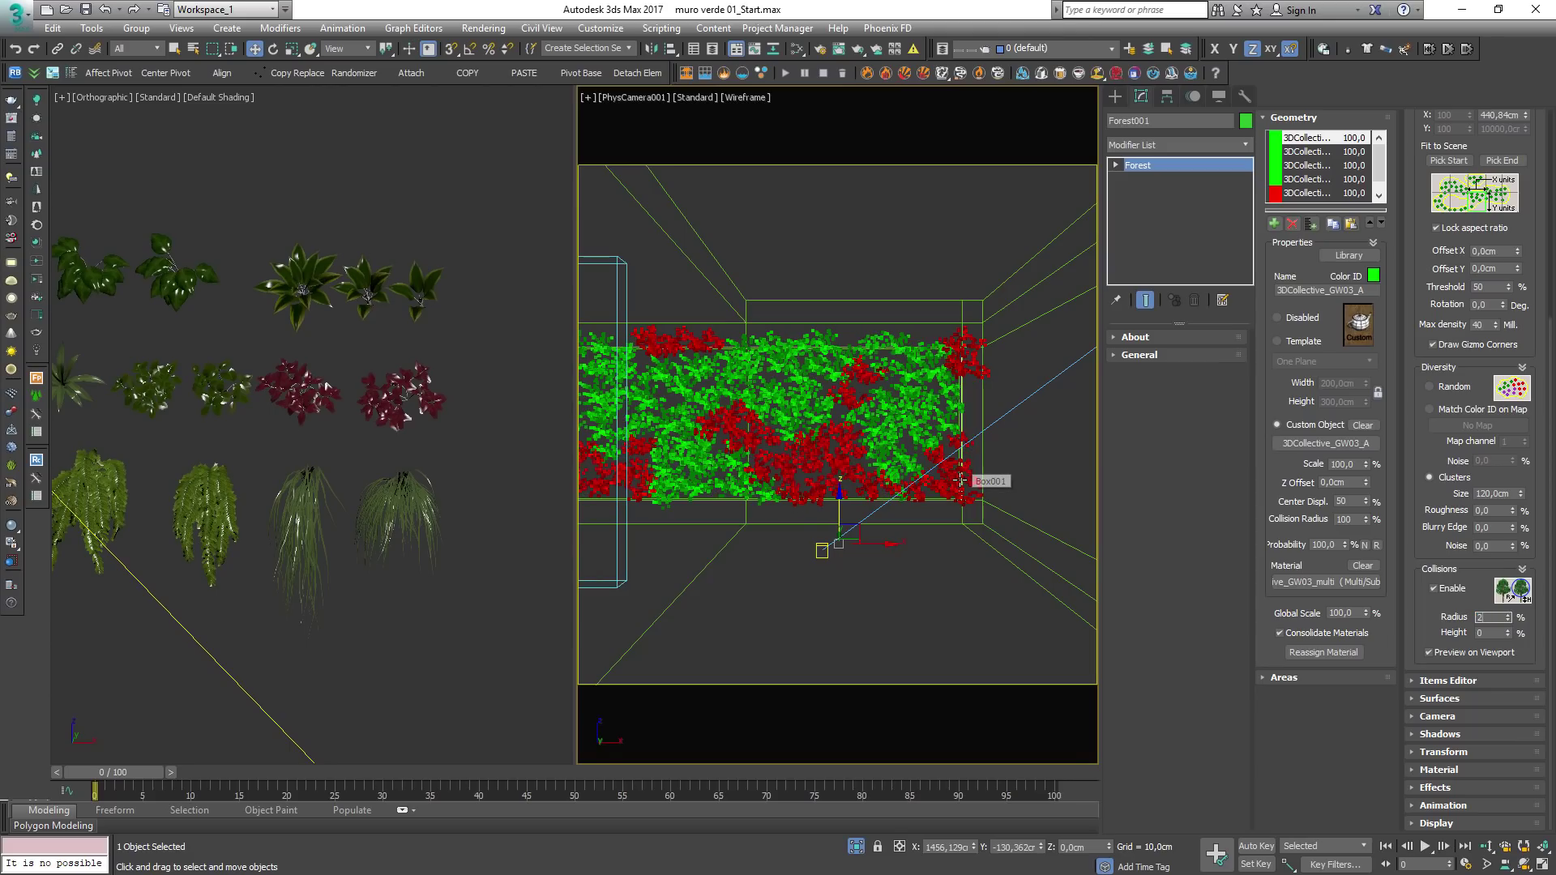
key("Return")
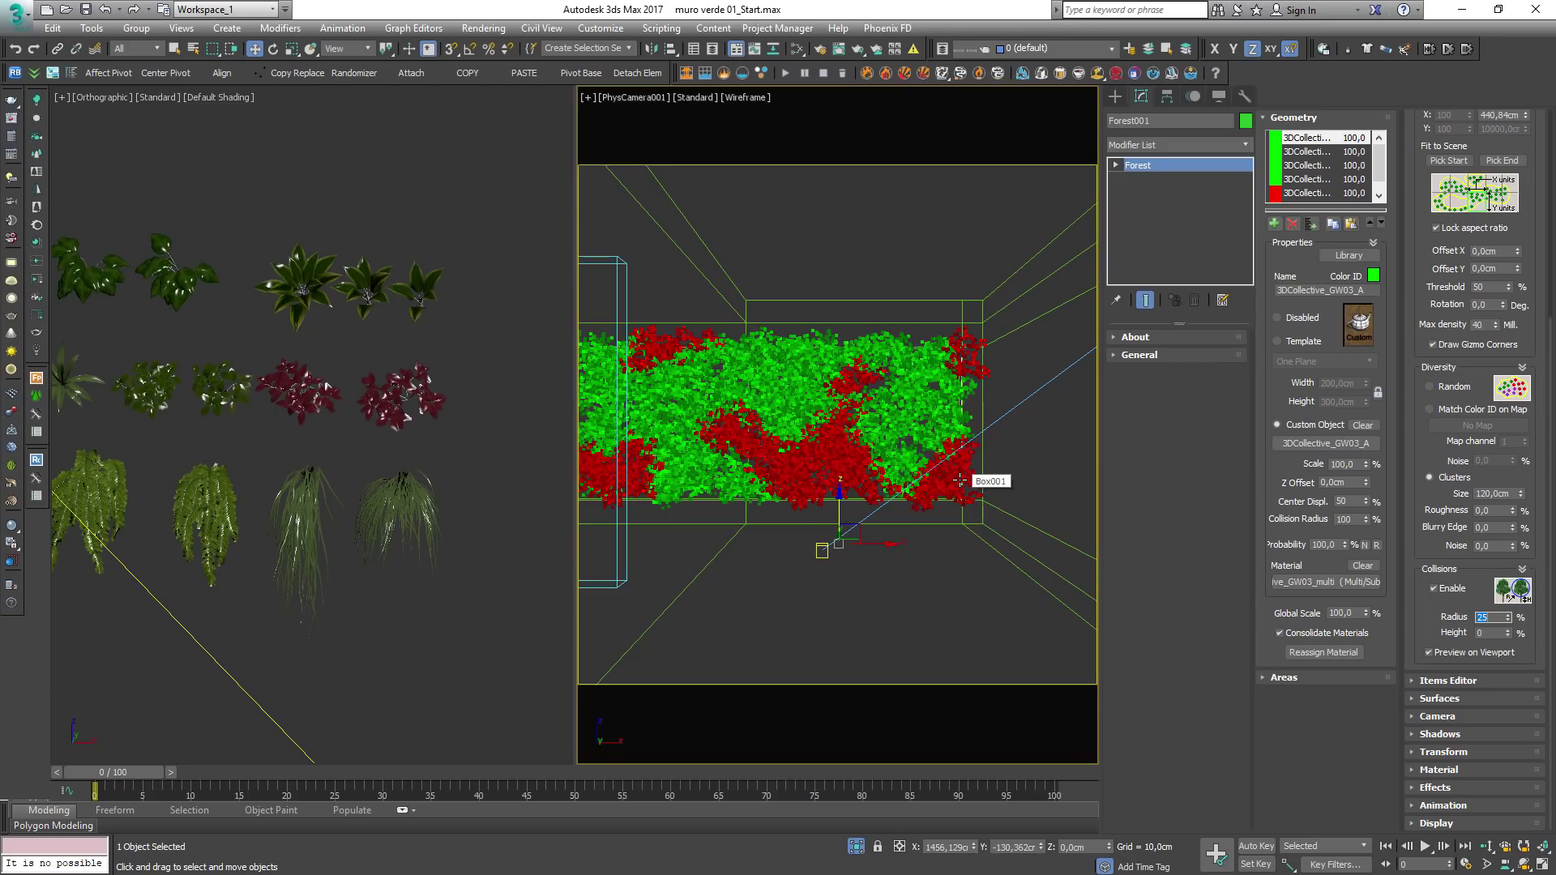
left_click(833, 211)
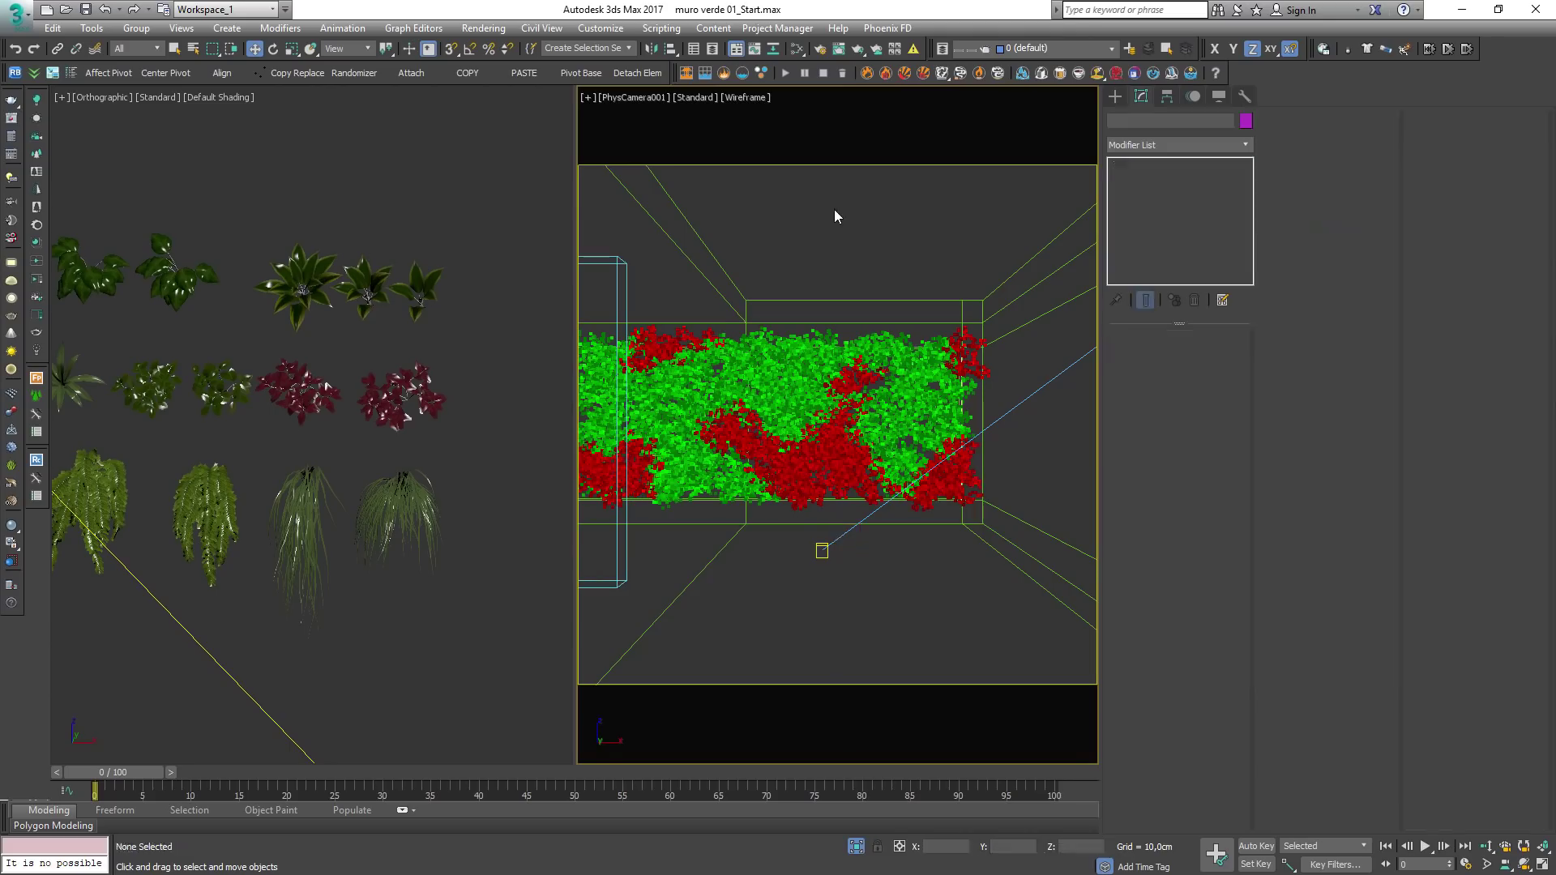
Step: Select the Forest object on the wall and extend its geometry list to make room for more entries
left_click(799, 395)
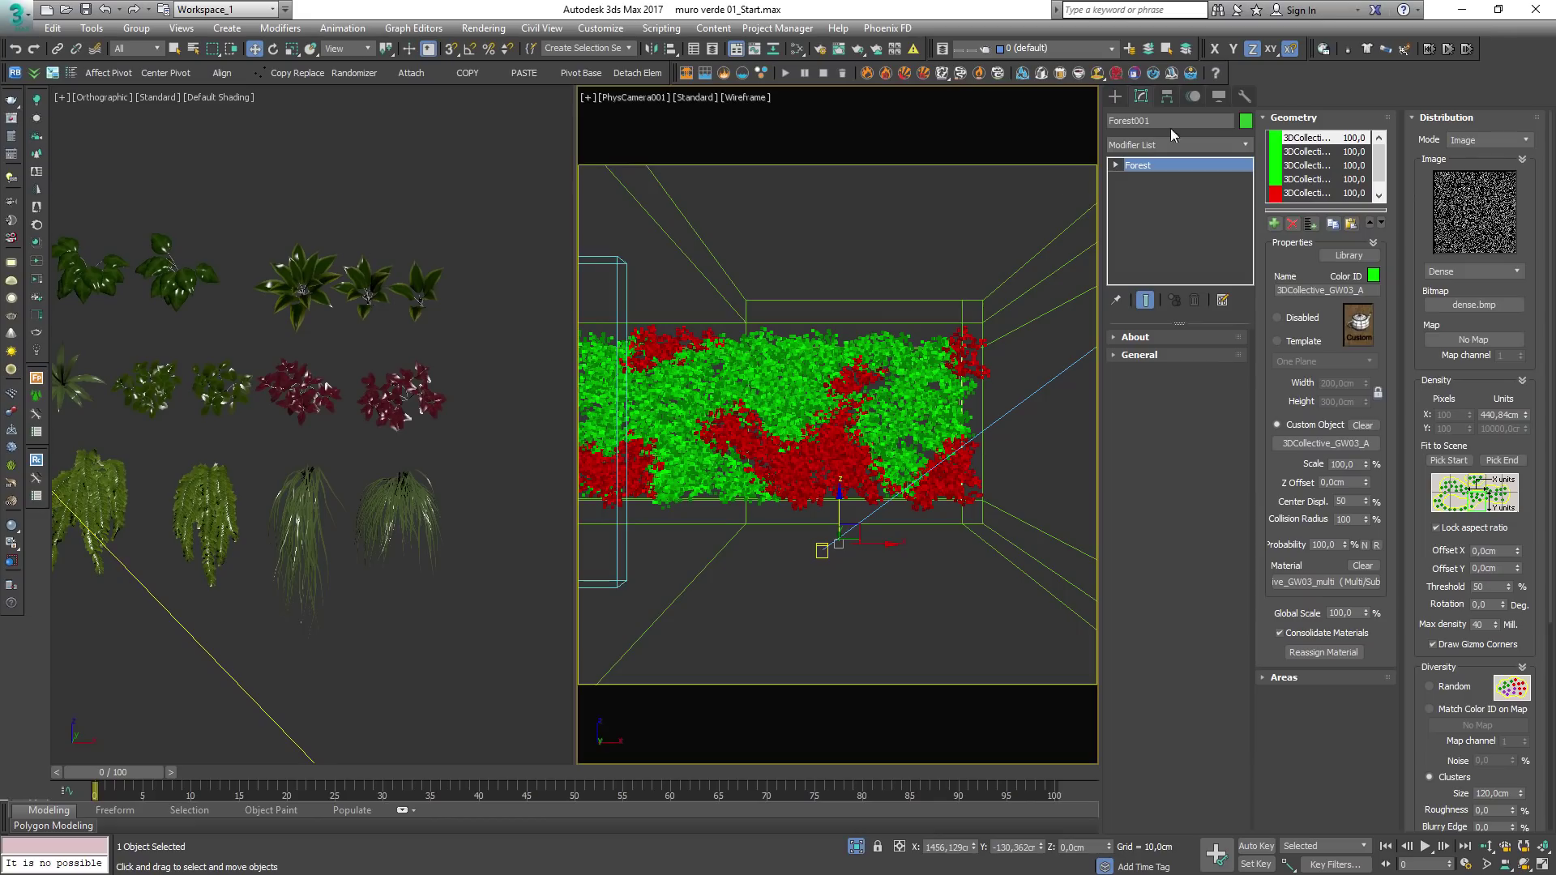
left_click_drag(1343, 208, 1344, 435)
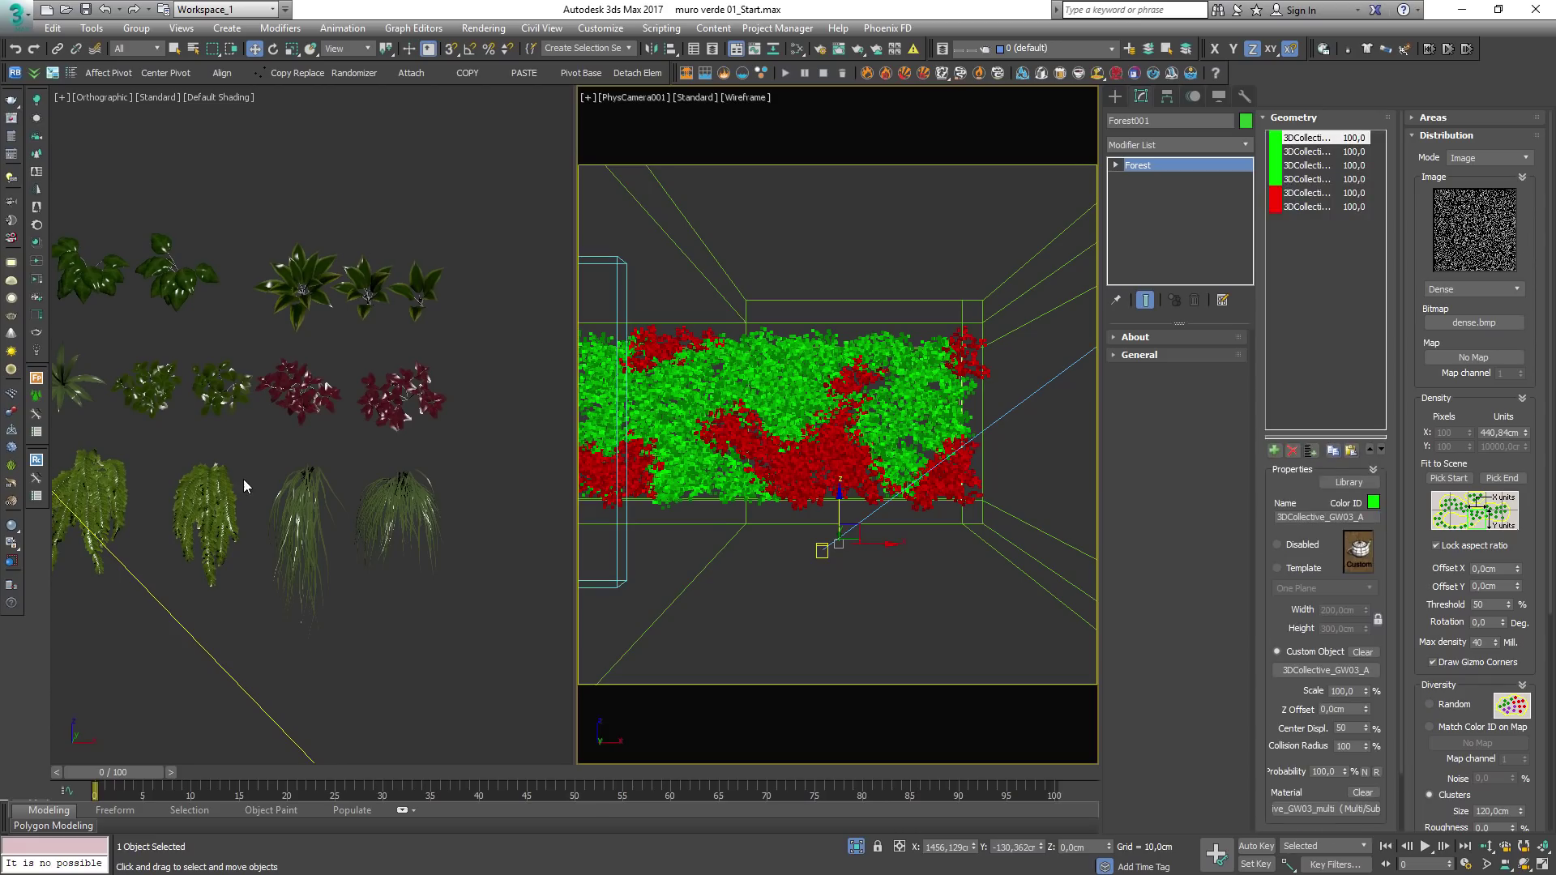
Step: Select the three leafy hanging plants in the lower row and save them as the selection set "plantas largas01"
scroll(252, 486, "down", 3)
scroll(352, 503, "up", 2)
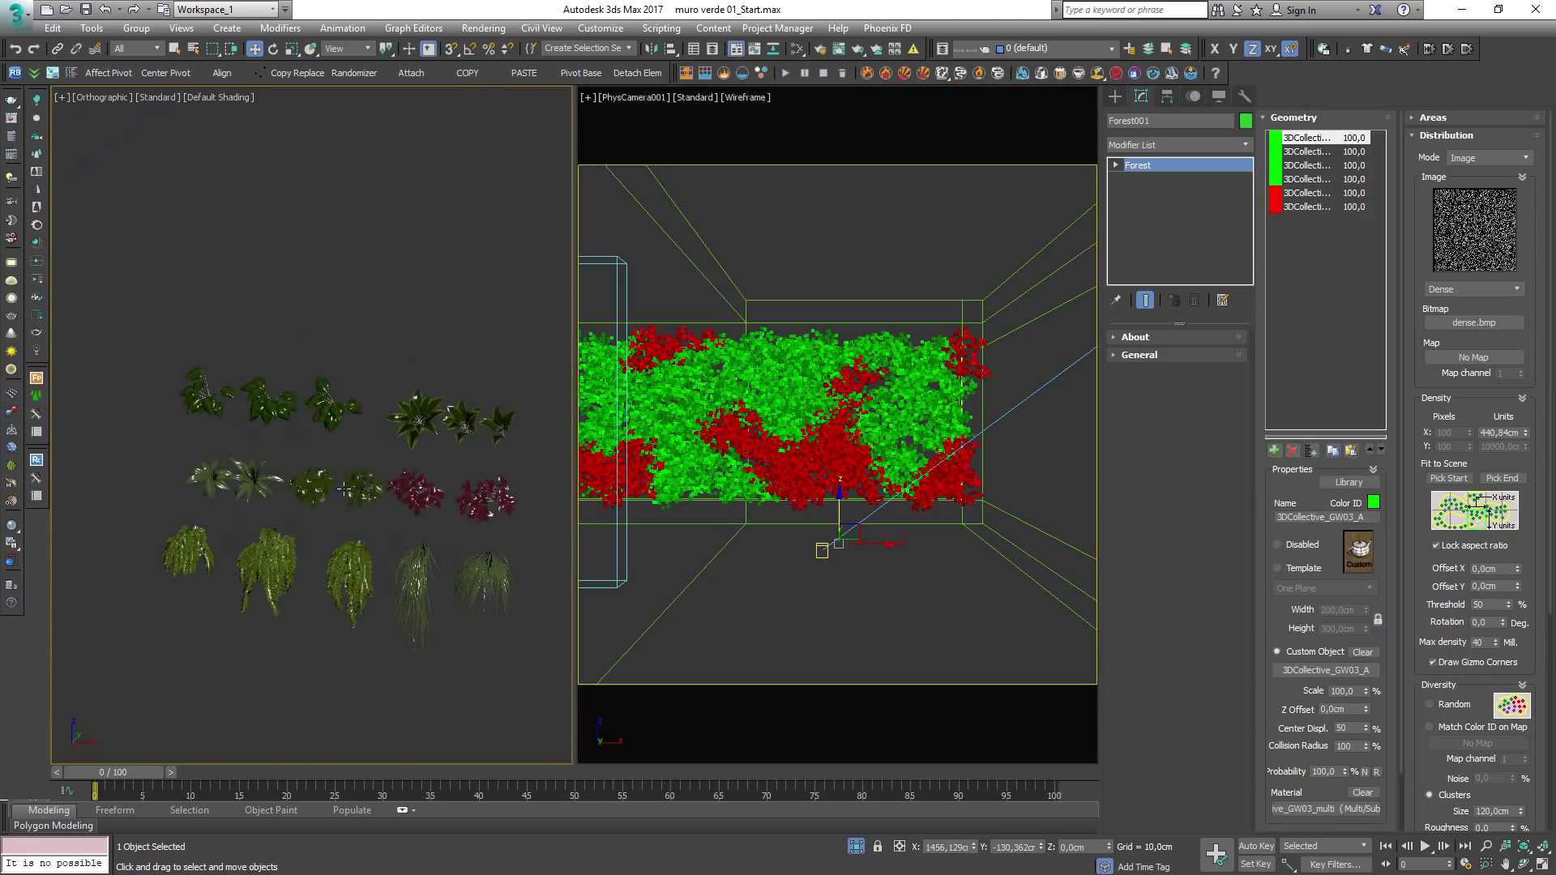
scroll(375, 546, "up", 2)
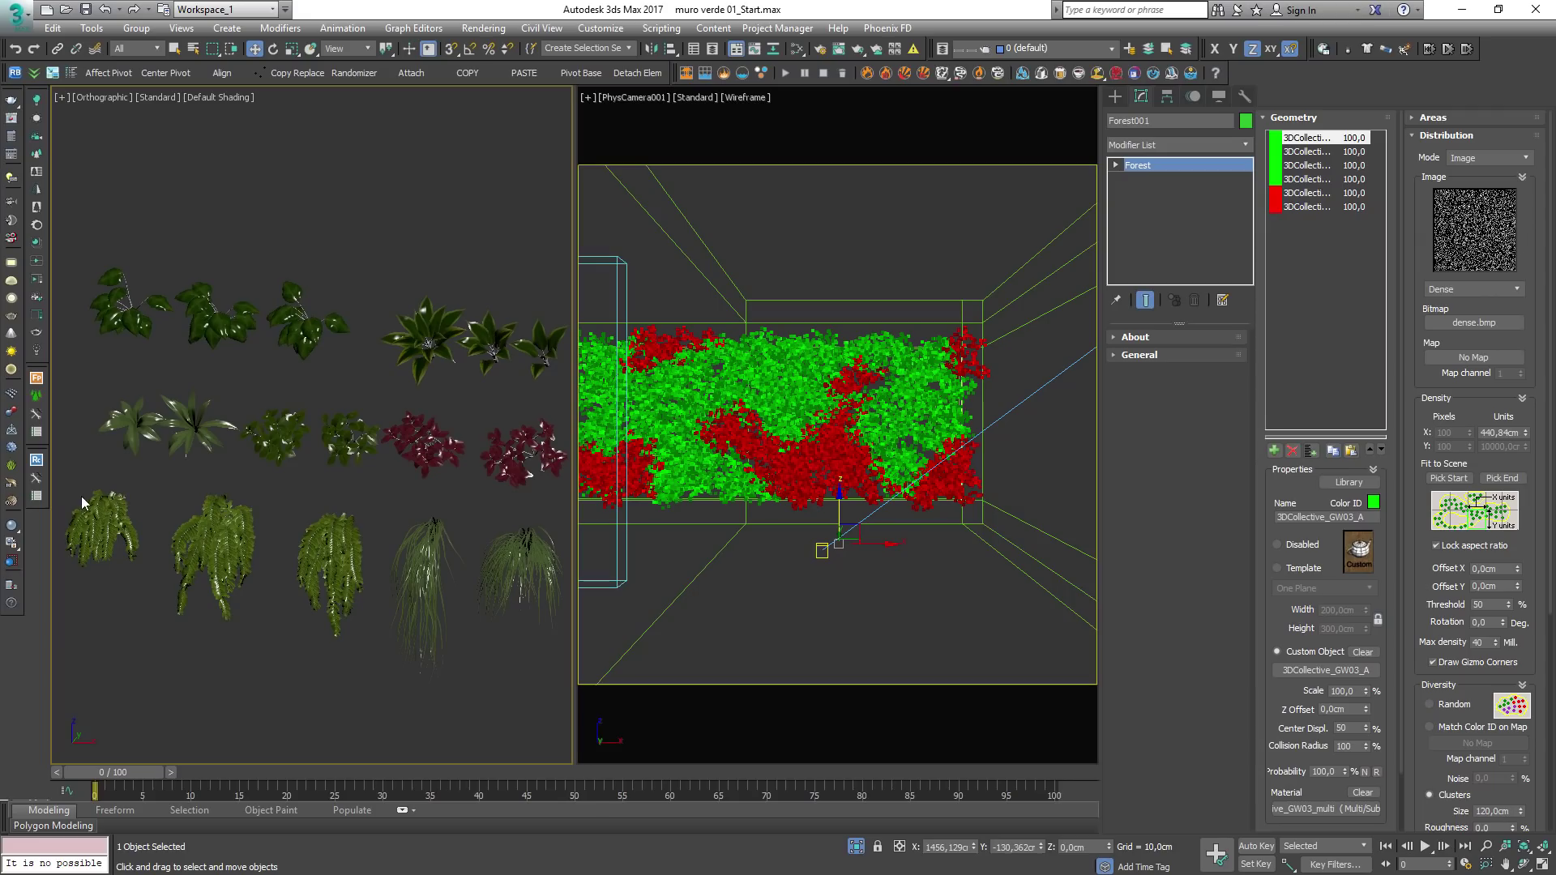
left_click_drag(360, 616, 454, 640)
left_click_drag(556, 671, 552, 667)
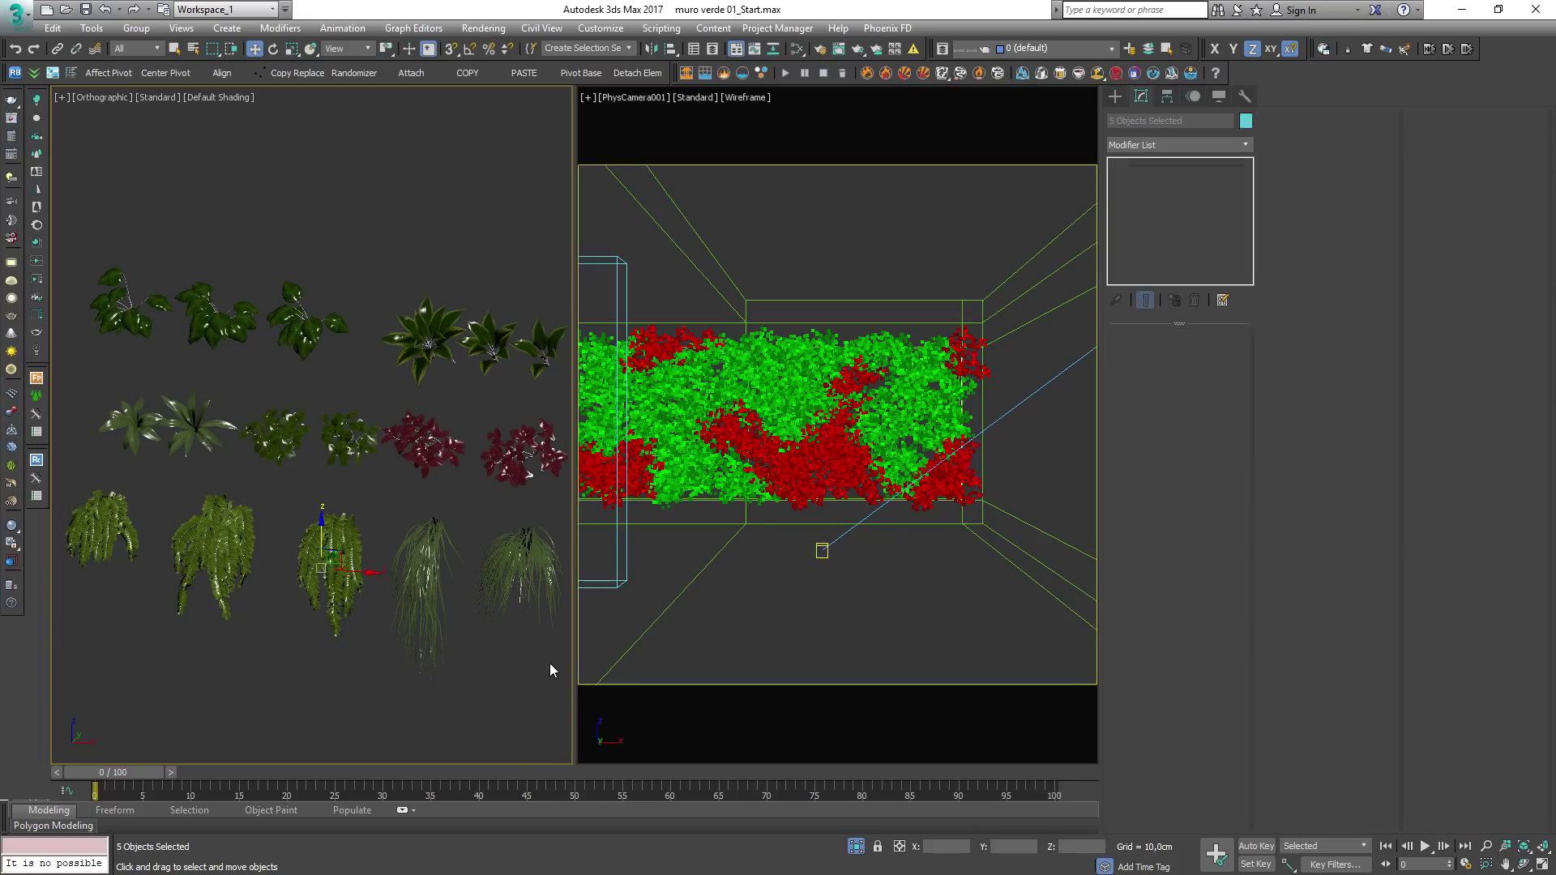
scroll(496, 585, "down", 3)
left_click_drag(377, 607, 186, 509)
left_click(576, 49)
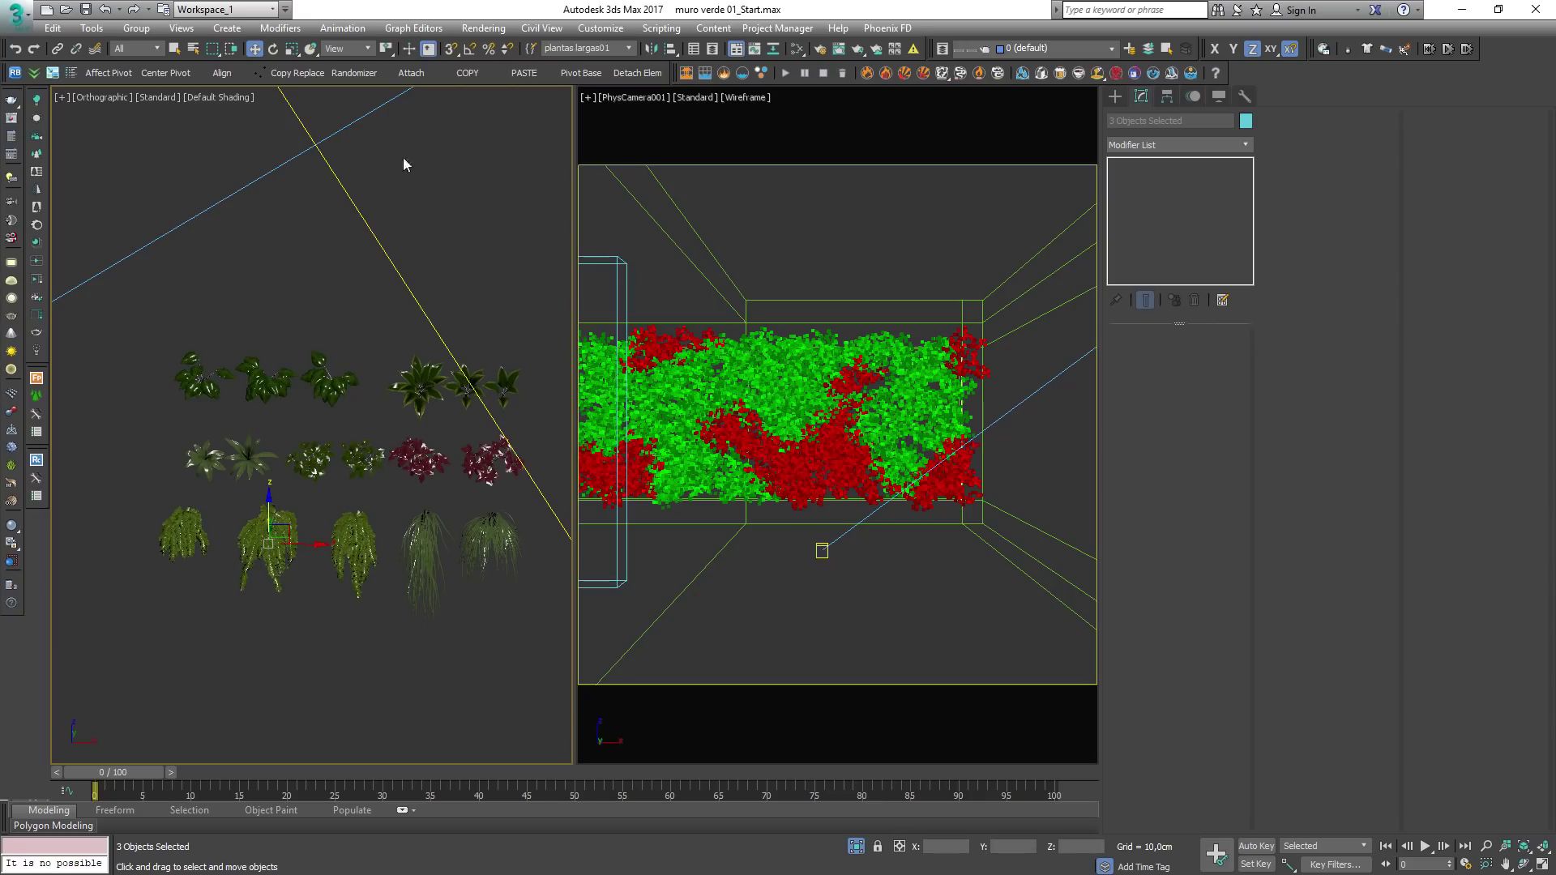
Step: Save the two grass-like hanging plants in the lower row as the selection set "plantas largas 02"
middle_click_drag(438, 426, 375, 410)
left_click_drag(458, 600, 353, 511)
left_click(588, 46)
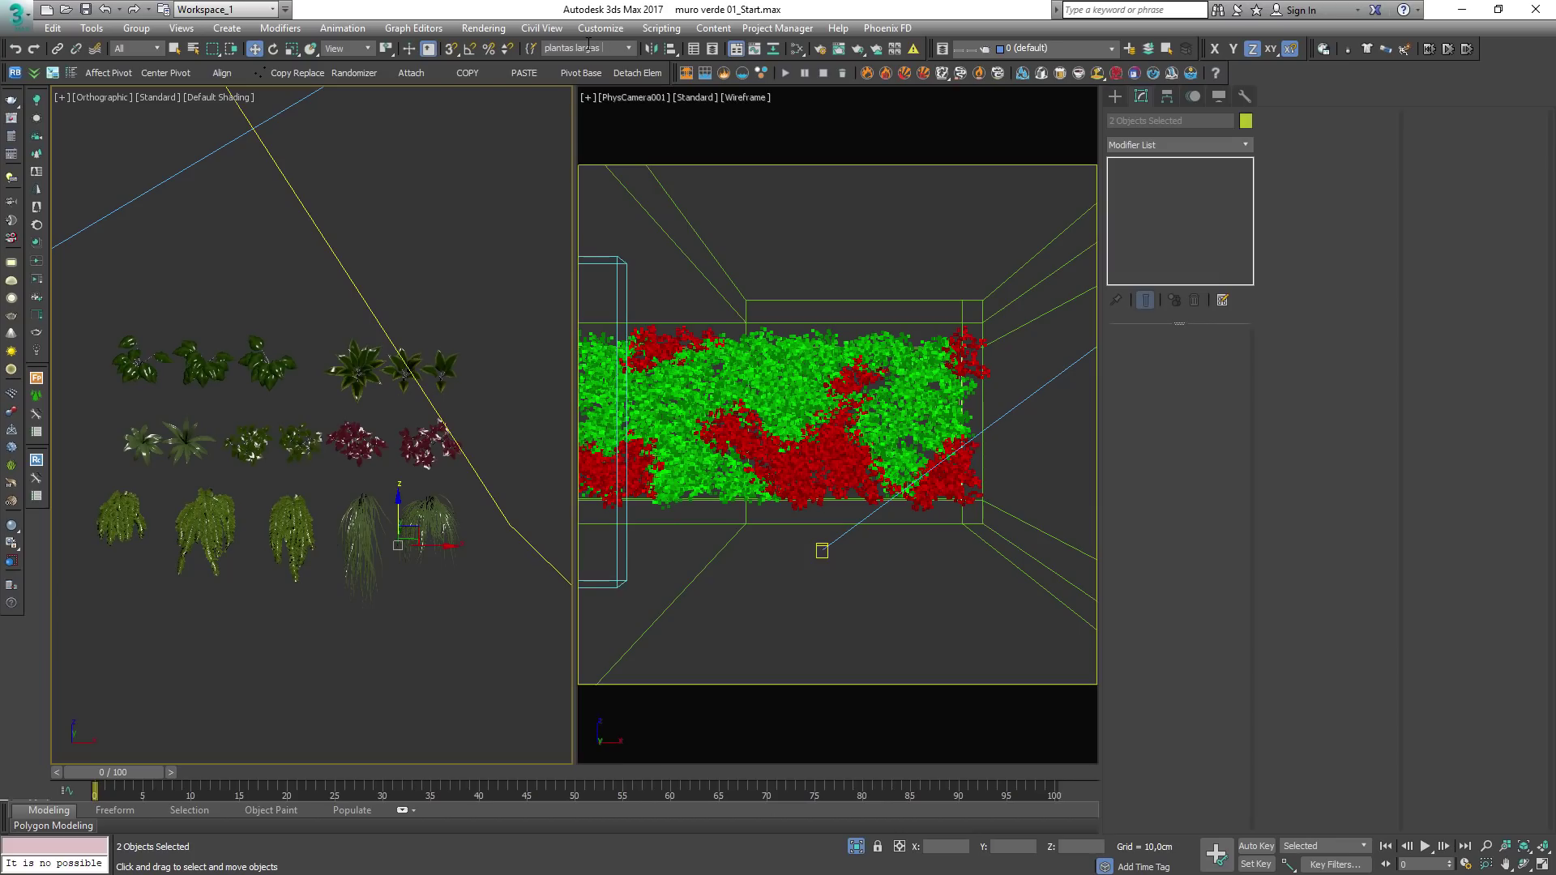
Step: Select the three spiky plants in the upper row and save them as the selection set "plantas grandes"
scroll(243, 381, "up", 2)
middle_click_drag(349, 403, 343, 434)
scroll(342, 436, "down", 2)
left_click(134, 343)
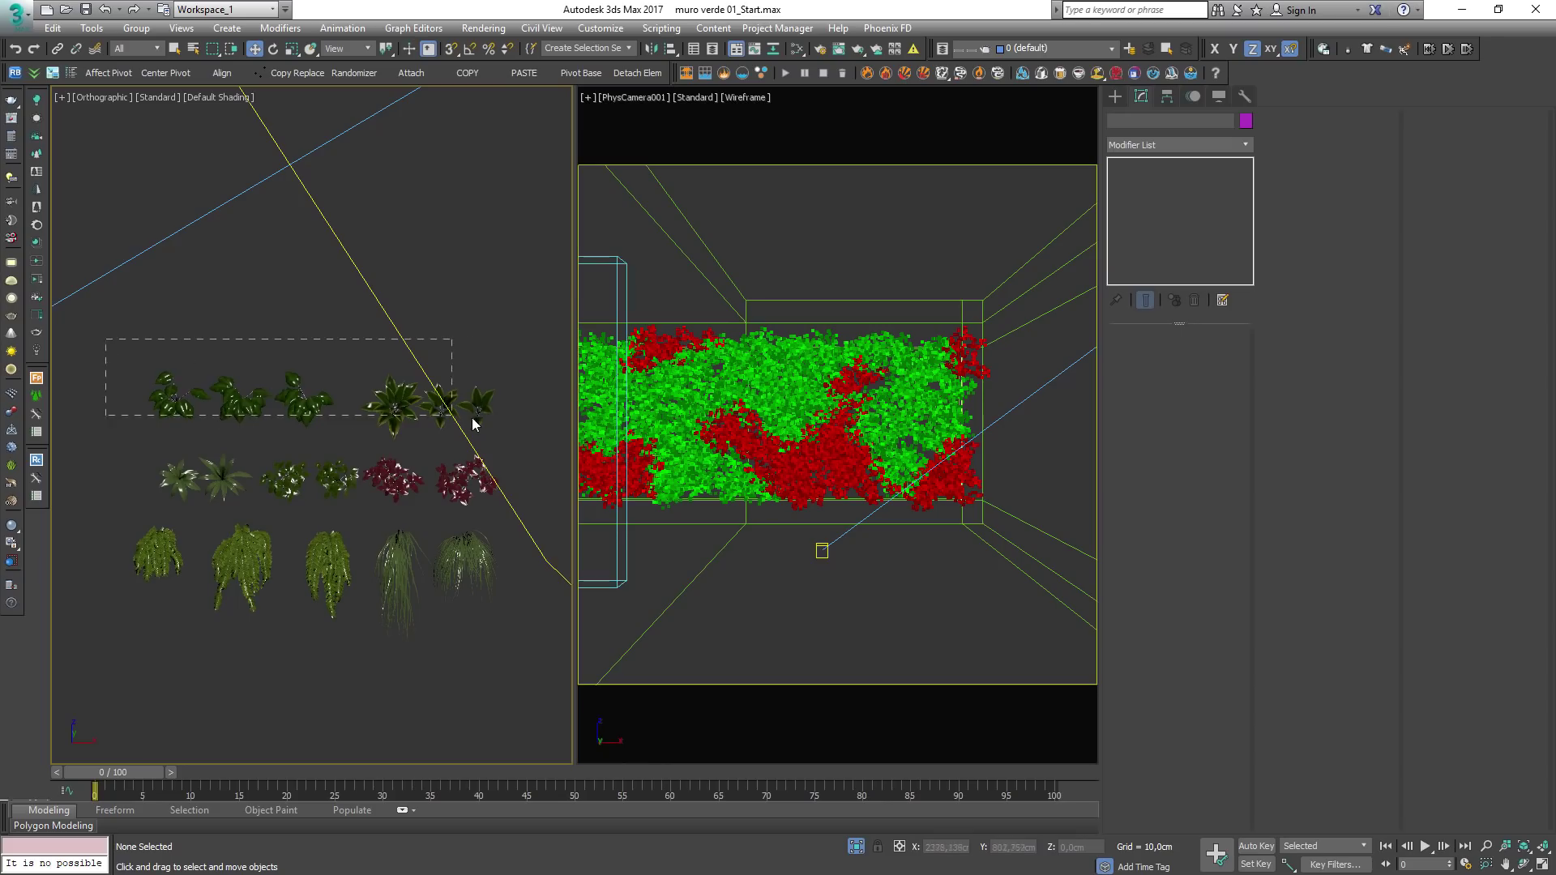
left_click_drag(520, 439, 494, 418)
left_click_drag(372, 316, 517, 417)
scroll(465, 393, "down", 2)
scroll(490, 364, "up", 2)
left_click(515, 330)
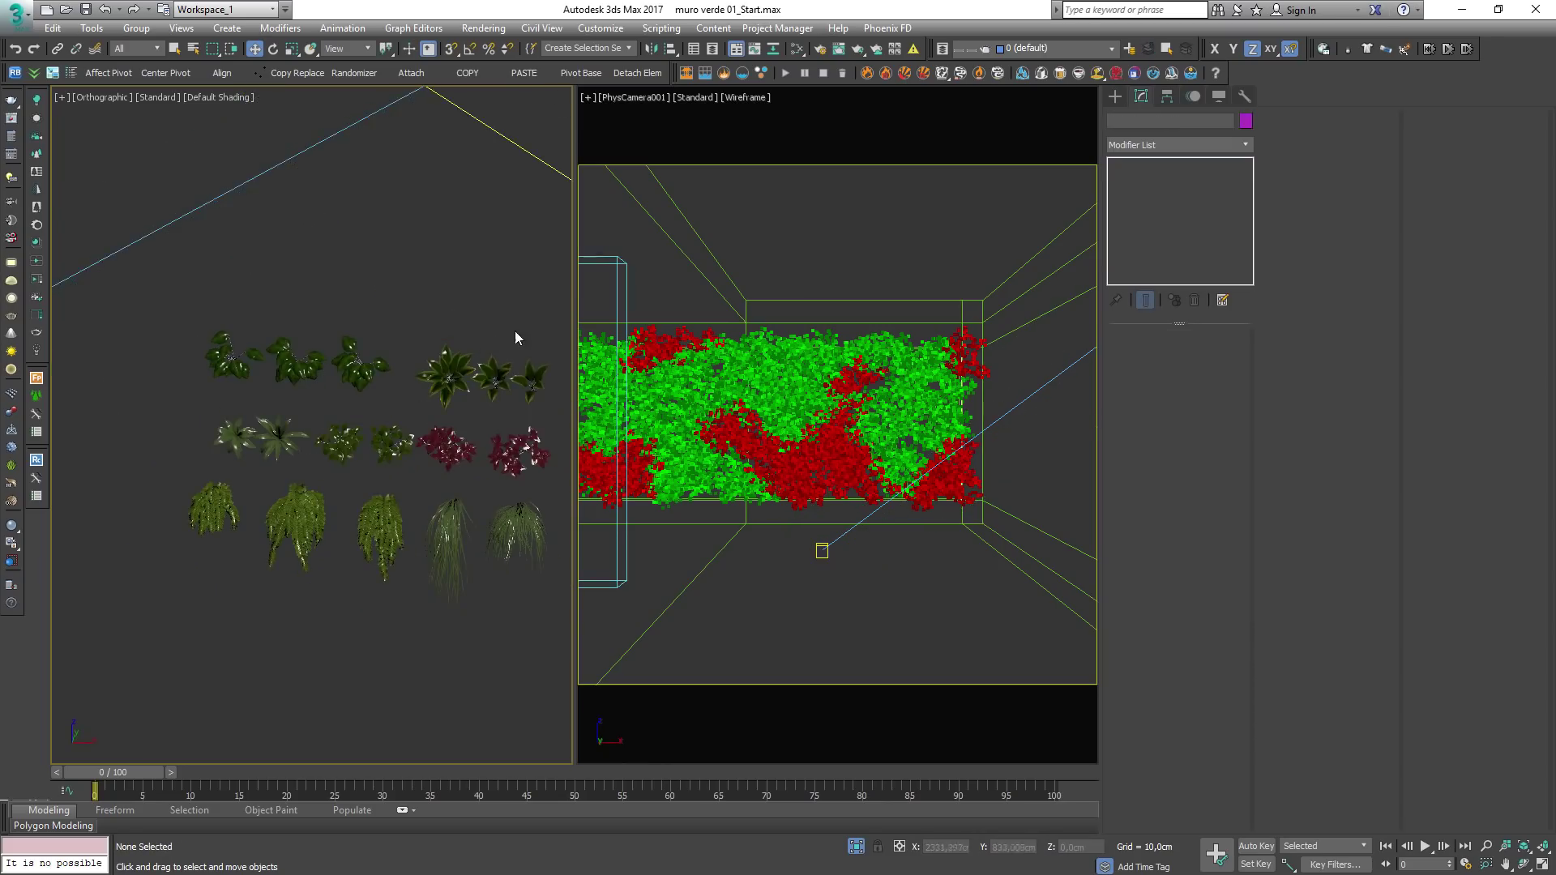
middle_click_drag(515, 331, 288, 371)
left_click_drag(261, 365, 399, 445)
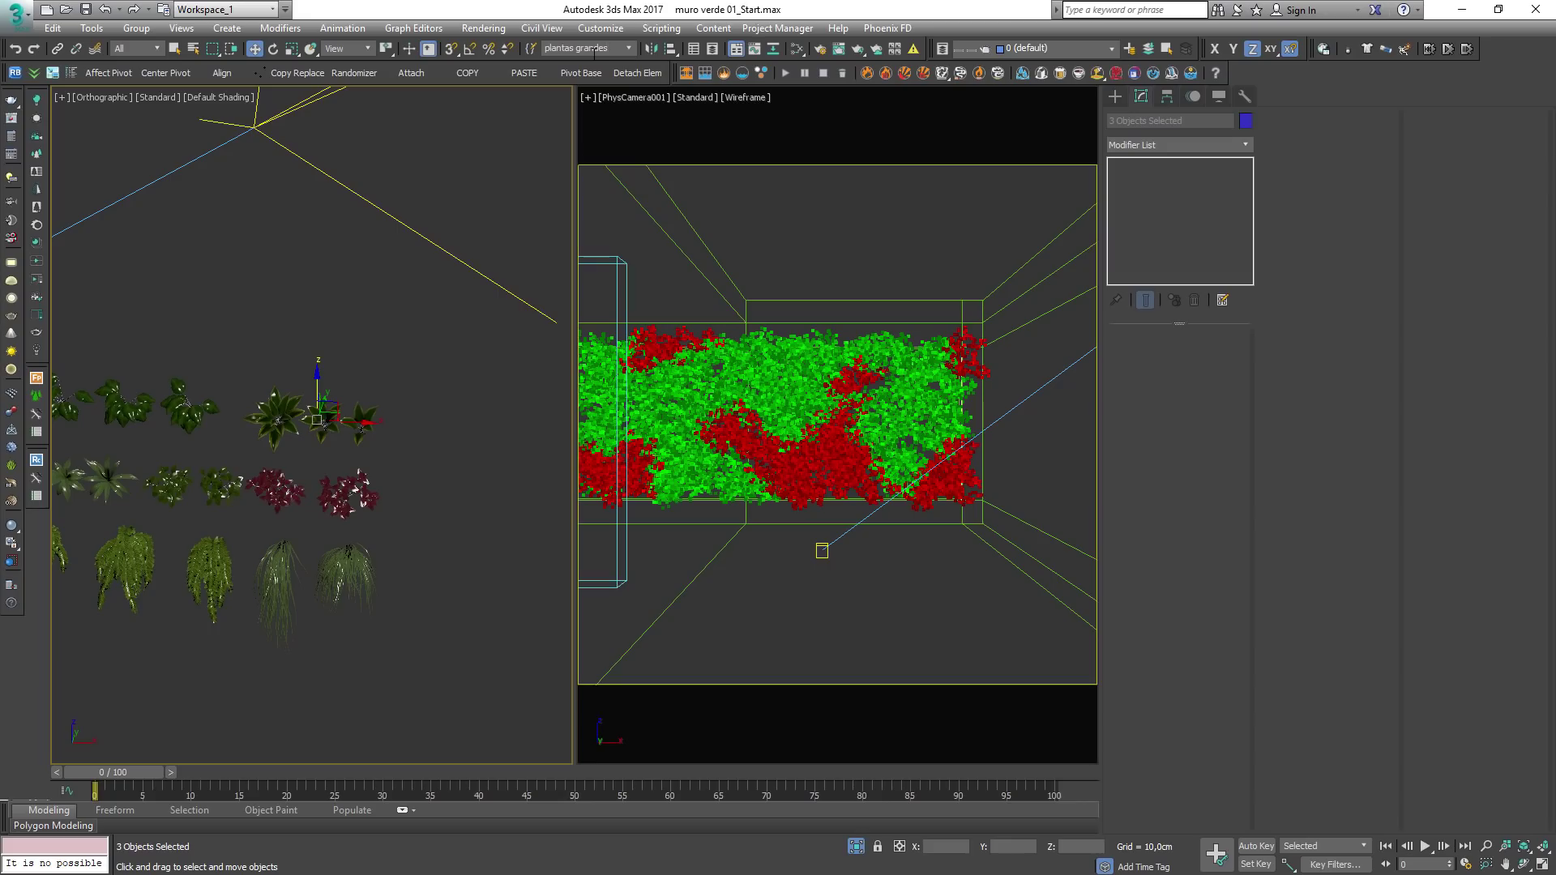
Step: Save the three broad-leaved plants in the upper row as the selection set "plantas grandes 02"
scroll(184, 386, "up", 2)
middle_click_drag(184, 386, 176, 337)
left_click_drag(176, 337, 458, 439)
left_click(600, 51)
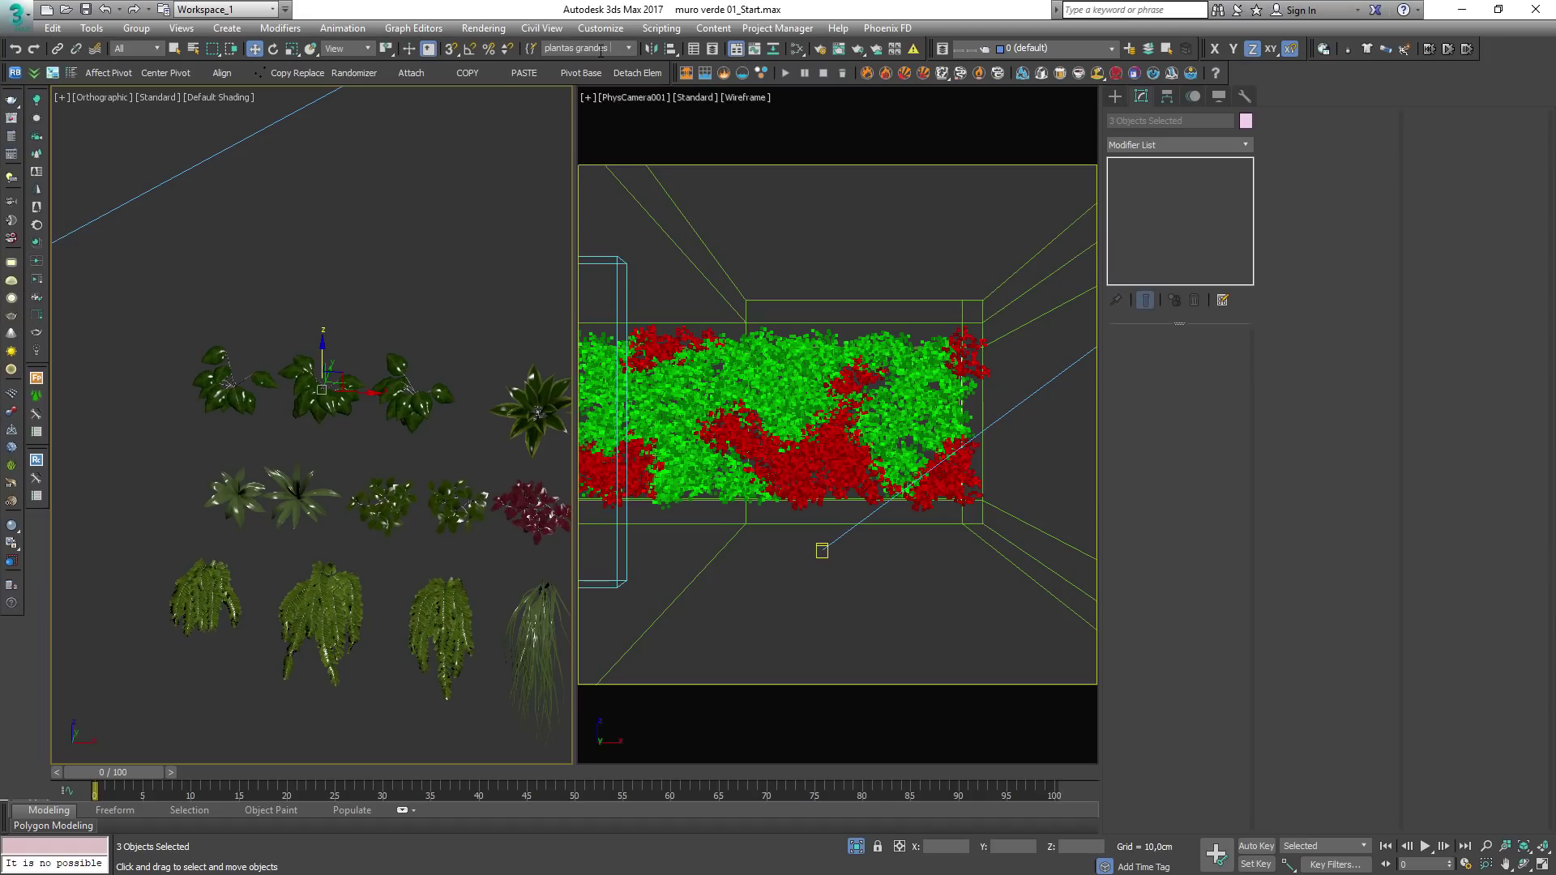
key("Return")
Step: Add the plants of the selection set "plantas largas01" to the wall's Forest geometry list
left_click(835, 386)
left_click(904, 397)
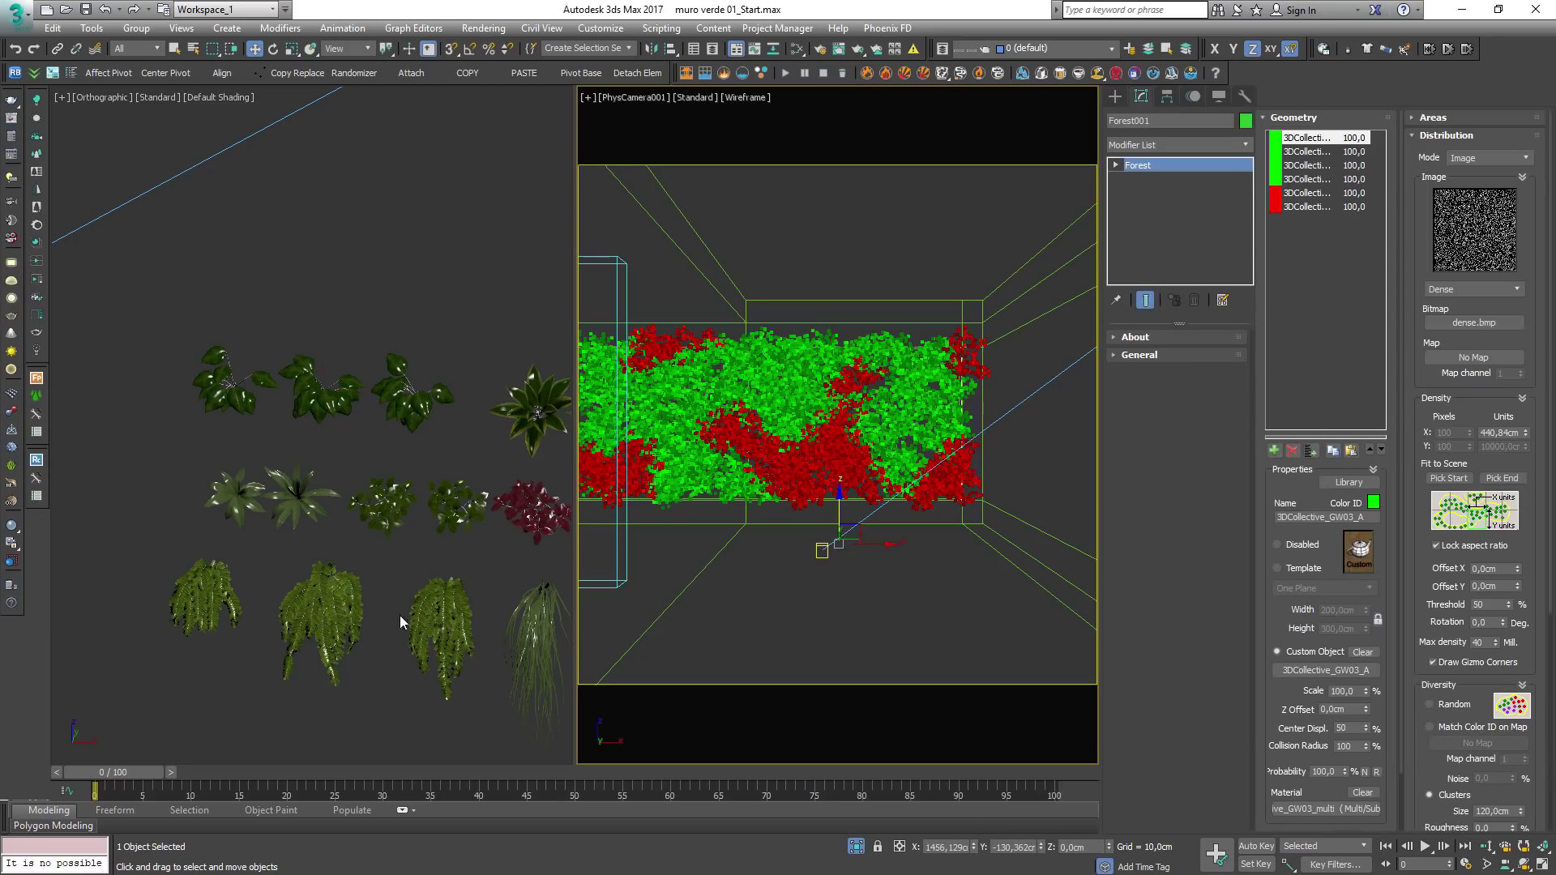
left_click(1310, 450)
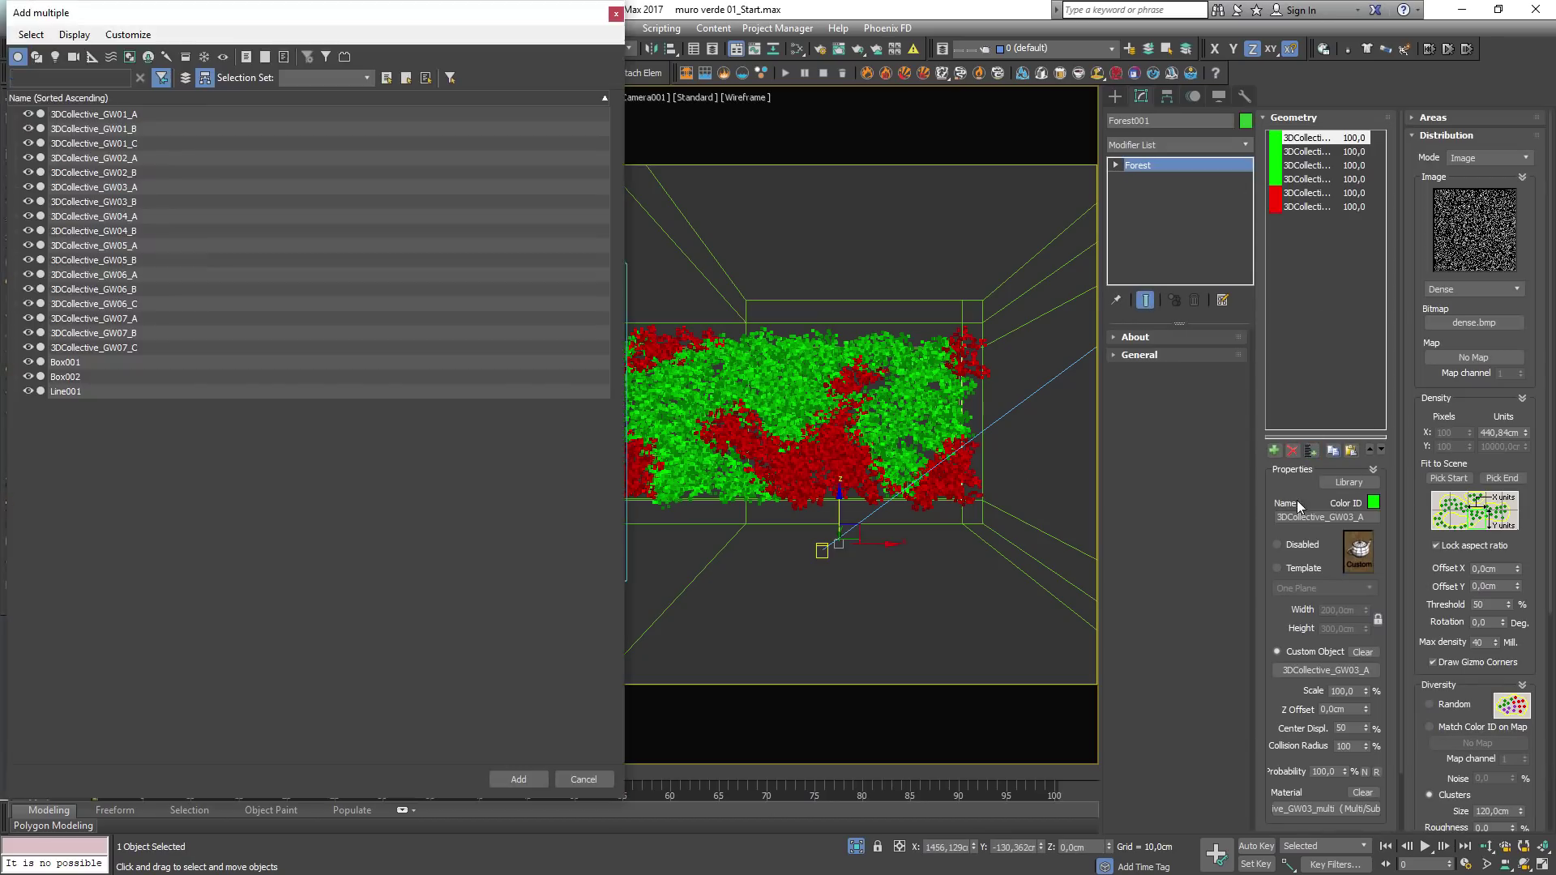
left_click(366, 78)
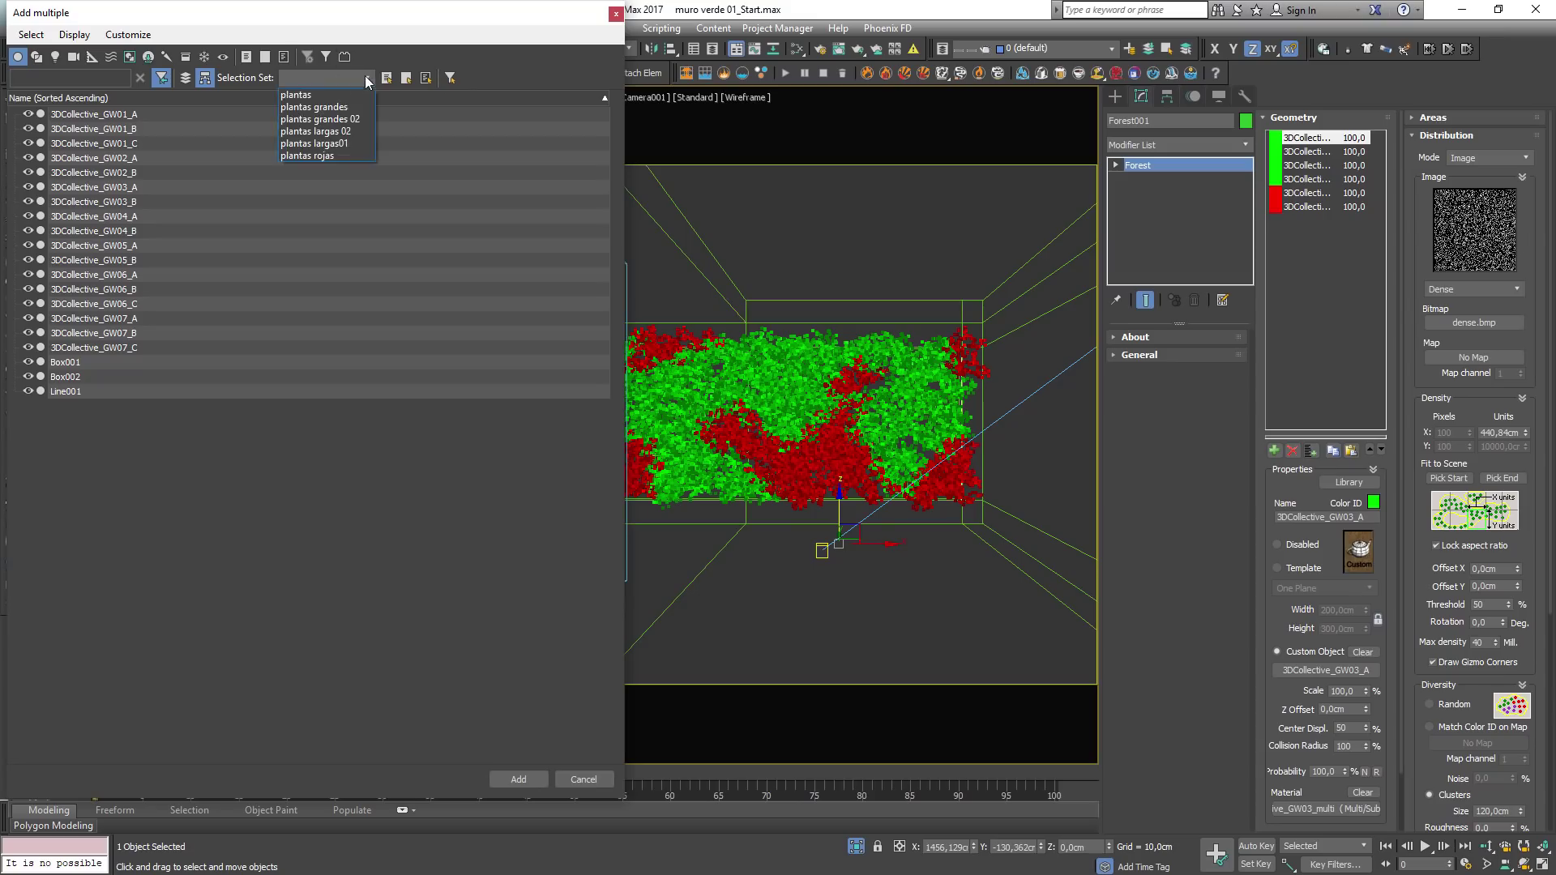
left_click(337, 146)
left_click(519, 779)
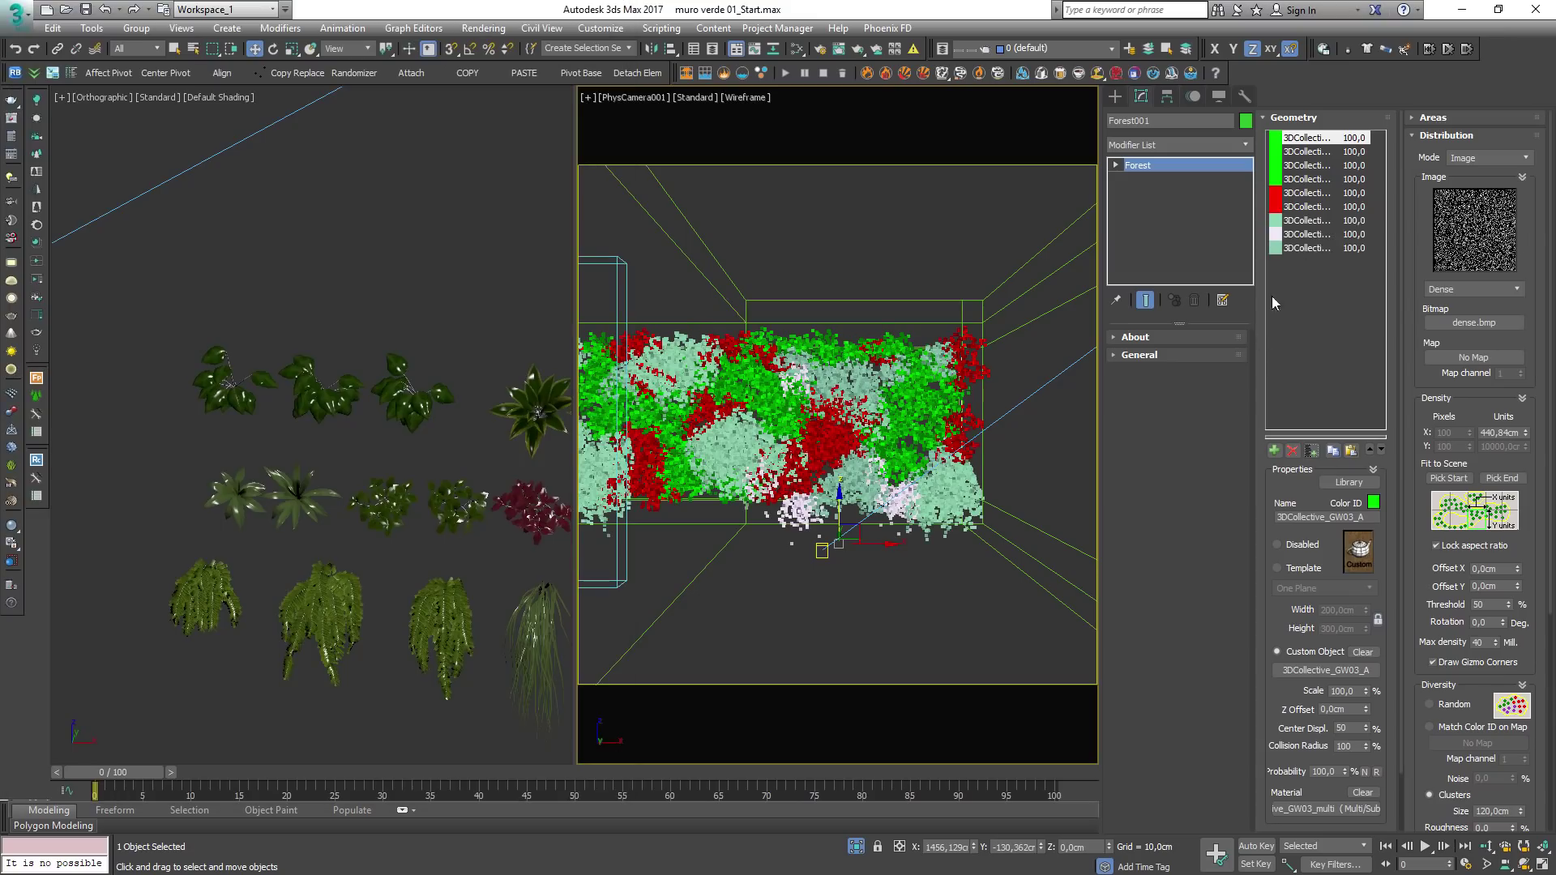
Step: Give the three newly added hanging-plant entries in the Forest geometry list a shared magenta Color ID
left_click(1317, 222)
left_click(1311, 248, "shift")
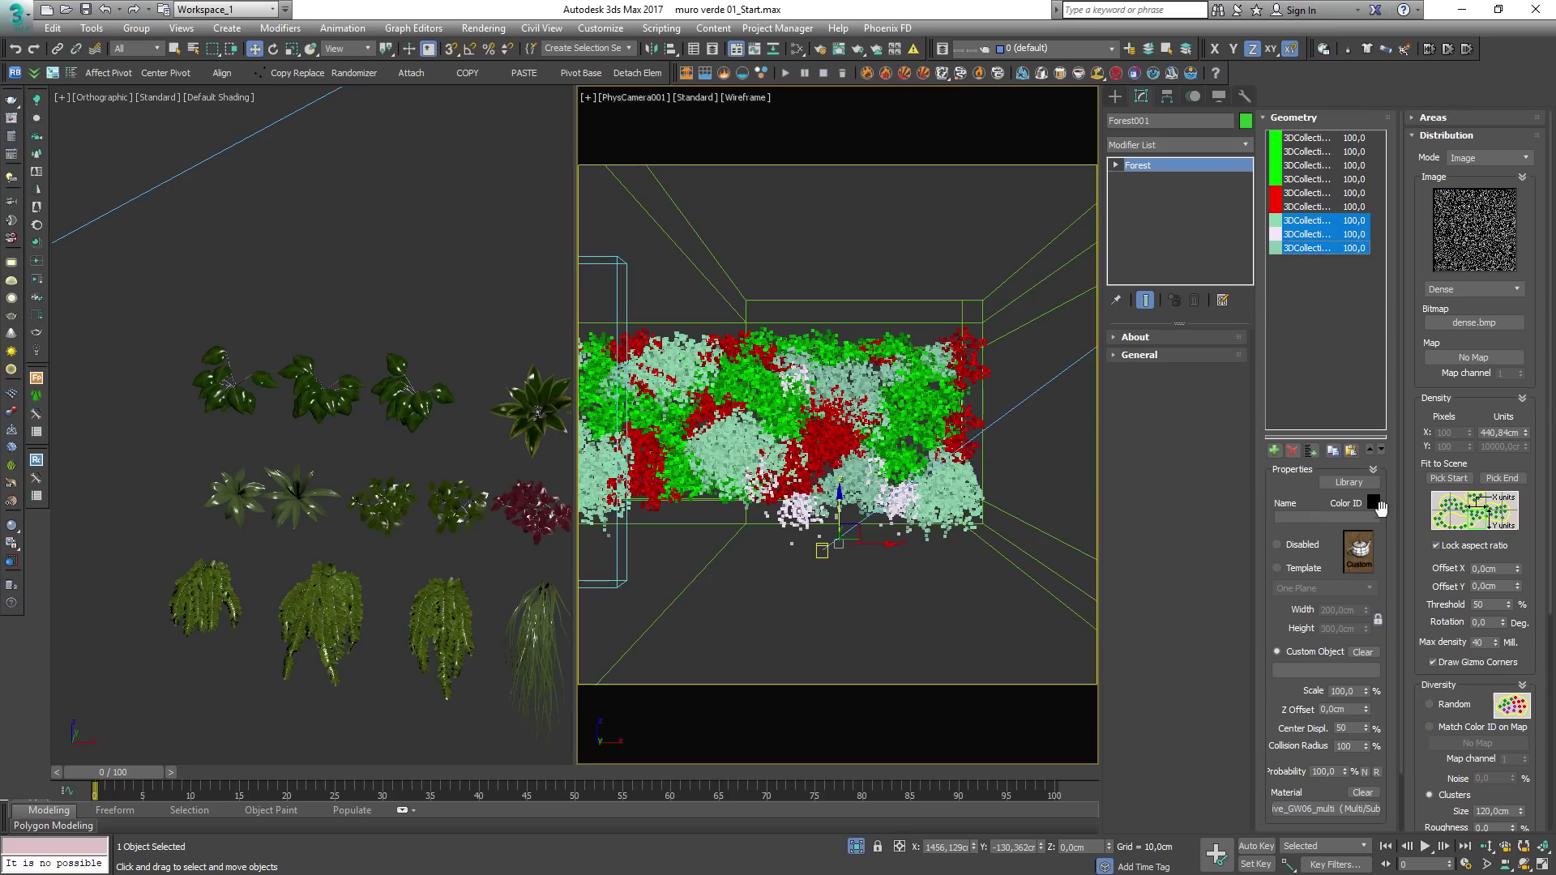
left_click(1374, 503)
left_click_drag(427, 121, 439, 119)
left_click(600, 249)
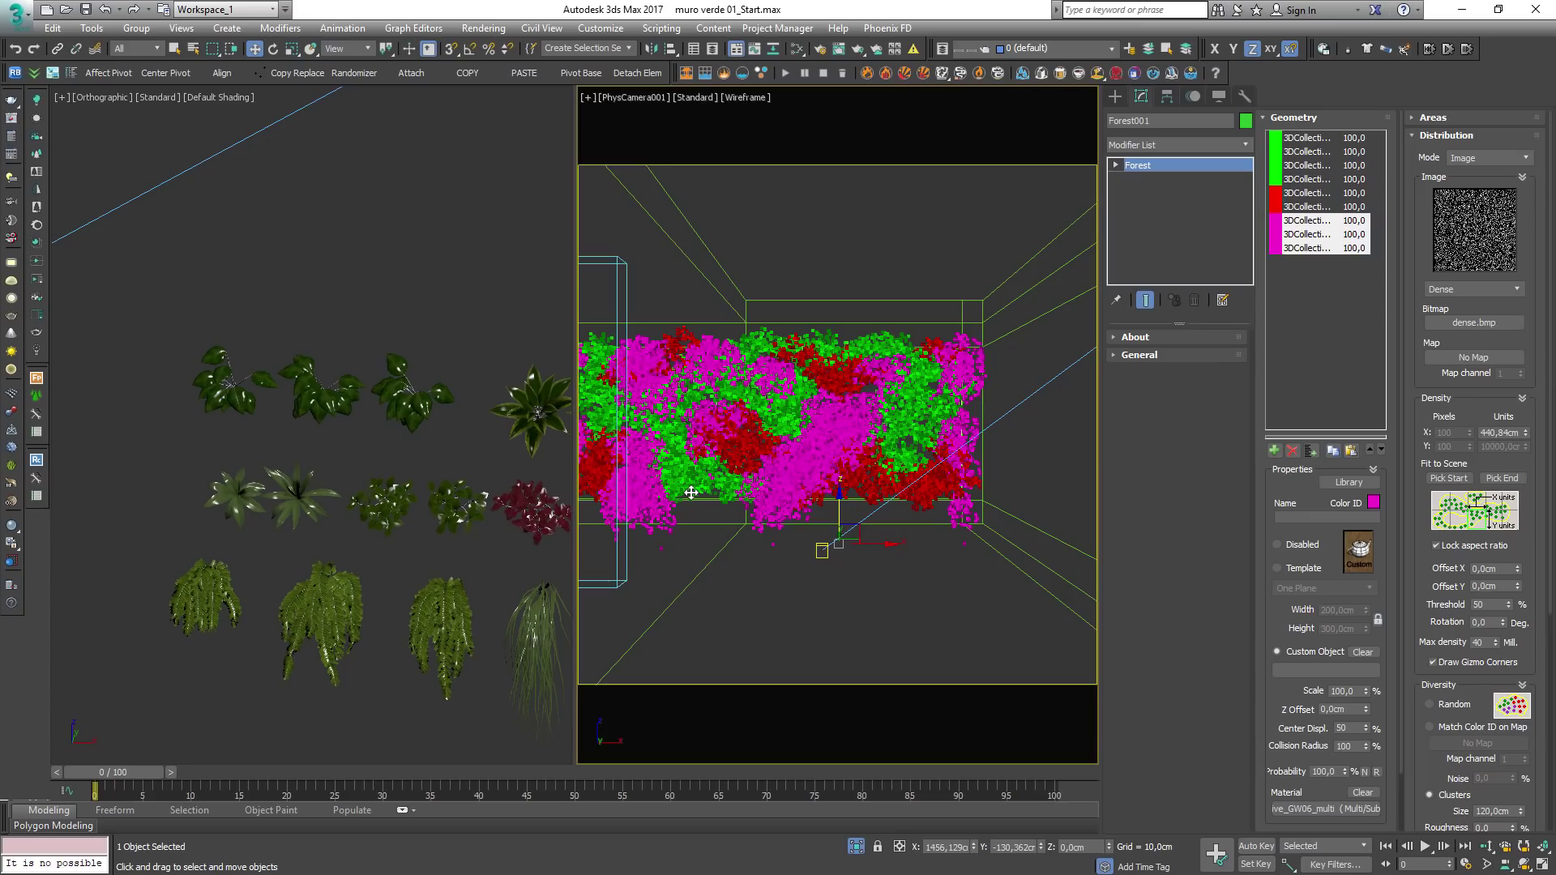
Step: Add the plants of the selection set "plantas grandes" to the Forest geometry list
left_click(1313, 453)
left_click(368, 78)
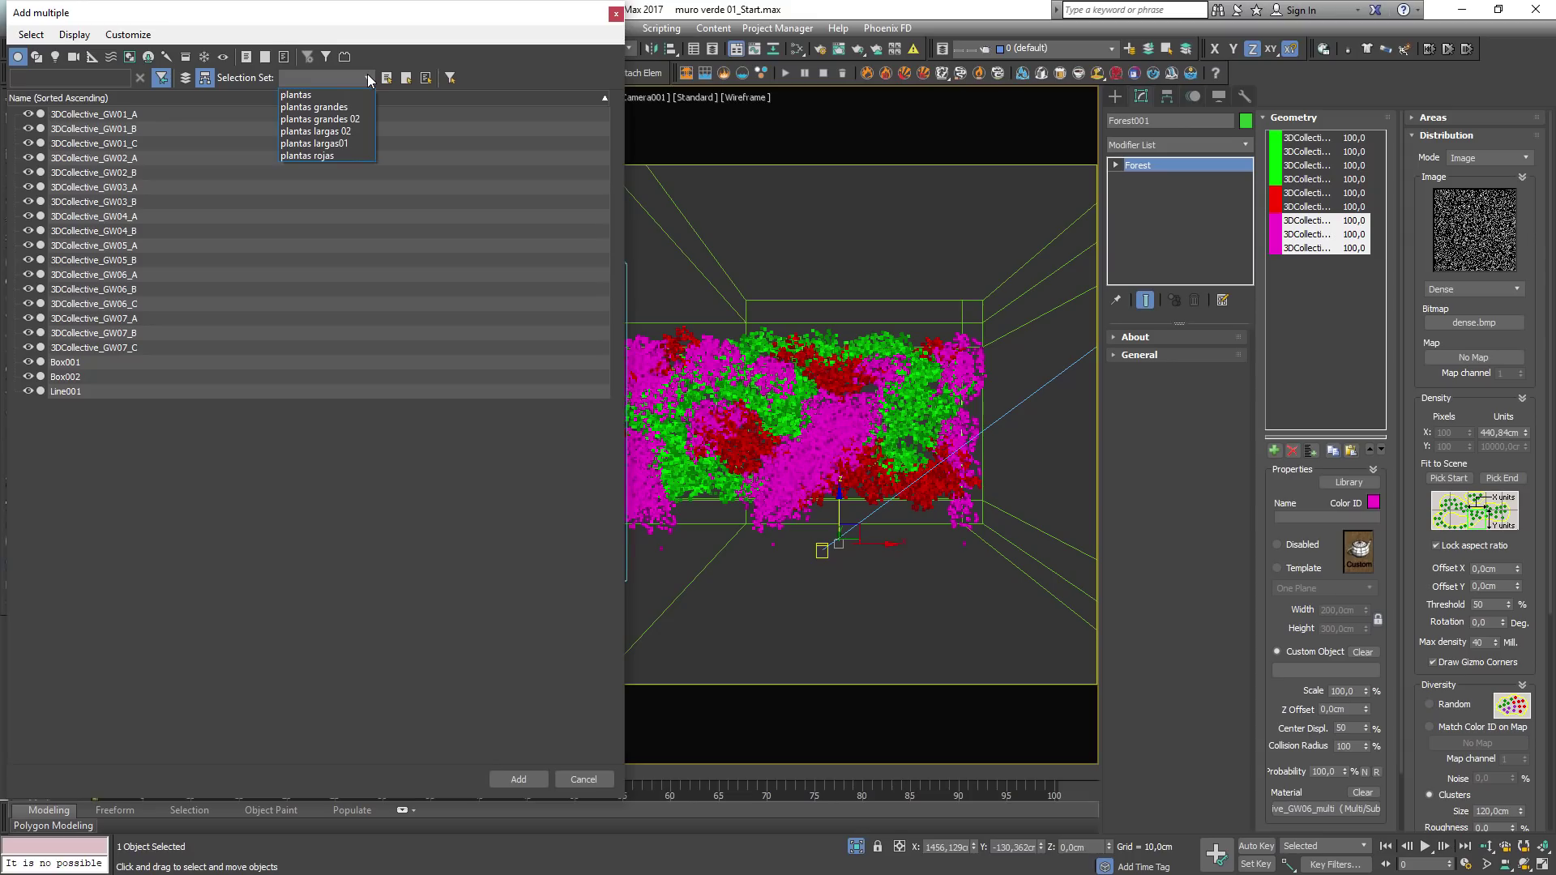
left_click(328, 109)
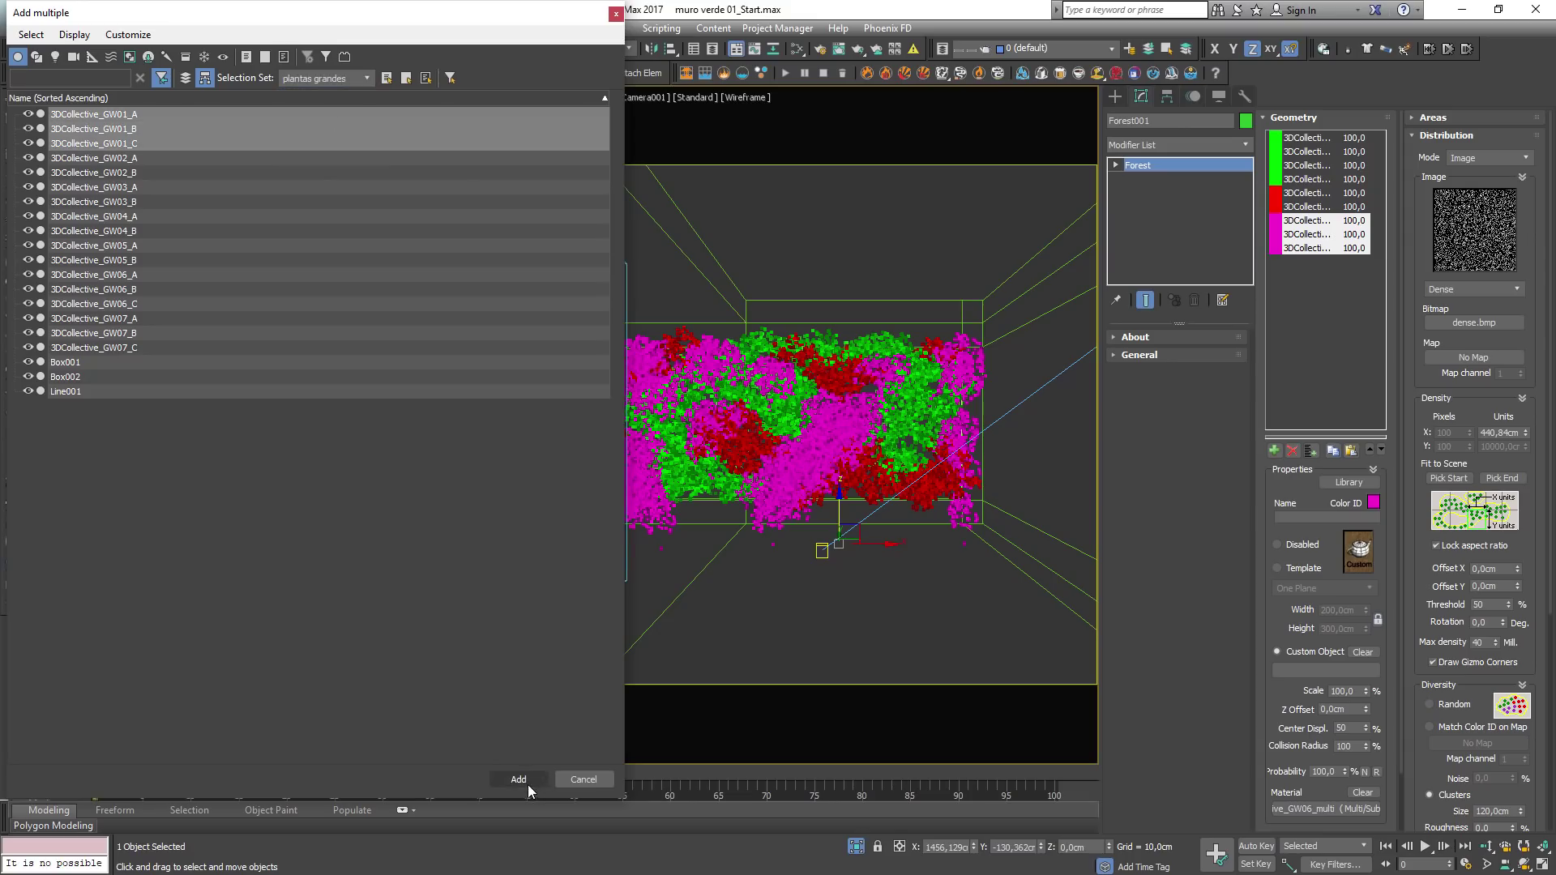
left_click(518, 780)
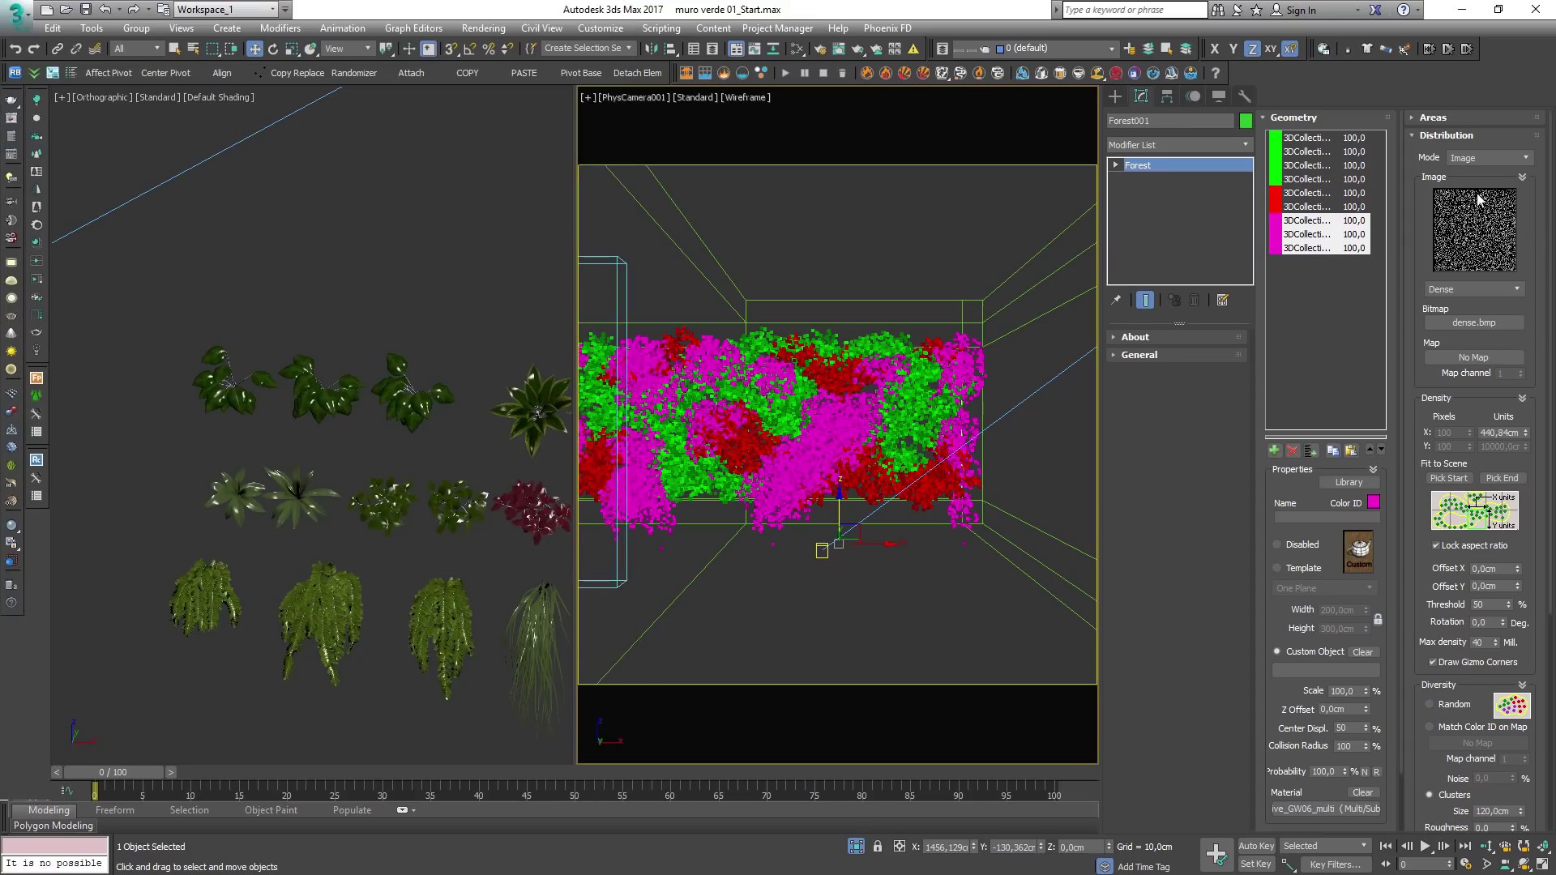
Step: Set the Color ID of the three added "plantas grandes" entries to dark blue (0, 0, 190)
left_click(1373, 502)
left_click(600, 139)
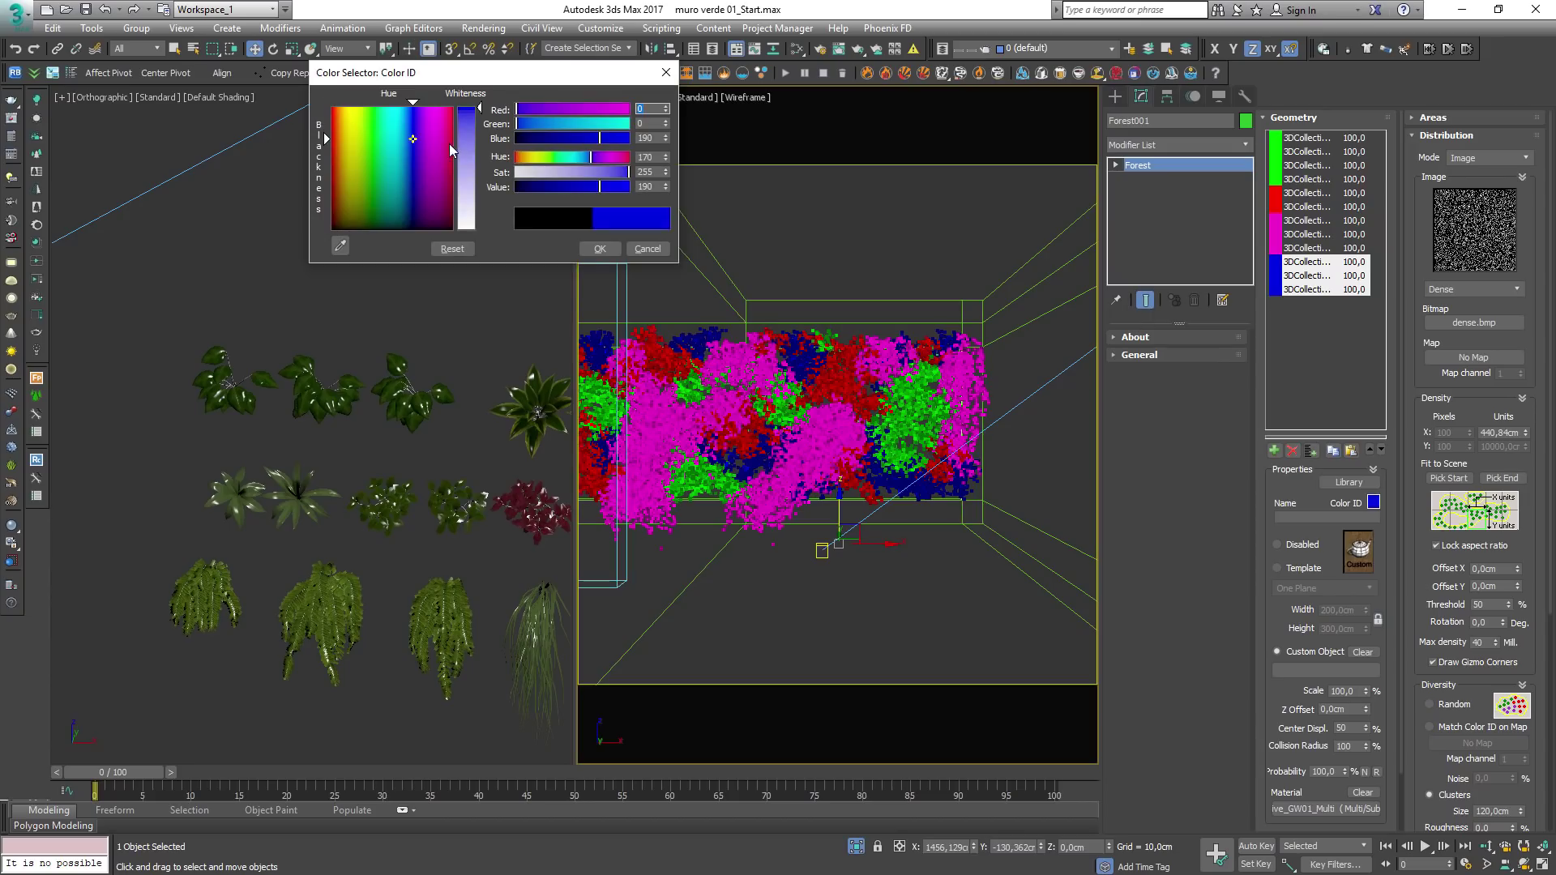
left_click(599, 249)
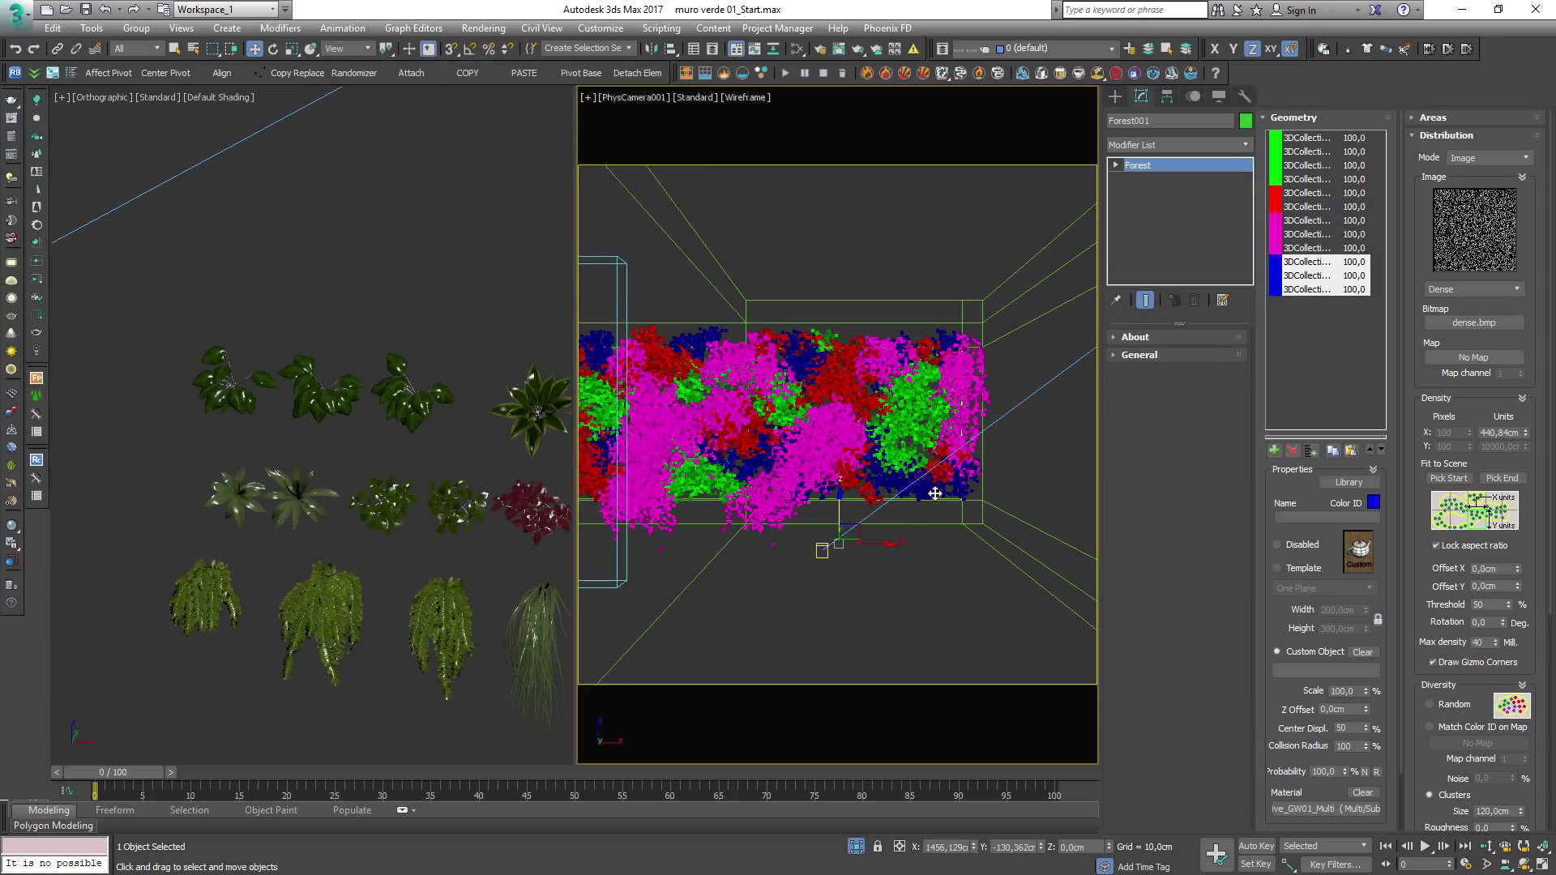
Step: Give all the red, magenta and blue entries in the Forest geometry list one shared cyan Color ID (0, 164, 166)
left_click(1303, 289)
left_click(1318, 194, "shift")
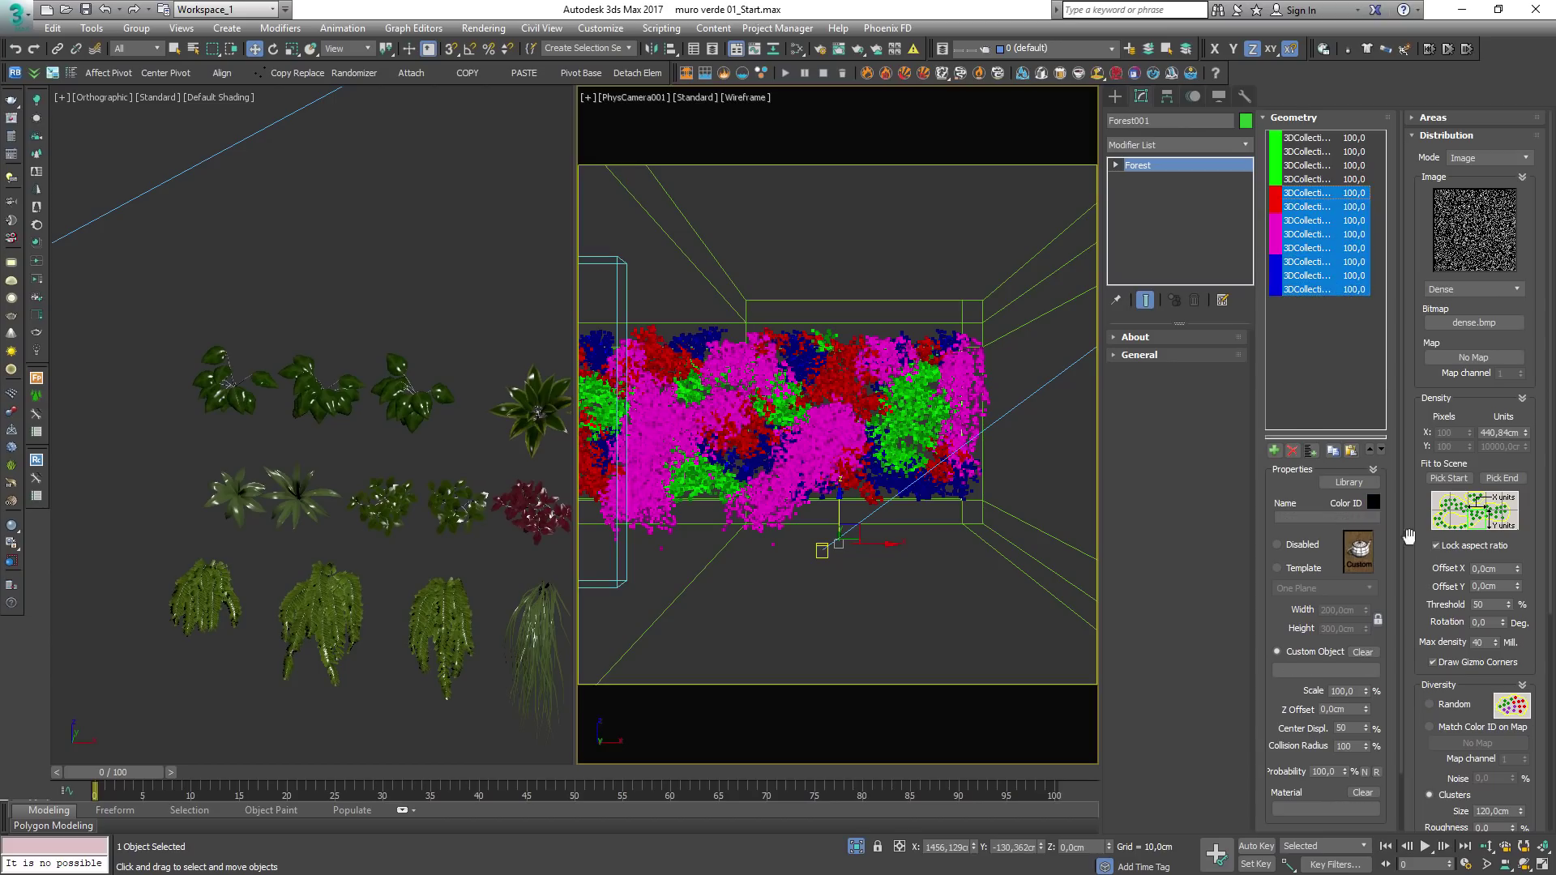
left_click(1373, 502)
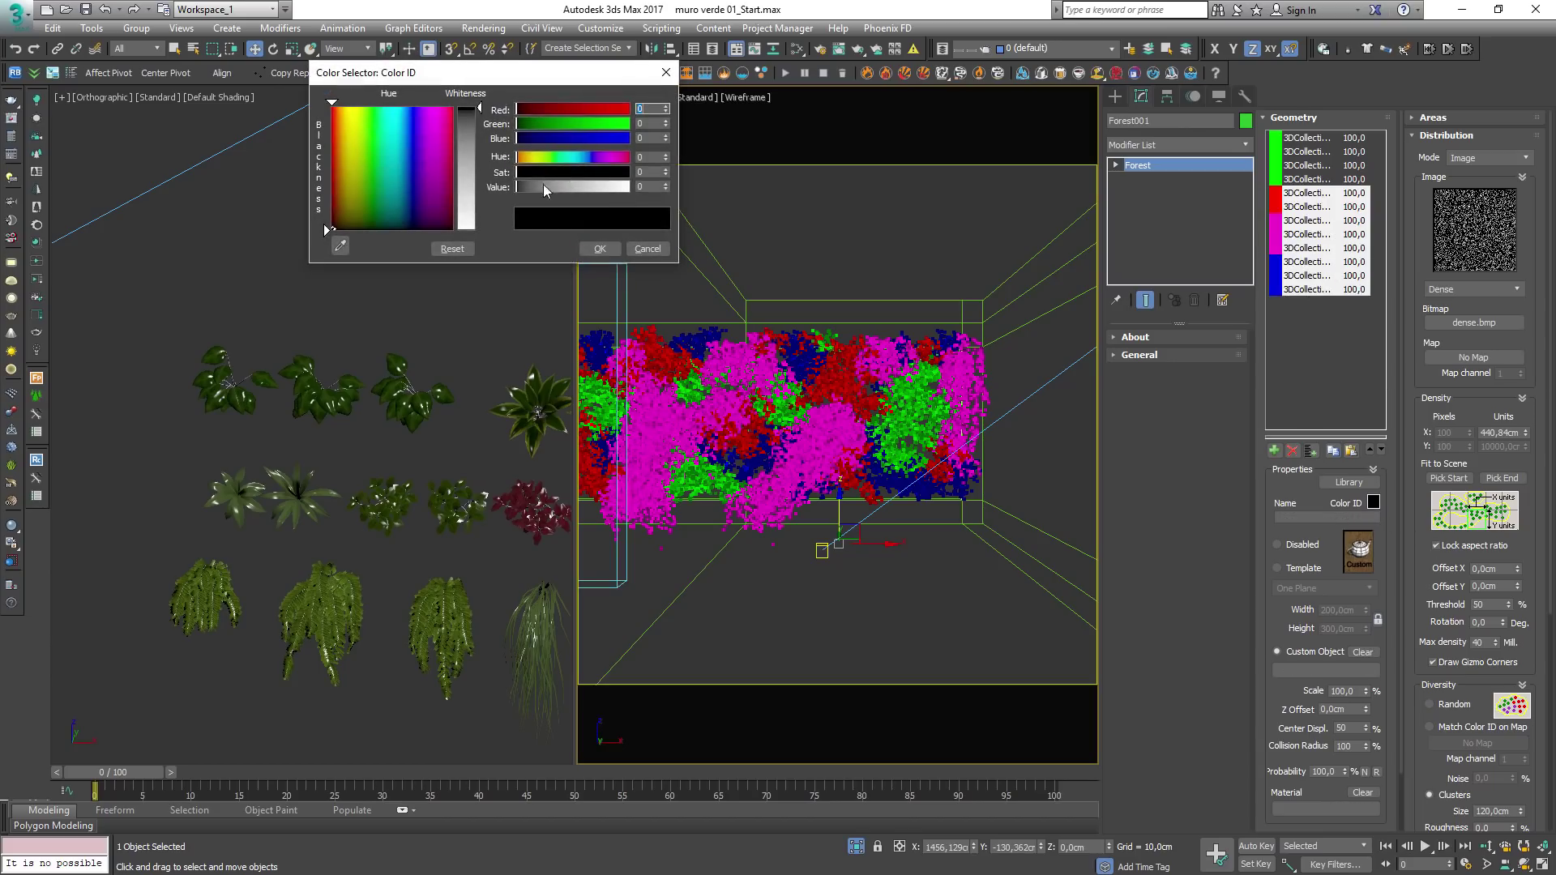
left_click(393, 150)
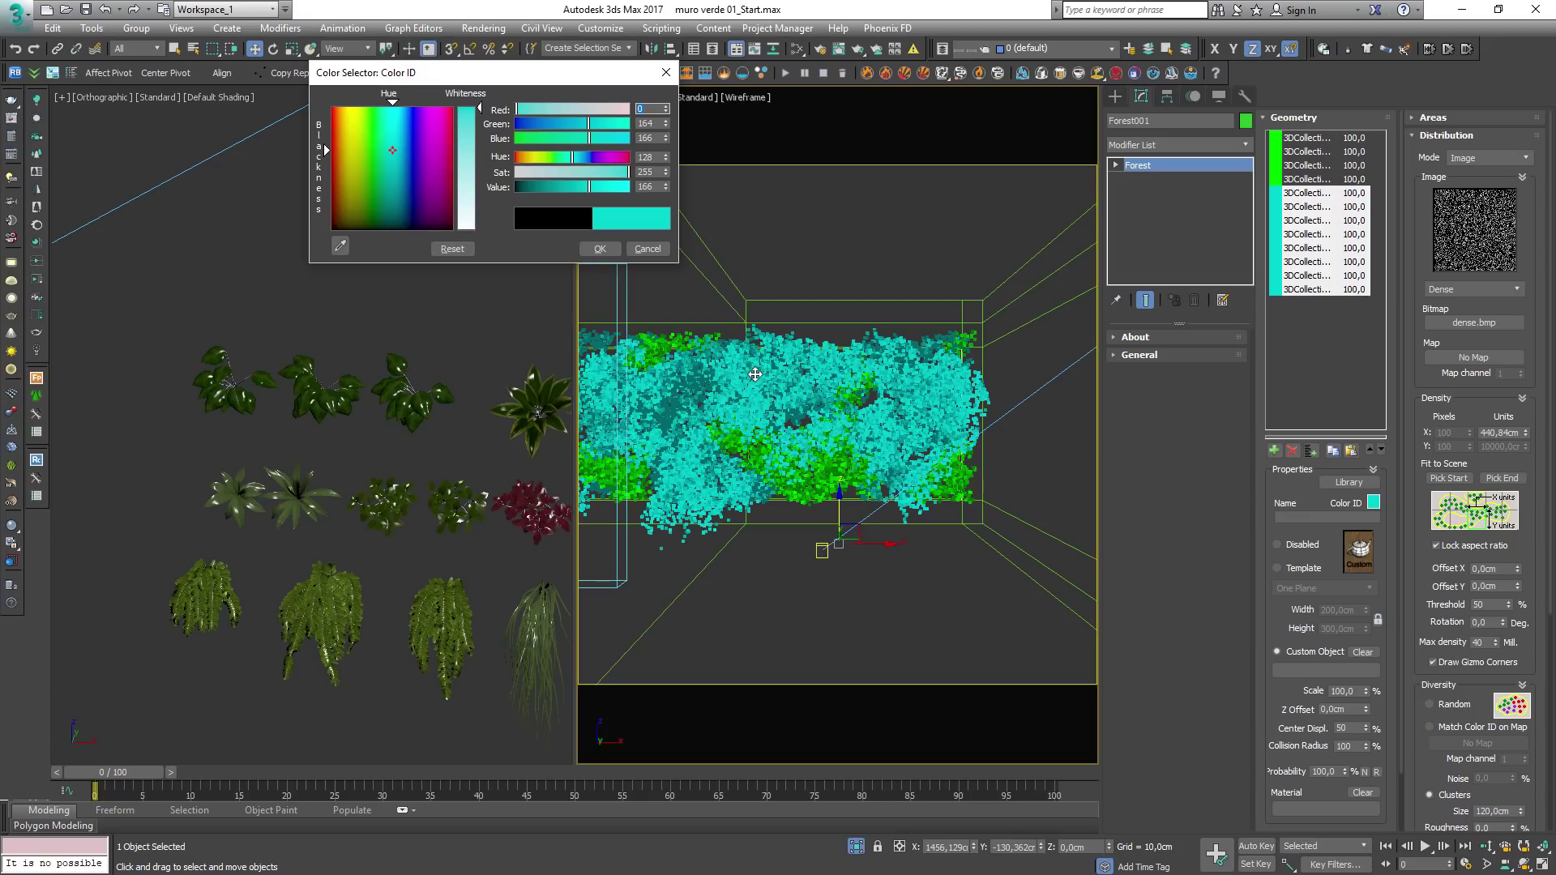
left_click(647, 249)
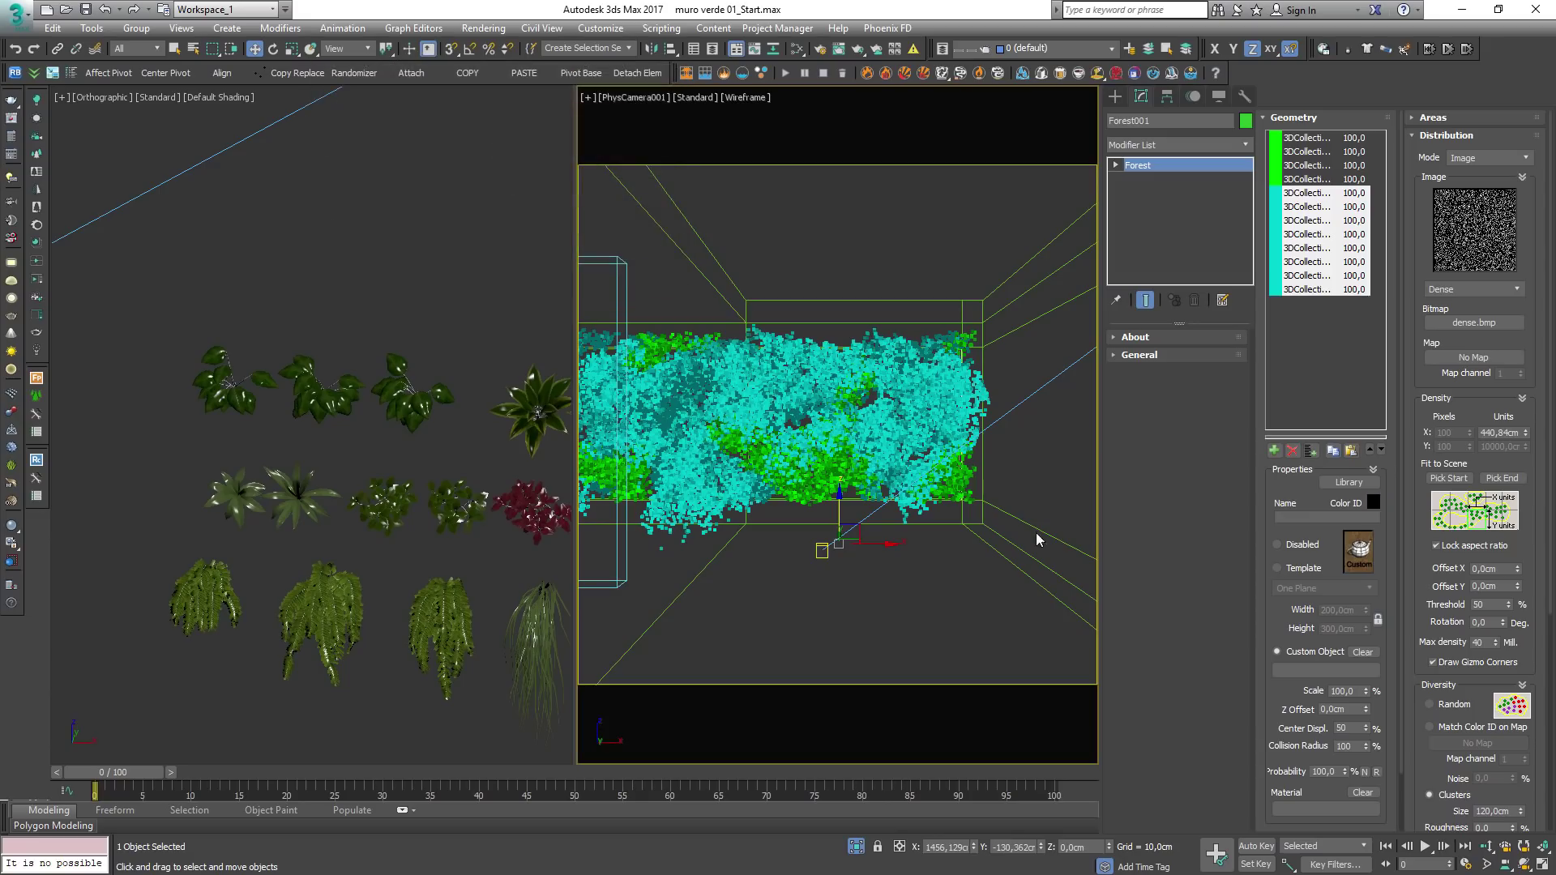
Step: Set the Color ID of the two GW04 entries, the first two cyan ones, to red (255, 0, 0)
left_click(1300, 333)
left_click(1307, 193)
left_click(1308, 206, "ctrl")
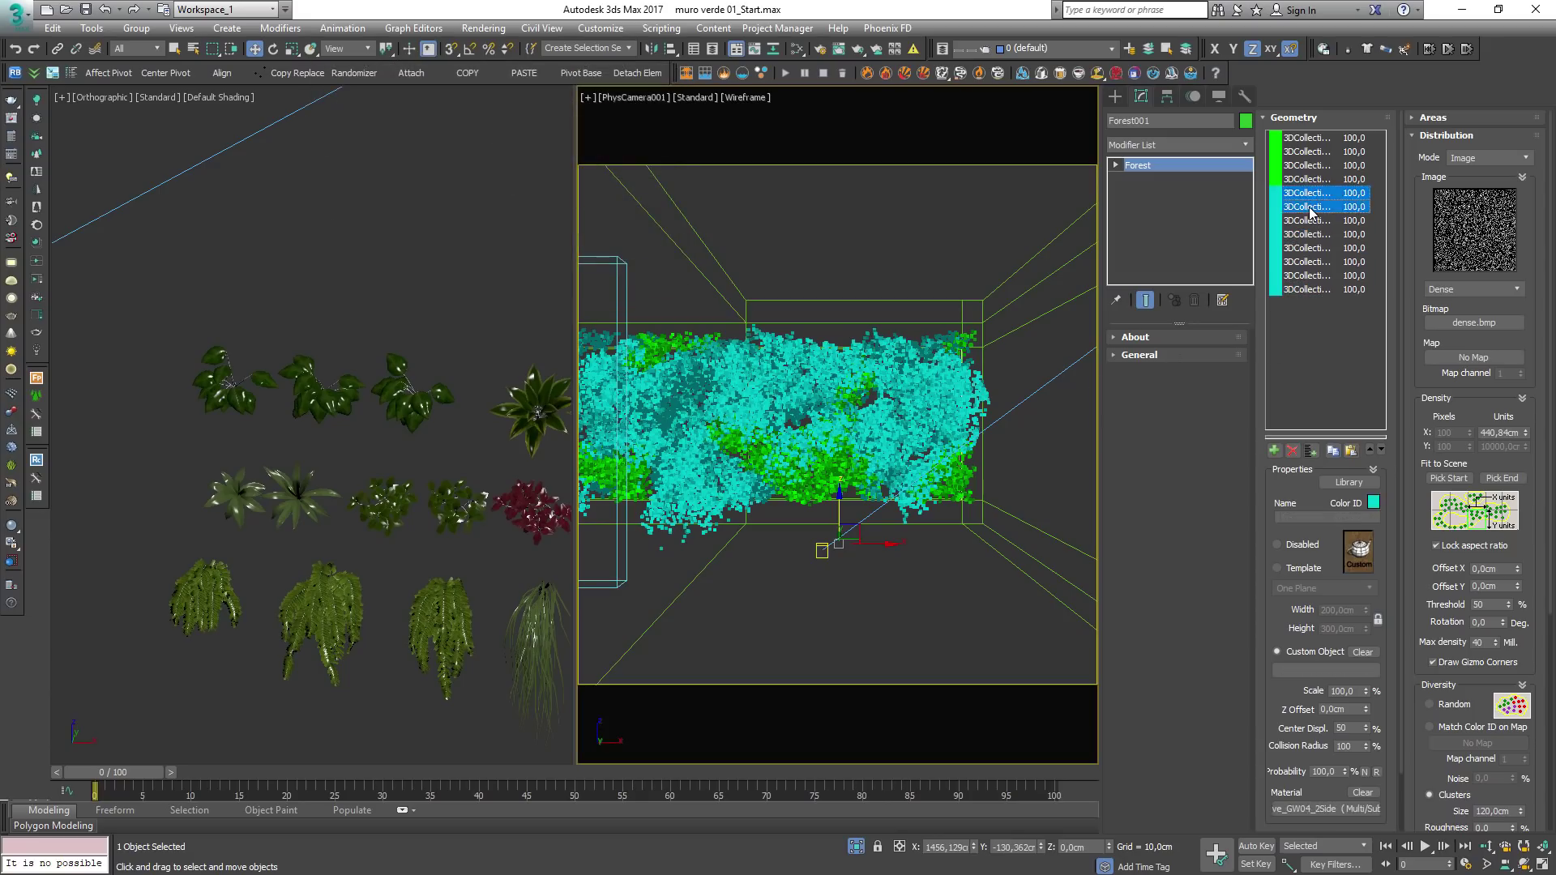
left_click(1371, 502)
left_click(339, 111)
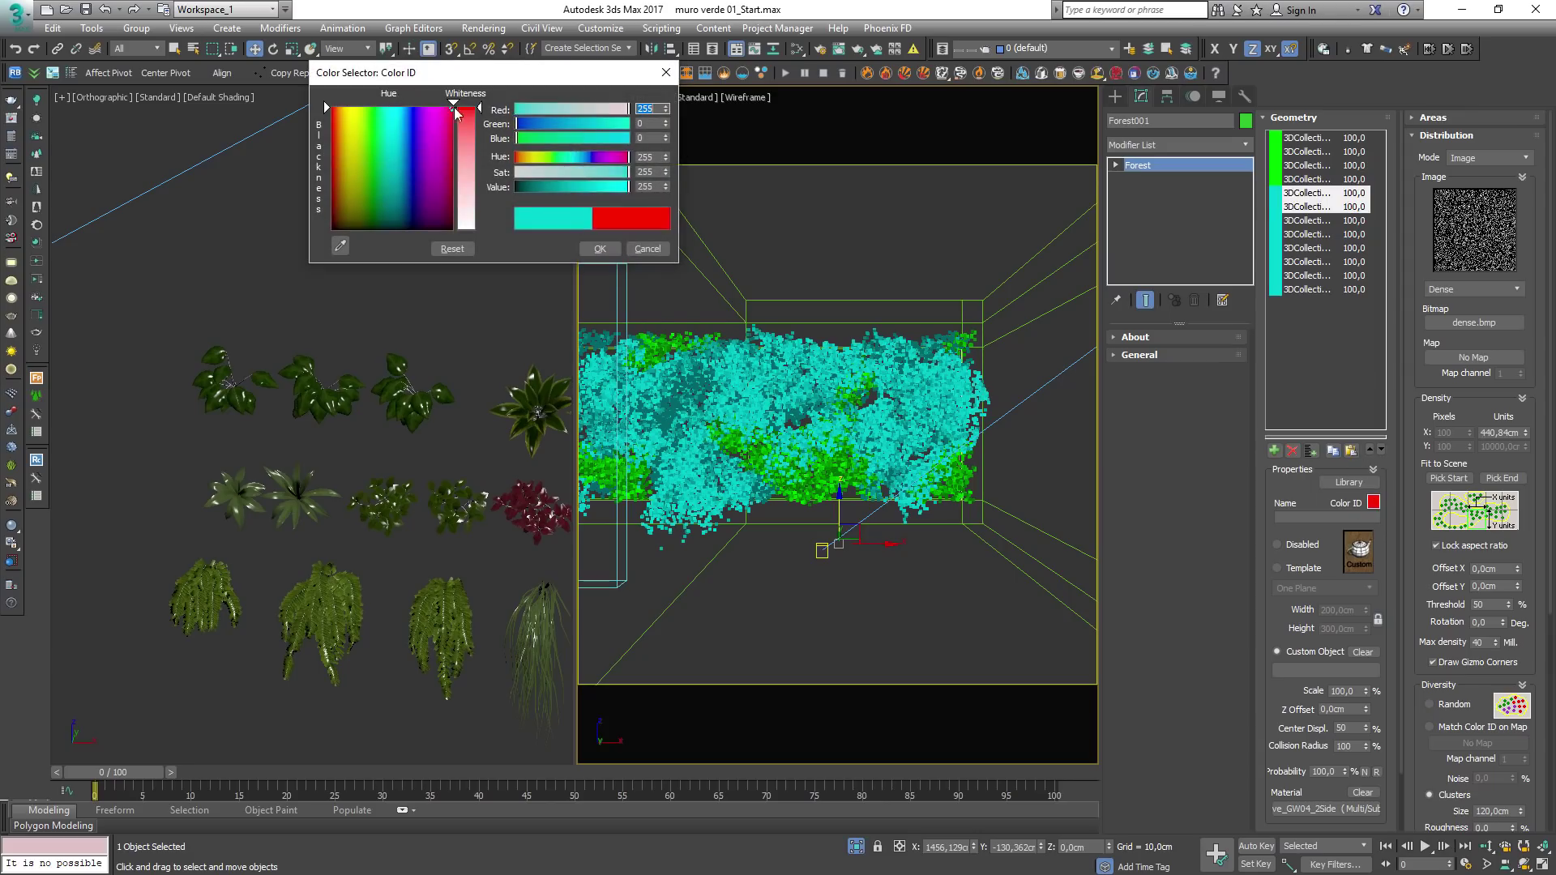
left_click(597, 246)
Step: Identify the three GW06 hanging-plant entries in the Forest geometry list and set their shared Color ID to blue
left_click(1308, 221)
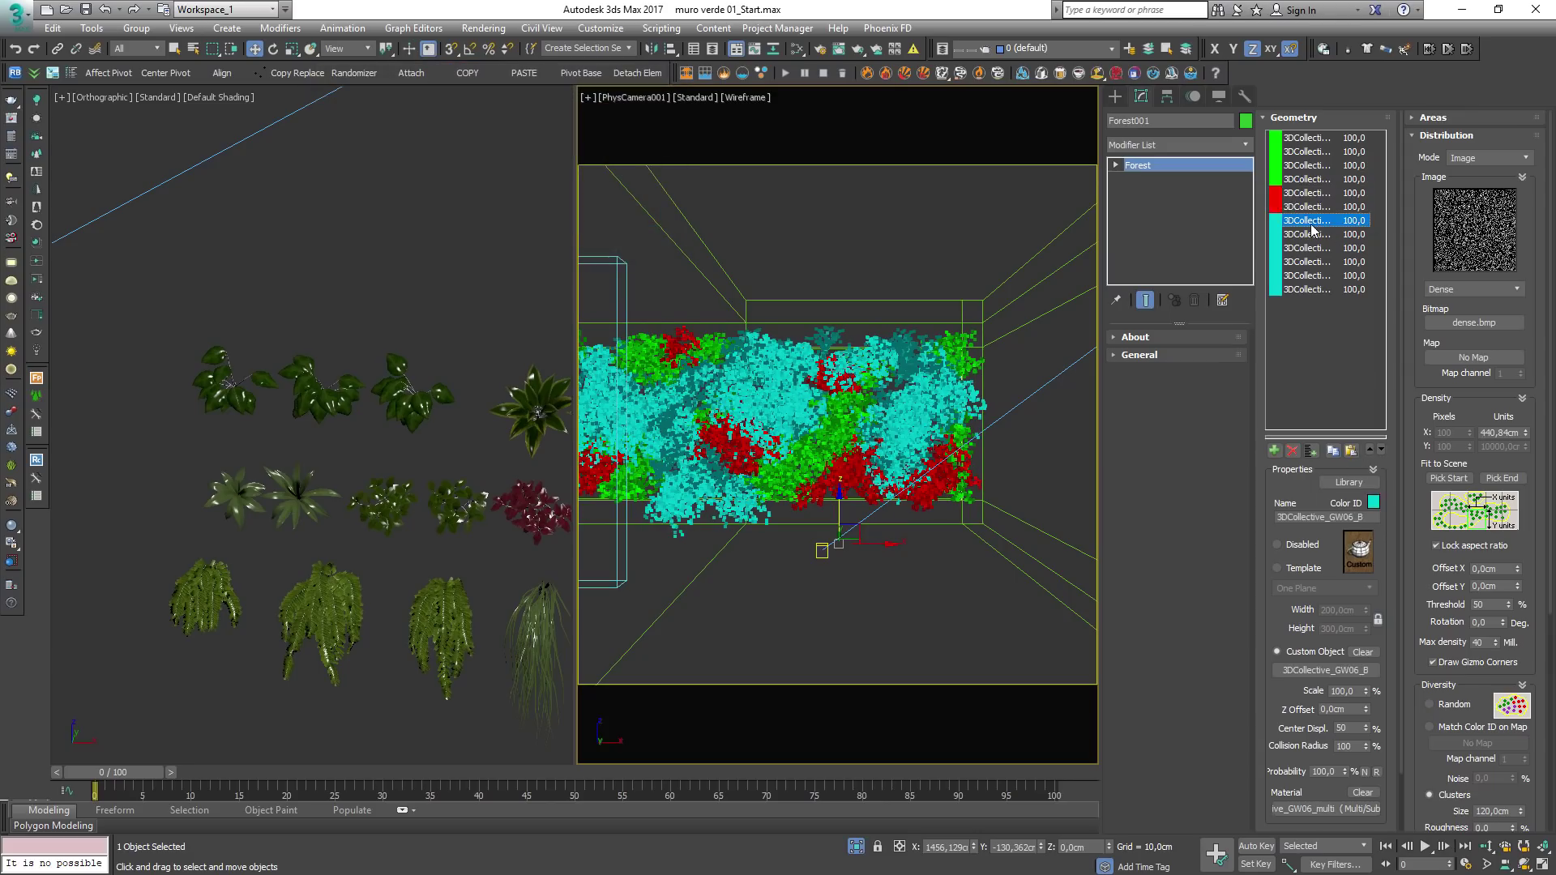
left_click(1308, 288)
left_click(1305, 220)
left_click(1306, 208)
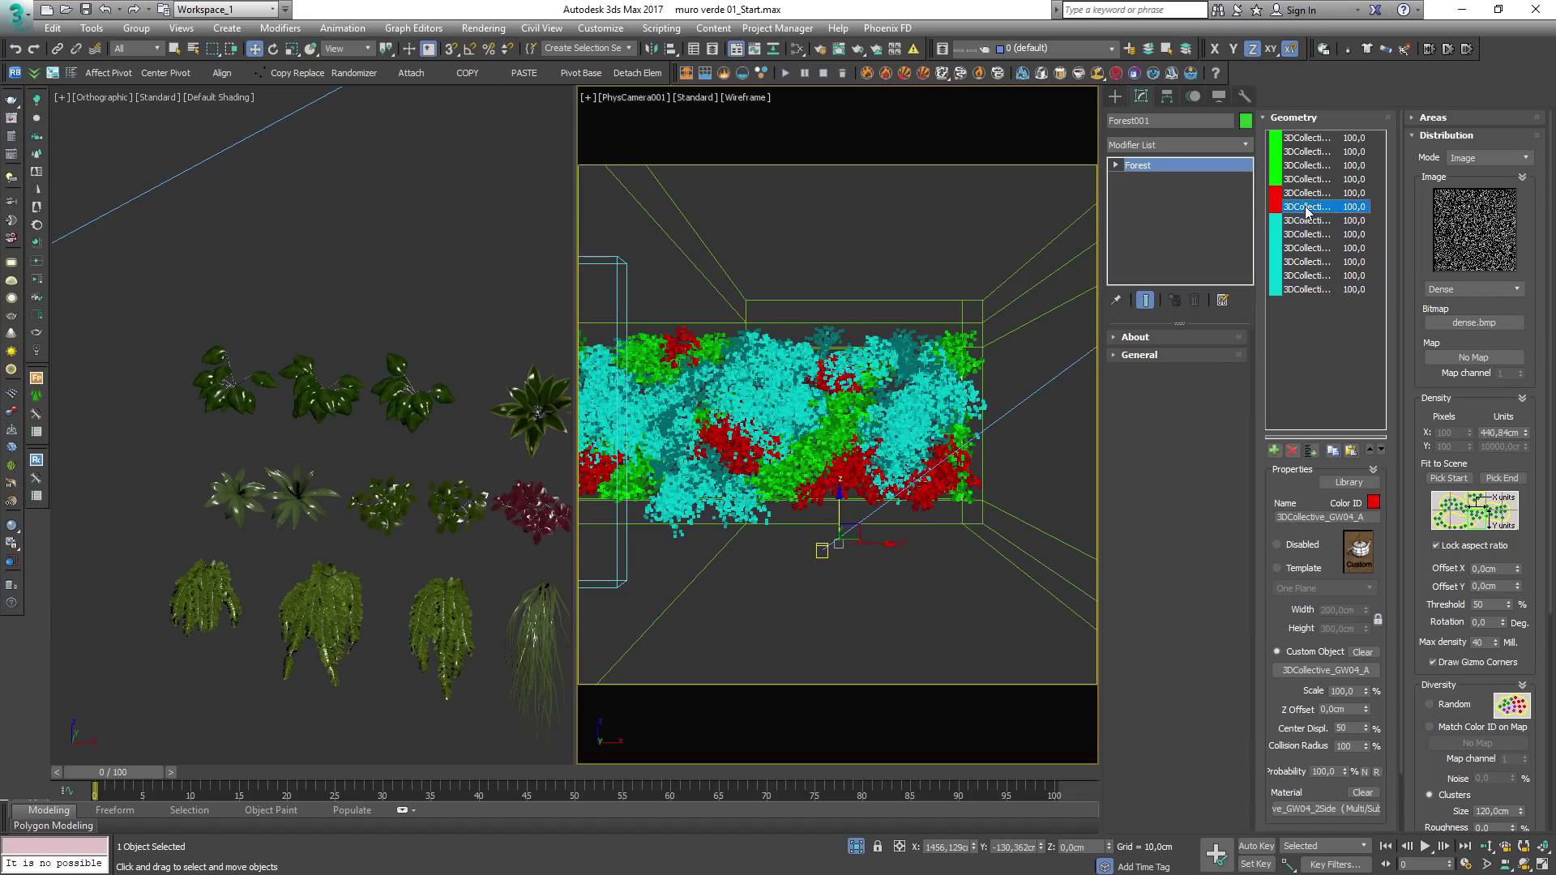
left_click(1306, 195)
left_click(1310, 221)
left_click(1311, 235)
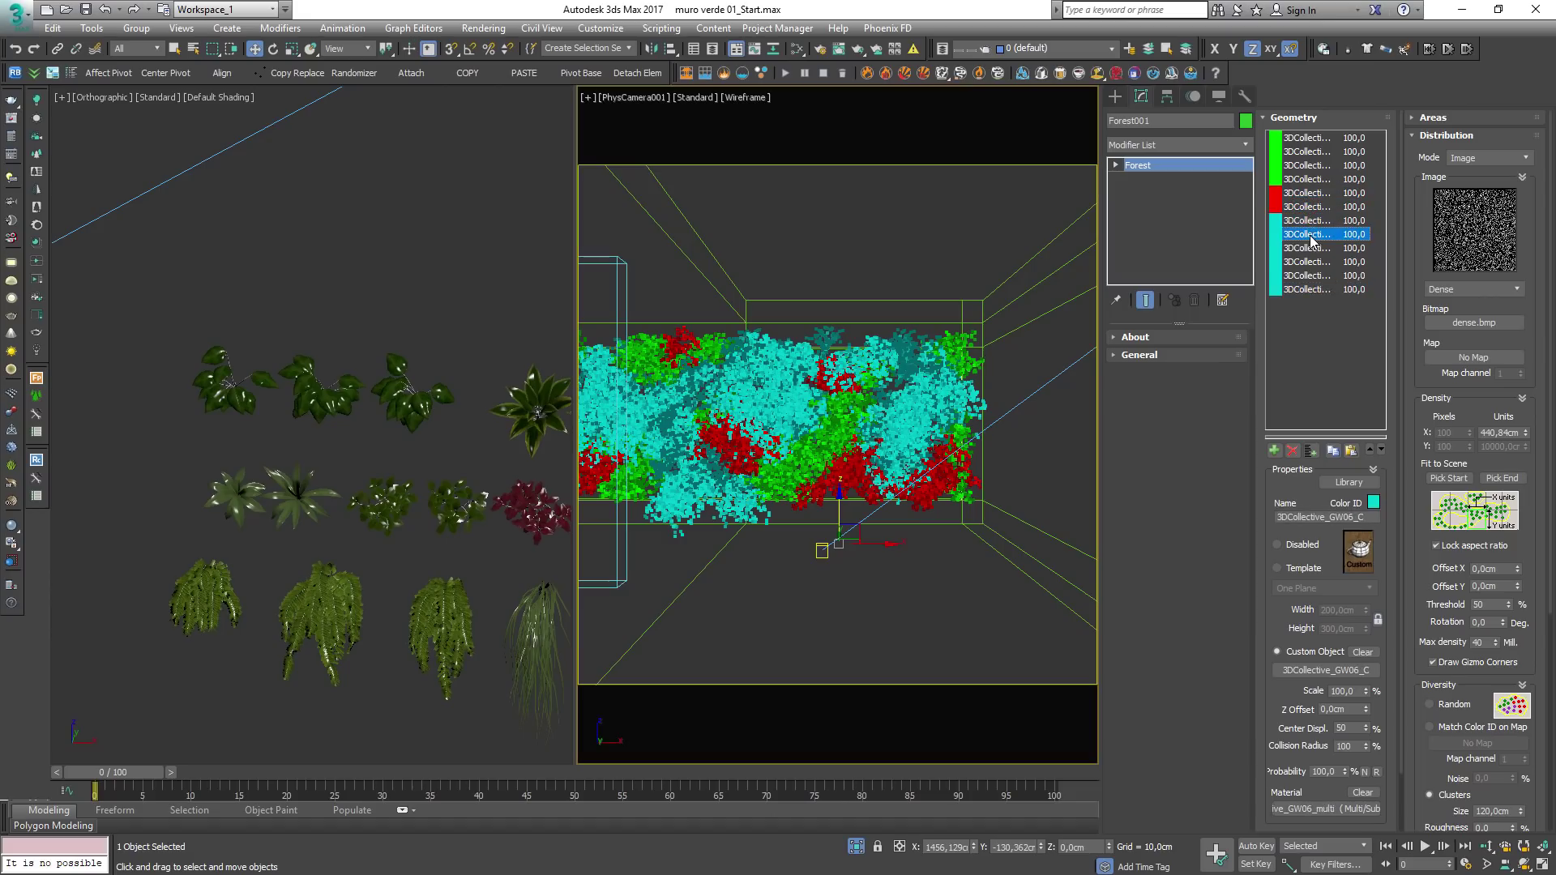
left_click(1310, 250)
left_click(1311, 222, "shift")
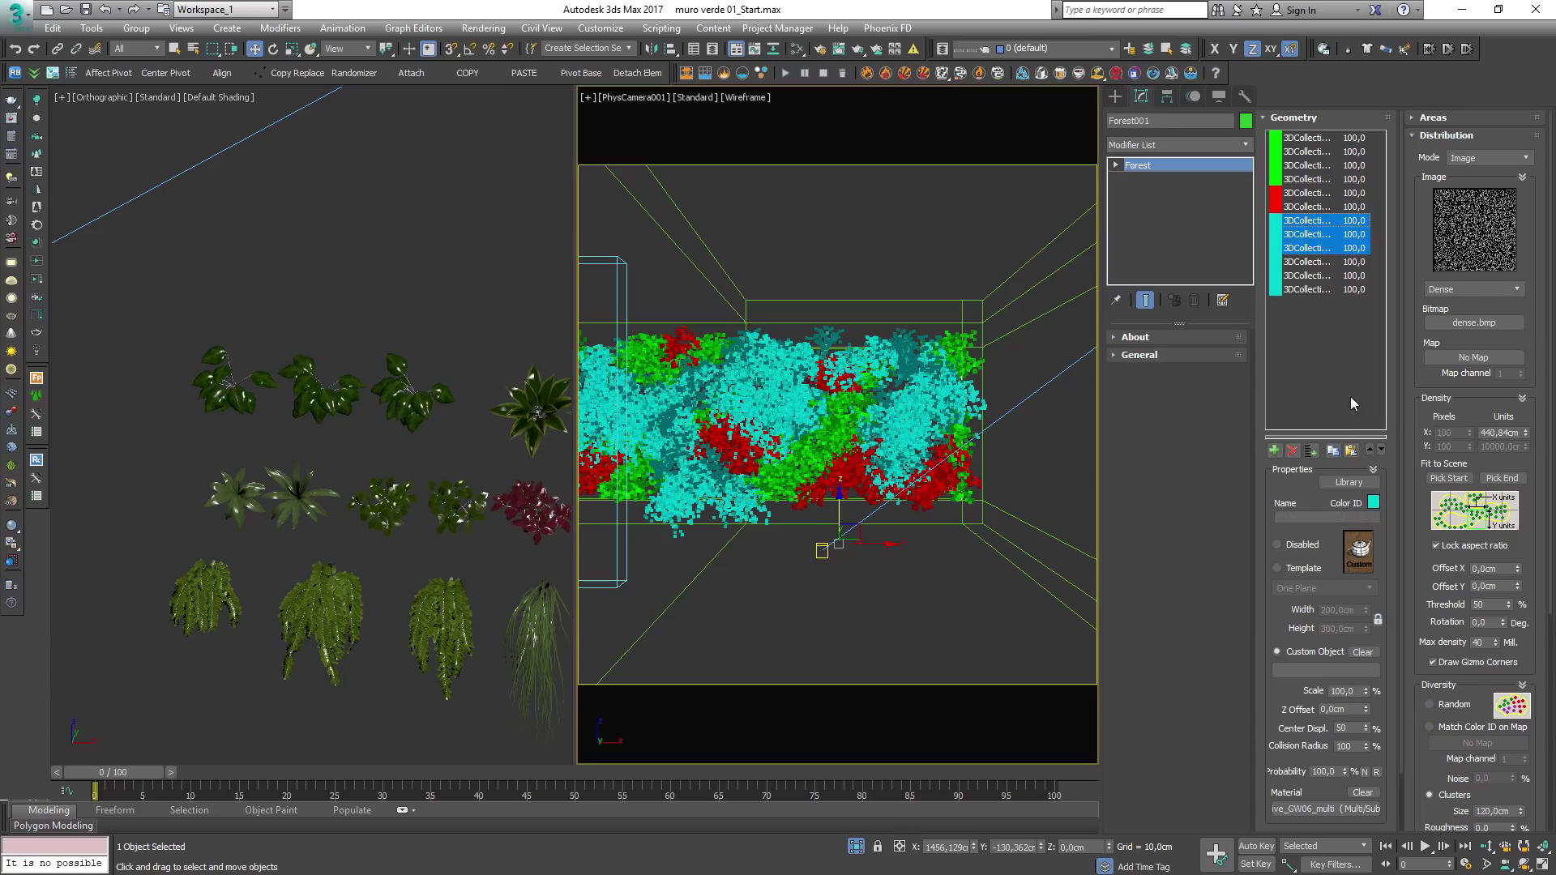
left_click(1373, 504)
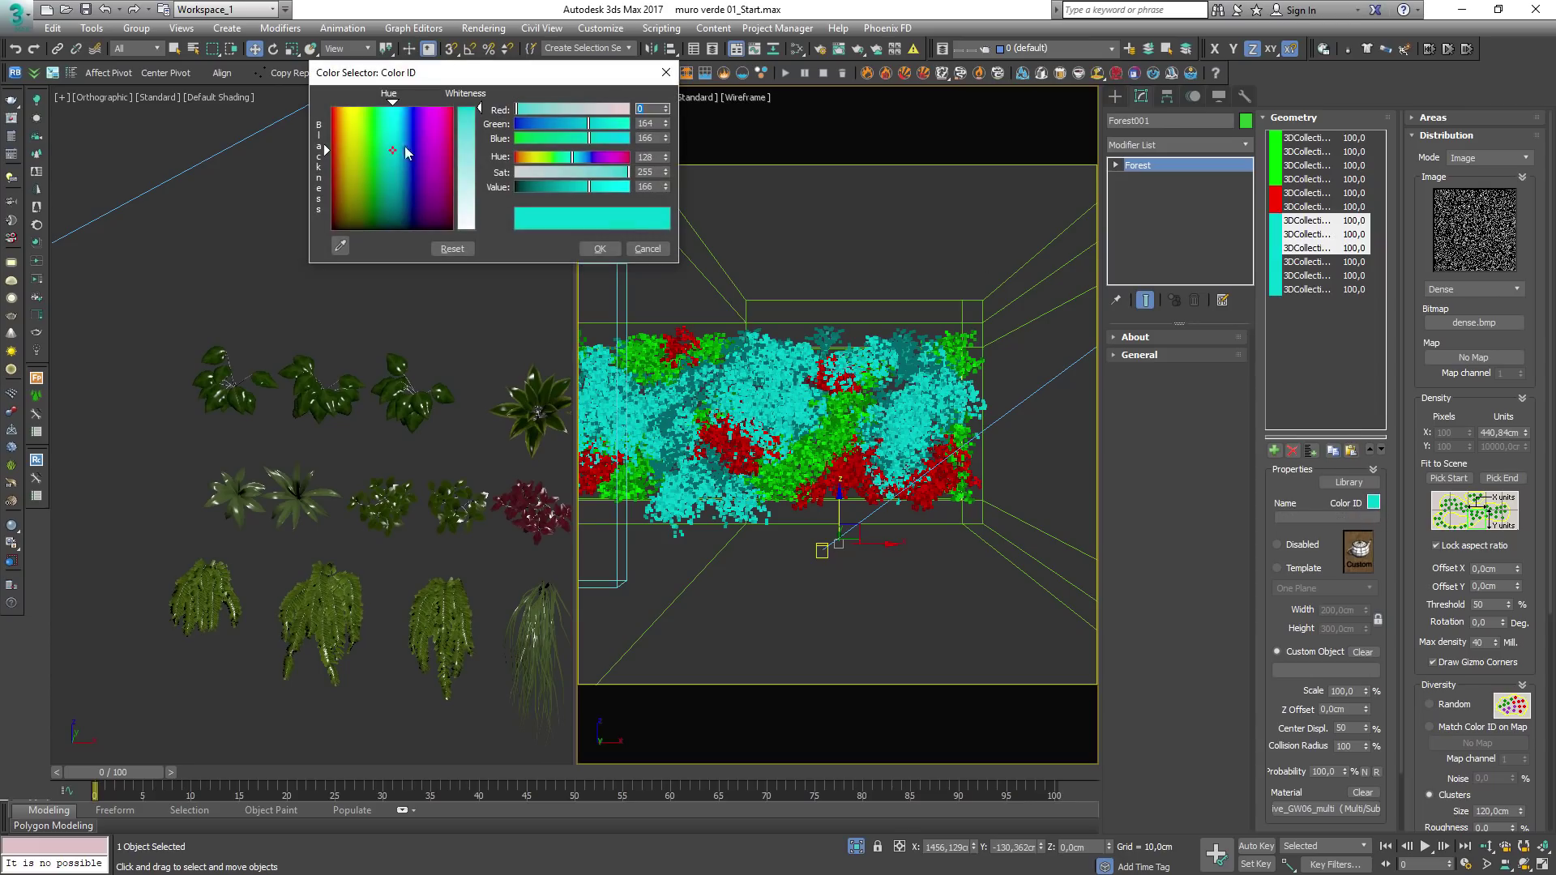
left_click_drag(413, 143, 413, 106)
left_click(600, 250)
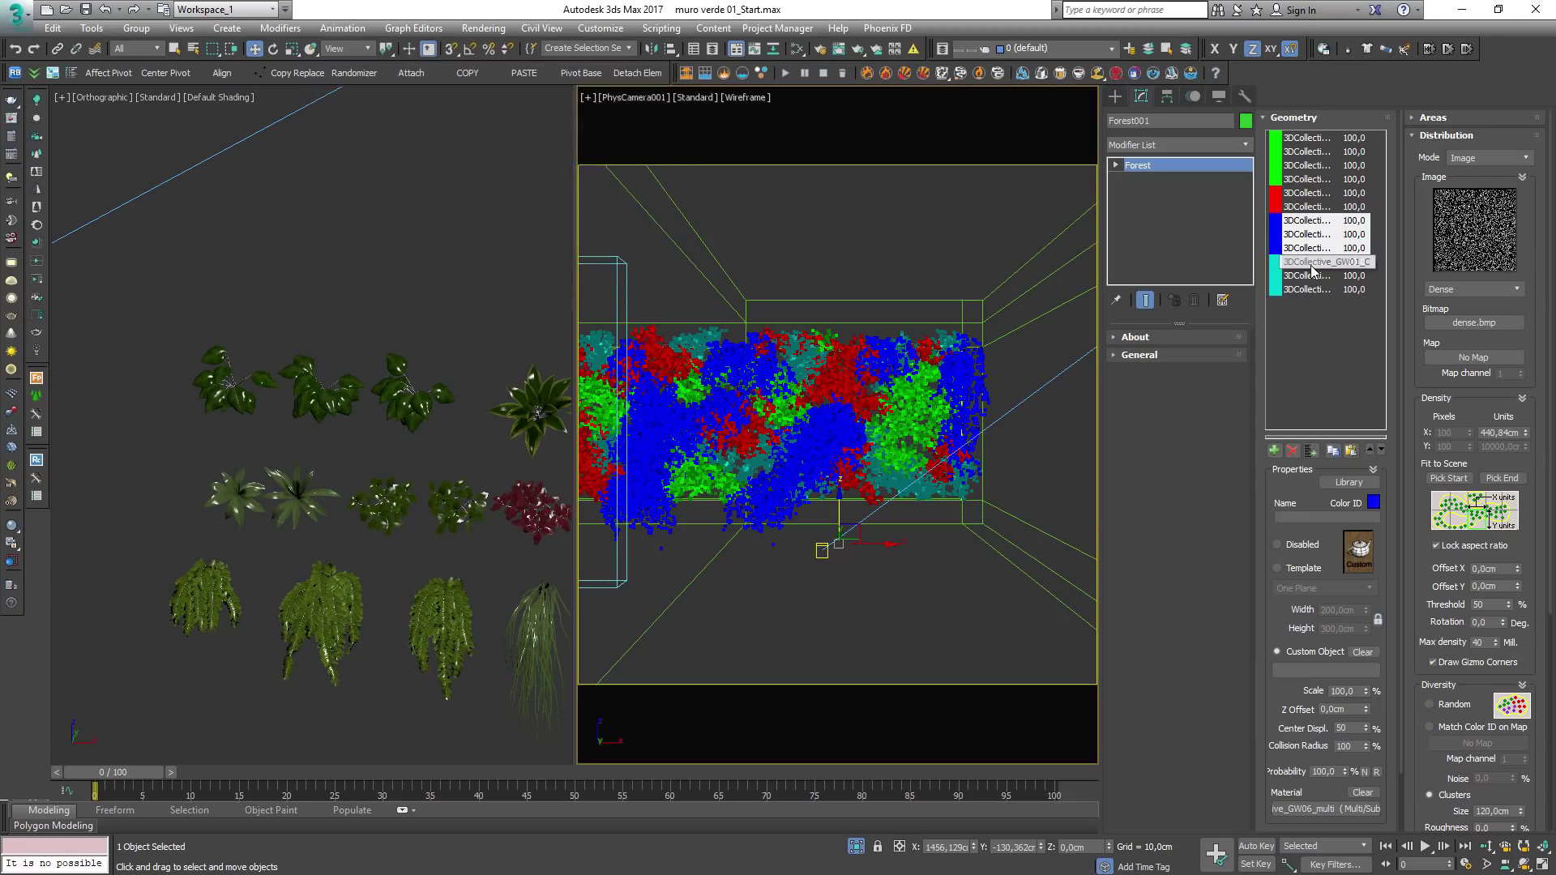
Step: Check which plant models the three cyan entries in the Forest geometry list use
left_click(1310, 264)
left_click(1308, 276)
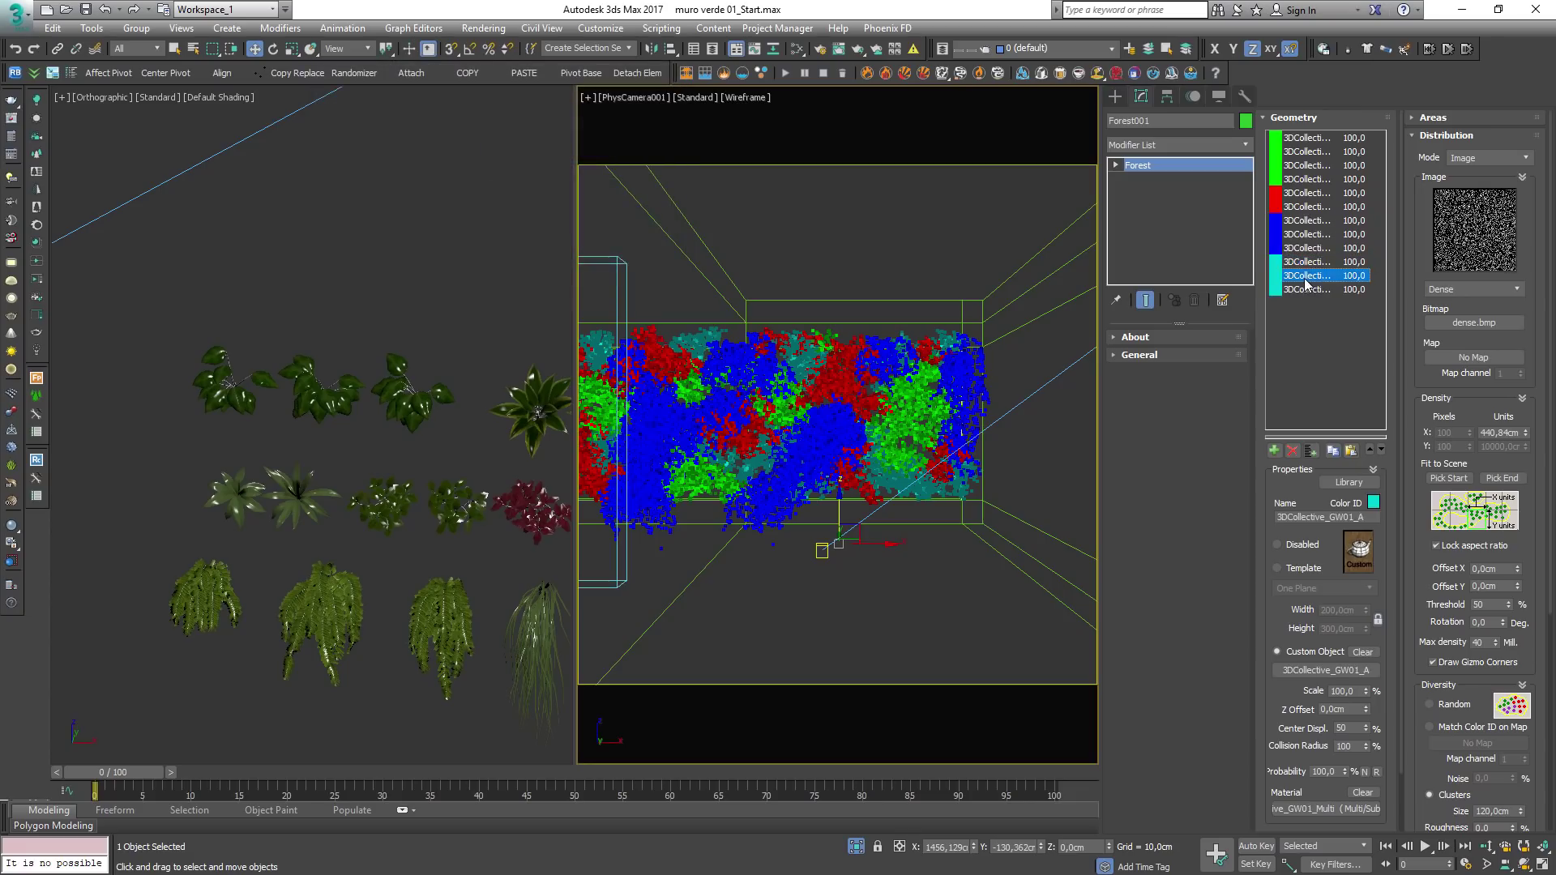
left_click(1307, 287)
left_click(1310, 277)
left_click(1310, 263)
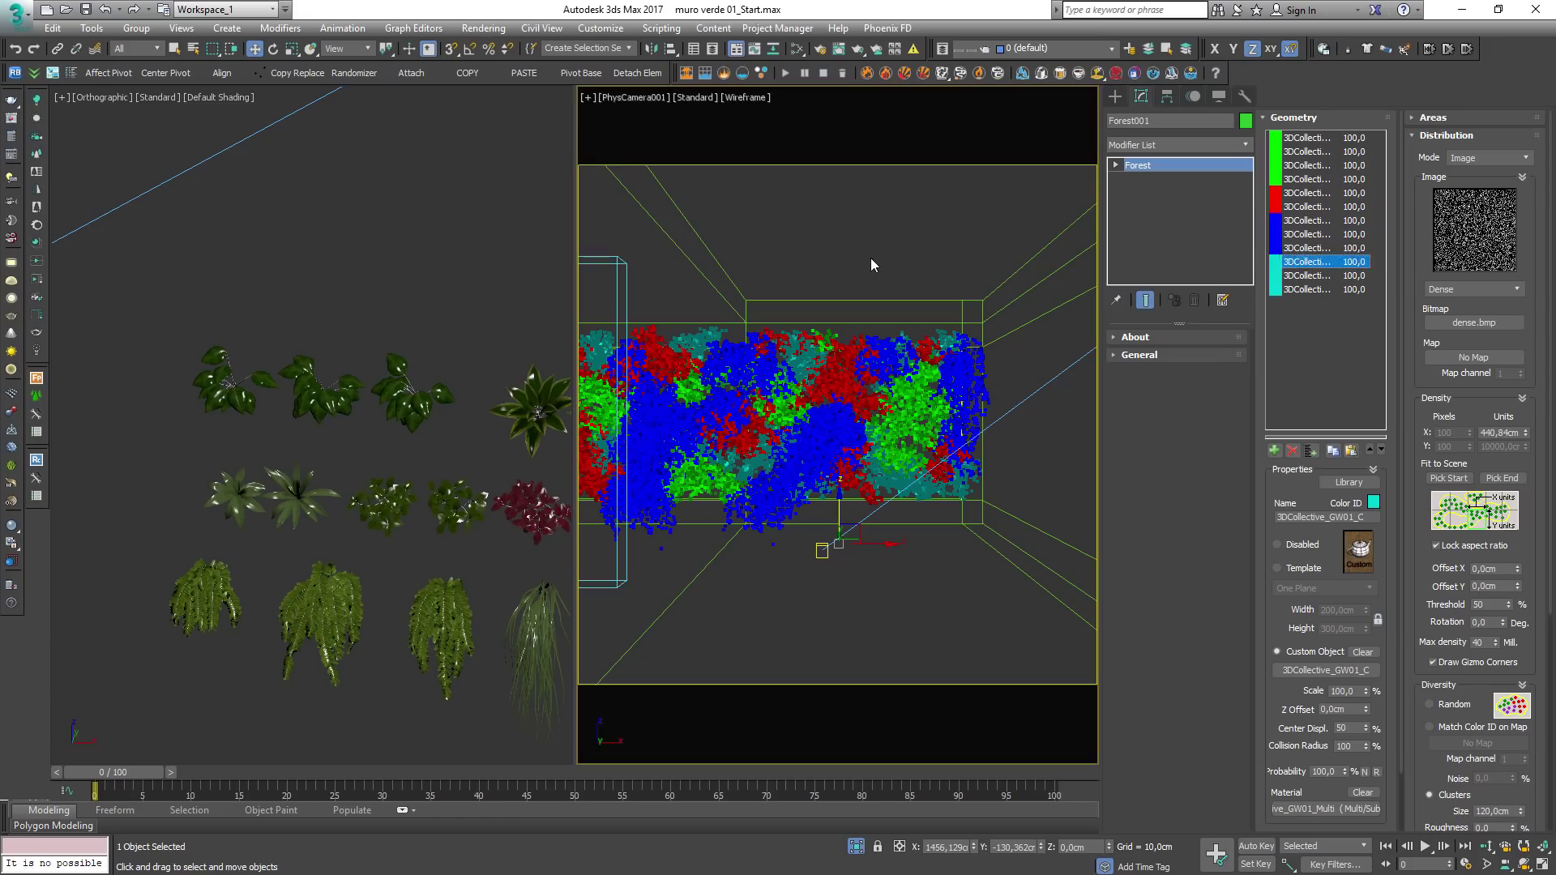
Step: Deselect the Forest, render the camera view in the V-Ray frame buffer and move the render window clear of the camera viewport
left_click(872, 271)
left_click(11, 120)
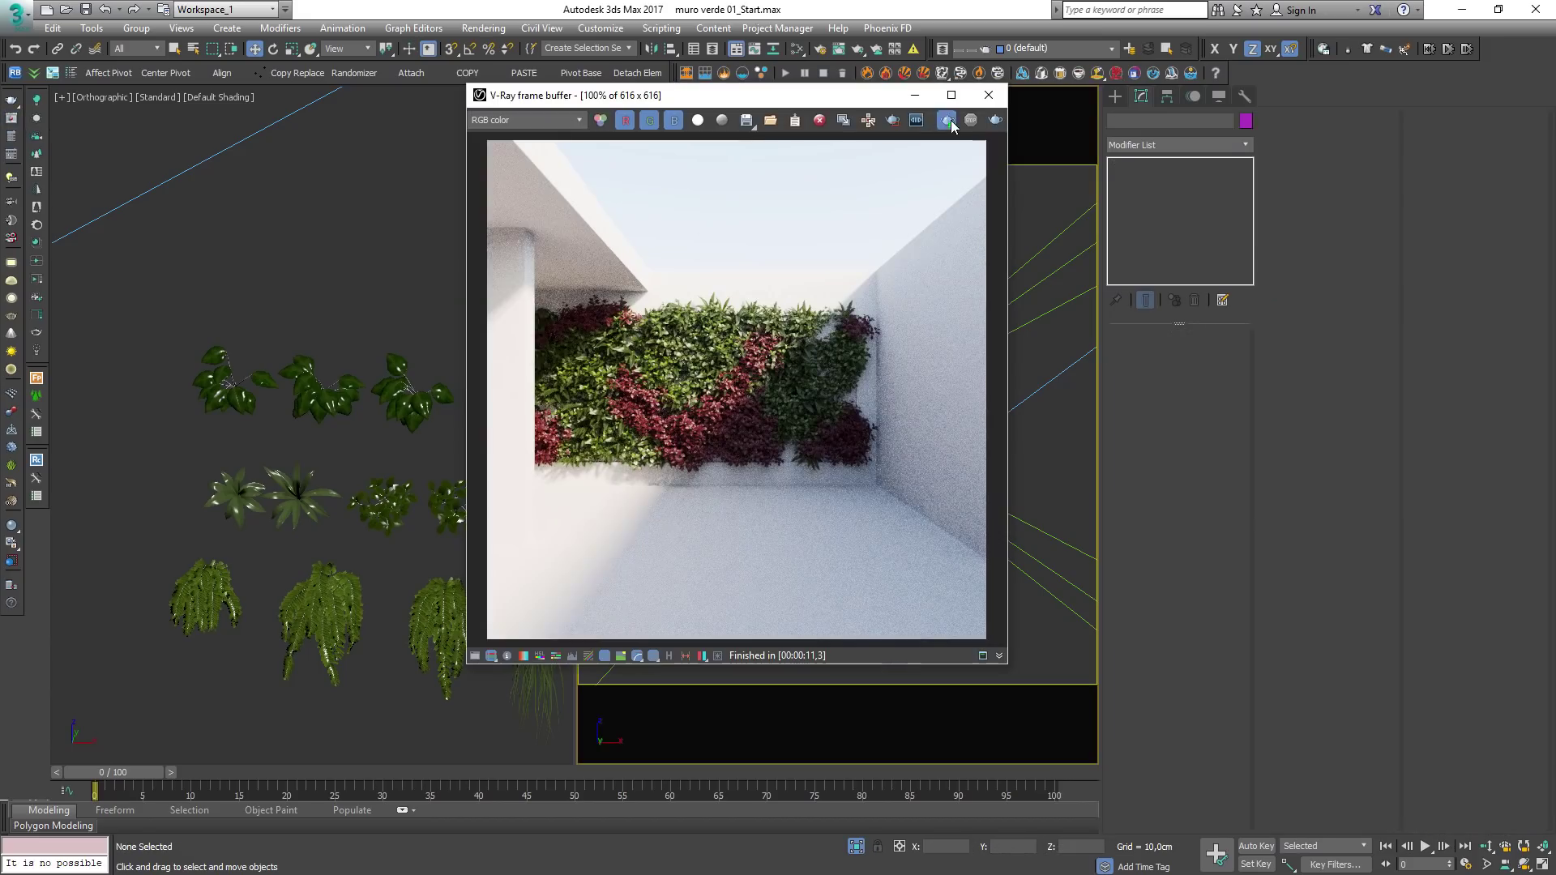
key("shift+q")
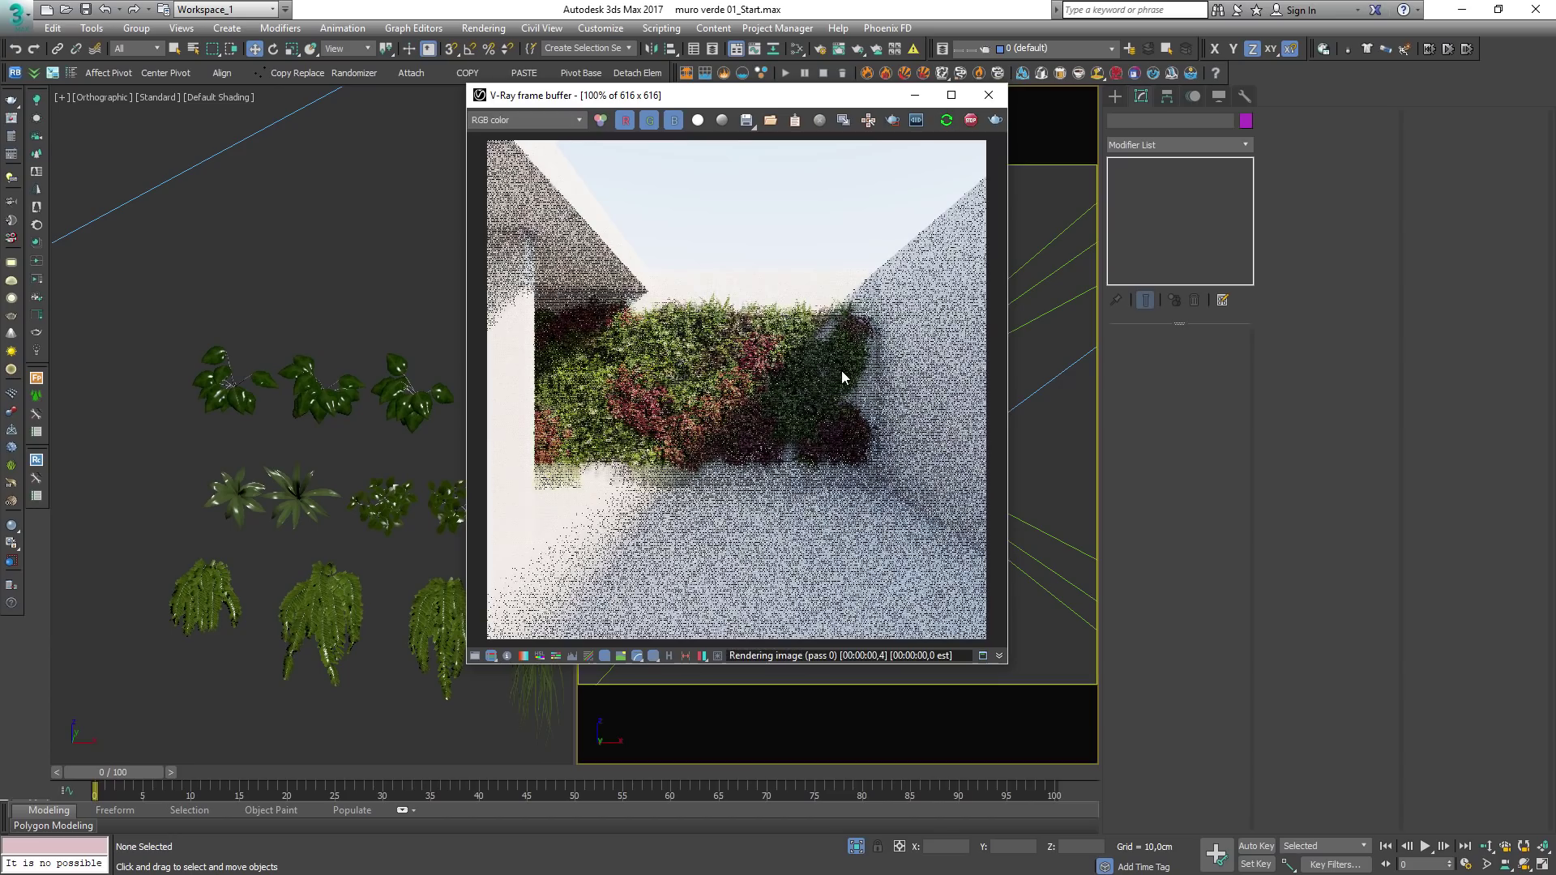
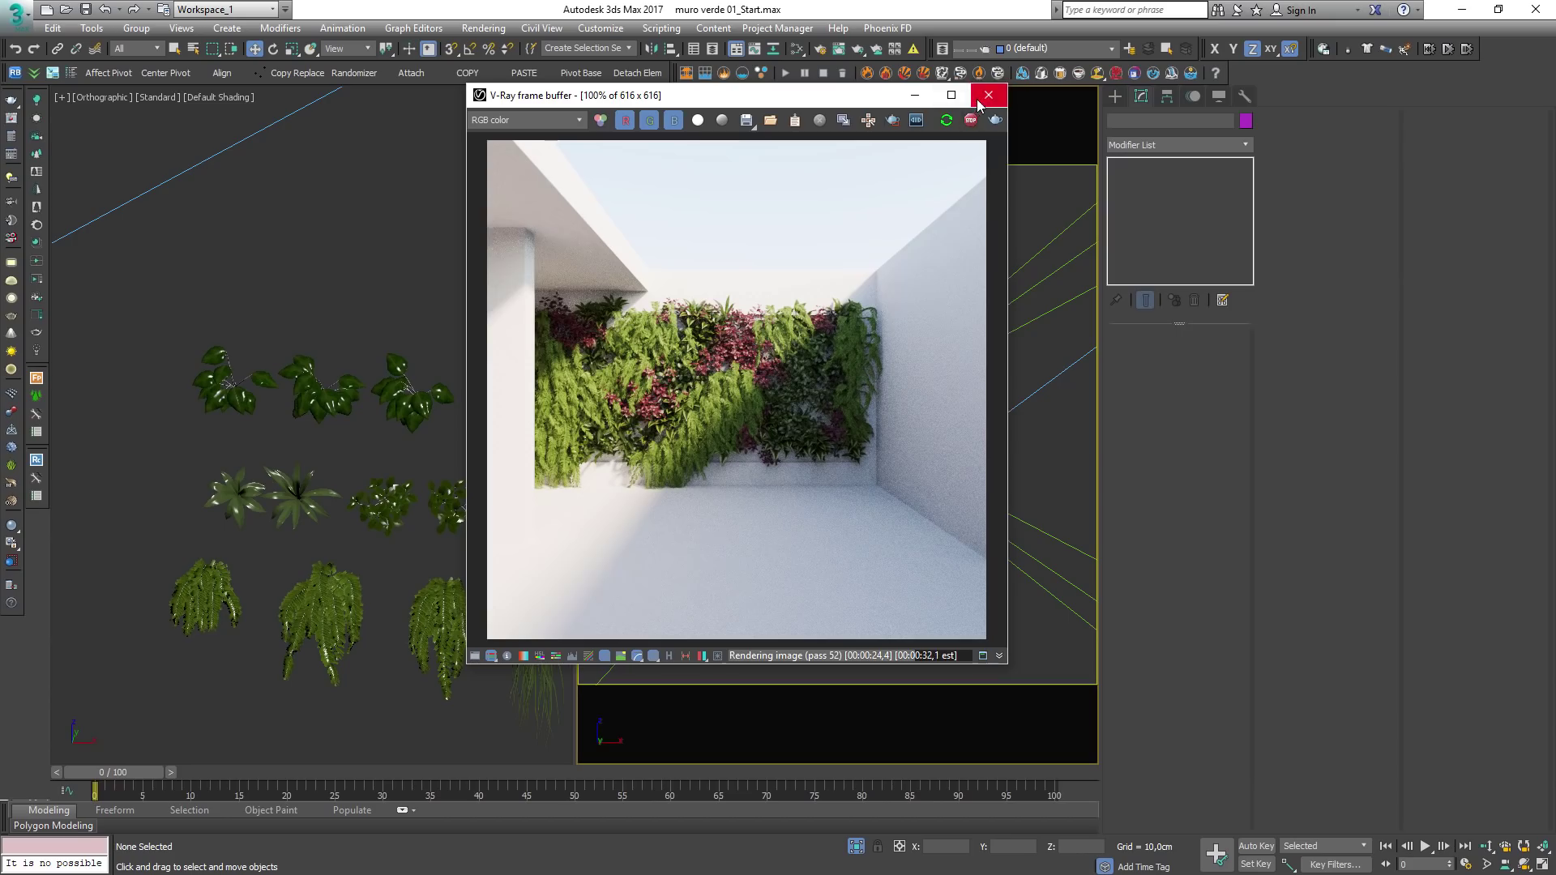
left_click_drag(884, 103, 417, 124)
Step: Dolly the physical camera closer to the green wall, review the updated render and close the frame buffer
left_click(1487, 846)
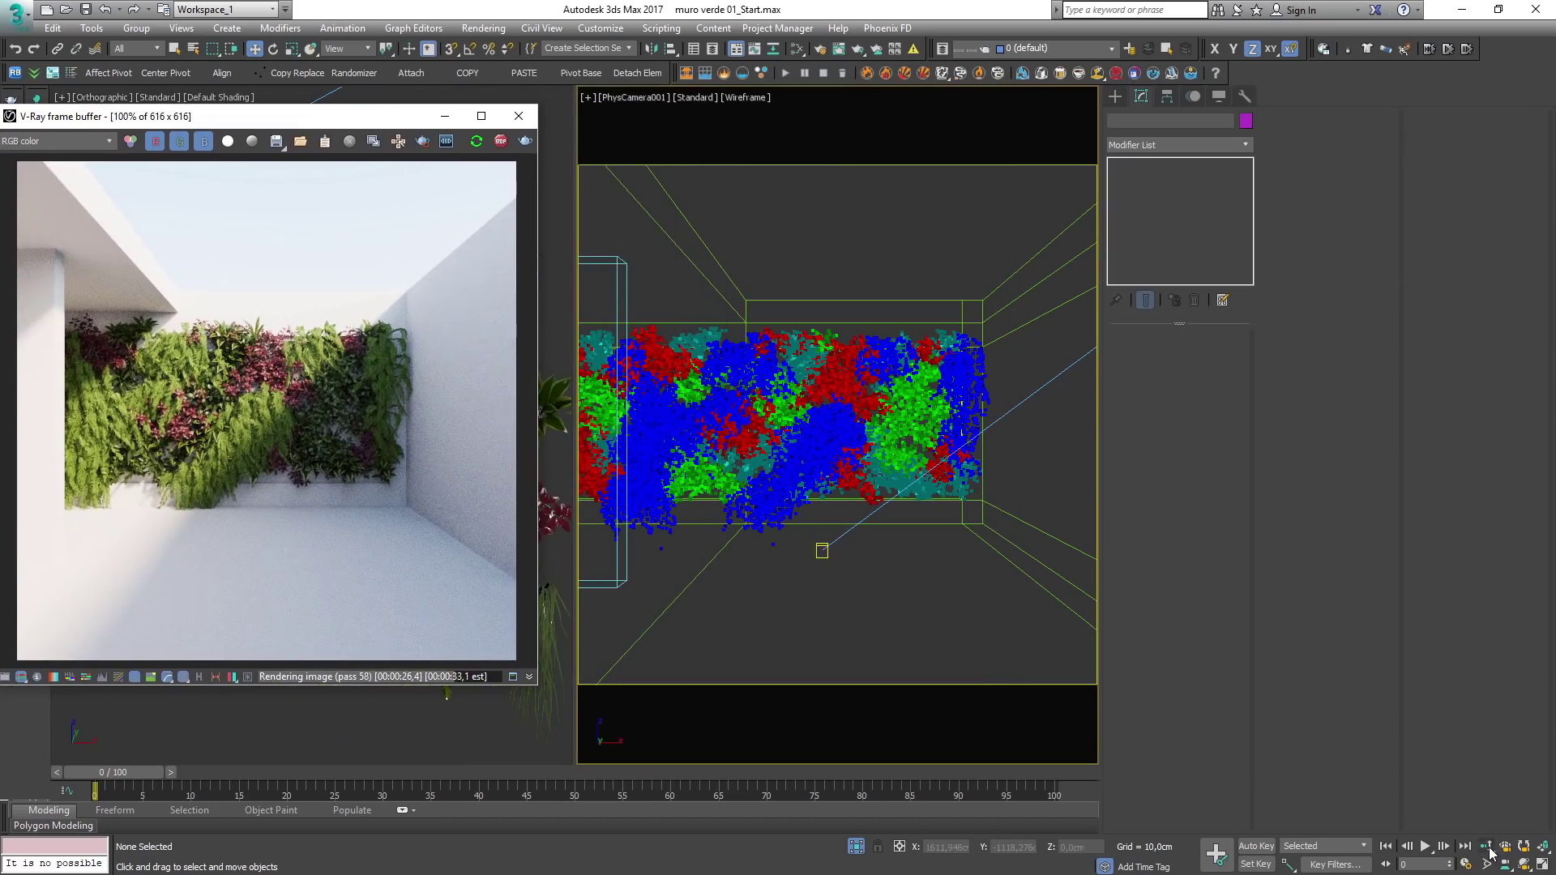
left_click_drag(888, 529, 875, 500)
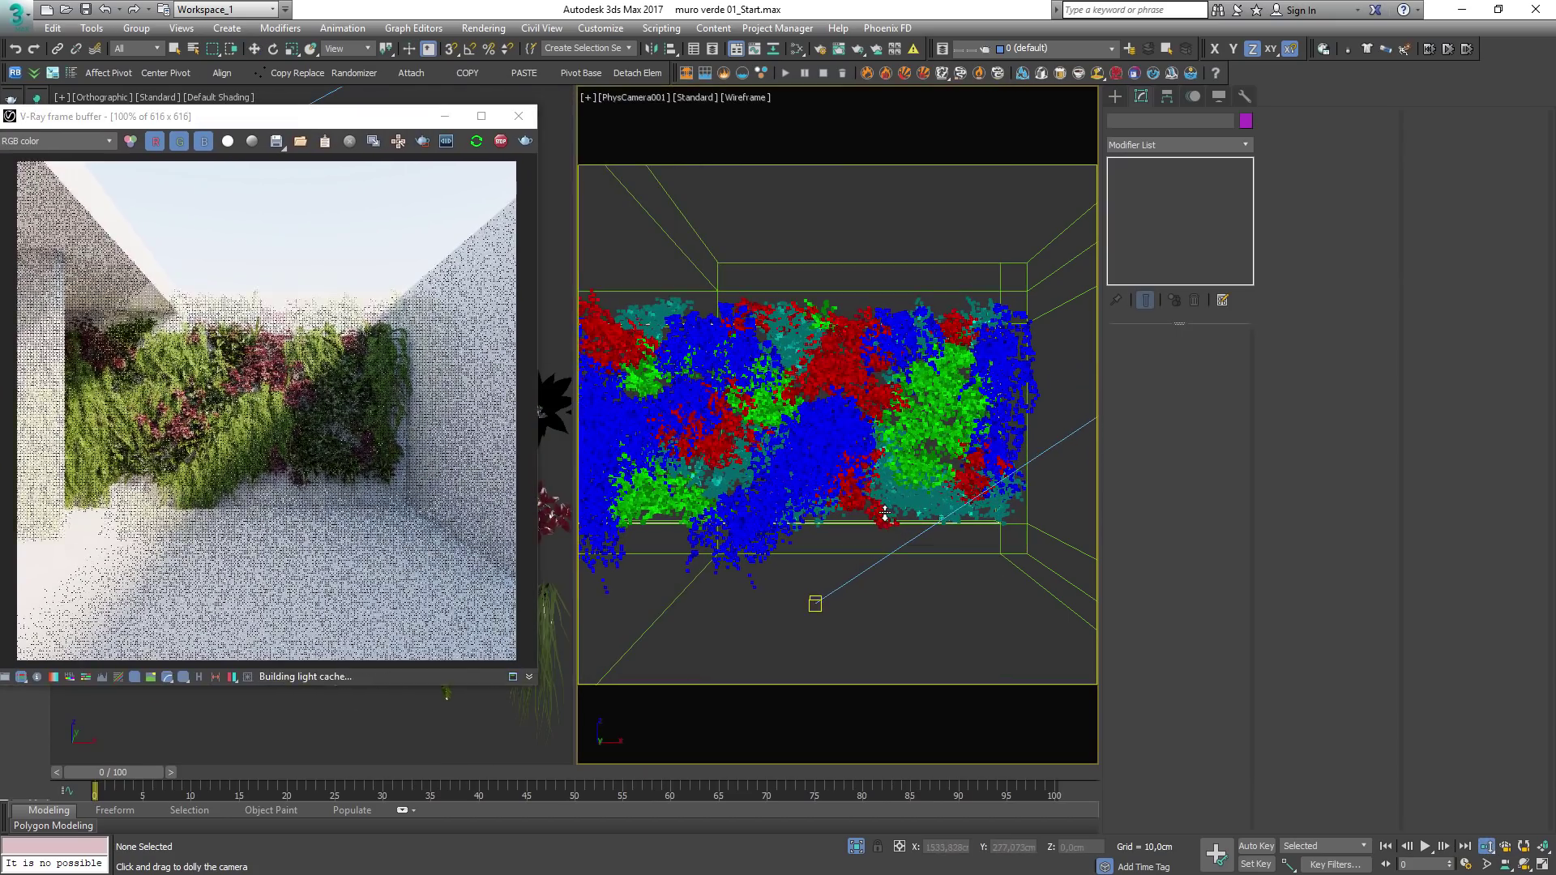
left_click_drag(324, 121, 565, 134)
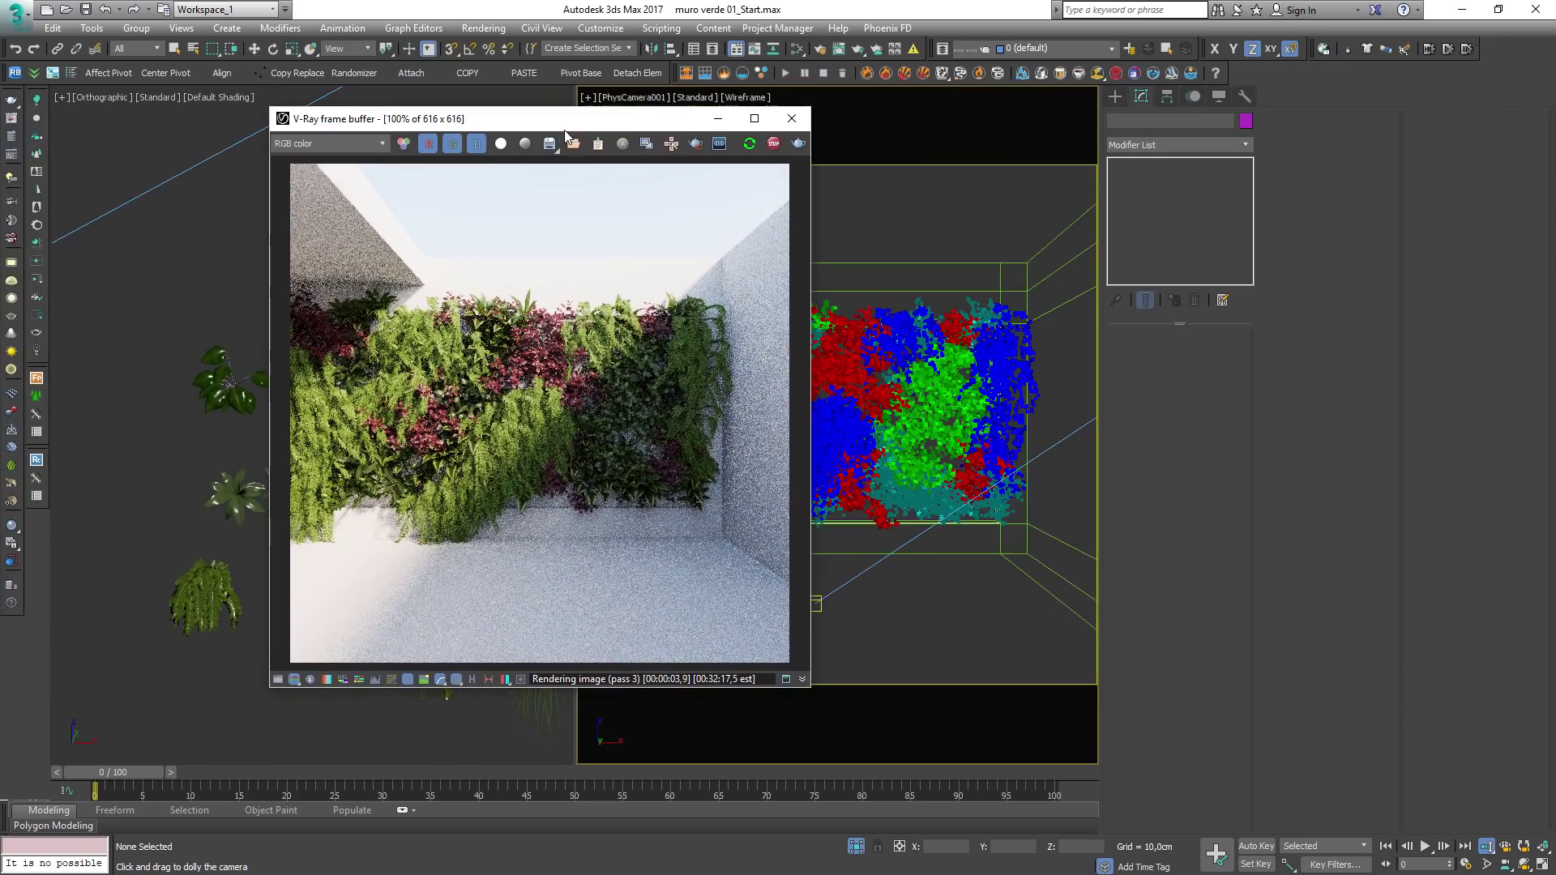
left_click(791, 119)
key("w")
Step: Set the probability of the three blue GW06 entries in the Forest geometry list to 25%
left_click(818, 376)
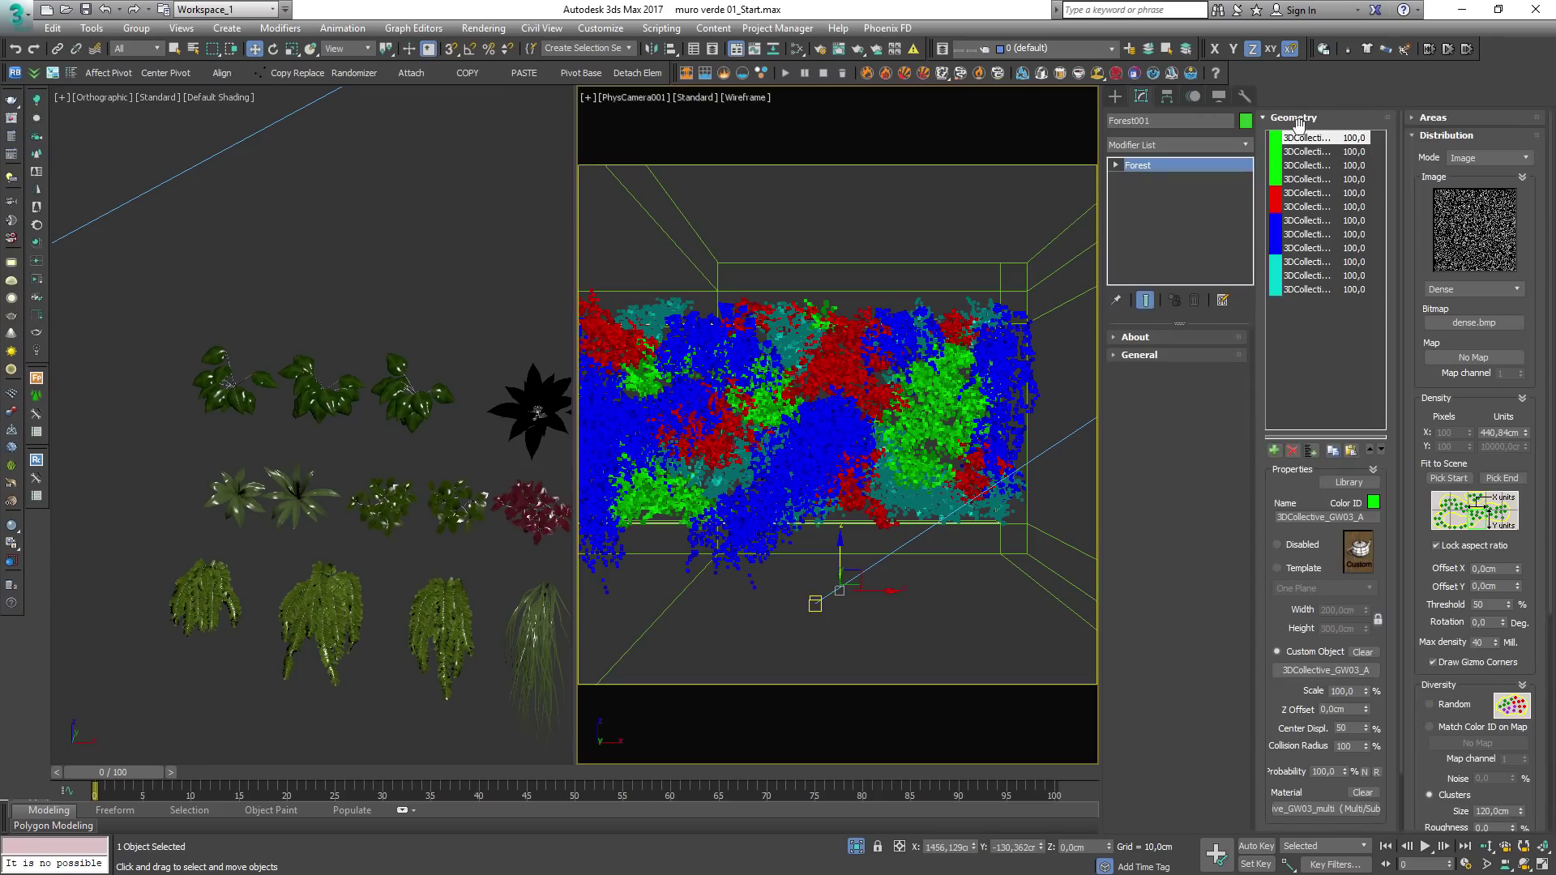
left_click(1308, 248)
left_click(1307, 221, "shift")
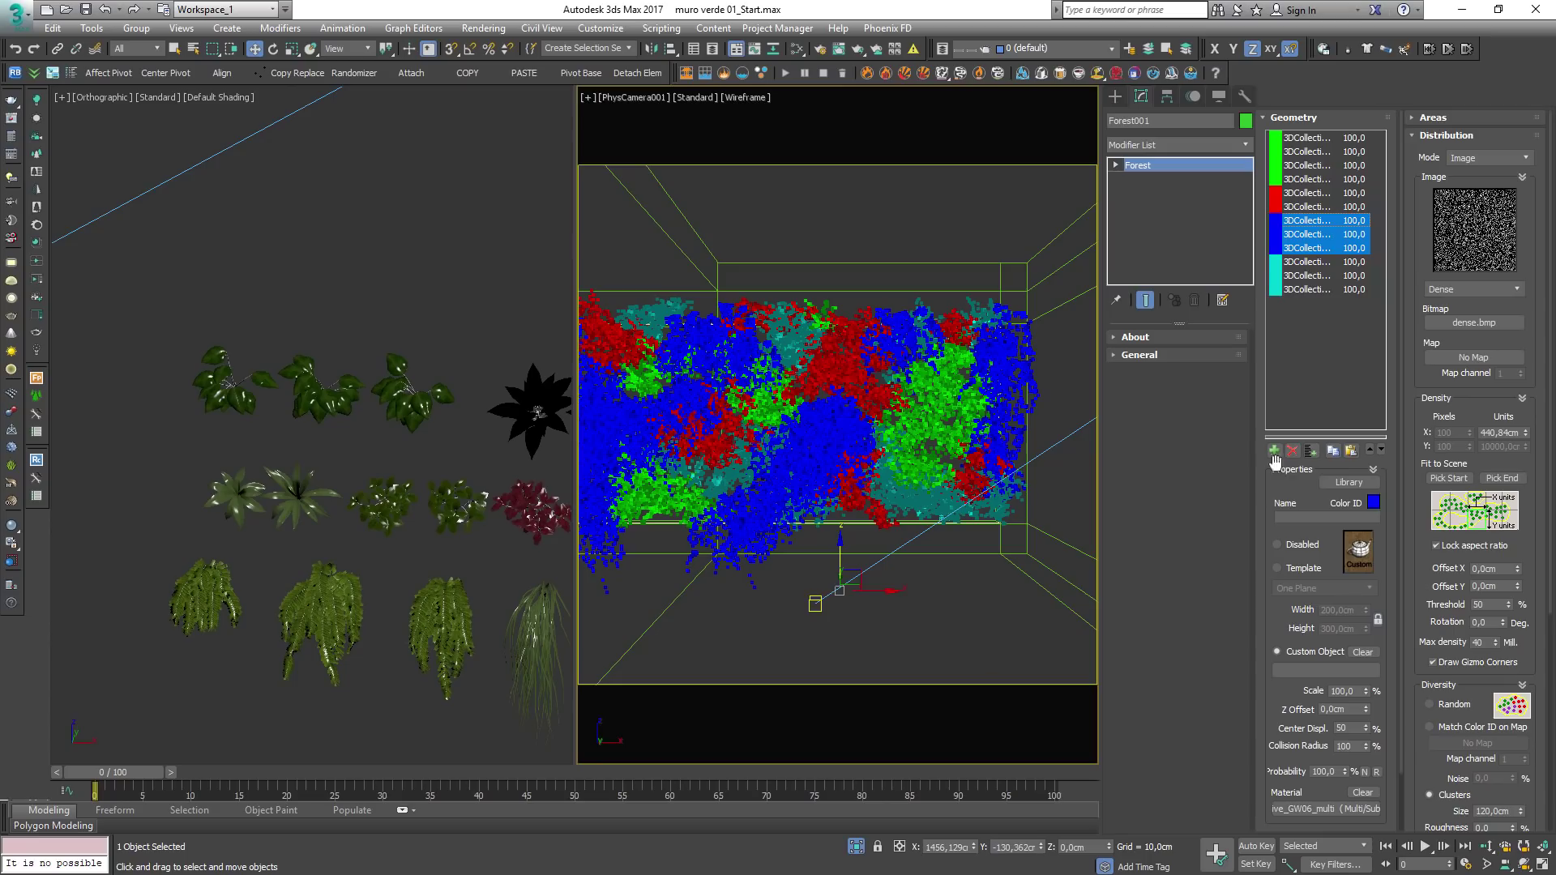
scroll(1268, 454, "down", 2)
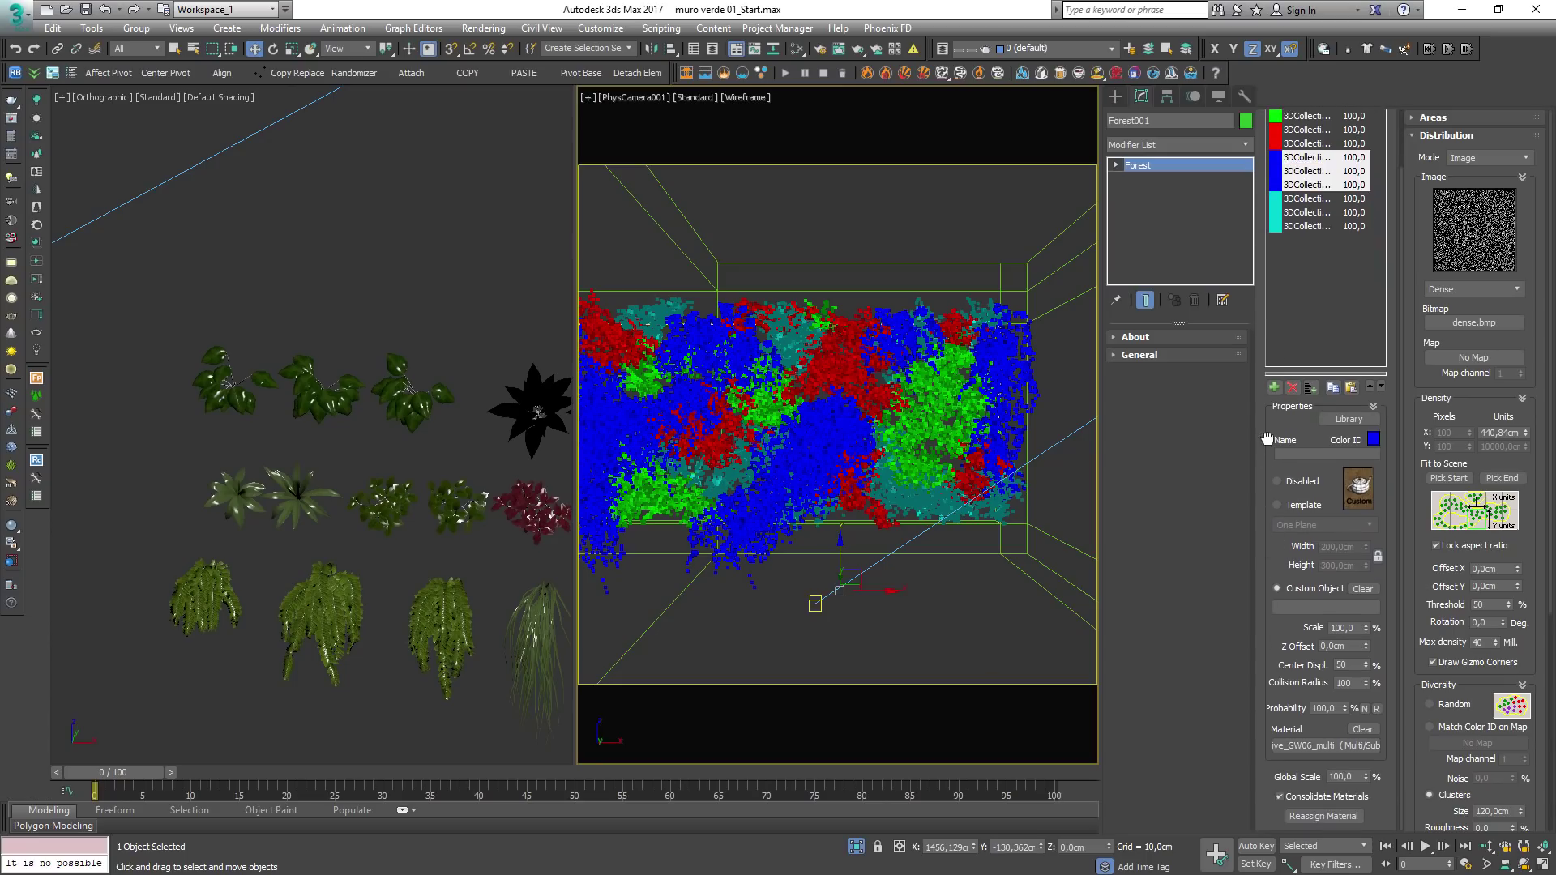
double_click(1333, 710)
type("25")
key("Return")
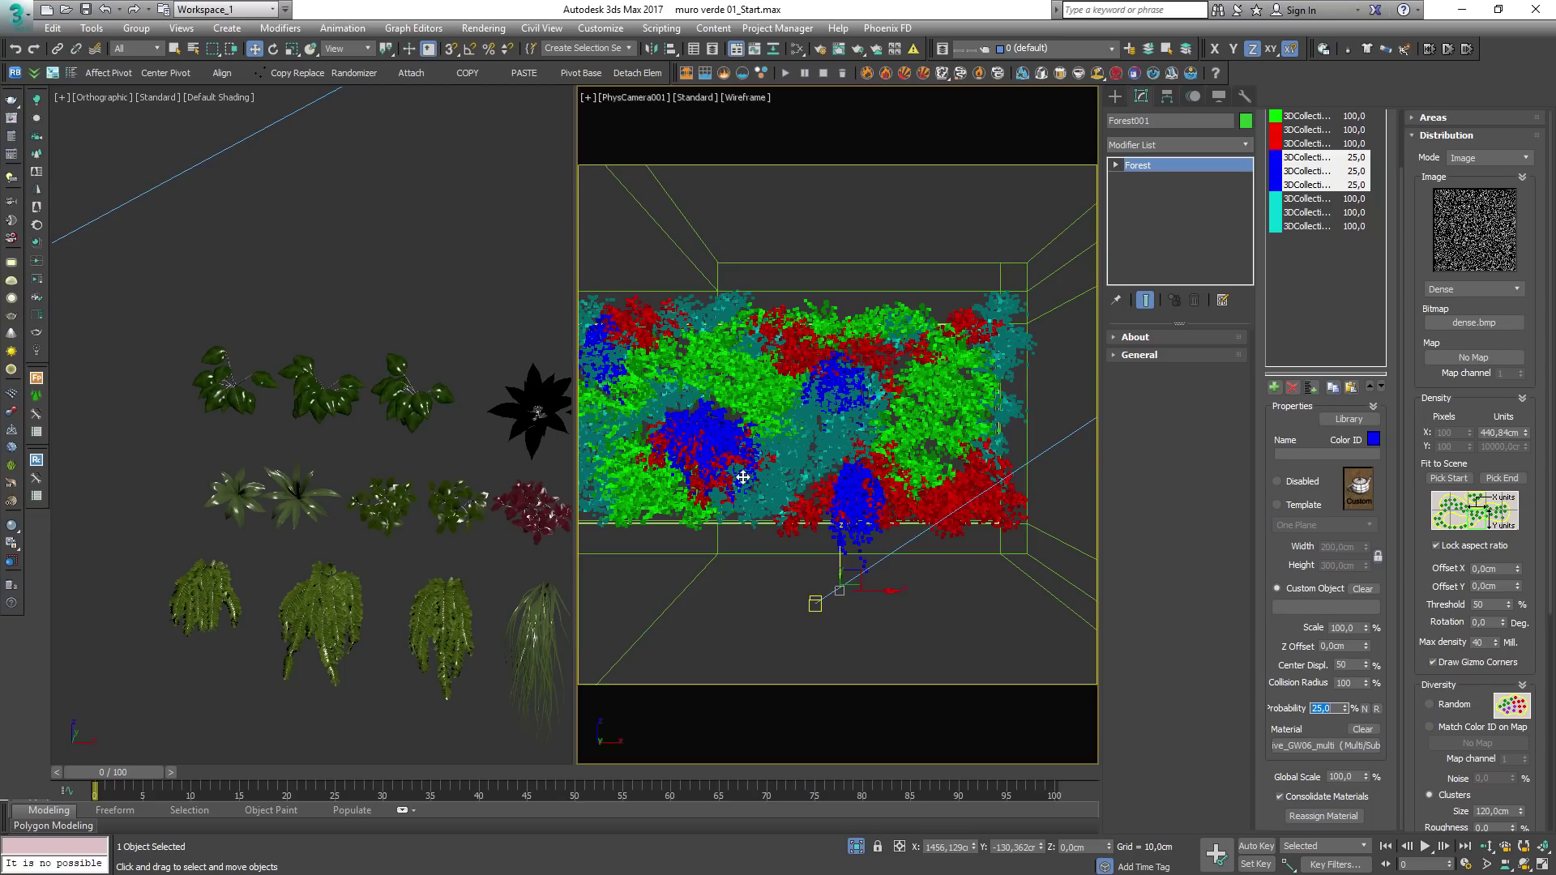
mouse_move(1369, 689)
left_mouse_down()
mouse_move(1366, 673)
mouse_move(1368, 691)
mouse_move(1351, 685)
left_mouse_up()
left_click_drag(1346, 627, 1349, 678)
left_click(1311, 313)
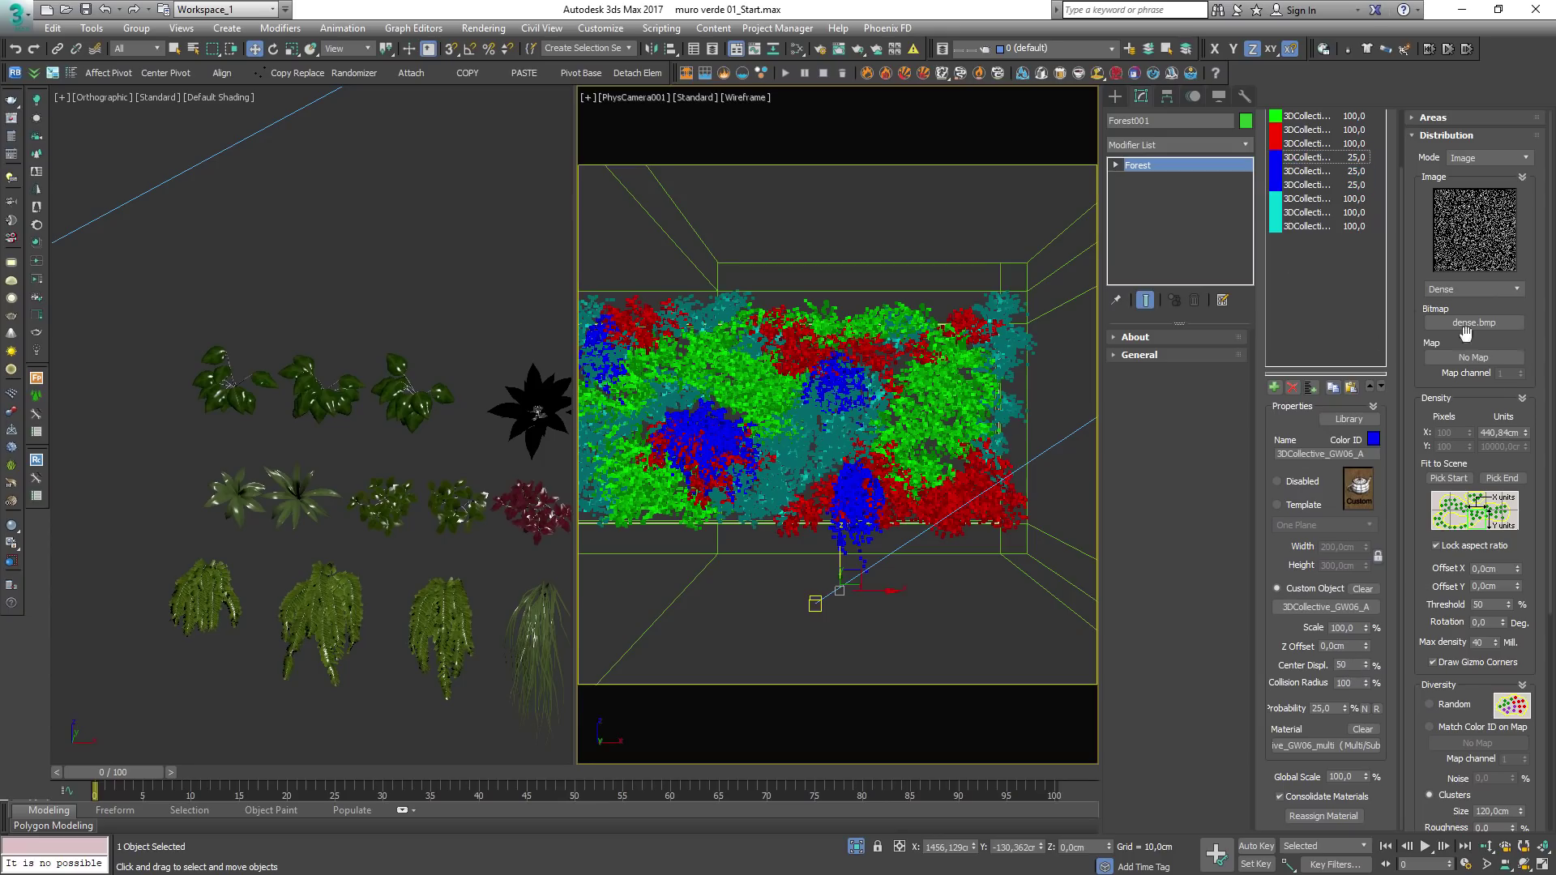
Step: Set the Forest's random scale range to 75% minimum and 120% maximum, and render the camera view again
scroll(1523, 616, "down", 5)
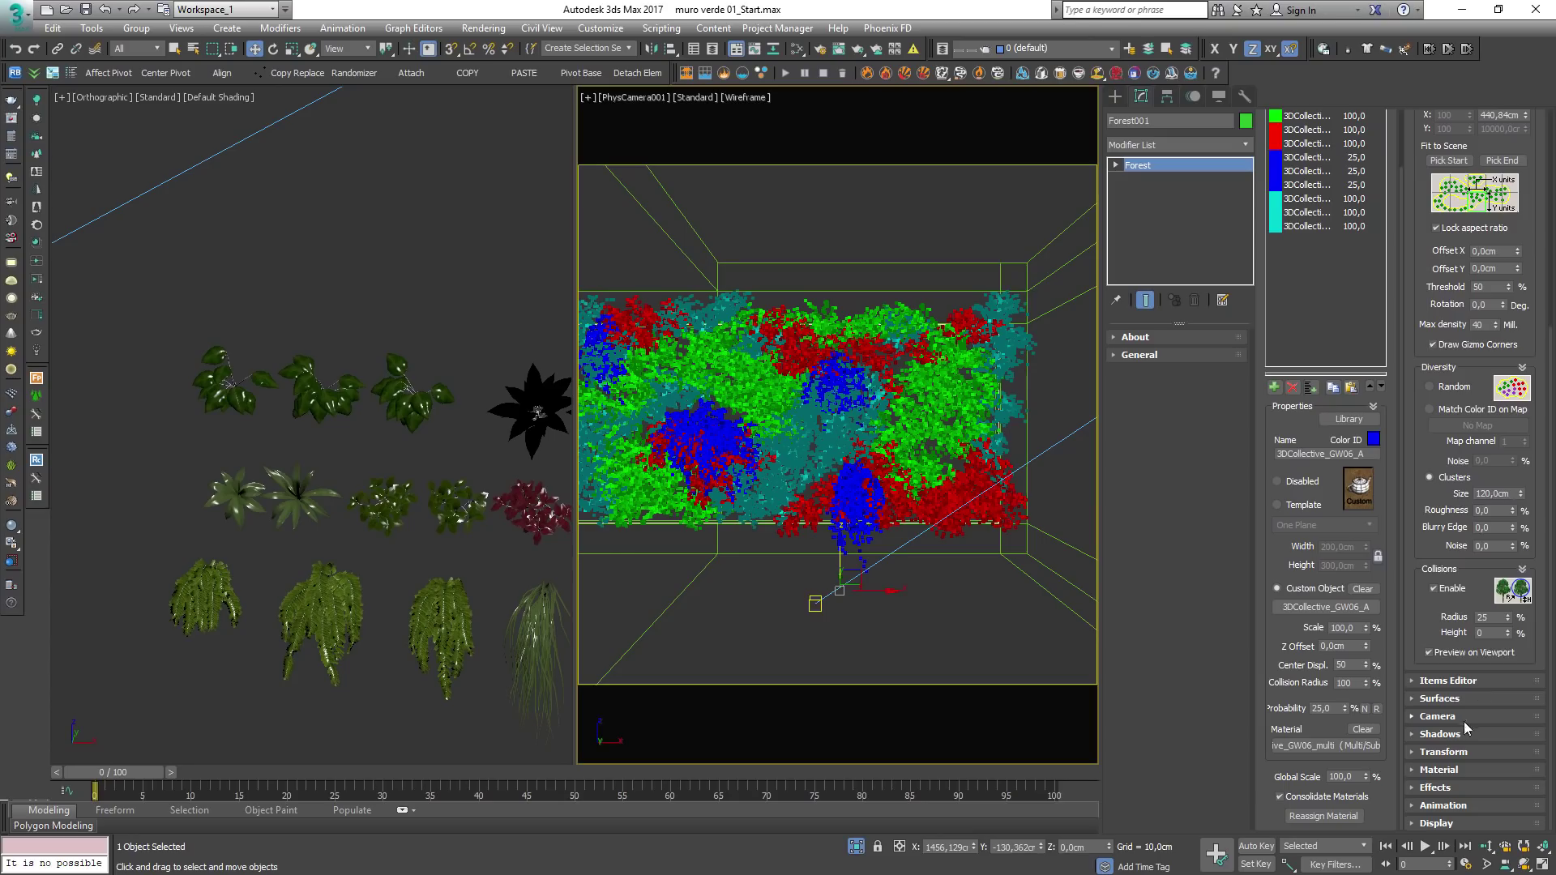
left_click(1443, 752)
double_click(1491, 594)
type("120")
key("Return")
key("shift+Tab")
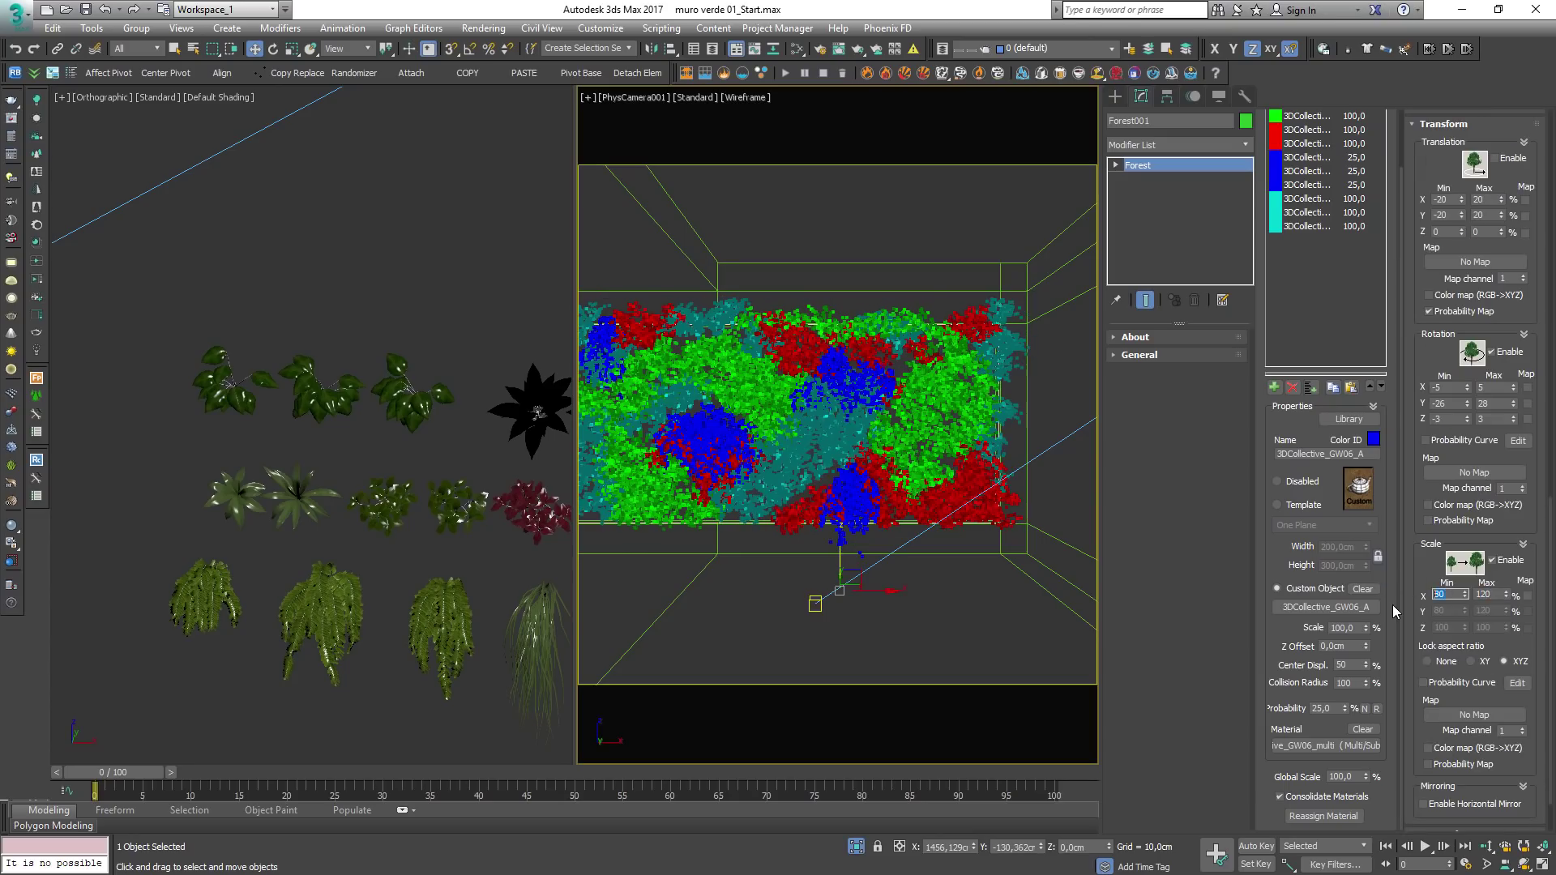
type("75")
key("Return")
left_click(891, 226)
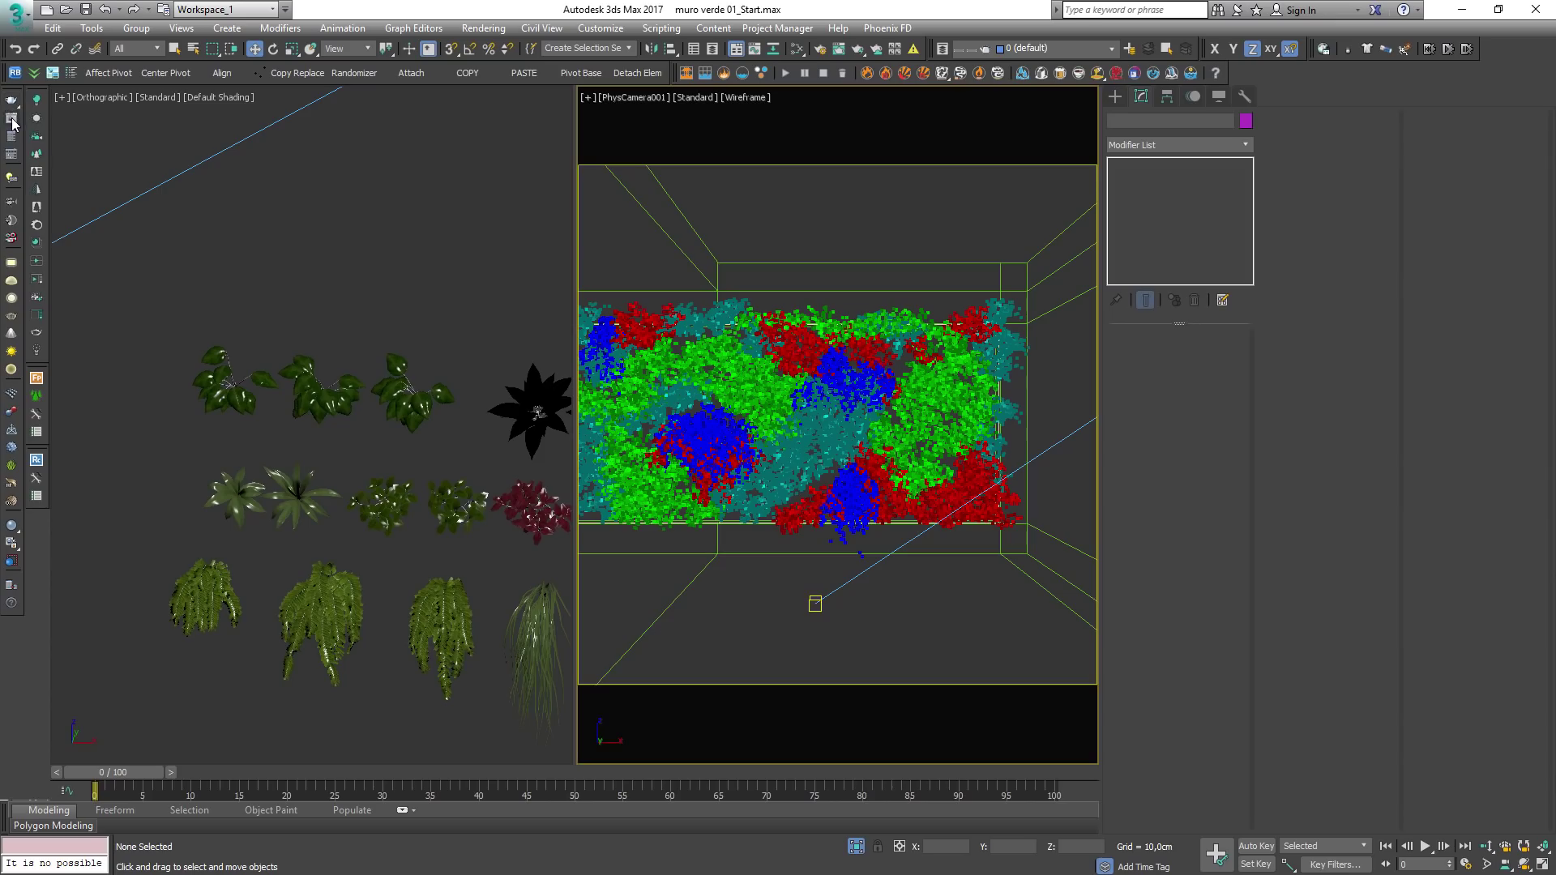
left_click(12, 119)
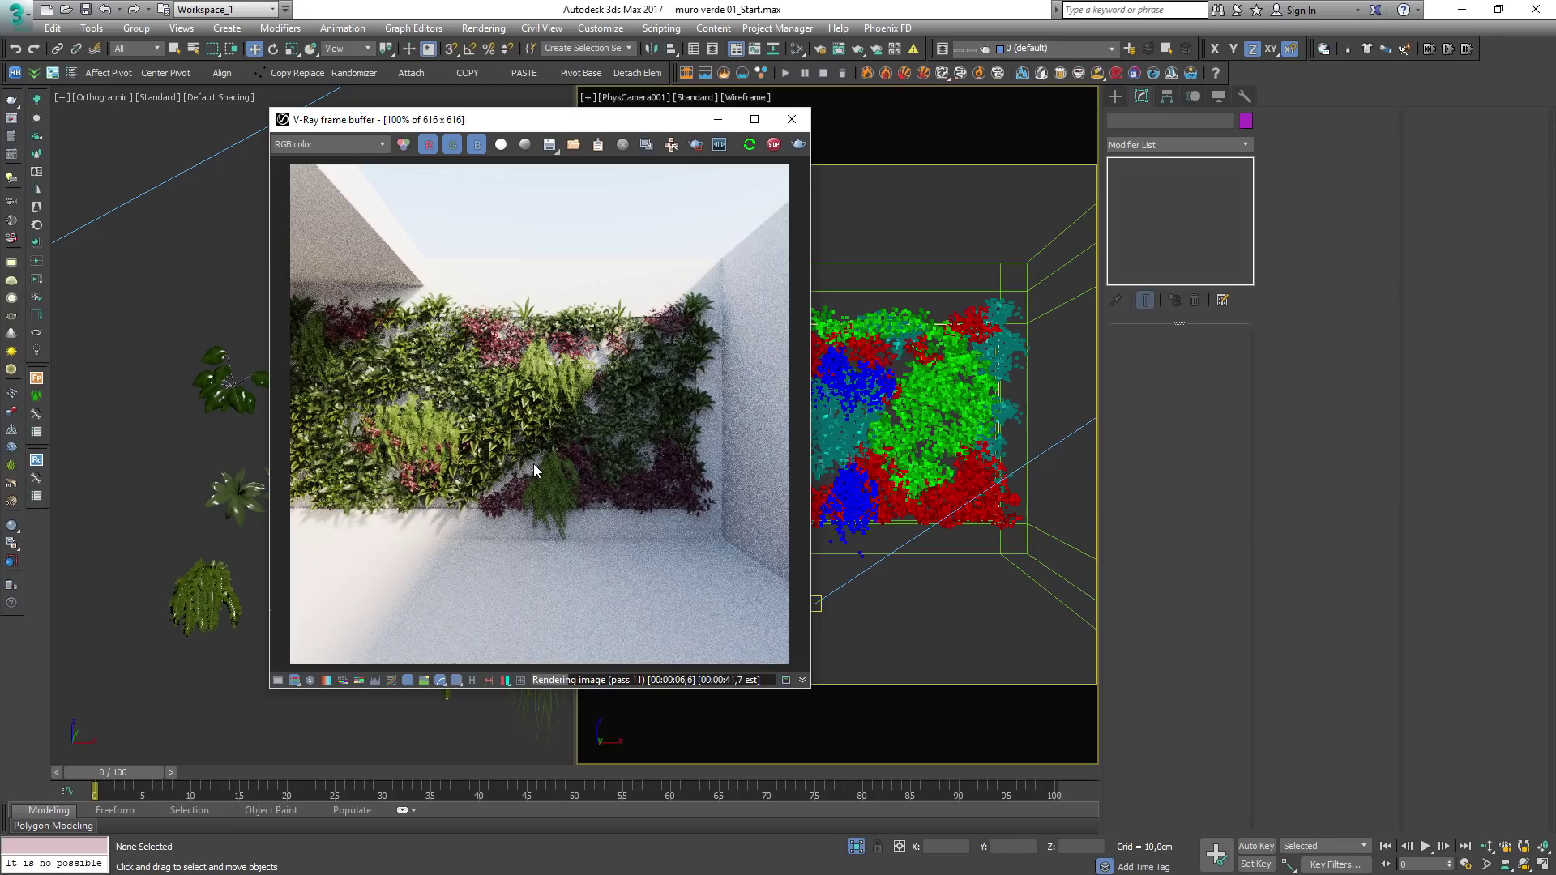
Step: Set the Forest distribution density to 350 cm and inspect the hanging plants close up in the render
left_click(889, 392)
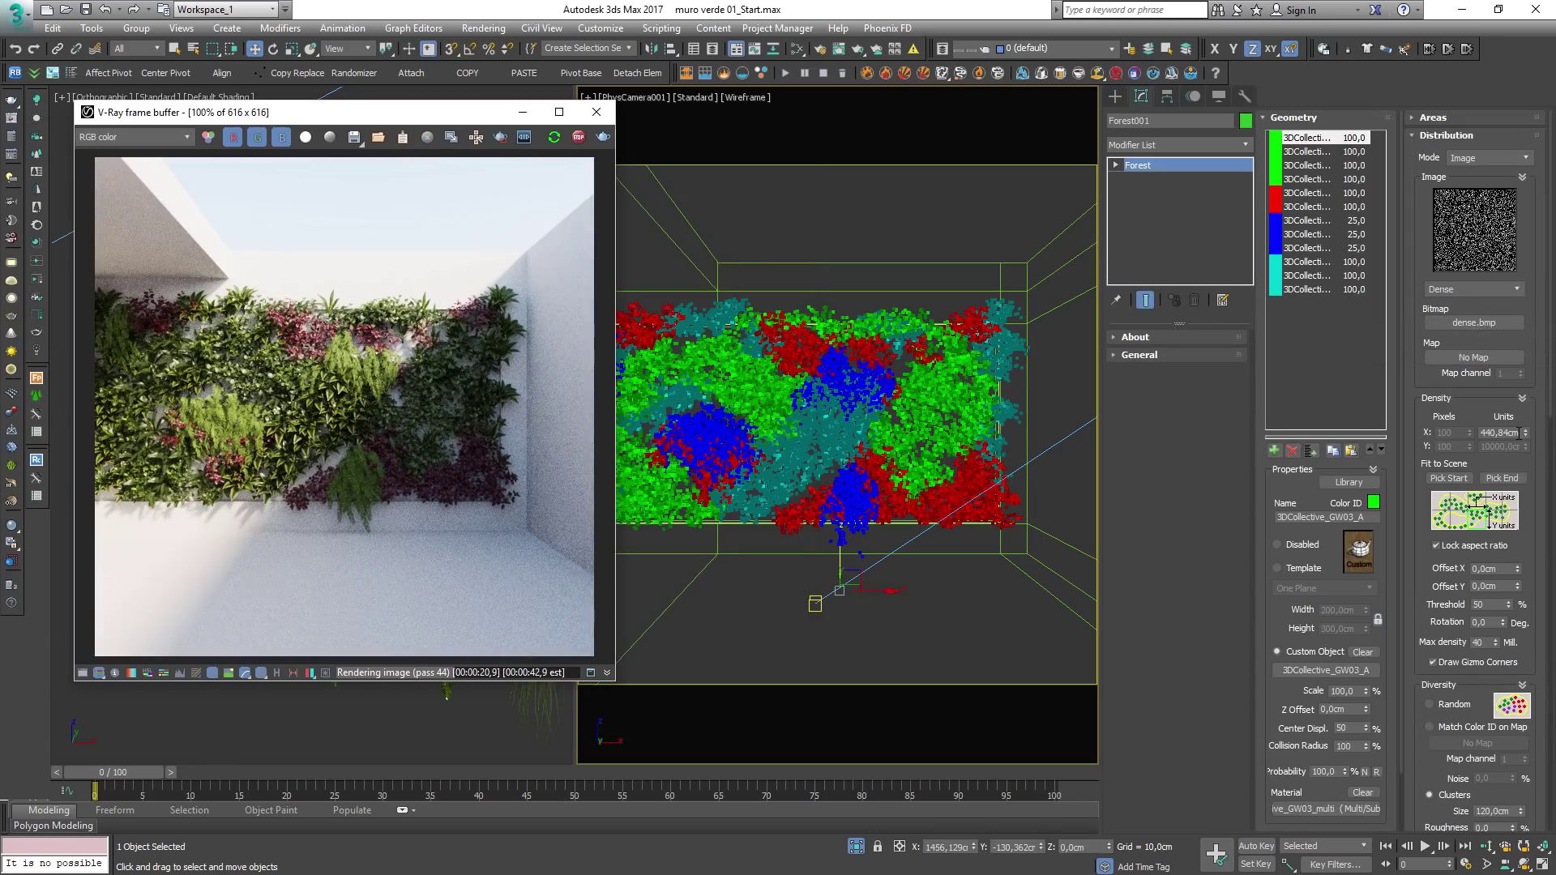
double_click(1517, 431)
type("350")
key("Return")
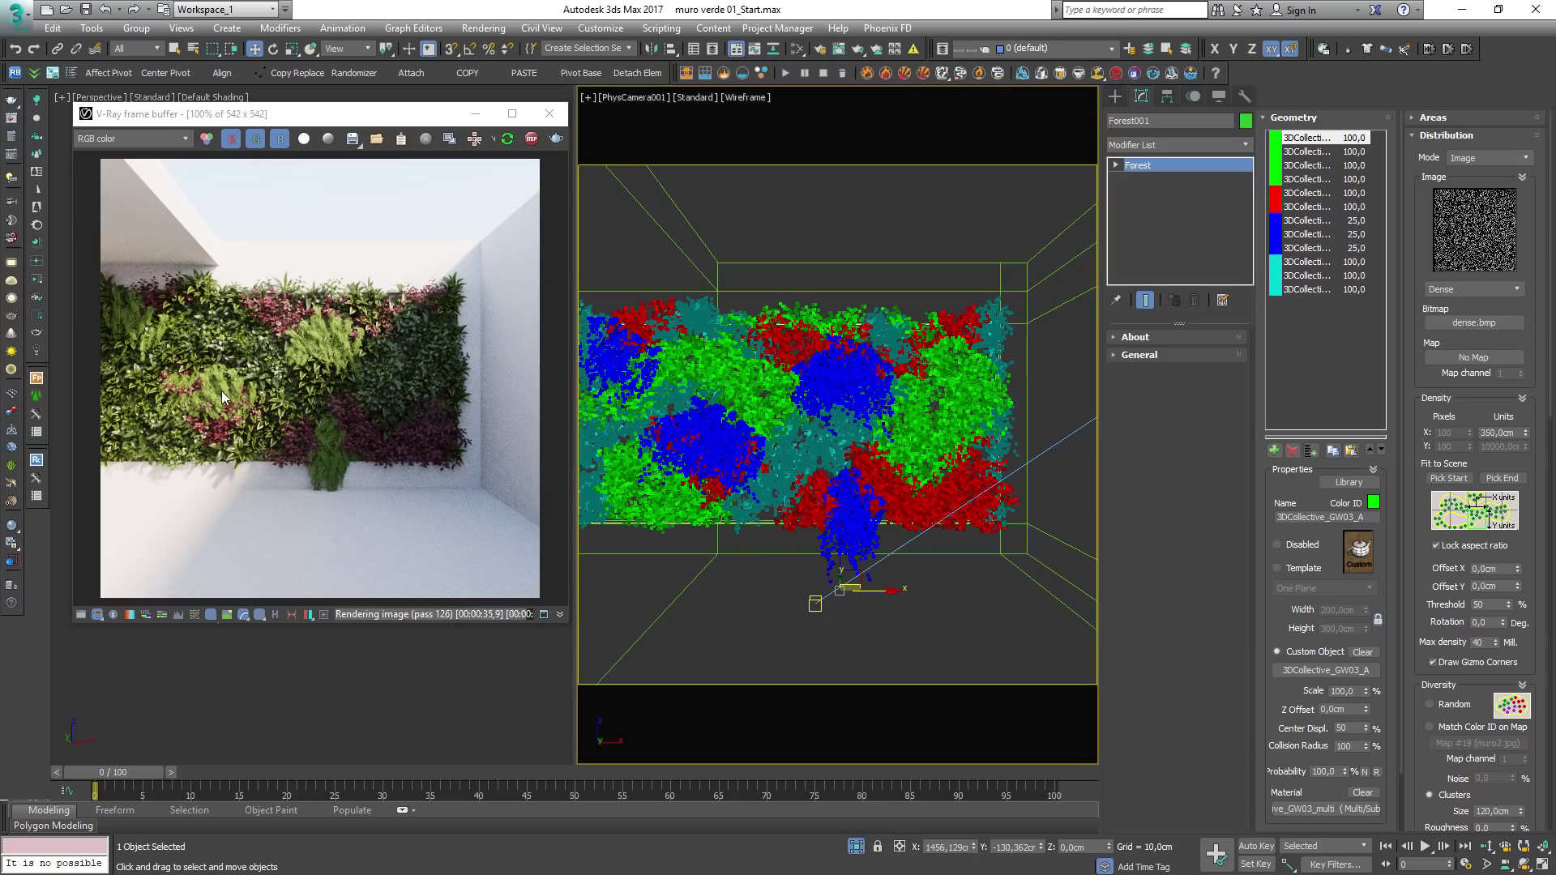
scroll(225, 403, "up", 2)
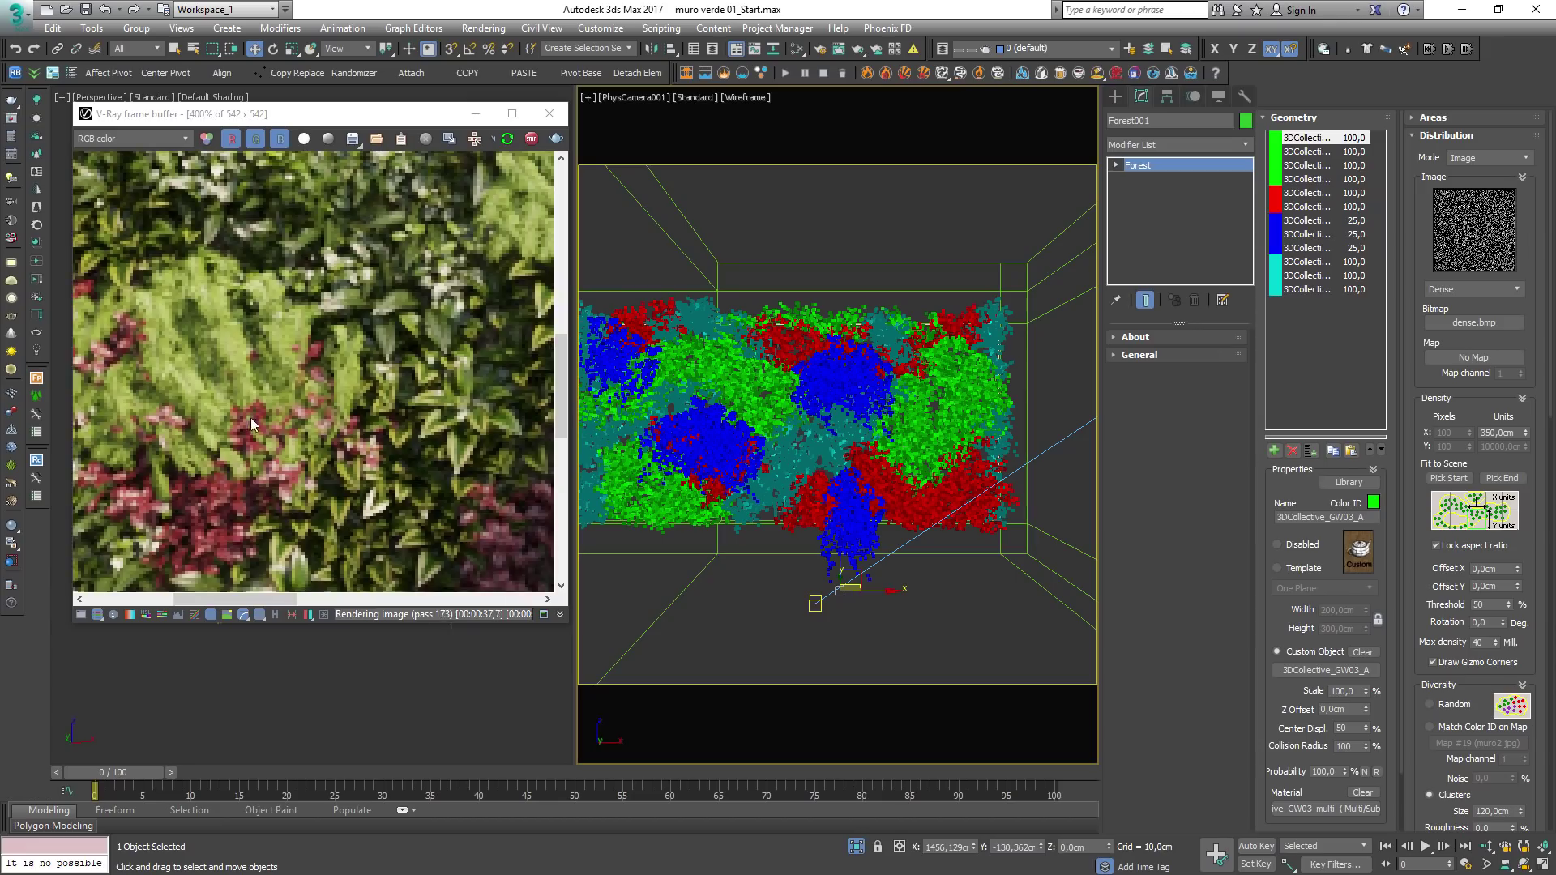
scroll(249, 408, "down", 2)
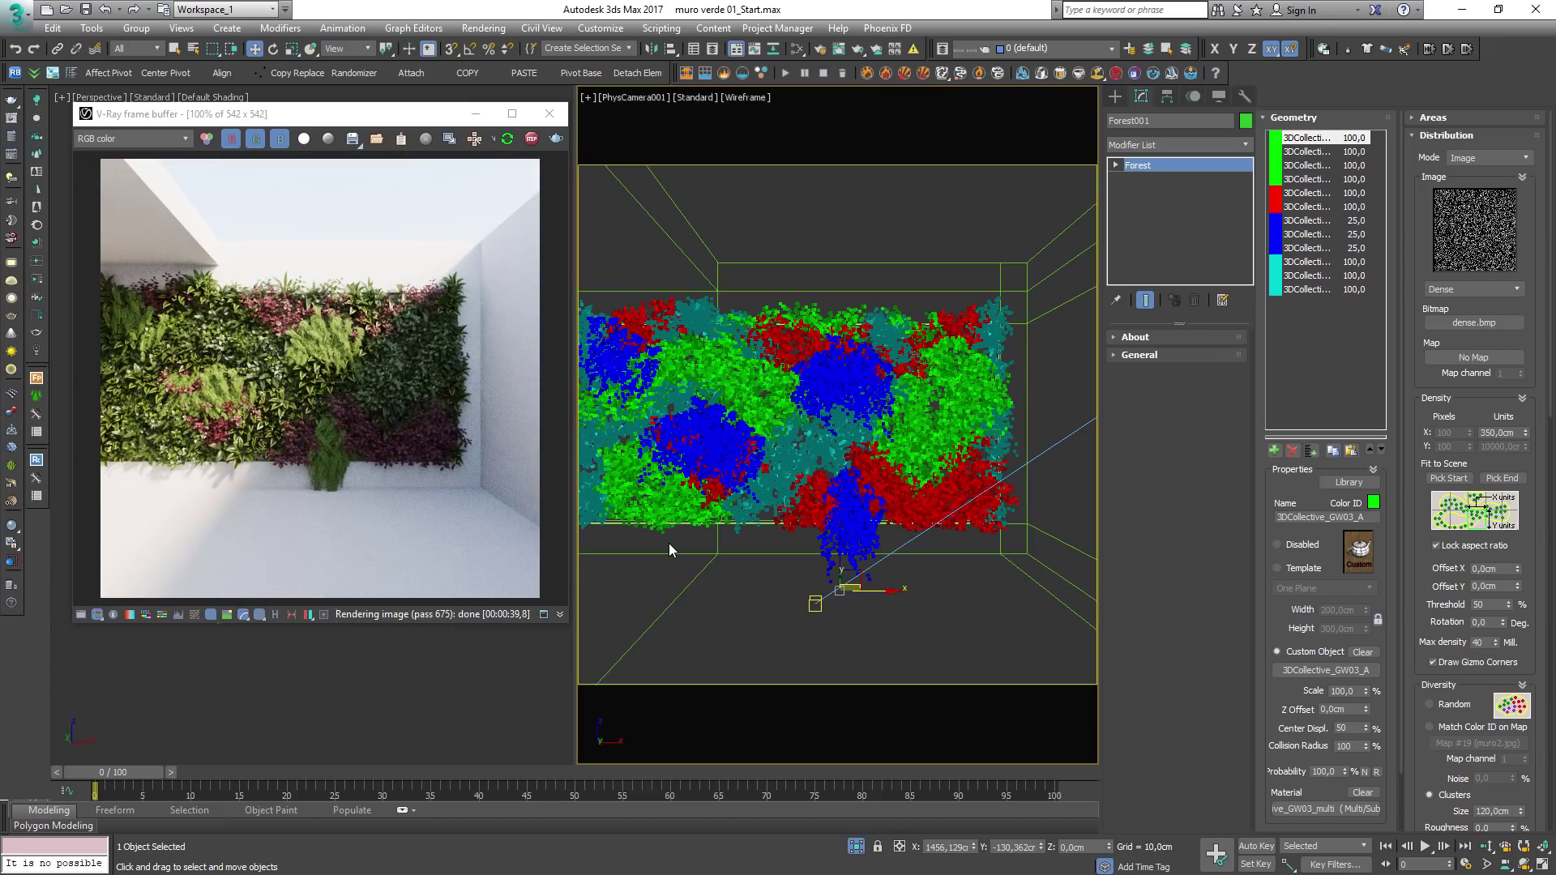
Step: Set the scale of the three blue GW06 entries to 120%
left_click_drag(1304, 249, 1305, 227)
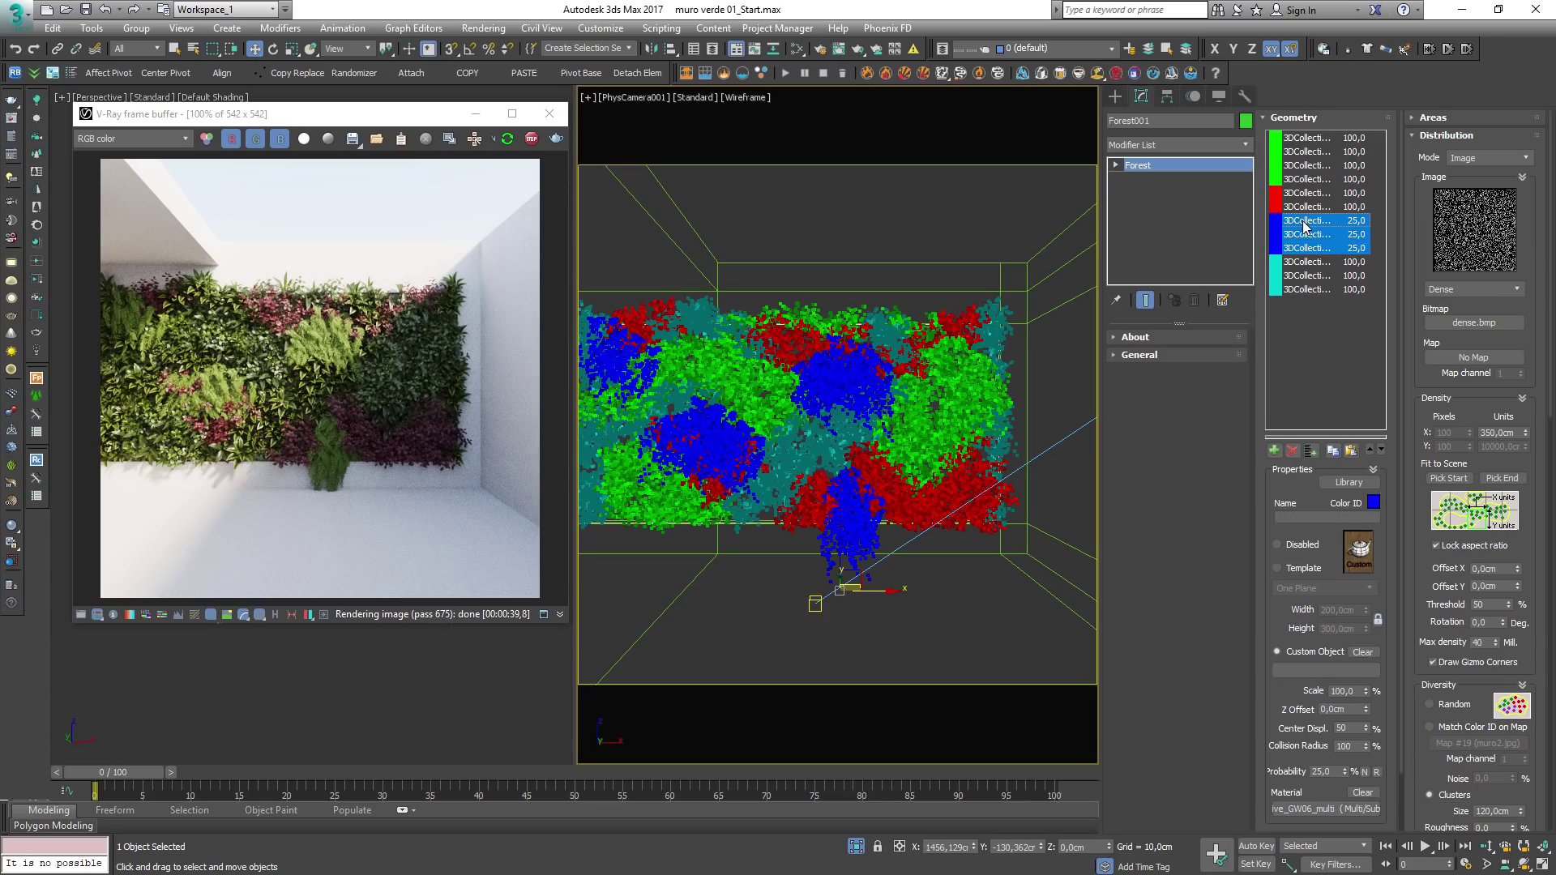
left_click(1345, 690)
double_click(1345, 691)
type("120")
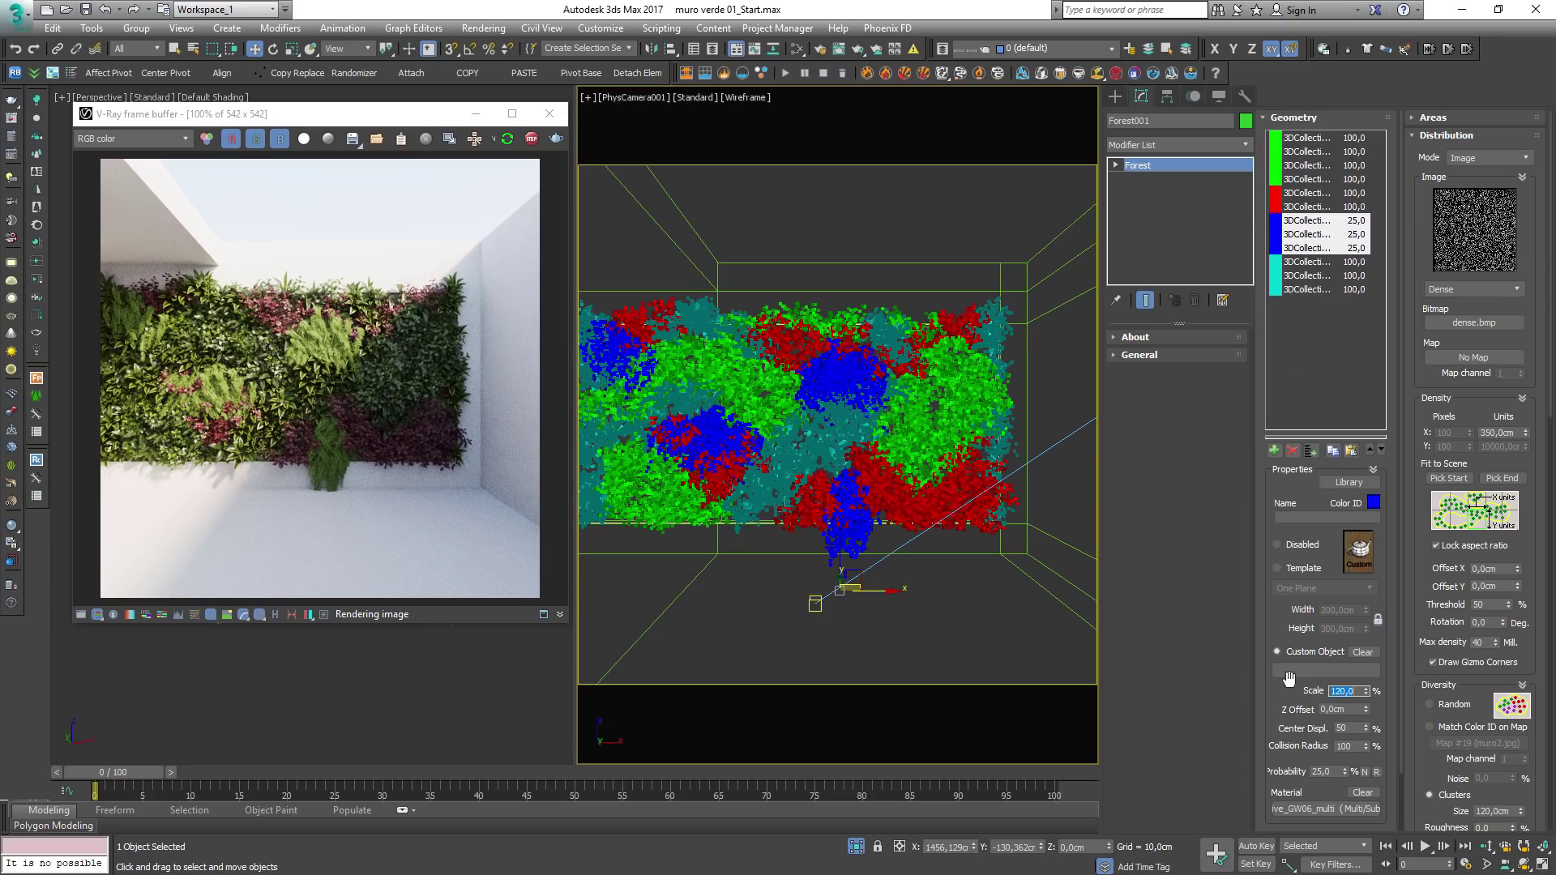
key("Return")
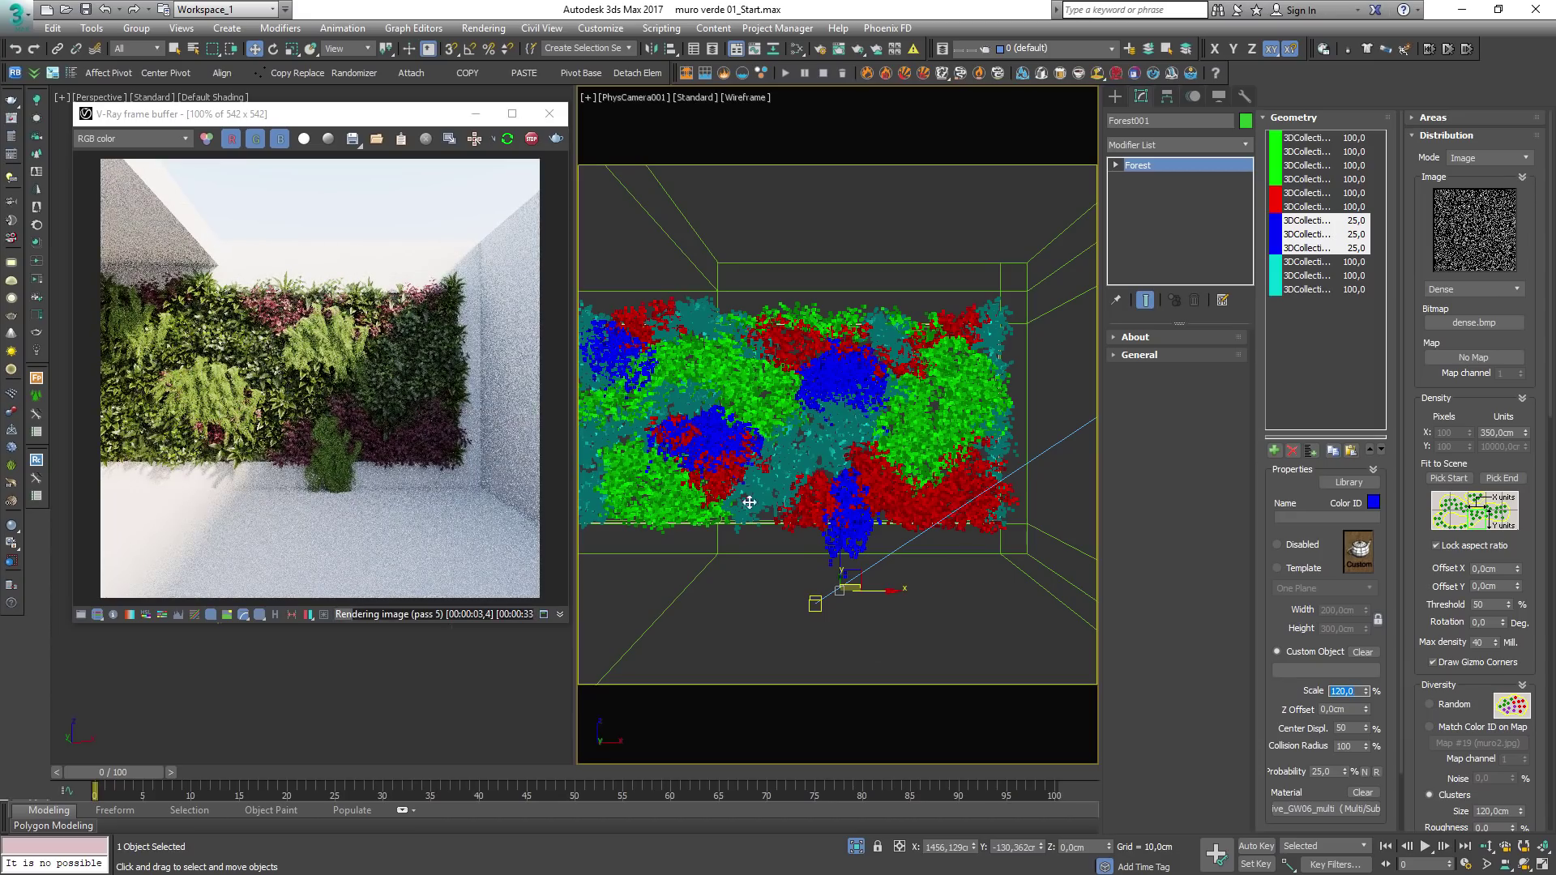
Step: Set the collision radius of the three GW06 entries to 150% and their probability to 15%
left_click(1349, 745)
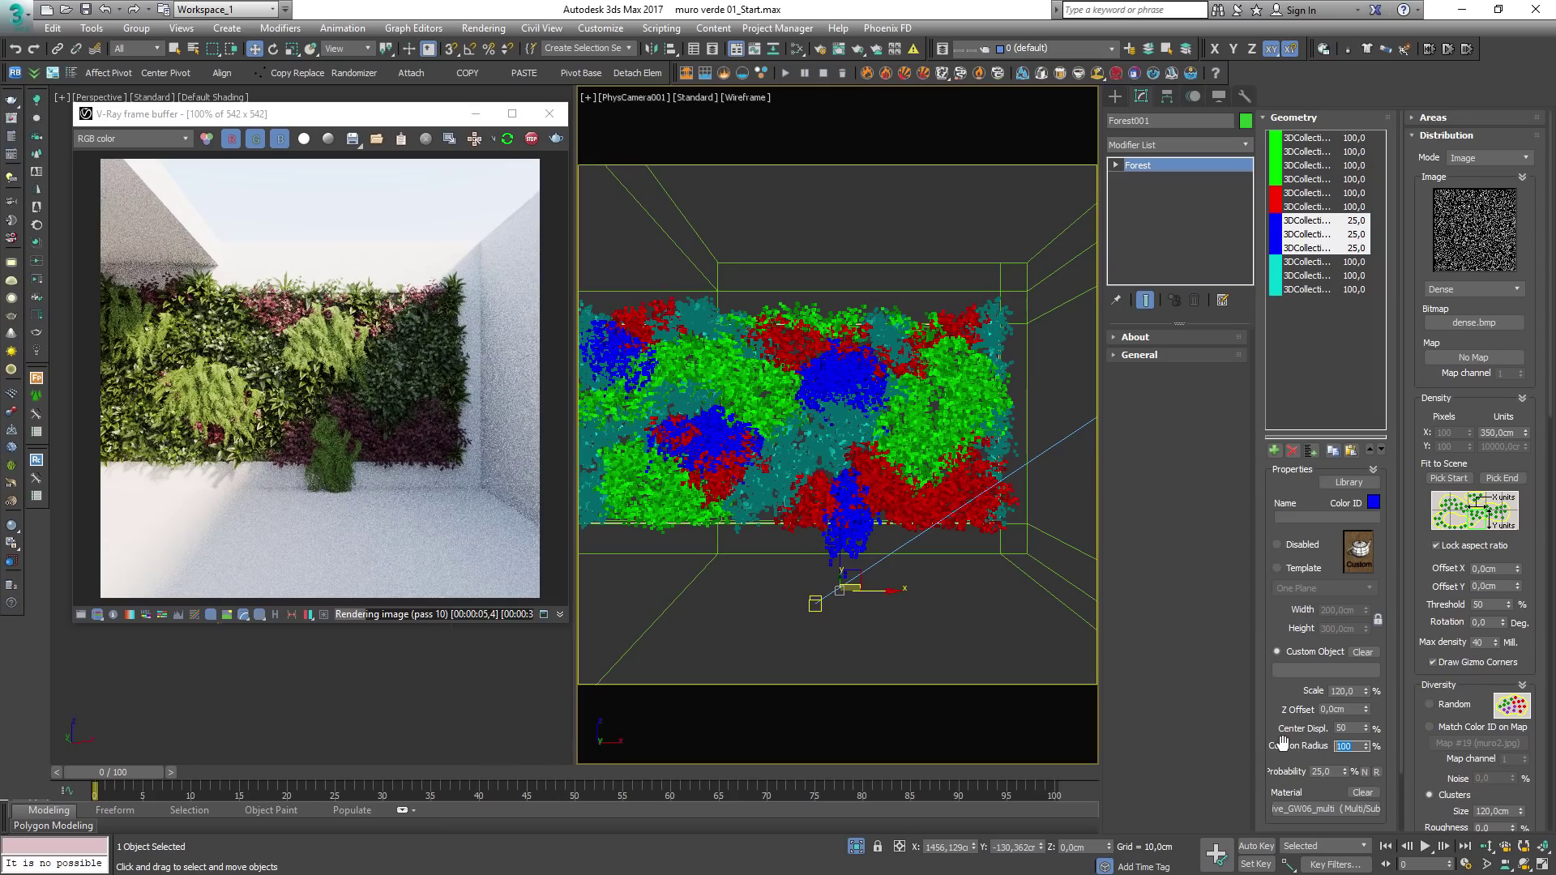
type("150")
key("Return")
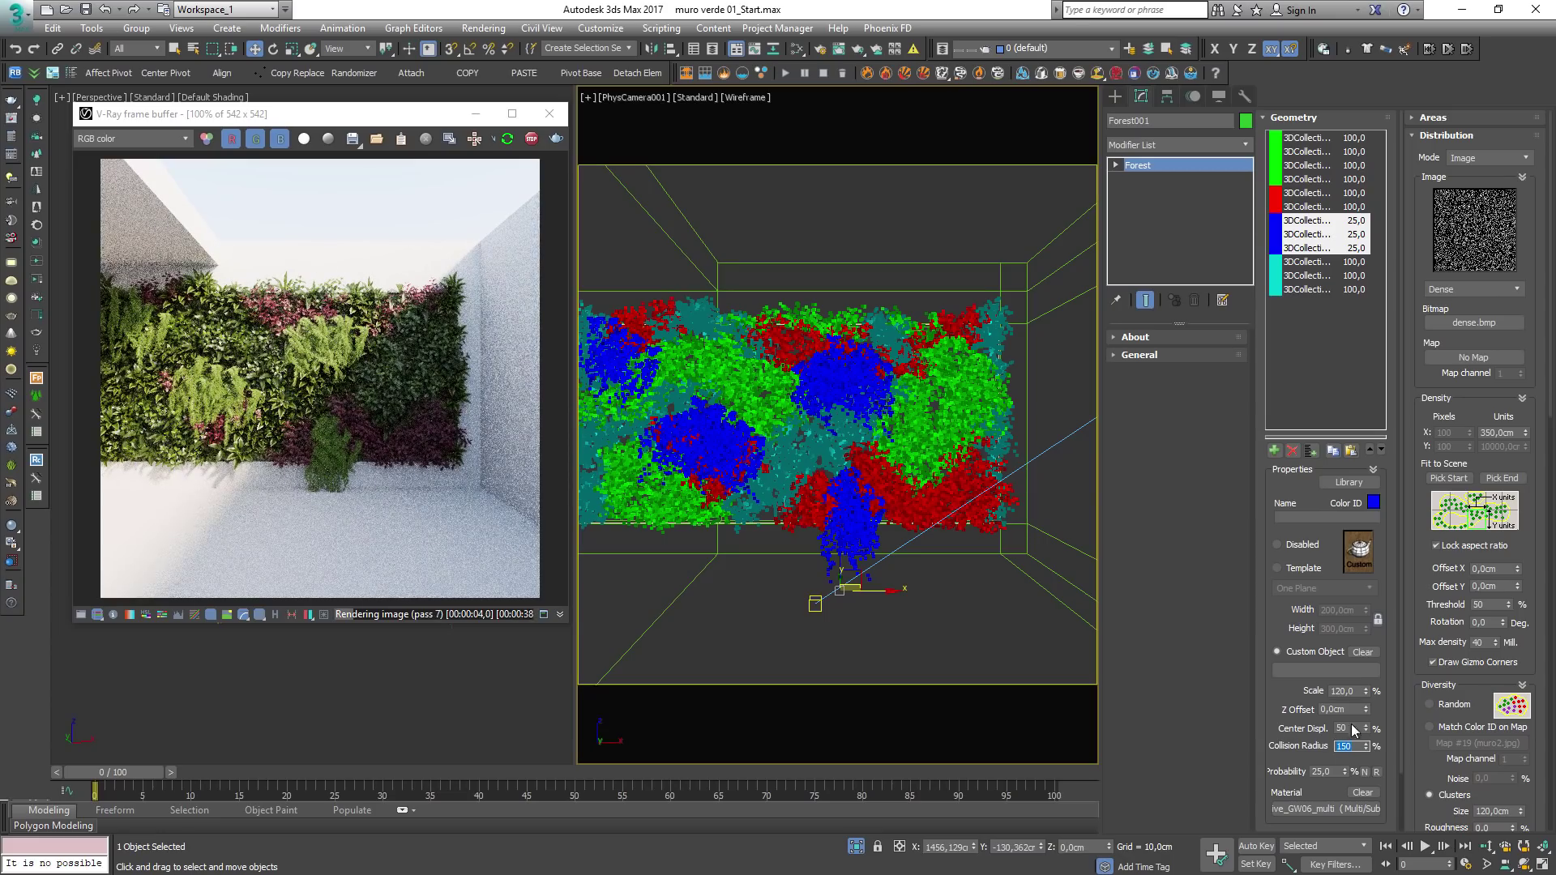
left_click_drag(1331, 773, 1252, 768)
type("15")
key("Return")
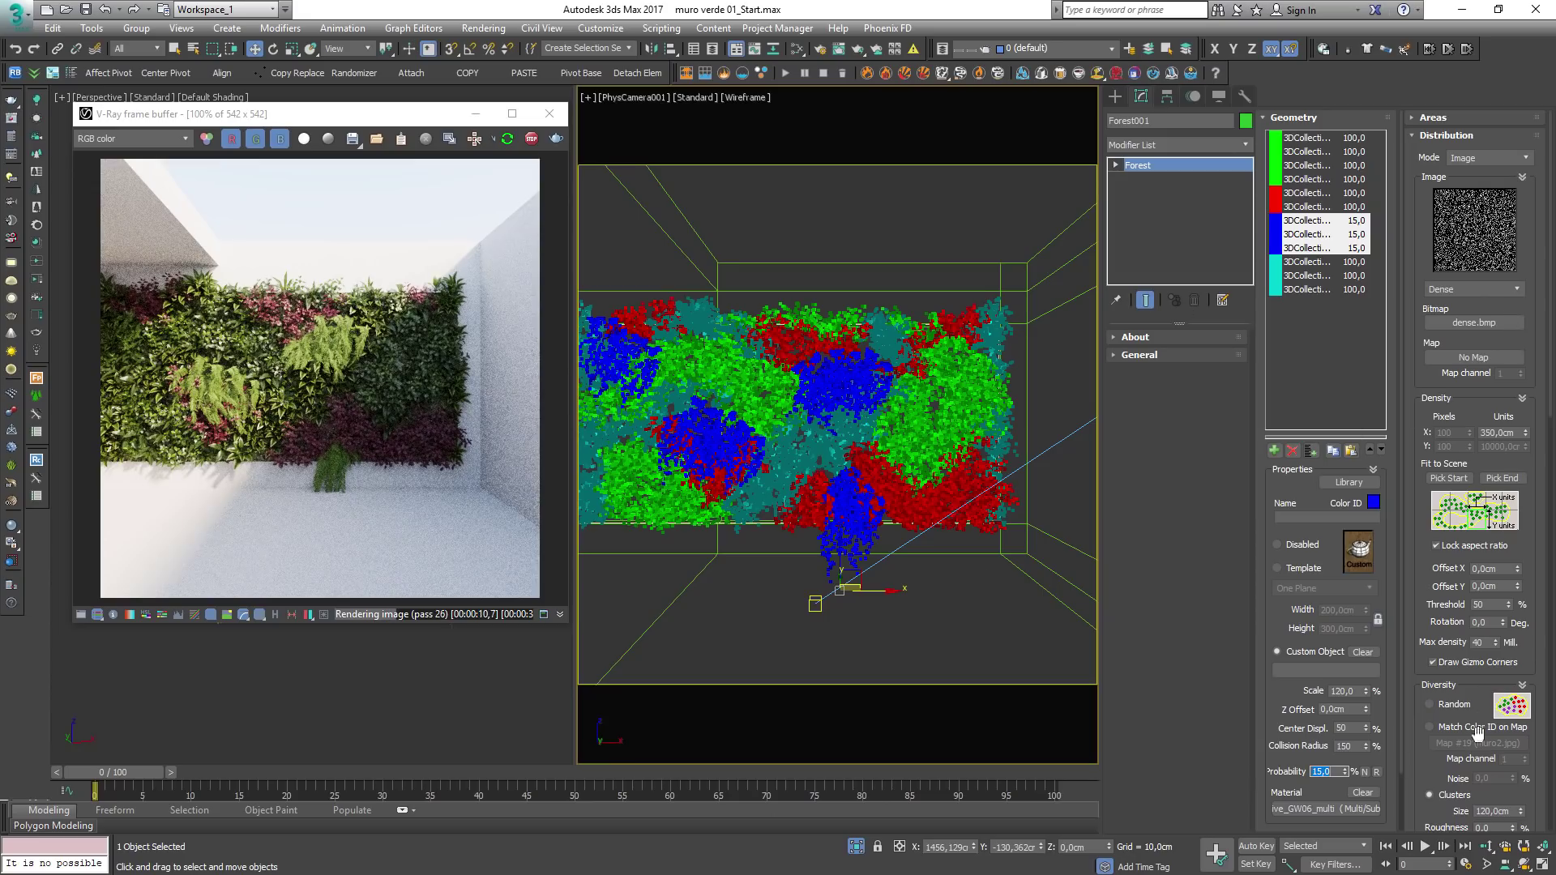
Step: Vary the cluster layout by raising the Forest's random seed to 123459
left_click(1117, 356)
left_click(1217, 460)
left_click(1218, 460)
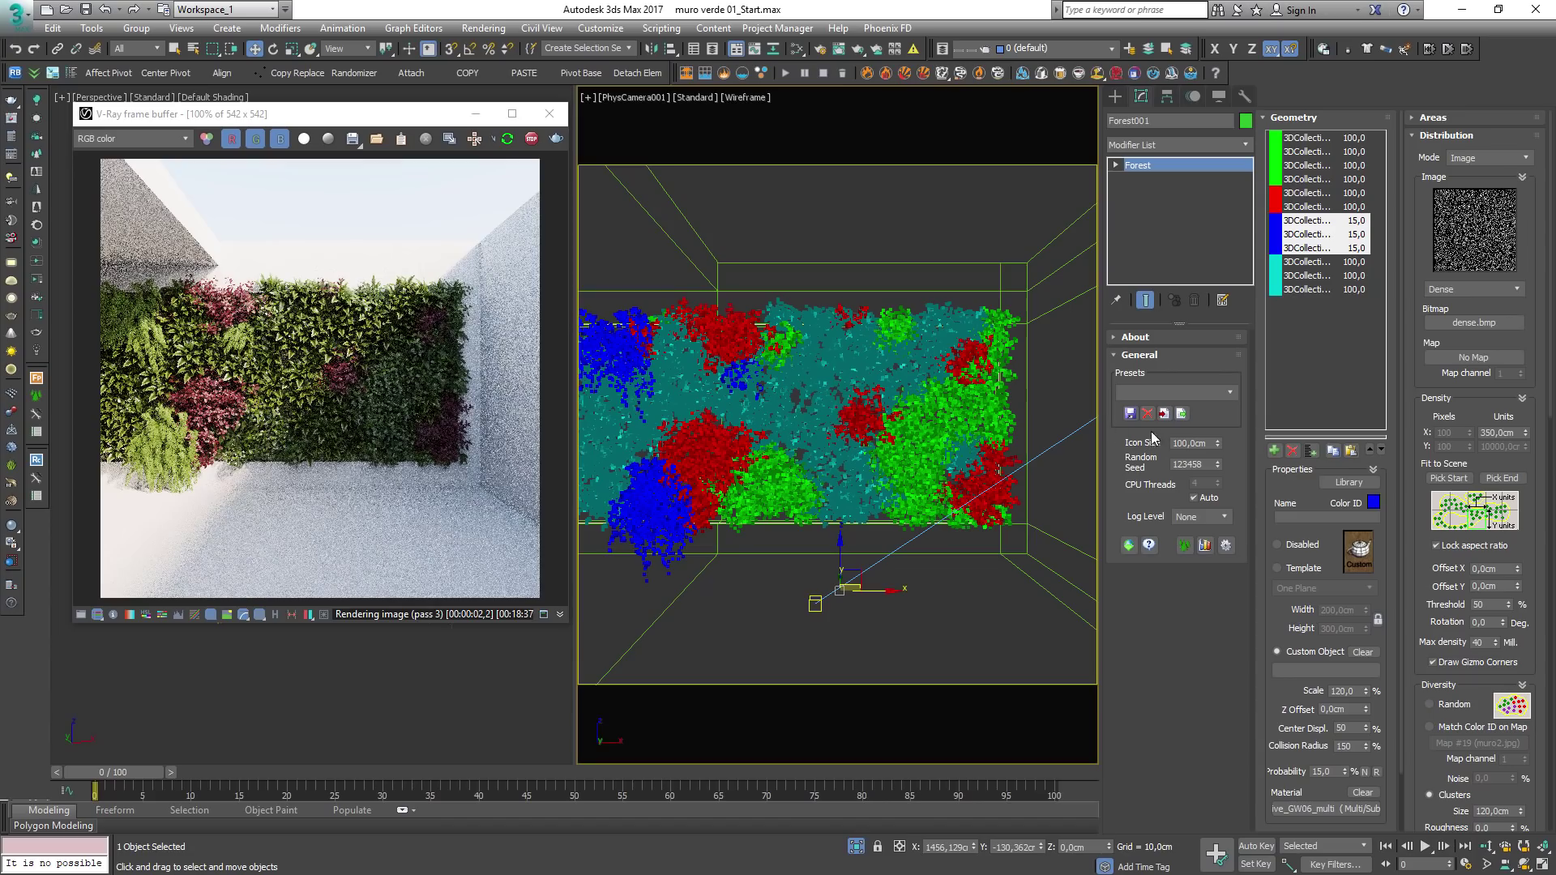
left_click(1218, 461)
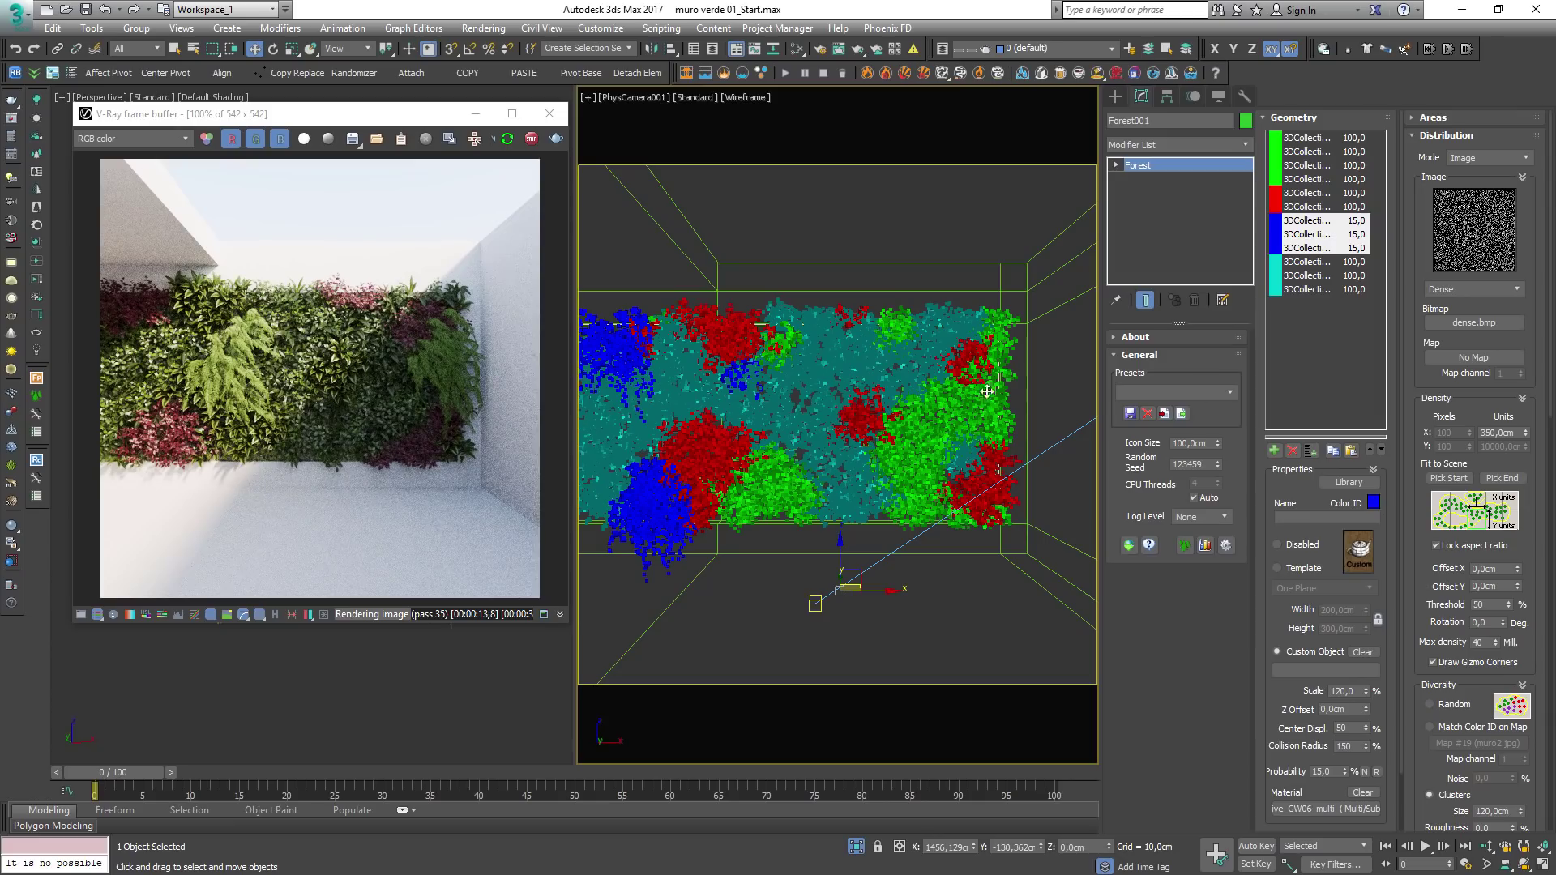
Step: Add the plants of the "plantas grandes 02" selection set to the Forest geometry list
left_click(1292, 338)
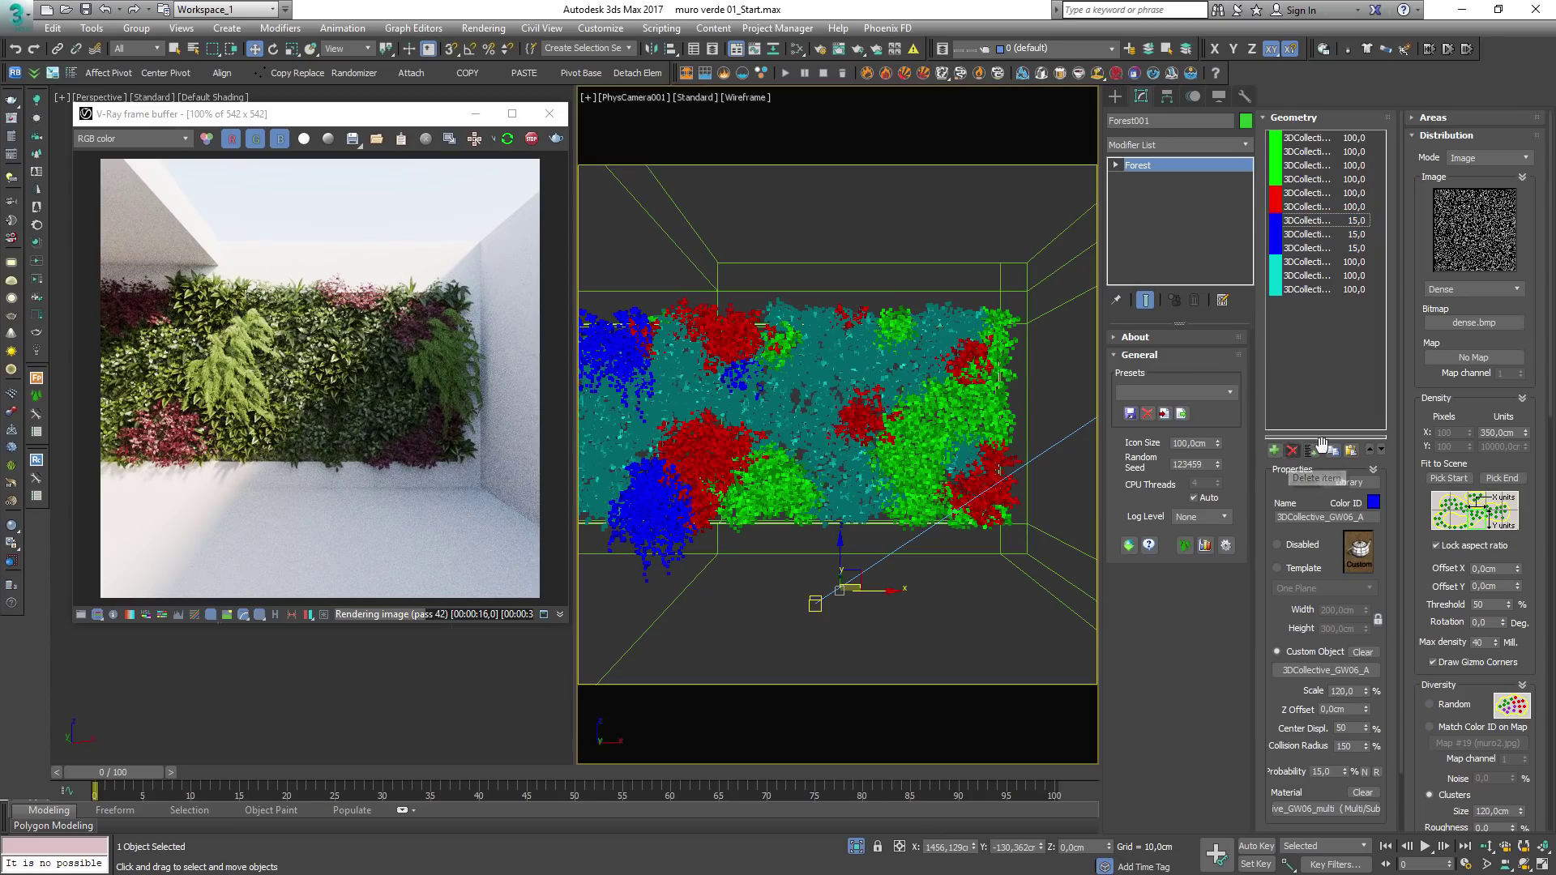
left_click(1301, 452)
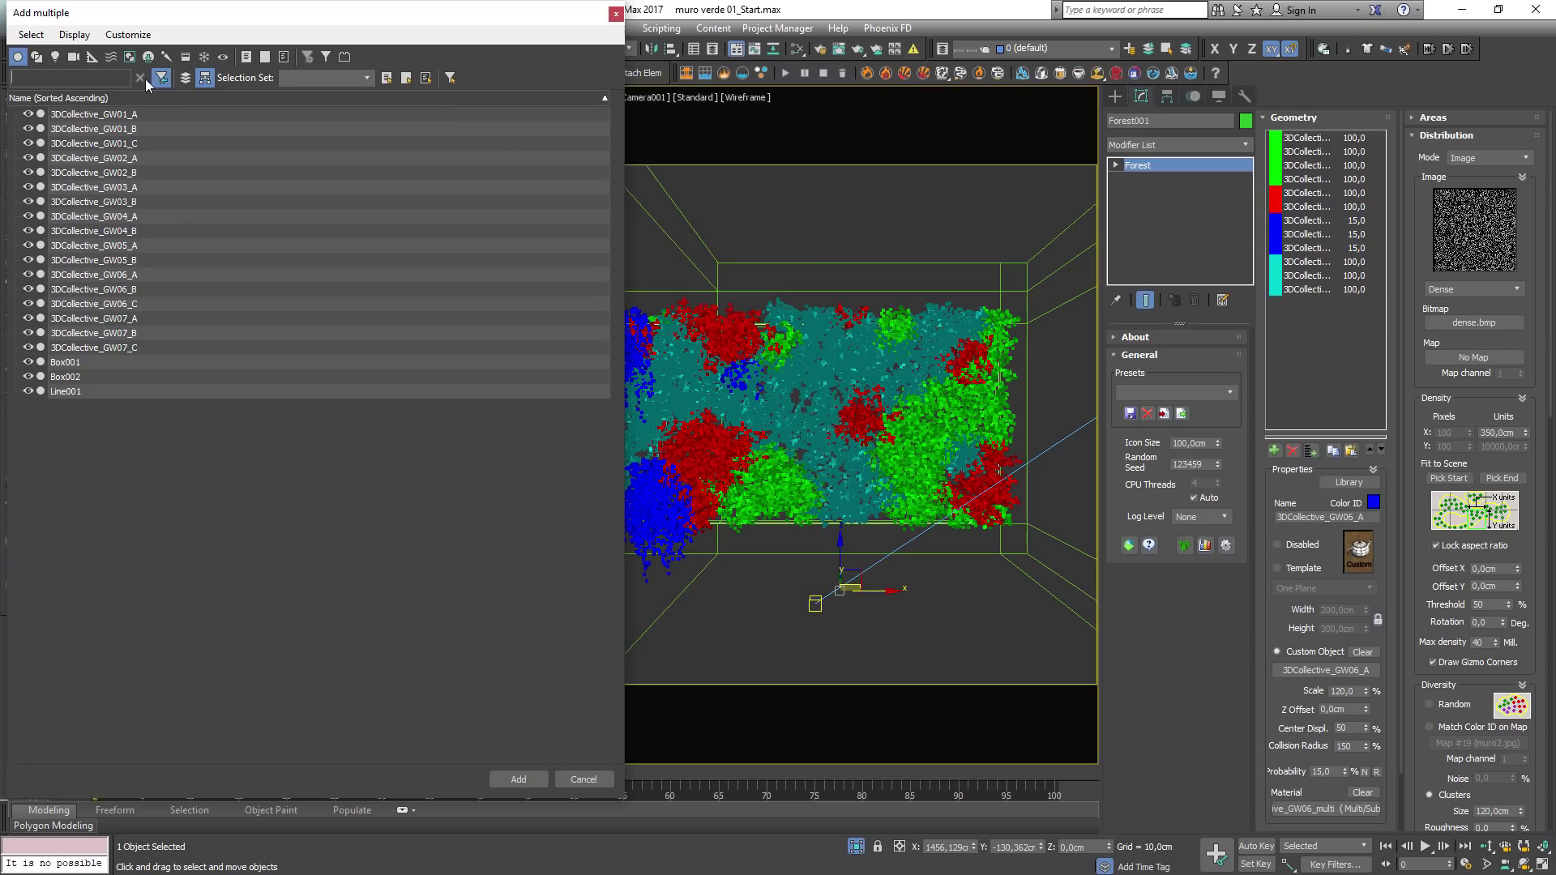
left_click(365, 78)
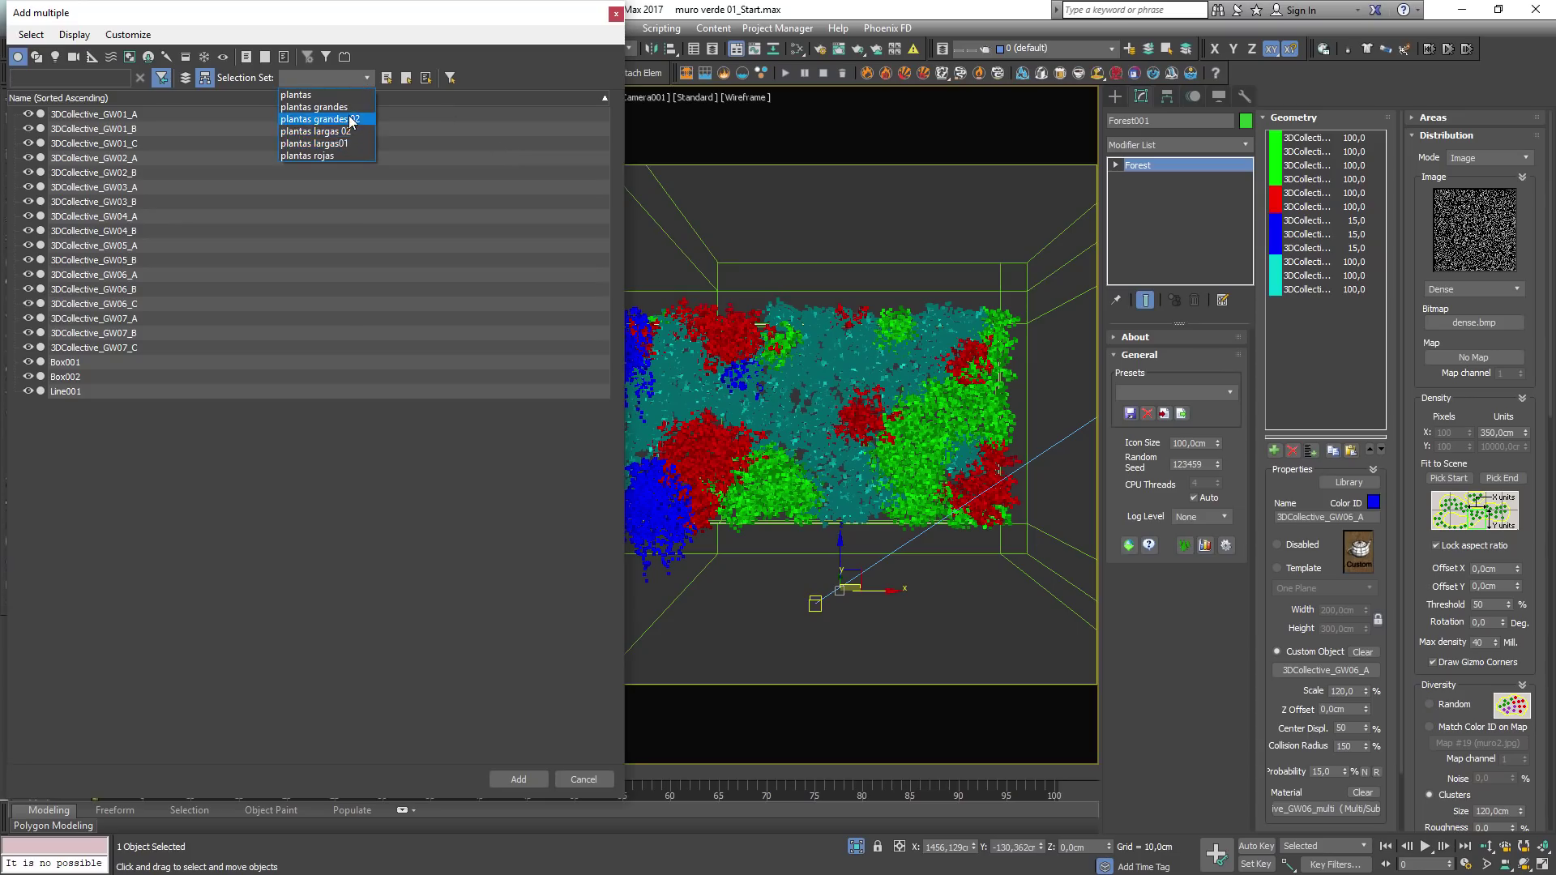
left_click(320, 119)
left_click(523, 779)
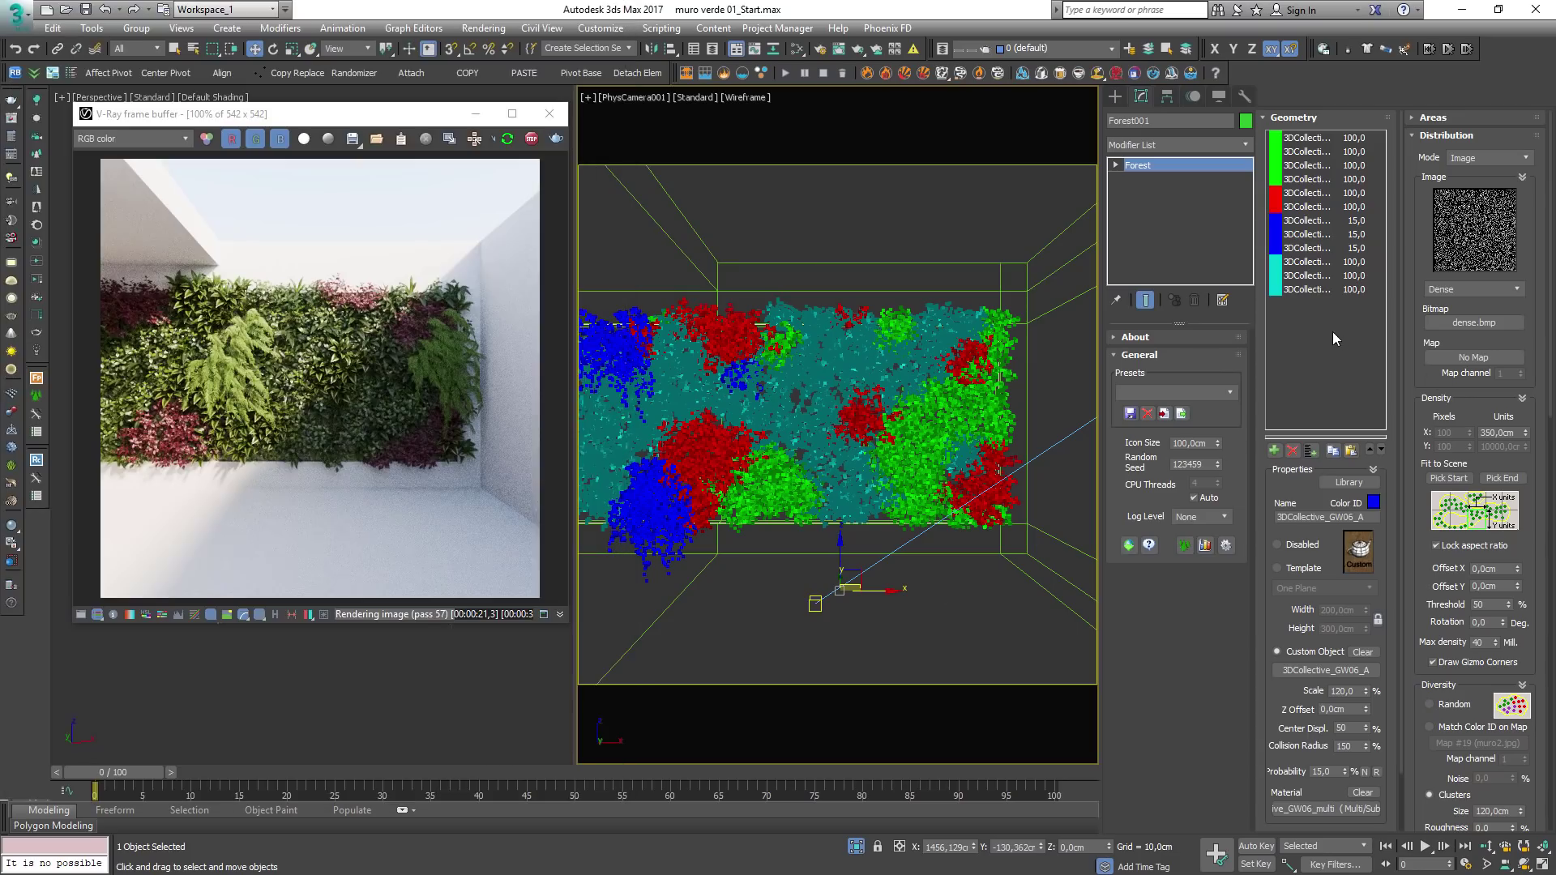
Step: Give the three newly added large-plant entries a shared orange colour ID and set their probability to 50%
left_click_drag(1307, 302, 1311, 333)
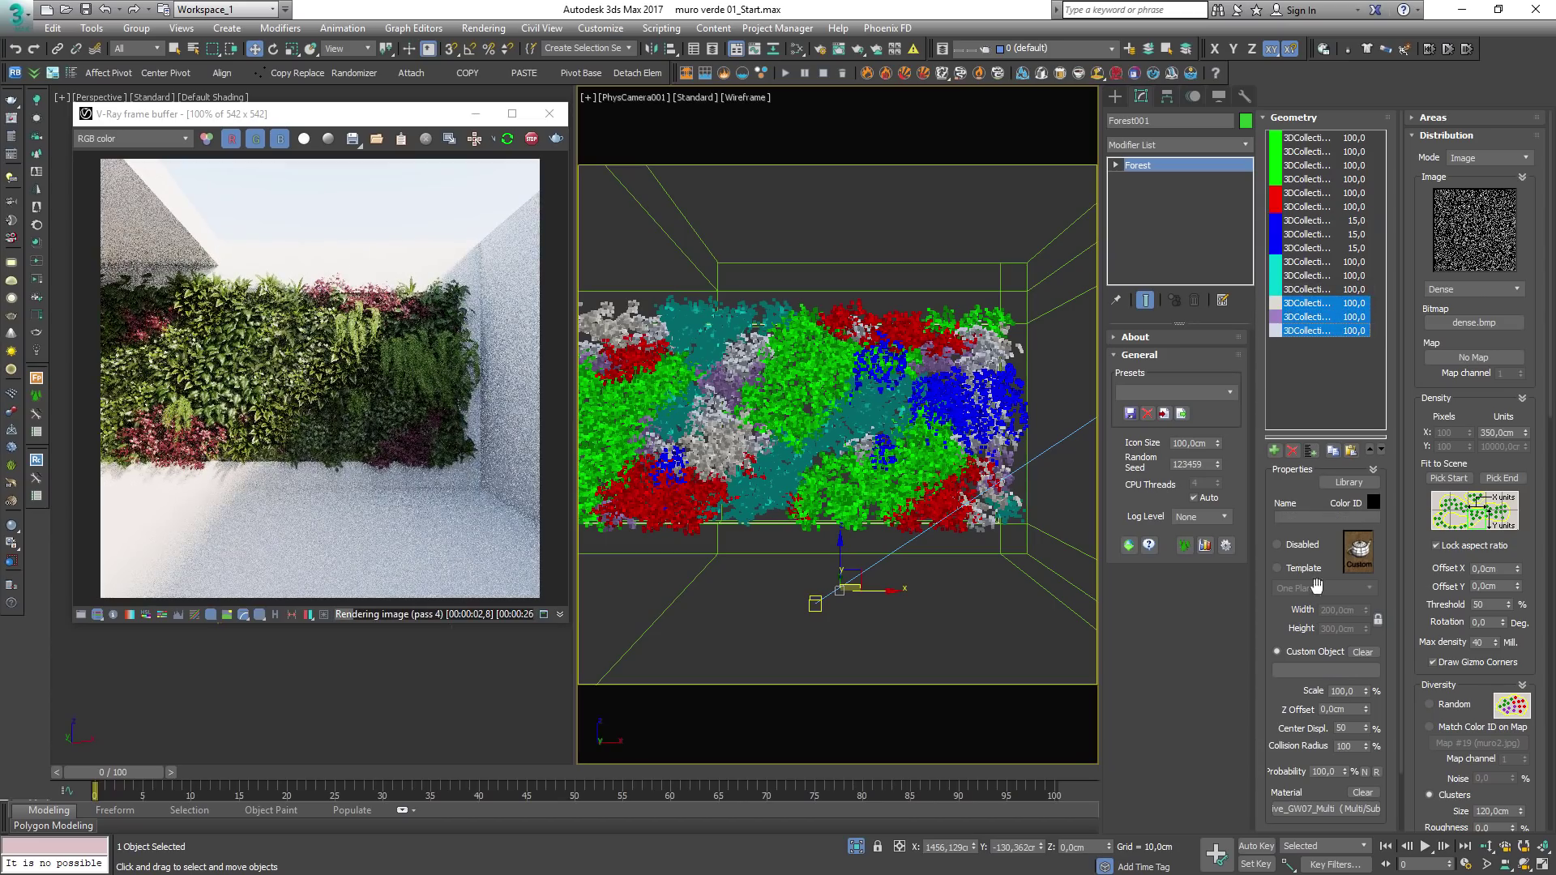
left_click(1373, 502)
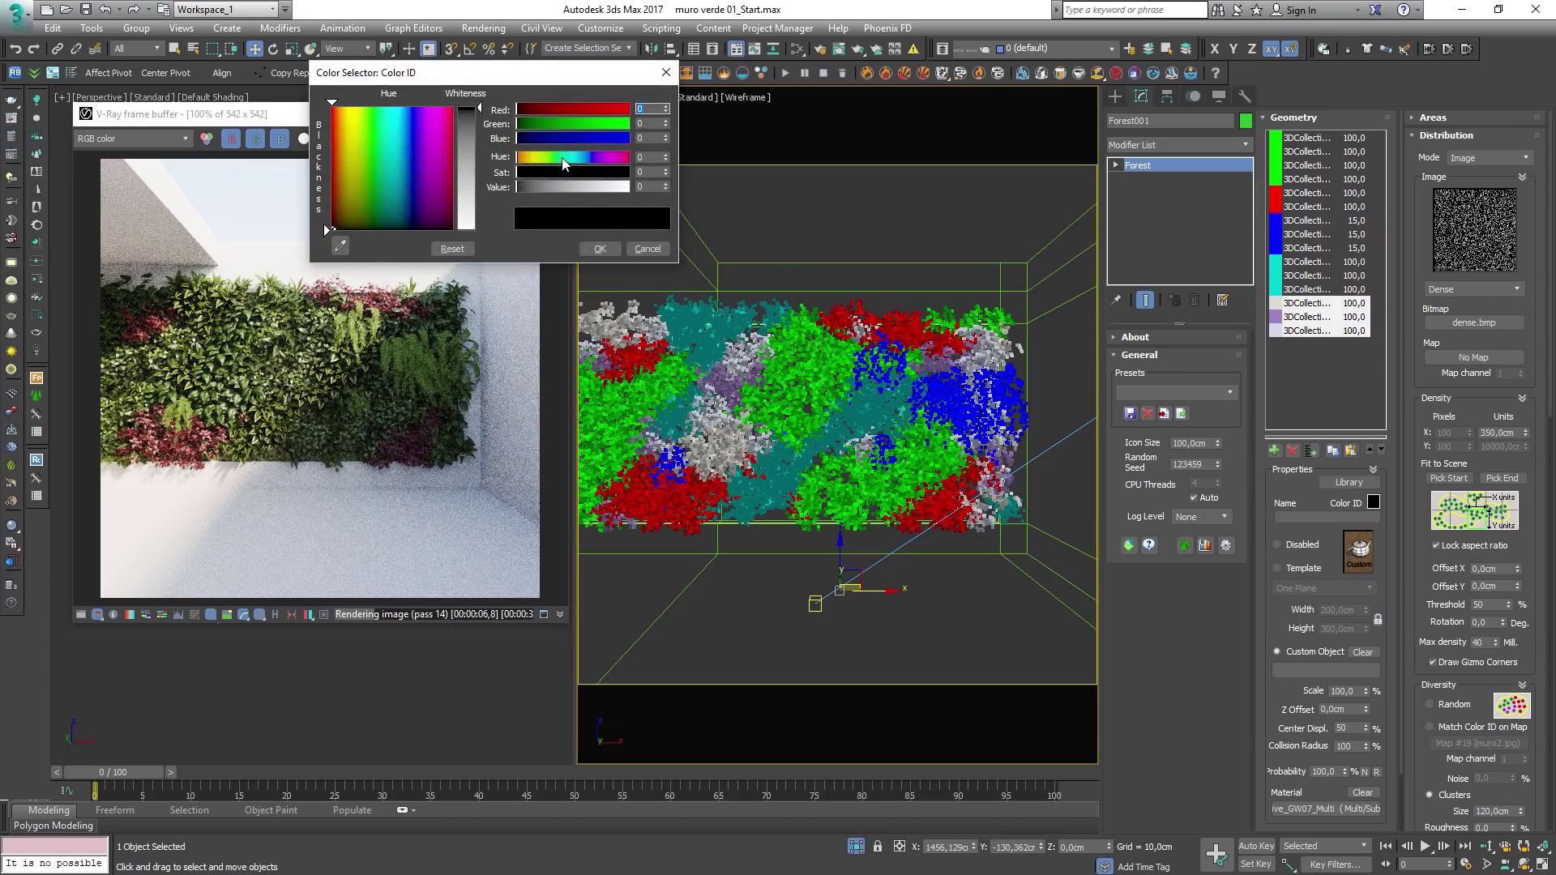
left_click(523, 158)
left_click(340, 107)
left_click(599, 249)
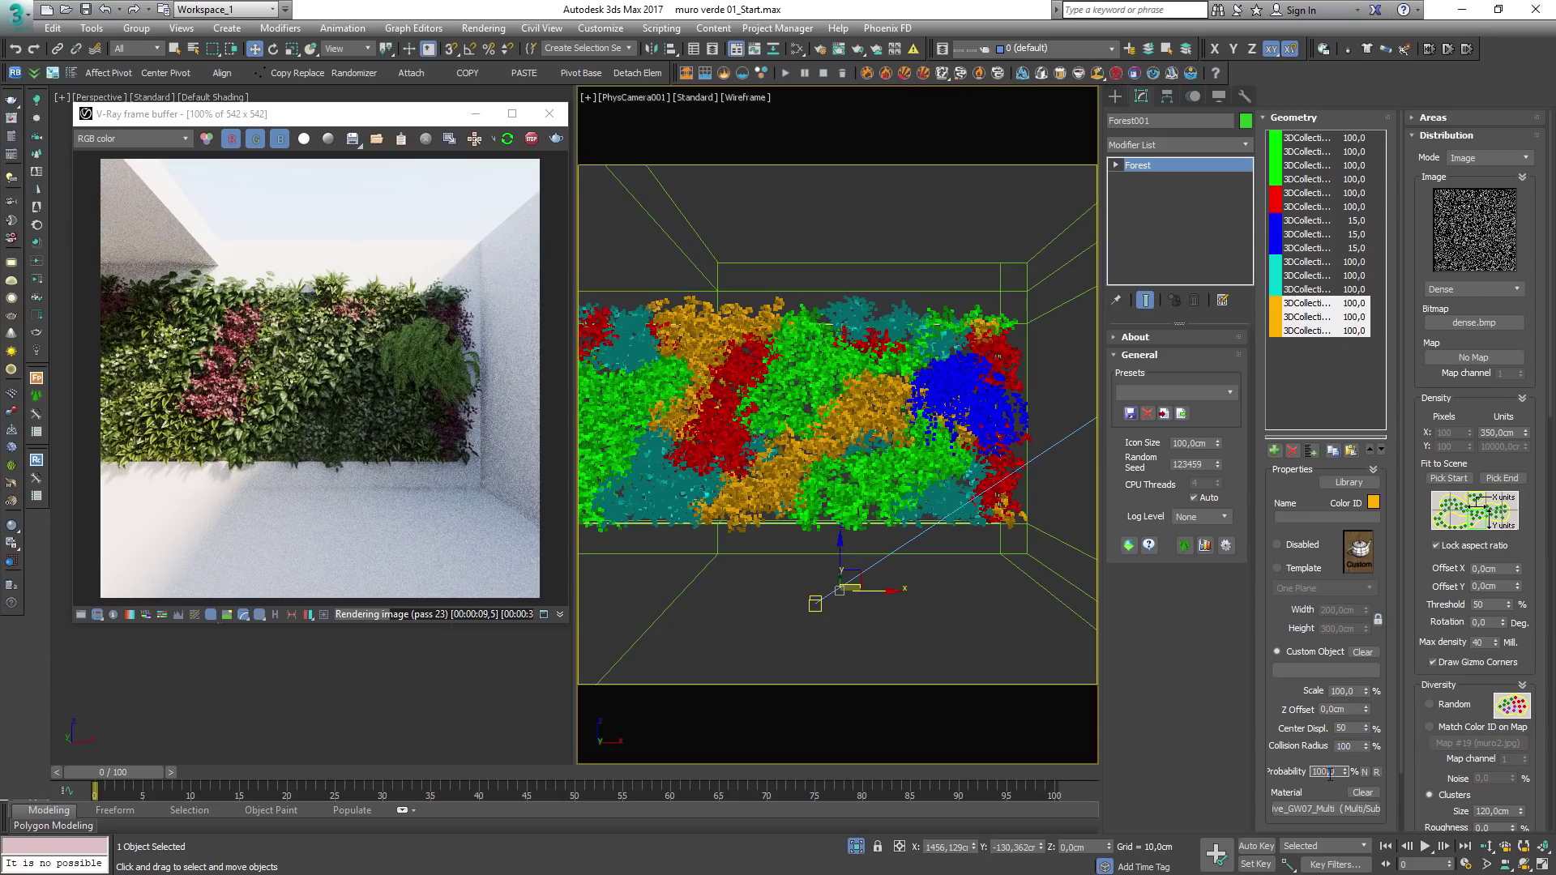
type("50")
key("Return")
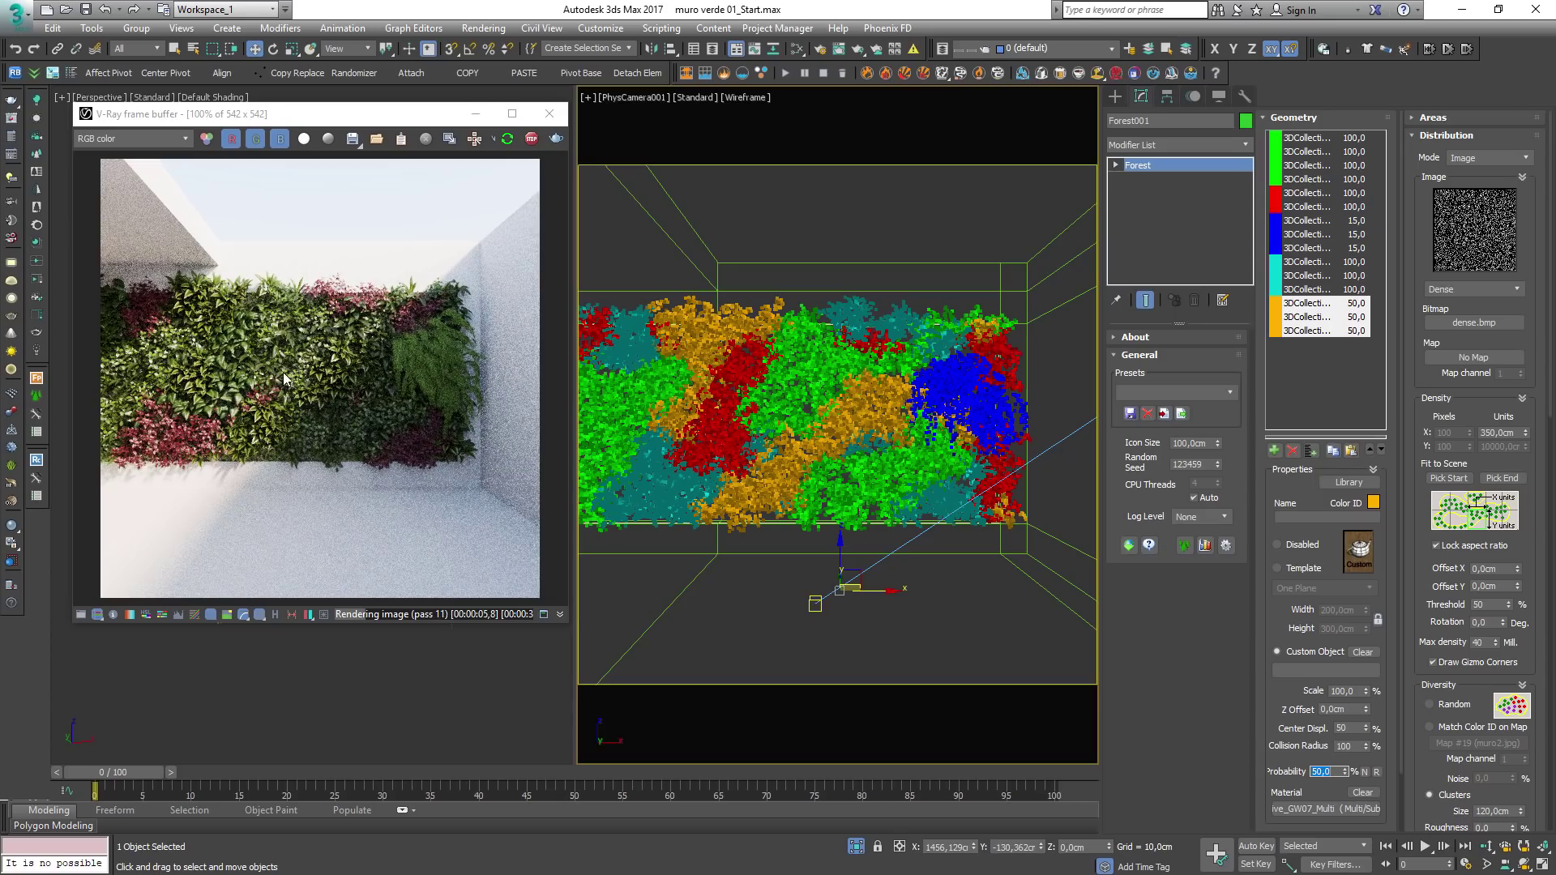
Step: Stop the interactive V-Ray render and close the frame buffer
left_click_drag(271, 122, 811, 132)
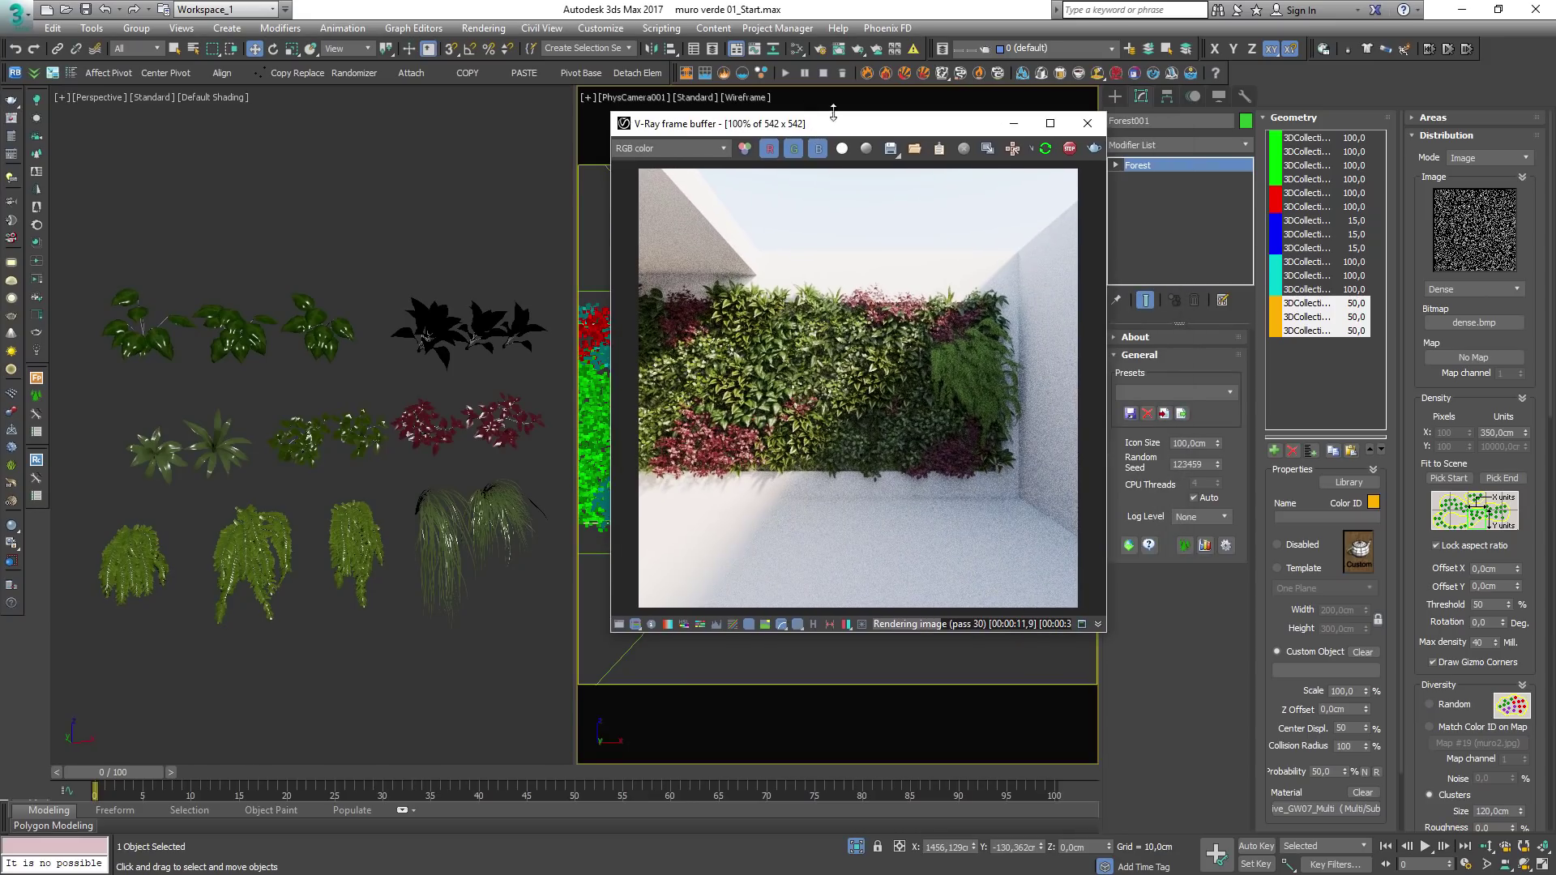
left_click_drag(784, 128, 868, 118)
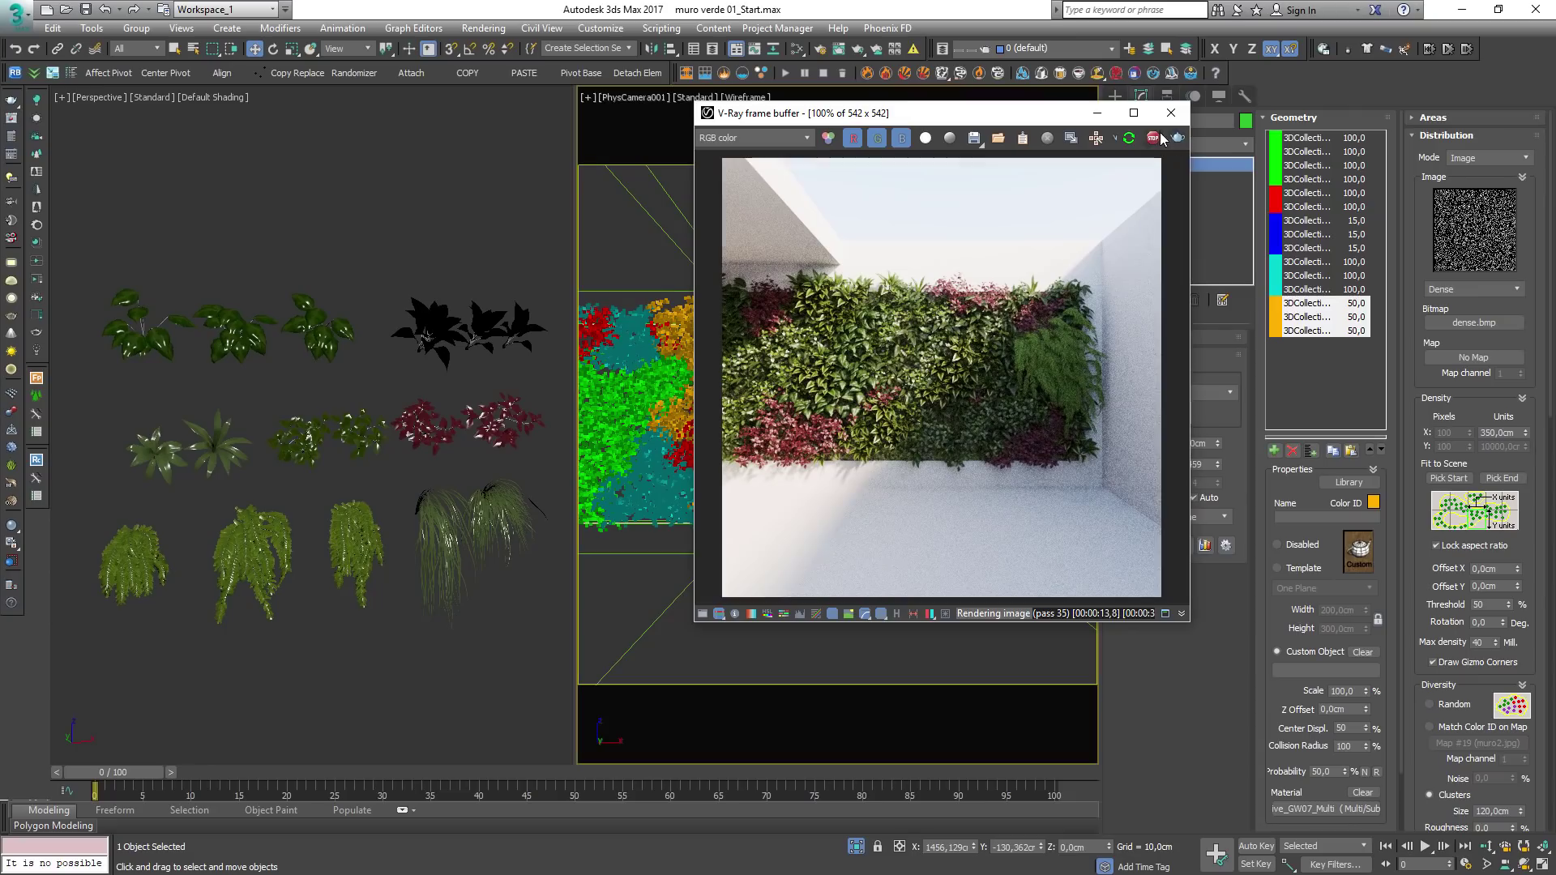
left_click(1153, 138)
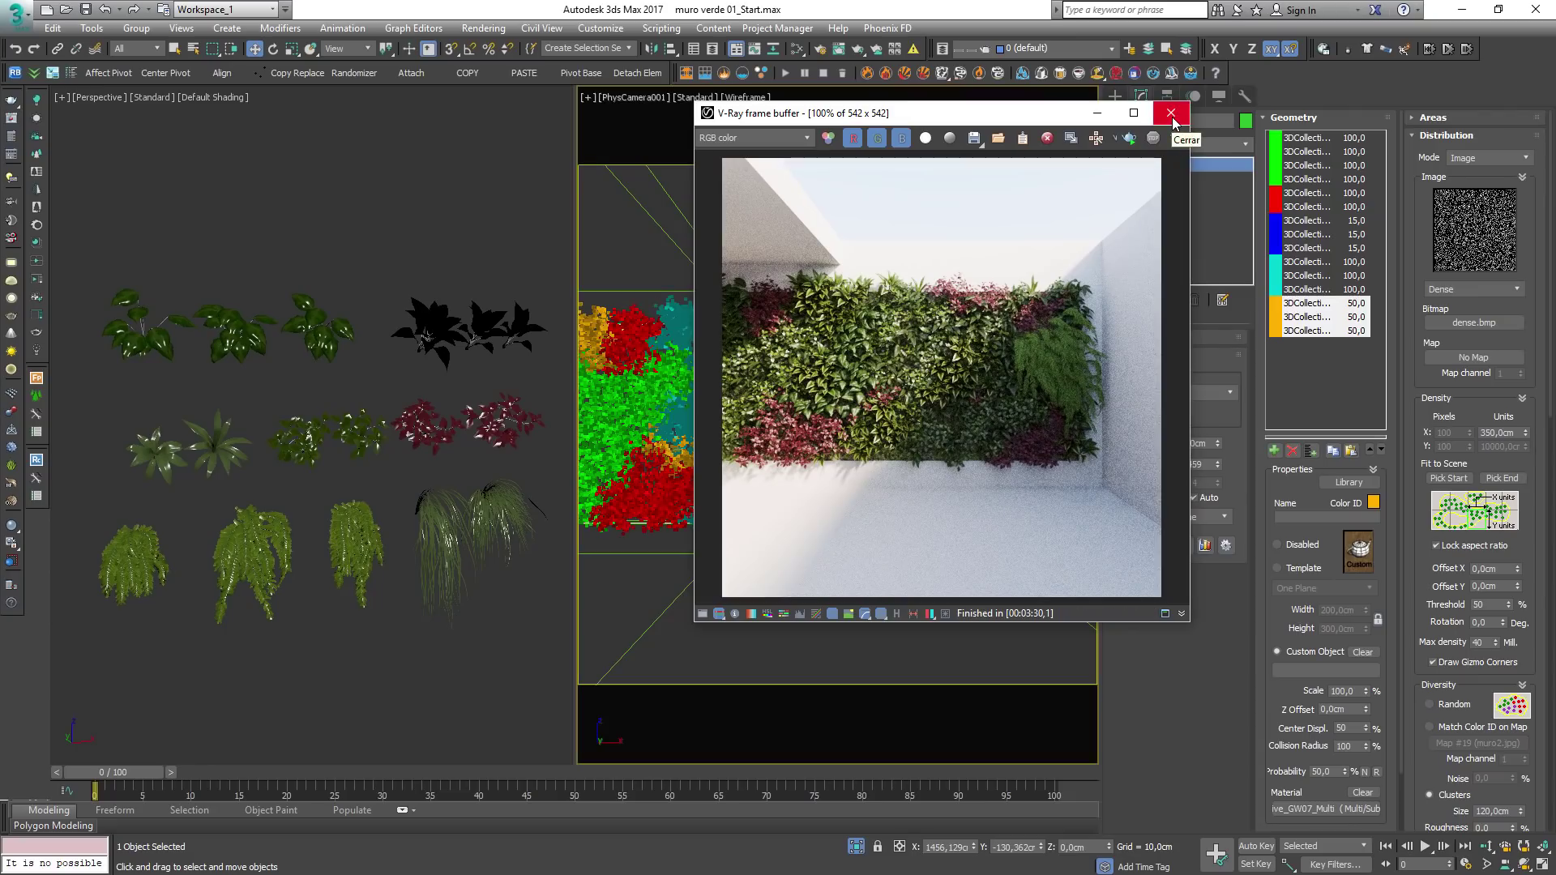
left_click(1171, 114)
Step: Switch the perspective viewport to a wireframe top view and copy the physical camera closer to the wall's left half
left_click(496, 219)
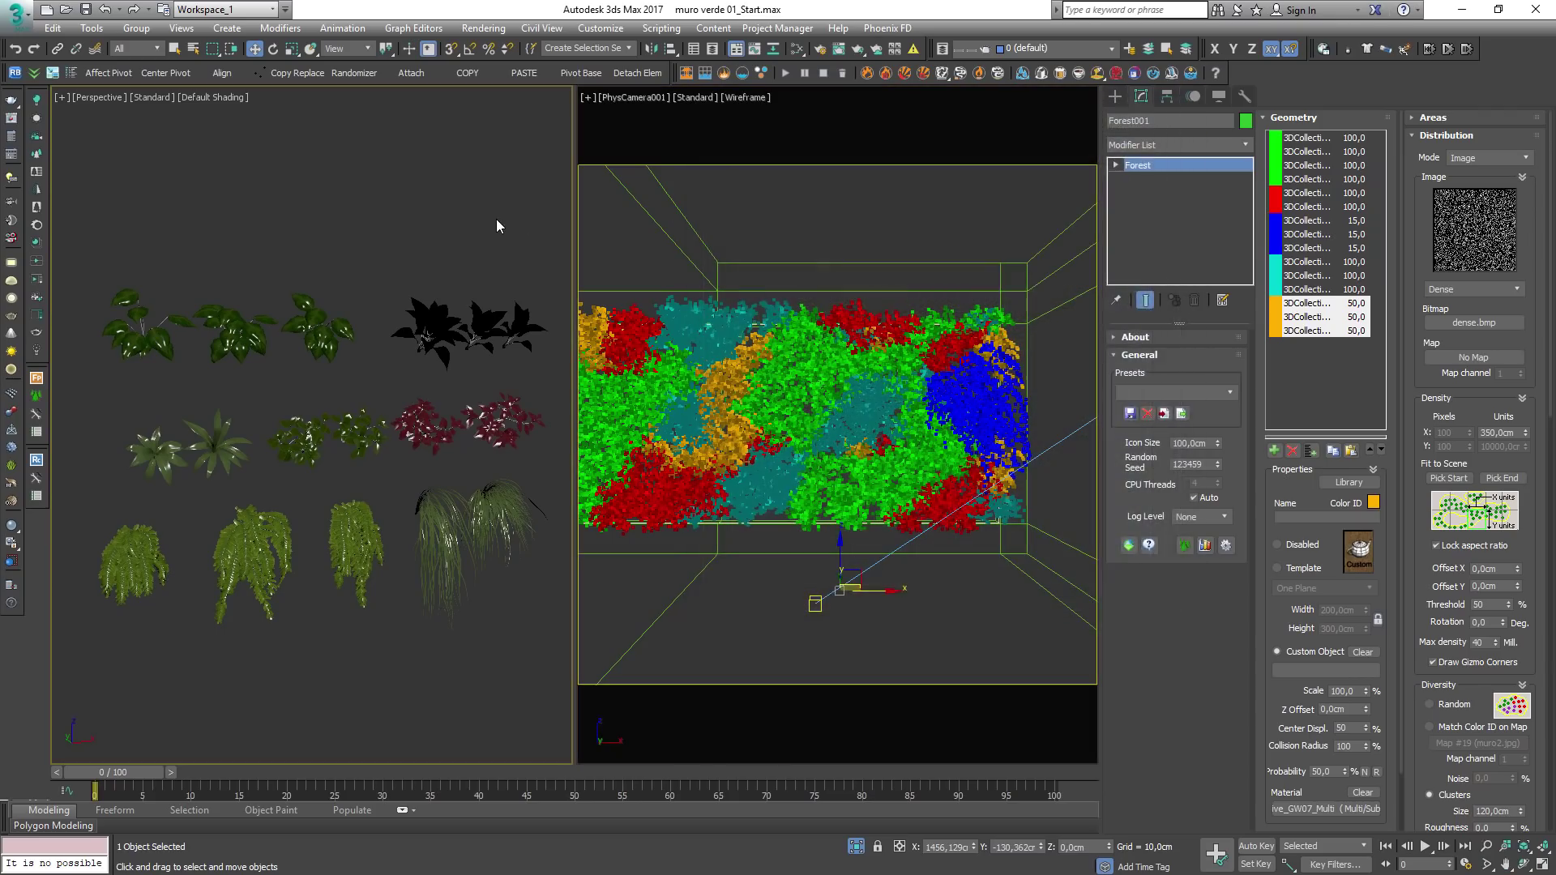
key("t")
scroll(210, 399, "up", 8)
key("F3")
left_click(318, 410)
middle_click_drag(320, 414, 381, 470)
left_click_drag(380, 470, 225, 371, "shift")
left_click(780, 514)
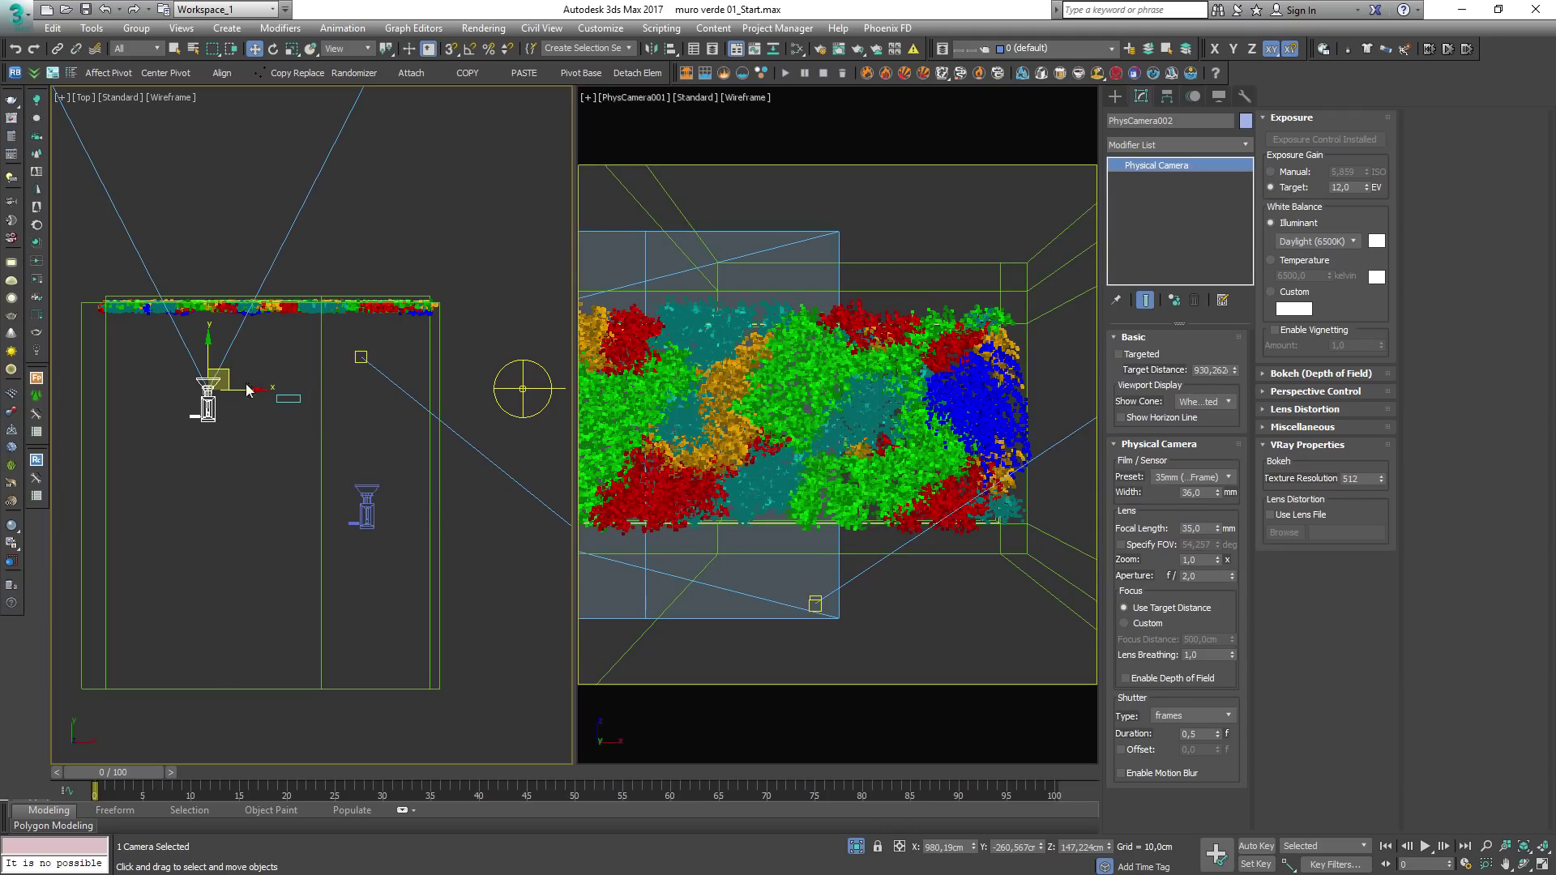
Step: Rotate the copied camera so it looks obliquely along the green wall and set its focal length to 80 mm
key("e")
left_click_drag(229, 368, 220, 308)
key("w")
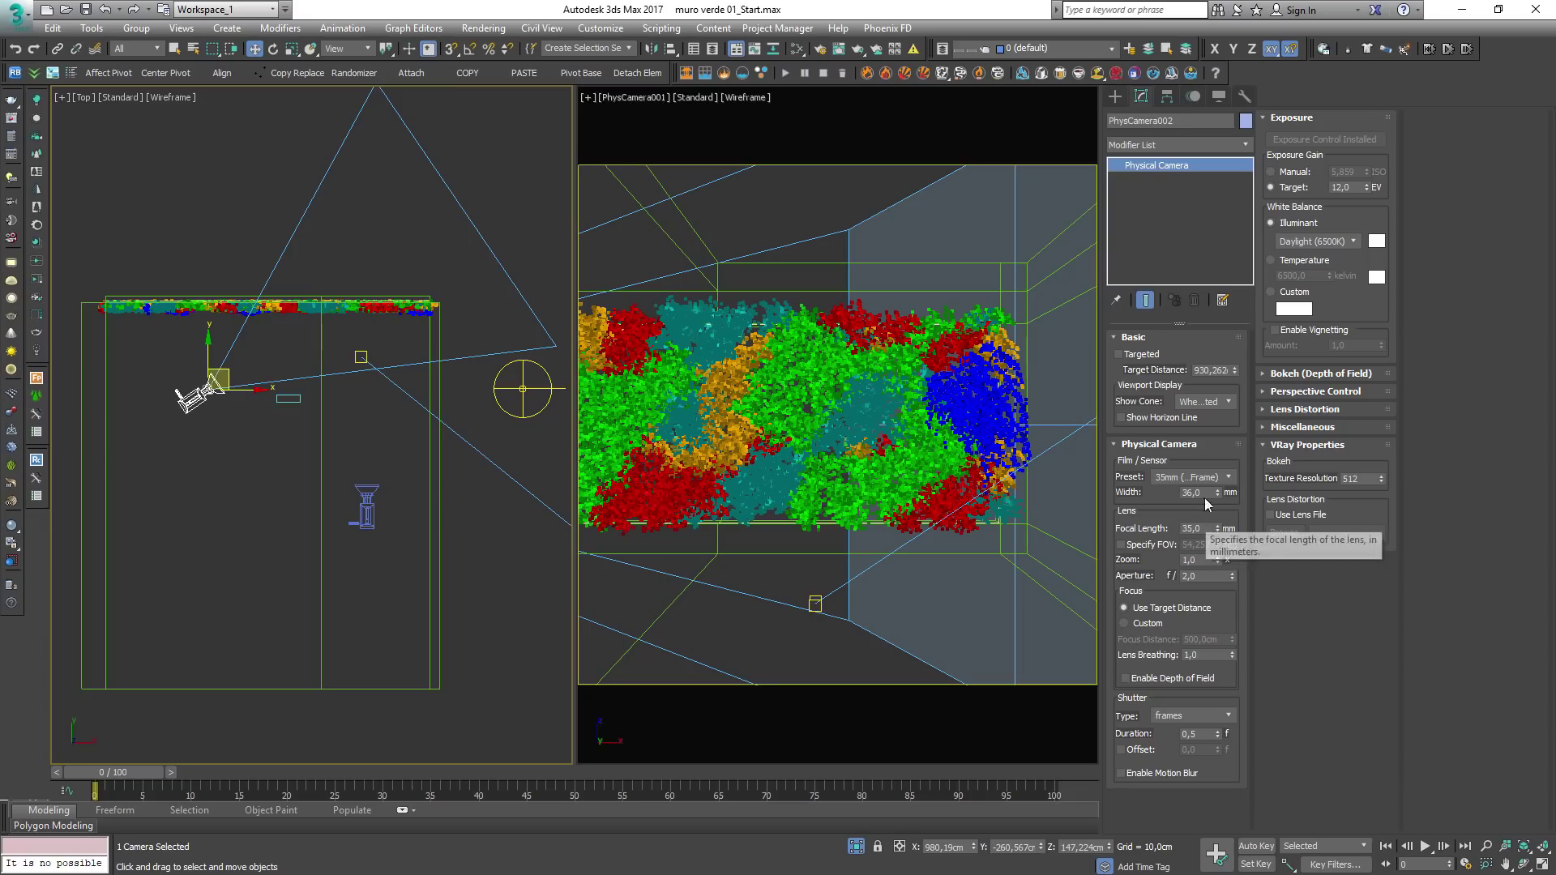
double_click(1197, 528)
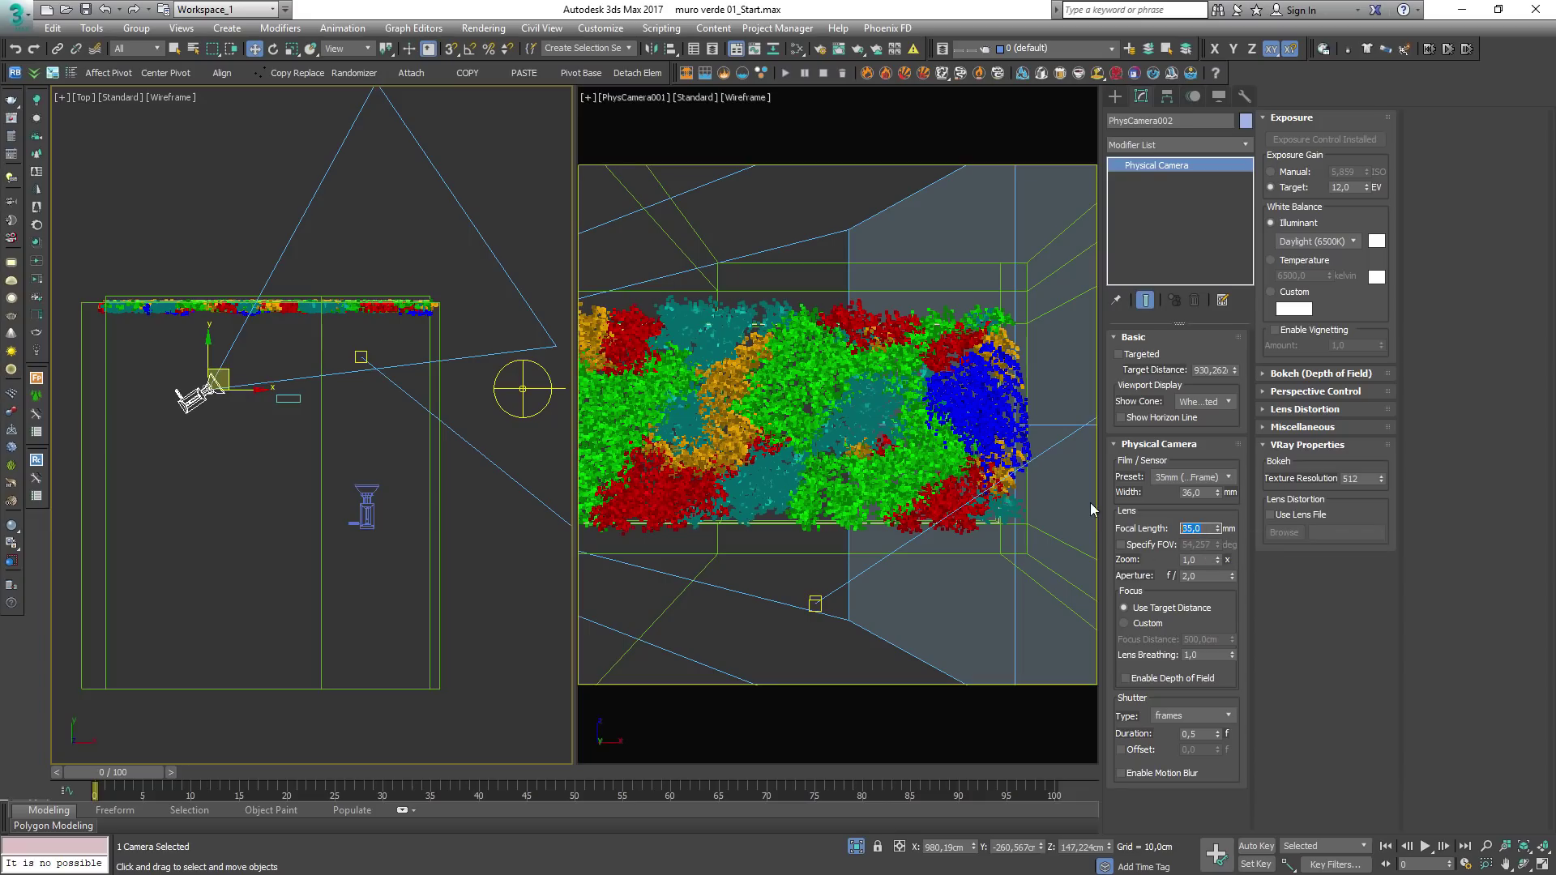
type("80")
key("Return")
Step: Show the copied camera's view with default shading and dolly the camera back from the wall
left_click(816, 221)
double_click(732, 342)
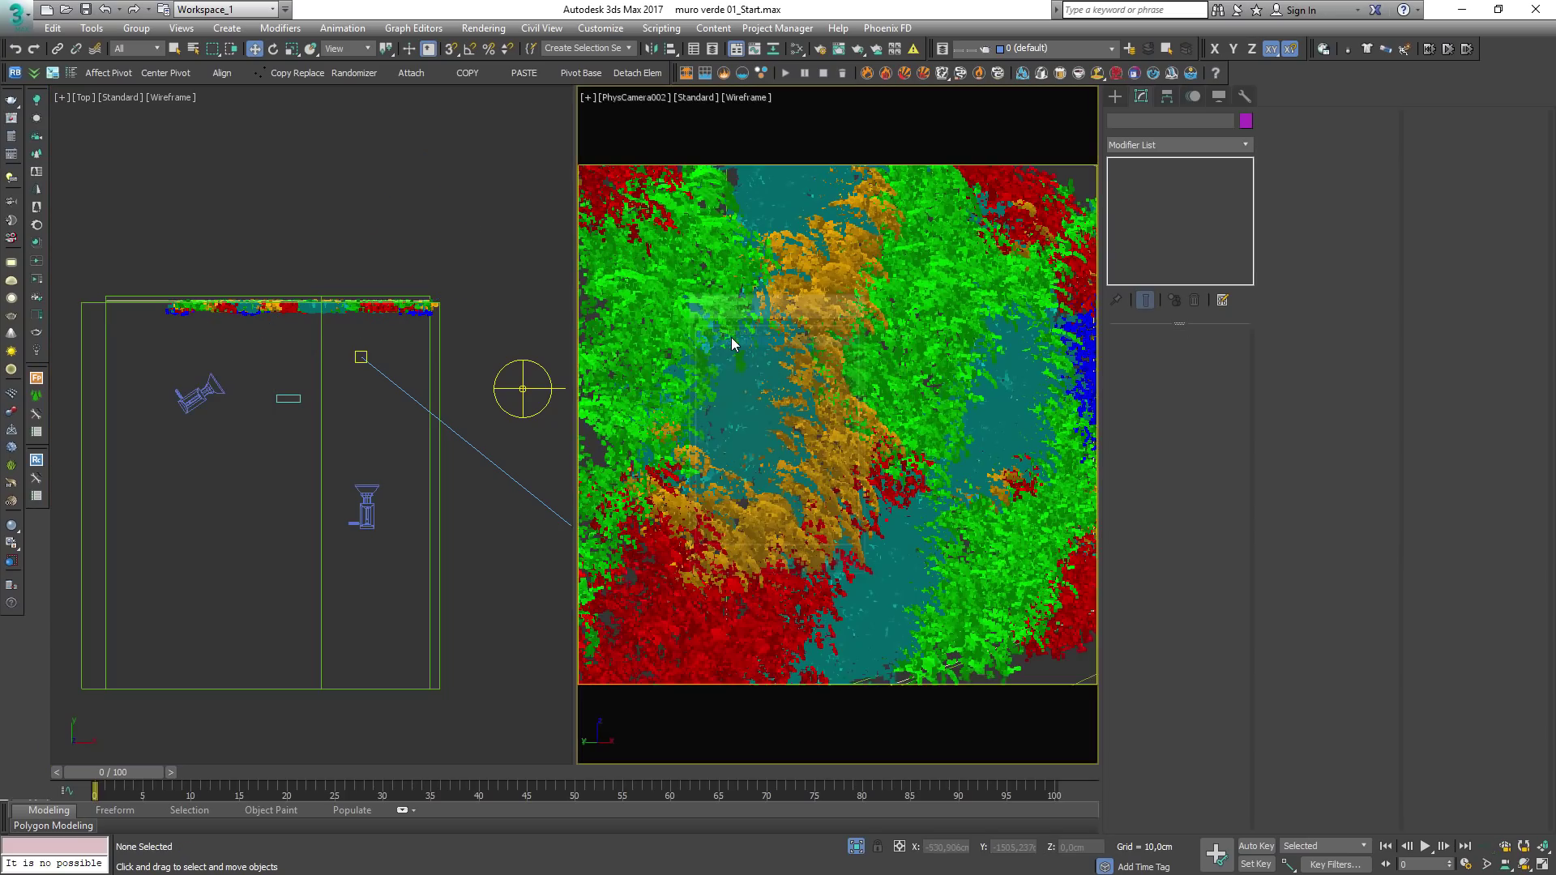
key("F3")
left_click(1486, 846)
left_click_drag(790, 348, 784, 393)
right_click(436, 481)
Step: Set the copied camera's focal length to 60 mm and rotate it slightly to reframe the wall
left_click(159, 422)
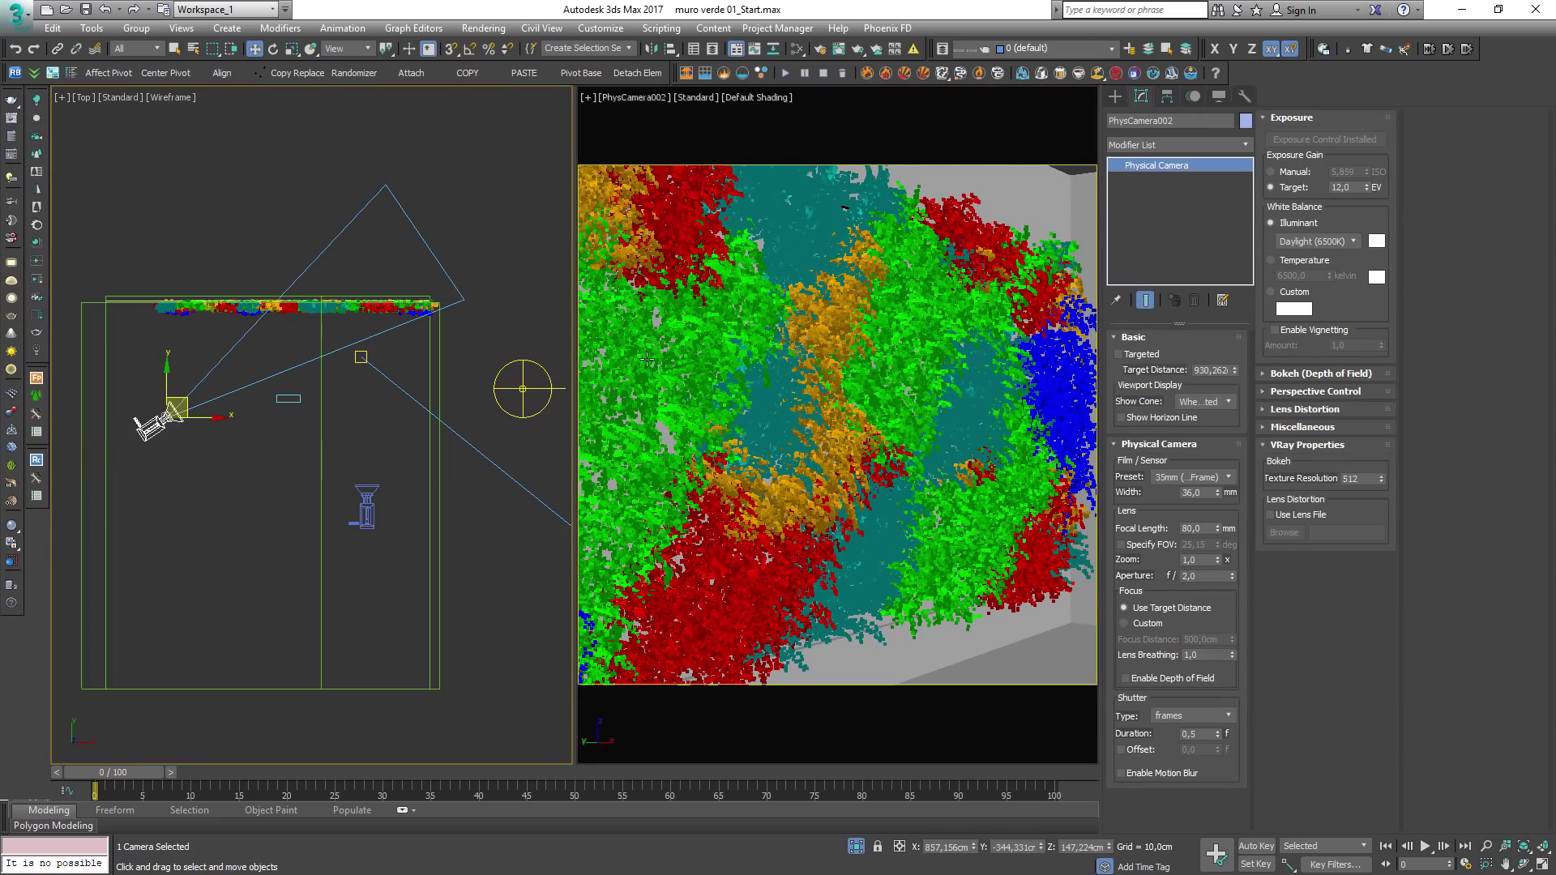
type("60")
key("Return")
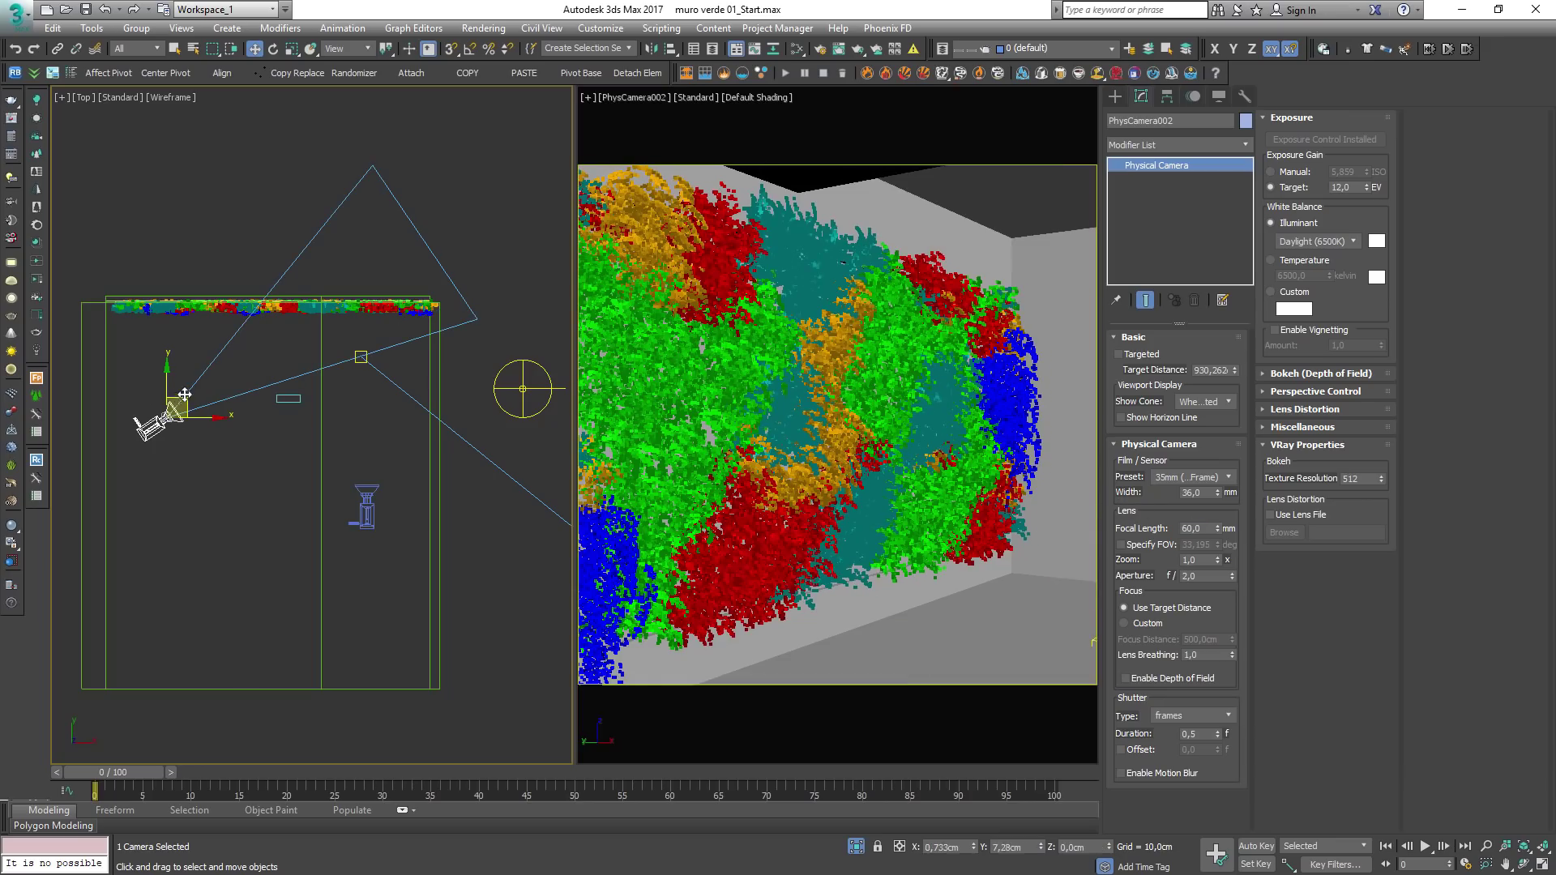
key("e")
left_click_drag(209, 387, 208, 377)
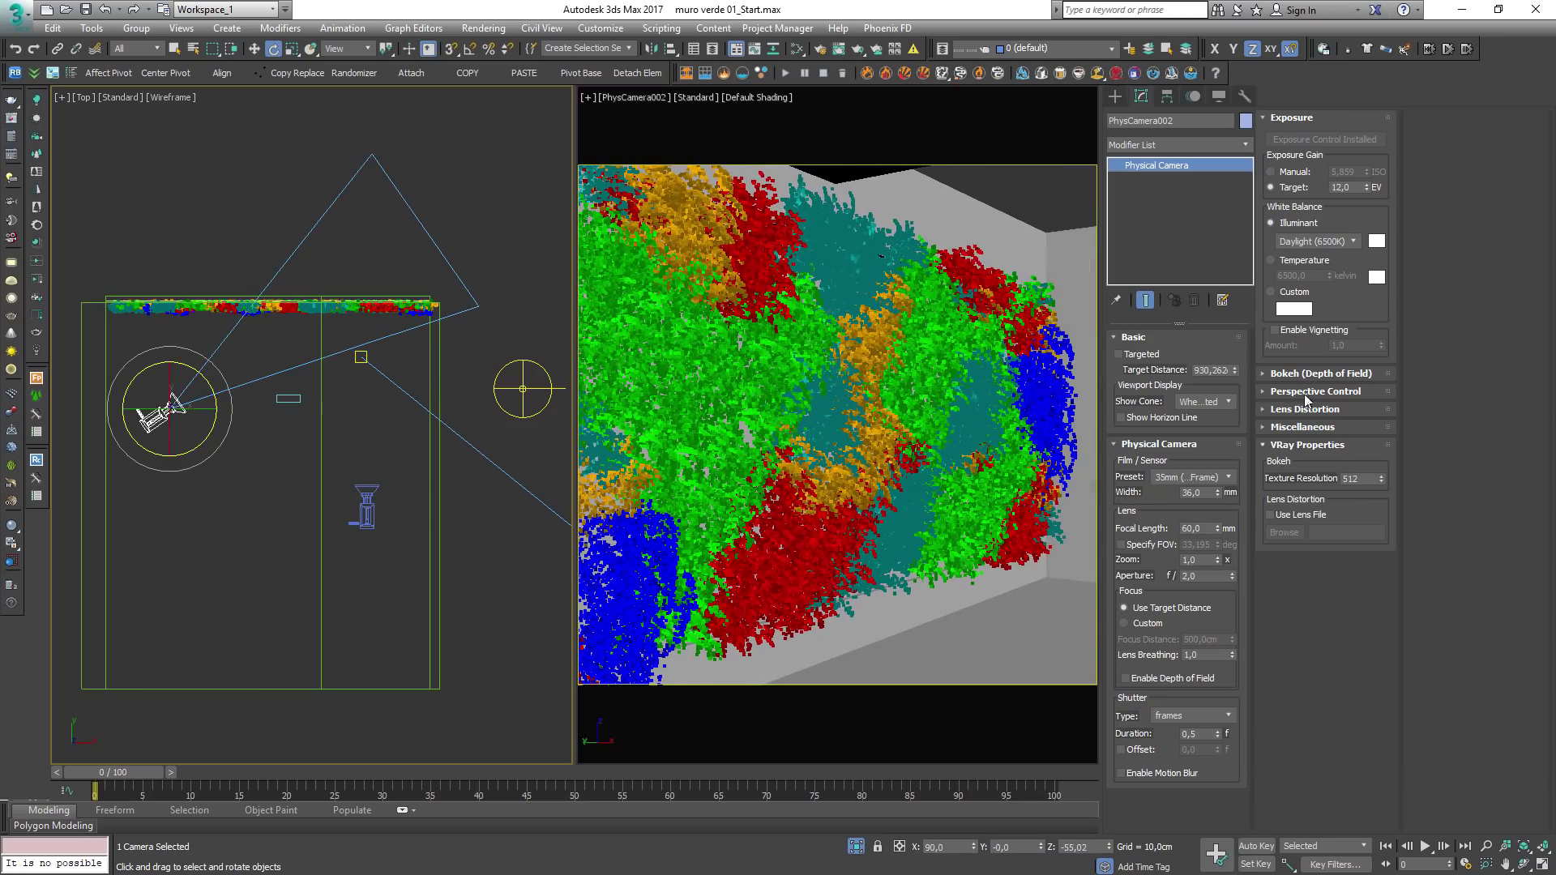
Step: Shorten the camera's target distance to about 521 cm, enable depth of field and set the aperture to f/2.8
left_click_drag(1234, 370, 1230, 405)
left_click(1154, 678)
key("Tab")
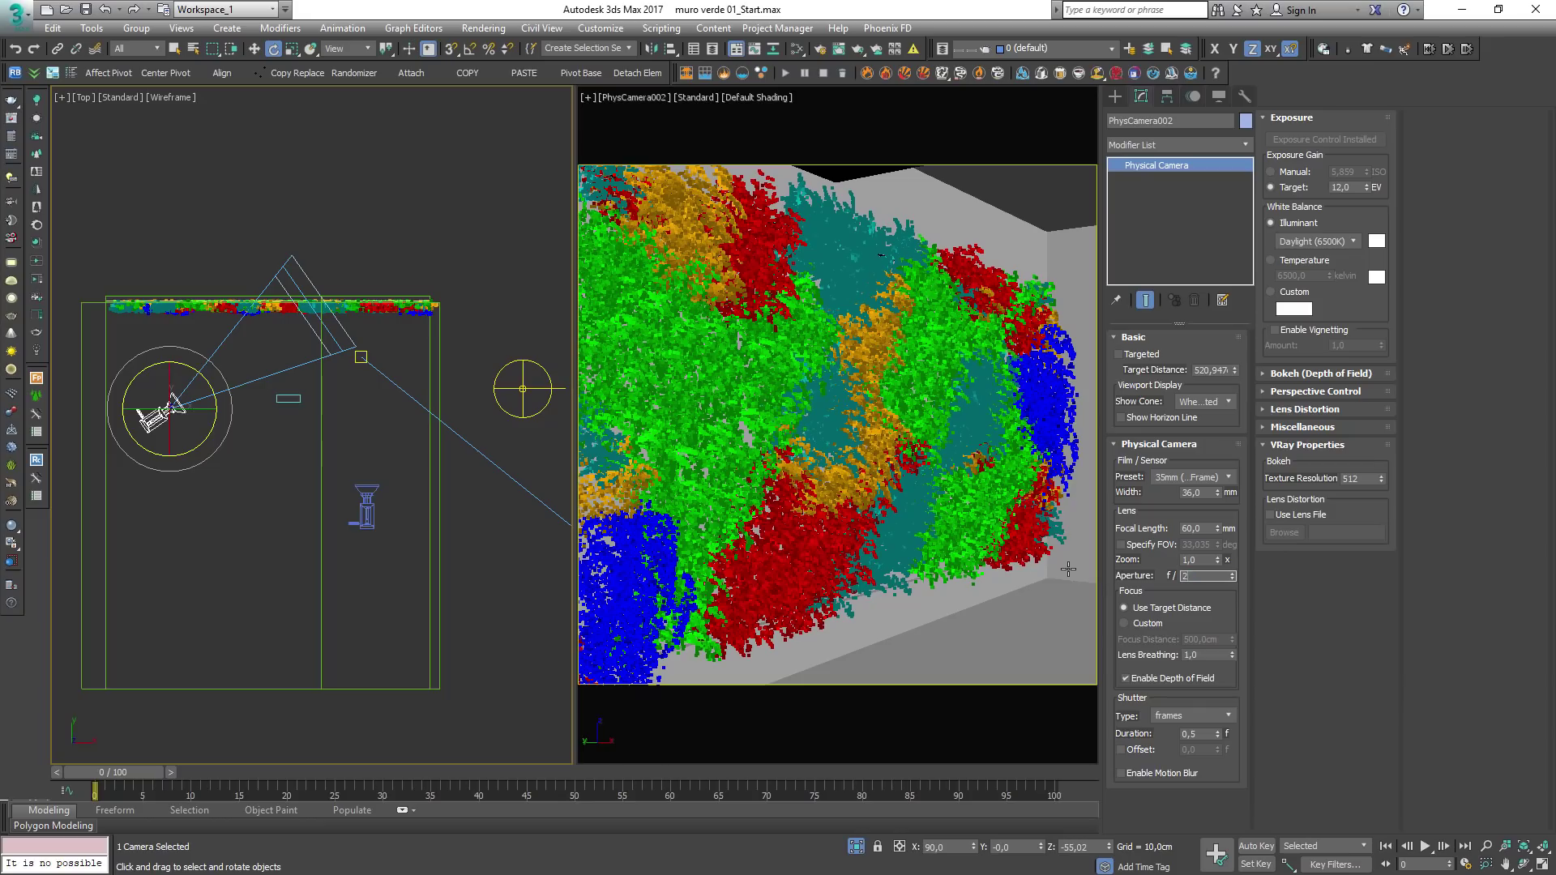
type("2,8")
key("Return")
scroll(317, 308, "up", 2)
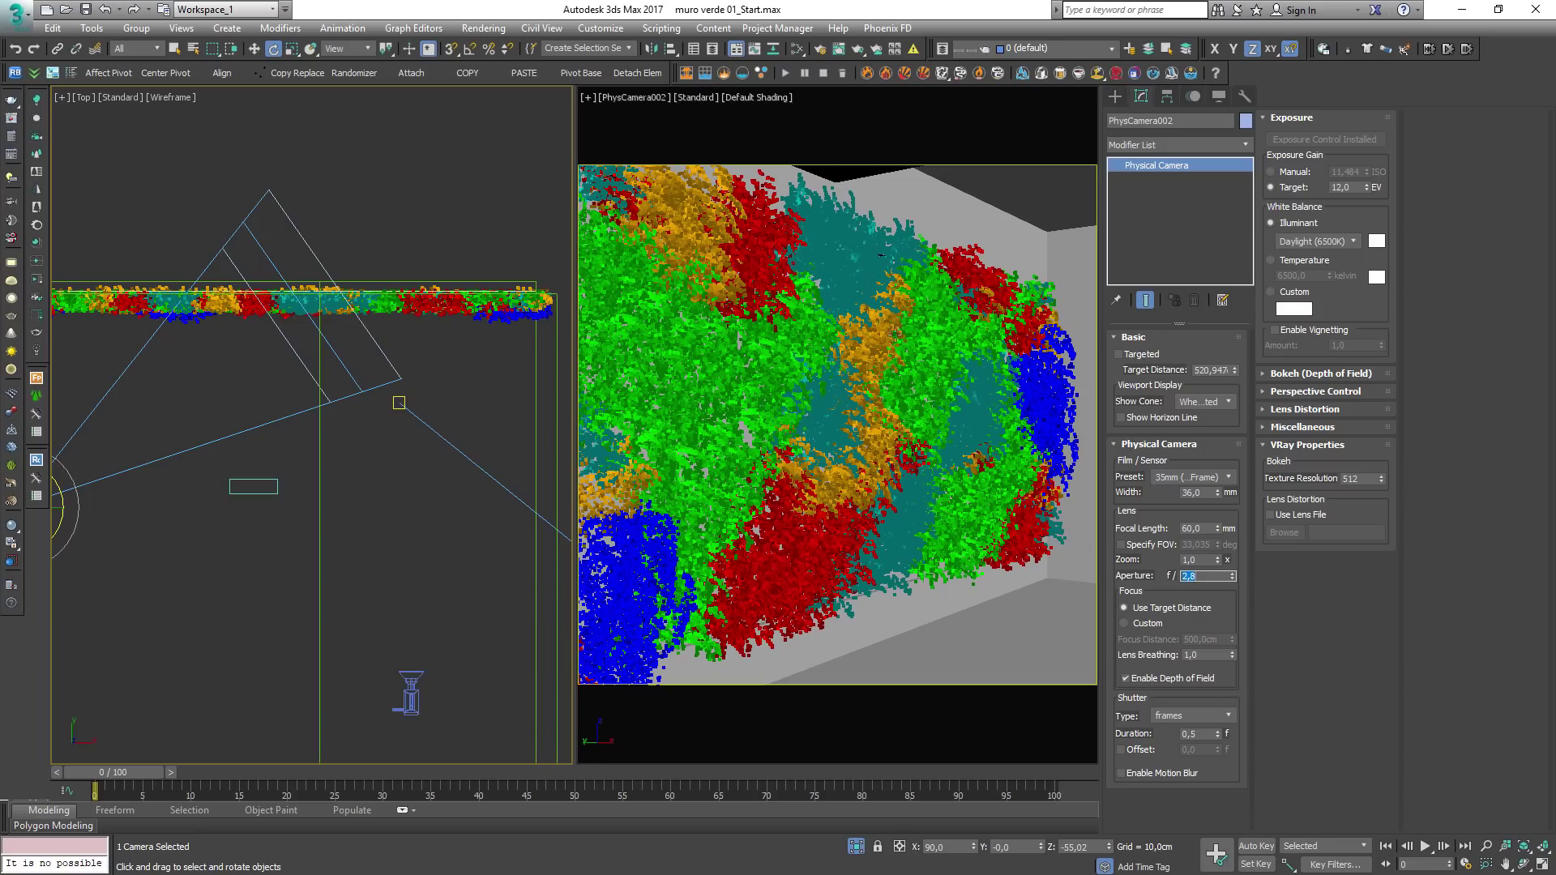
Step: Render the copied camera's view and examine the foliage up close in RGB colour and in the VRayDiffuseFilter channel
left_click(1013, 180)
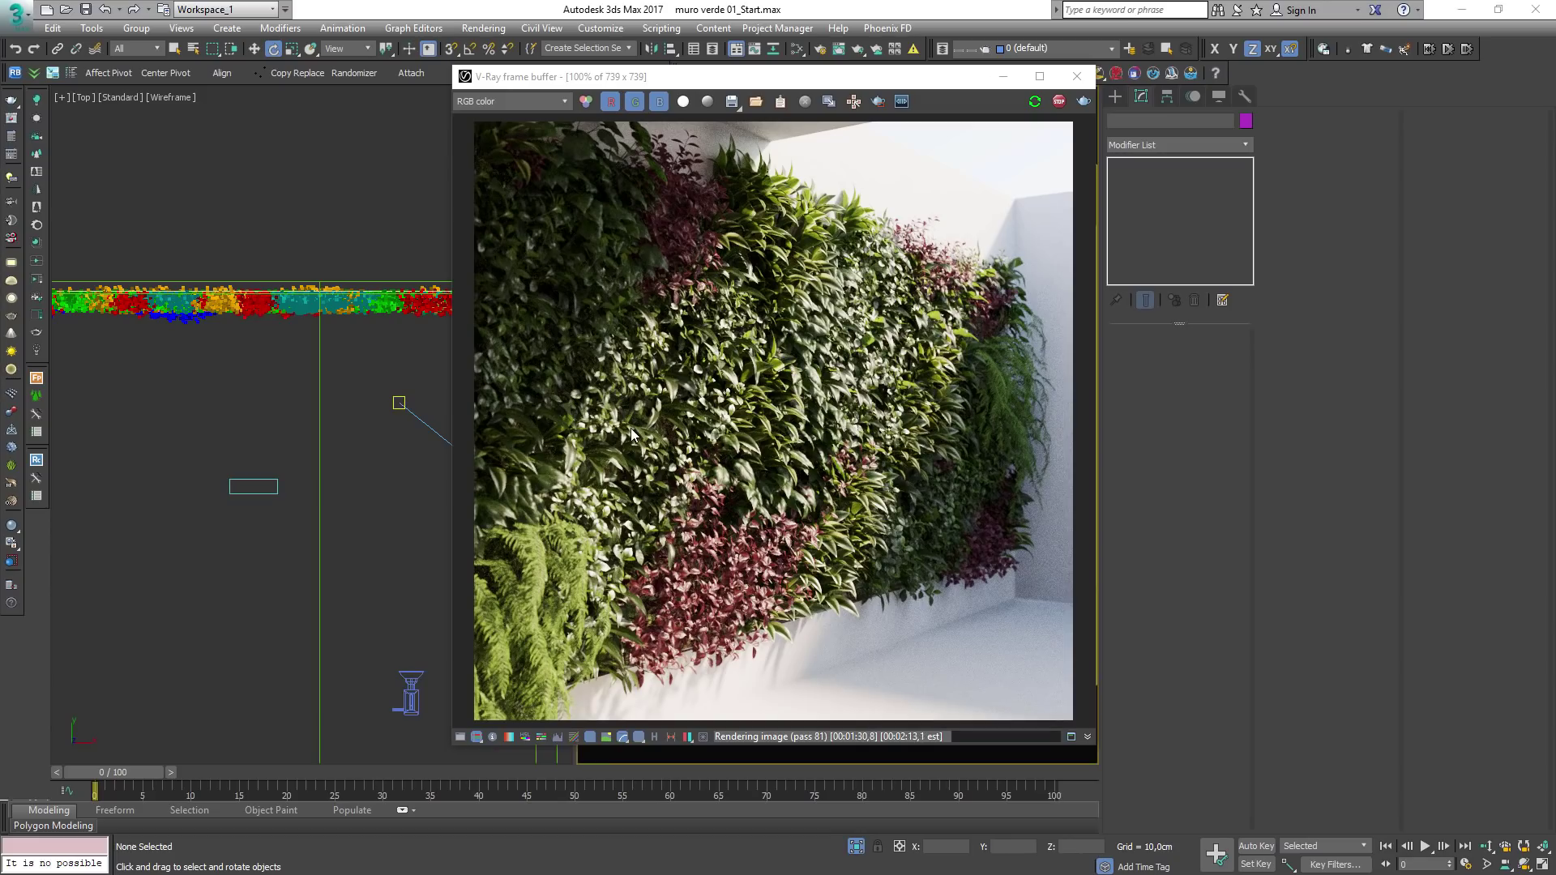
scroll(281, 445, "down", 2)
middle_click_drag(258, 456, 278, 438)
scroll(387, 435, "down", 2)
middle_click_drag(387, 435, 113, 477)
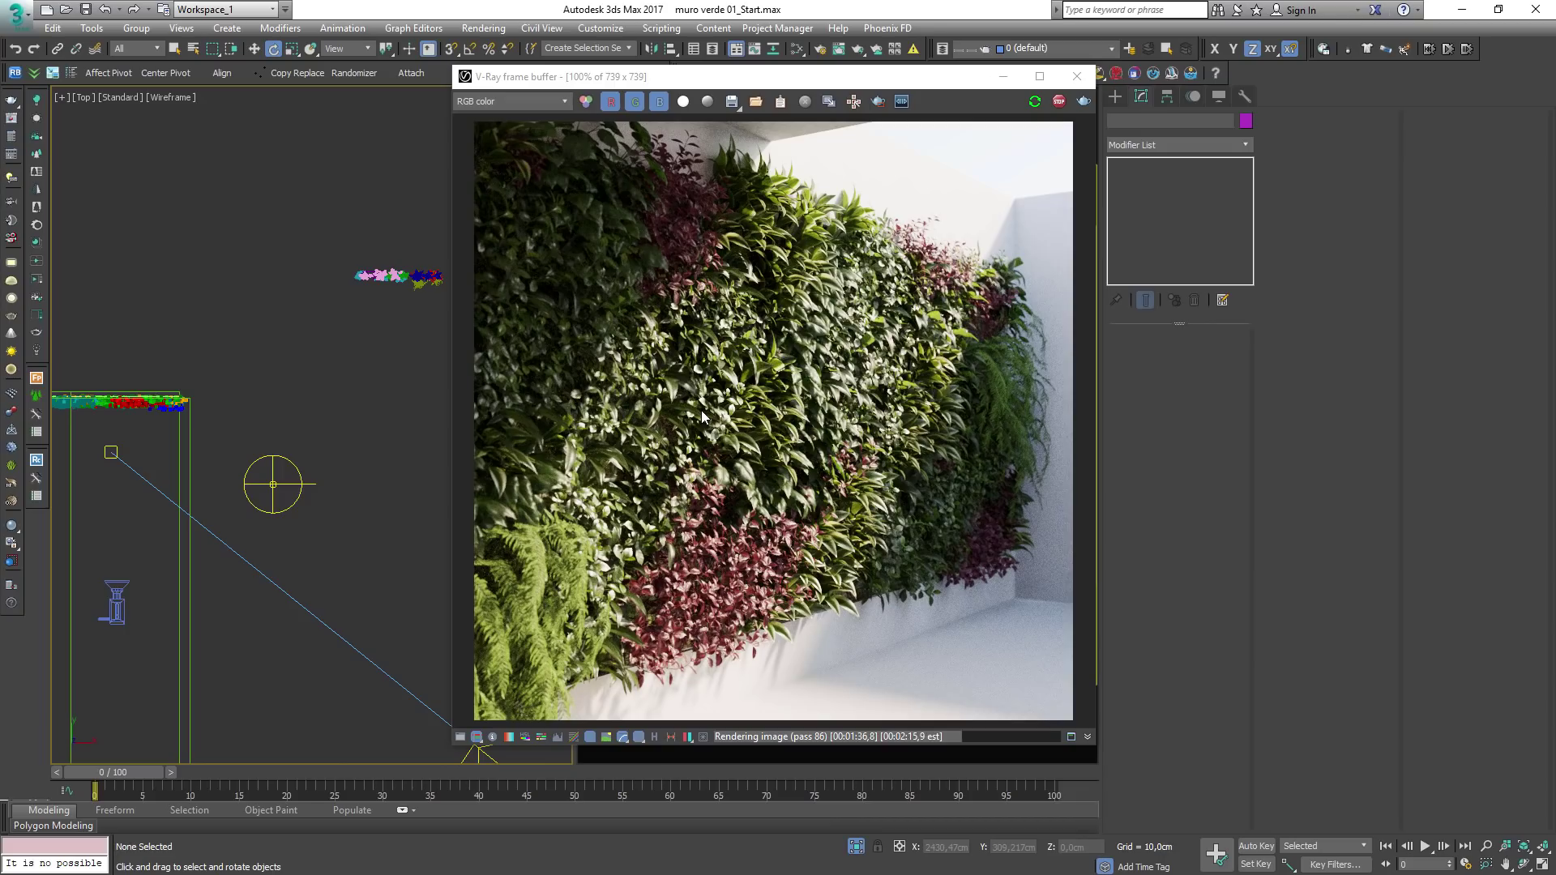
left_click(538, 99)
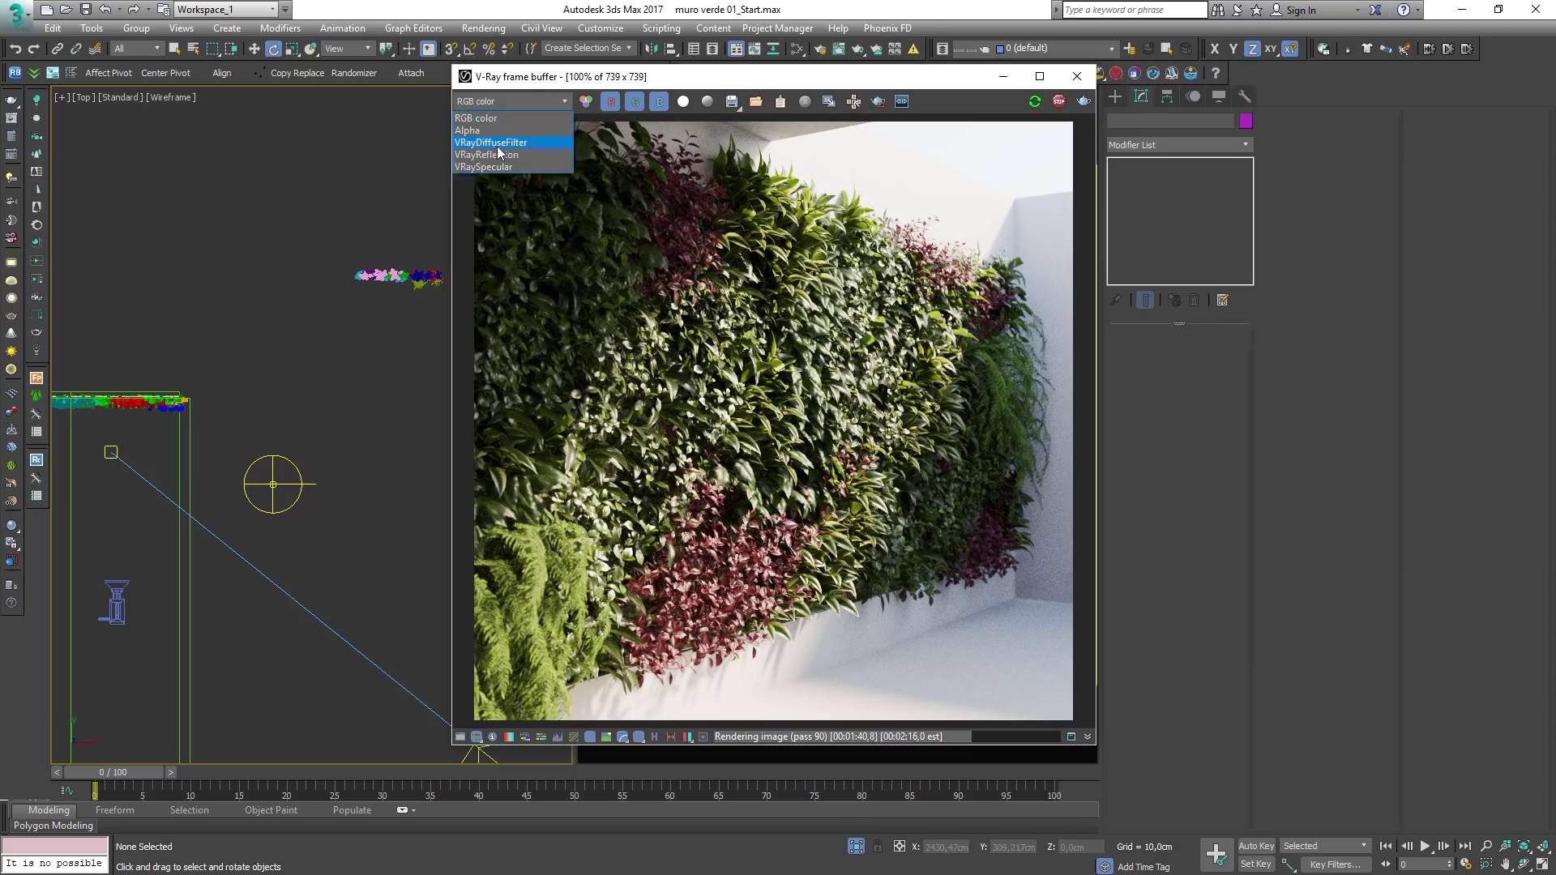
left_click(497, 143)
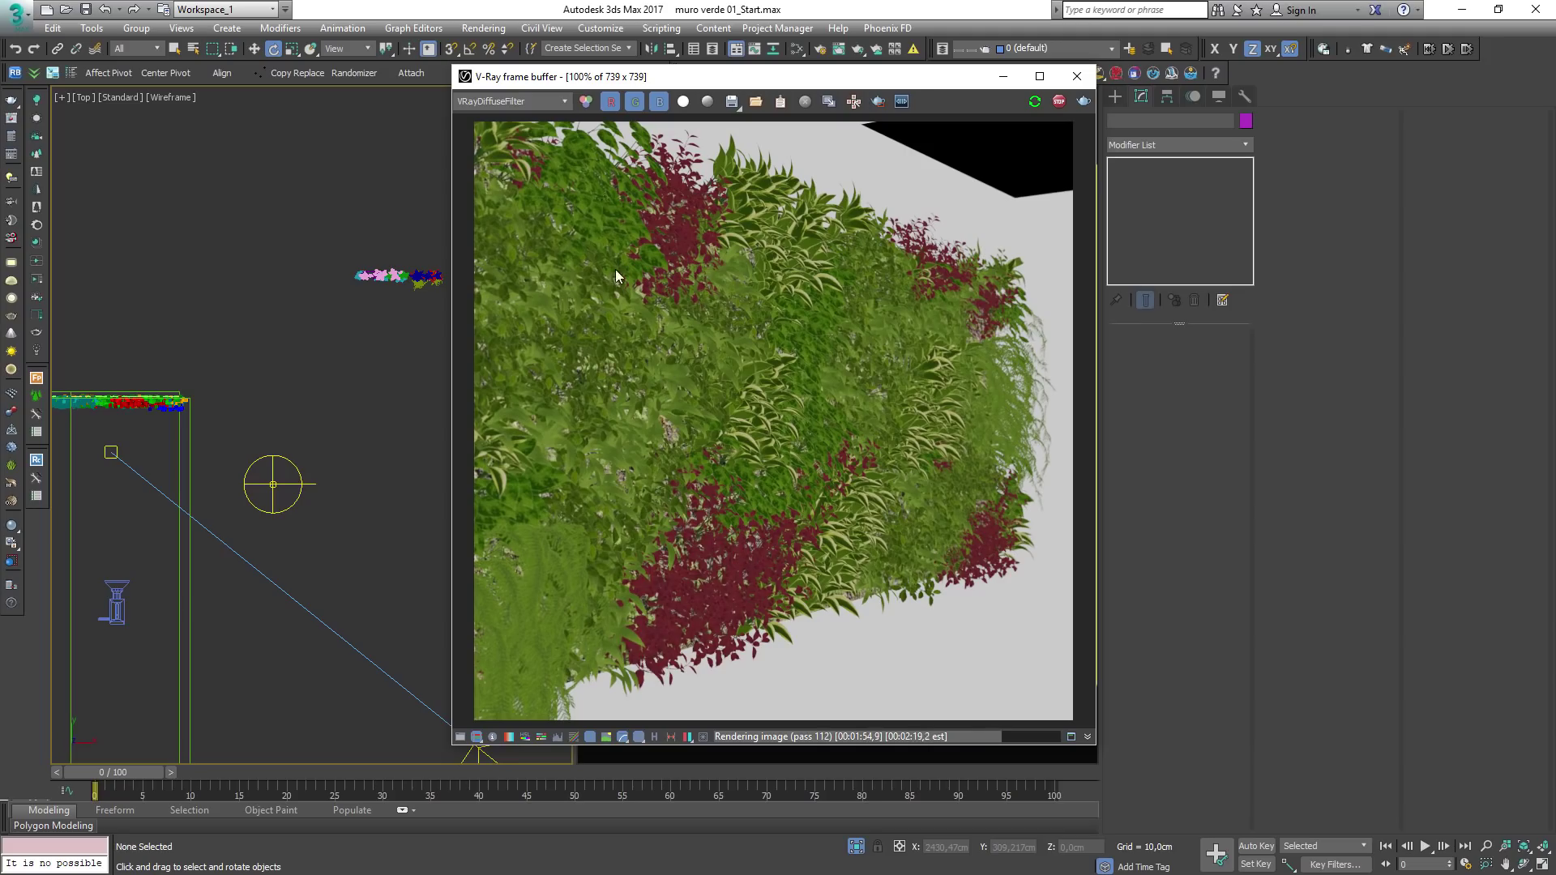
left_click(485, 102)
left_click(489, 113)
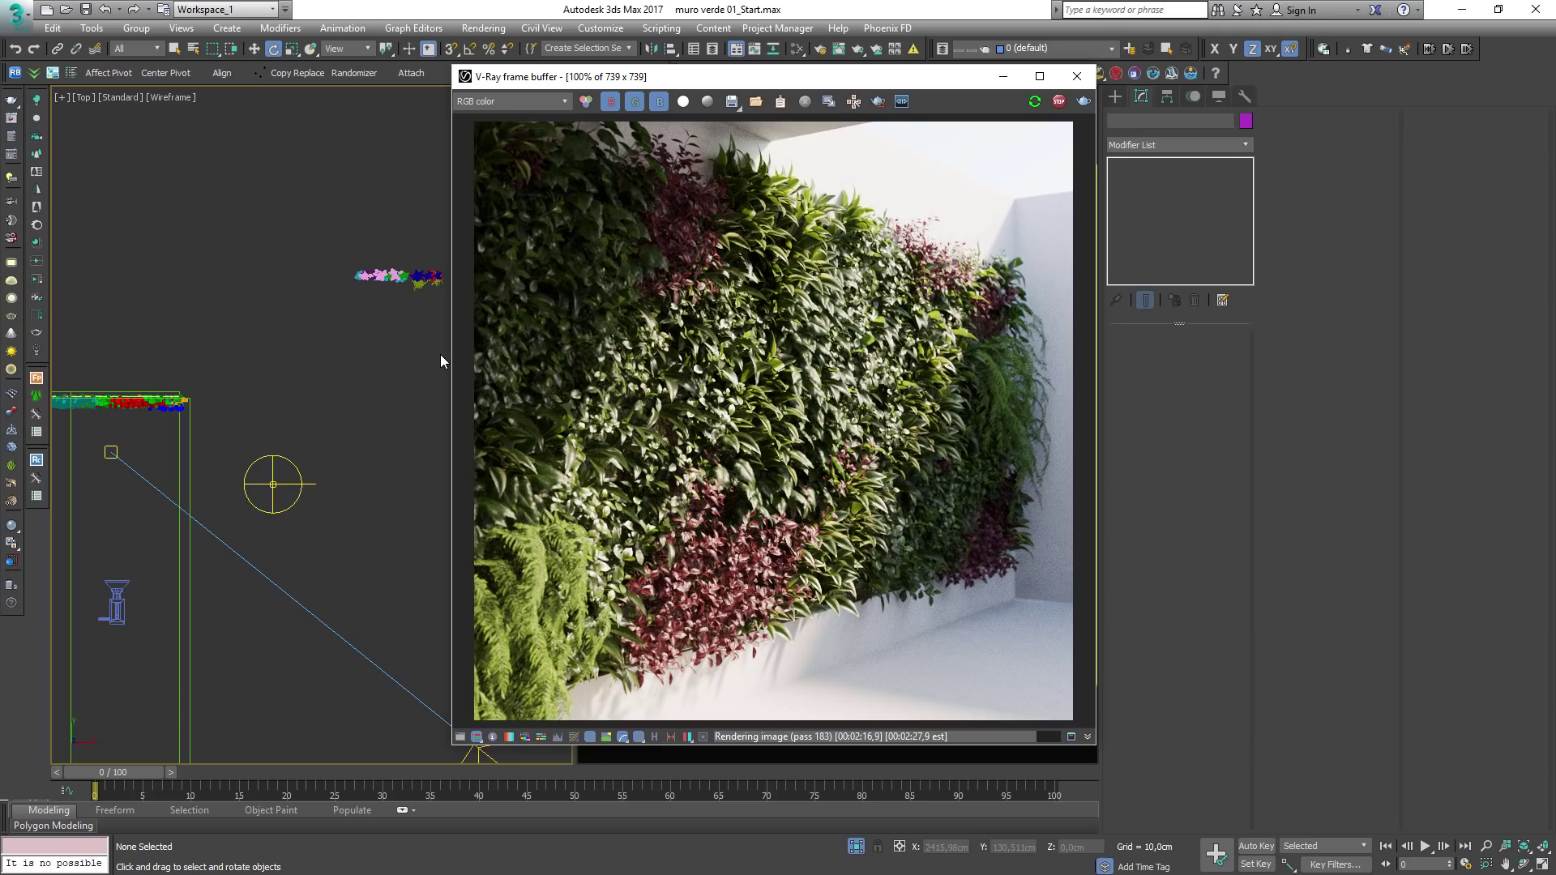
scroll(824, 334, "up", 2)
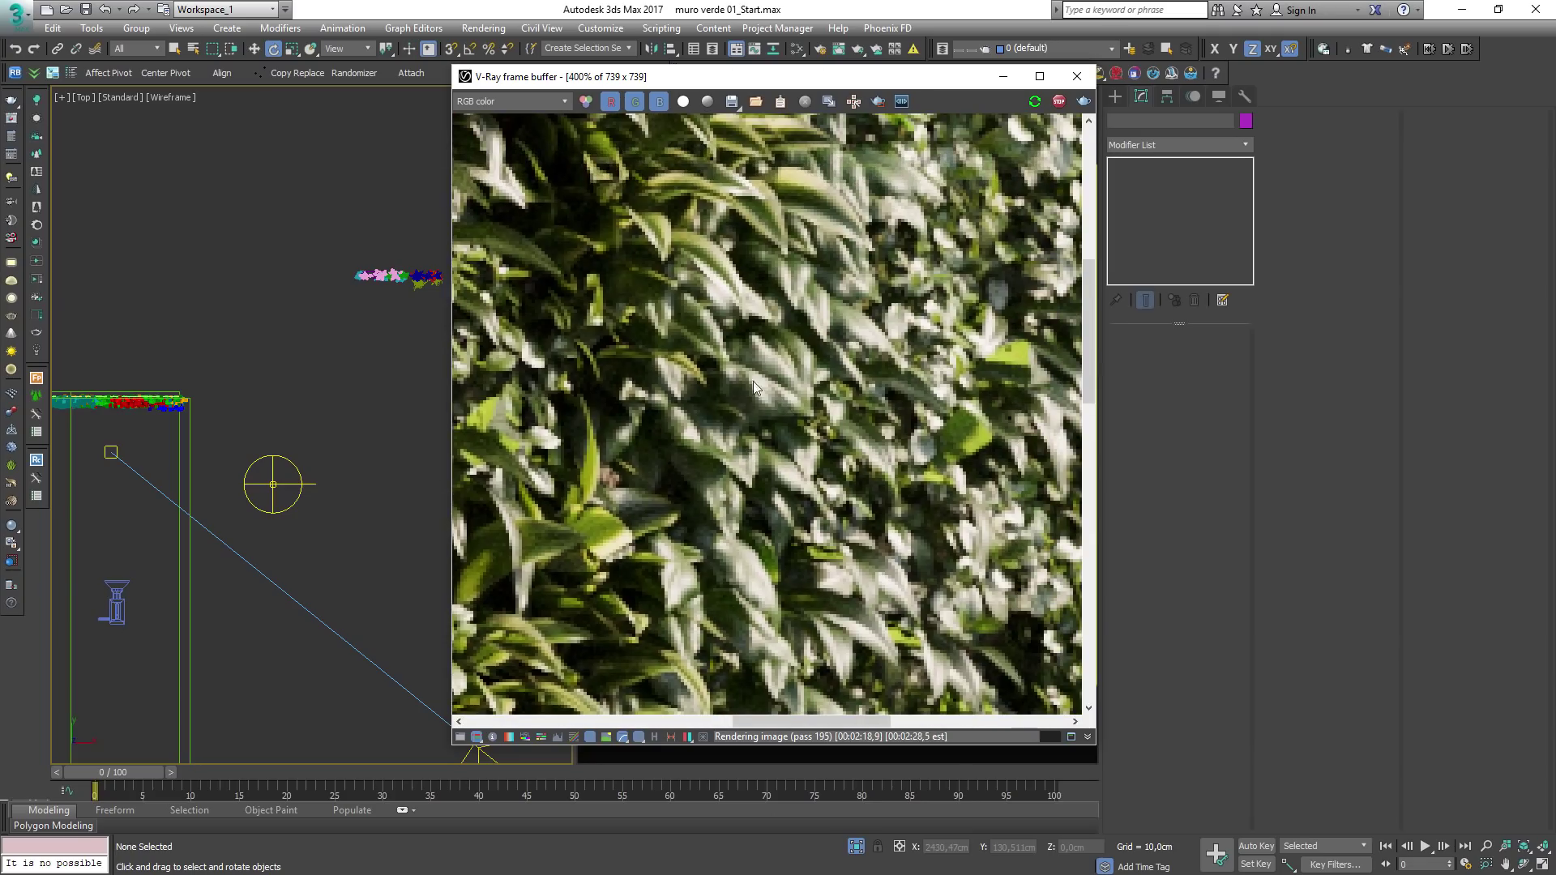
scroll(754, 502, "down", 1)
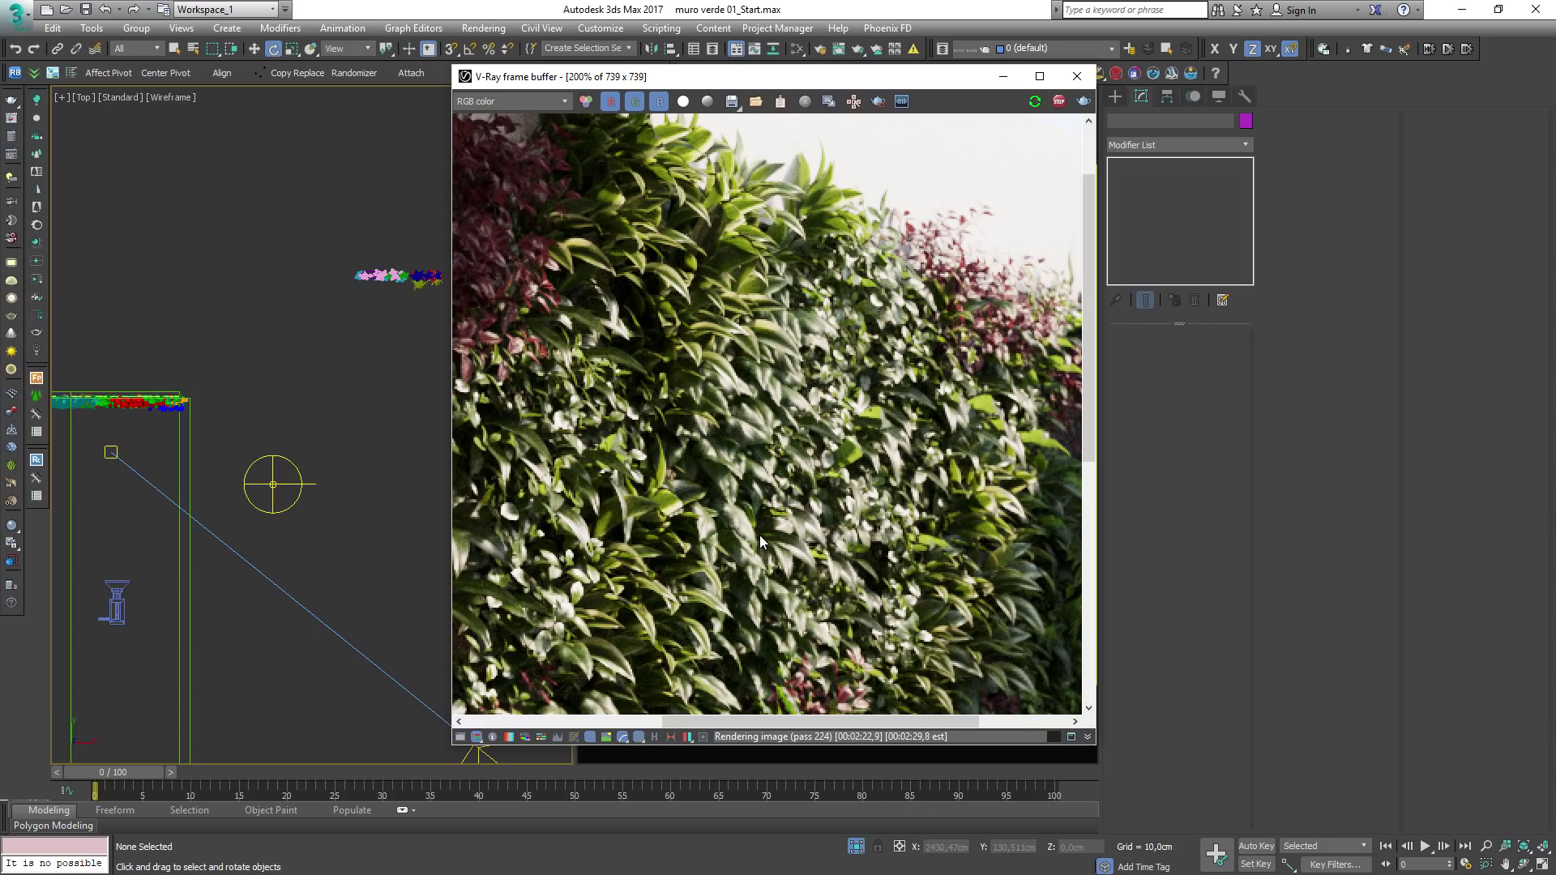
scroll(804, 584, "down", 1)
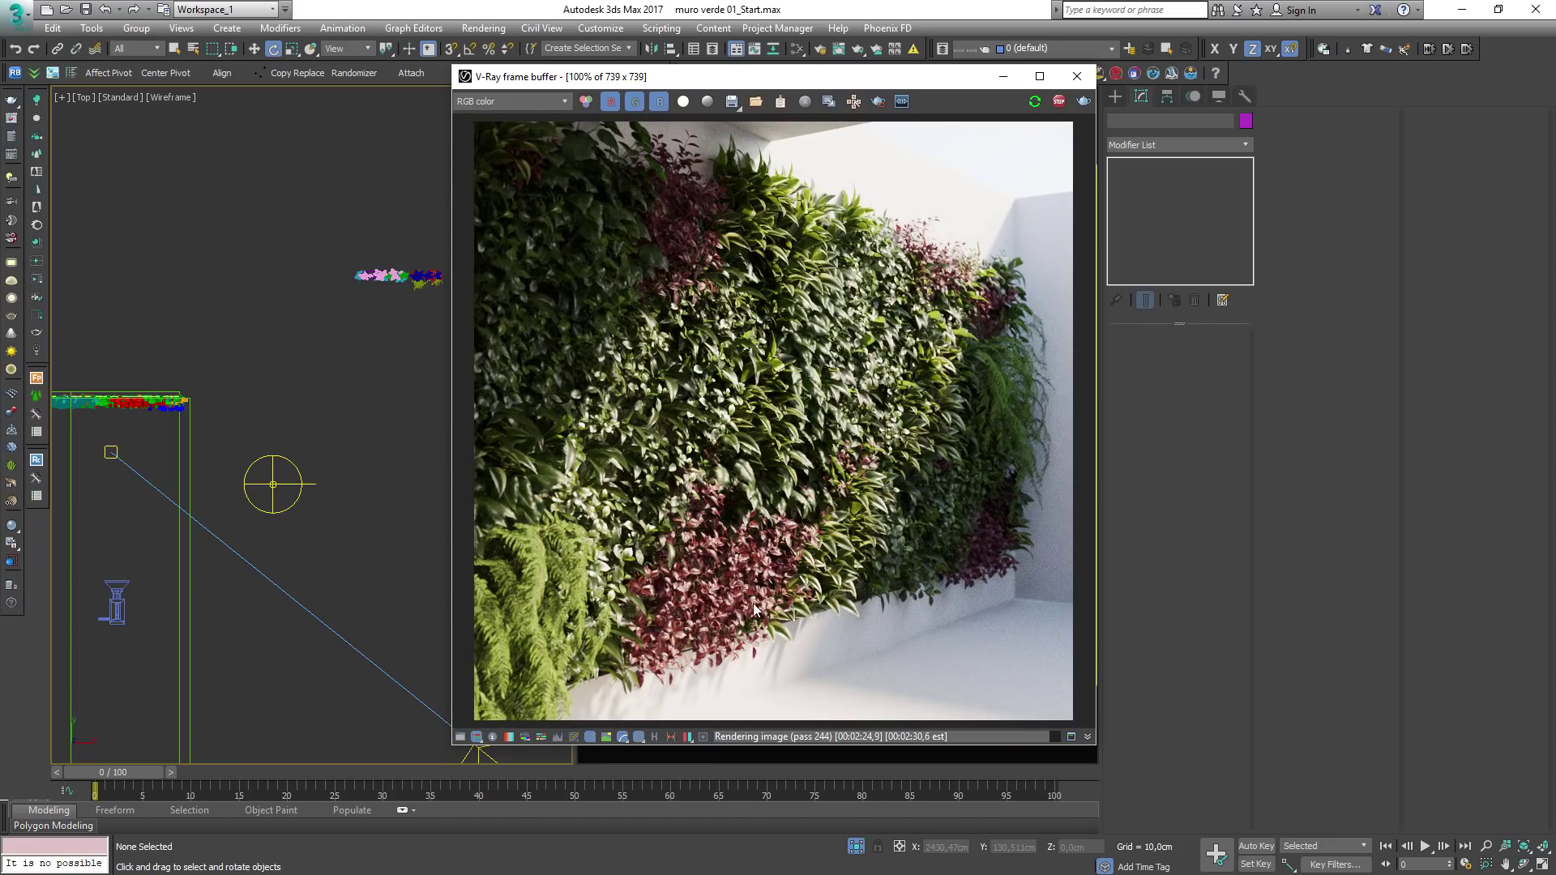
scroll(687, 582, "up", 1)
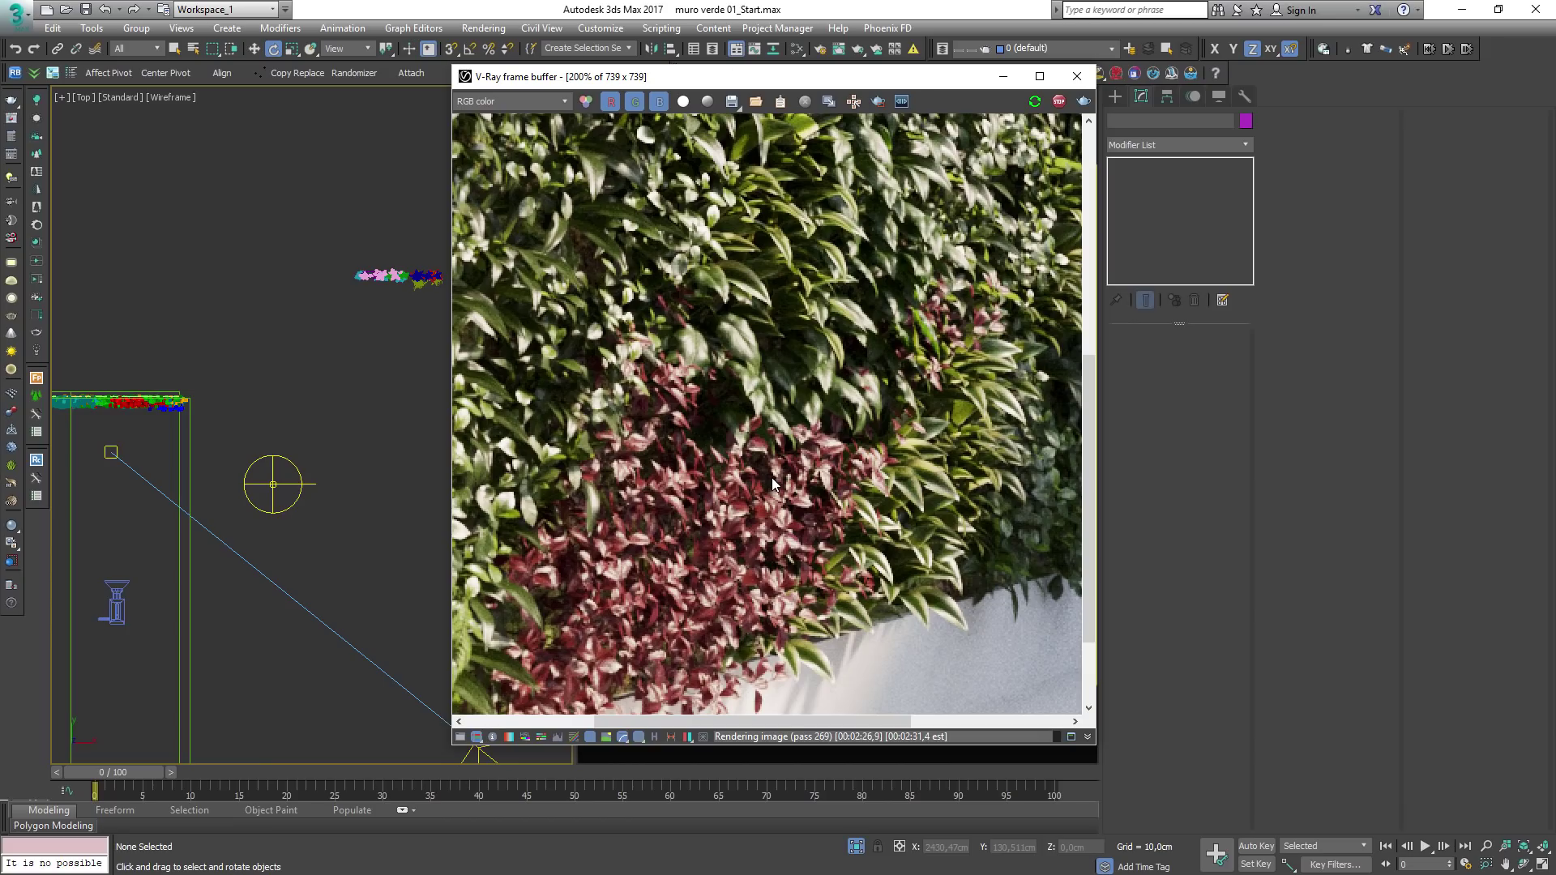
scroll(768, 490, "down", 1)
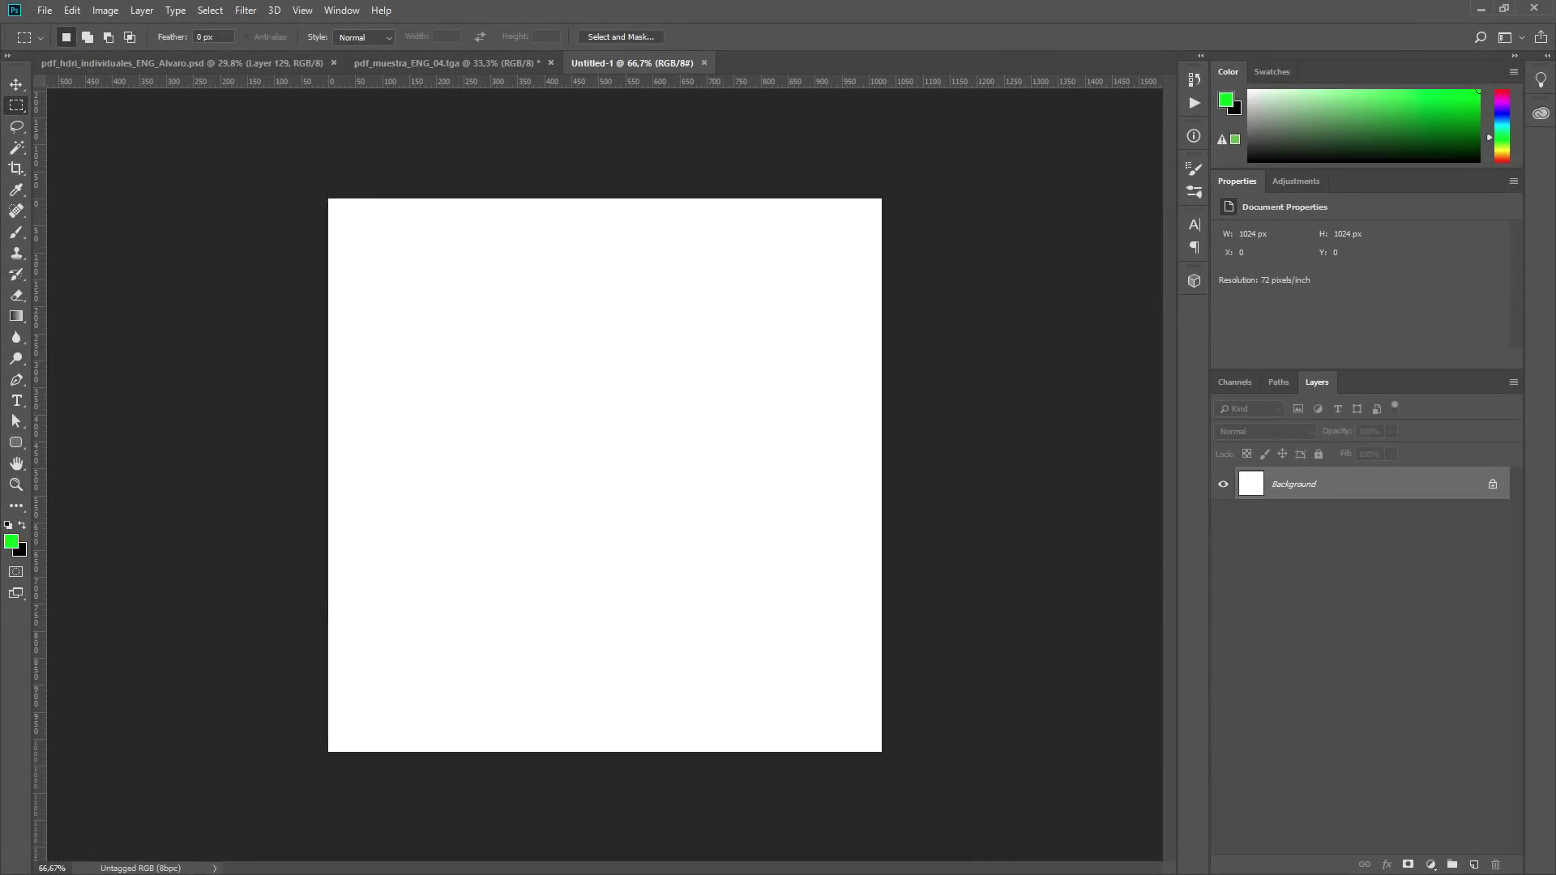
Step: Switch to Photoshop and add a new empty layer above the white background of the 1024 px square document
left_click(142, 10)
mouse_move(160, 29)
left_click(367, 31)
left_click(912, 258)
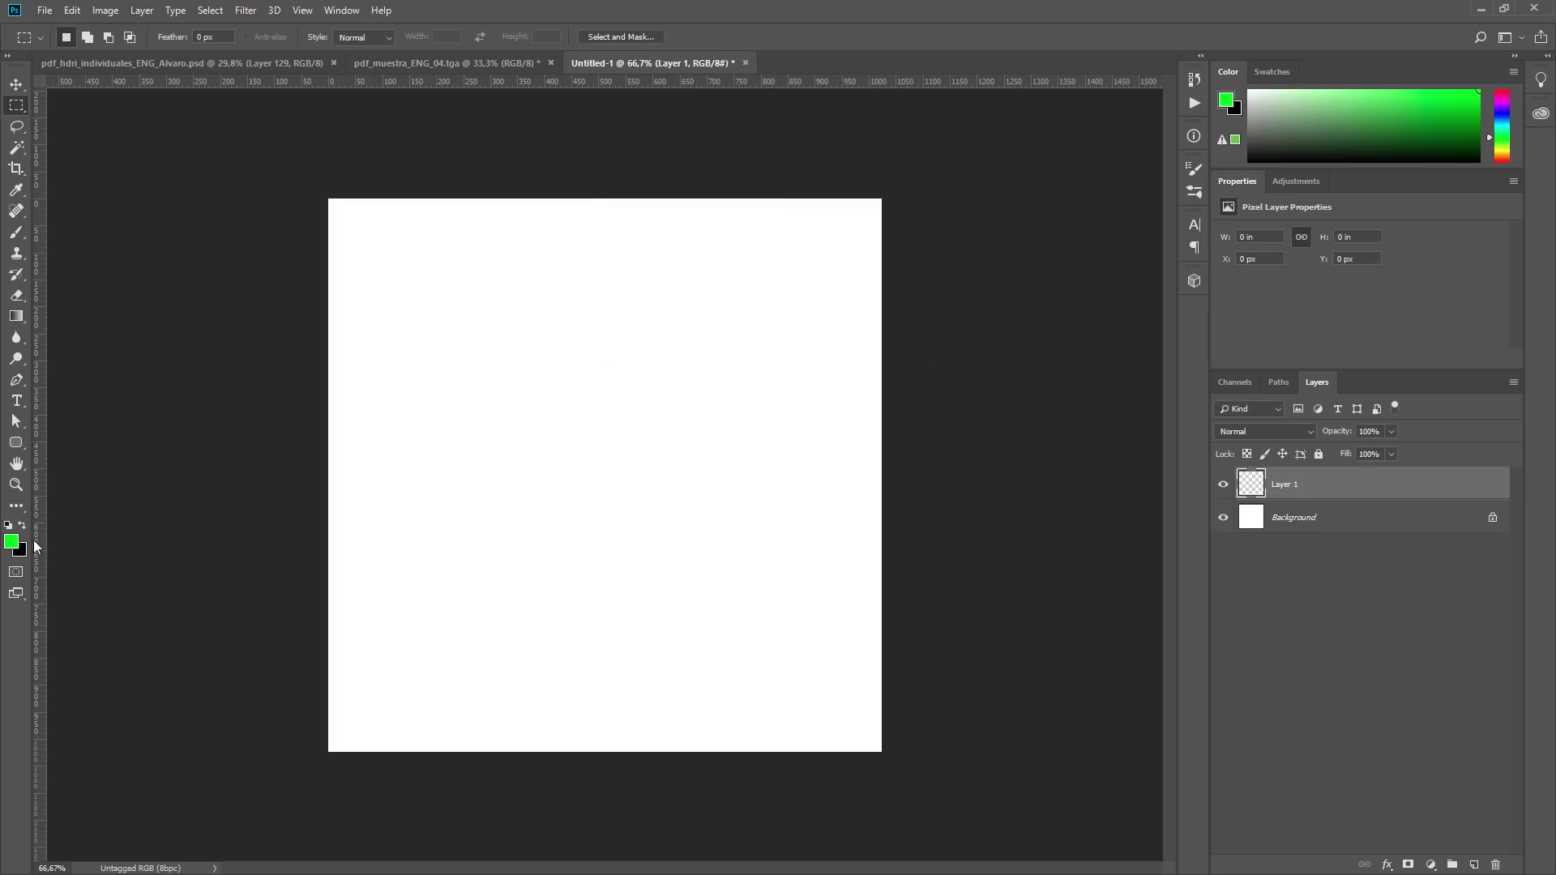
Step: Lasso an irregular band along the canvas's lower edge, fill it with the green colour and deselect it
left_click(23, 527)
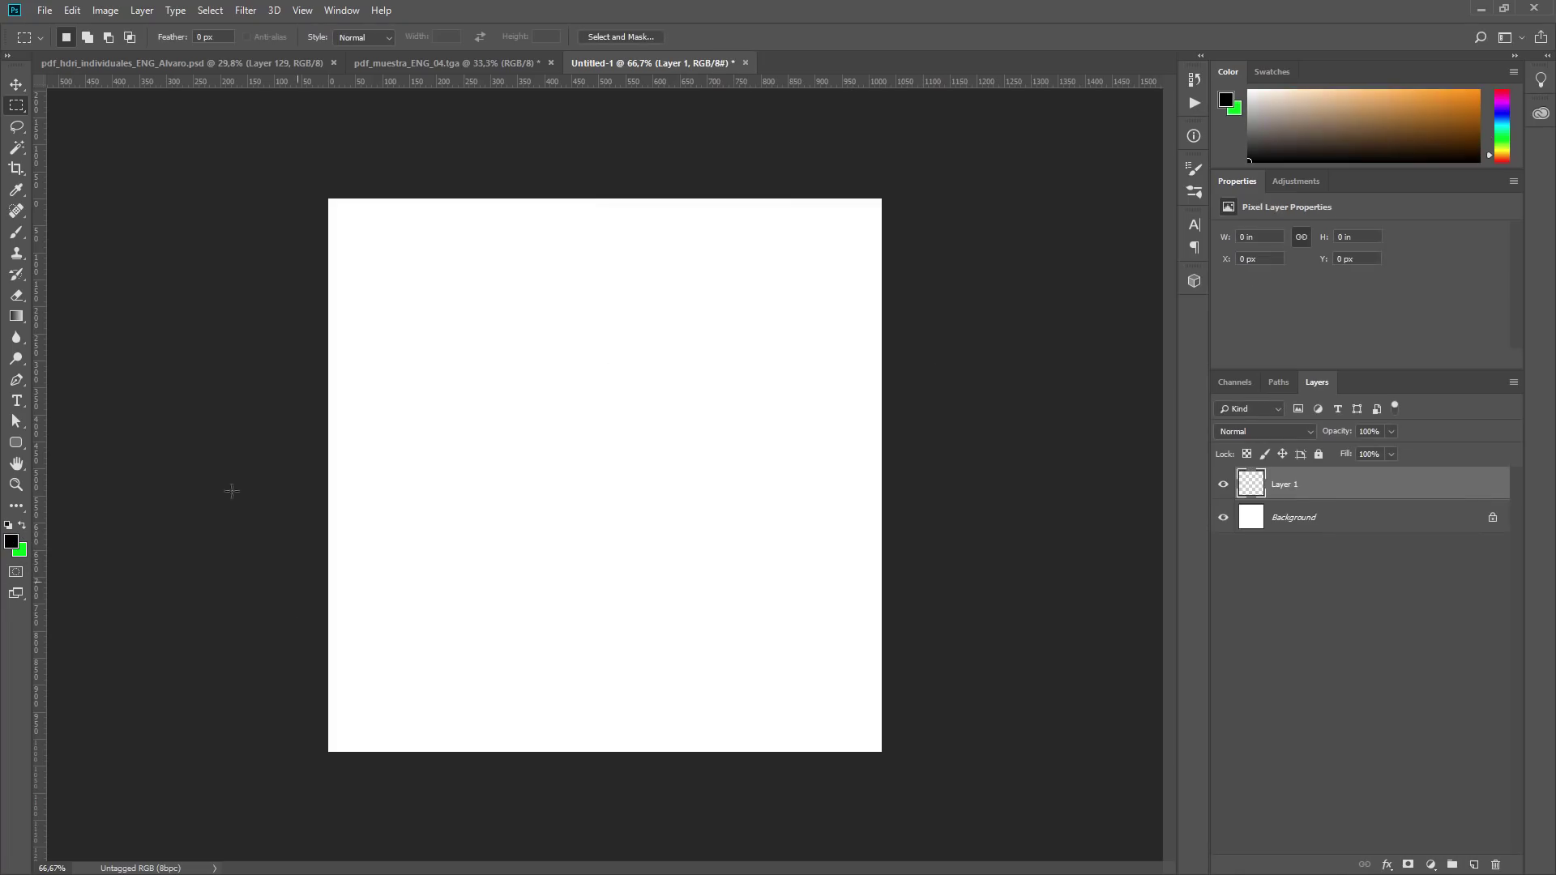
left_click(21, 126)
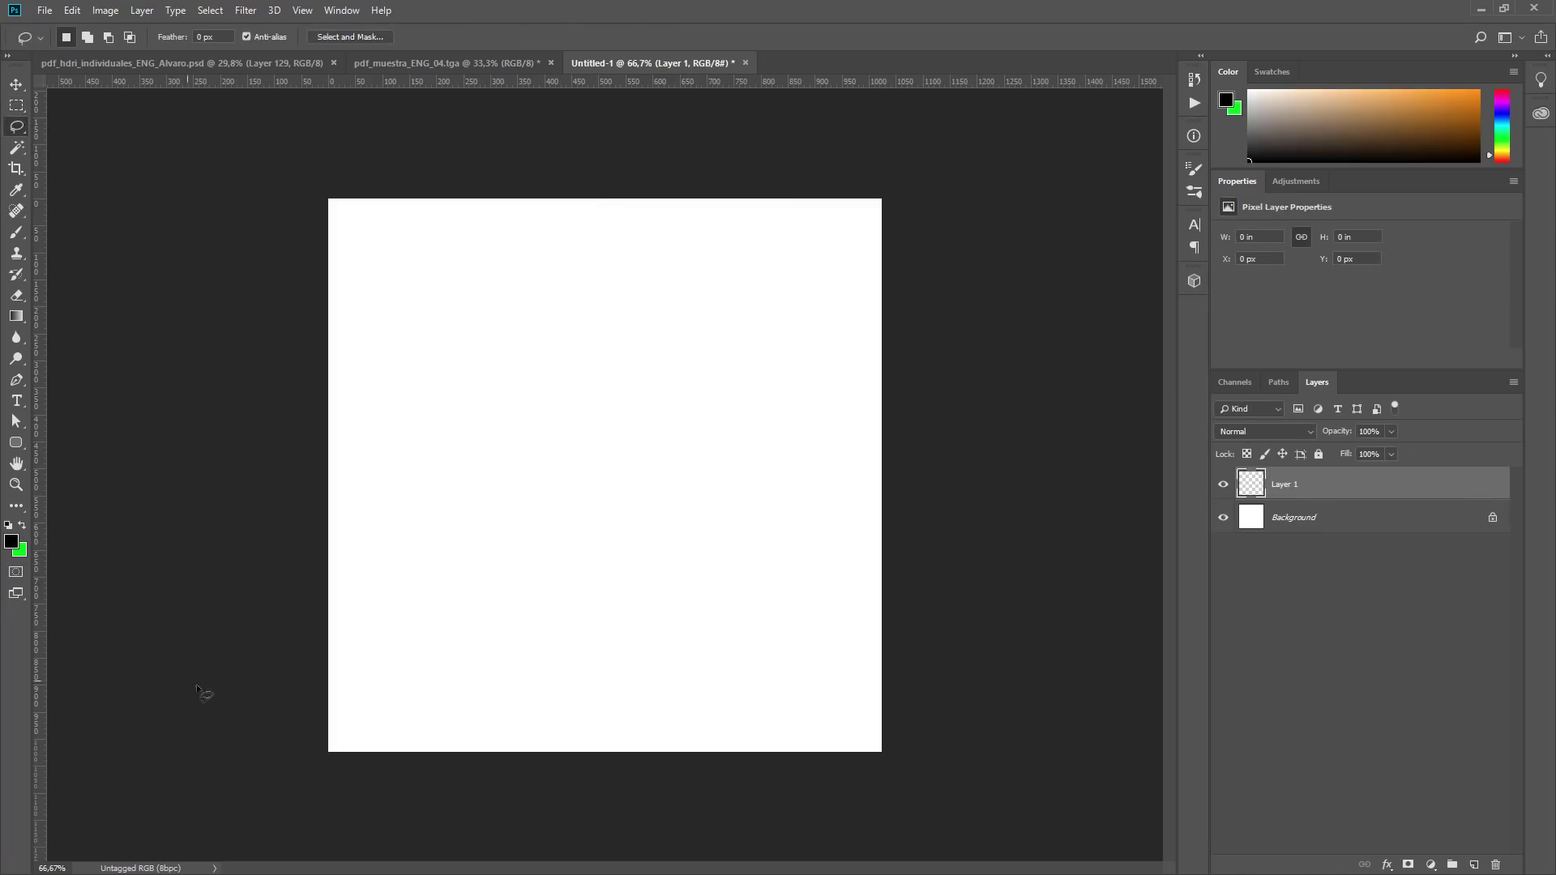
mouse_move(266, 802)
left_mouse_down()
mouse_move(357, 799)
mouse_move(566, 719)
mouse_move(799, 667)
mouse_move(885, 809)
left_mouse_up()
mouse_move(349, 790)
left_mouse_down()
mouse_move(449, 736)
mouse_move(813, 673)
mouse_move(922, 705)
mouse_move(928, 798)
mouse_move(420, 823)
left_mouse_up()
key("ctrl+BackSpace")
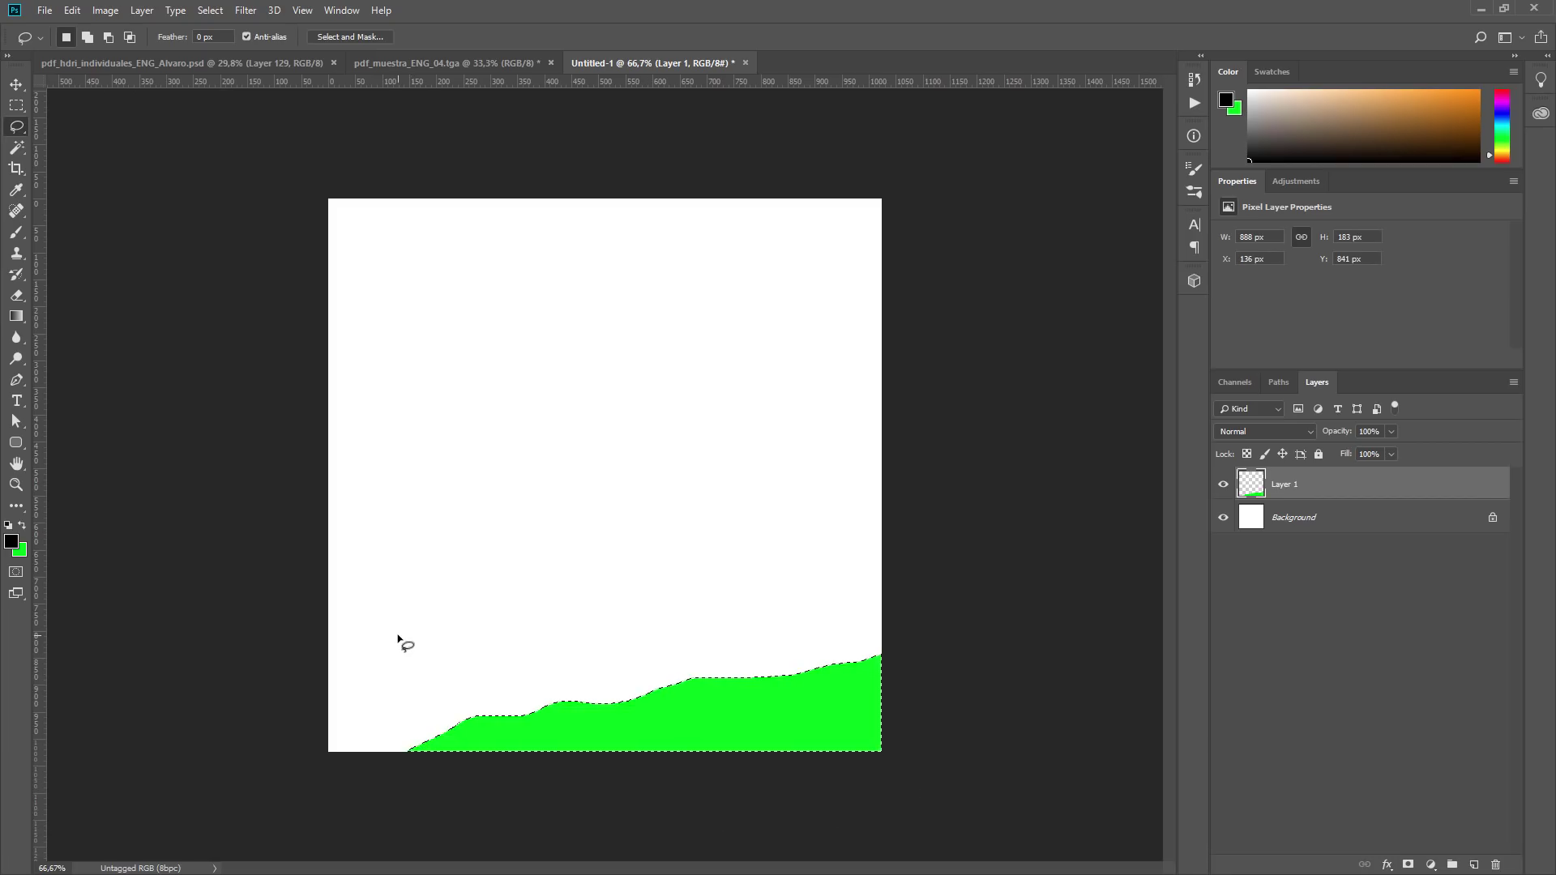
left_click(141, 11)
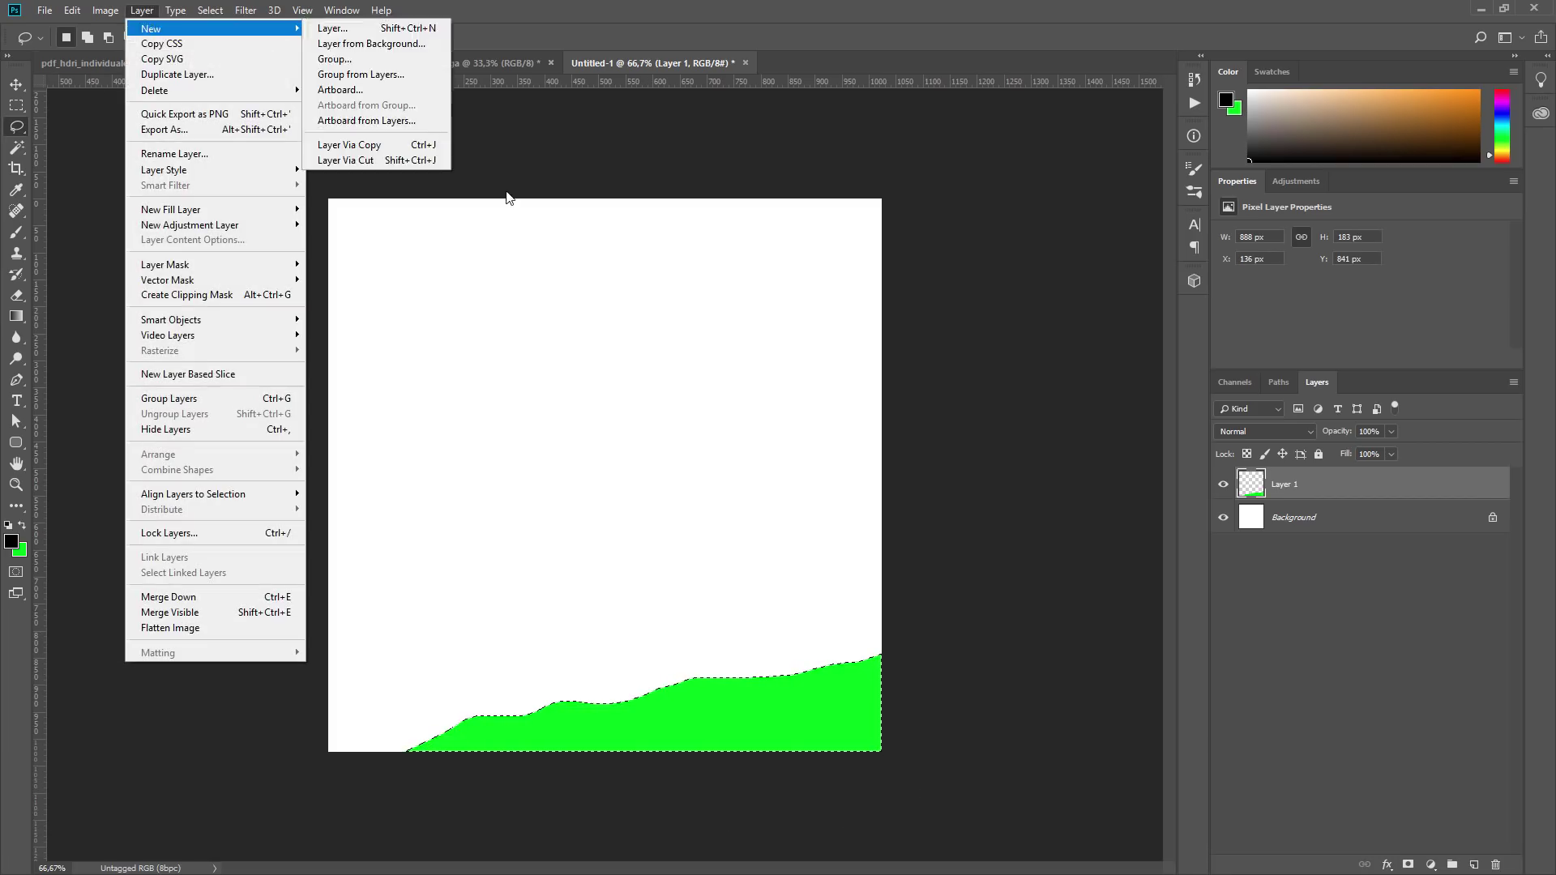
left_click(534, 237)
key("ctrl+d")
Step: Add a second empty layer, Layer 2, above the green band's layer
left_click(144, 11)
left_click(149, 18)
left_click(149, 16)
left_click(340, 27)
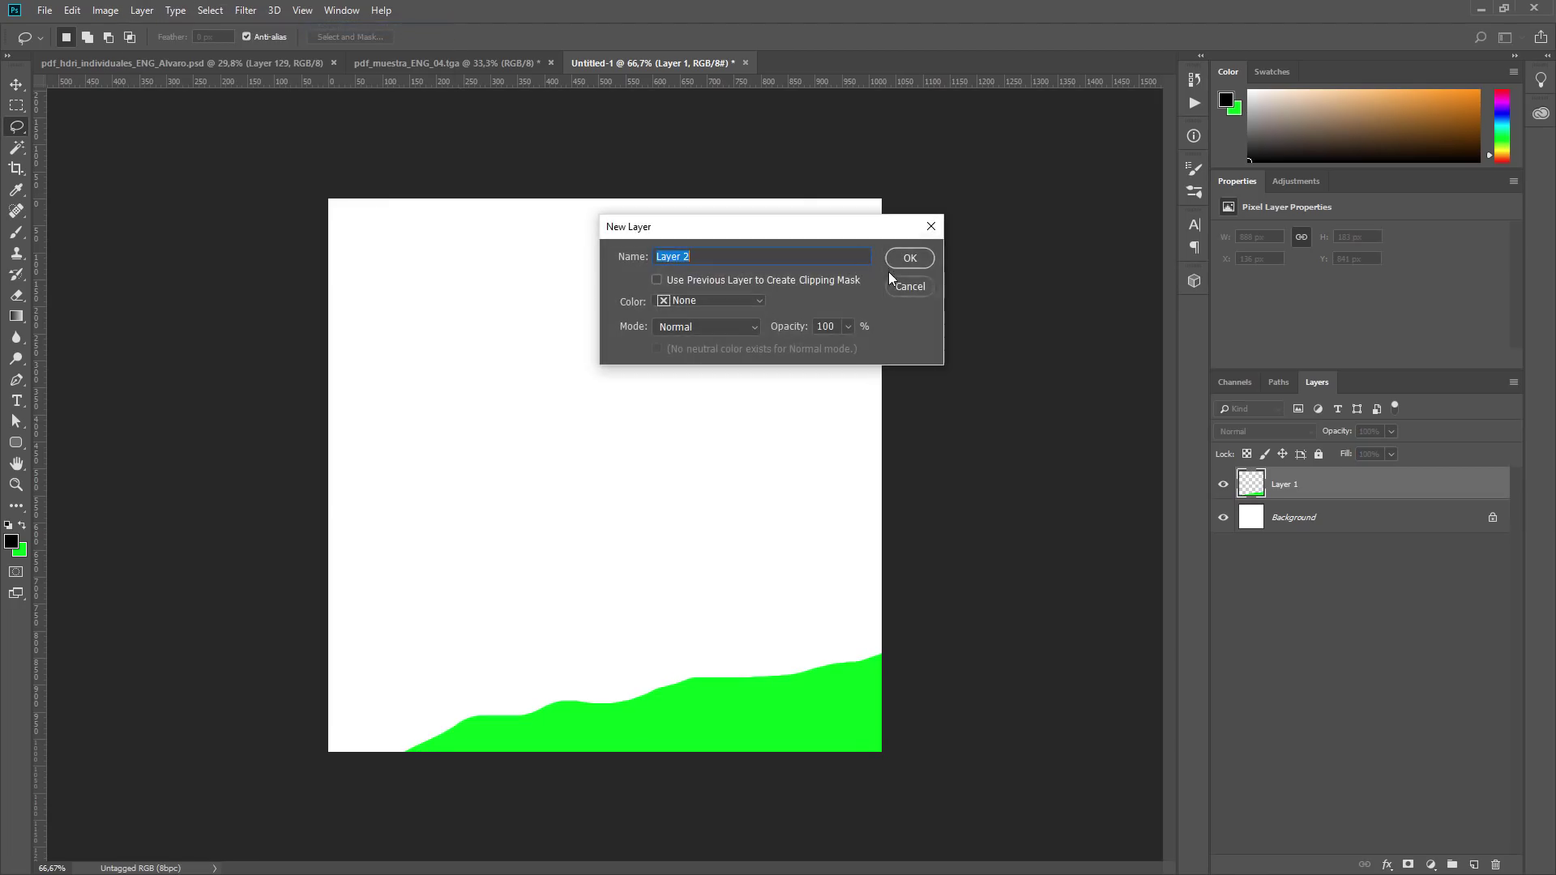
key("Return")
Step: Set the background colour to pure blue
left_click(20, 551)
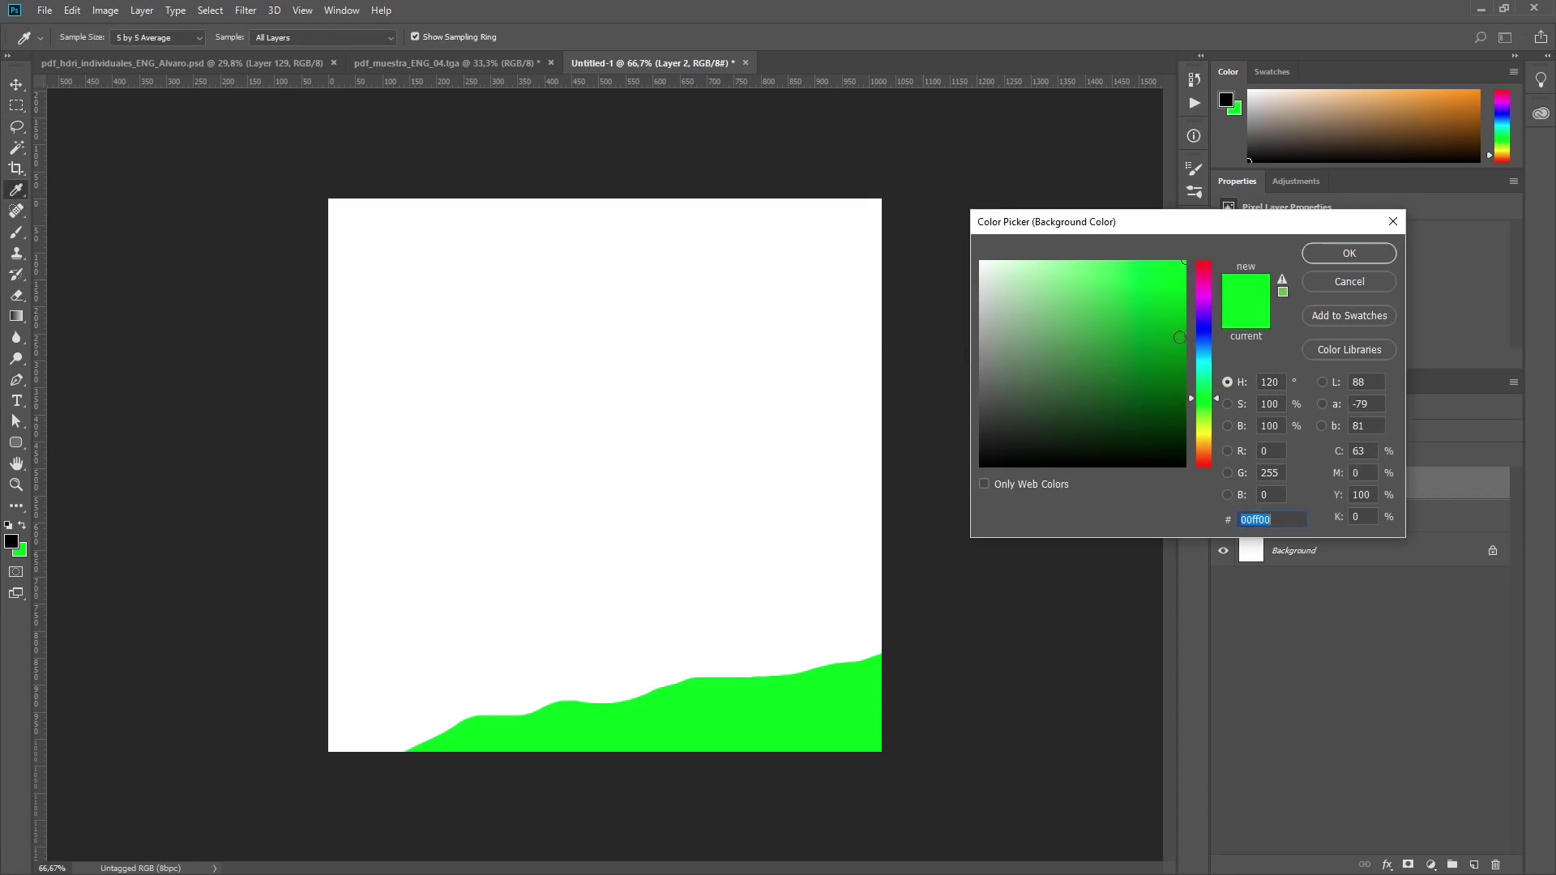
left_click(1208, 344)
left_click_drag(1210, 347, 1213, 338)
left_click(1350, 257)
Step: Lasso a sloping area about 1005 by 529 px in the canvas's lower-left part, fill it blue, deselect, and move Layer 2 below Layer 1
key("l")
mouse_move(292, 461)
left_mouse_down()
mouse_move(682, 612)
mouse_move(777, 667)
mouse_move(850, 739)
mouse_move(466, 816)
mouse_move(261, 697)
mouse_move(293, 476)
left_mouse_up()
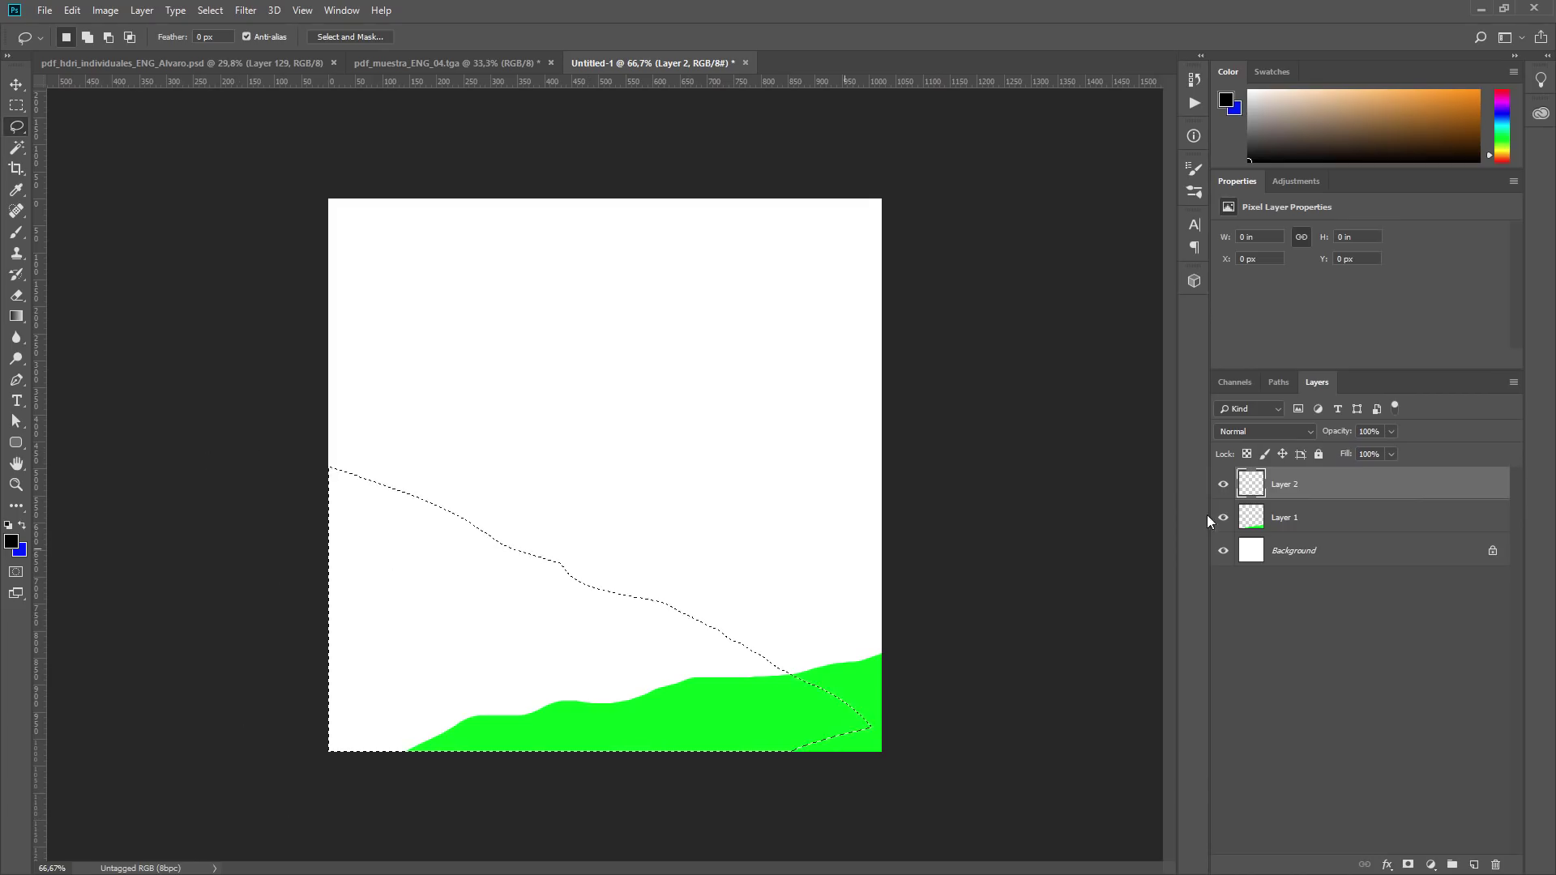
key("ctrl+BackSpace")
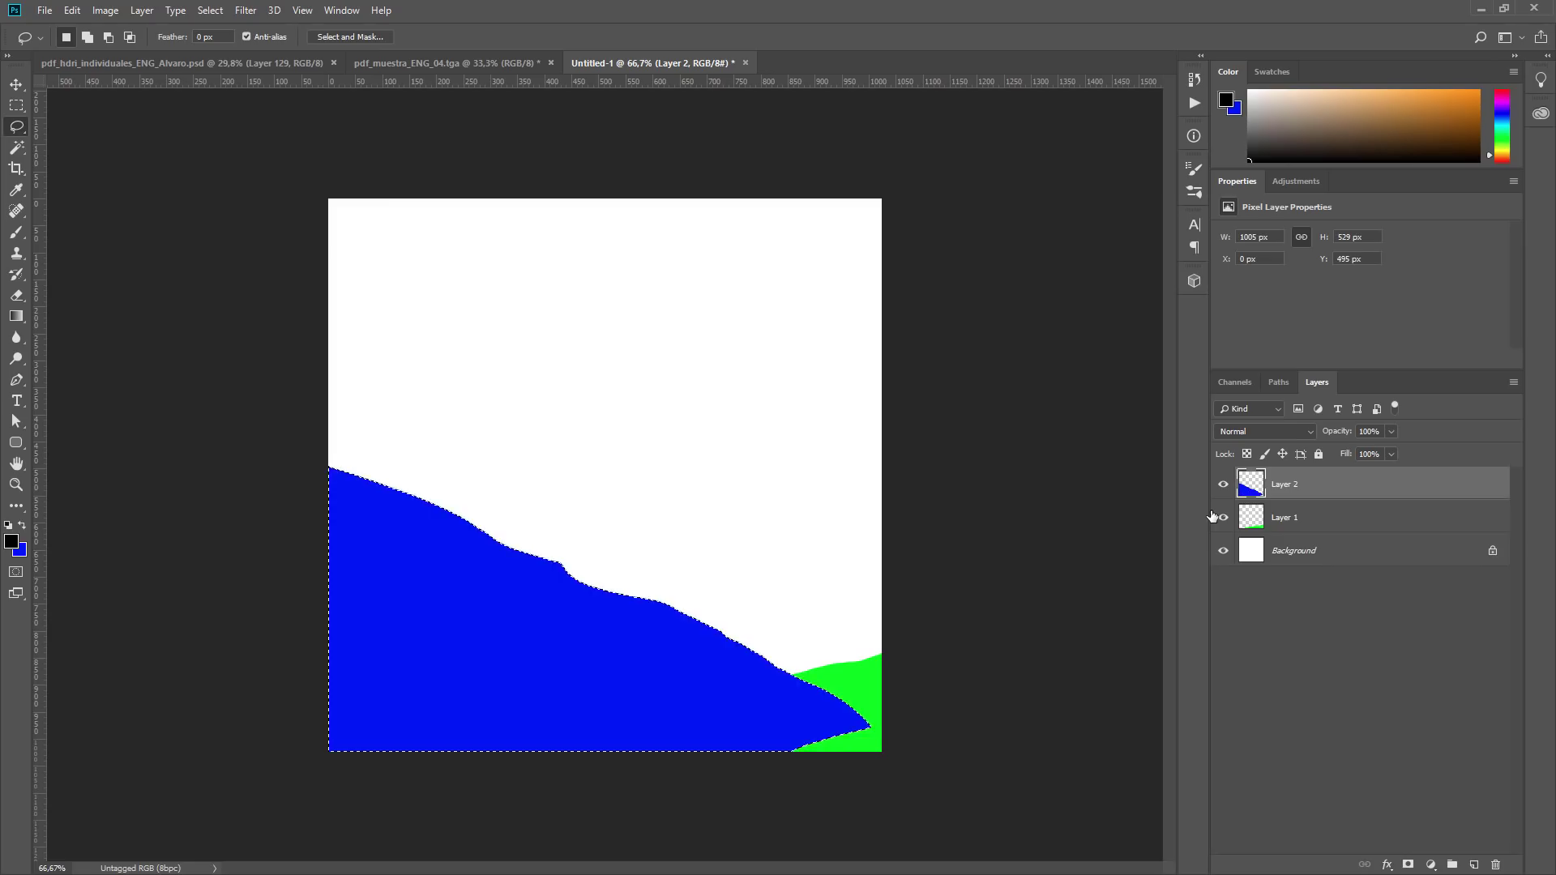
key("ctrl+d")
left_click_drag(1295, 484, 1314, 535)
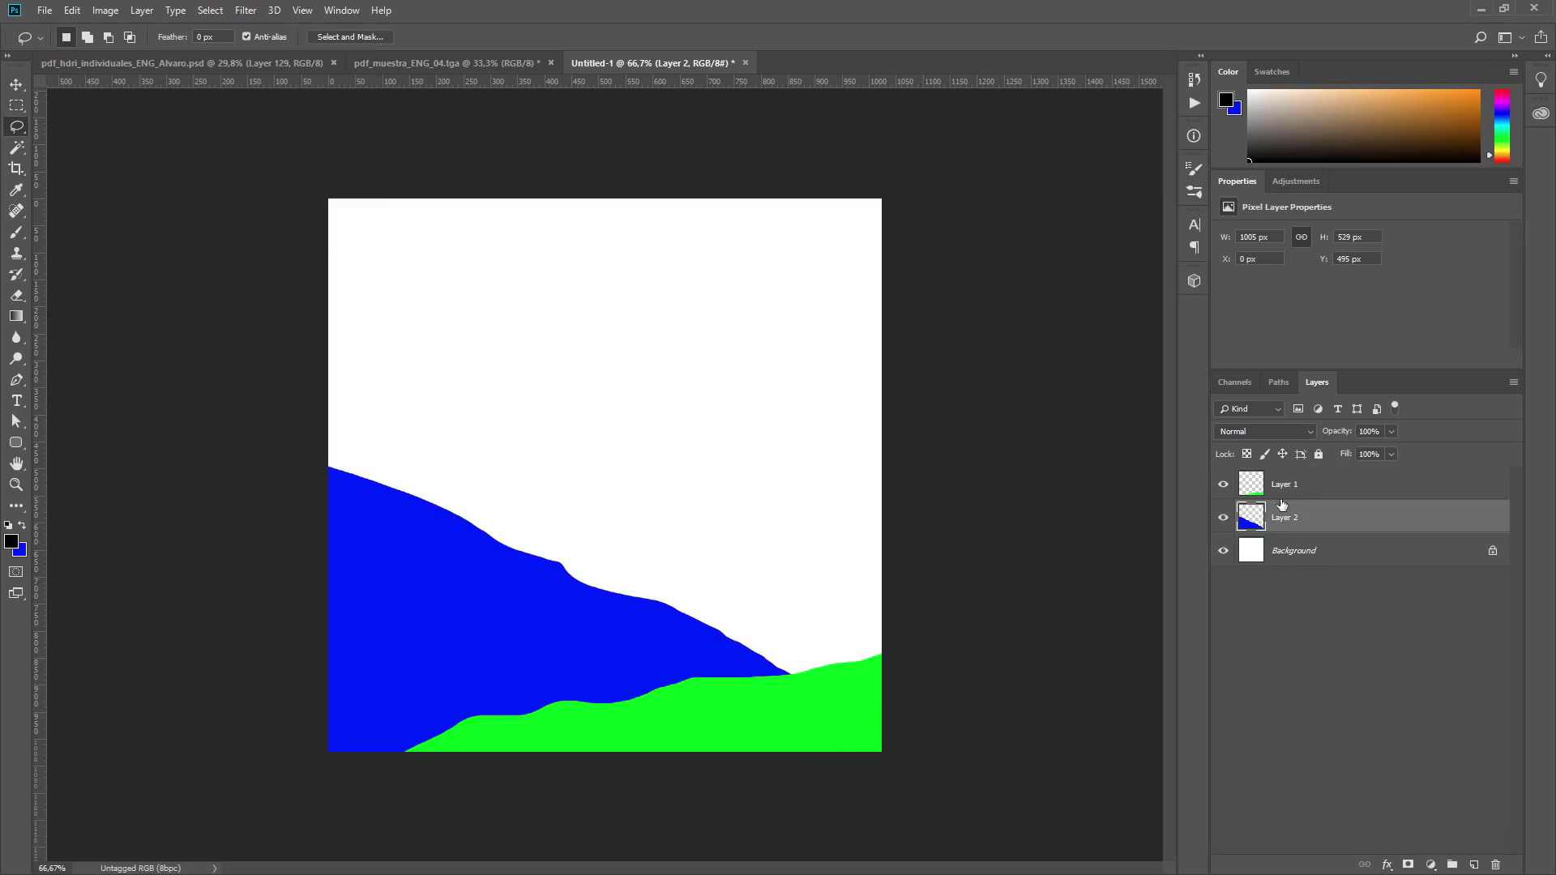
Step: Add an empty layer, Layer 3, above the green band's layer
left_click(1289, 482)
left_click(142, 10)
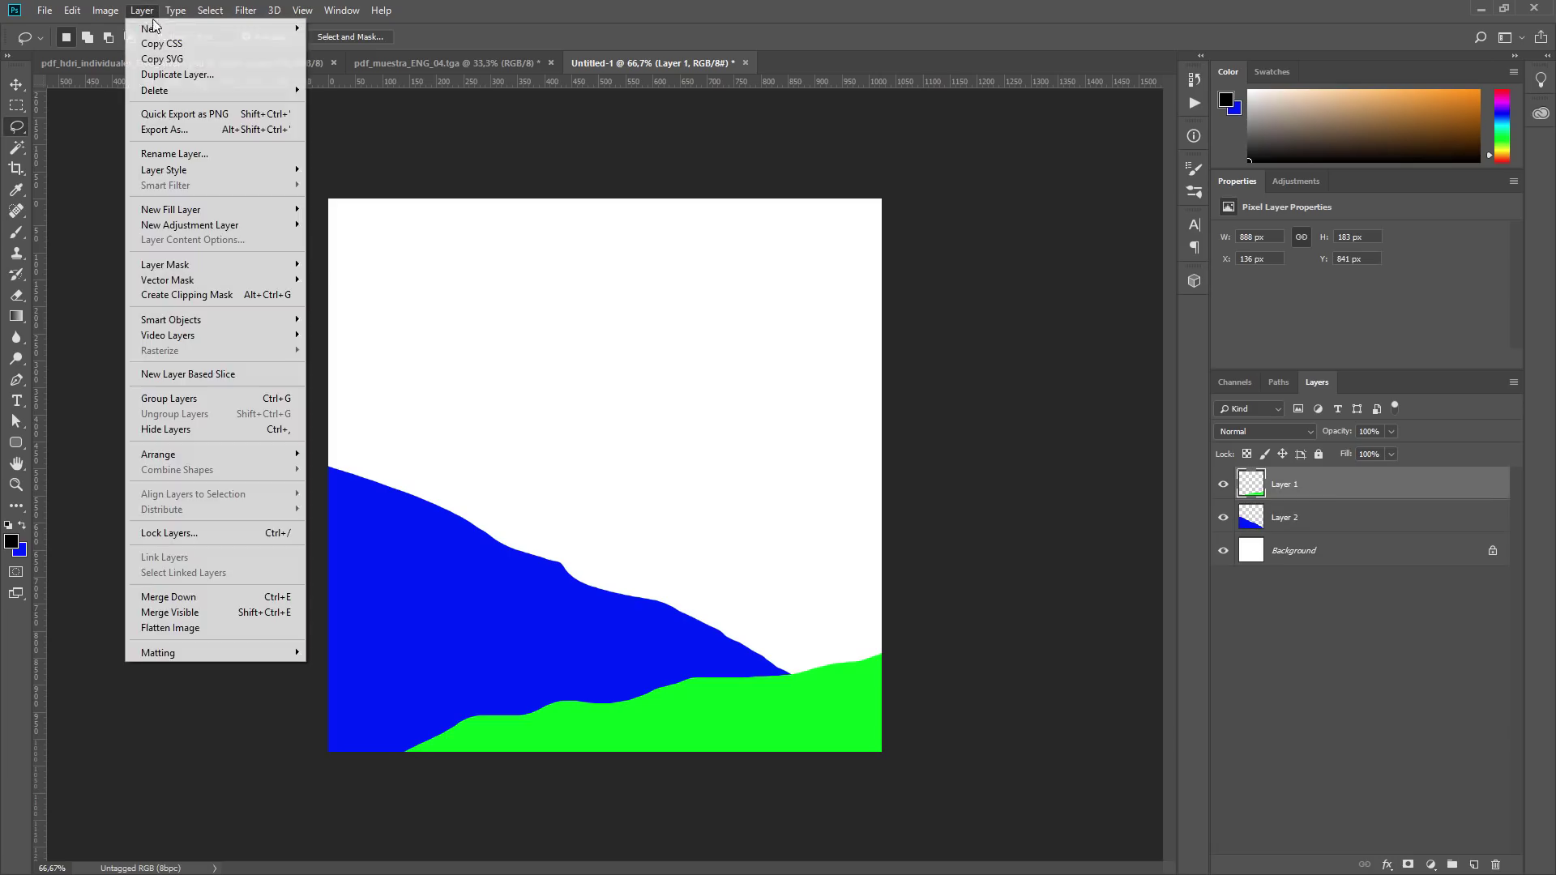
mouse_move(161, 30)
left_click(361, 29)
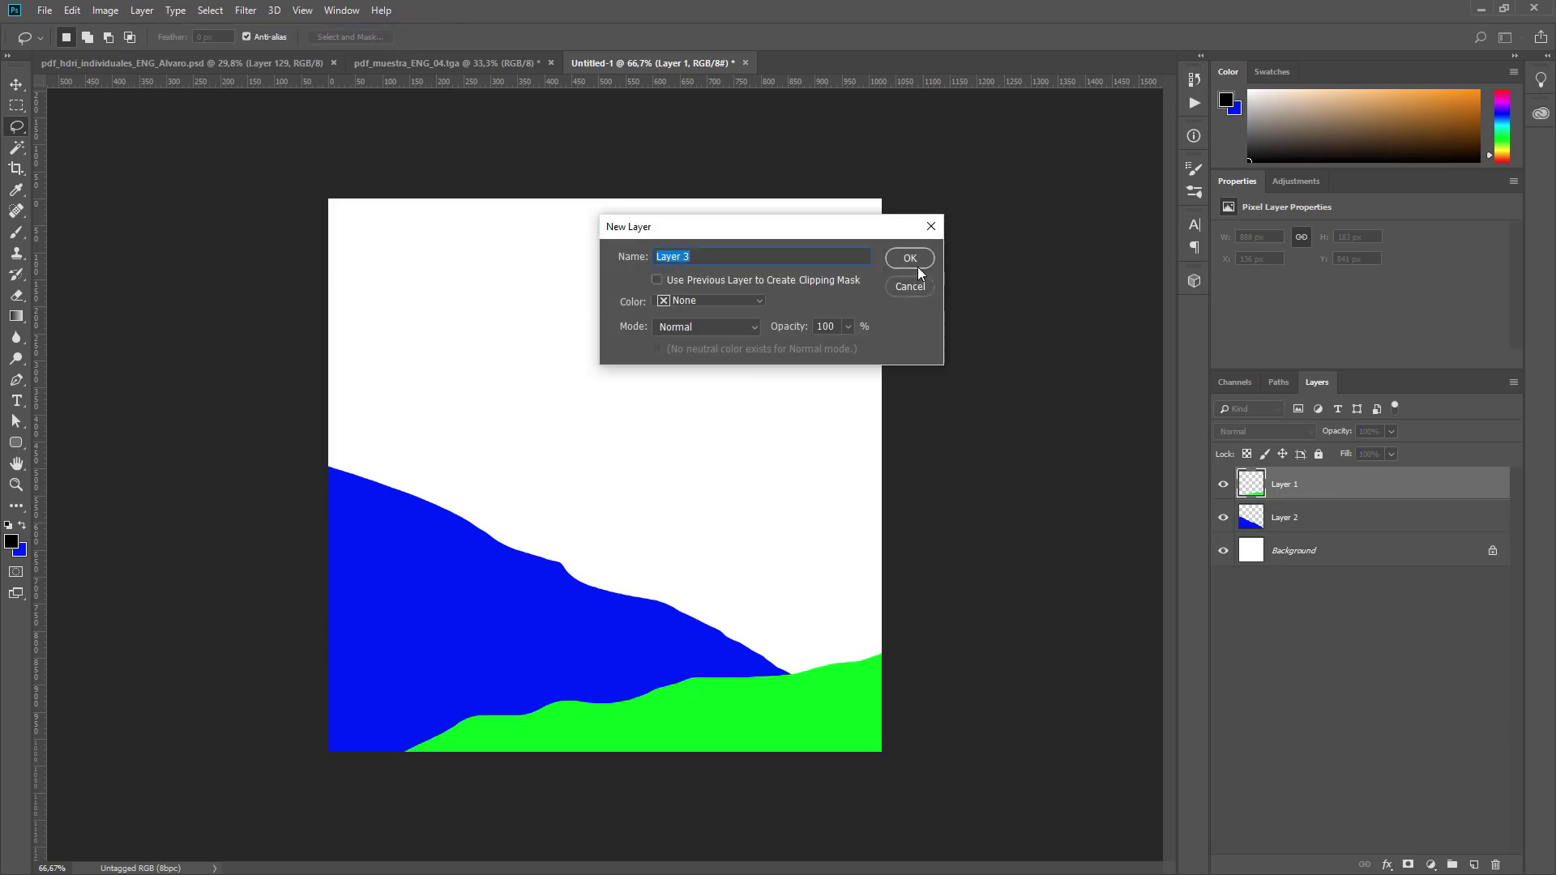
left_click(912, 259)
Step: Set the background colour to a saturated red
left_click(18, 551)
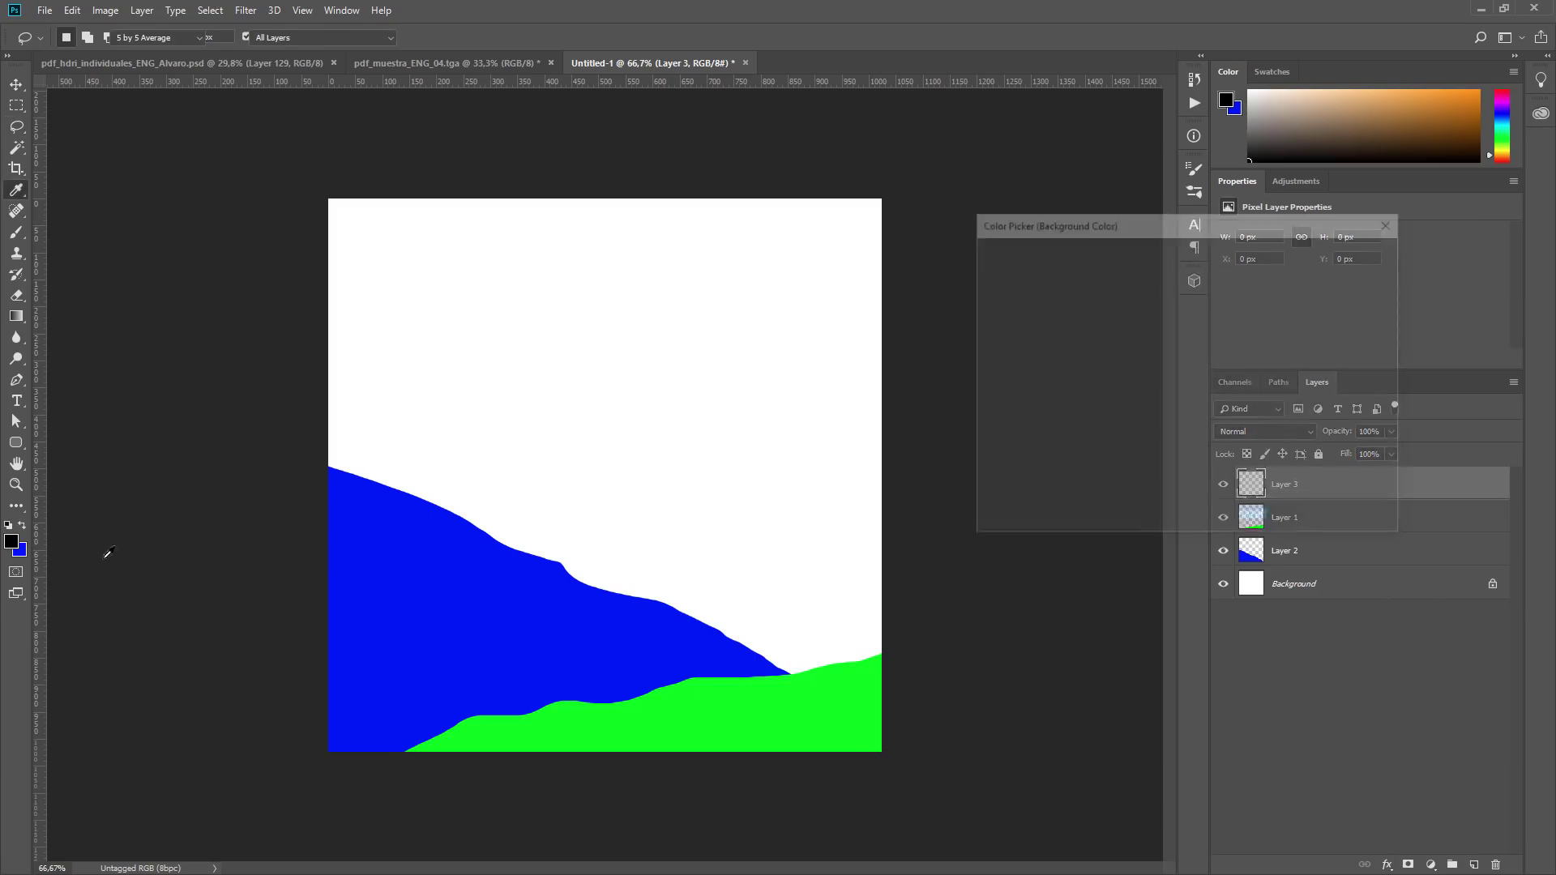
left_click_drag(1204, 364, 1204, 261)
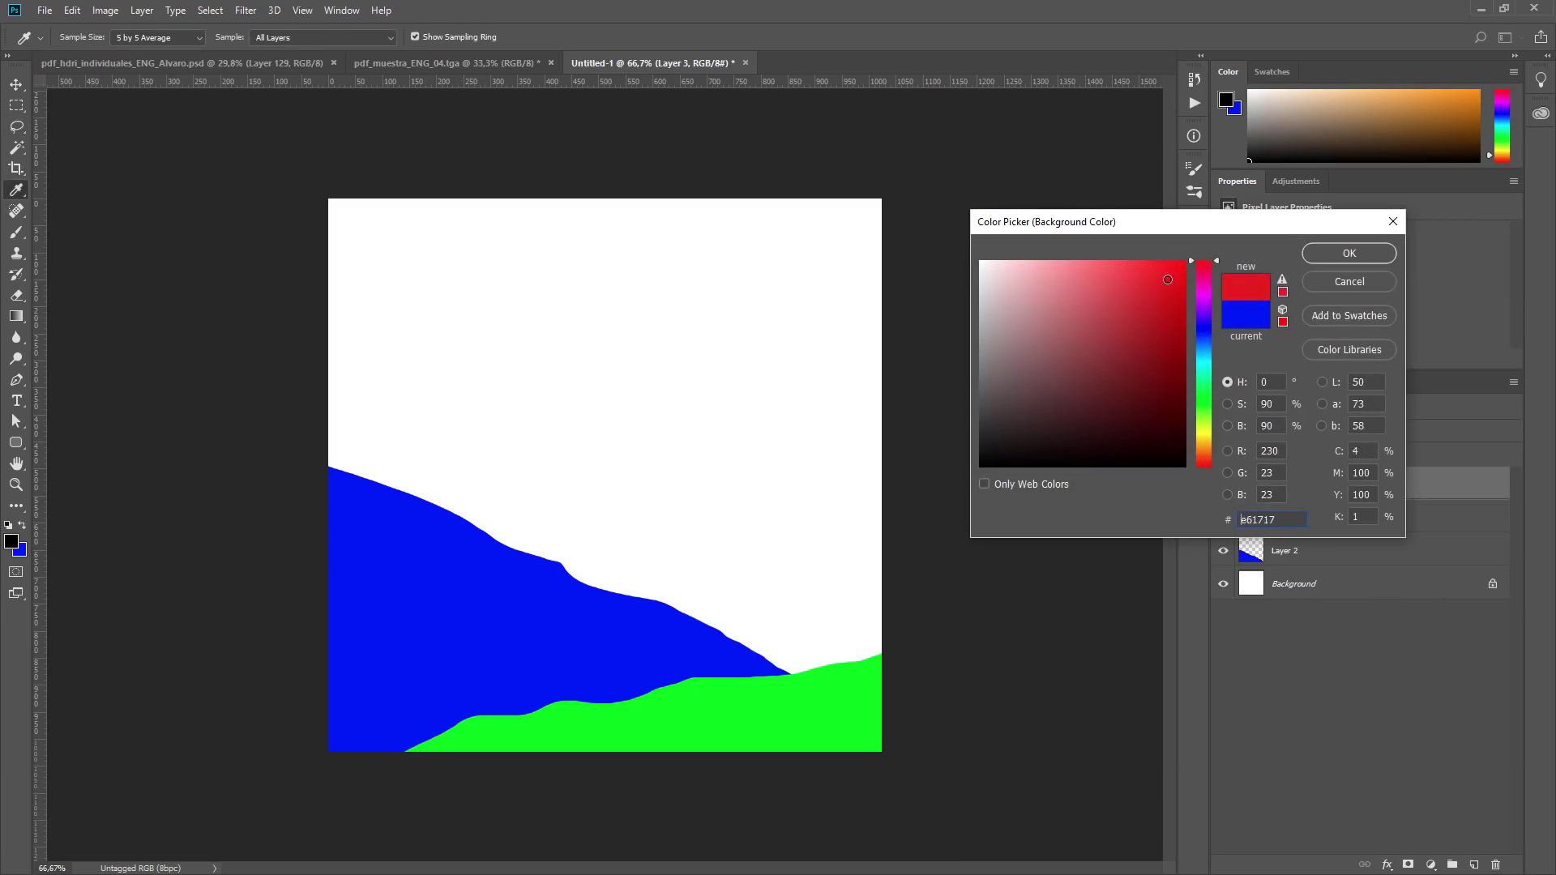
left_click(1349, 253)
Step: Lasso a rising area about 1024 by 756 px, move Layer 3 below Layer 2, fill the area red and deselect
key("l")
mouse_move(364, 557)
left_mouse_down()
mouse_move(935, 320)
mouse_move(1015, 672)
mouse_move(702, 740)
mouse_move(324, 588)
left_mouse_up()
mouse_move(1313, 485)
left_mouse_down()
mouse_move(1313, 573)
mouse_move(1320, 532)
mouse_move(1324, 548)
mouse_move(1299, 578)
left_mouse_up()
key("ctrl+BackSpace")
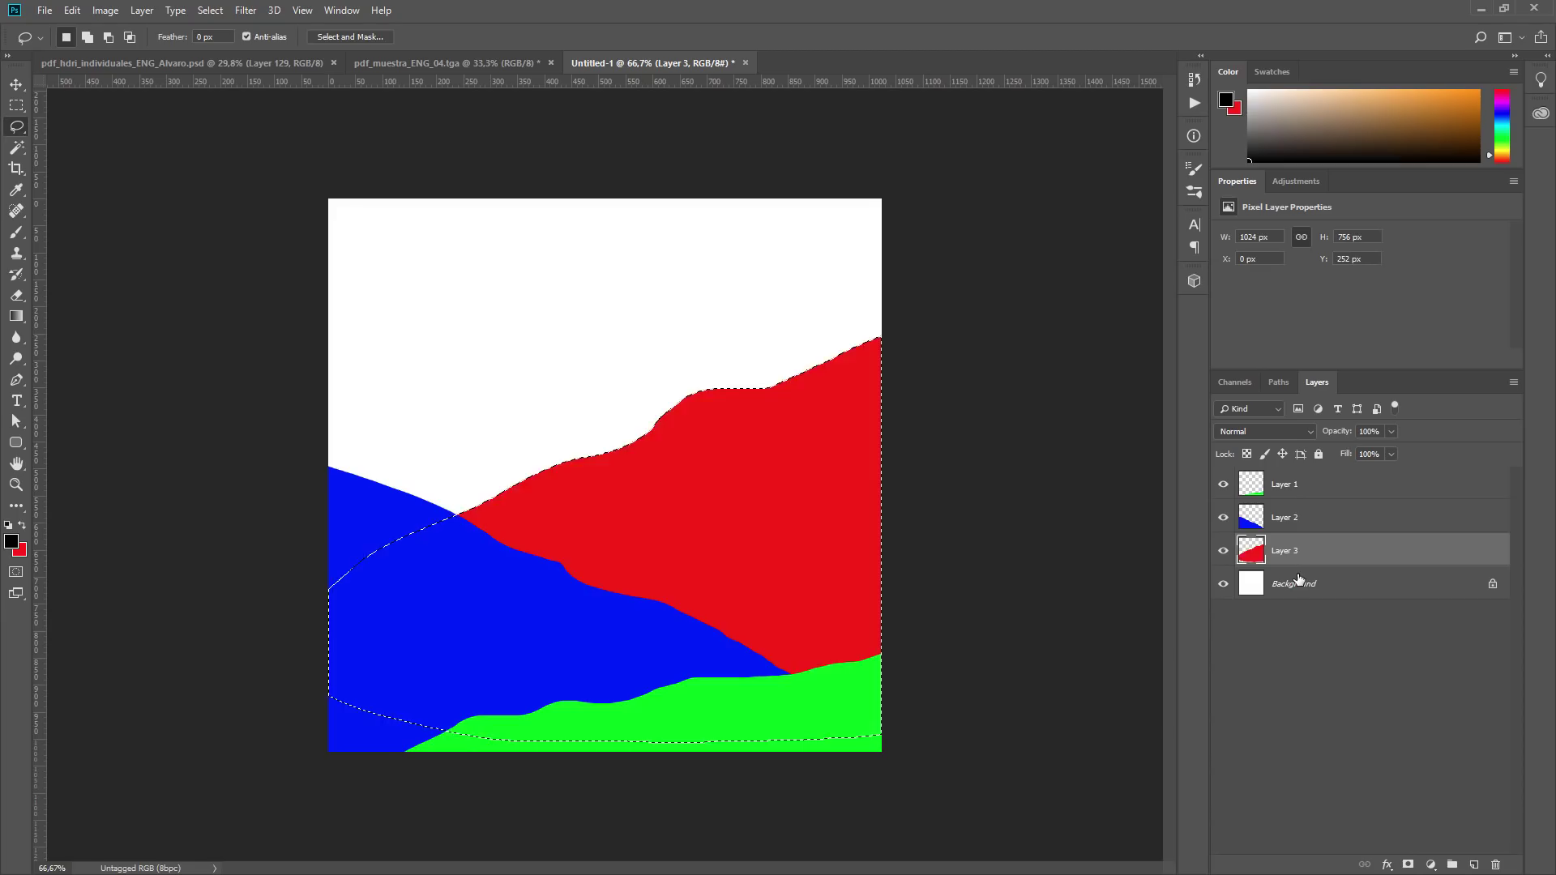
key("ctrl+d")
Step: Lasso an irregular band along the canvas's upper edge and add an empty layer, Layer 4, above the red area's layer
mouse_move(243, 219)
left_mouse_down()
mouse_move(660, 329)
mouse_move(870, 356)
mouse_move(948, 202)
mouse_move(373, 153)
left_mouse_up()
mouse_move(526, 198)
left_mouse_down("shift")
mouse_move(250, 195)
mouse_move(527, 131)
left_mouse_up("shift")
left_click(143, 10)
mouse_move(162, 28)
left_click(397, 30)
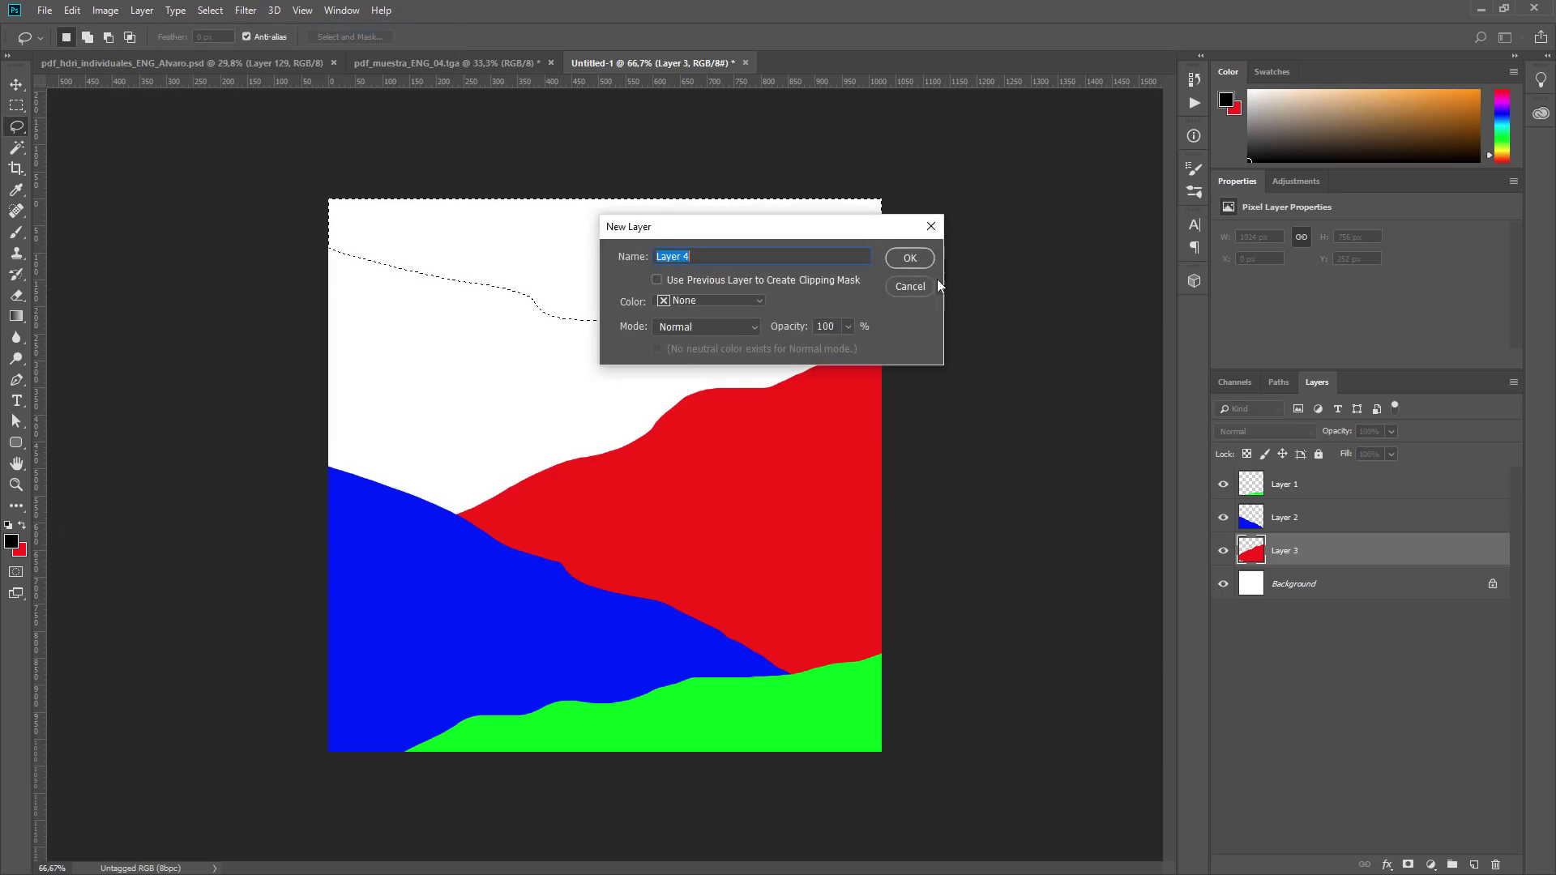
key("Return")
Step: Set the background colour to purple, fill the selected upper band with it and deselect
left_click(17, 551)
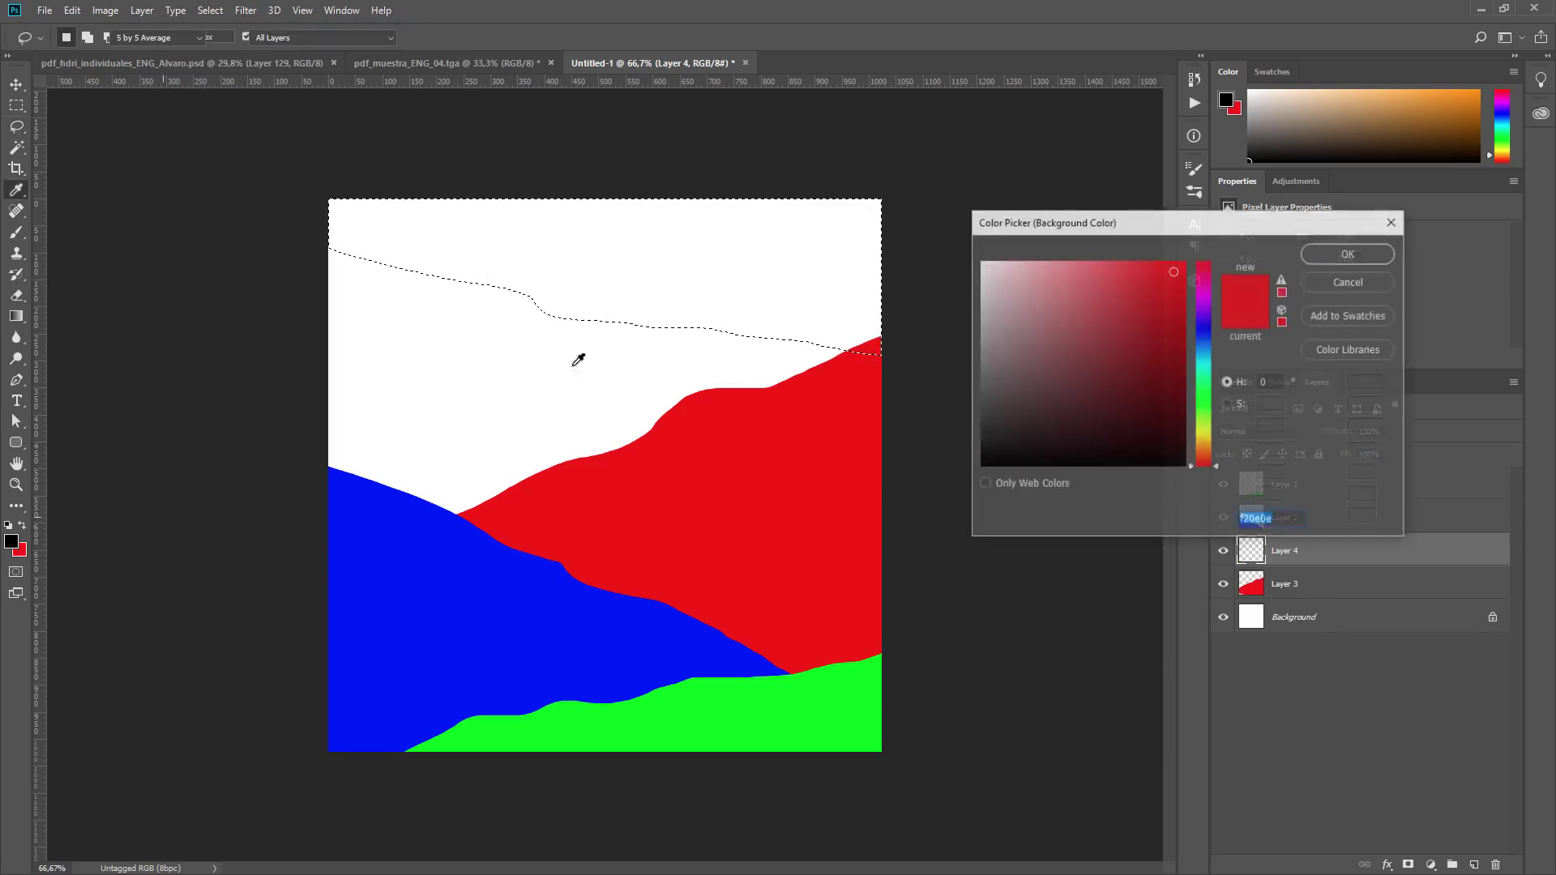
left_click(1211, 298)
left_click_drag(1210, 301, 1155, 302)
left_click(1345, 257)
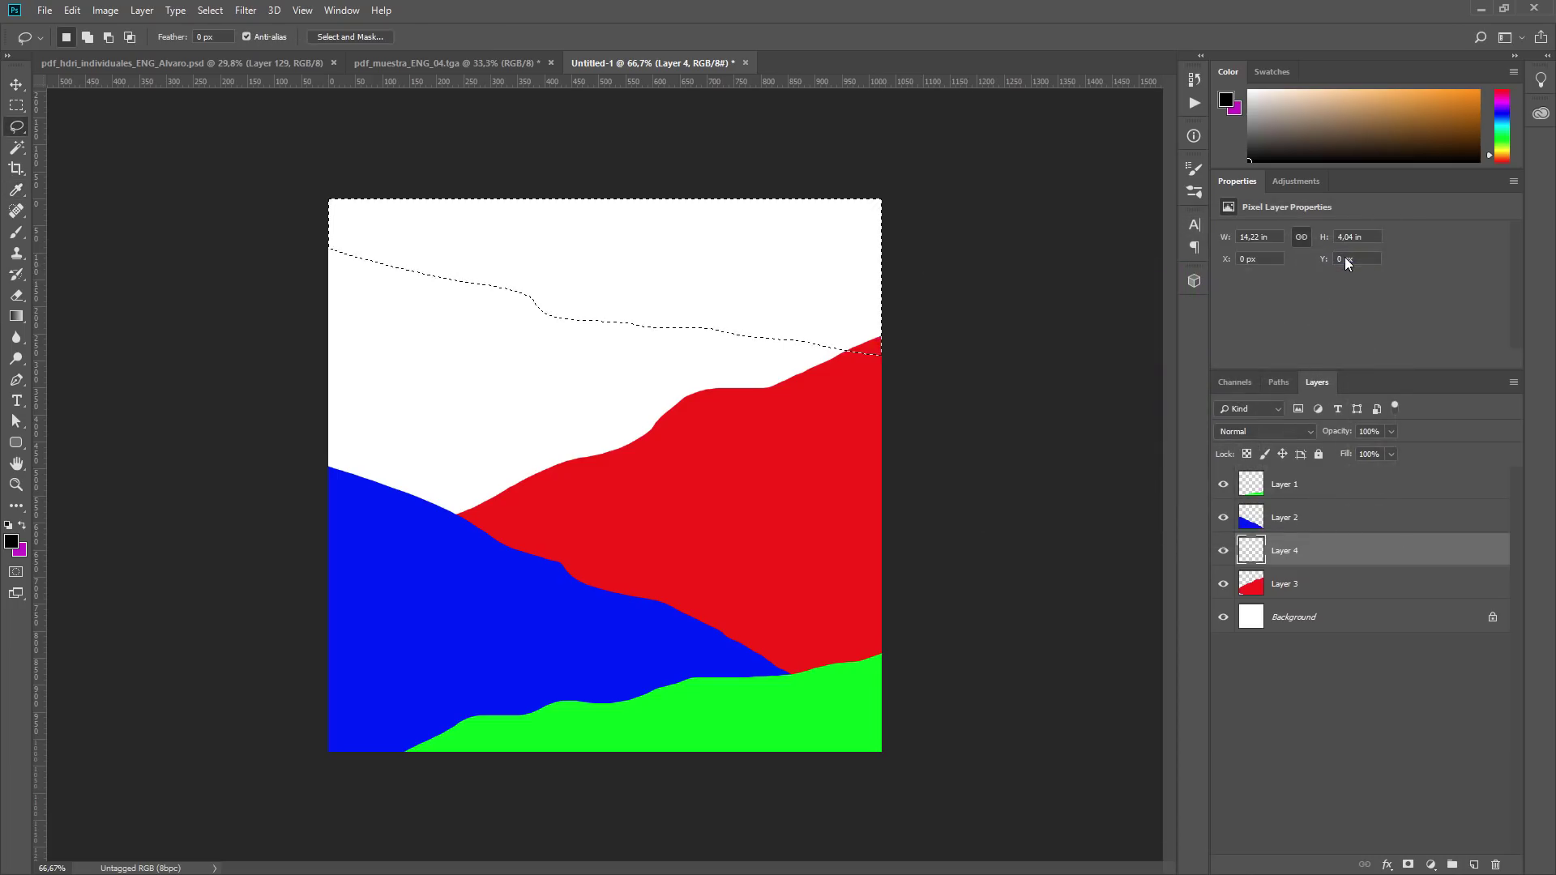
key("ctrl+BackSpace")
key("ctrl+d")
Step: Fill the Background layer with the orange-yellow ffc000
left_click(1293, 616)
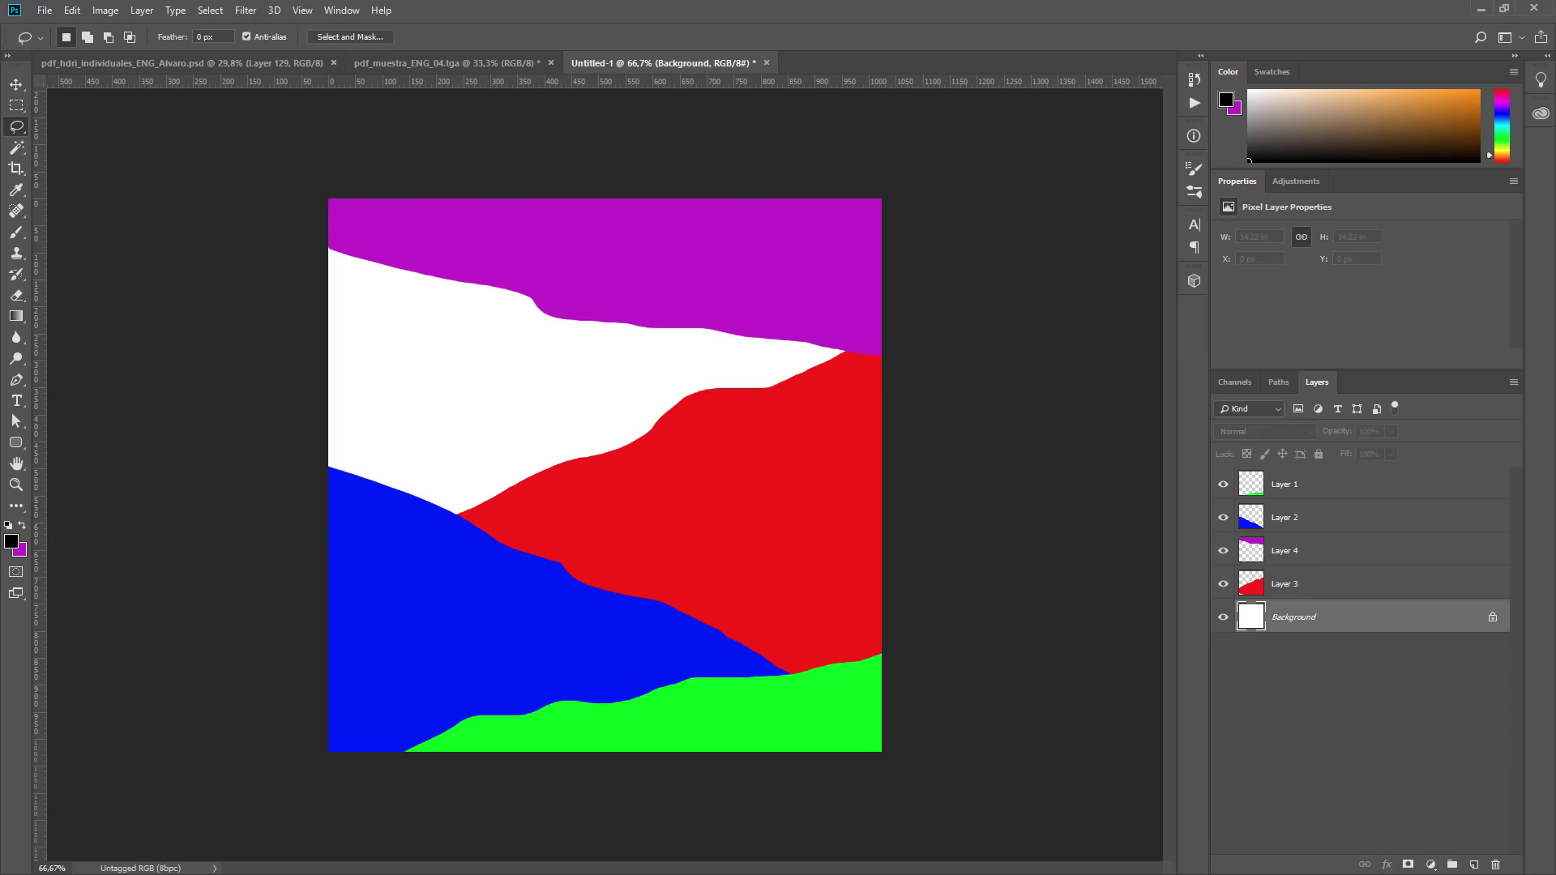
left_click(19, 551)
left_click_drag(1213, 445, 1214, 450)
left_click_drag(1166, 297, 1252, 223)
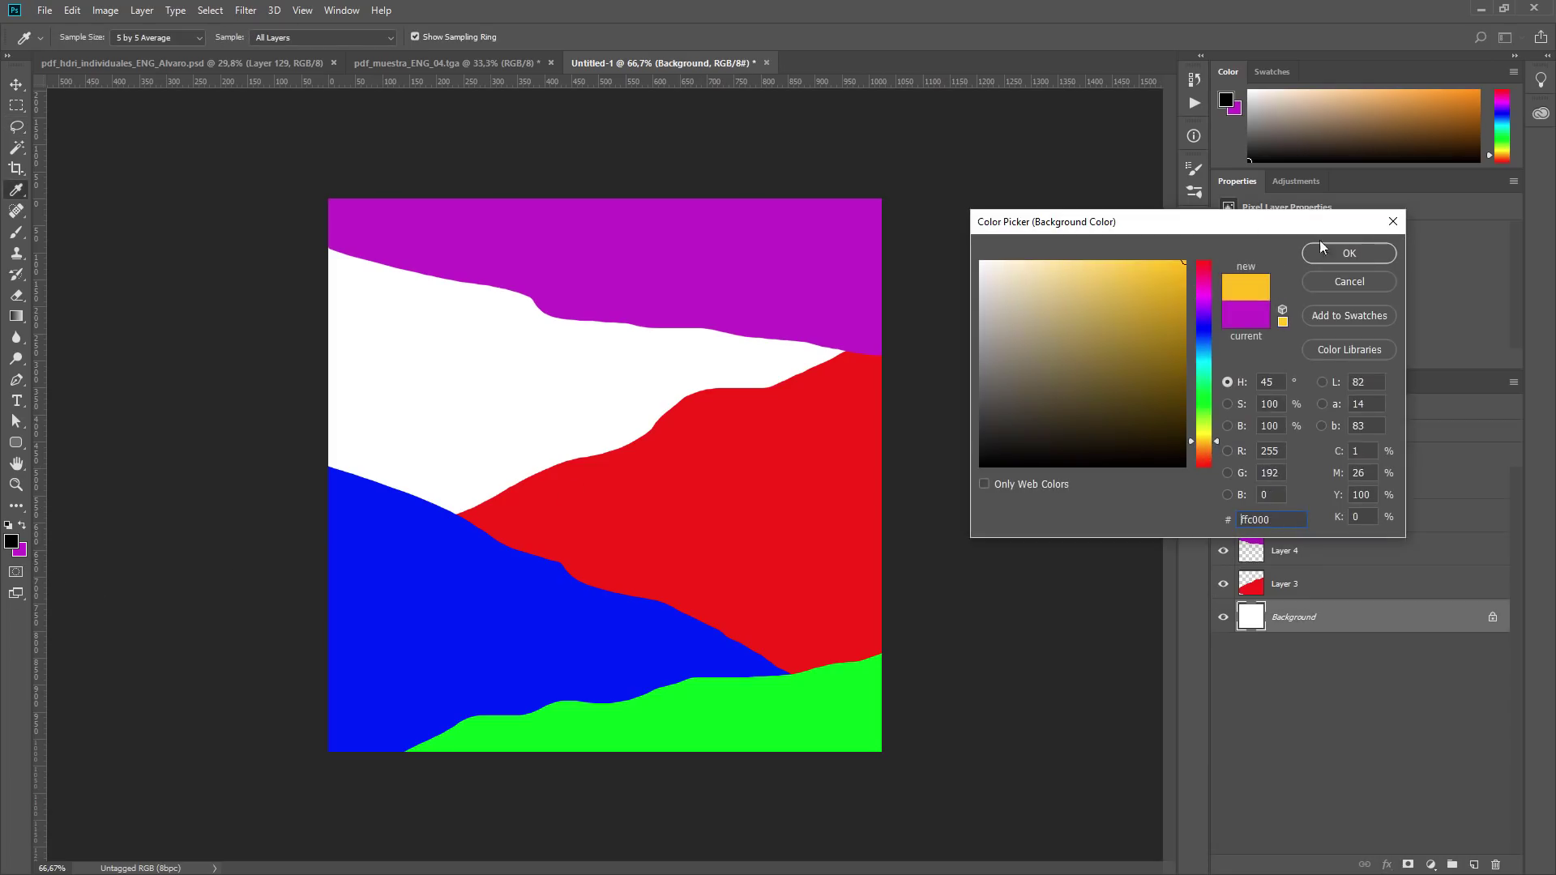
left_click(1383, 259)
key("ctrl+BackSpace")
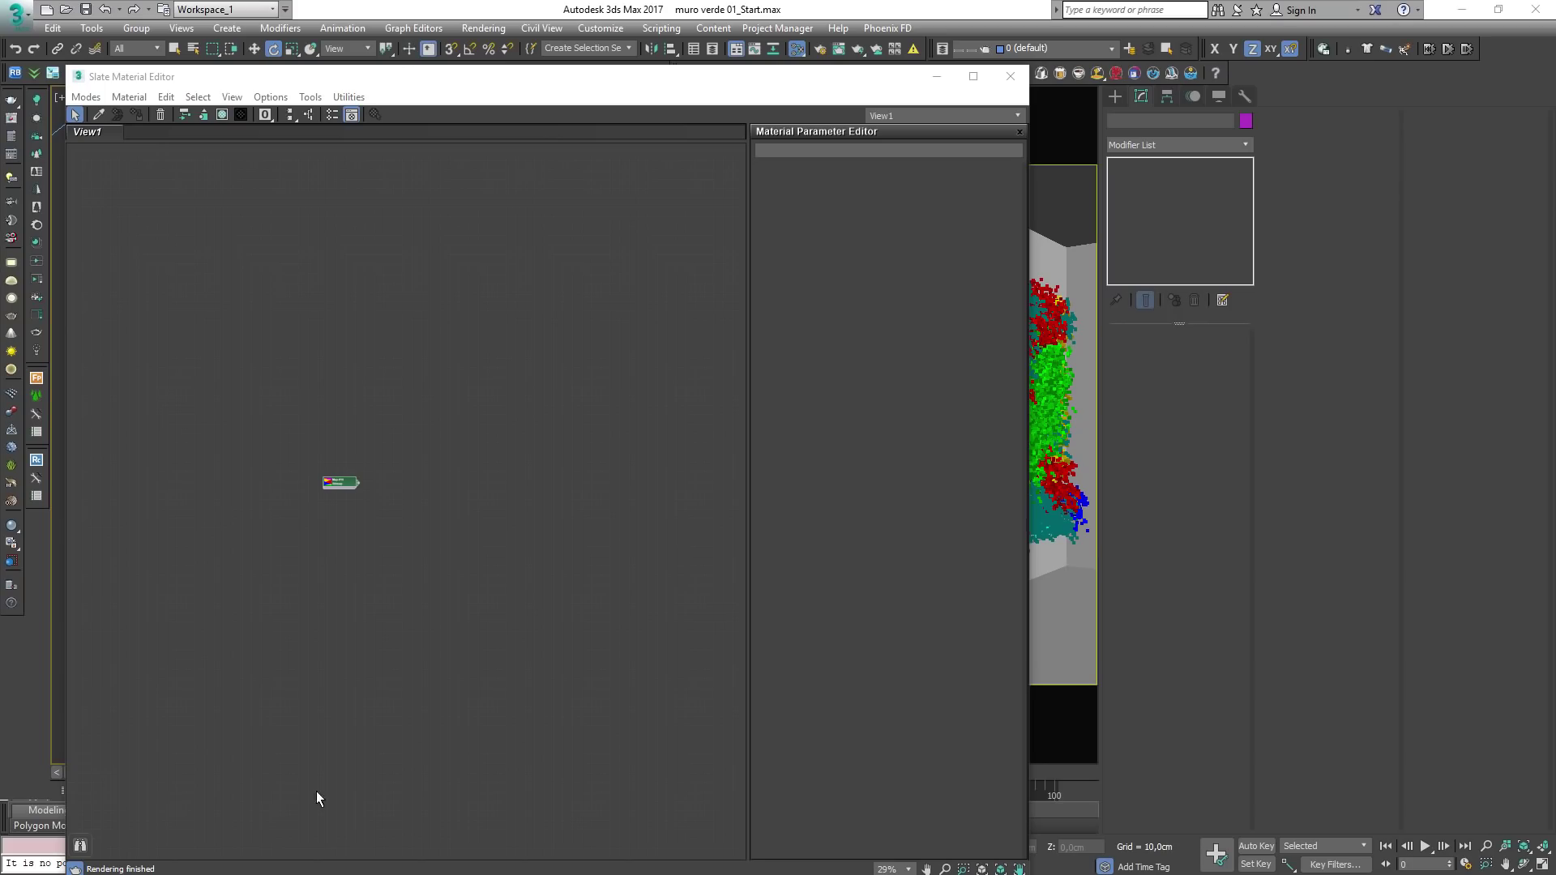
Step: Switch to 3ds Max, enlarge the Map #19 bitmap preview and narrow the Slate Material Editor to uncover the camera view
scroll(276, 461, "up", 10)
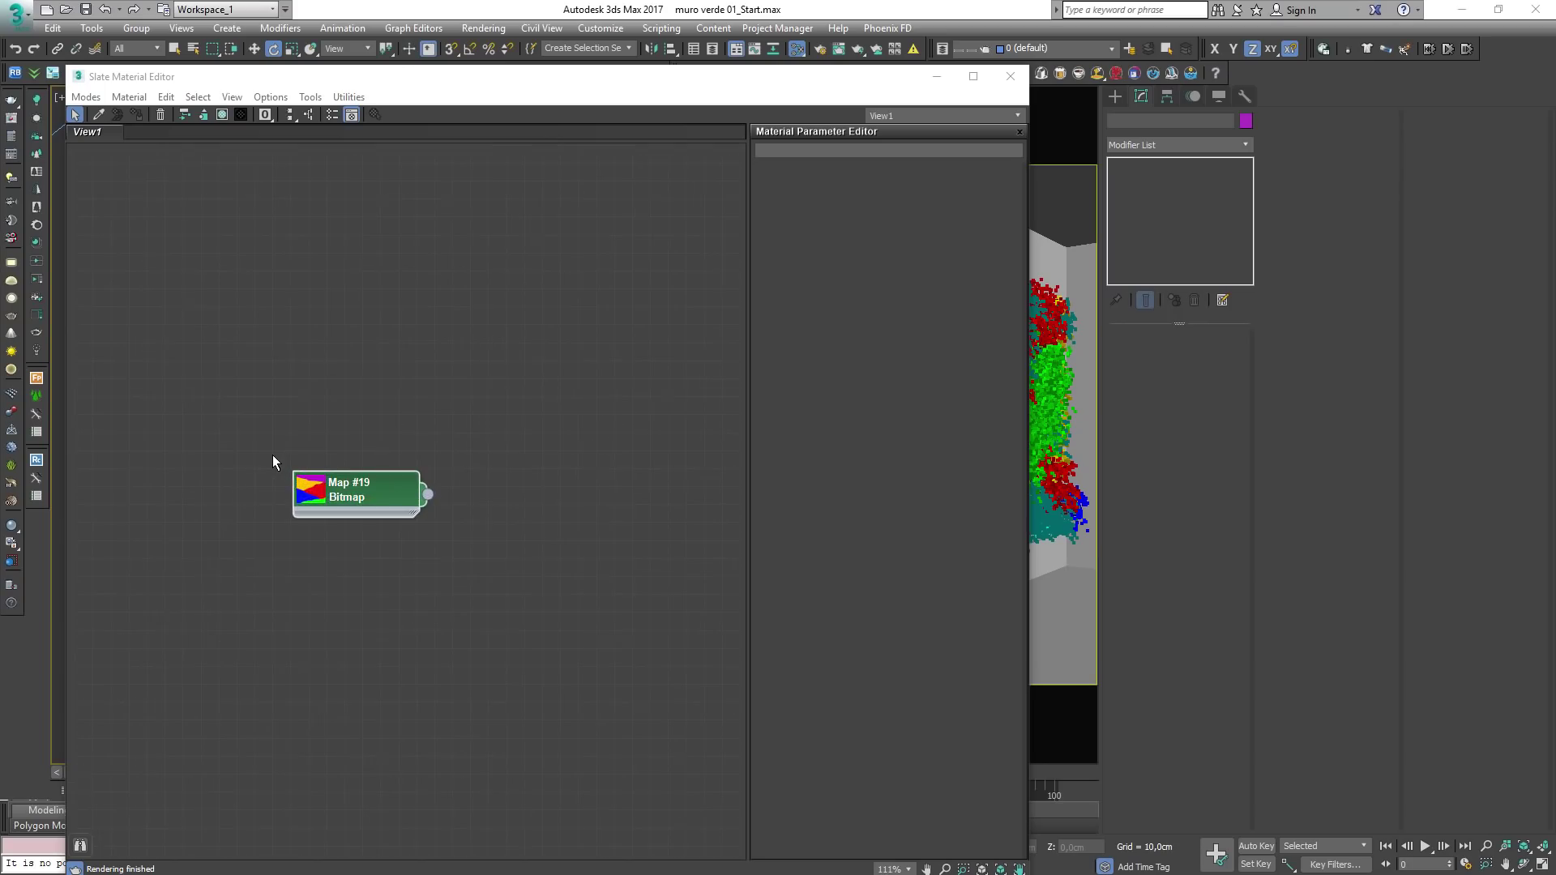
double_click(313, 490)
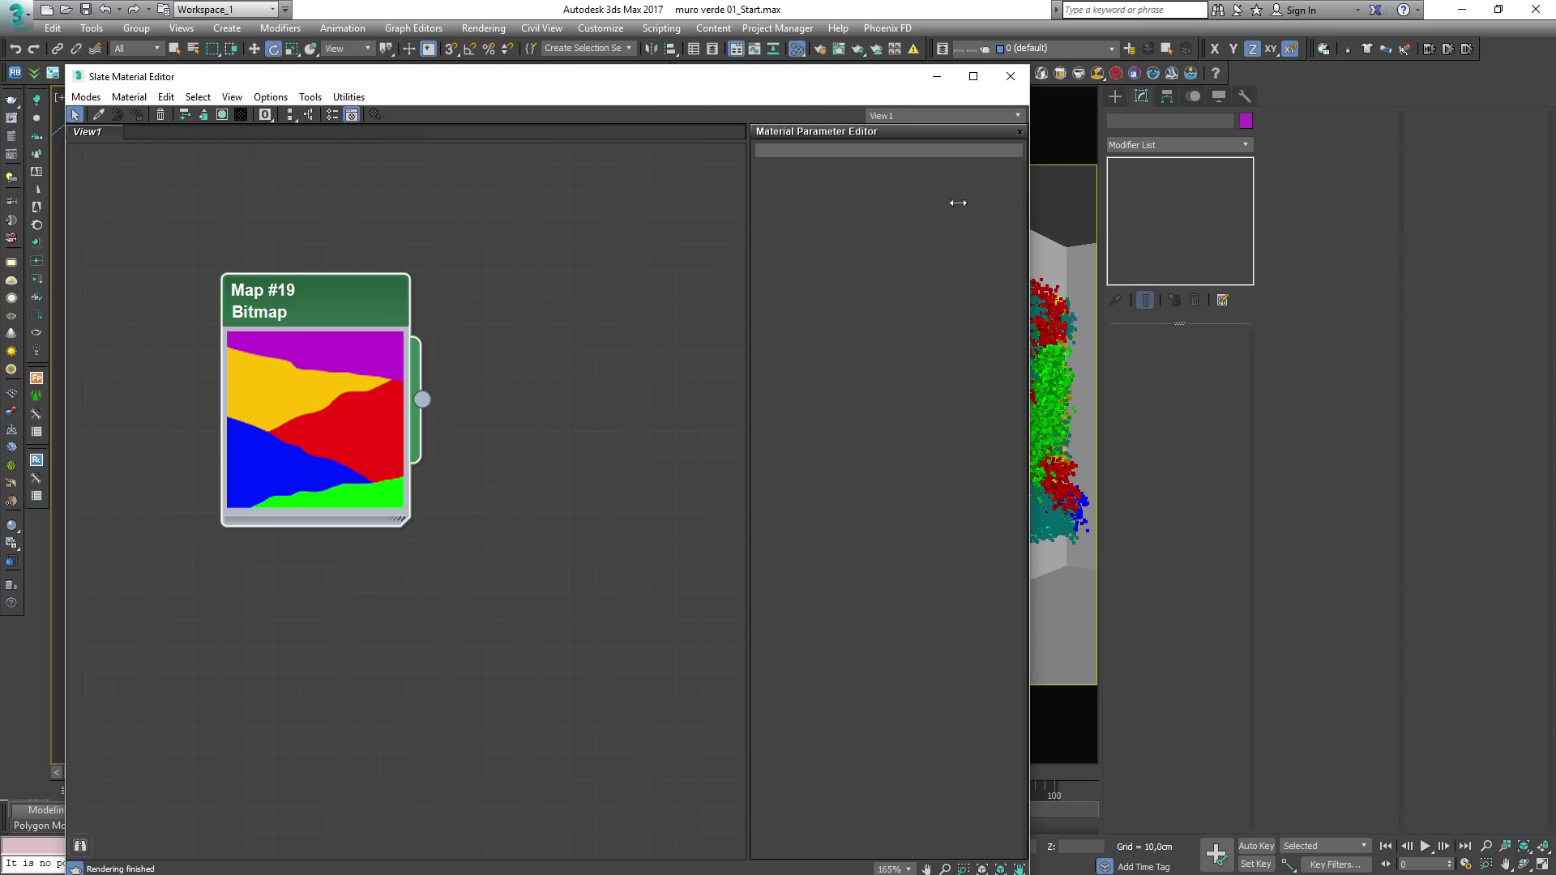
left_click_drag(1024, 206, 711, 206)
Step: Select the Forest001 plant scatter on the wall for editing
left_click(1032, 337)
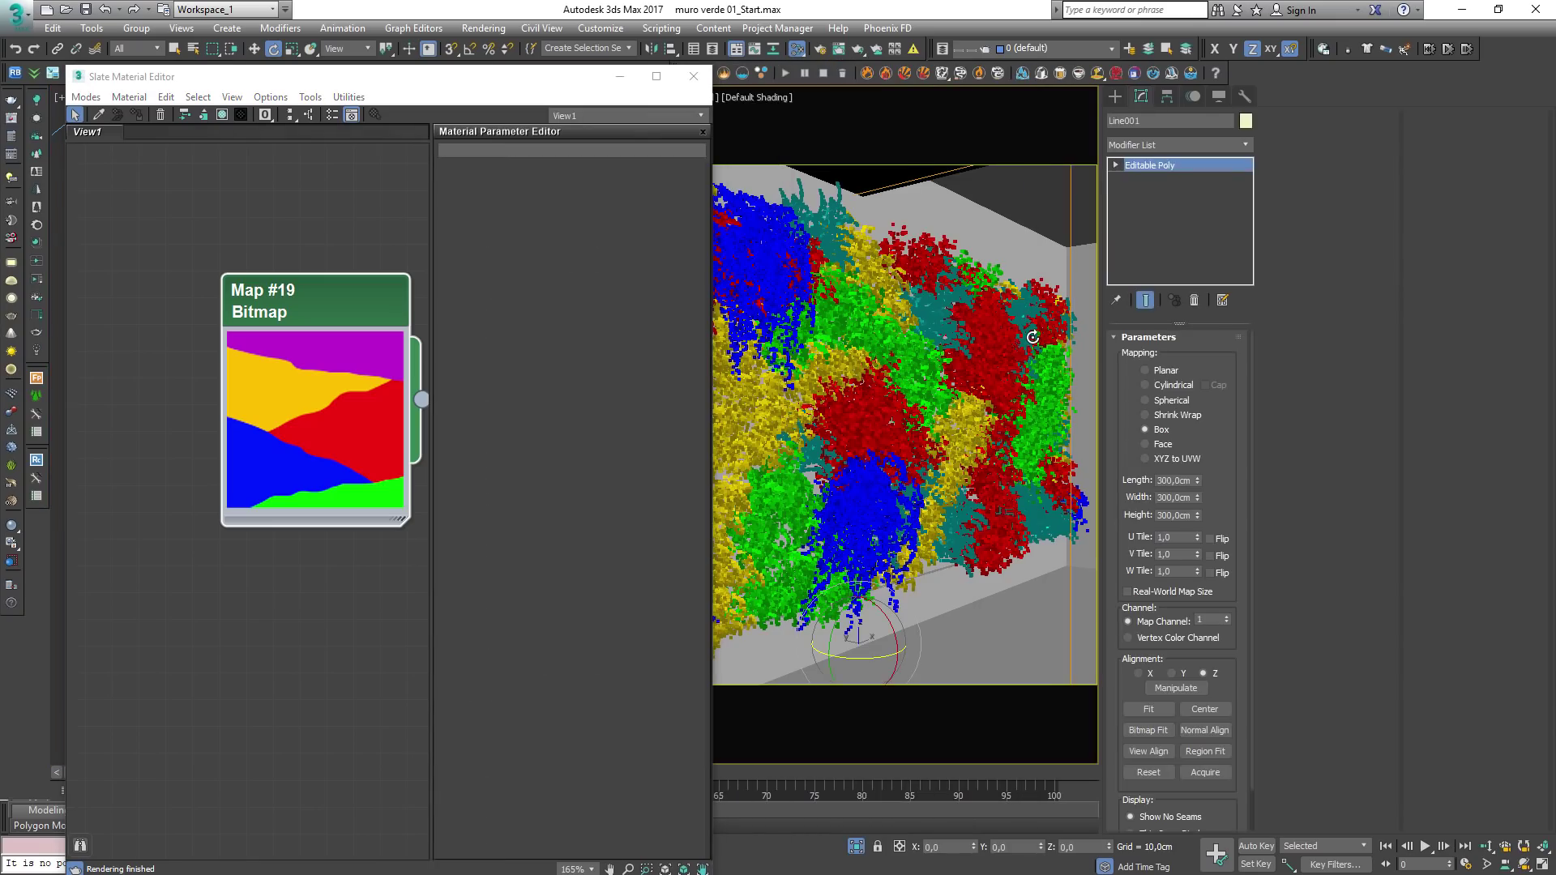
left_click(1032, 337)
key("q")
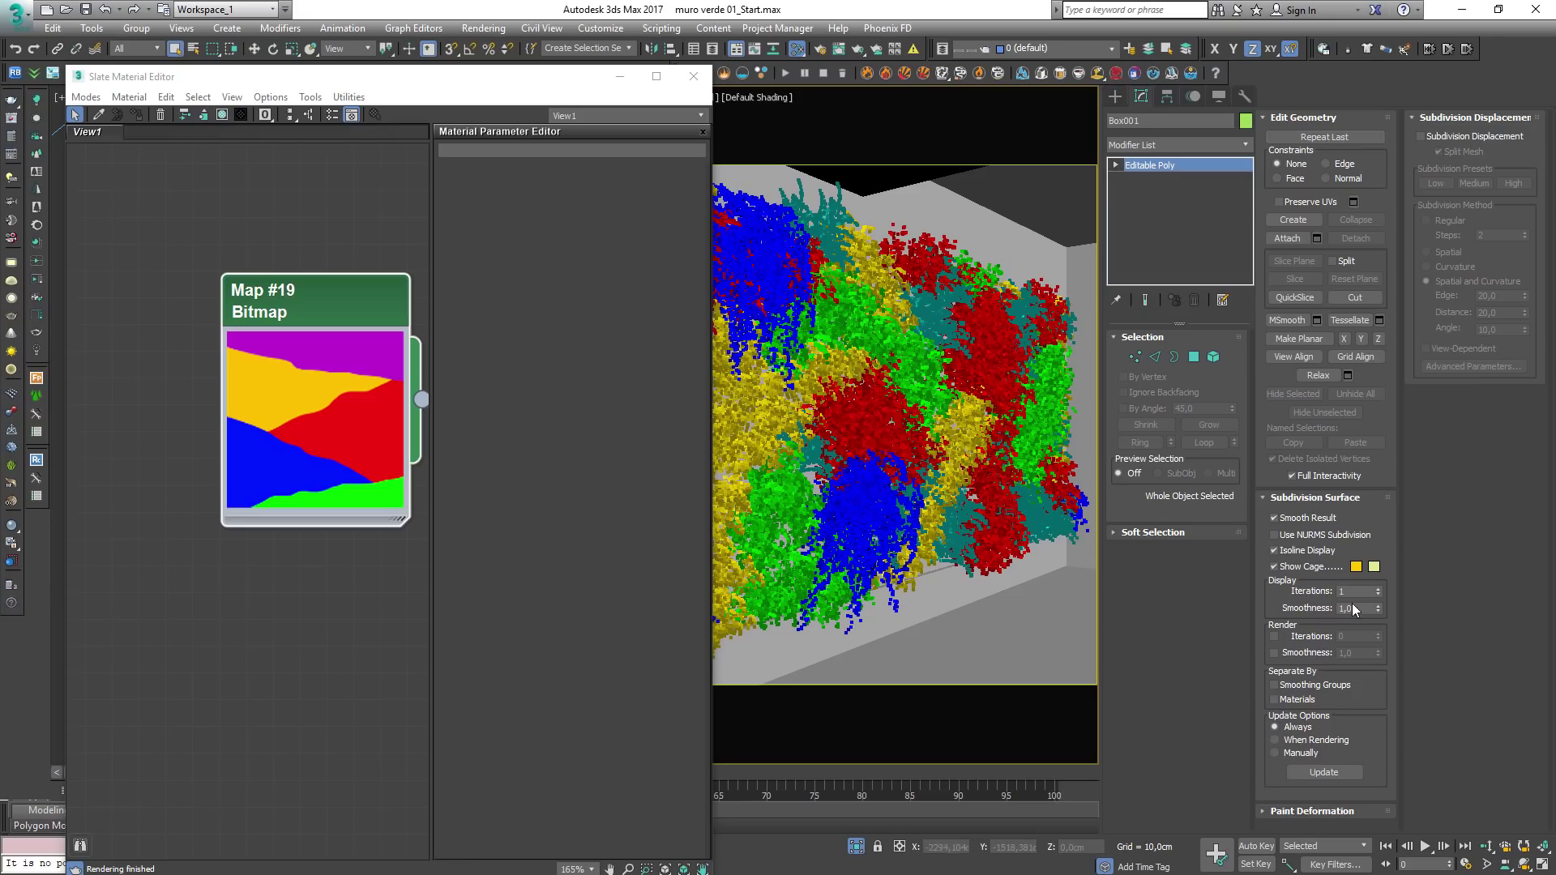
left_click(1039, 374)
left_click(1039, 375)
left_click(1027, 379)
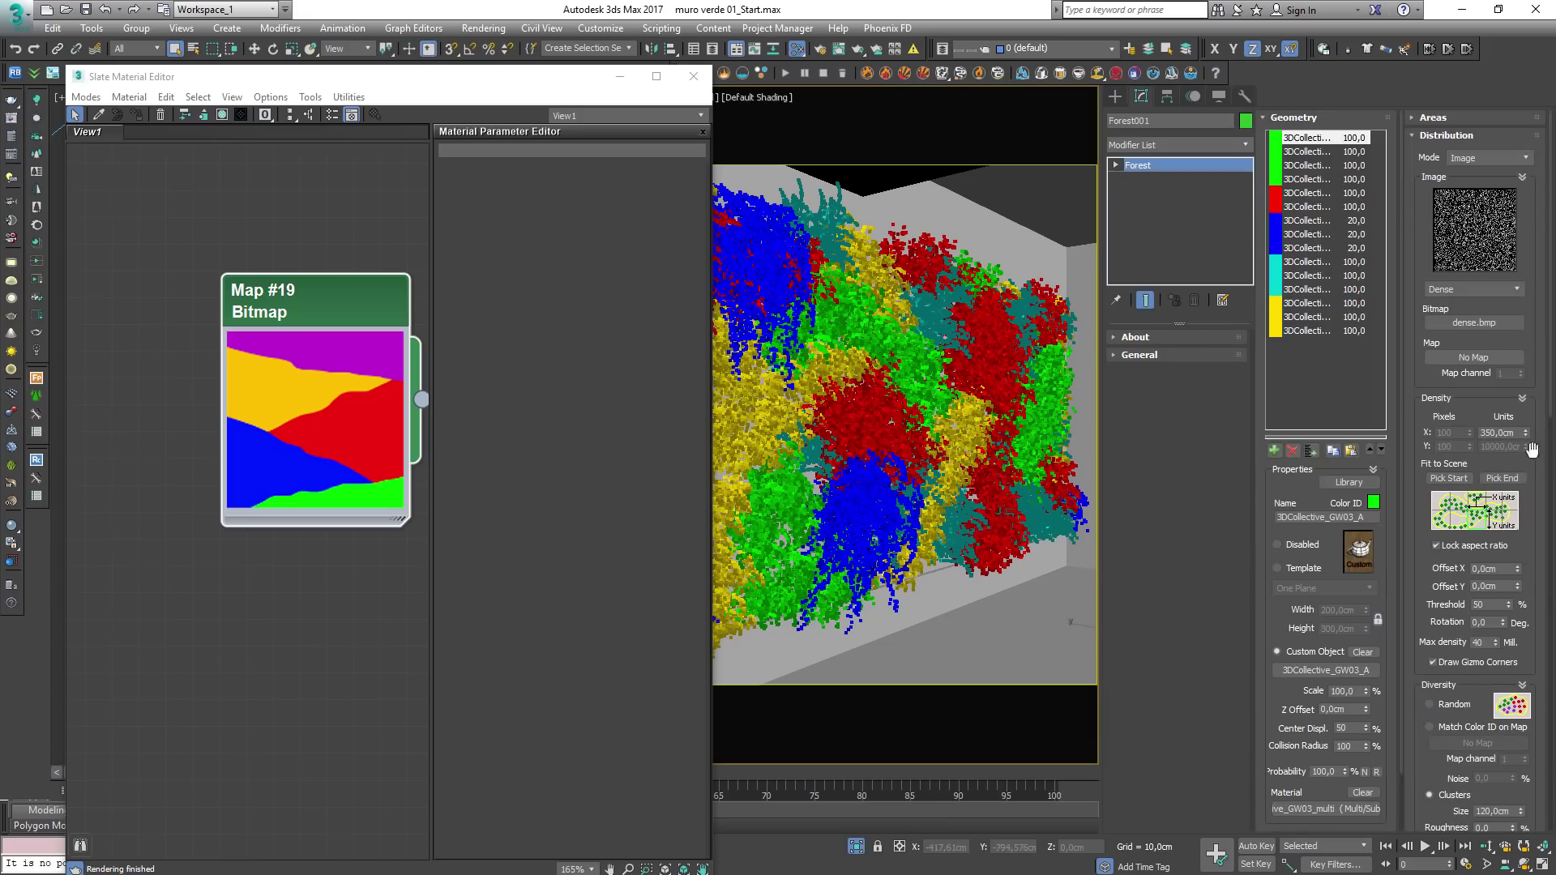
Step: Set the forest's Diversity mode to Match Color ID on Map and assign the Map #19 bitmap to it
scroll(1450, 405, "down", 5)
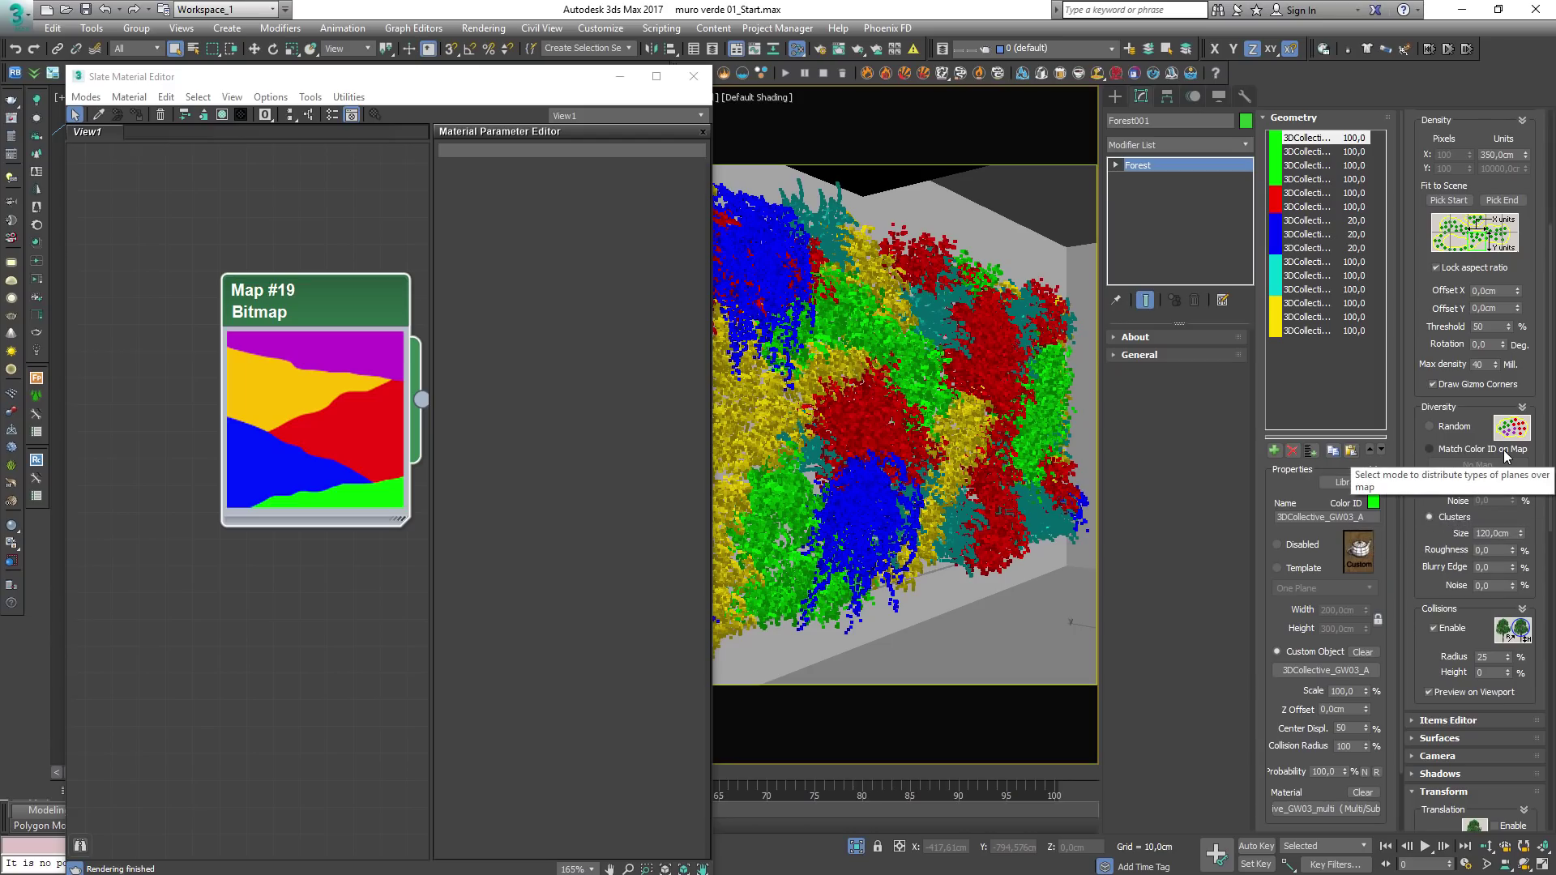
left_click(1479, 452)
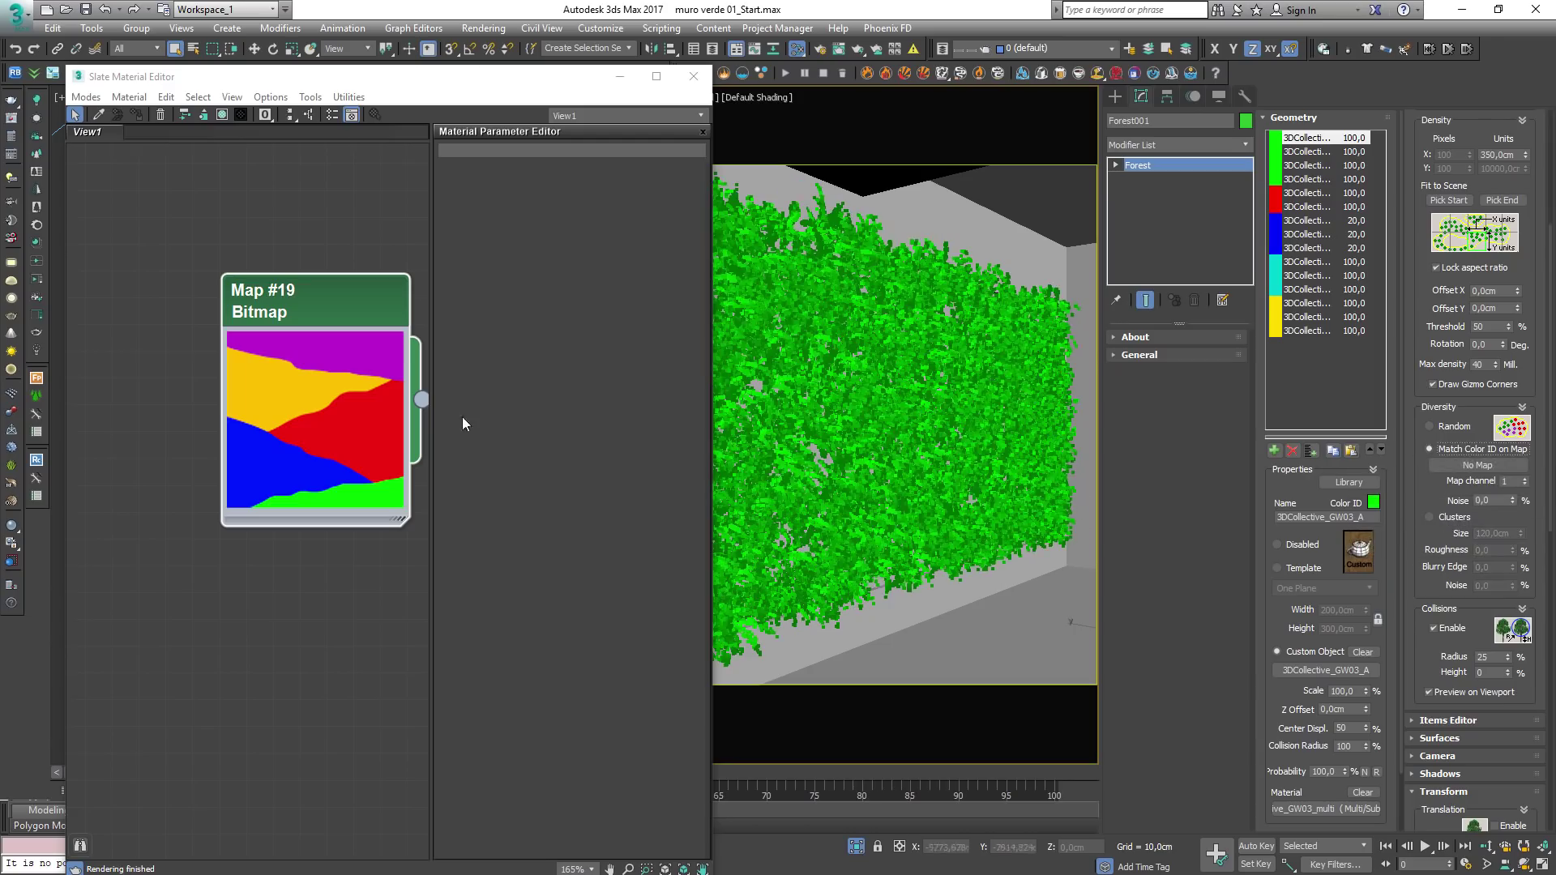
left_click_drag(422, 409, 1482, 466)
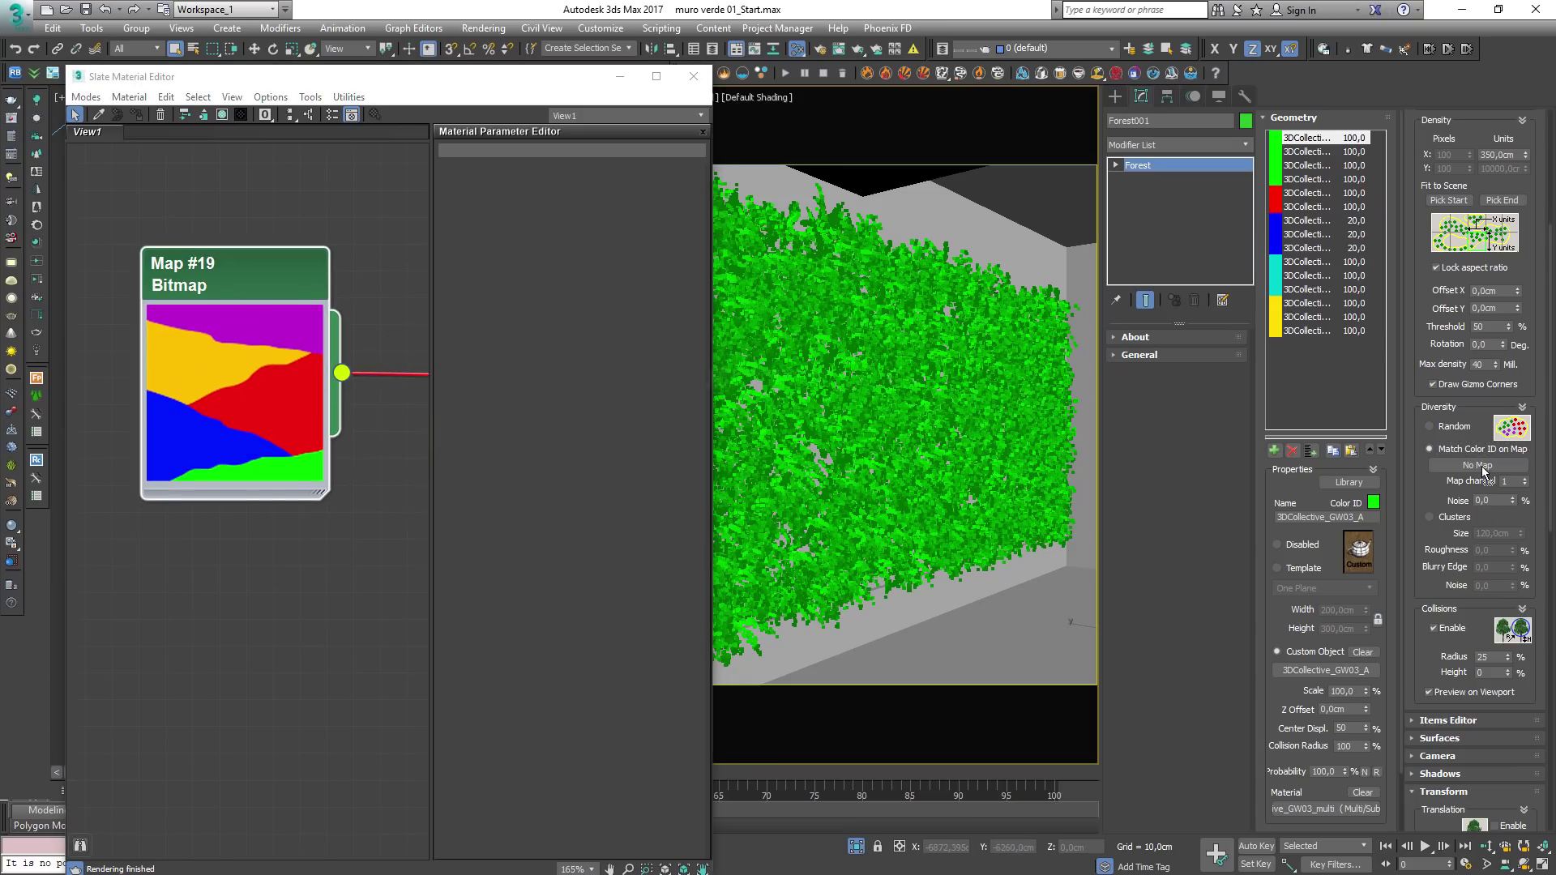
left_click(741, 490)
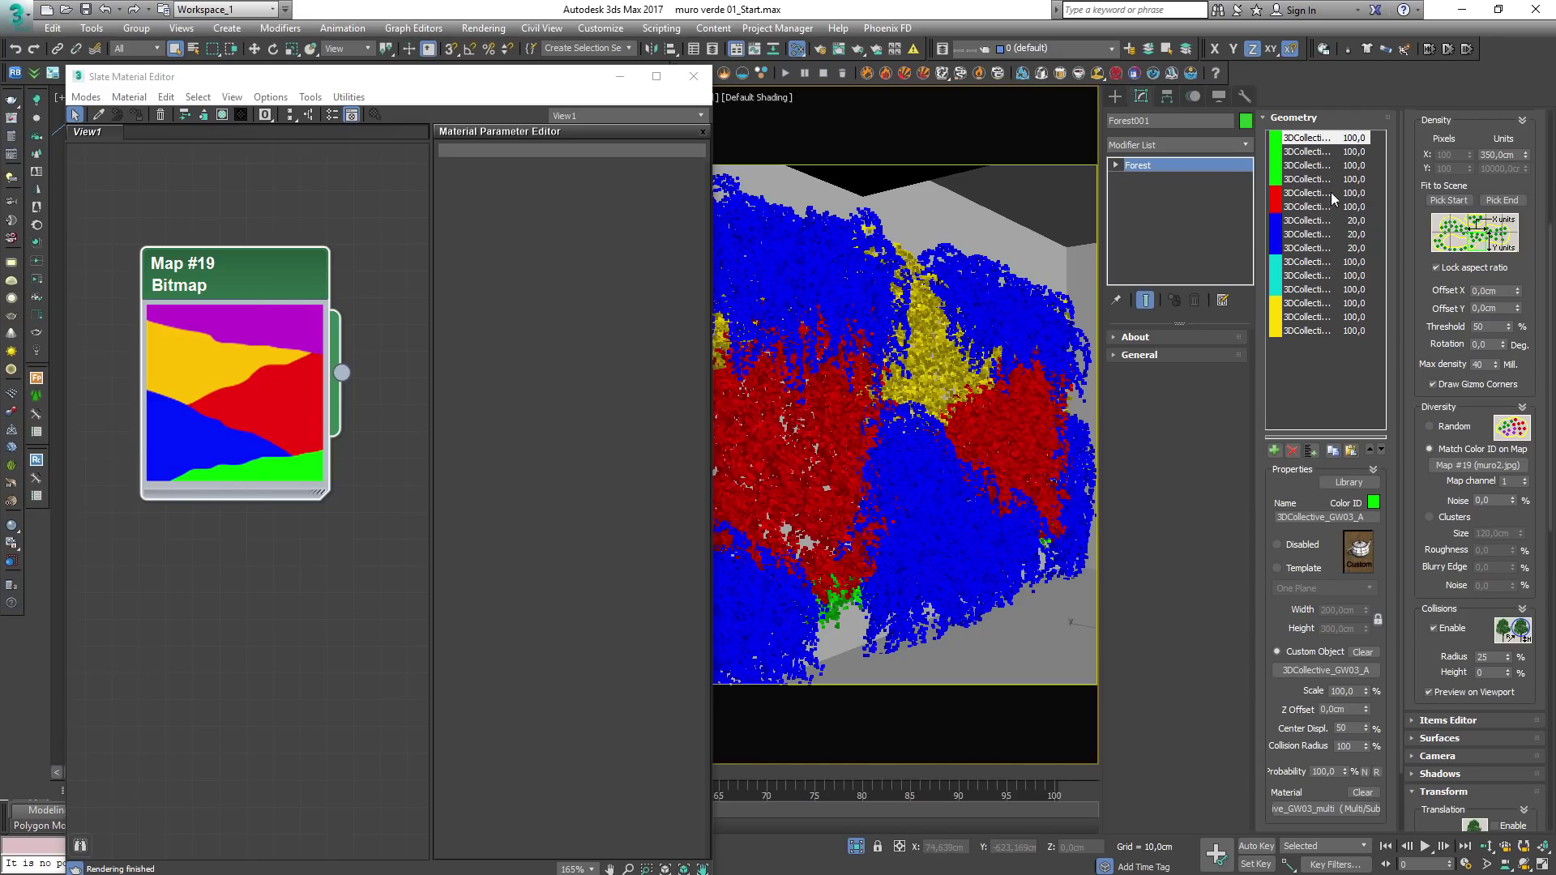
Step: Set the Color ID of the first four plant models, the green group, to red
left_click(1307, 179)
left_click(1306, 138, "shift")
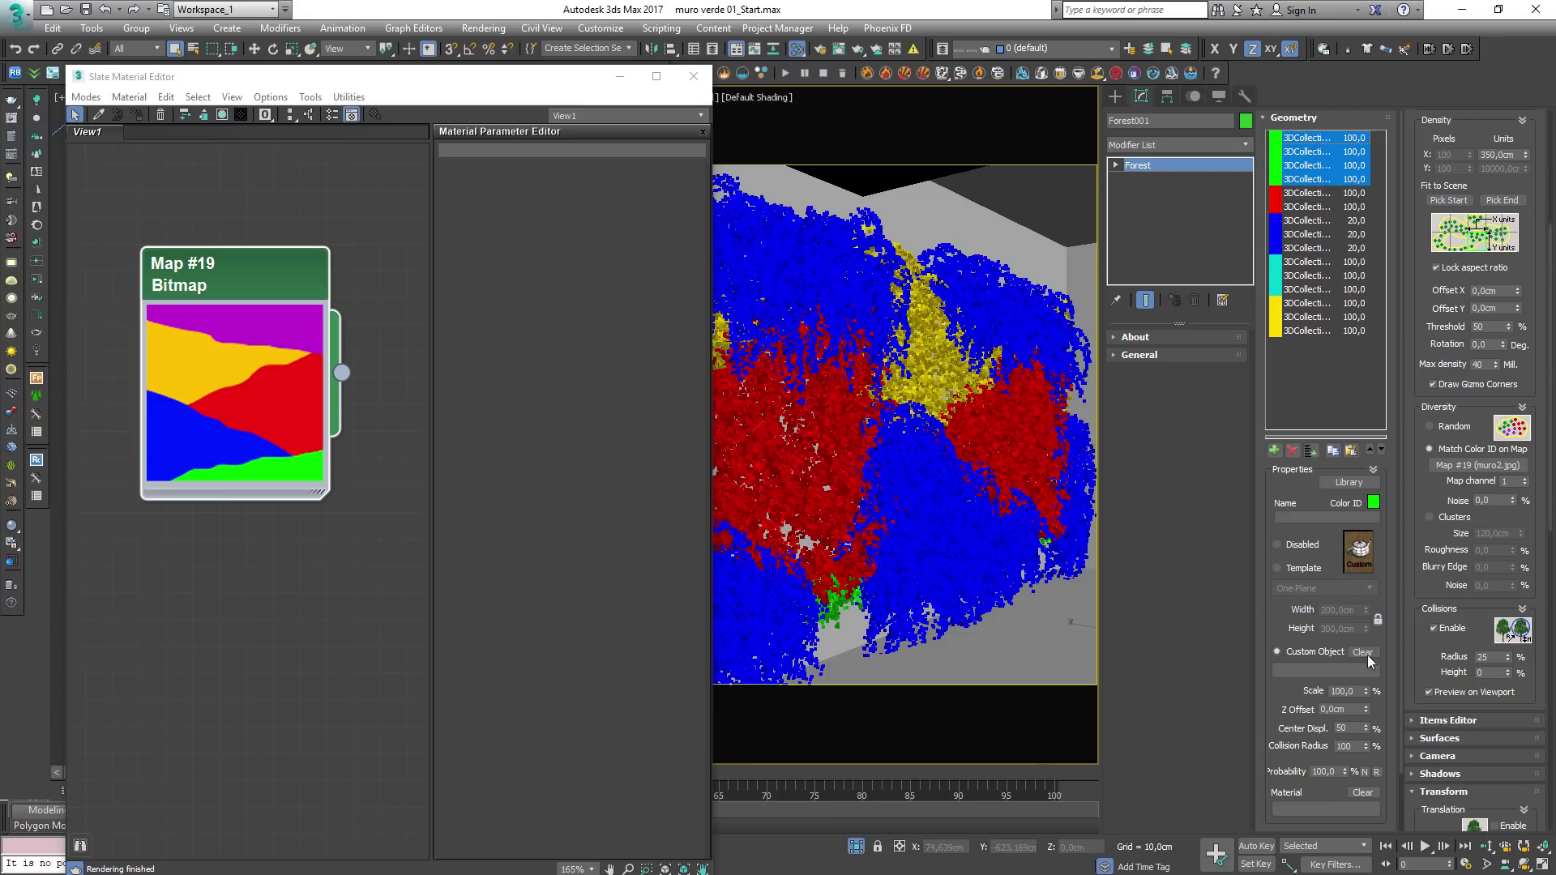
left_click(1373, 503)
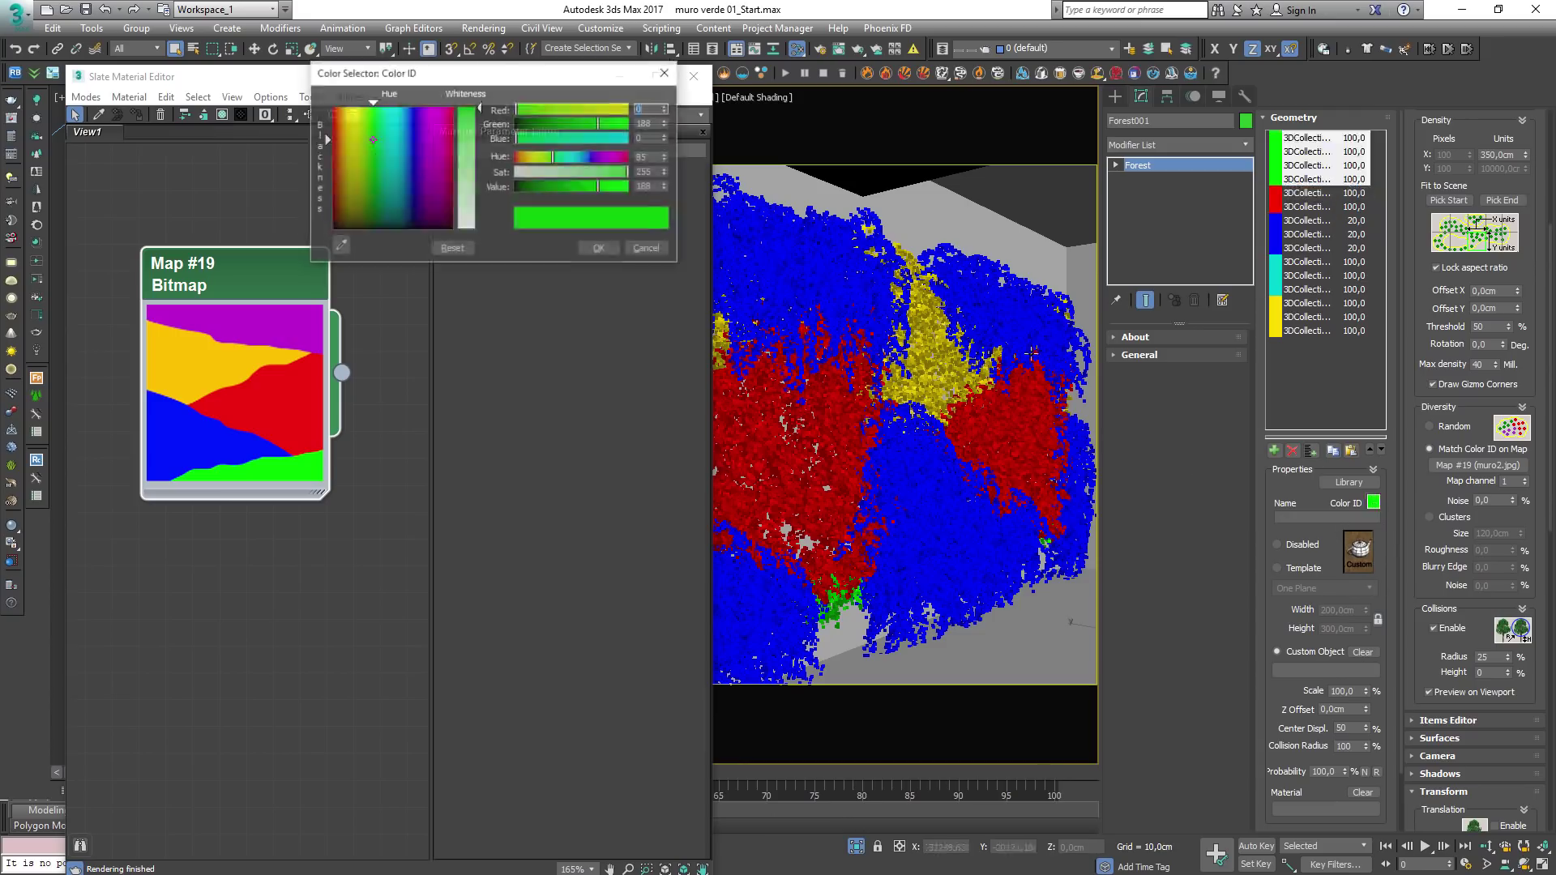
left_click(626, 157)
left_click(610, 246)
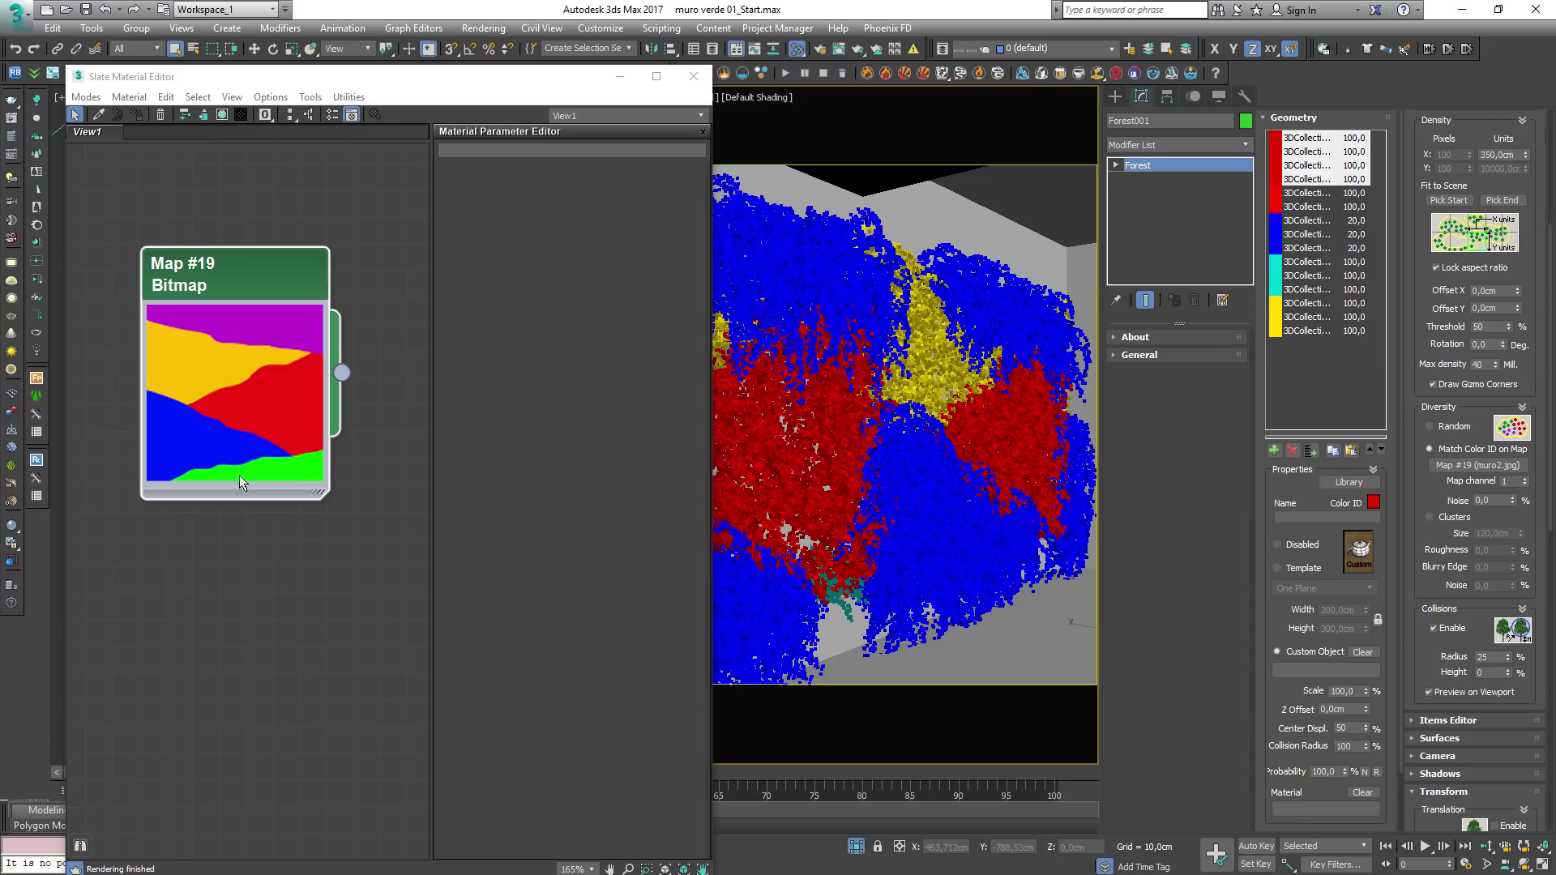
Step: Set the Color ID of the fifth and sixth plant models to the green sampled from the Map #19 preview
left_click(1306, 193)
left_click(1306, 208, "ctrl")
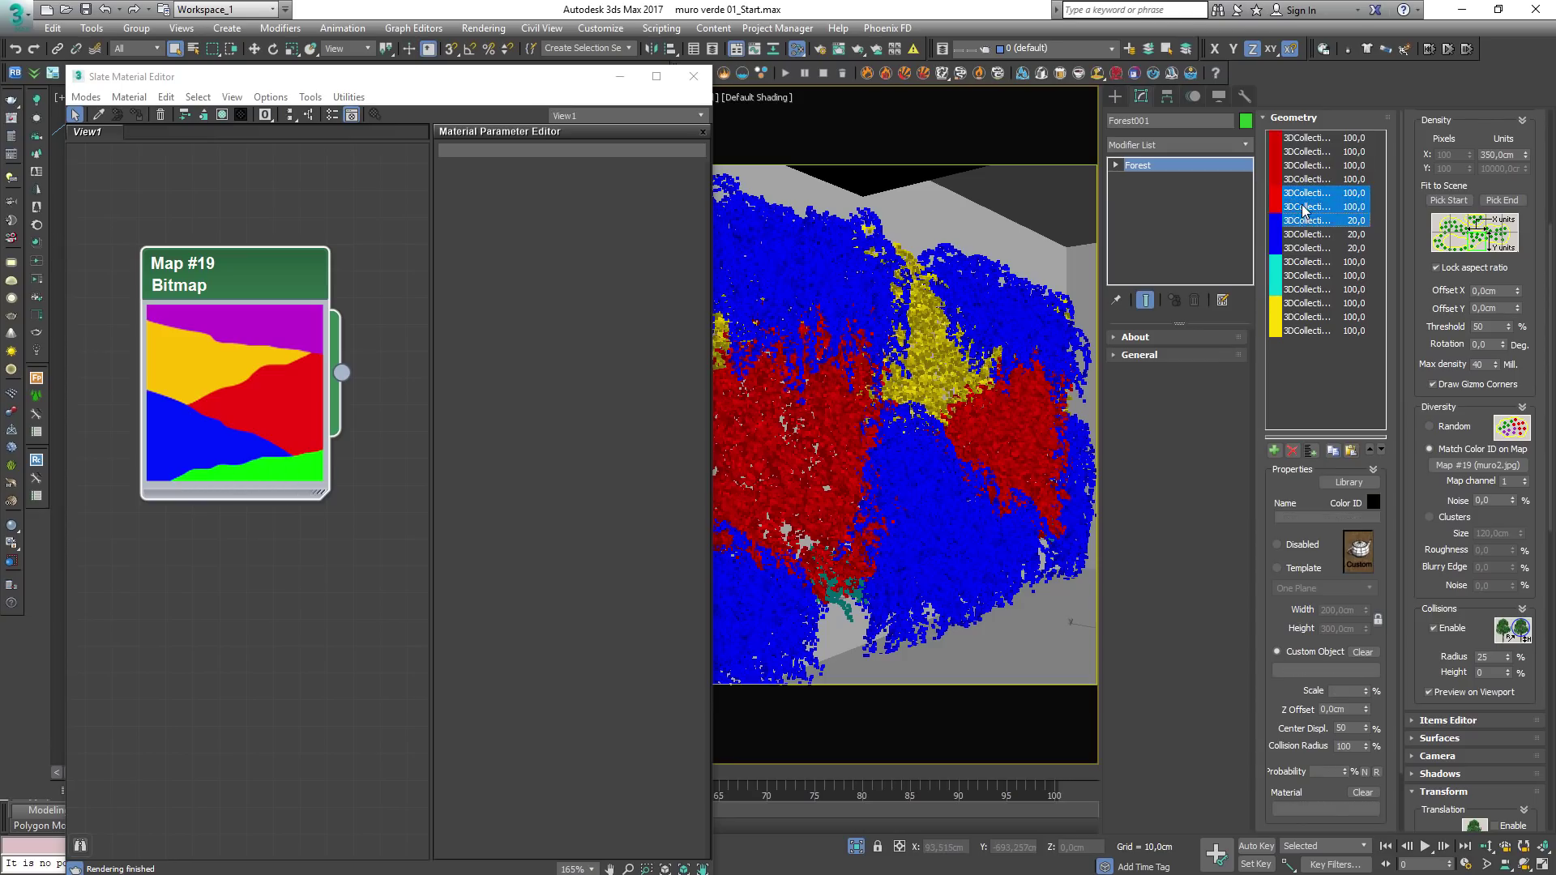
left_click(1374, 502)
left_click(341, 245)
left_click(303, 464)
left_click(599, 247)
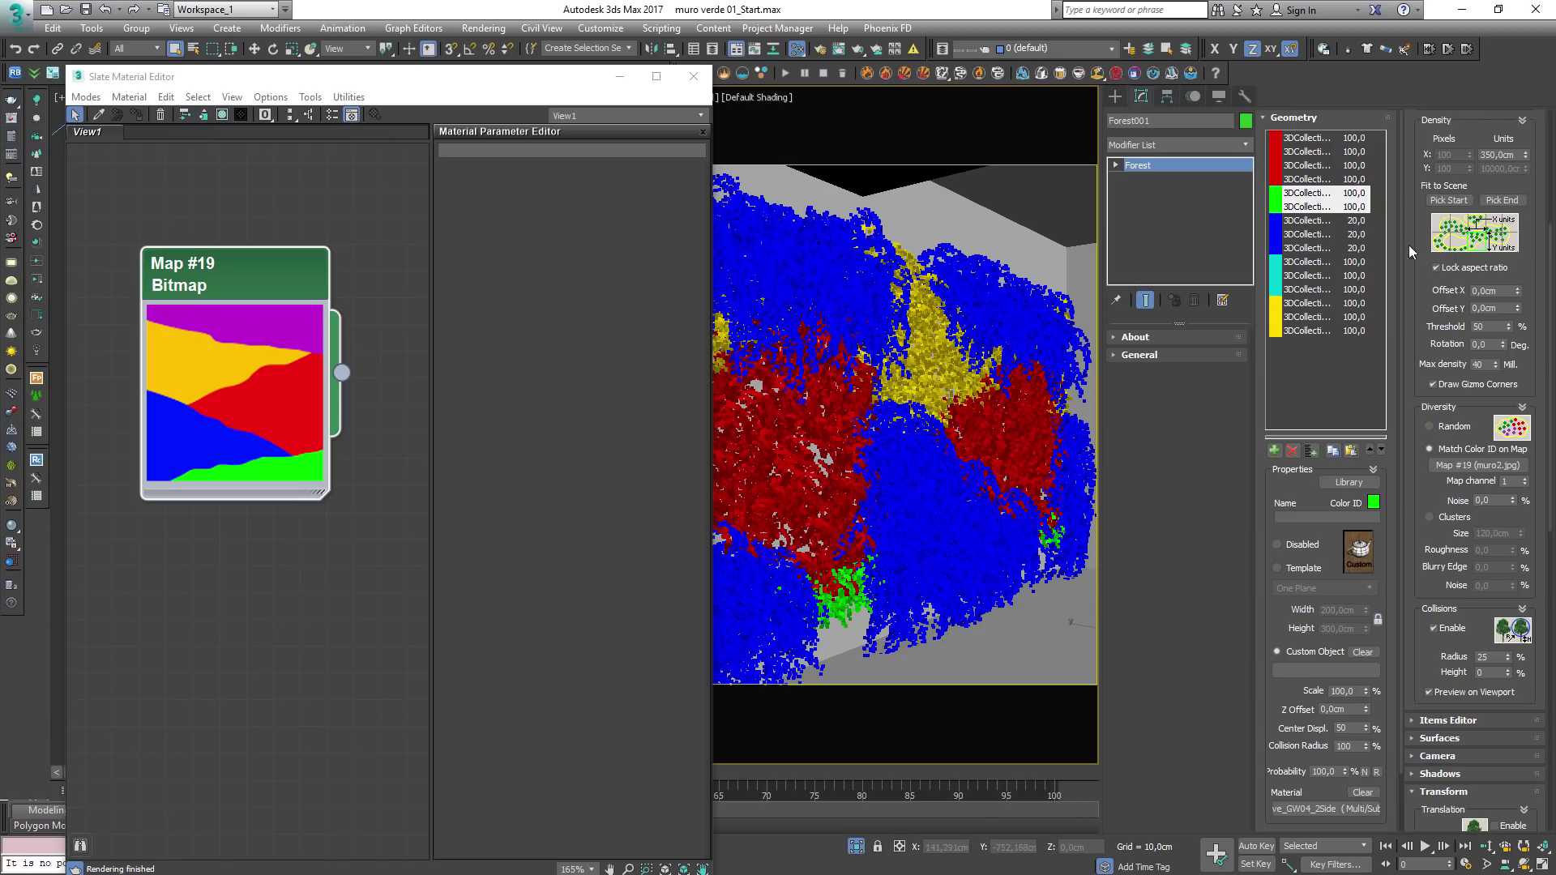
Step: Set the Color ID of the three blue plant models to the purple sampled from the Map #19 preview
left_click(1300, 248)
left_click(1300, 220, "shift")
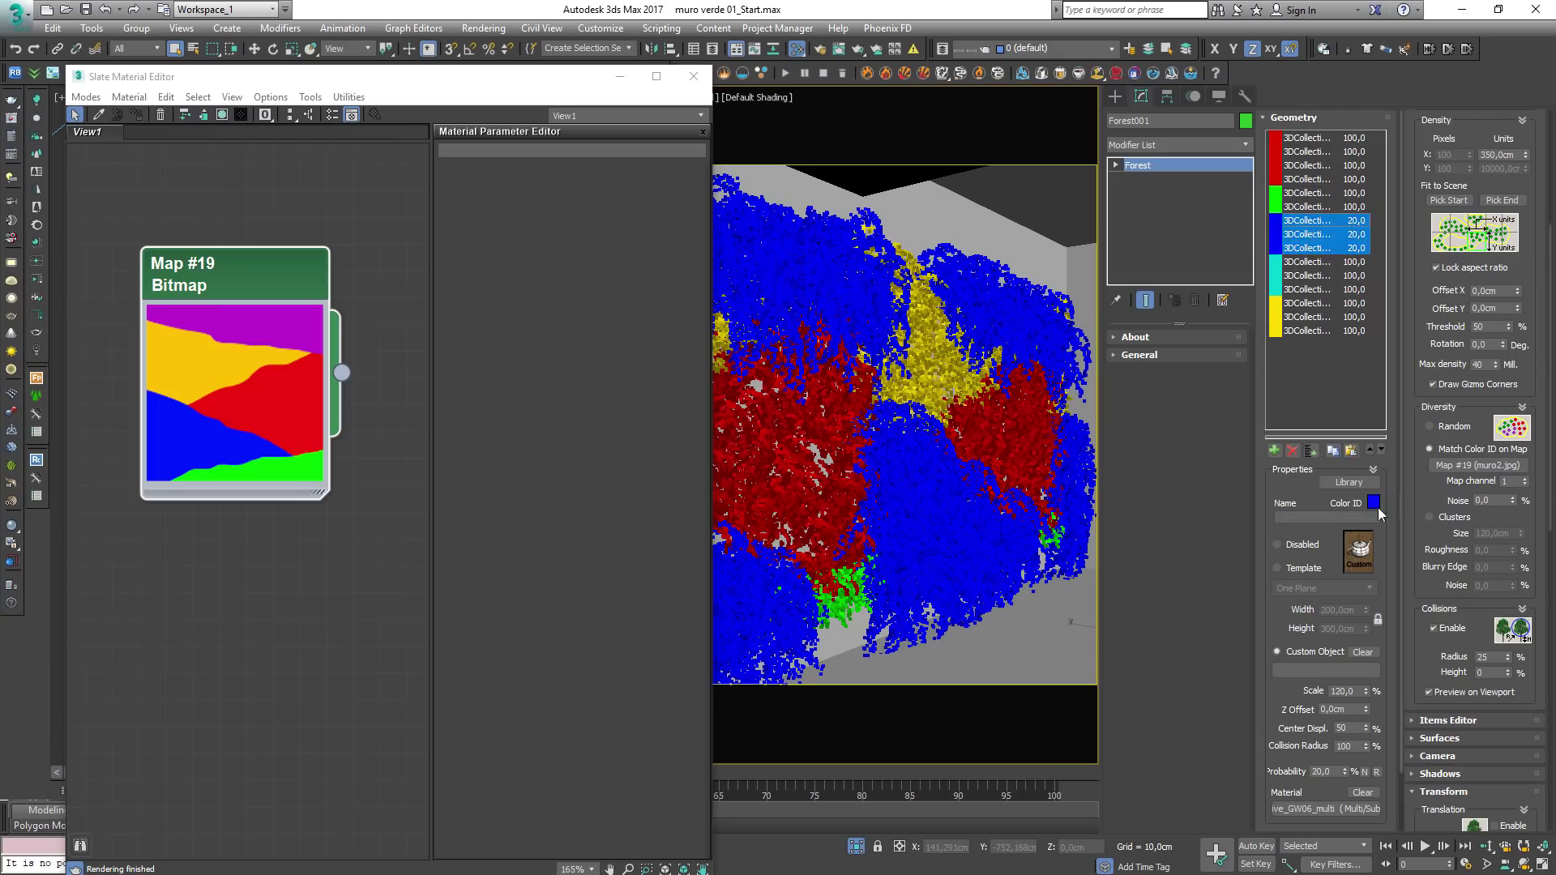
left_click(1374, 503)
left_click(340, 246)
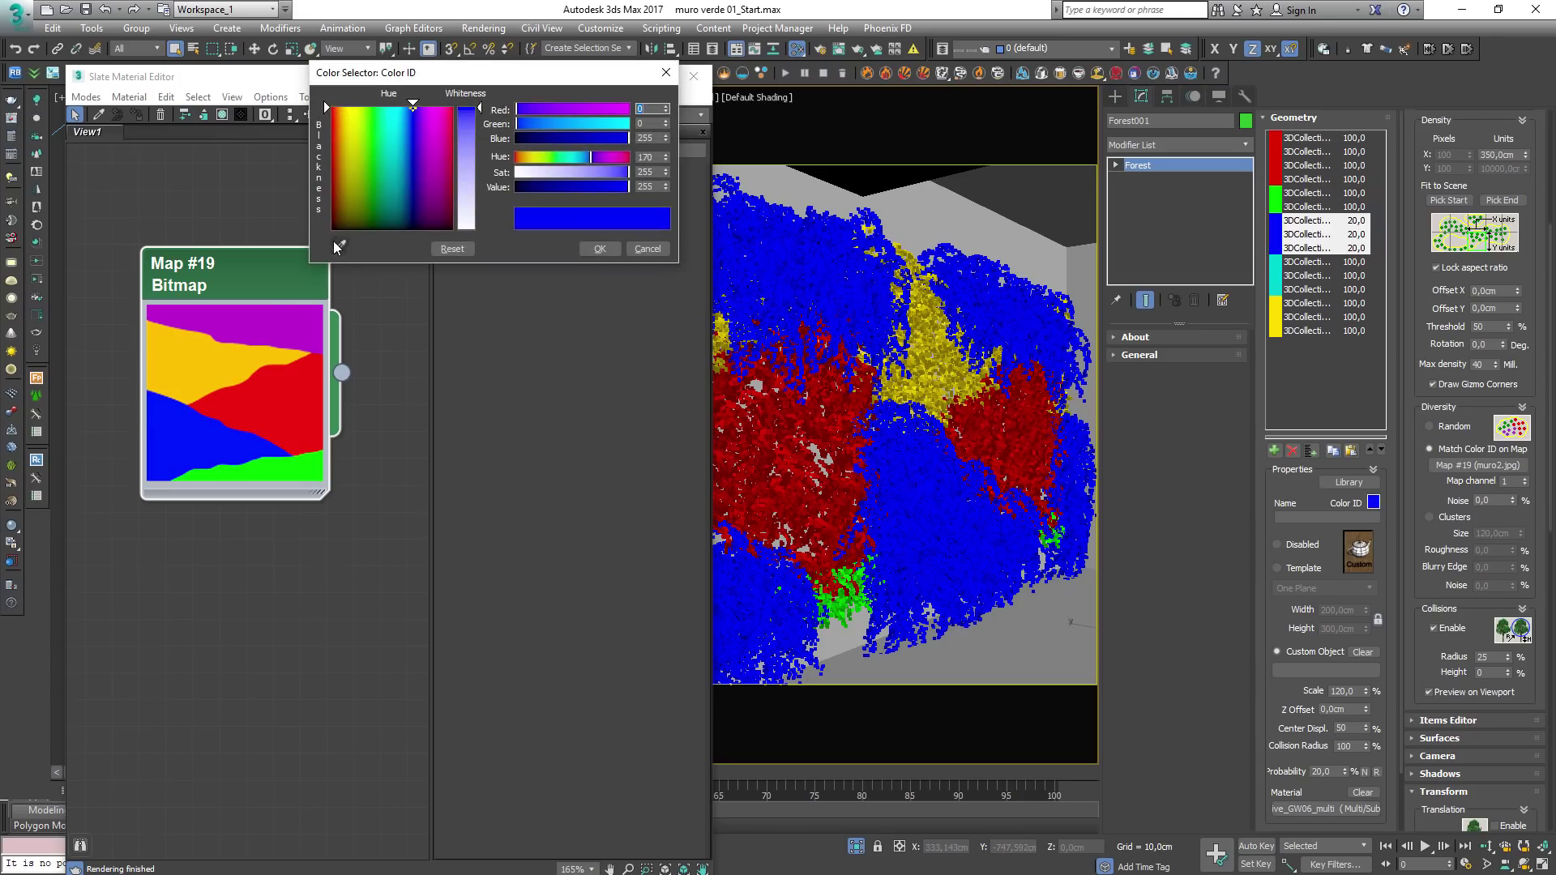
left_click(278, 316)
left_click(599, 249)
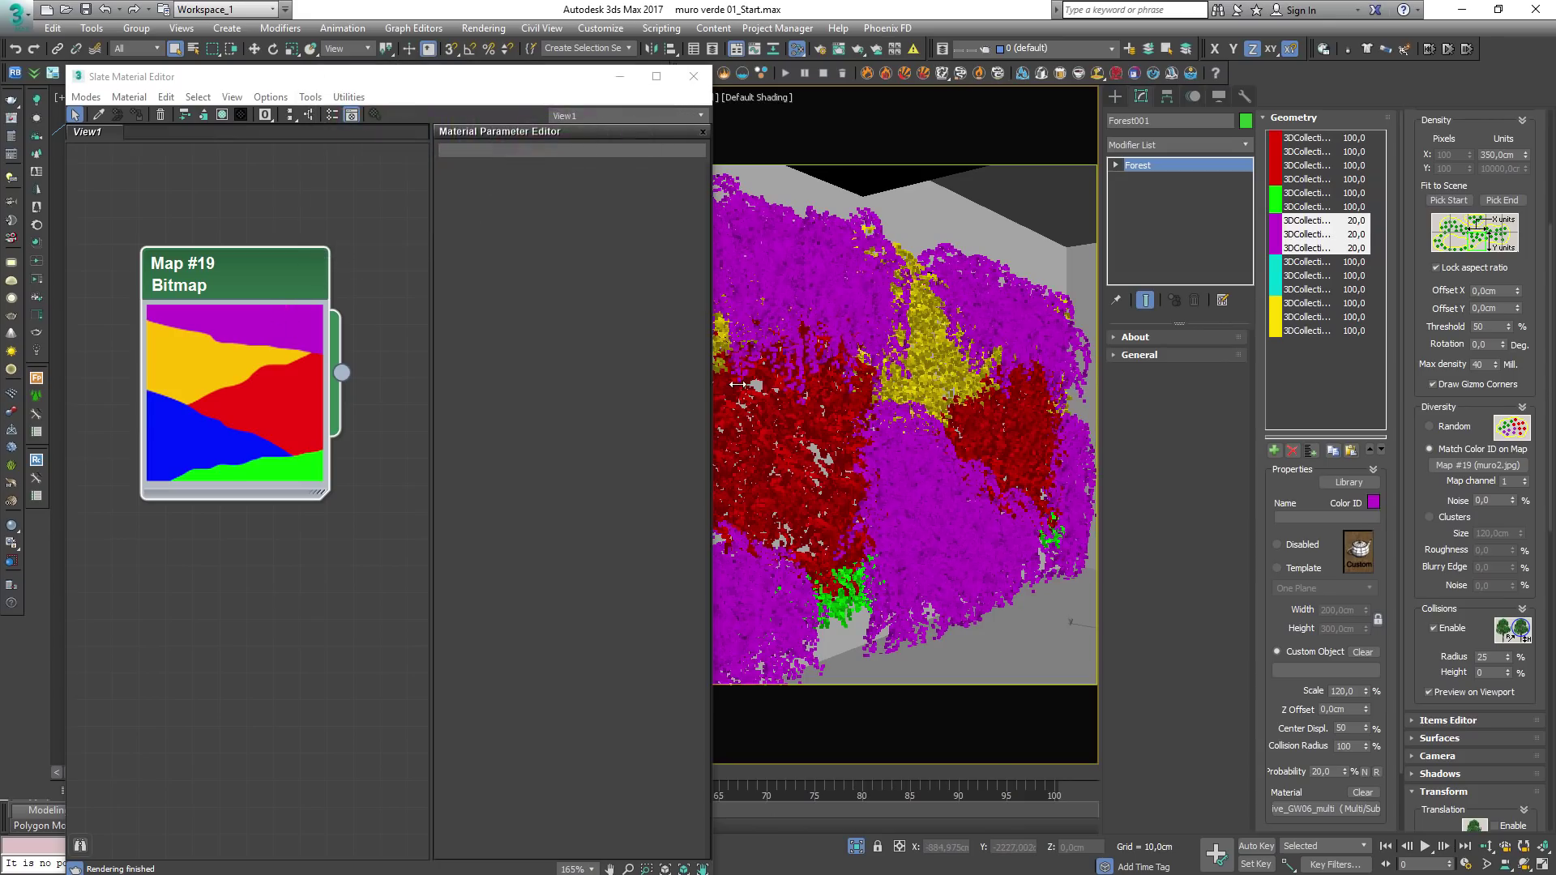
Step: Set the Color ID of the three cyan plant models to the blue sampled from the Map #19 preview
left_click(1311, 263)
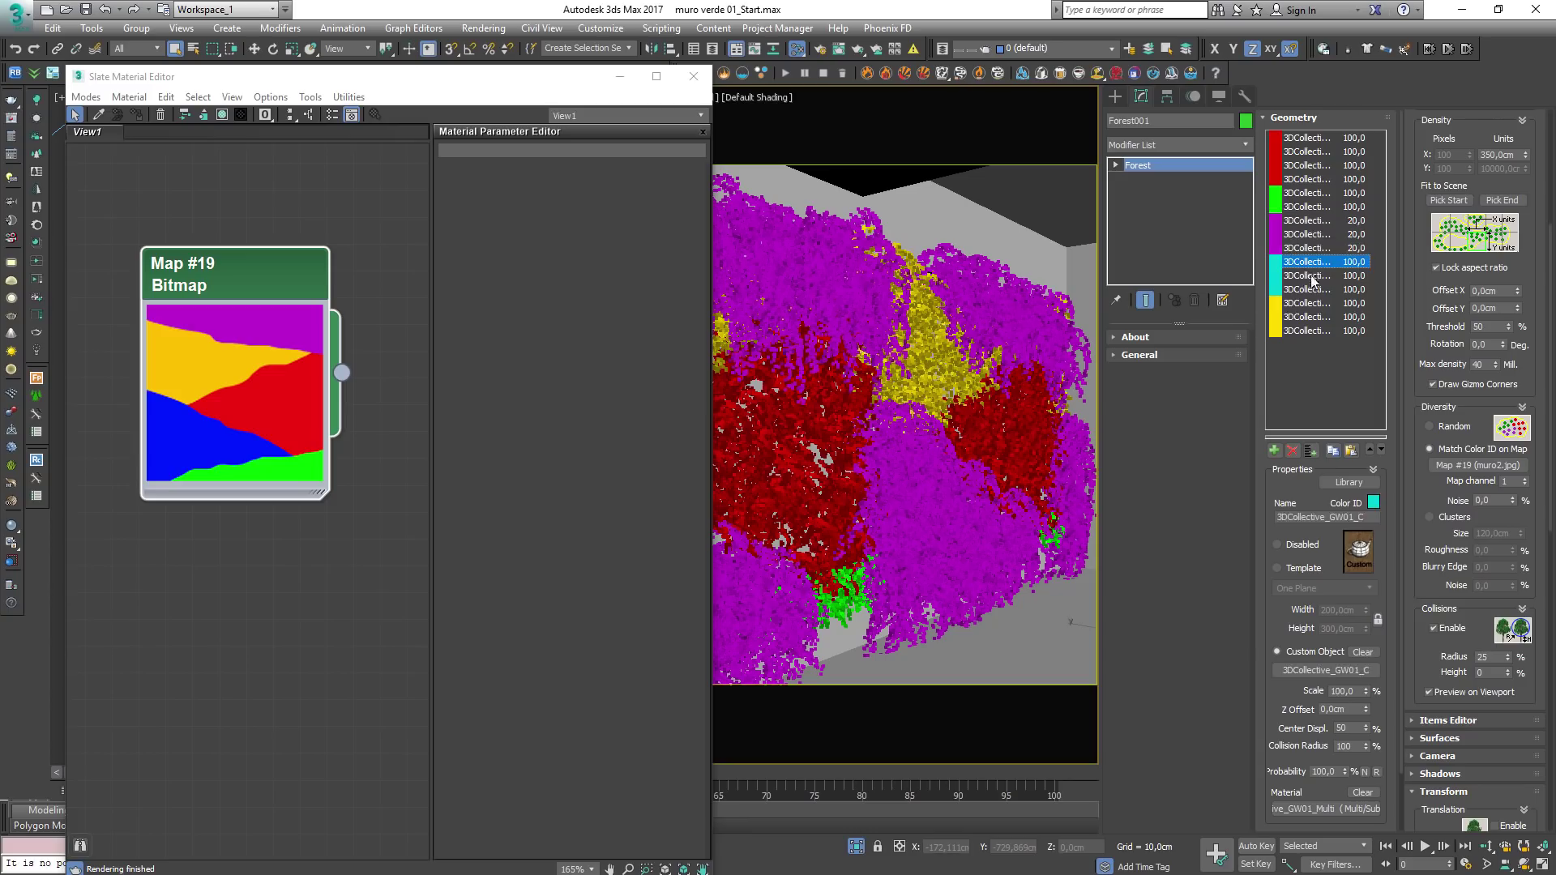
left_click(1309, 292, "shift")
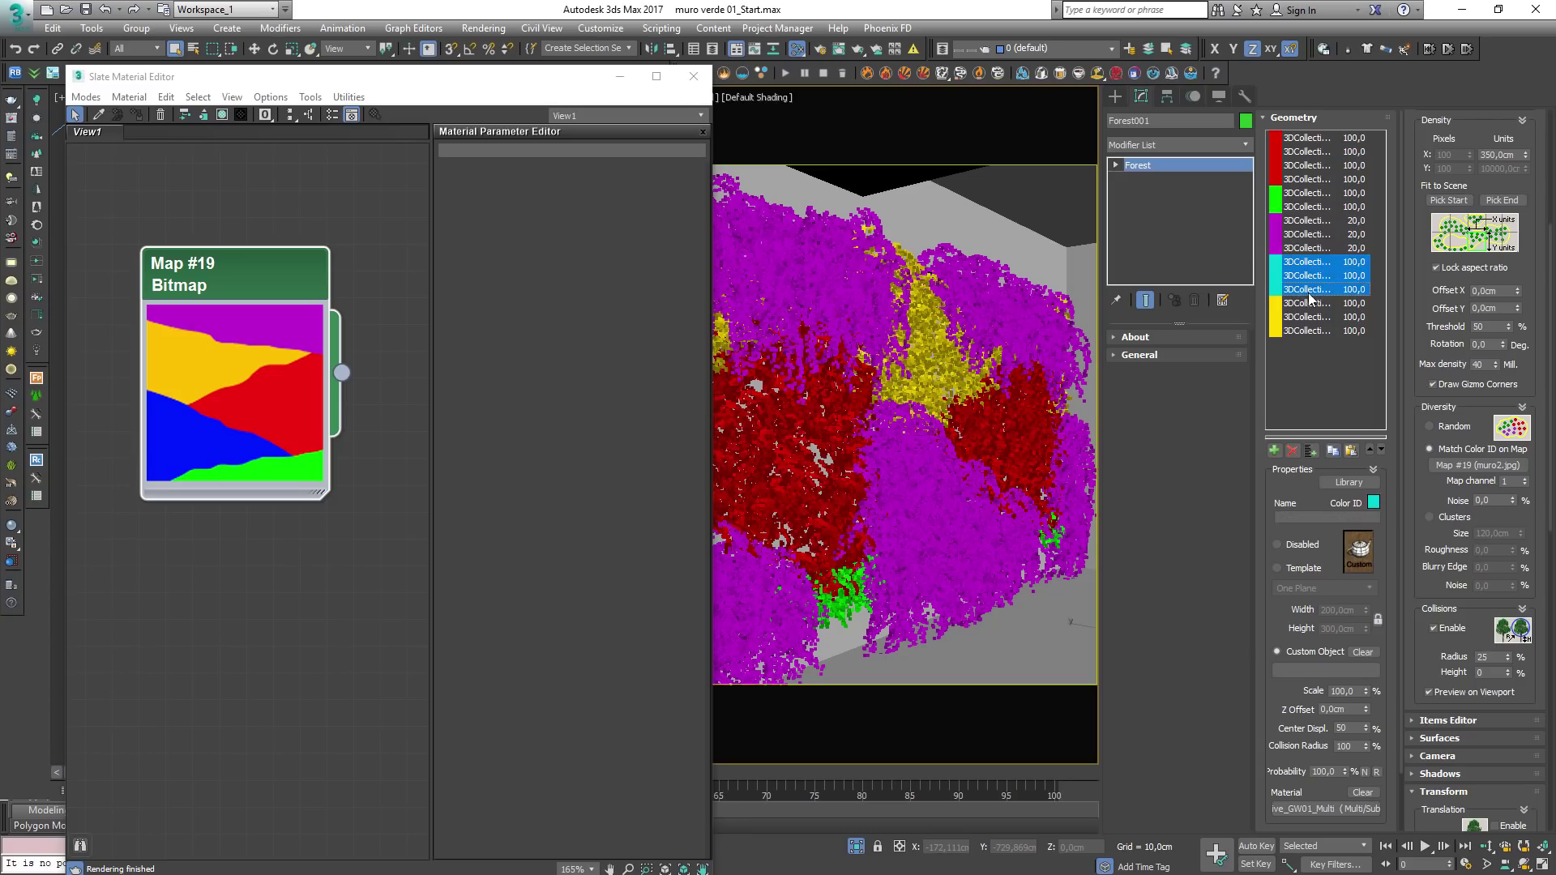
left_click(1373, 503)
left_click(339, 246)
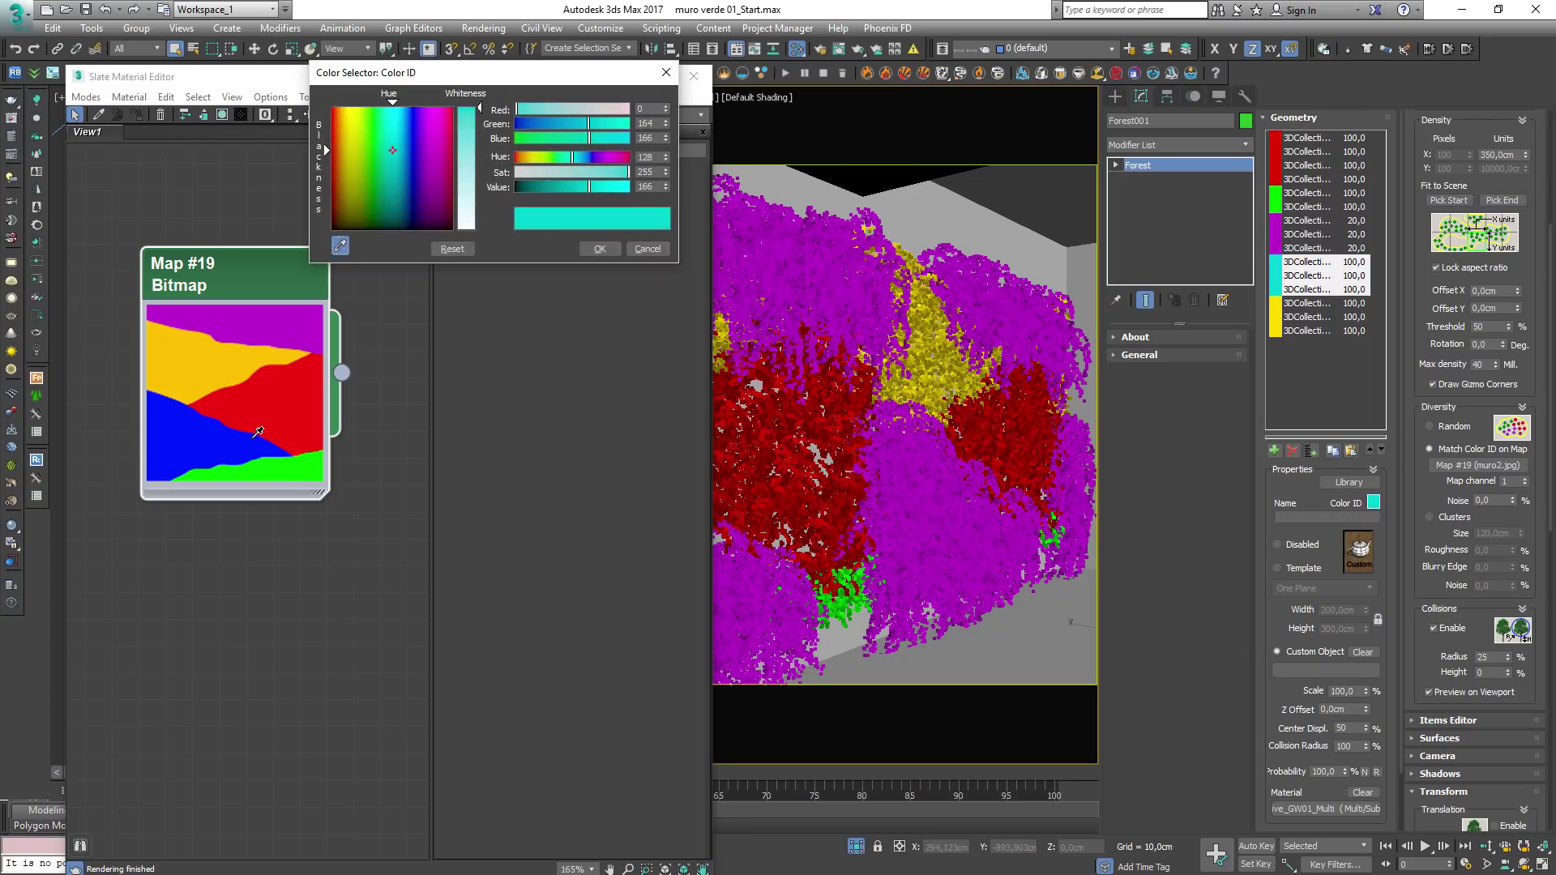
left_click(191, 442)
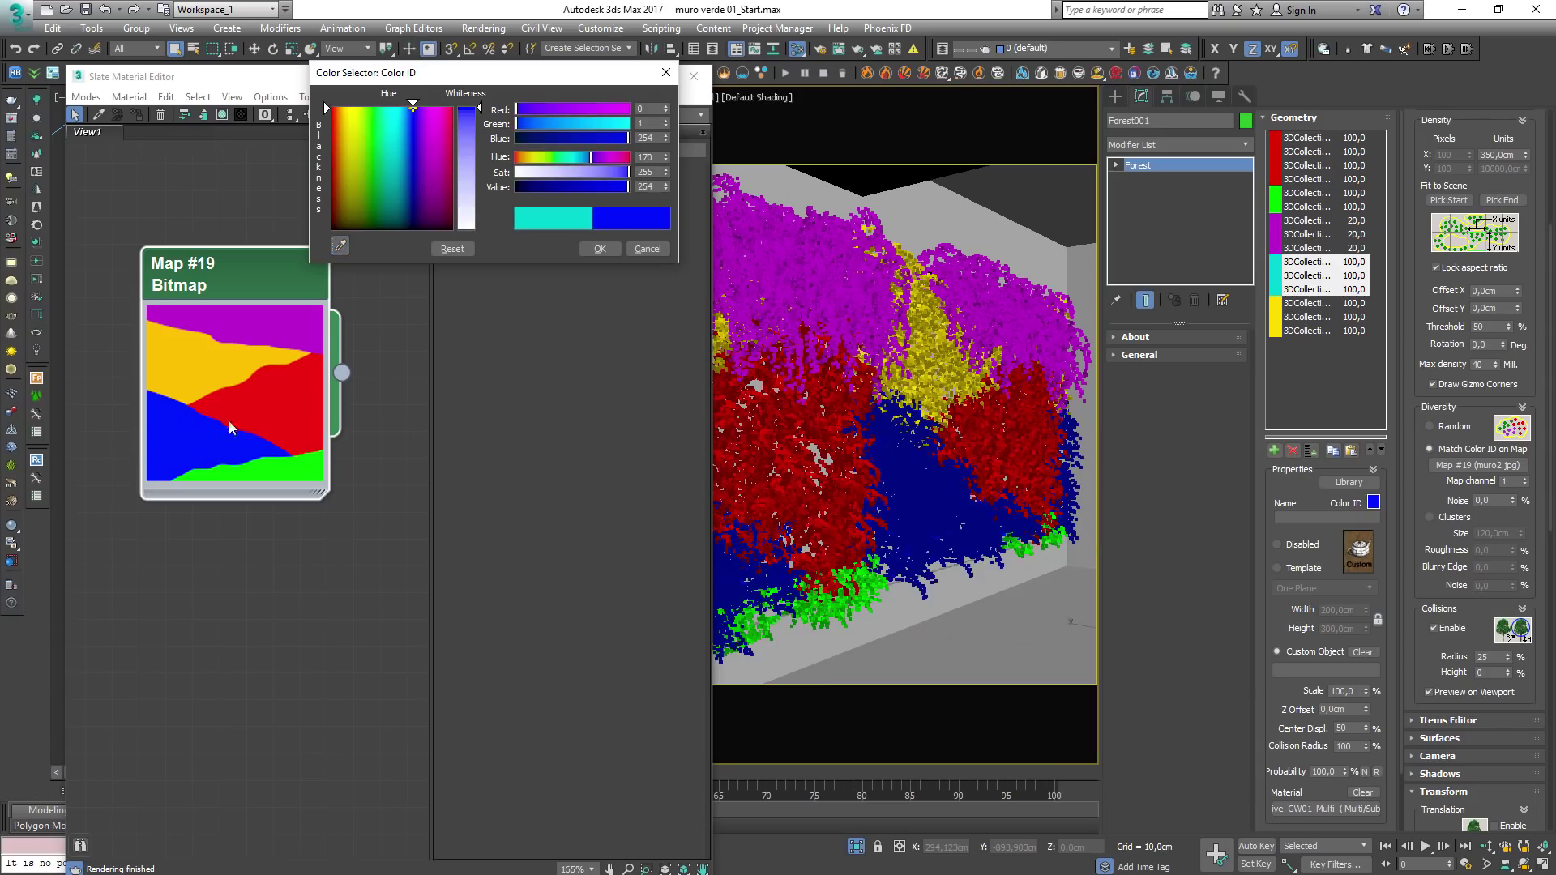
left_click(590, 249)
Step: Set the Color ID of the three yellow plant models to the orange-yellow sampled from the Map #19 preview and close the Slate Material Editor
left_click_drag(1312, 345, 1305, 304)
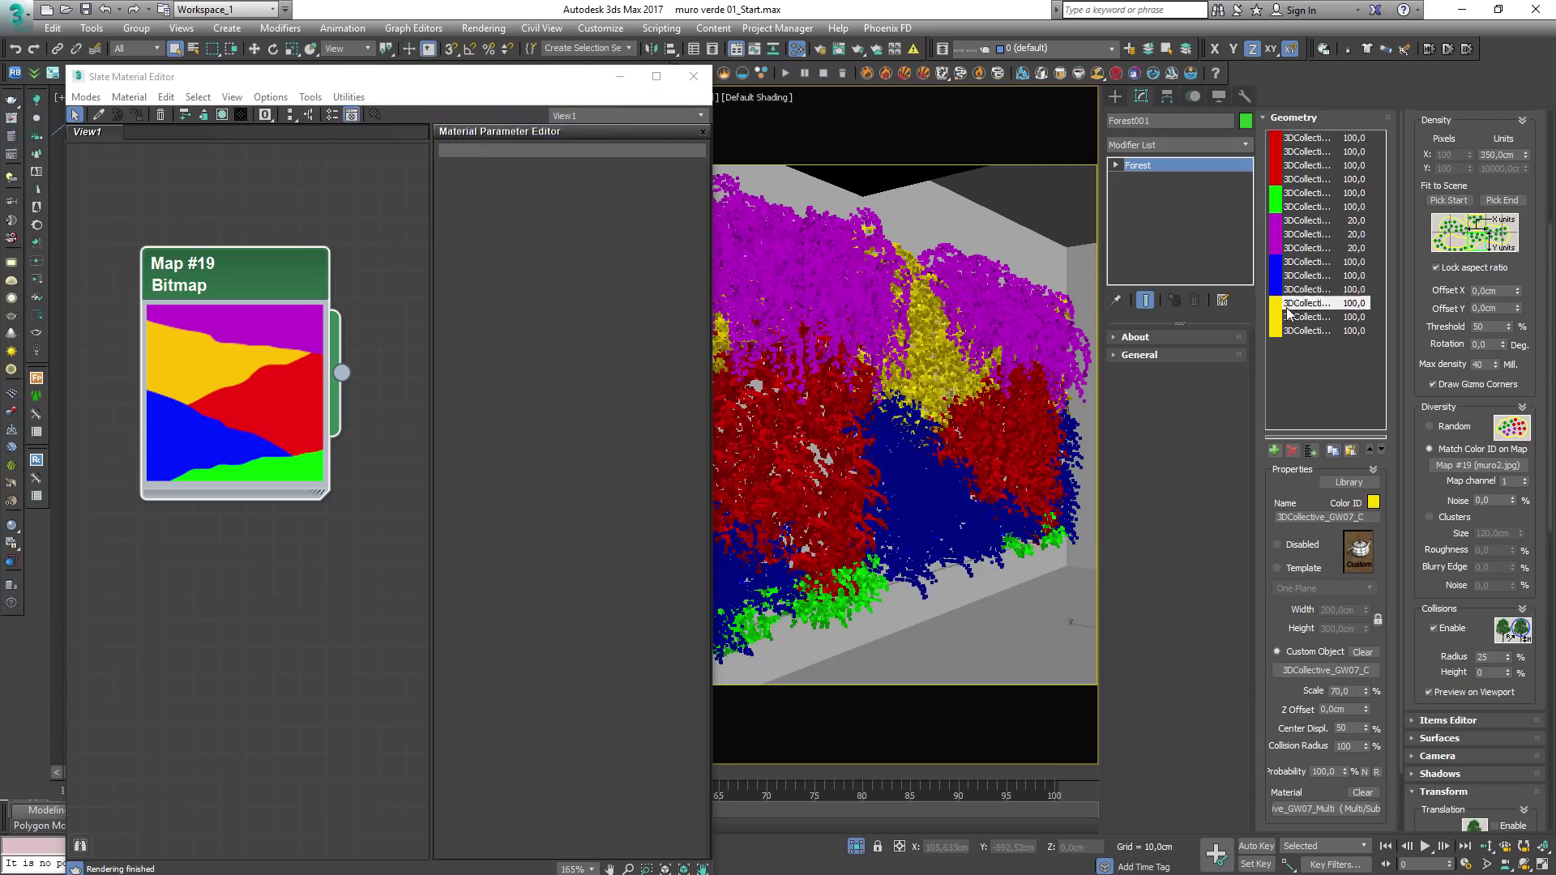
left_click(1373, 503)
left_click(339, 245)
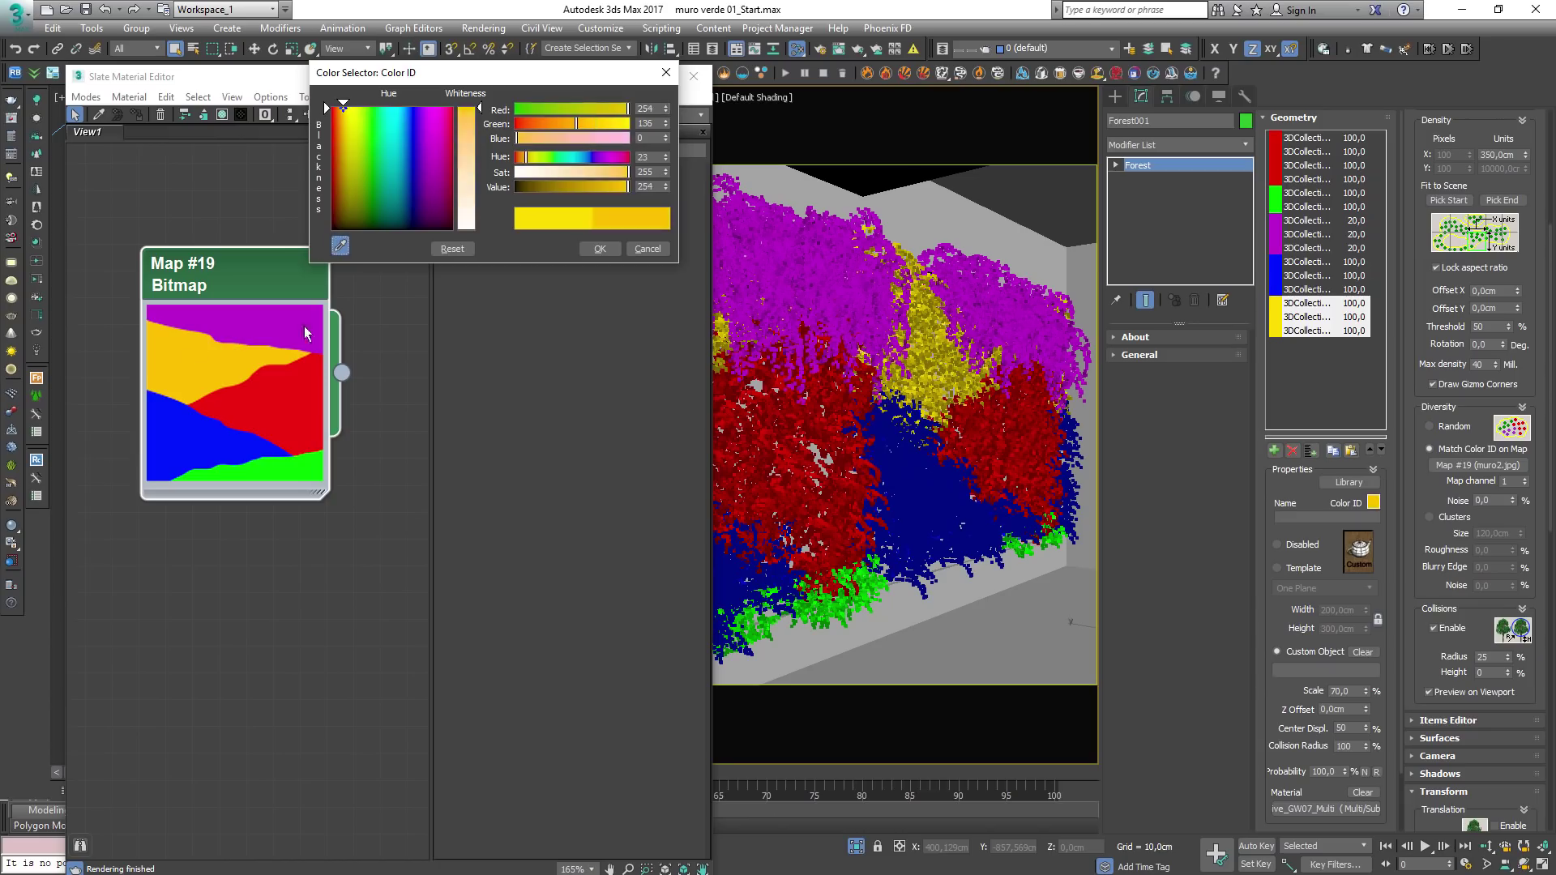
left_click(192, 370)
left_click(600, 248)
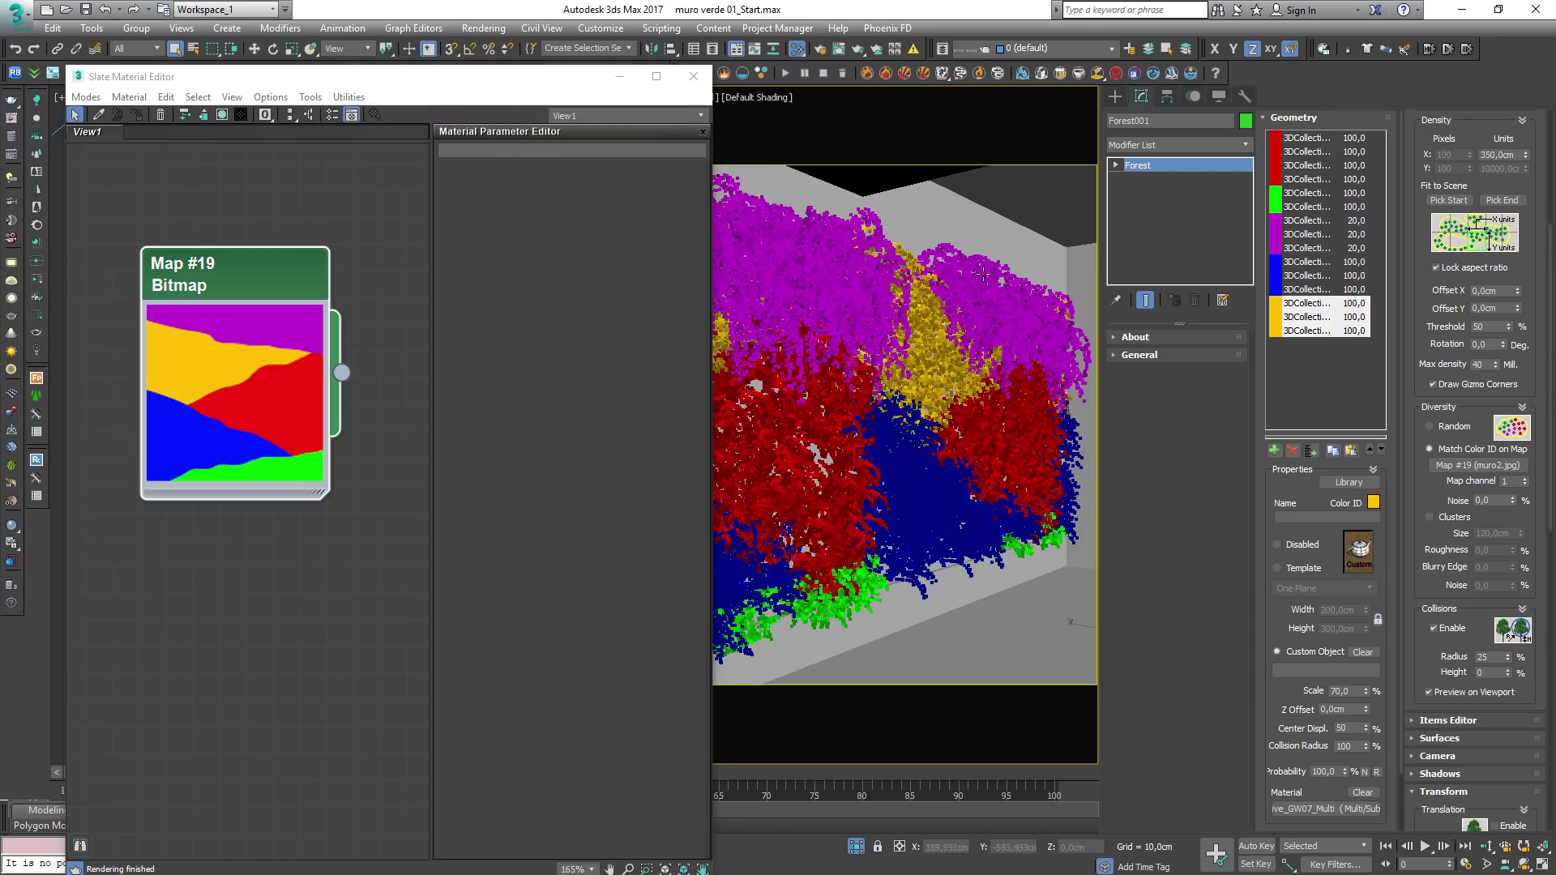
left_click(685, 82)
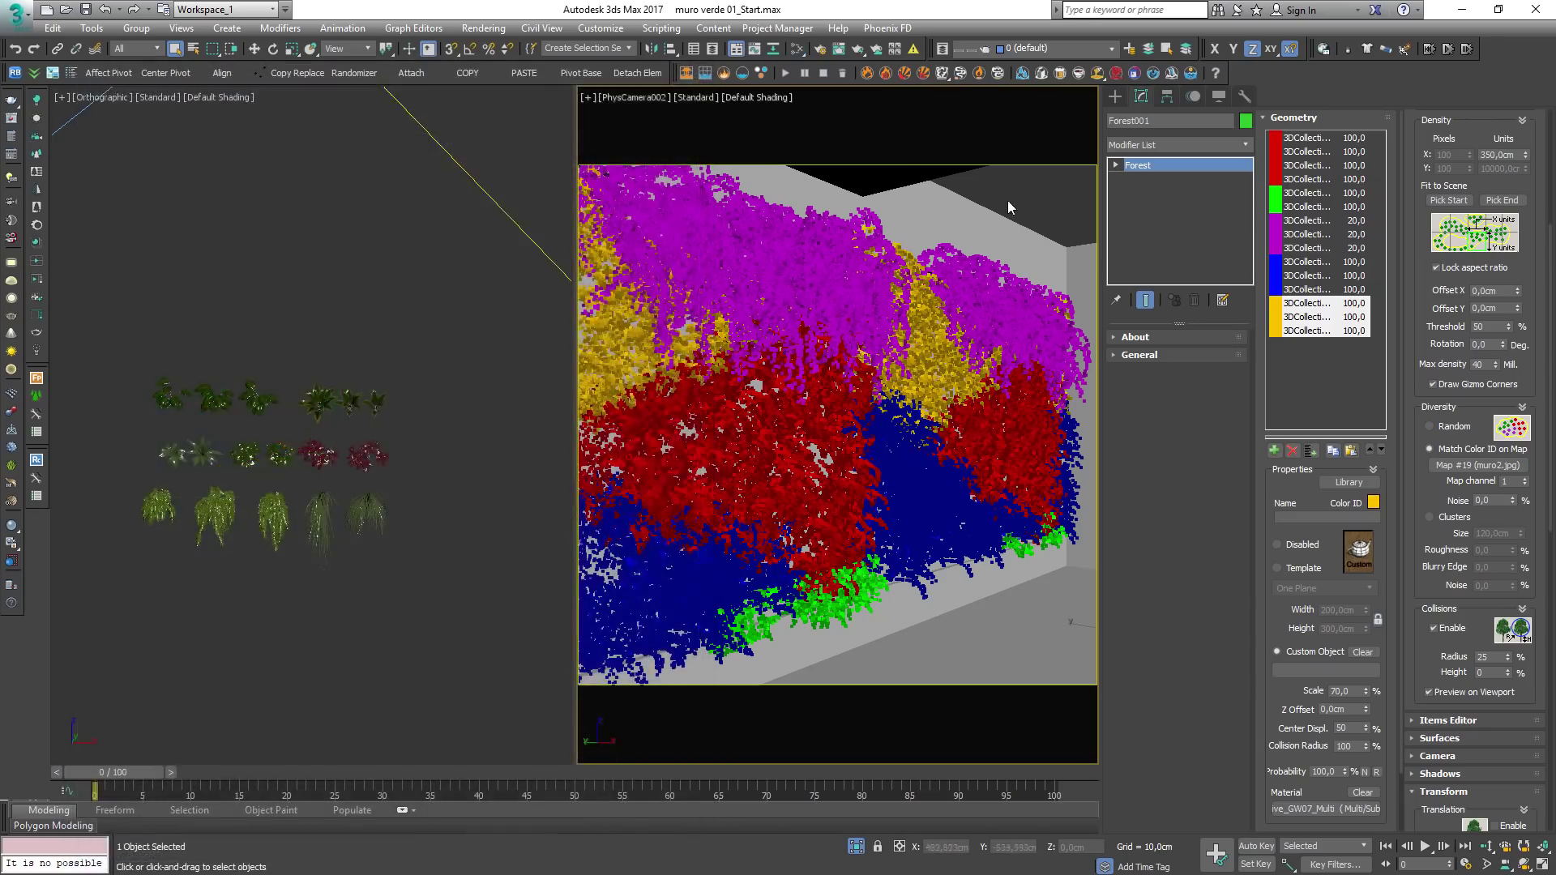
Step: Deselect the forest and switch the camera viewport to PhysCamera001
key("r")
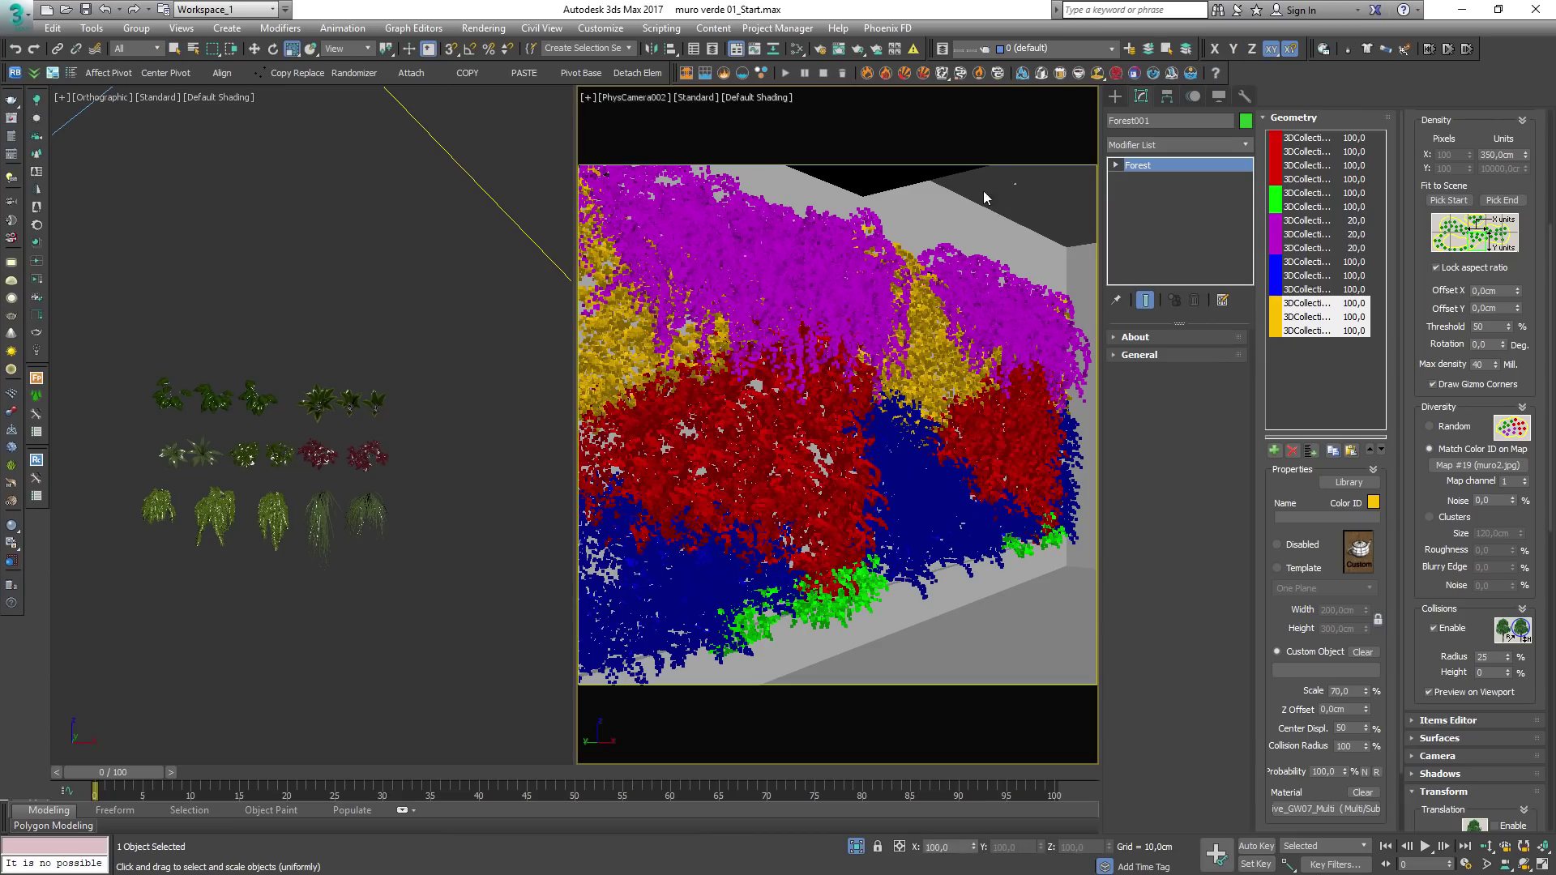
left_click(1014, 191)
key("c")
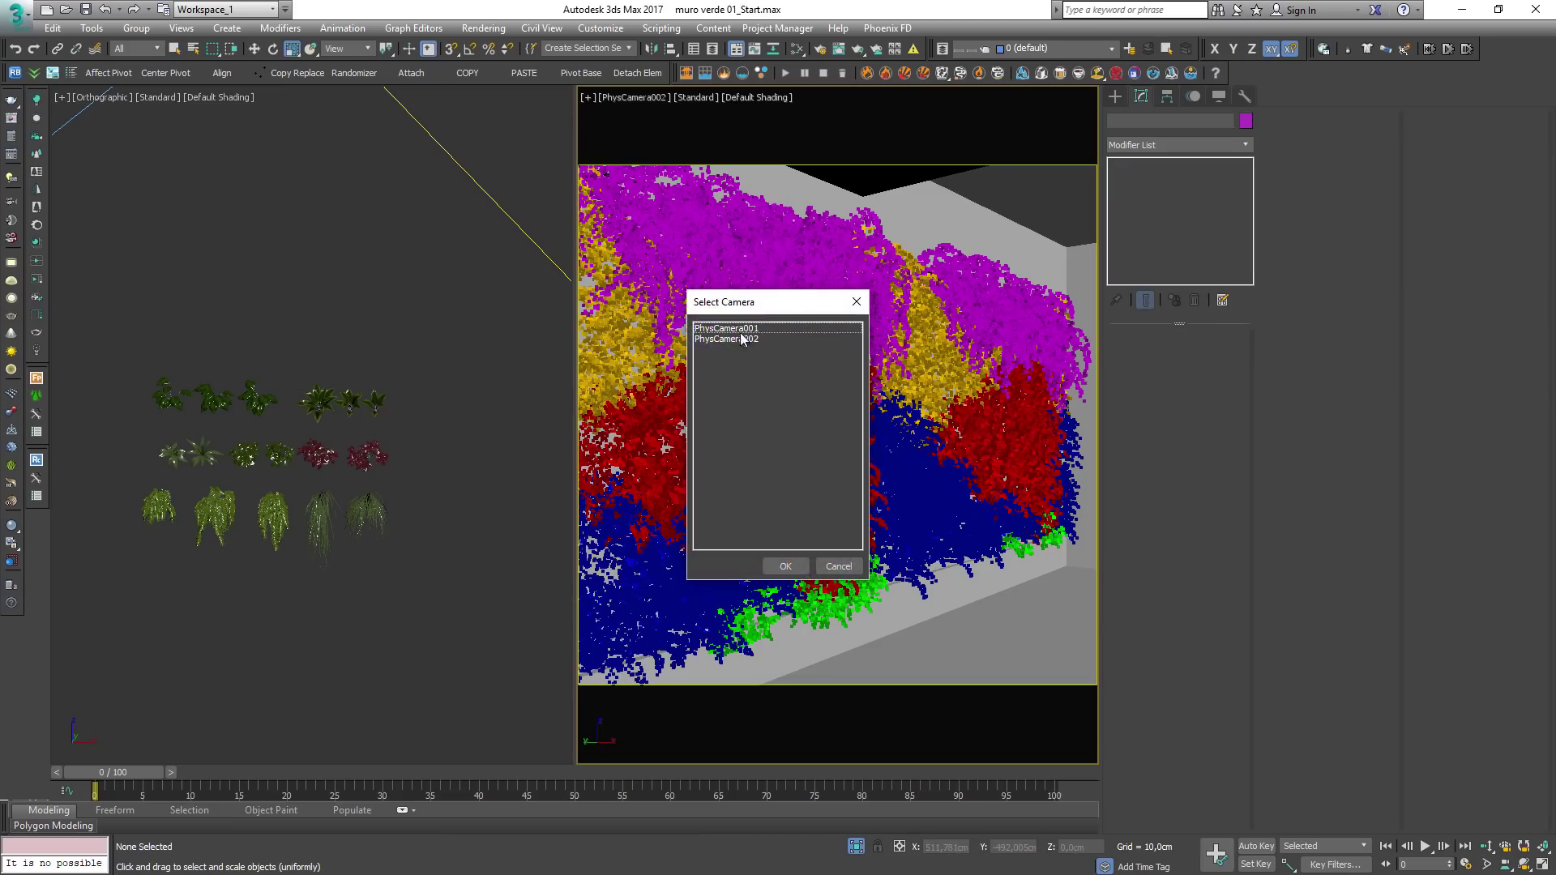
double_click(746, 327)
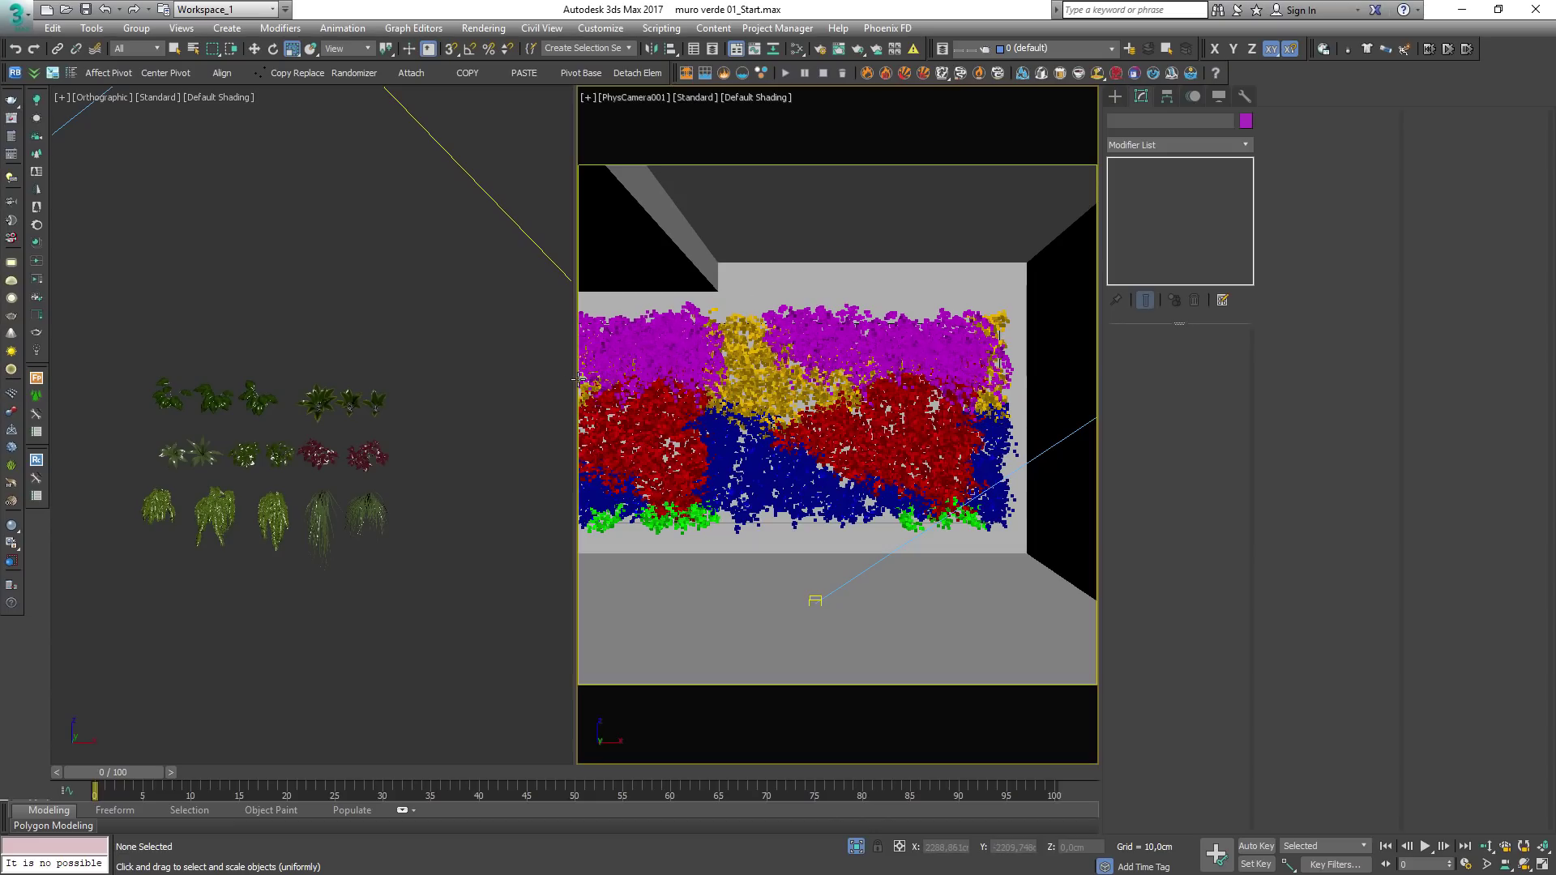
Step: Select the wall object Line001 and move its UVW Map gizmo along X to the wall's middle and about 31 cm up
left_click(799, 405)
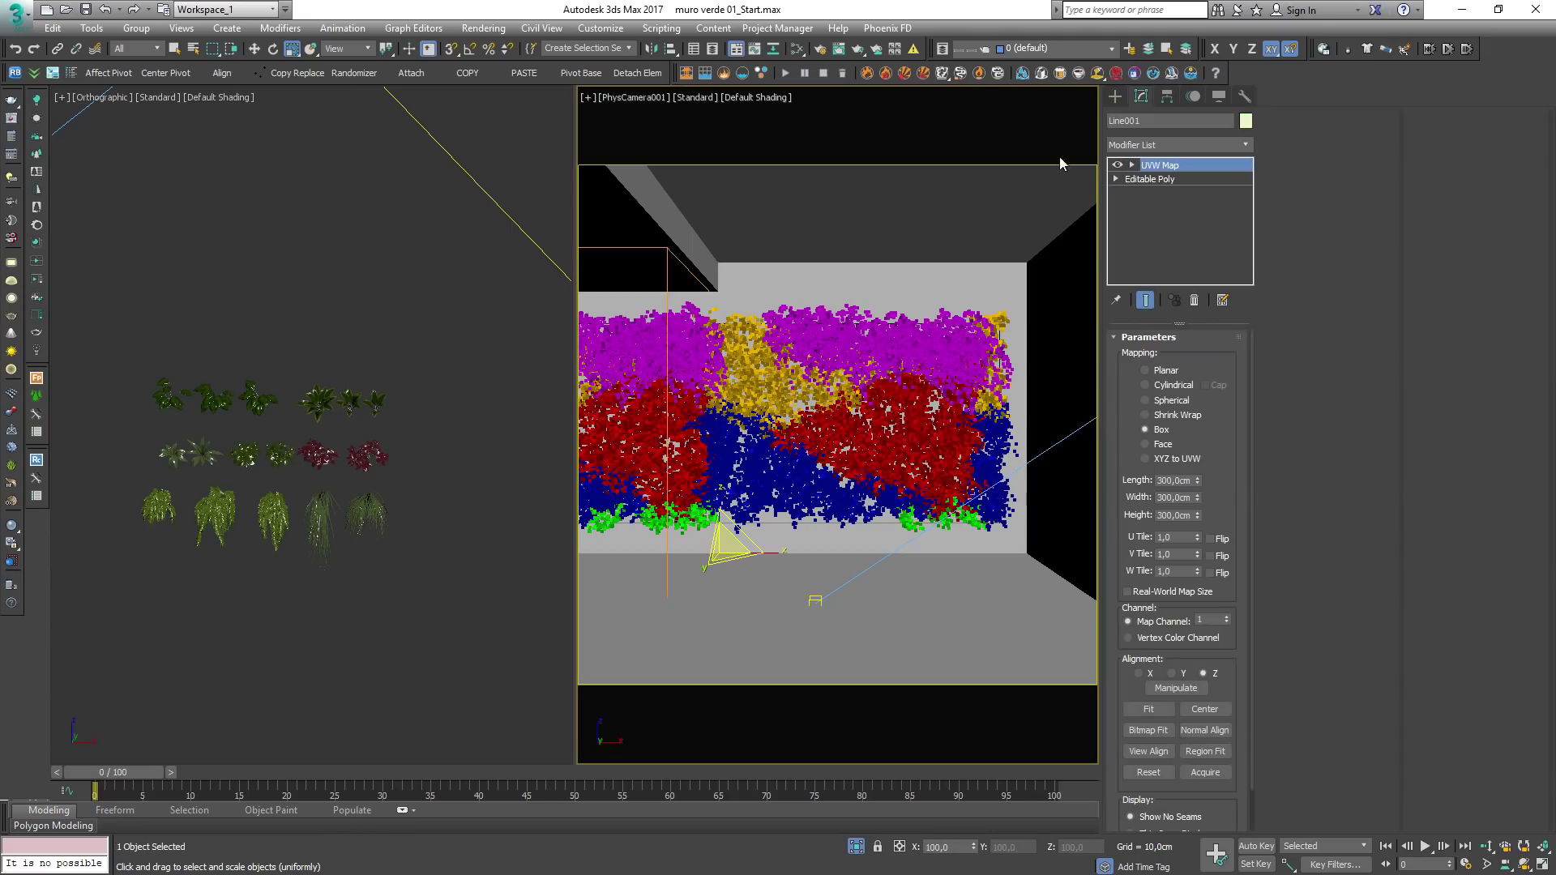
left_click(1132, 166)
left_click(1160, 179)
key("w")
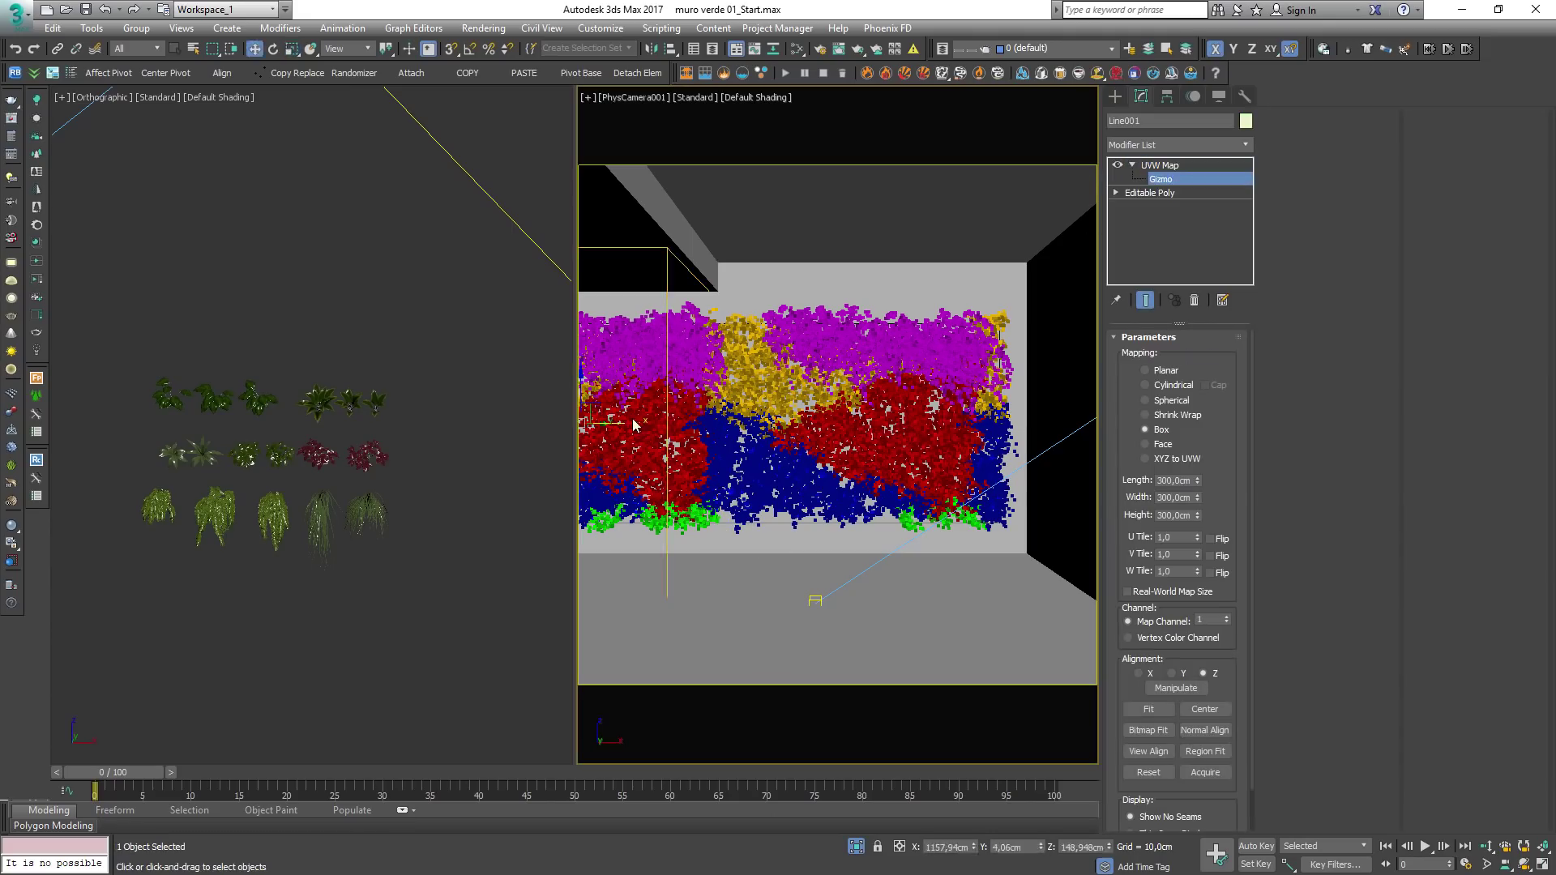
left_click_drag(626, 422, 804, 359)
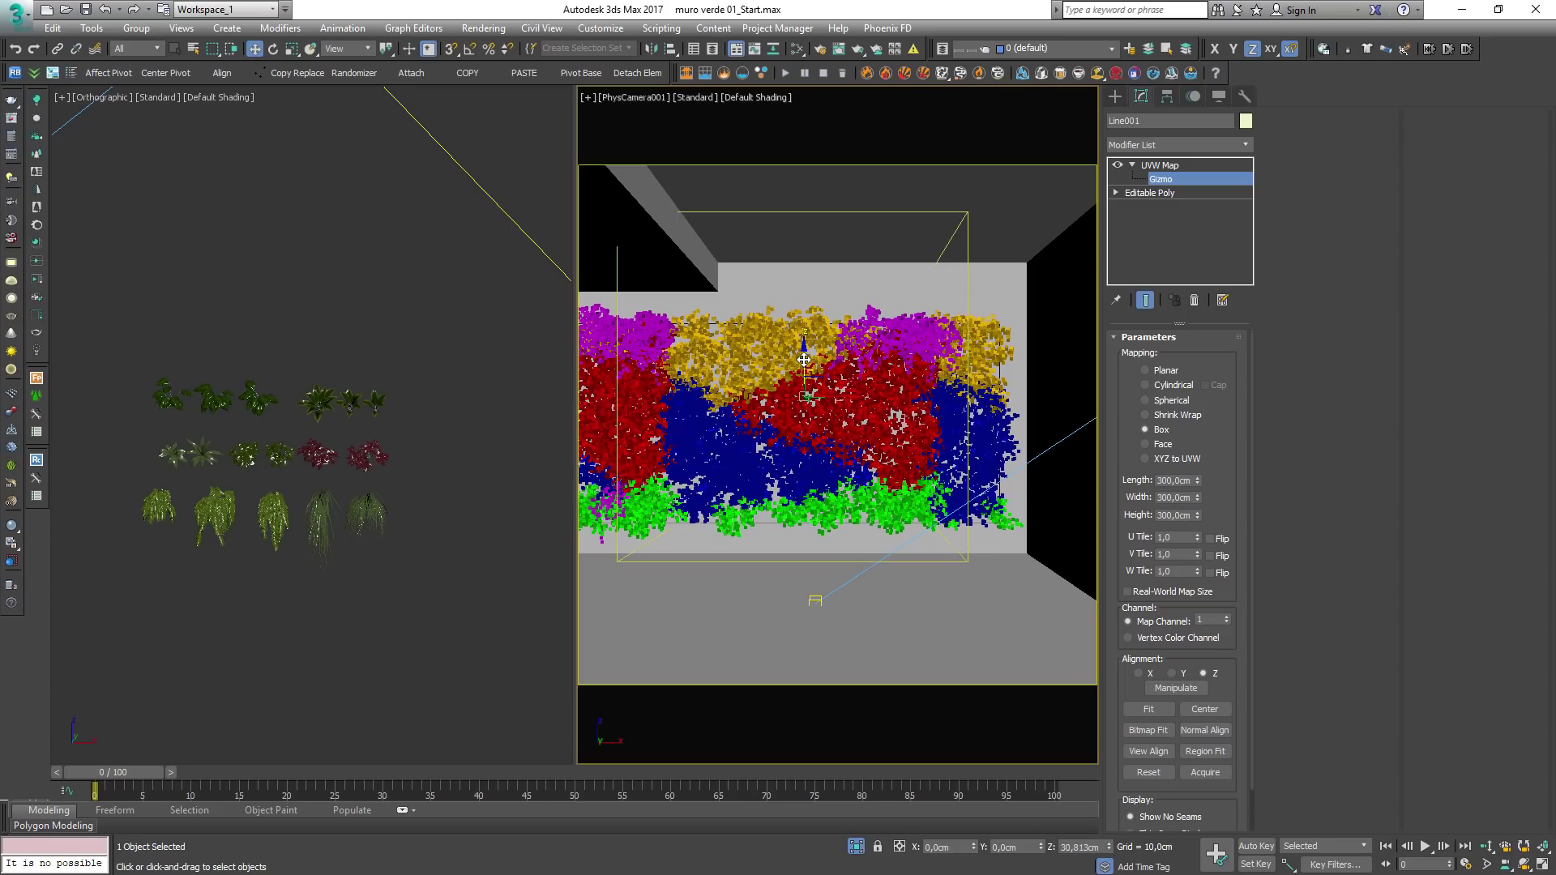
Step: Reduce the UVW Map gizmo's height to 198 cm, lower it over the planted area and shift it along X towards the wall's far end
left_click_drag(1196, 481, 1197, 542)
key("ctrl+z")
left_click_drag(803, 359, 810, 397)
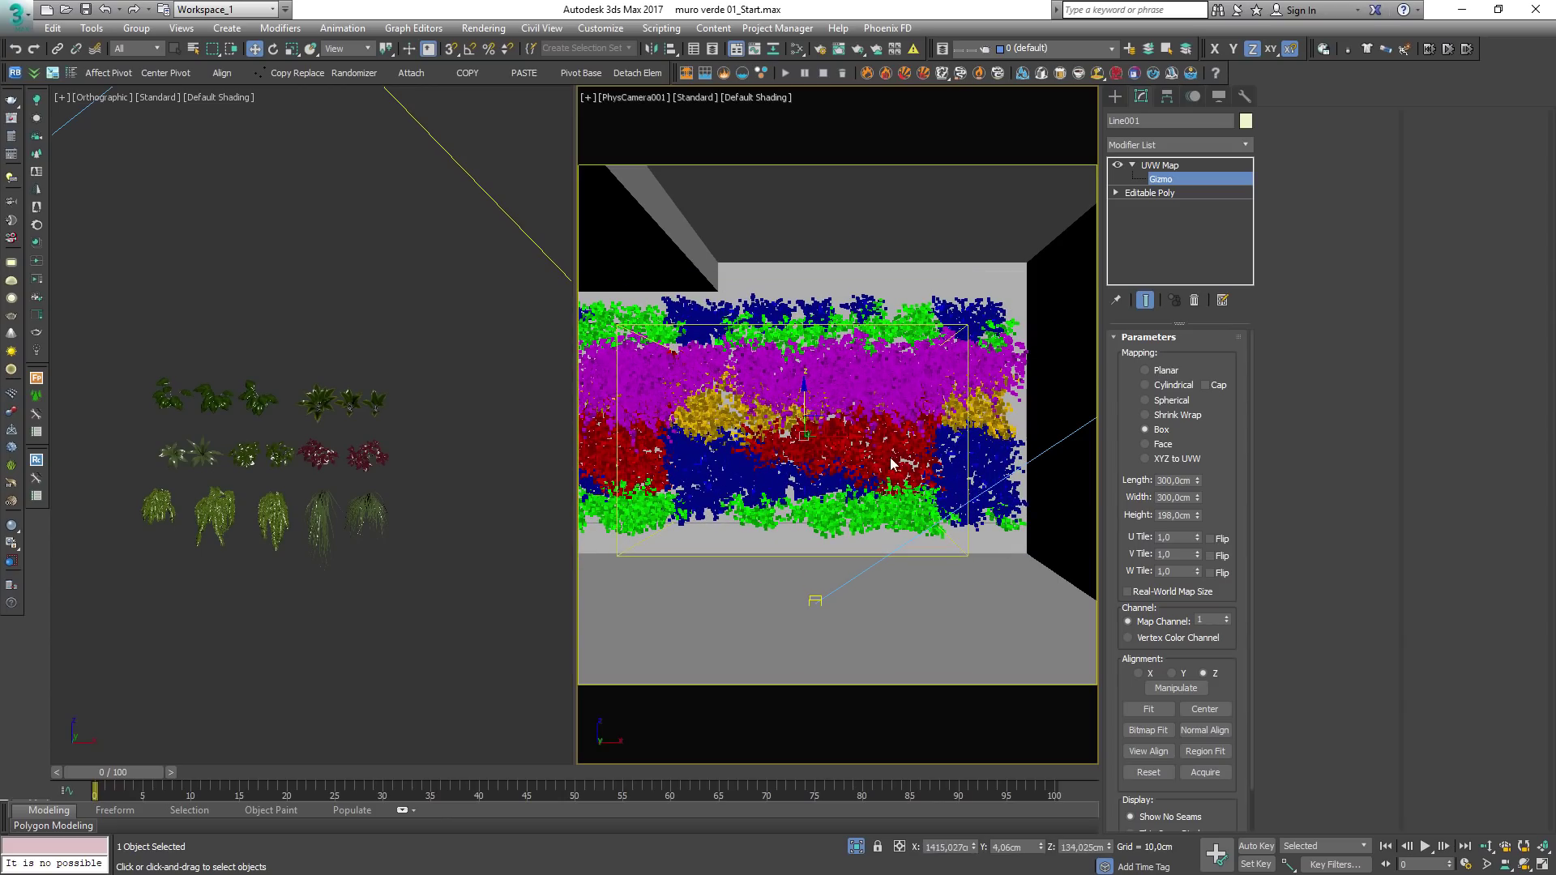
key("F5")
left_click_drag(853, 446, 910, 440)
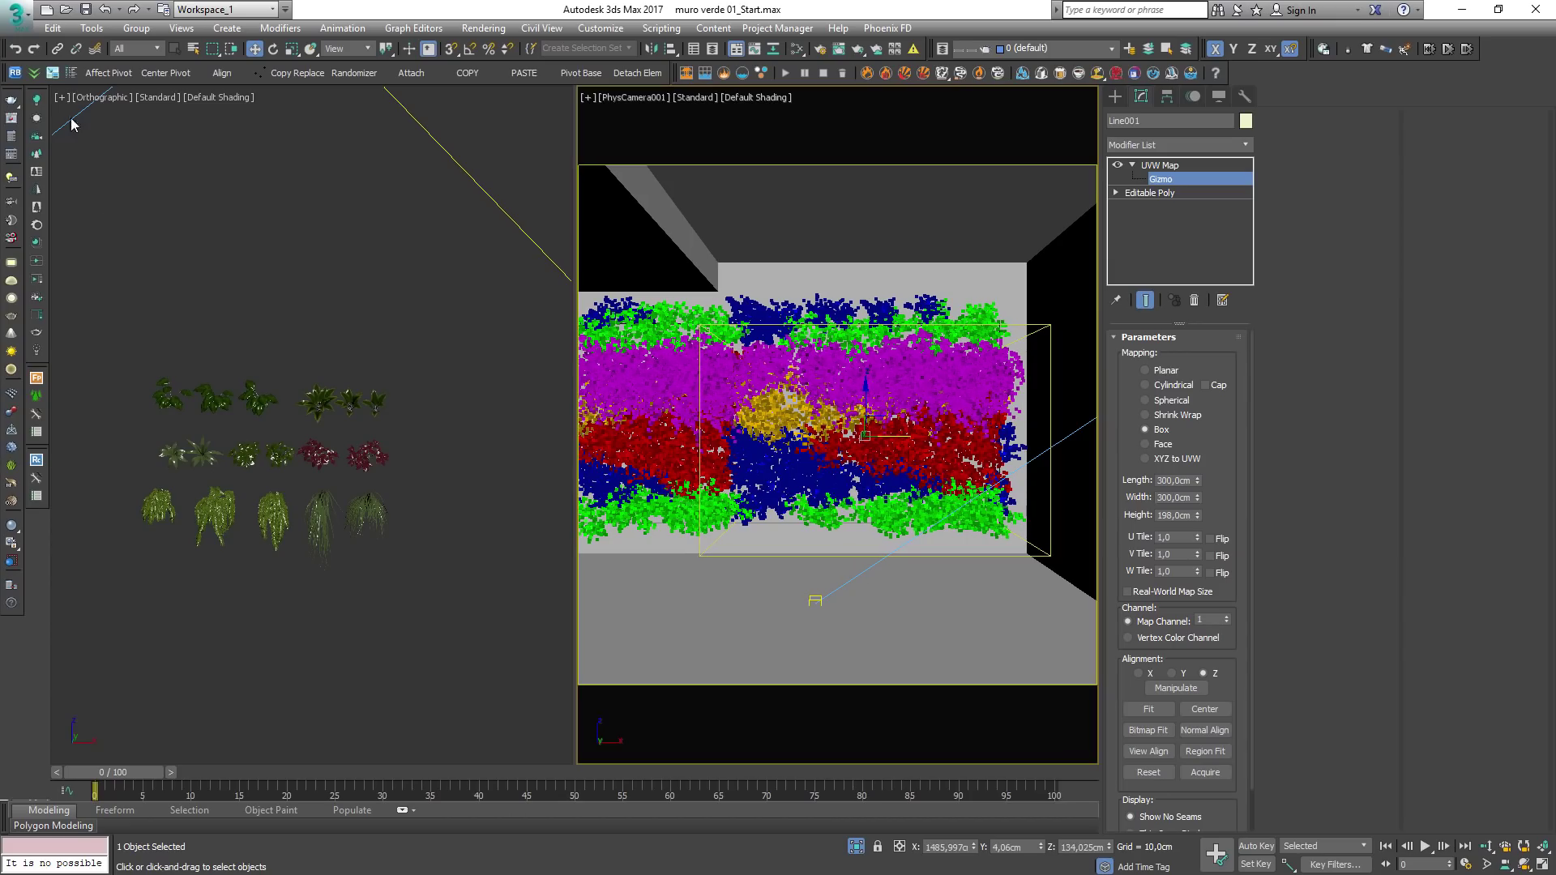
Step: Render the PhysCamera001 view of the green wall in the V-Ray frame buffer
left_click(12, 120)
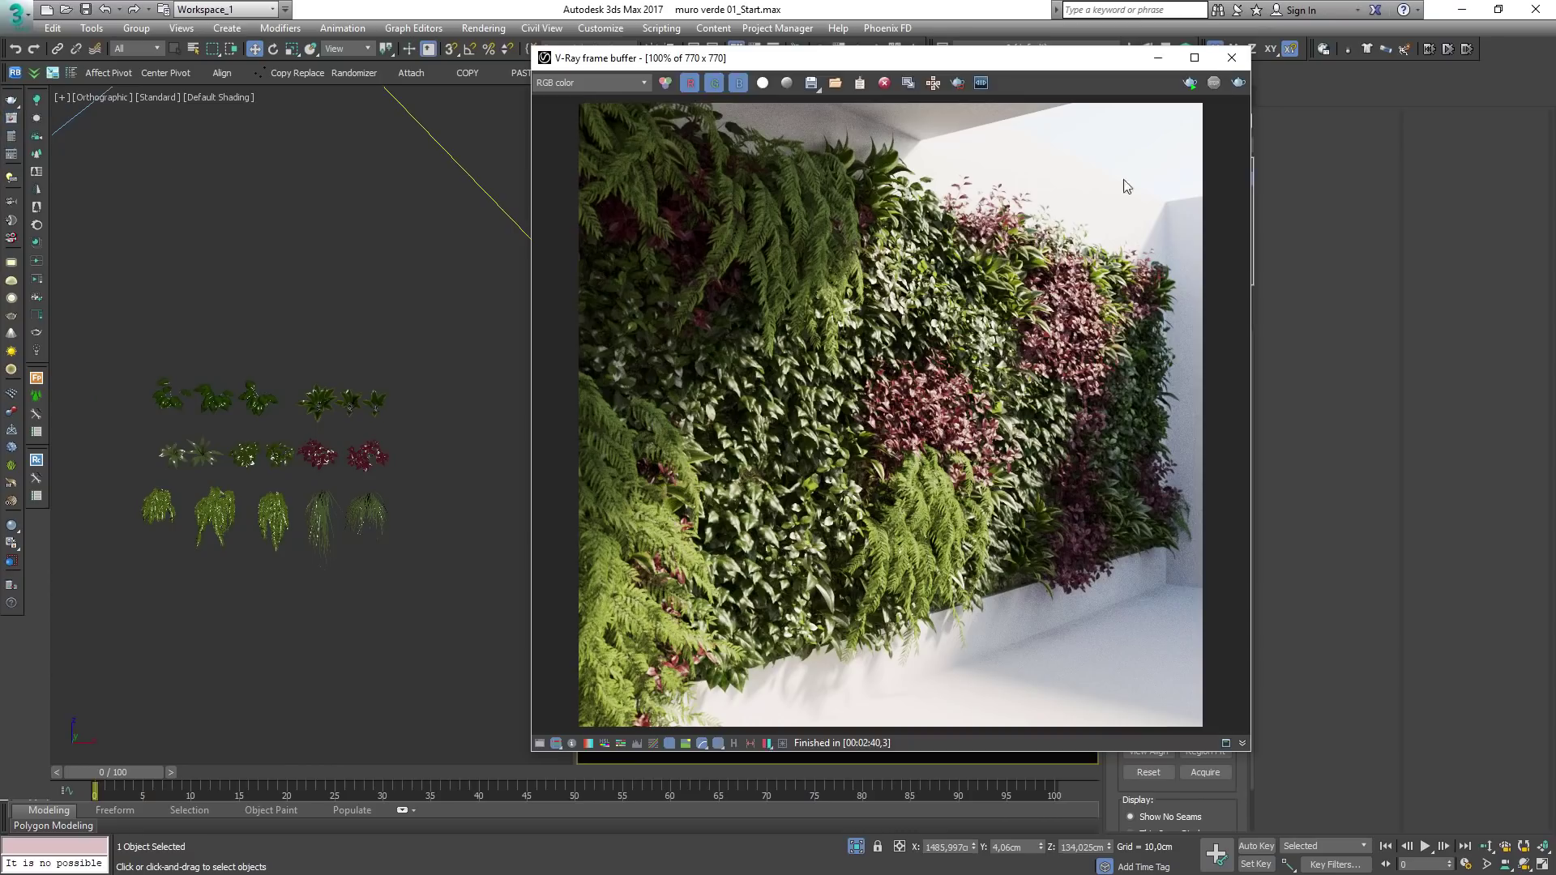
left_click(1189, 84)
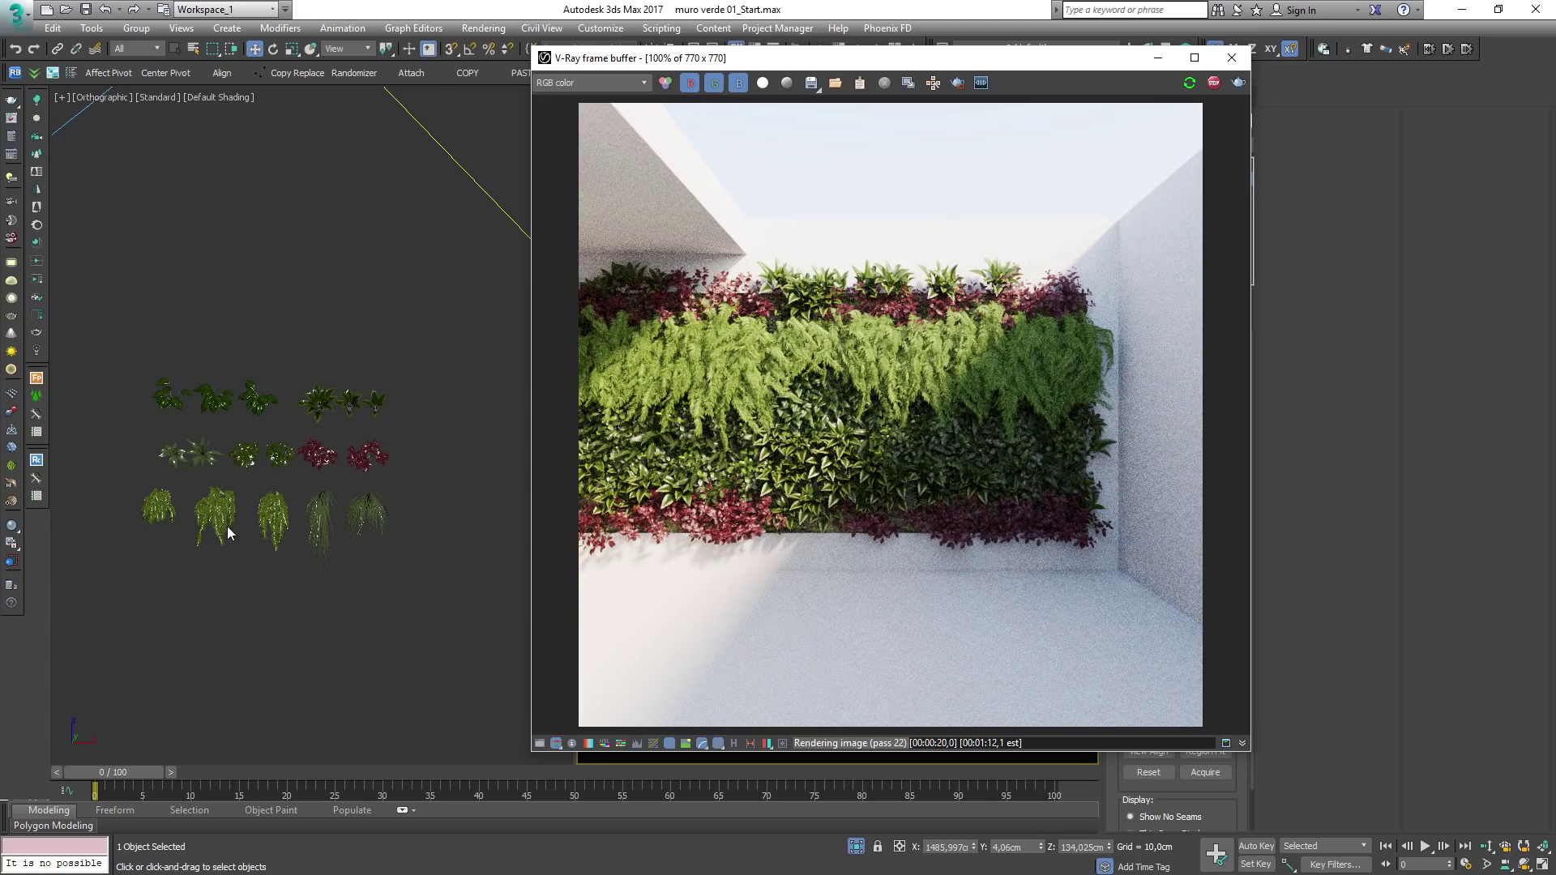
scroll(227, 531, "up", 2)
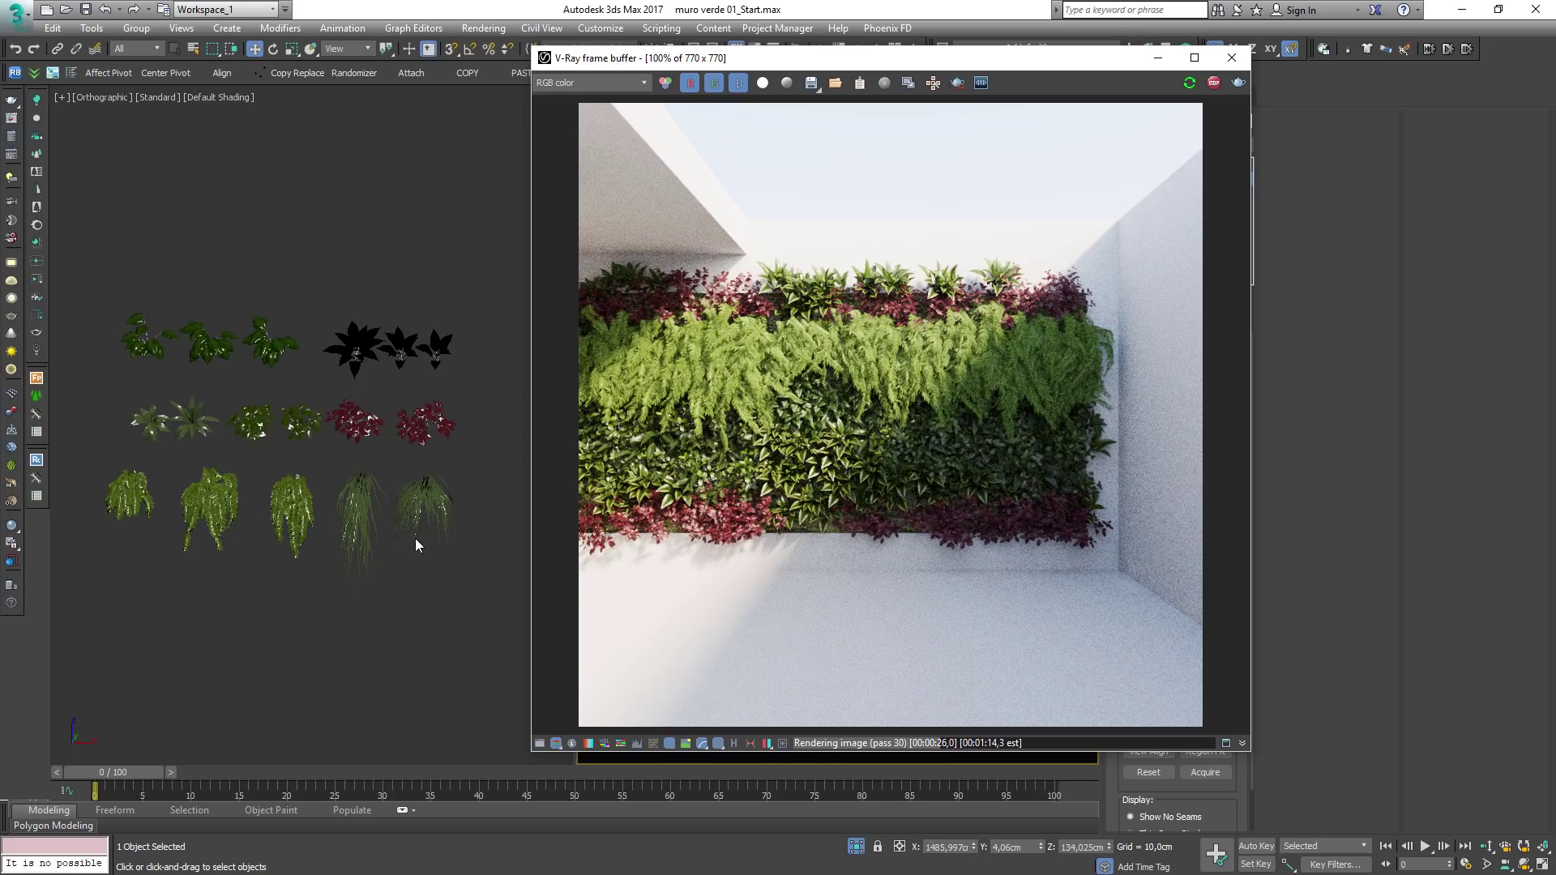
mouse_move(260, 518)
middle_mouse_down("alt")
mouse_move(305, 528)
mouse_move(269, 511)
middle_mouse_up("alt")
scroll(267, 417, "up", 4)
scroll(236, 370, "down", 4)
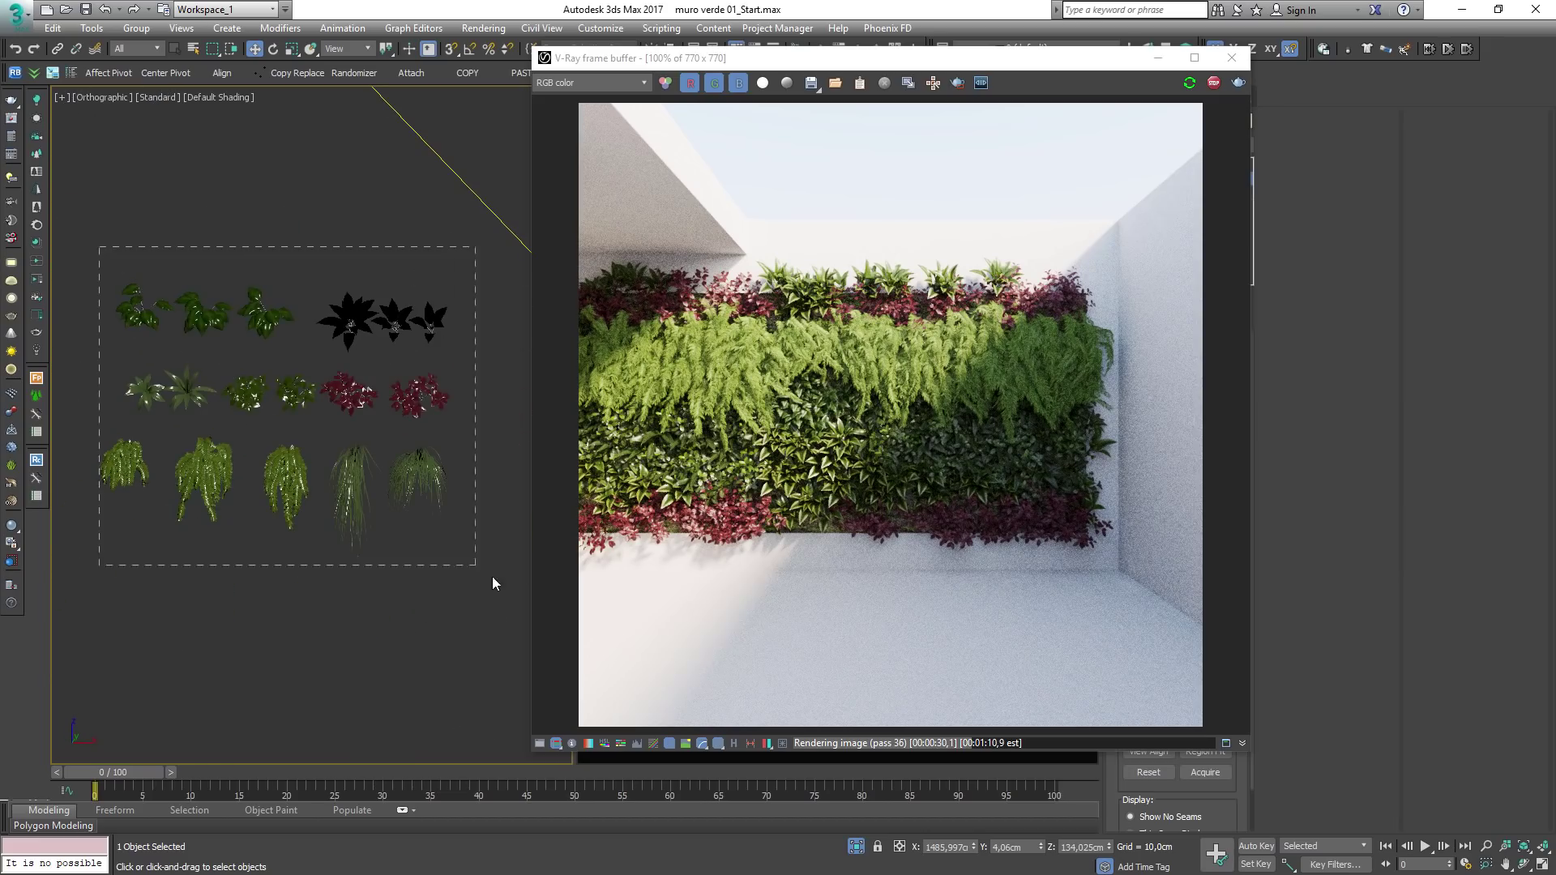
middle_click_drag(239, 460, 271, 493)
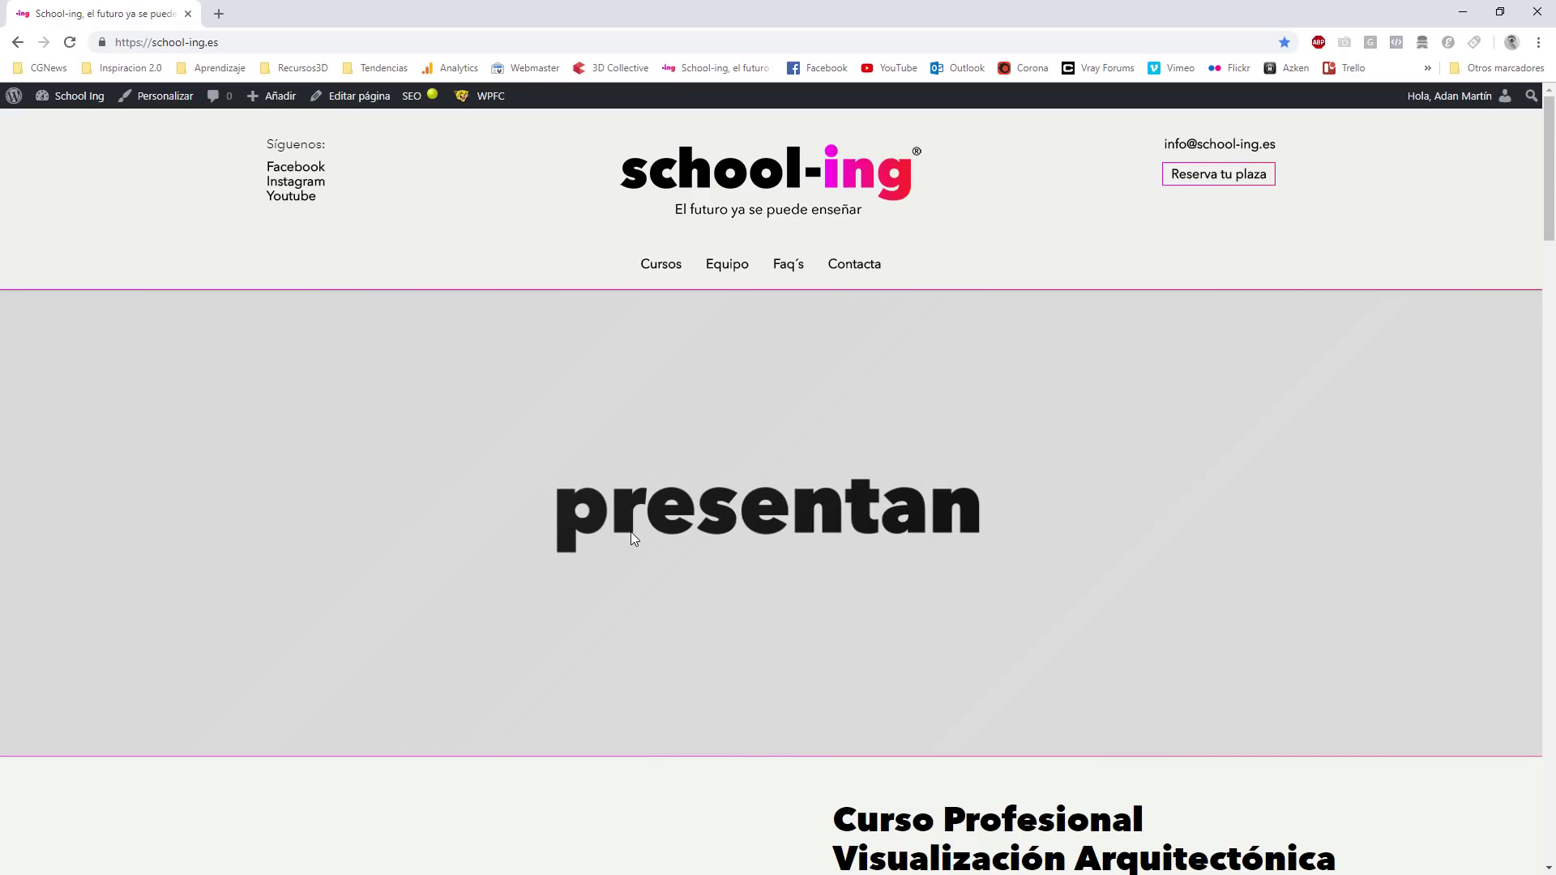
Step: Switch to the browser, look through the course sections on the school-ing.es homepage and open the page listing all courses
scroll(968, 242, "down", 10)
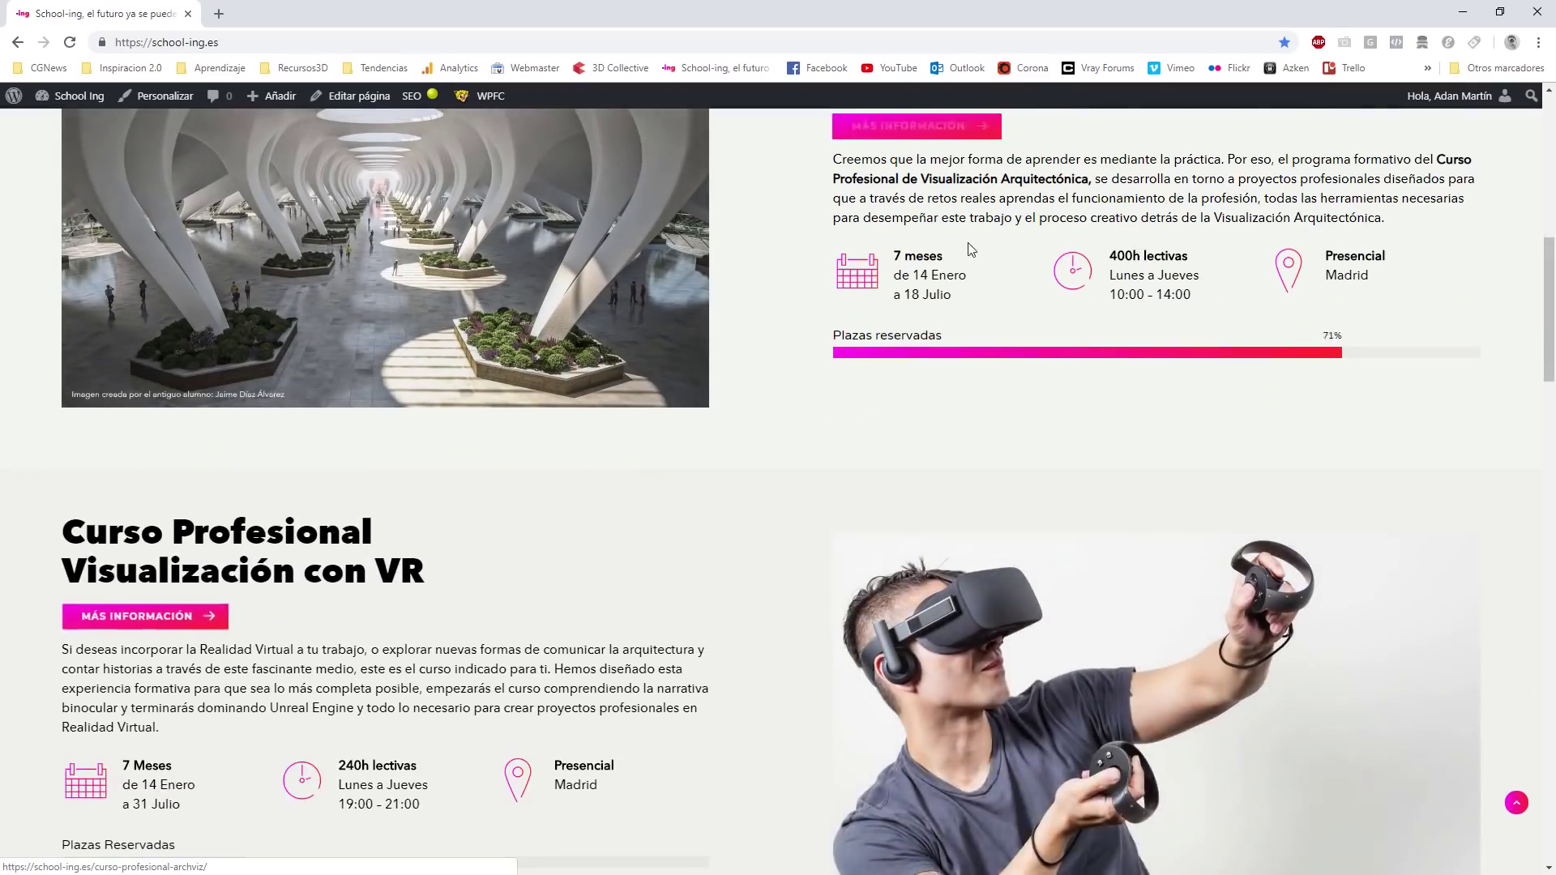
scroll(967, 242, "up", 4)
scroll(1167, 450, "down", 7)
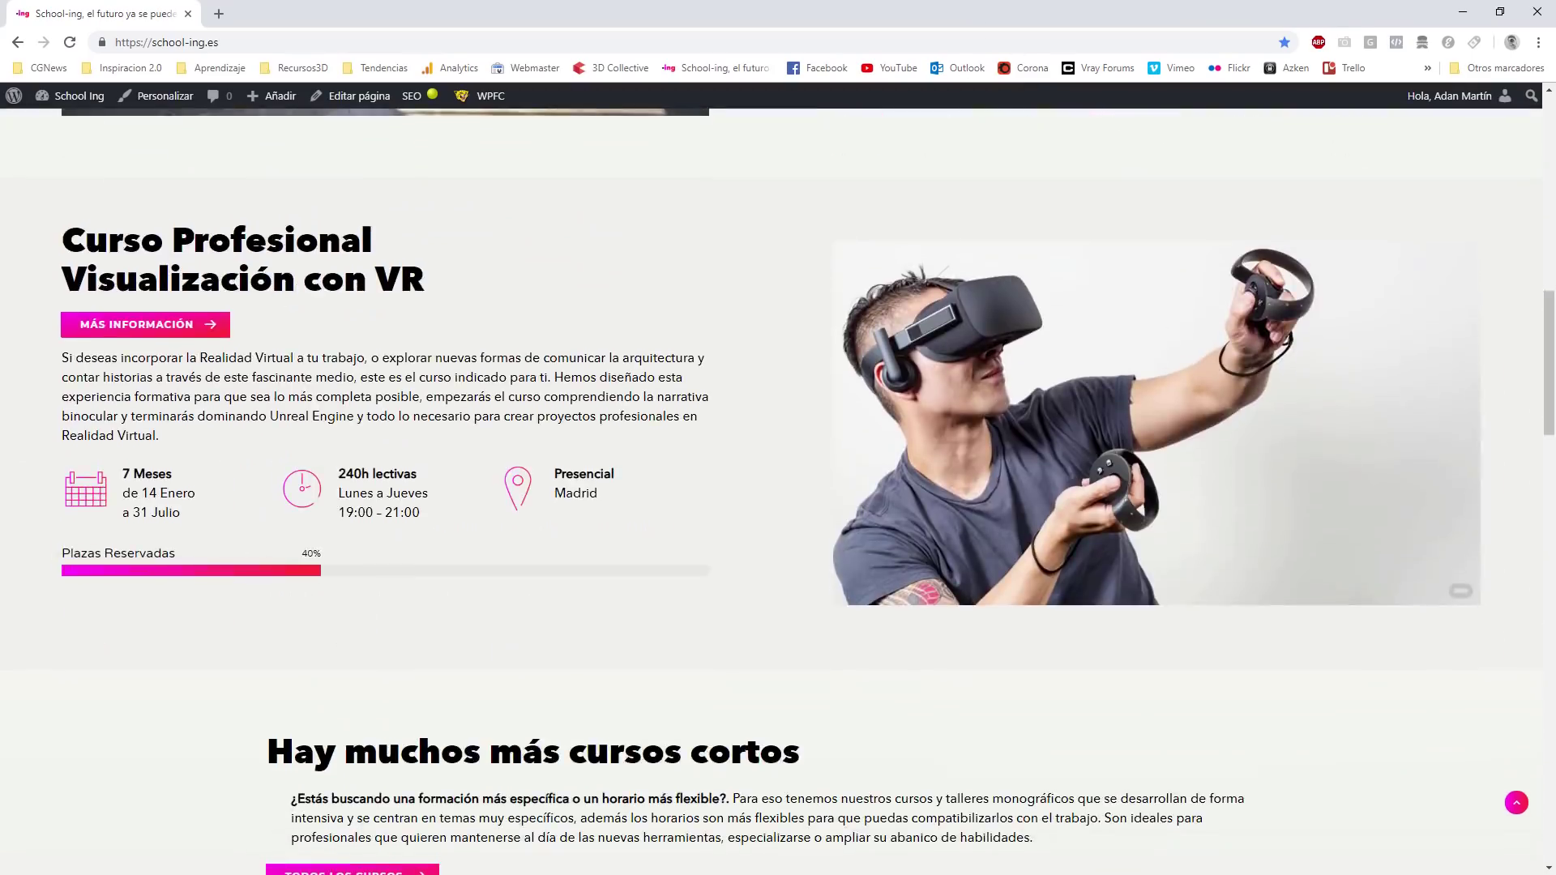
scroll(382, 306, "down", 9)
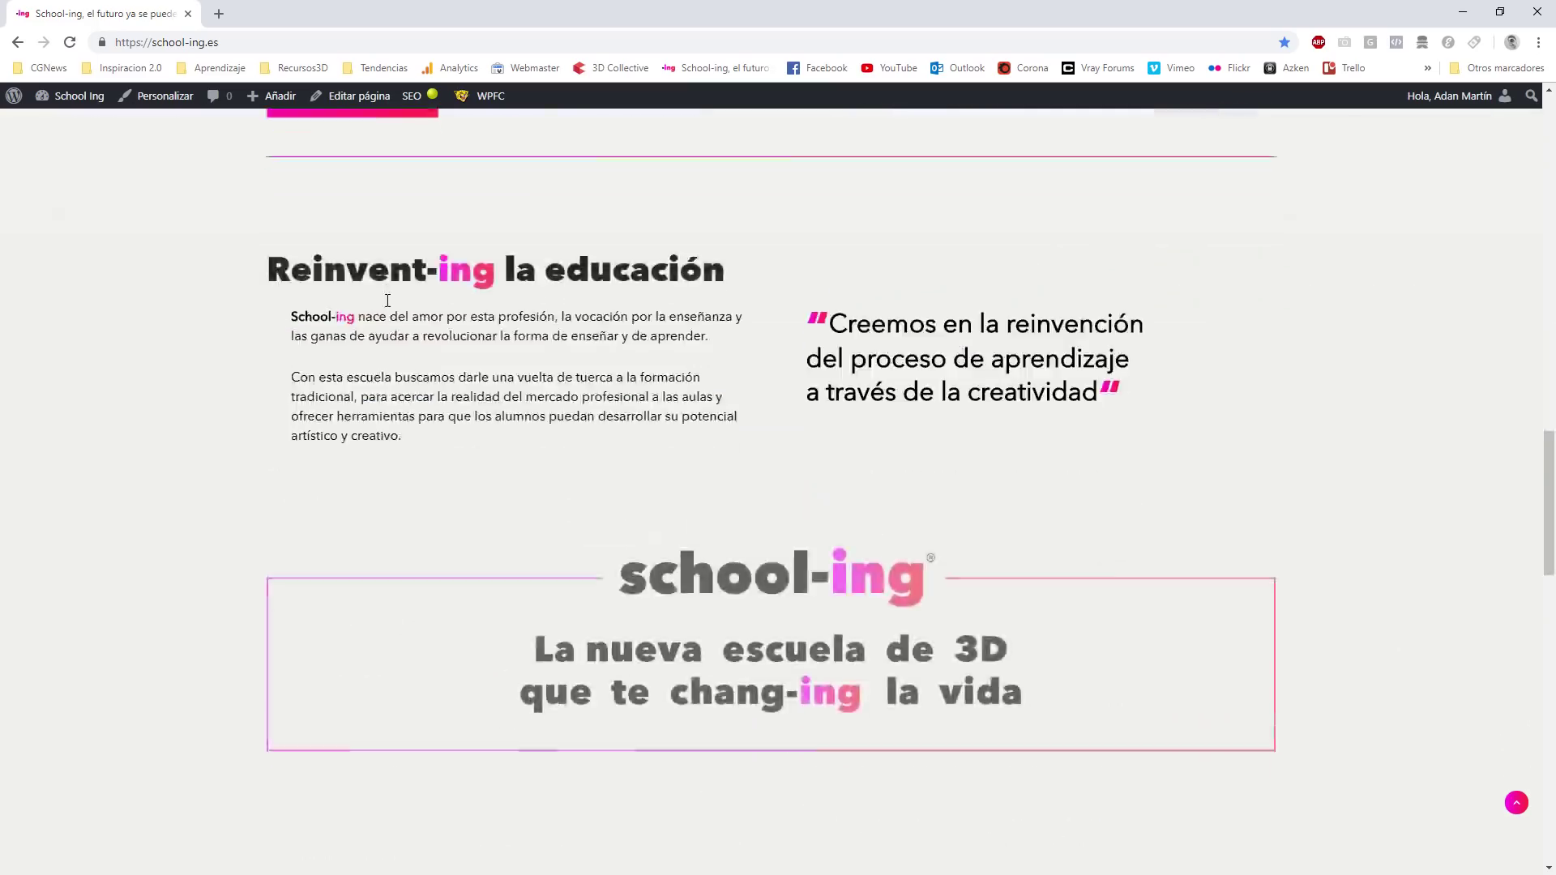
scroll(379, 306, "up", 2)
left_click(375, 304)
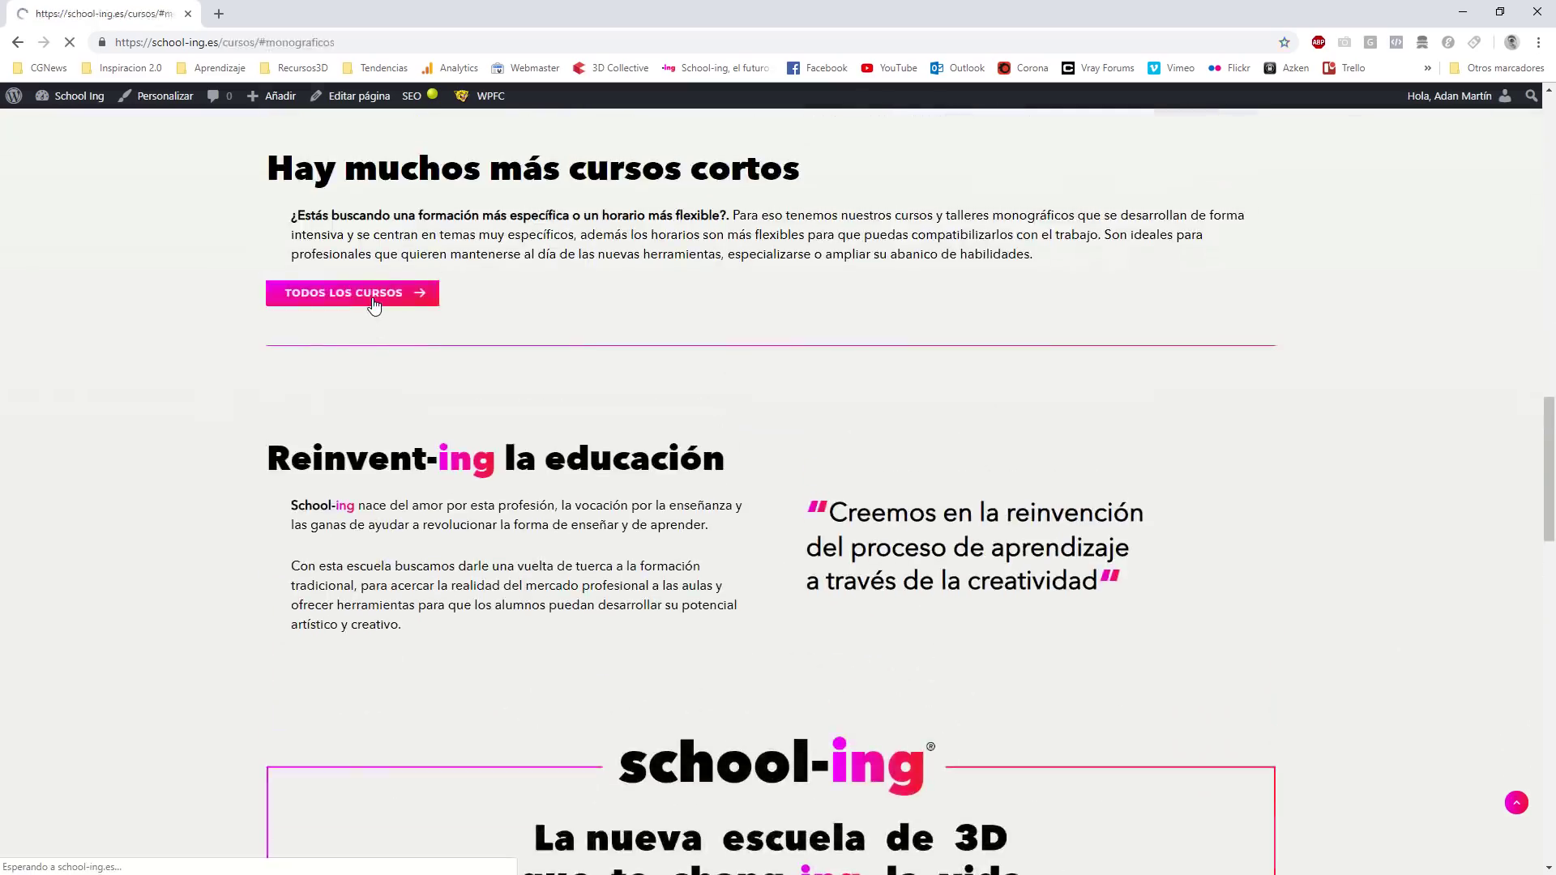